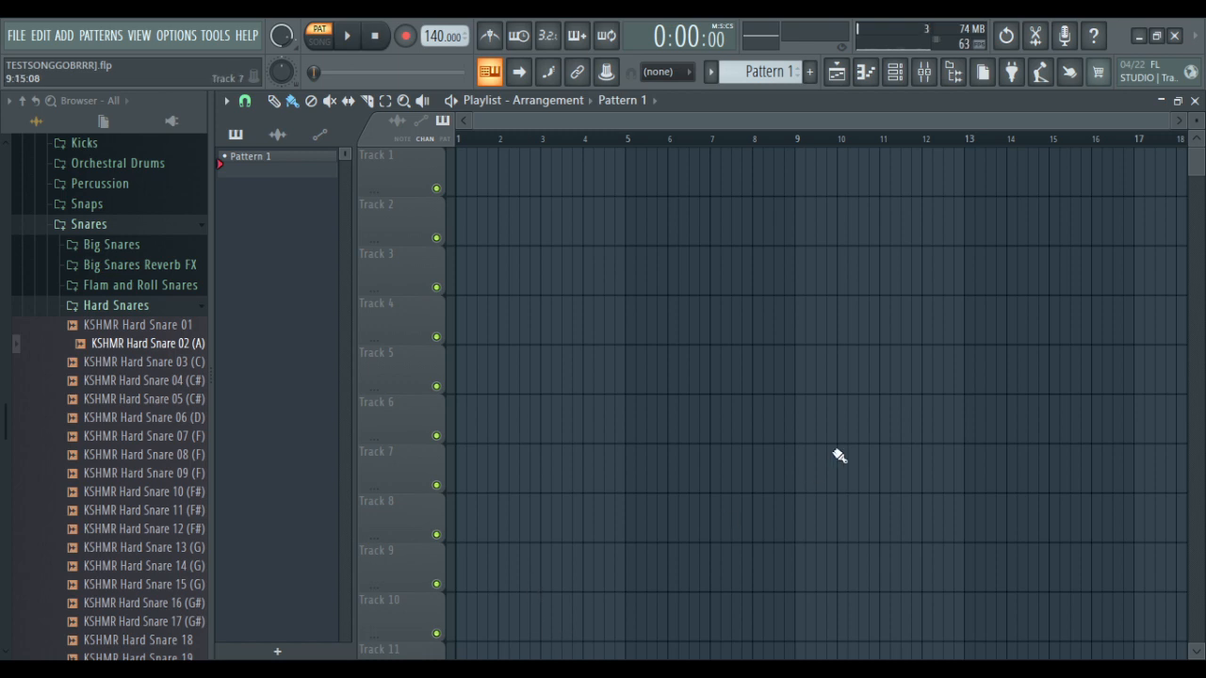
Check the channel rack, return to the playlist, and open the Sampler channel's piano roll
left_click(906, 81)
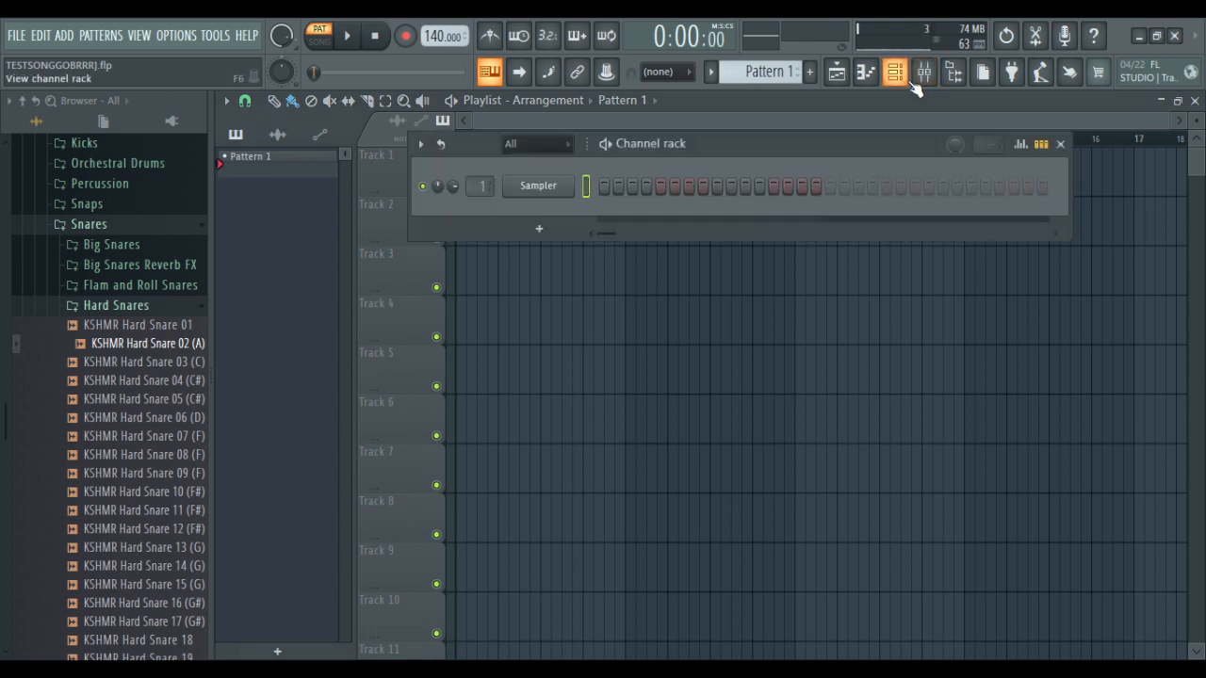
left_click(536, 339)
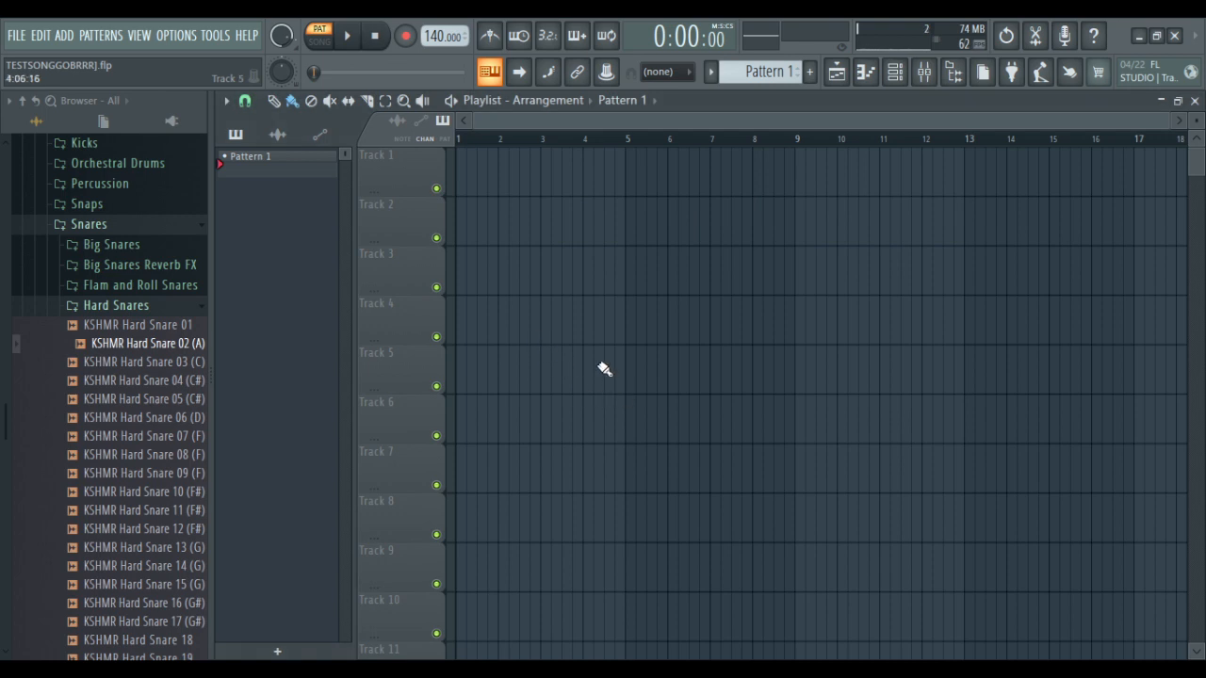
scroll(94, 344, "up", 5)
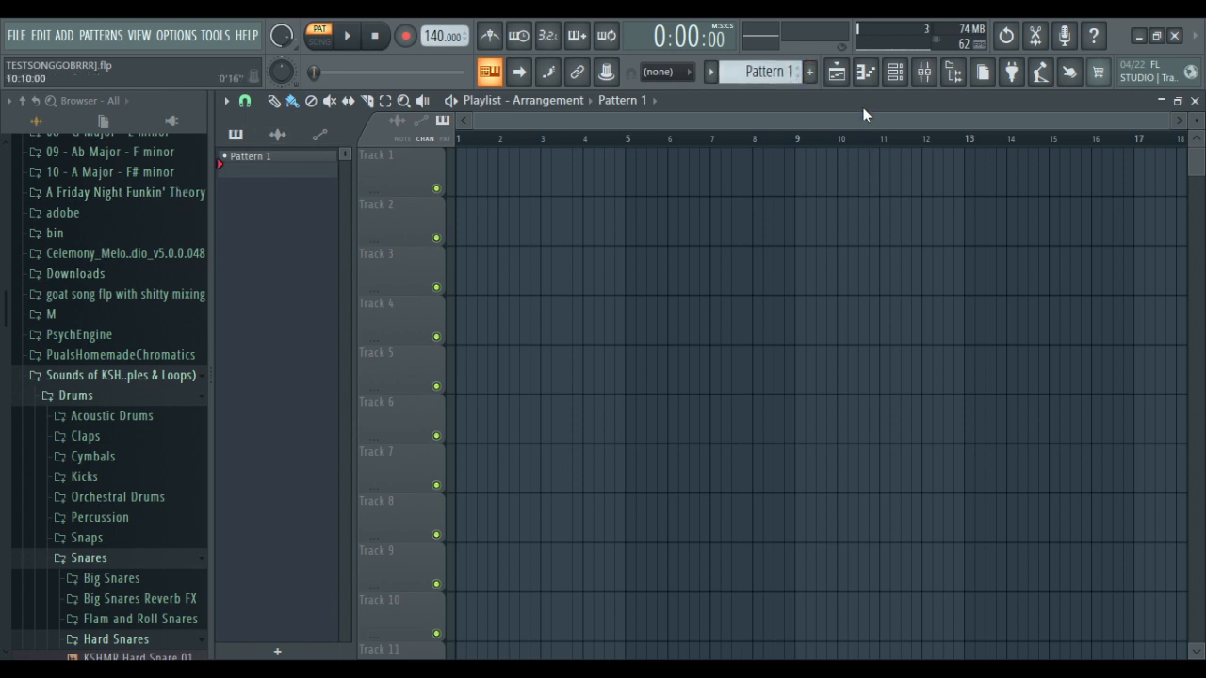
left_click(865, 72)
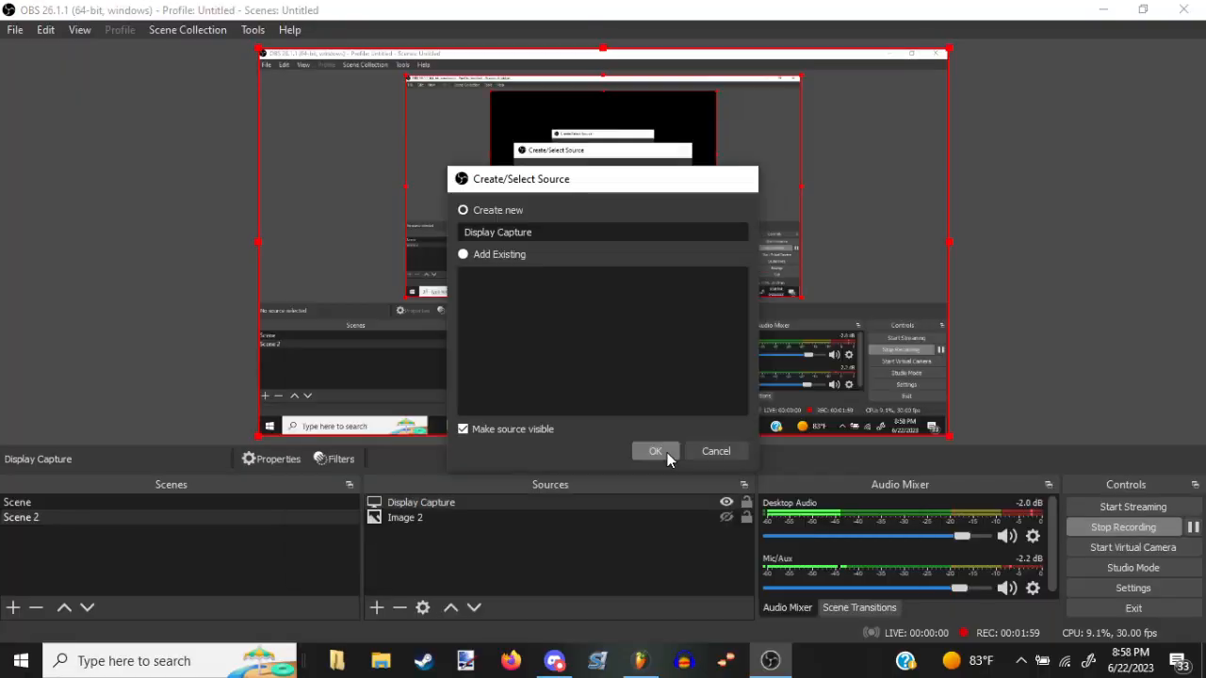
Confirm the Display Capture source's properties in OBS and switch back to FL Studio
left_click(659, 451)
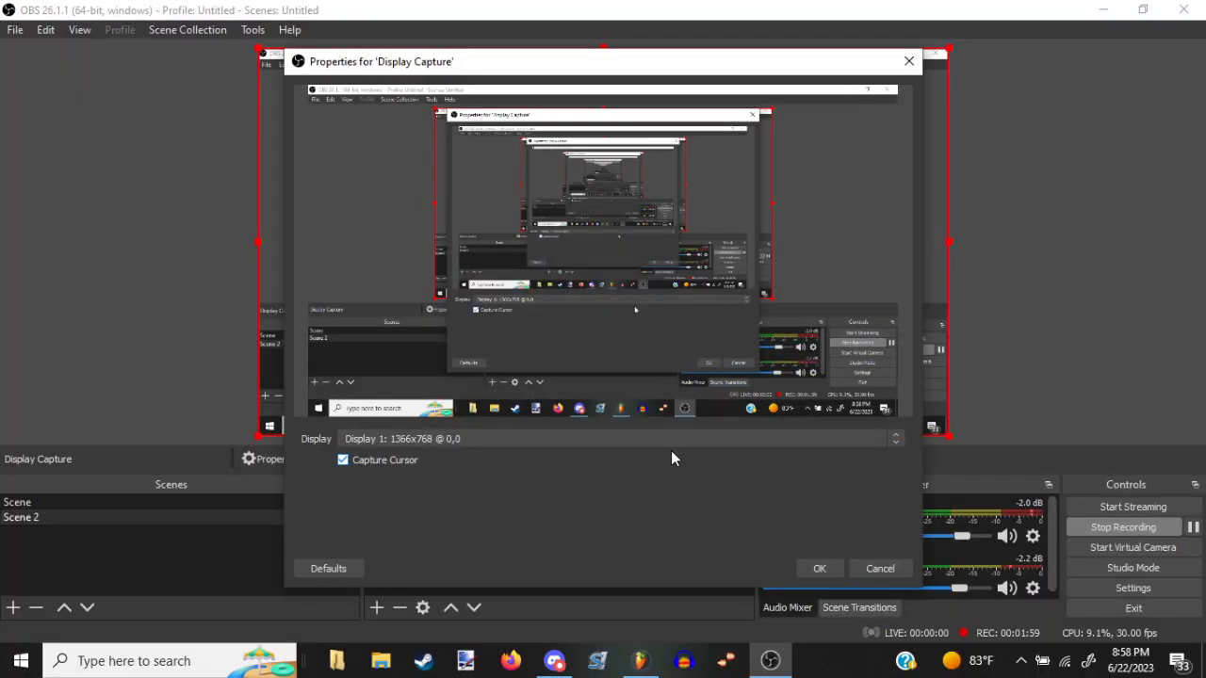
left_click(814, 569)
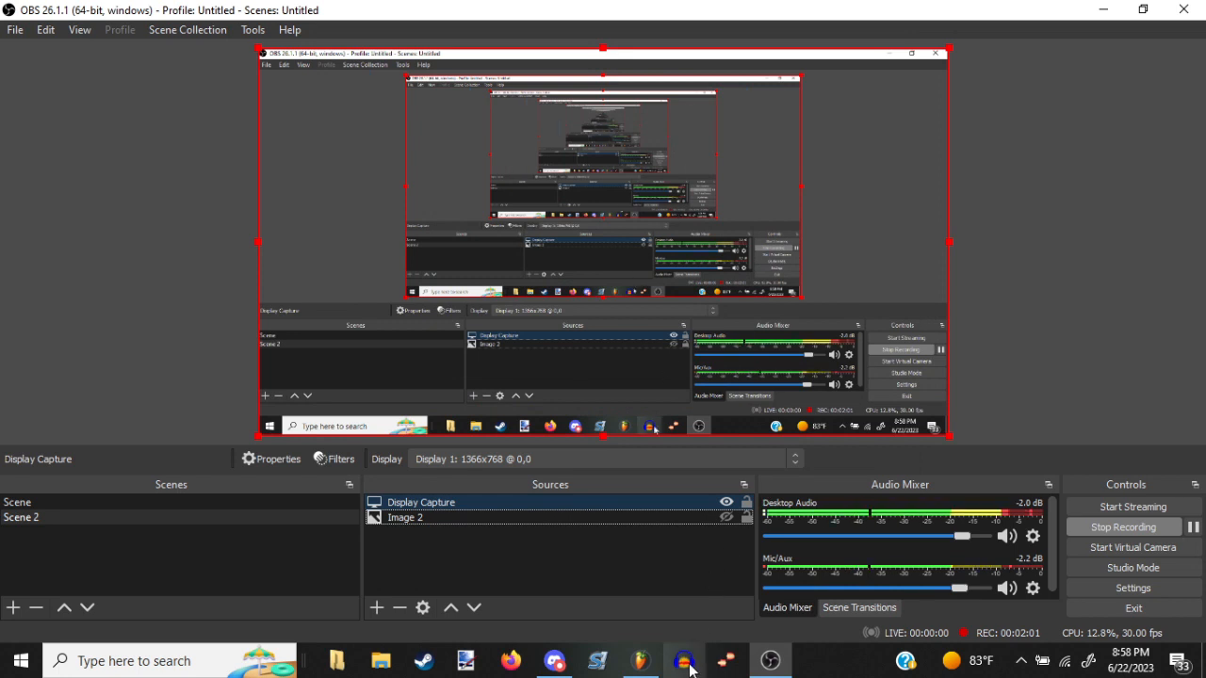
left_click(649, 663)
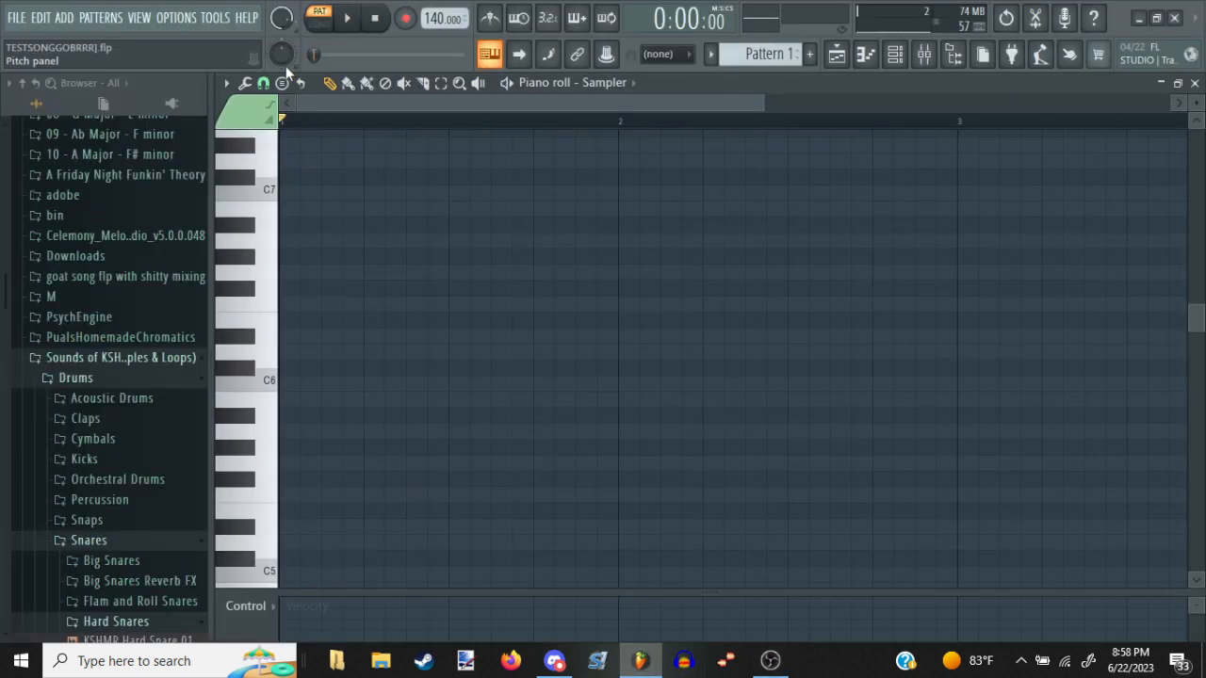
Set the piano roll's scale highlighting root note to D# and close the piano roll
left_click(225, 83)
mouse_move(277, 176)
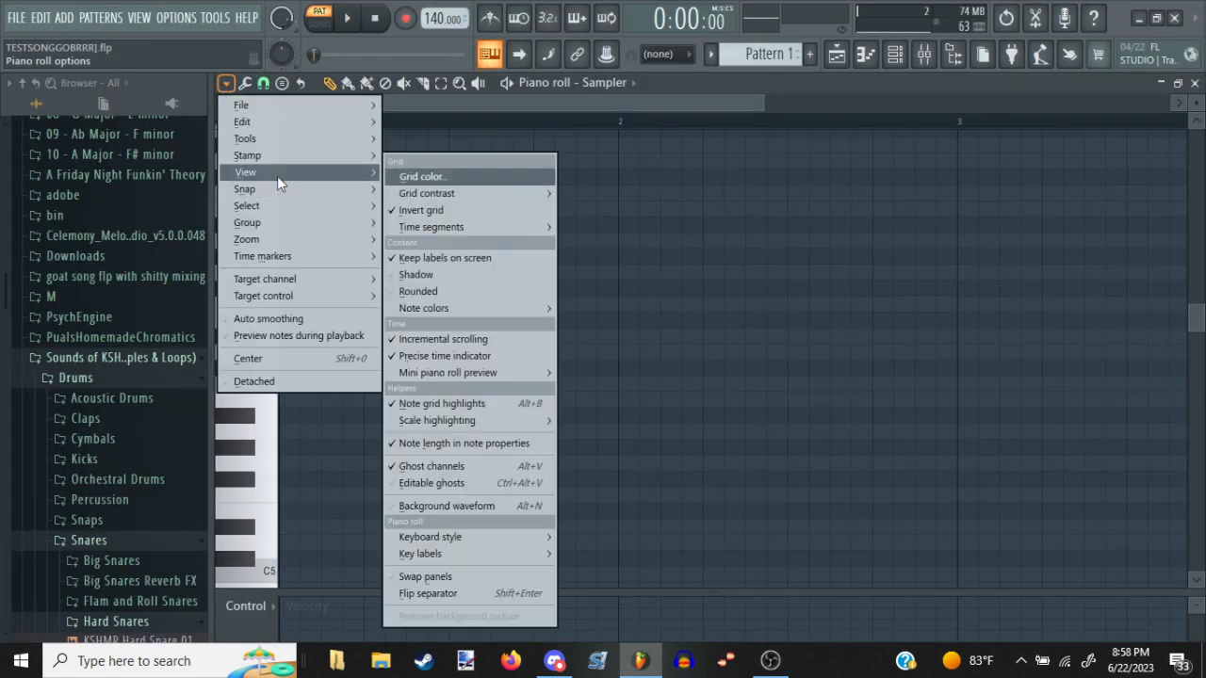
mouse_move(422, 422)
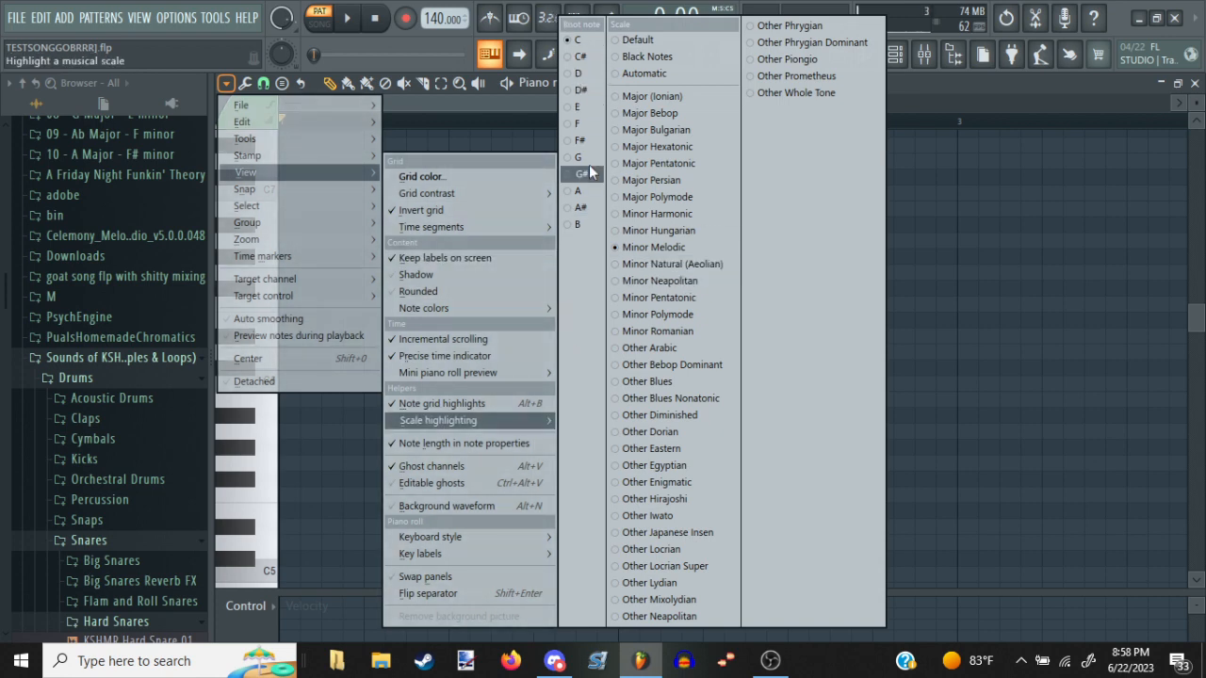
left_click(588, 91)
scroll(643, 236, "down", 2)
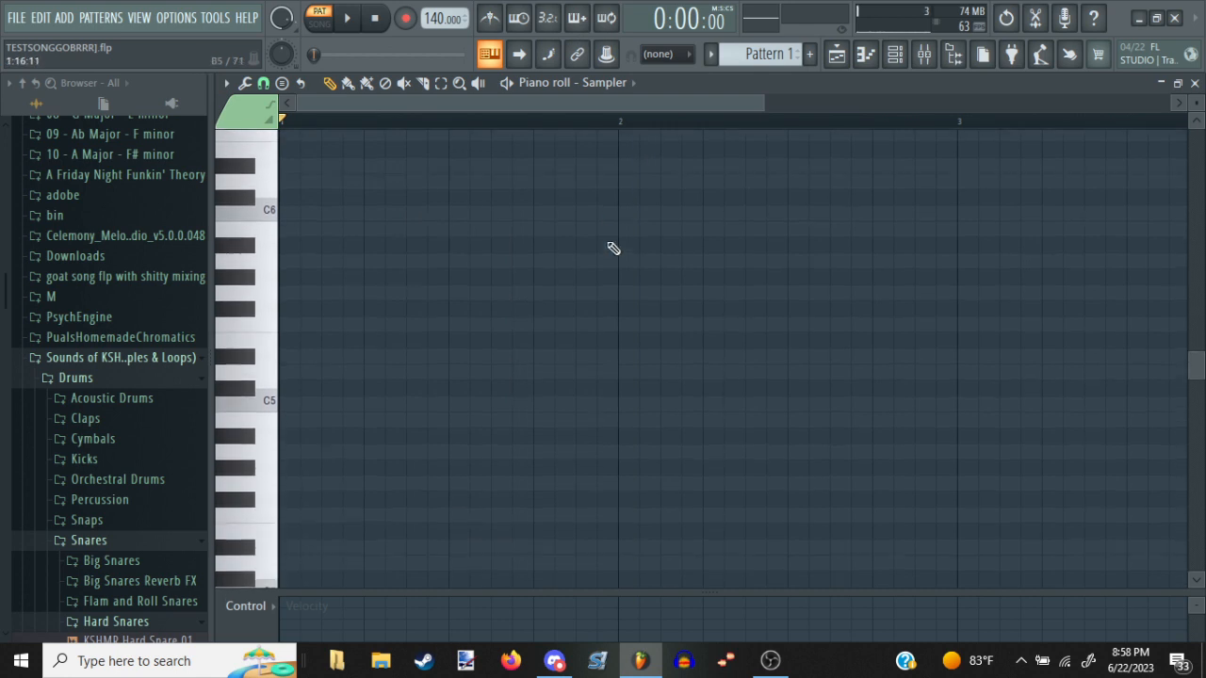
scroll(613, 247, "down", 1)
scroll(609, 277, "down", 1)
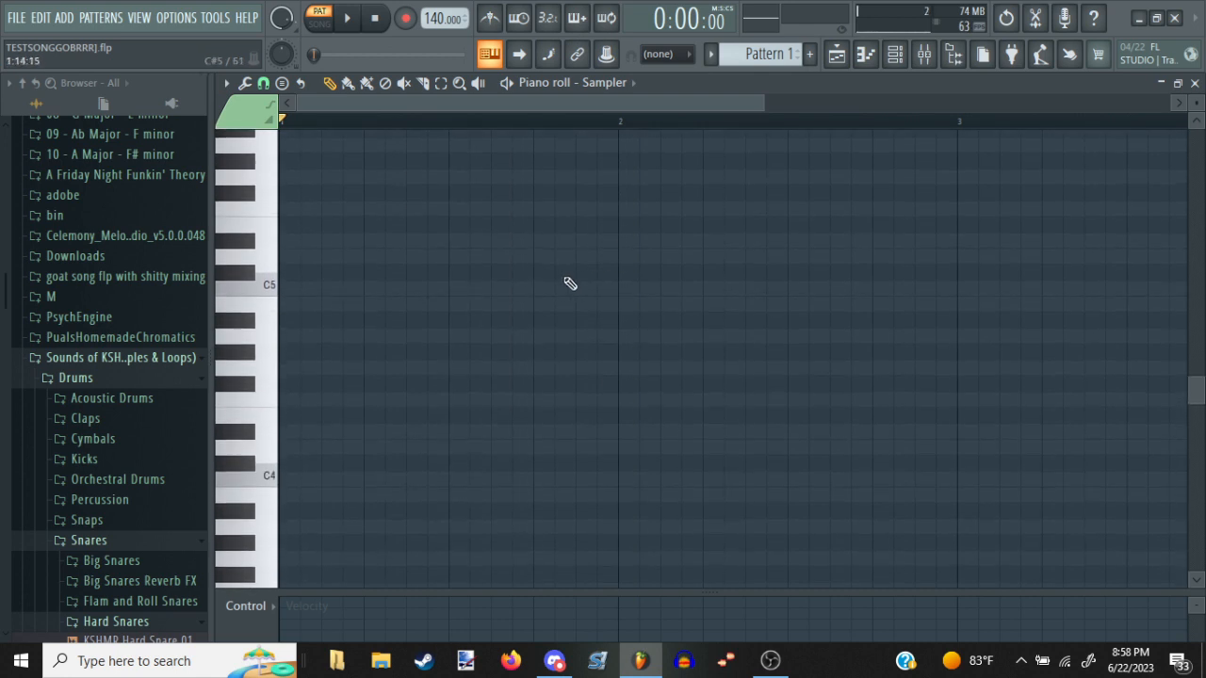
left_click(1194, 83)
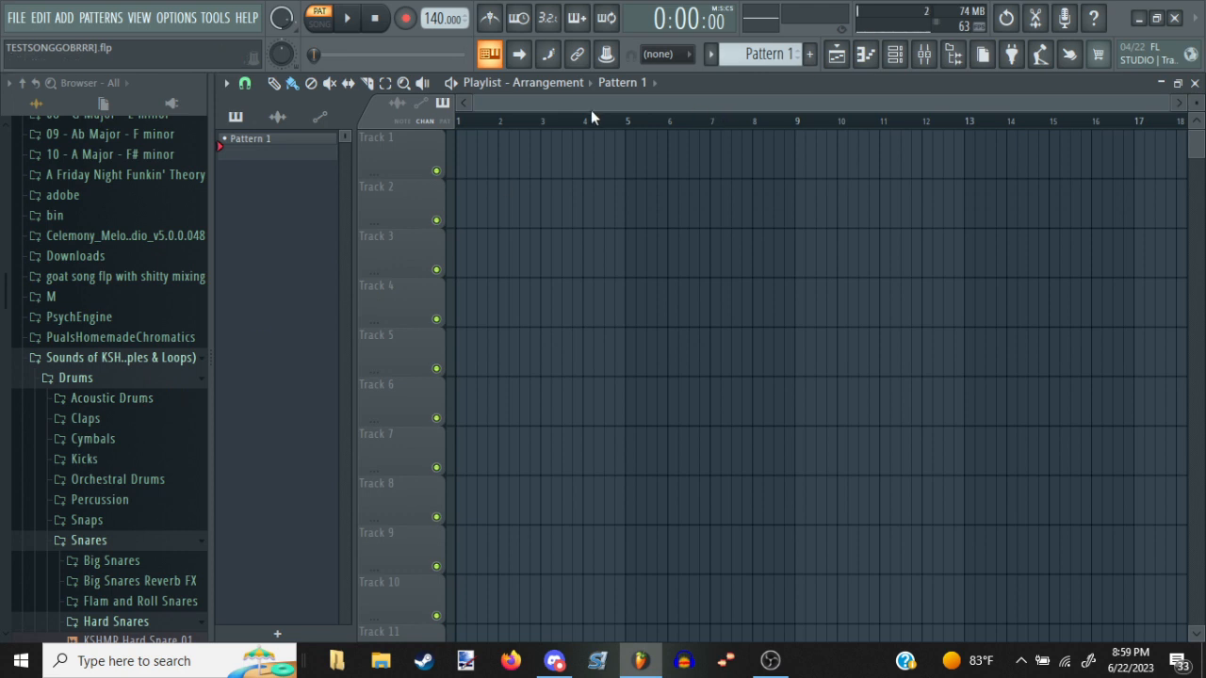
Switch playback to song mode and leave the playlist empty with the playhead at the start
left_click(475, 122)
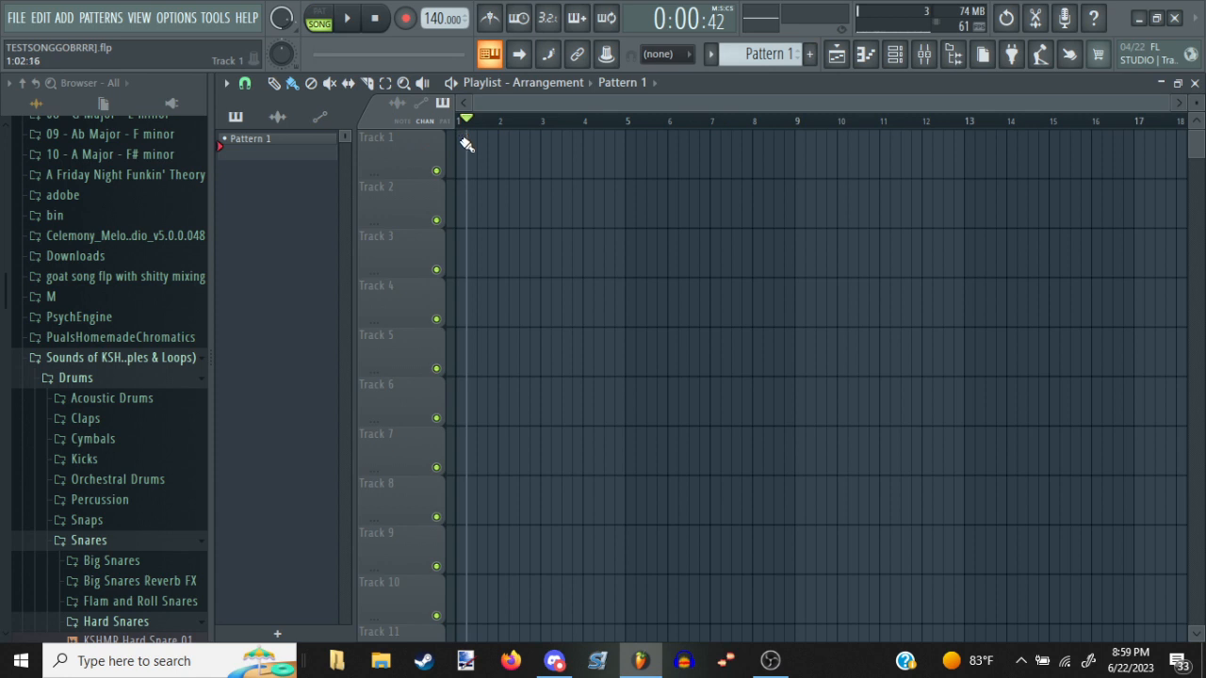
left_click(468, 139)
right_click(485, 151)
key("space")
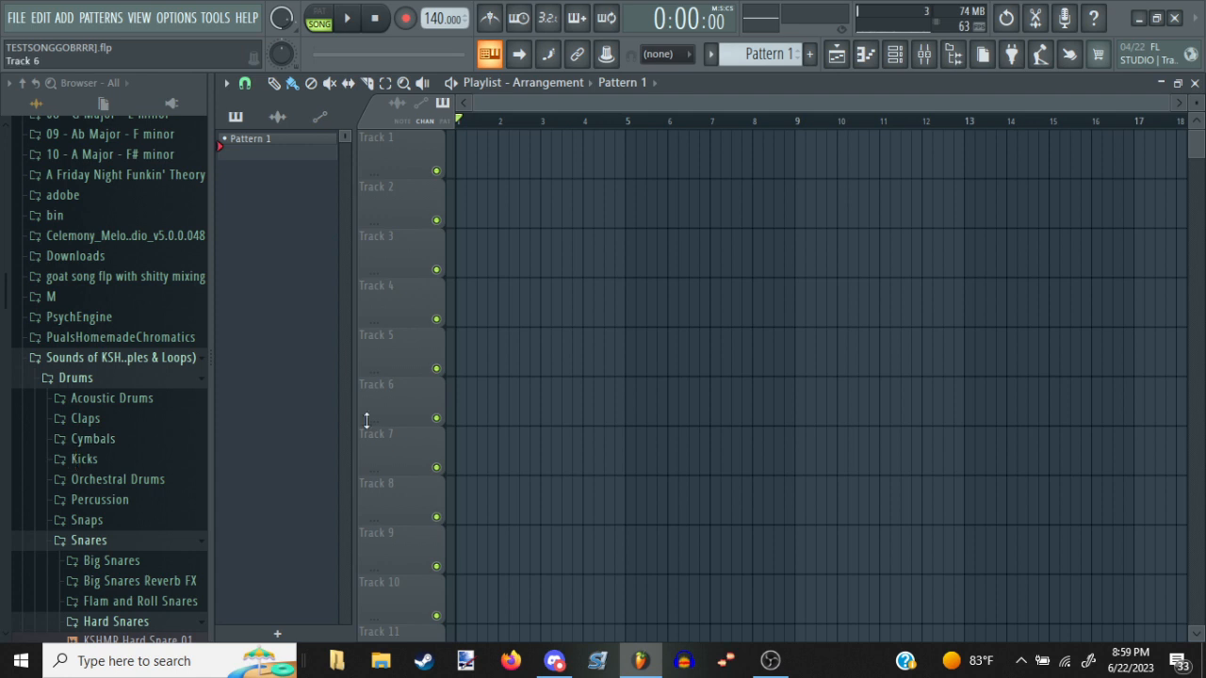
Collapse the Hard Snares folder and expand the Punchy Kicks folder inside the KSHMR drum kicks
scroll(130, 407, "down", 5)
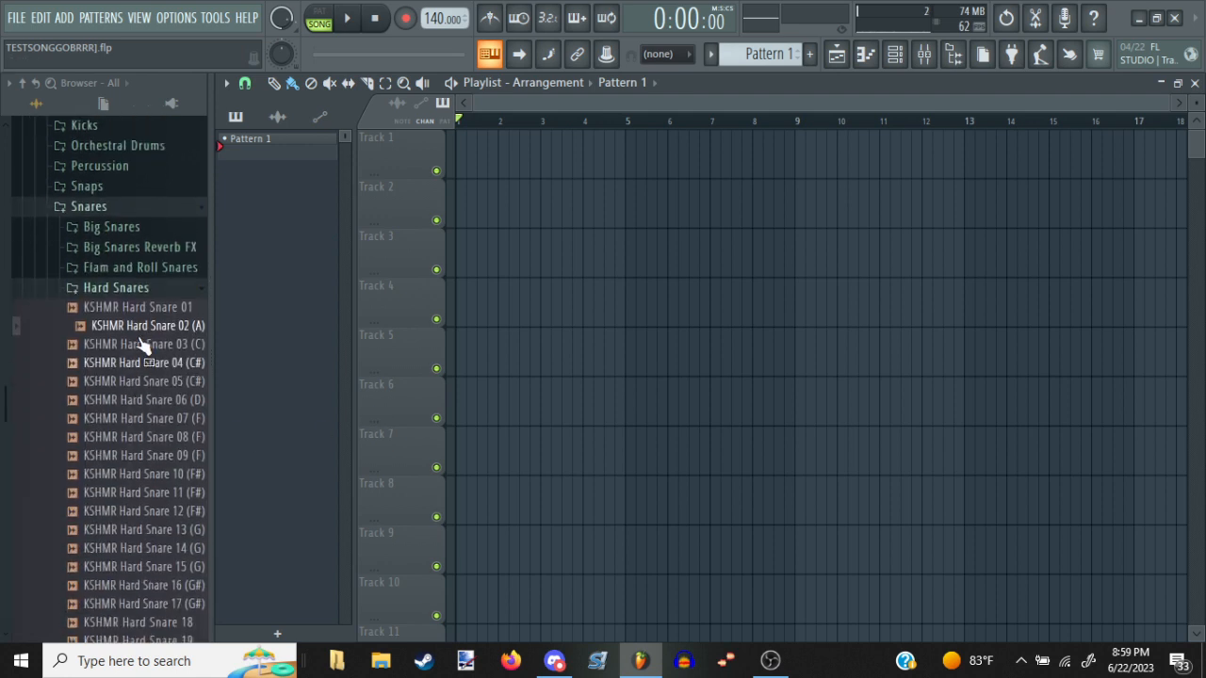
left_click(142, 292)
scroll(144, 299, "up", 5)
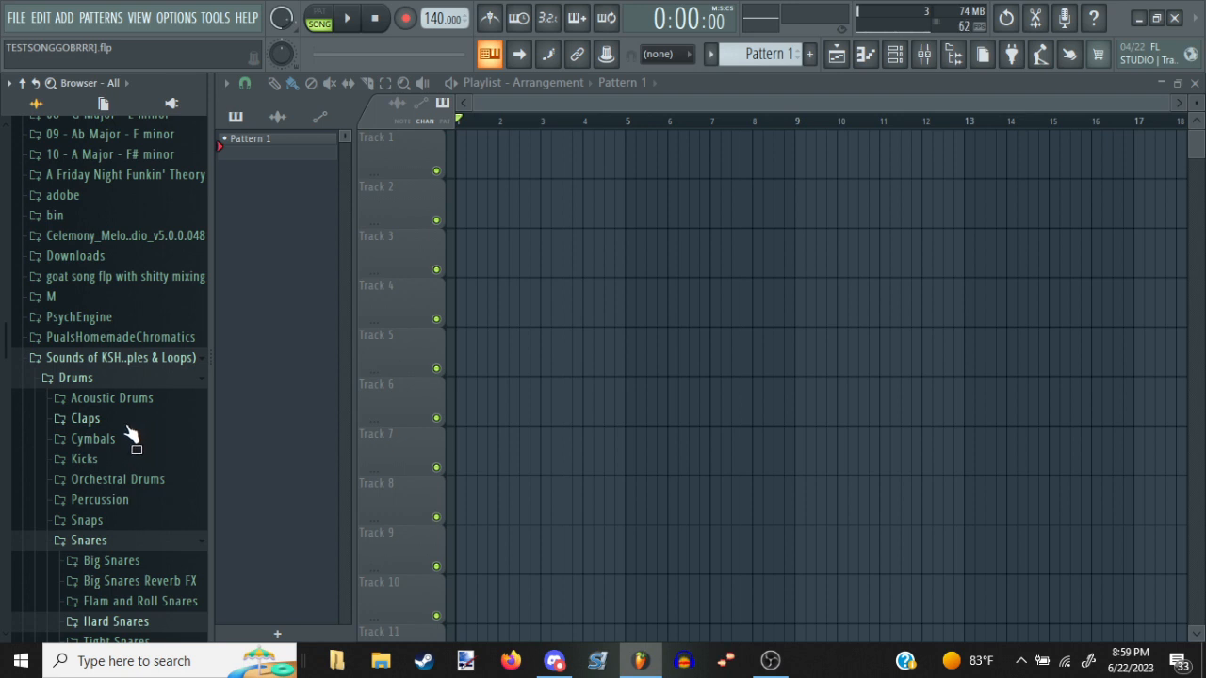
left_click(91, 459)
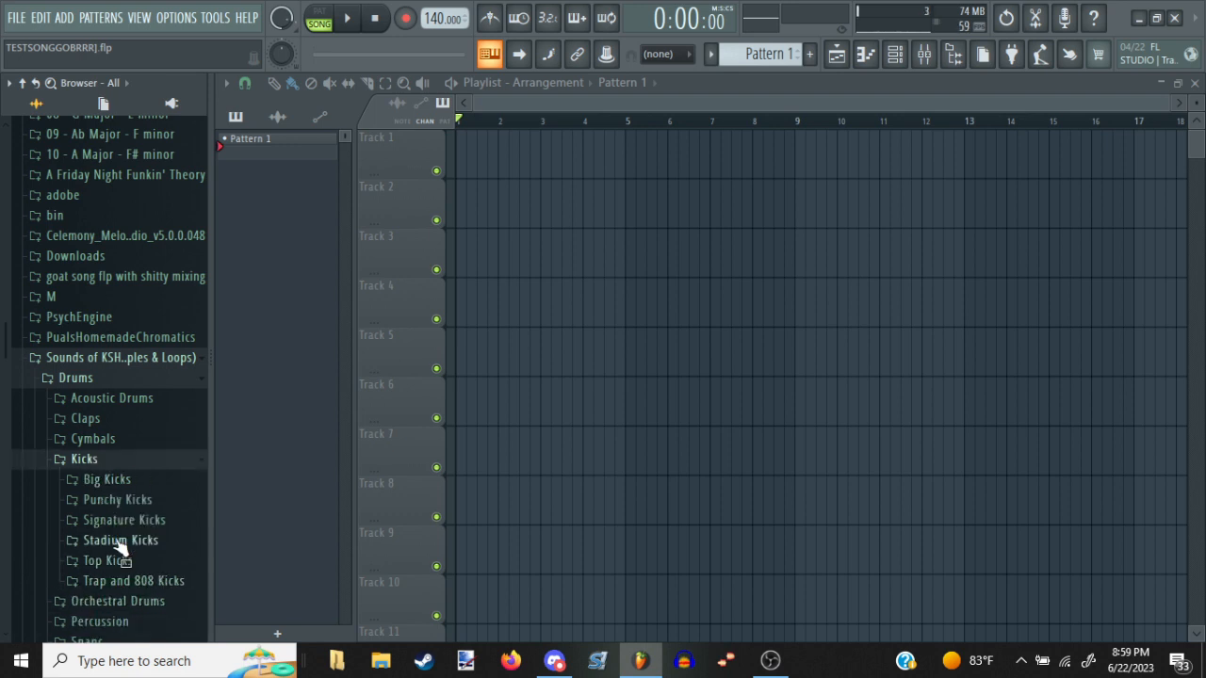
left_click(159, 502)
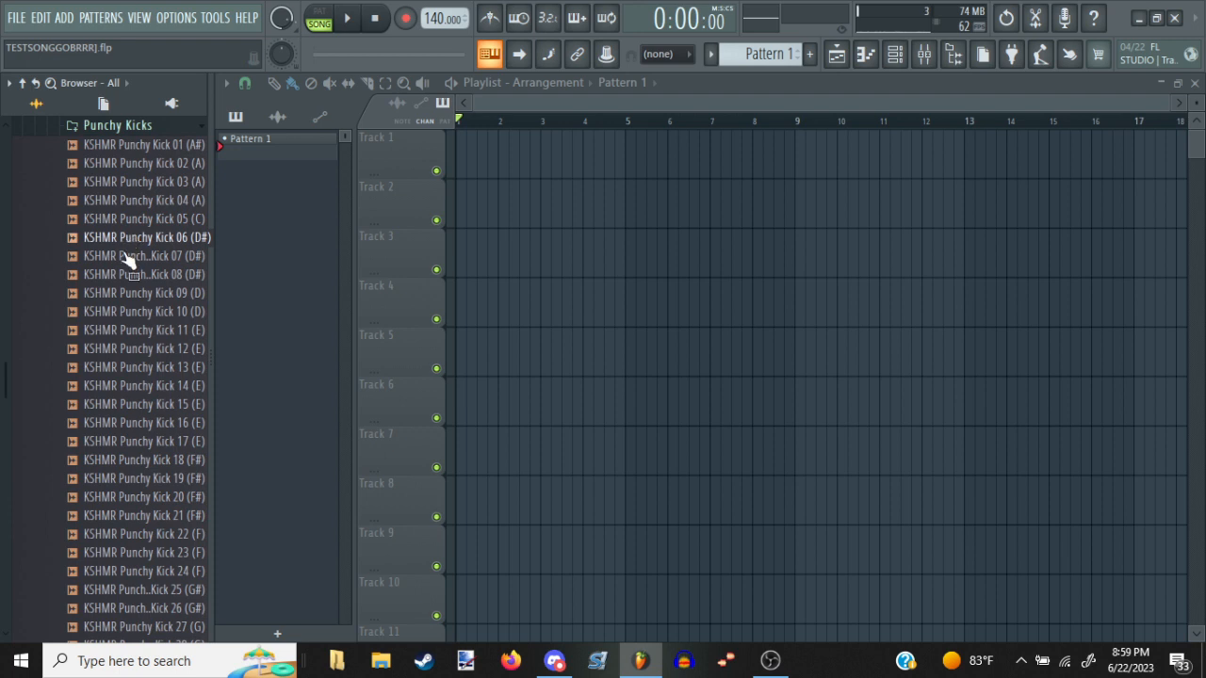
Audition several KSHMR Punchy Kick samples, including numbers 06, 08 and 01
scroll(115, 263, "up", 5)
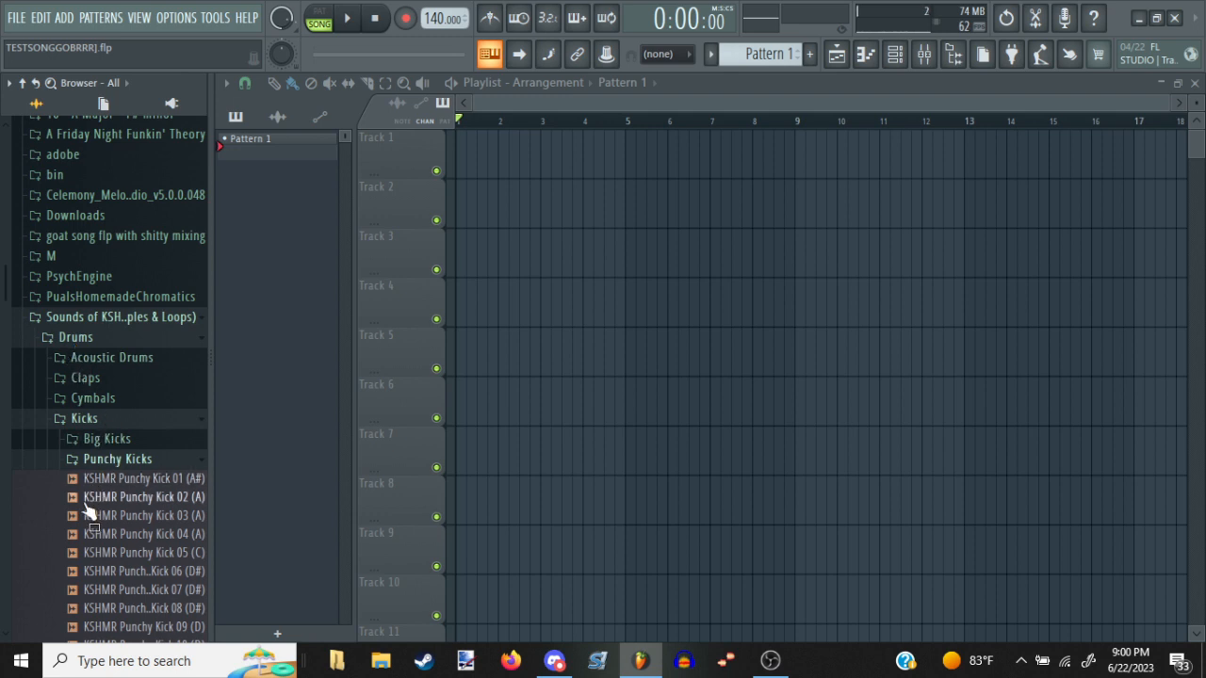
scroll(132, 498, "down", 5)
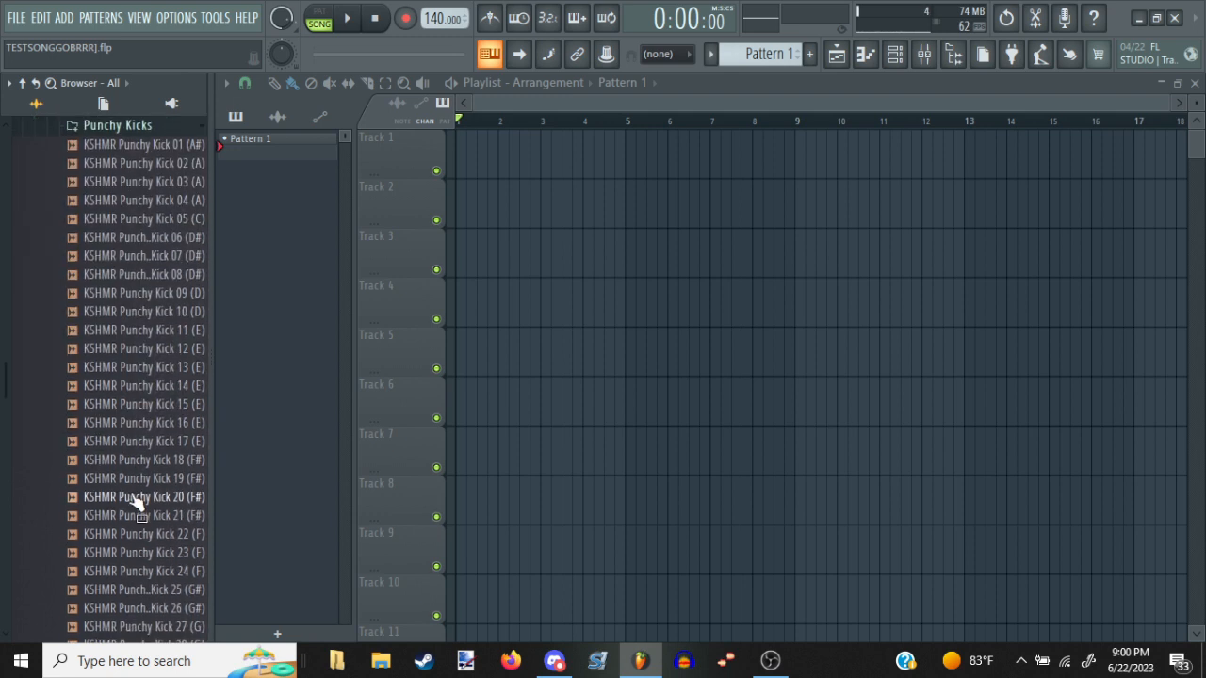
left_click(135, 148)
left_click(135, 181)
left_click(134, 237)
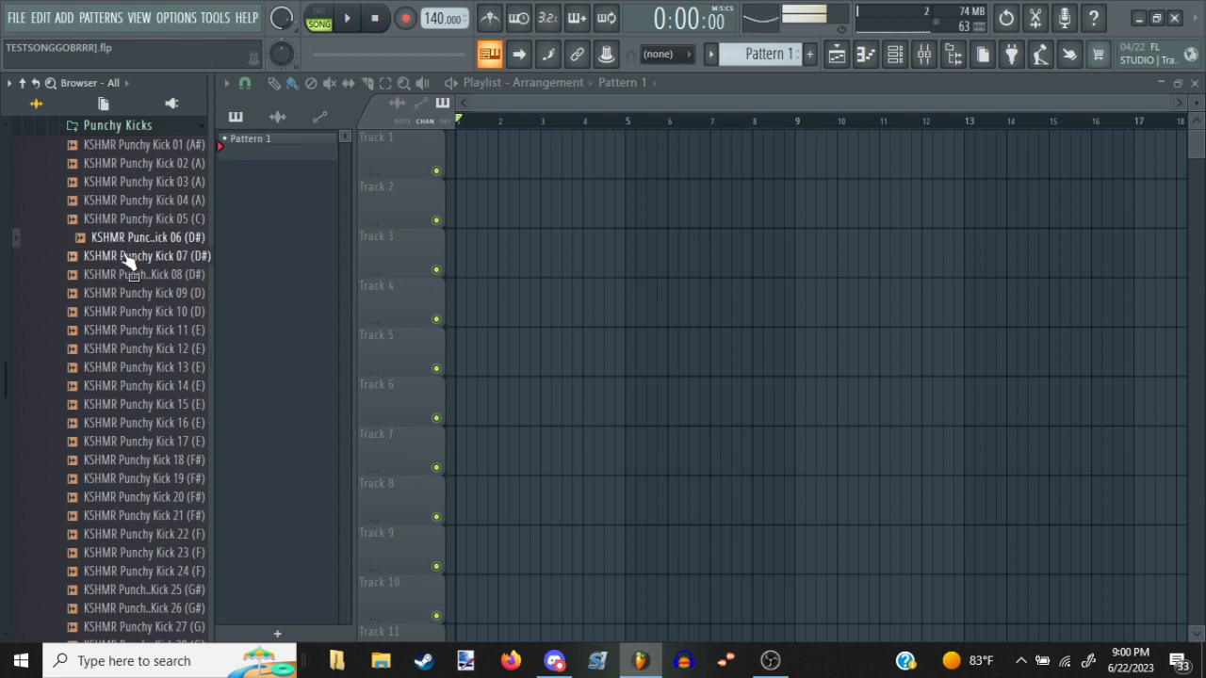
left_click(127, 293)
left_click(142, 182)
left_click(106, 237)
left_click(102, 274)
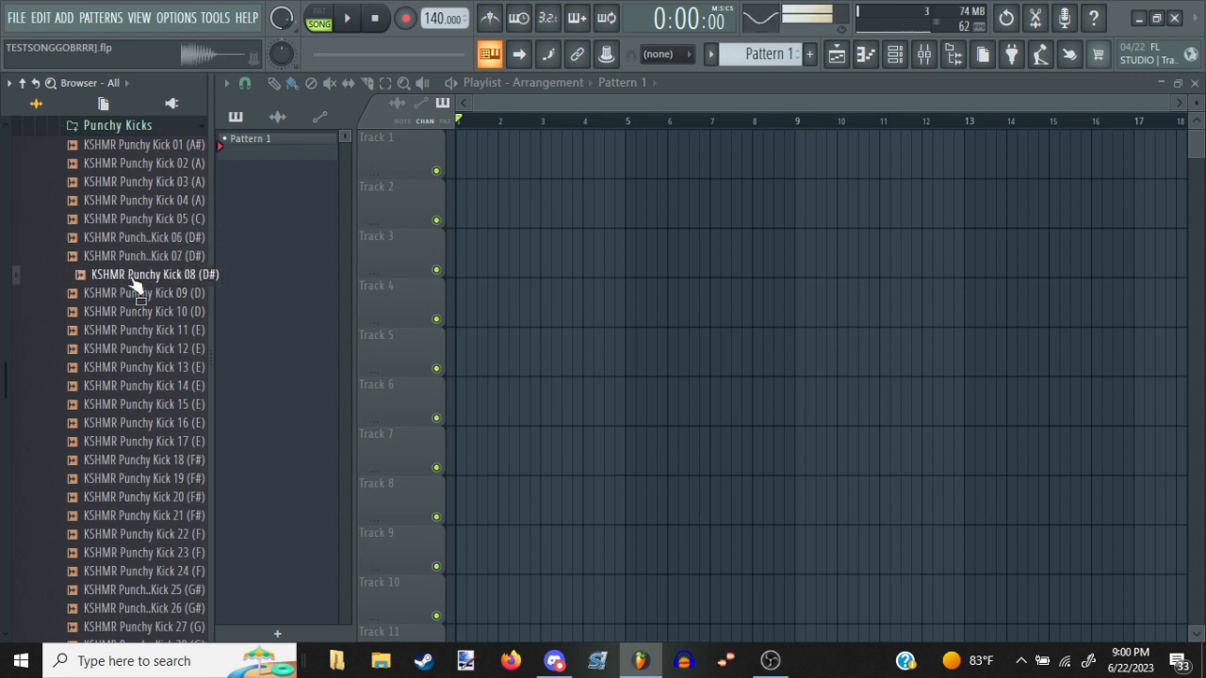
left_click(153, 150)
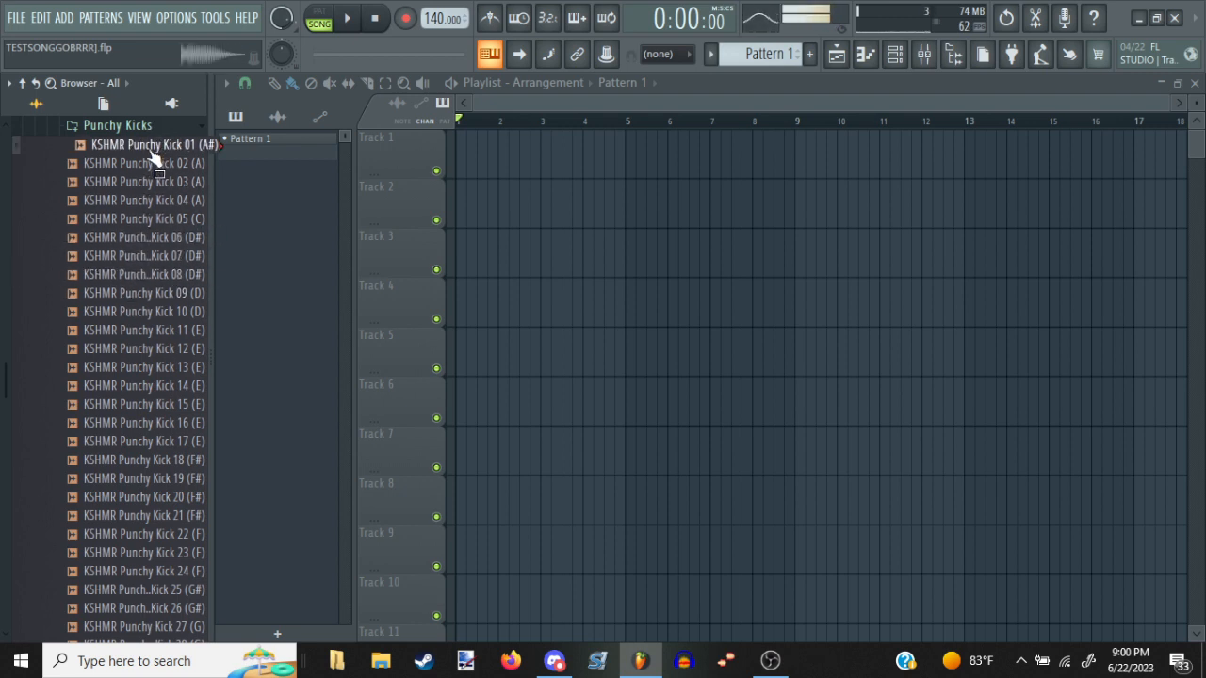
Place KSHMR Punchy Kick 01 (A#) at the start of track 8 and view its audio clip settings
left_click_drag(151, 155, 462, 490)
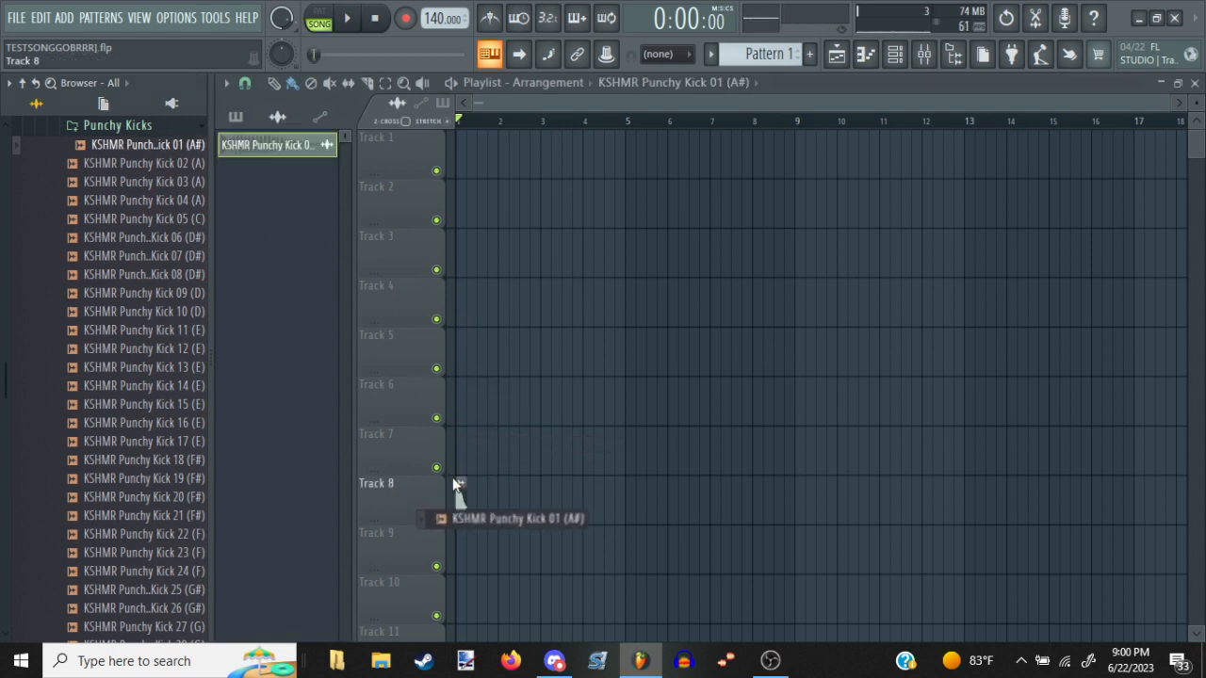
scroll(462, 490, "down", 1)
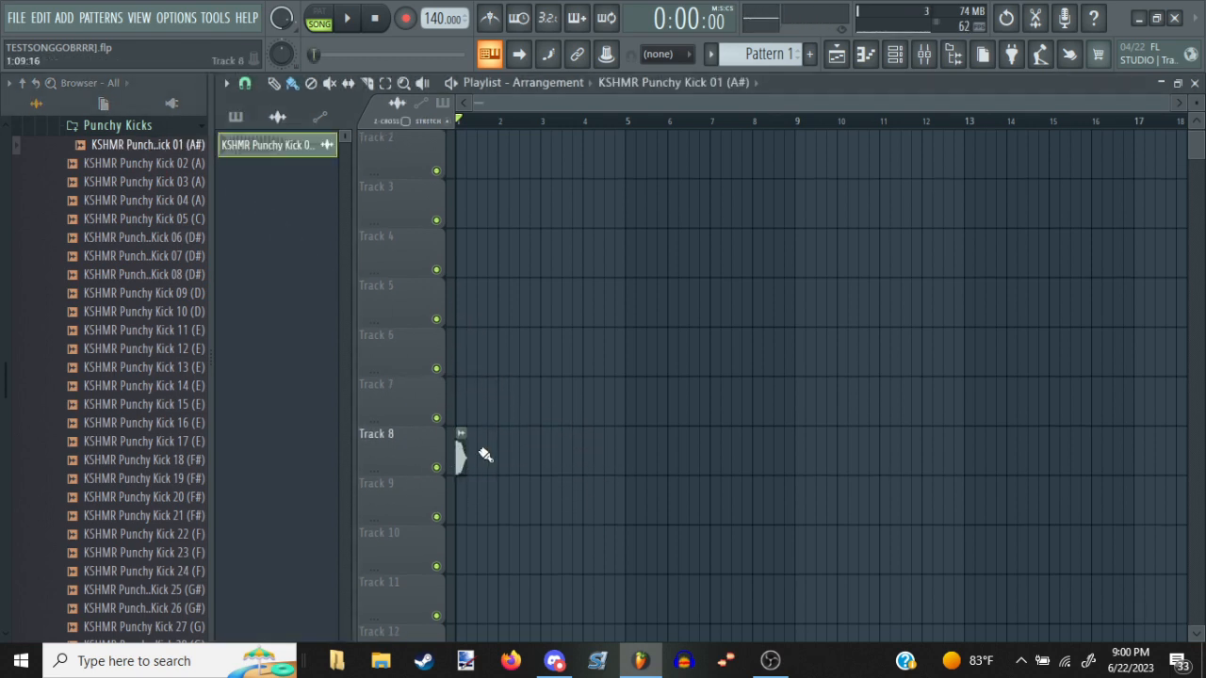
double_click(462, 446)
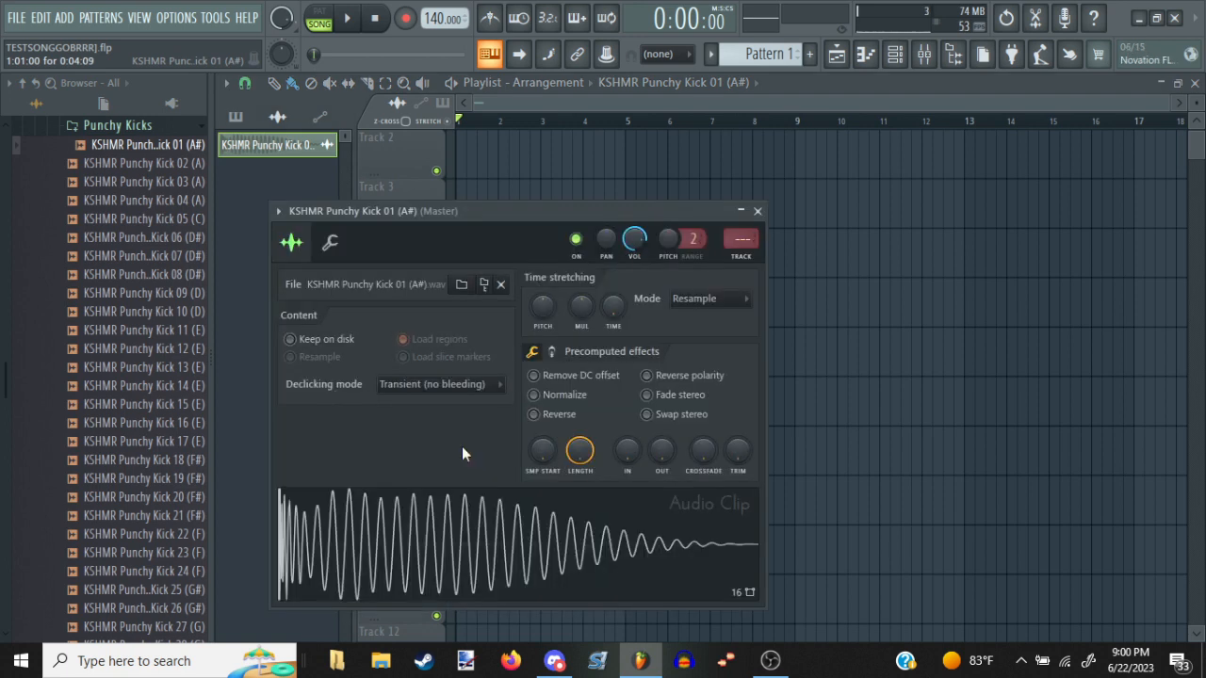
left_click(757, 212)
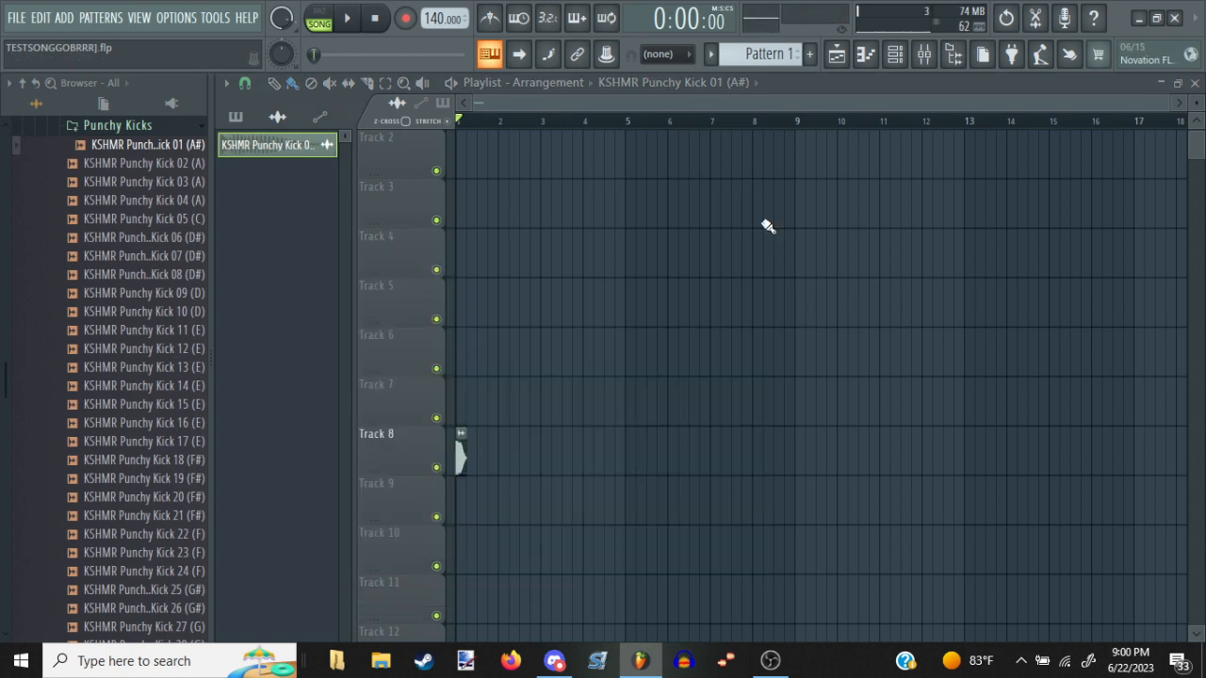
Find the Tight Snares folder and place KSHMR Tight Snare 01 (B) on track 9, halfway through bar 1
left_click(112, 125)
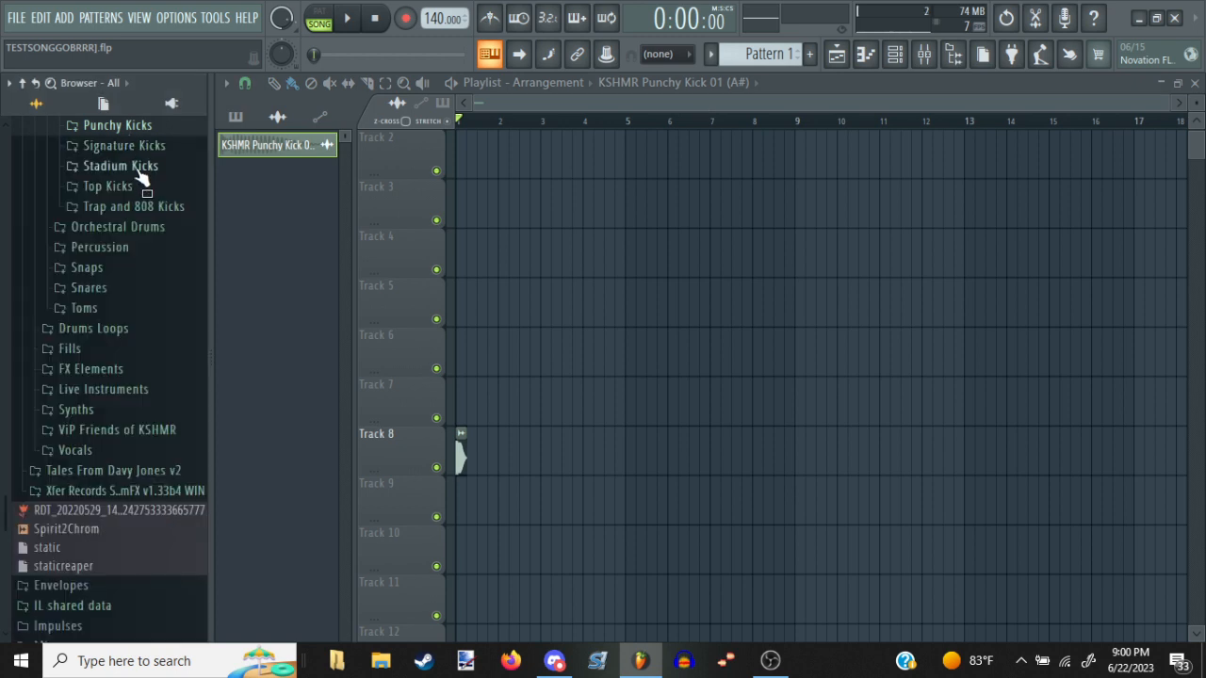
left_click(142, 291)
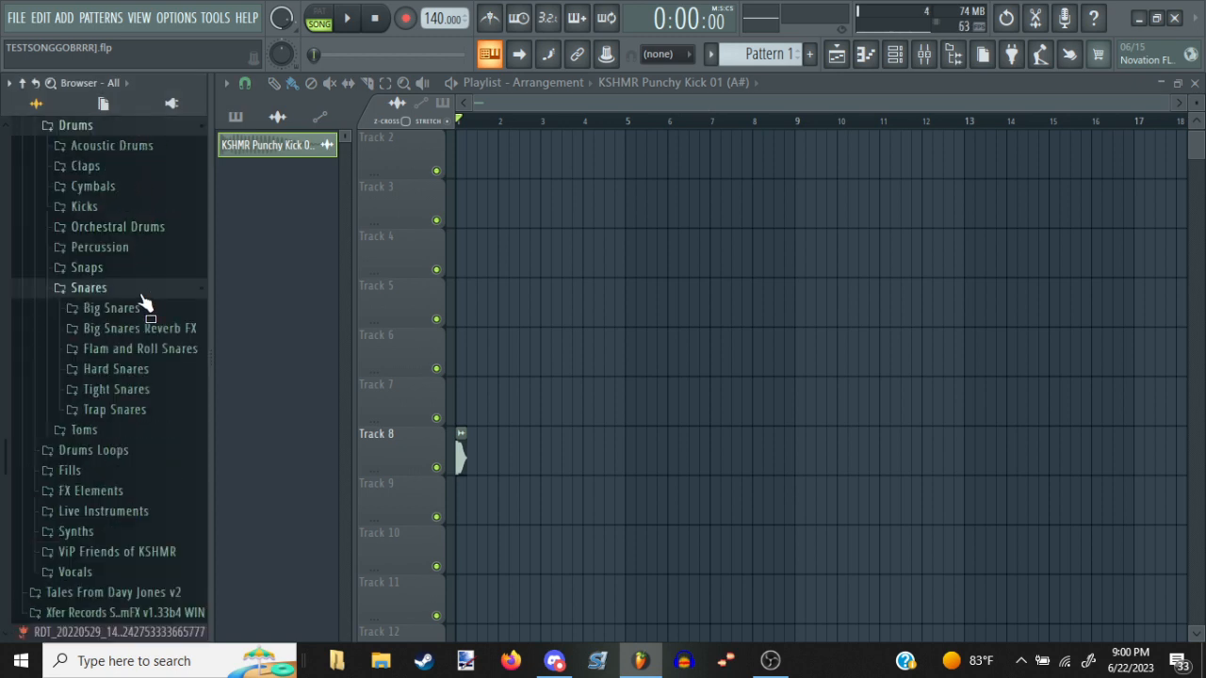
left_click(146, 389)
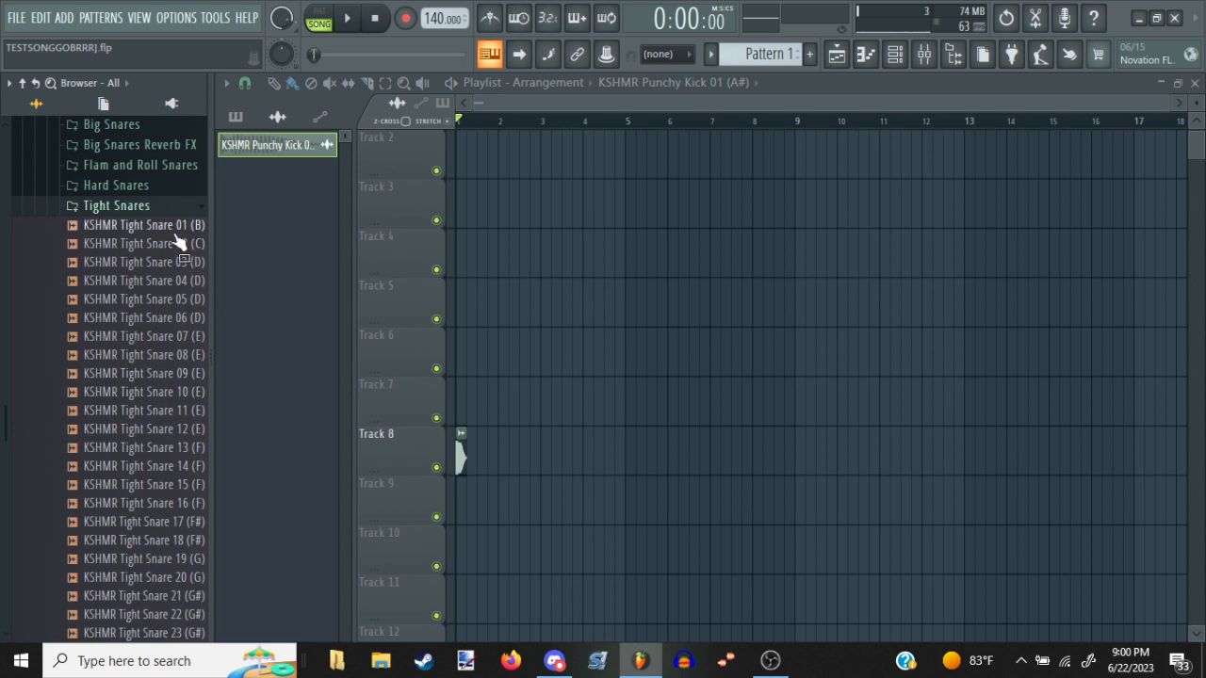
left_click_drag(176, 229, 475, 511)
scroll(503, 110, "up", 2)
left_click_drag(641, 478, 671, 529)
Repeat the kick at the start of bar 2 on track 8 and the snare halfway through bar 2 on track 9
left_click(532, 500)
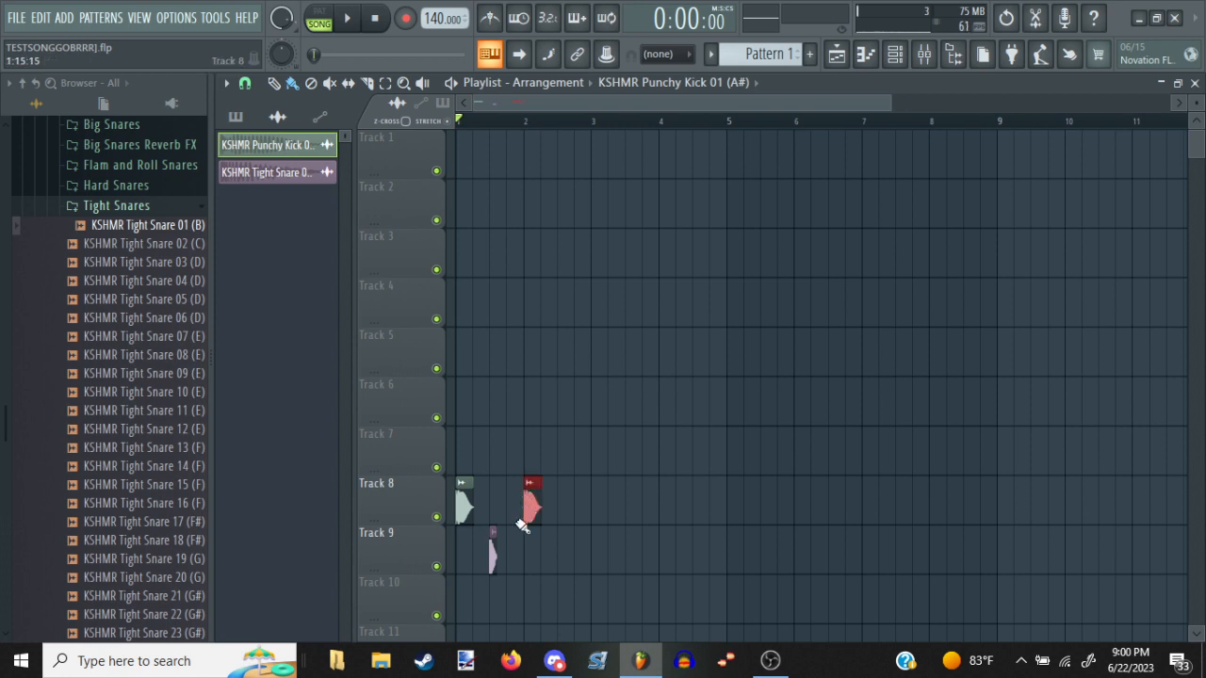
left_click(491, 553)
left_click(565, 537)
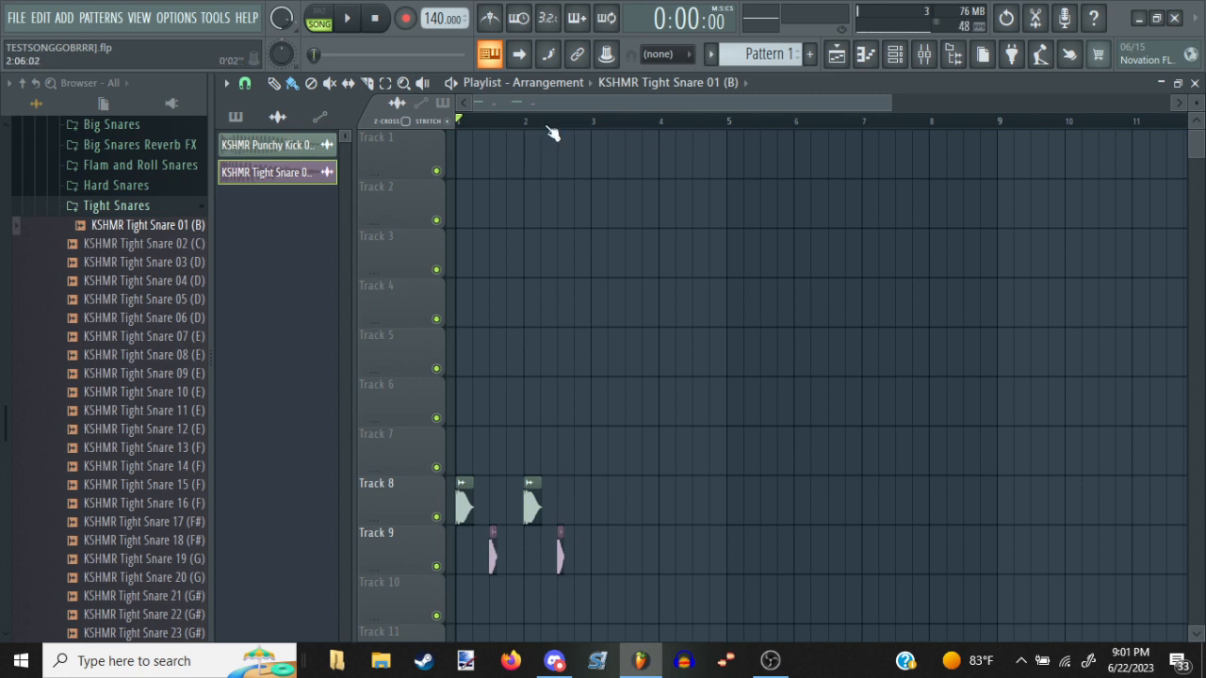
Play back the two-bar kick and snare beat and stop playback
scroll(761, 291, "up", 2)
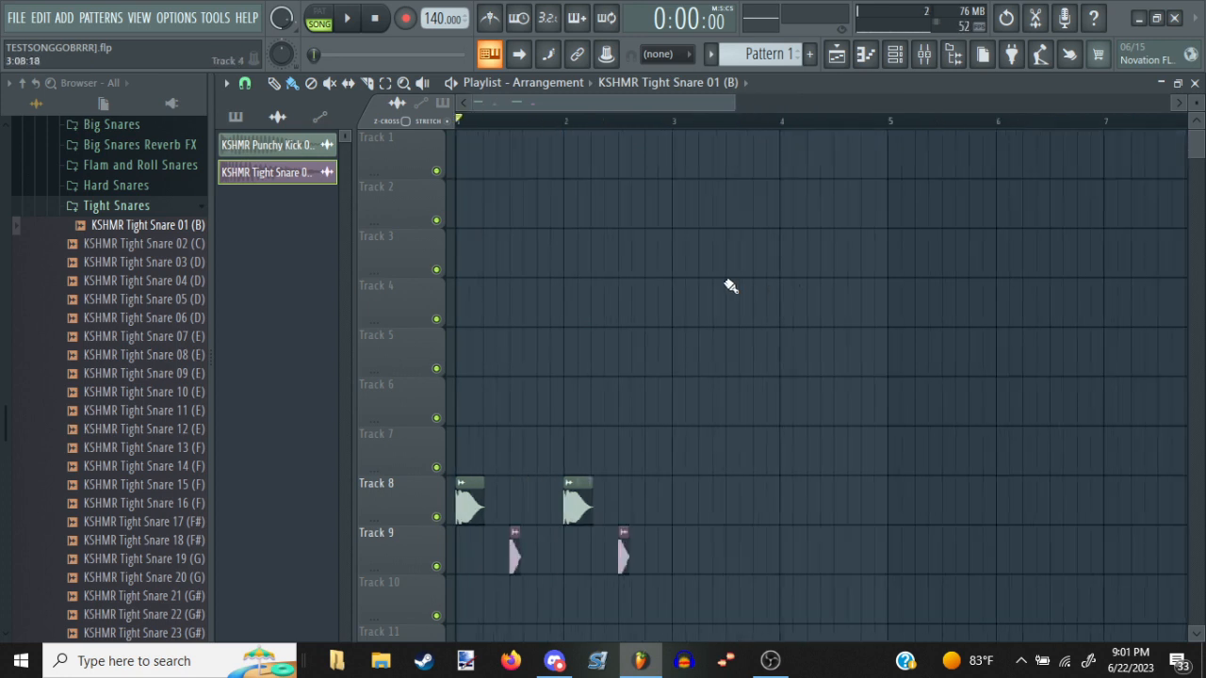
key("space")
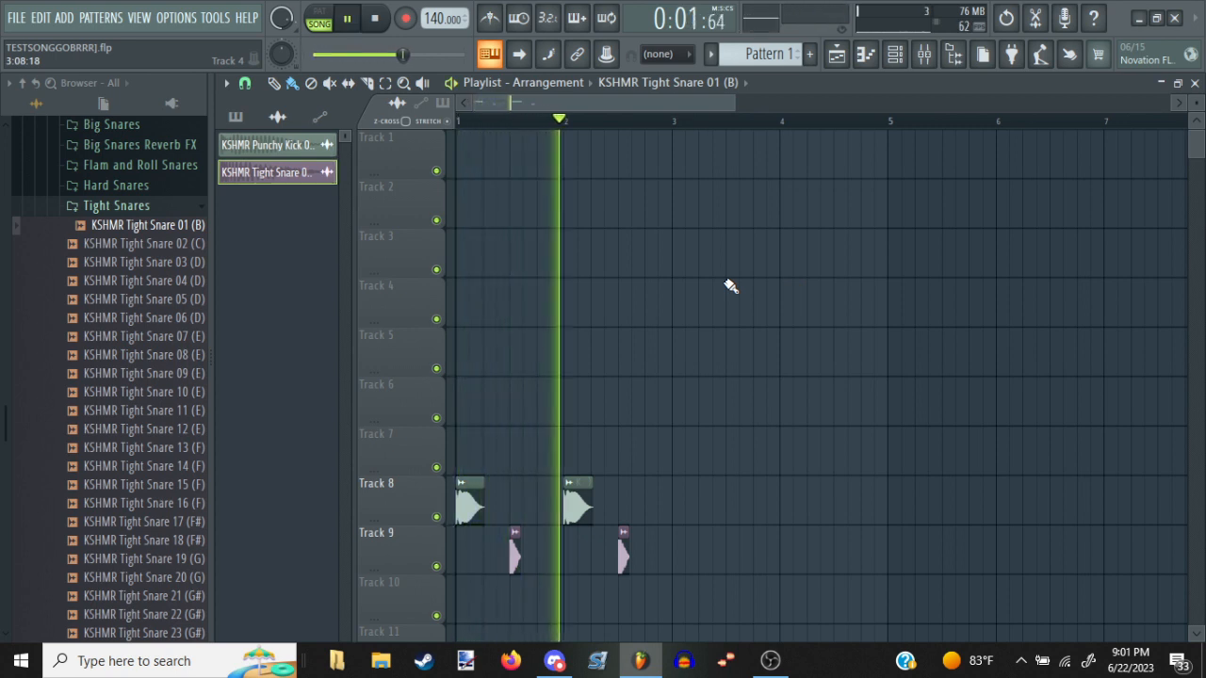
key("space")
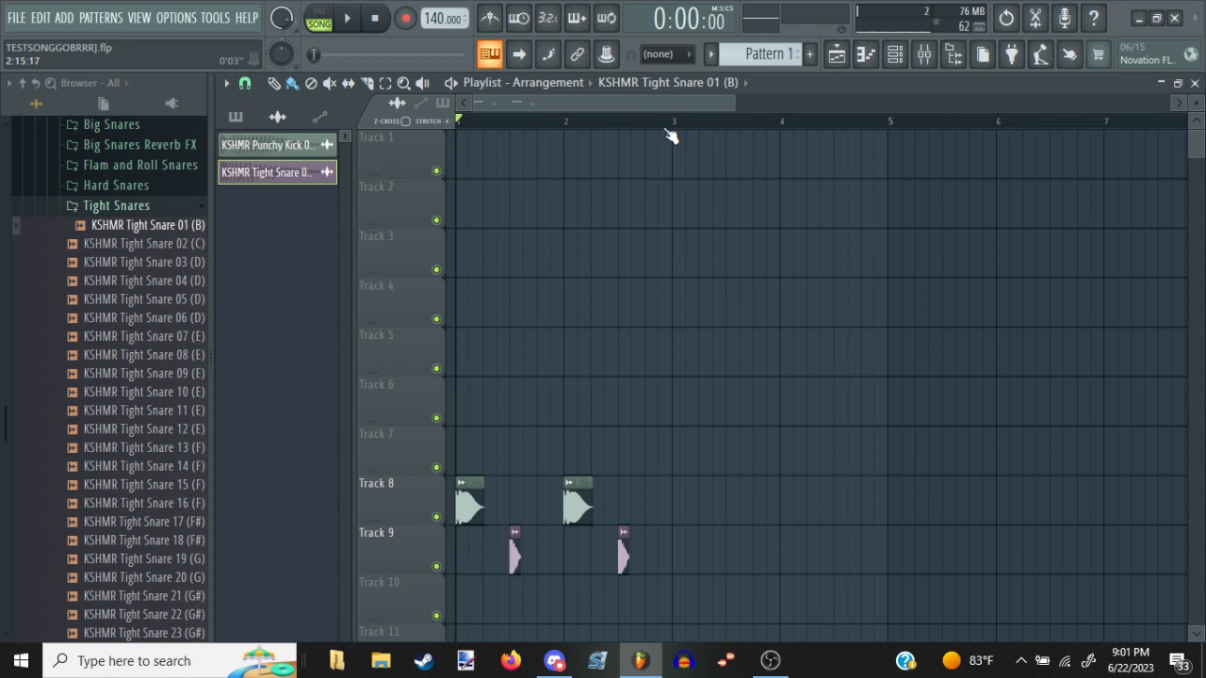
Add Serum as a new generator channel from the full plugin list
left_click(898, 54)
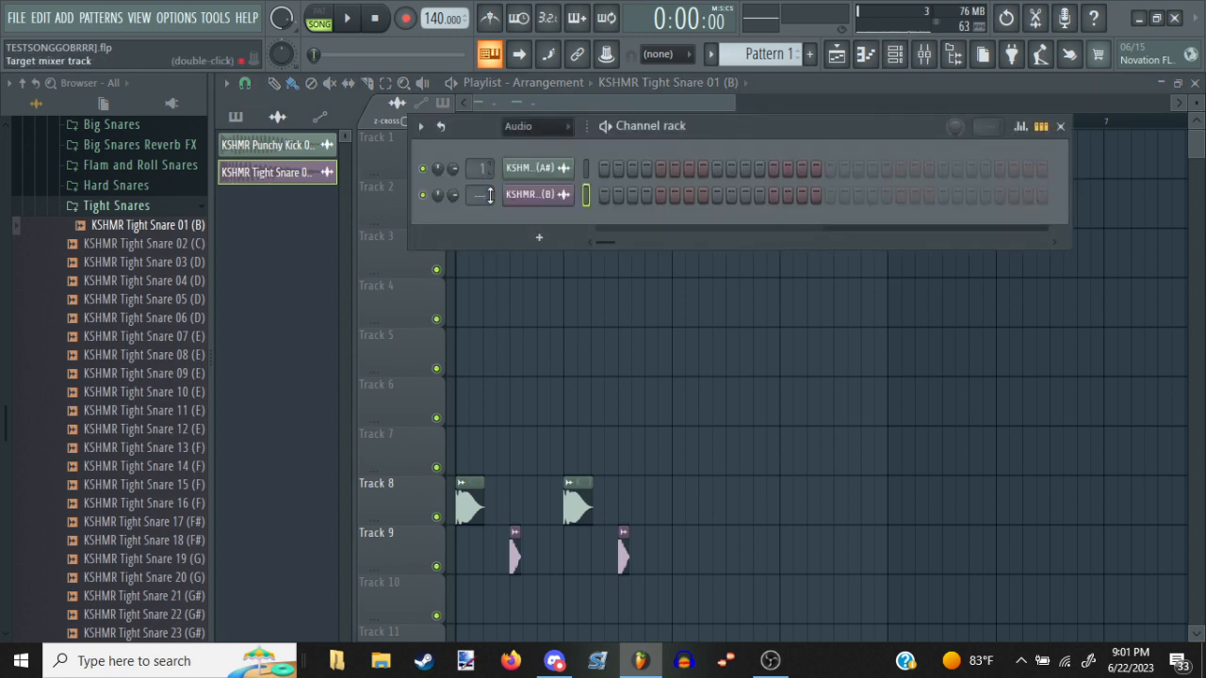
left_click(539, 237)
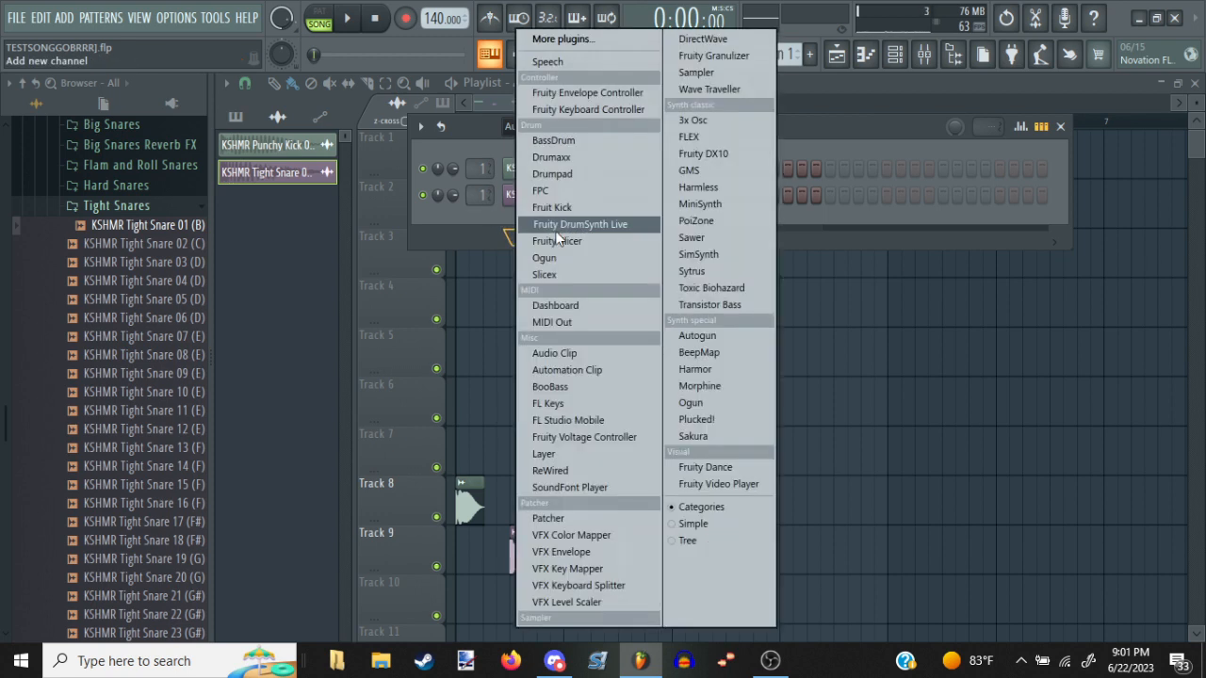
left_click(636, 49)
scroll(703, 546, "down", 6)
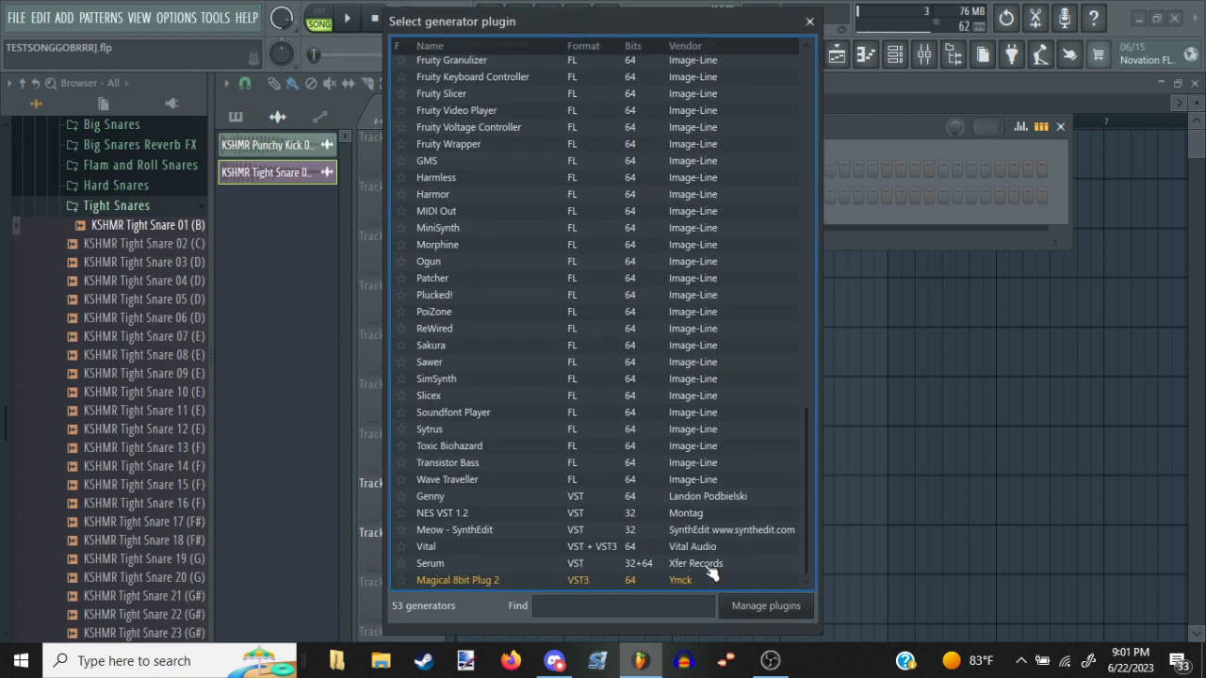
left_click(711, 565)
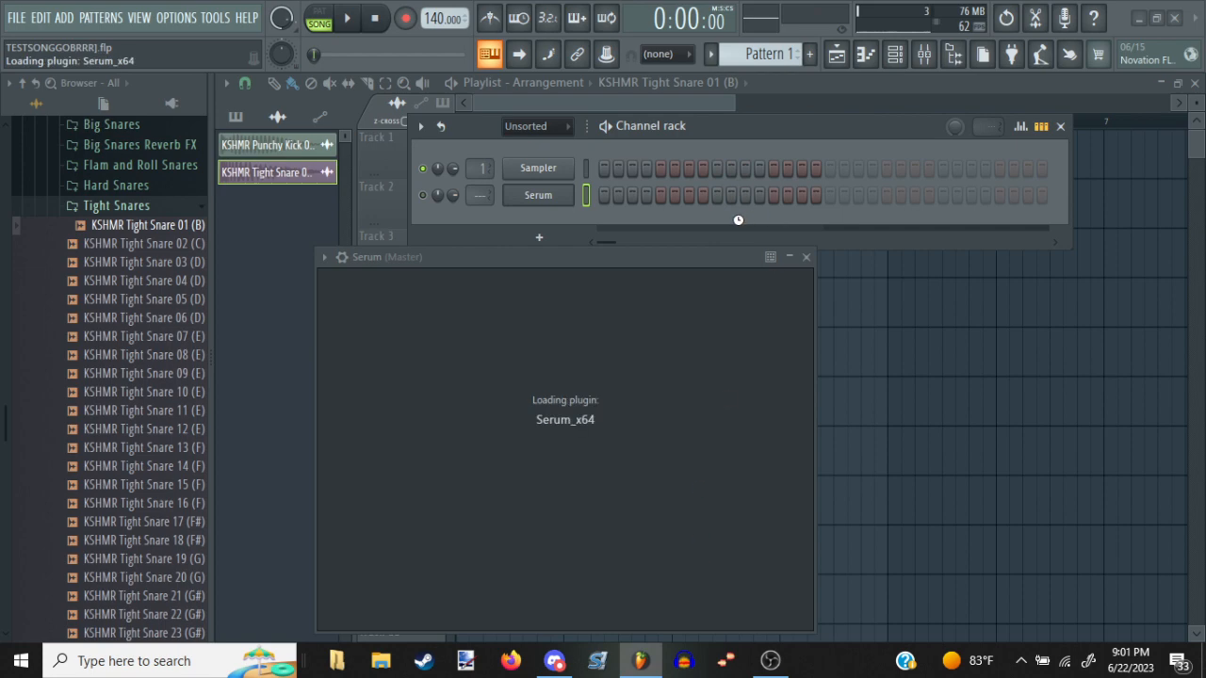
left_click_drag(693, 250, 651, 218)
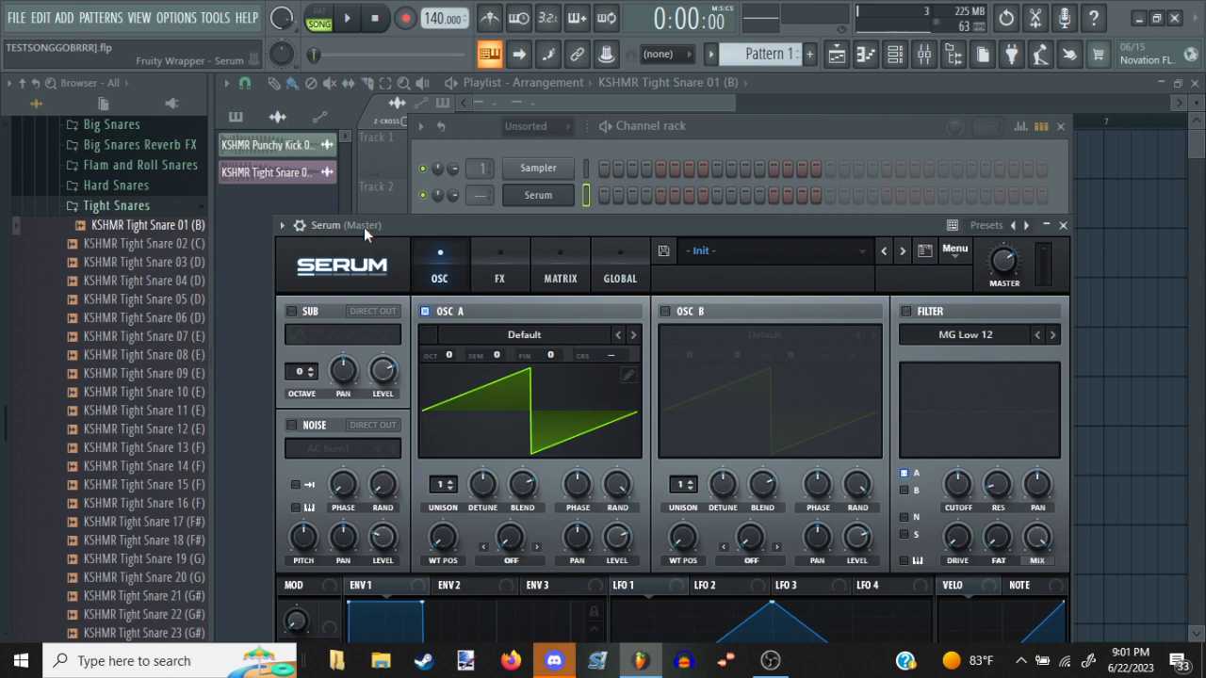
left_click(556, 661)
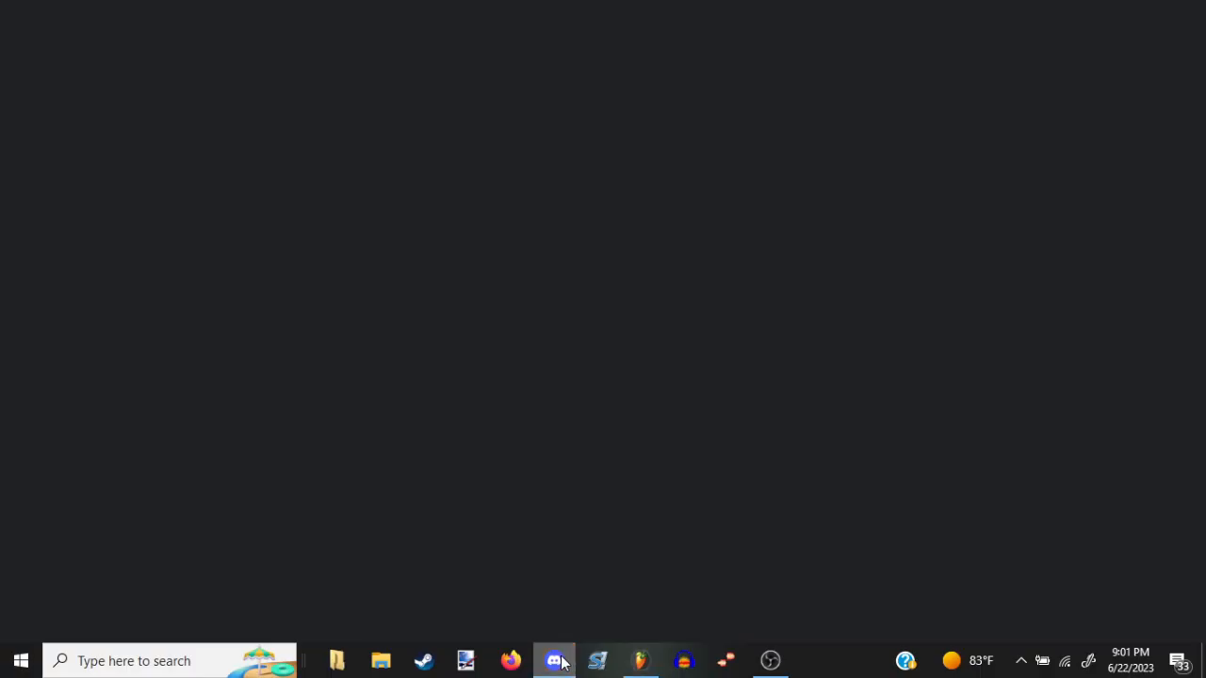
left_click(557, 663)
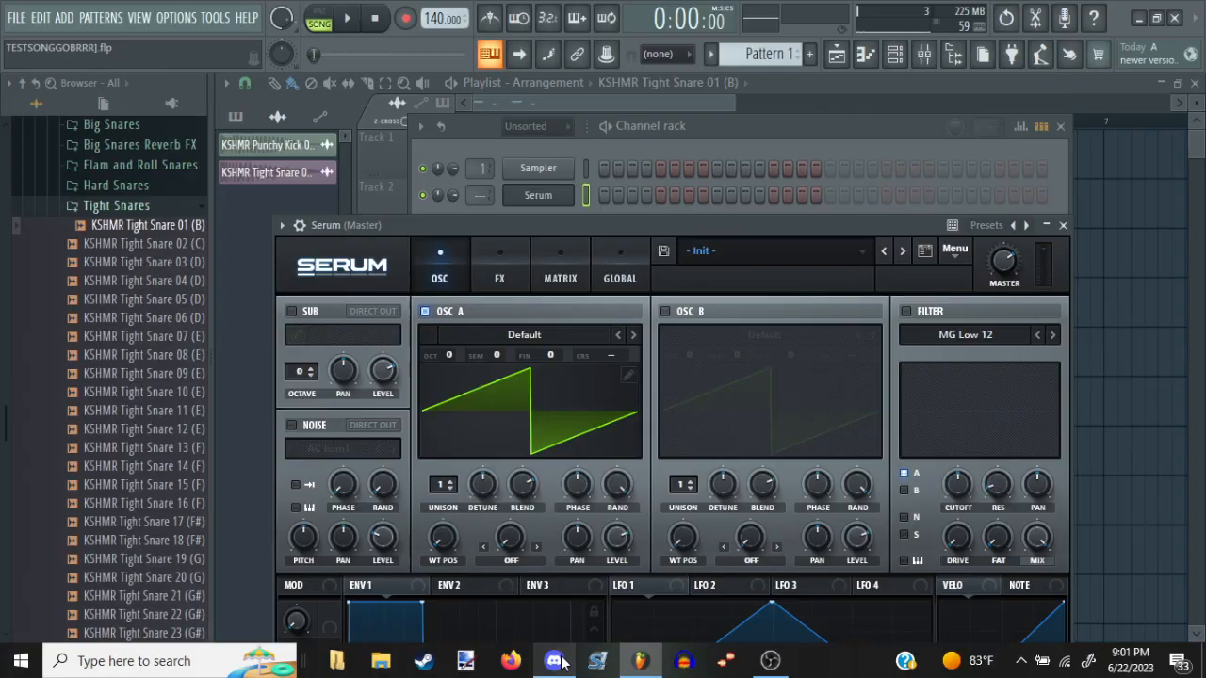
left_click(773, 664)
left_click(775, 665)
mouse_move(573, 664)
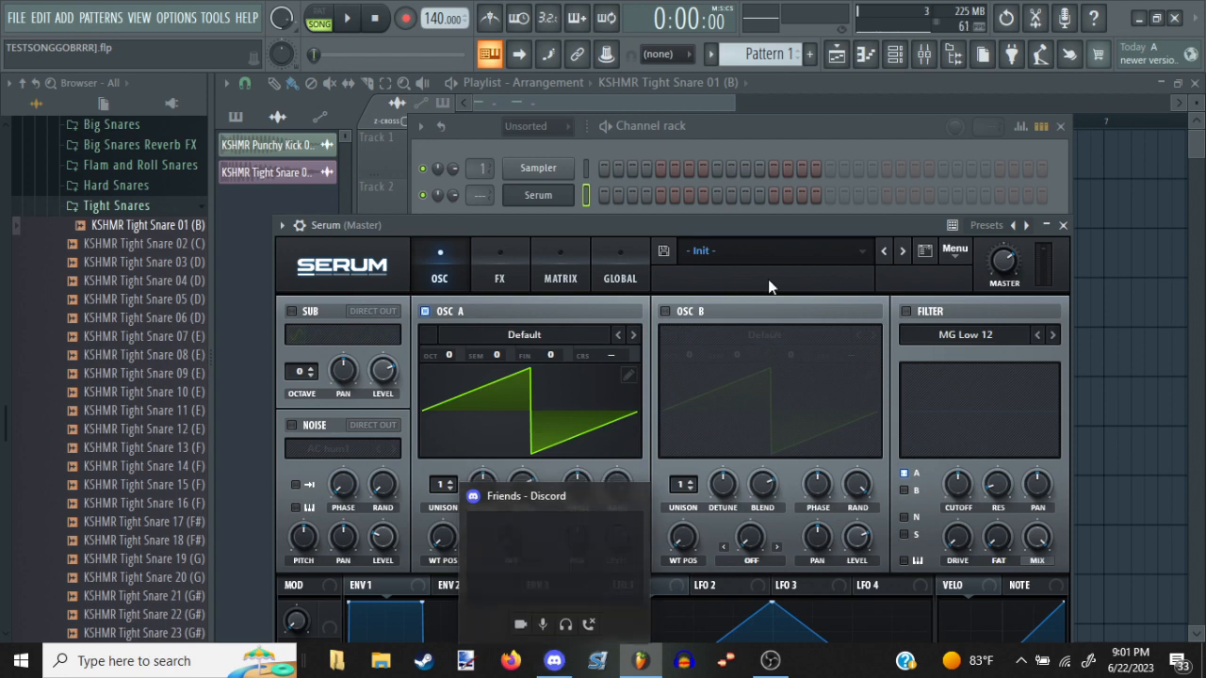
Load the BA Bandpass 2 [SL] preset from Serum's Bass (Hard) category
left_click(761, 253)
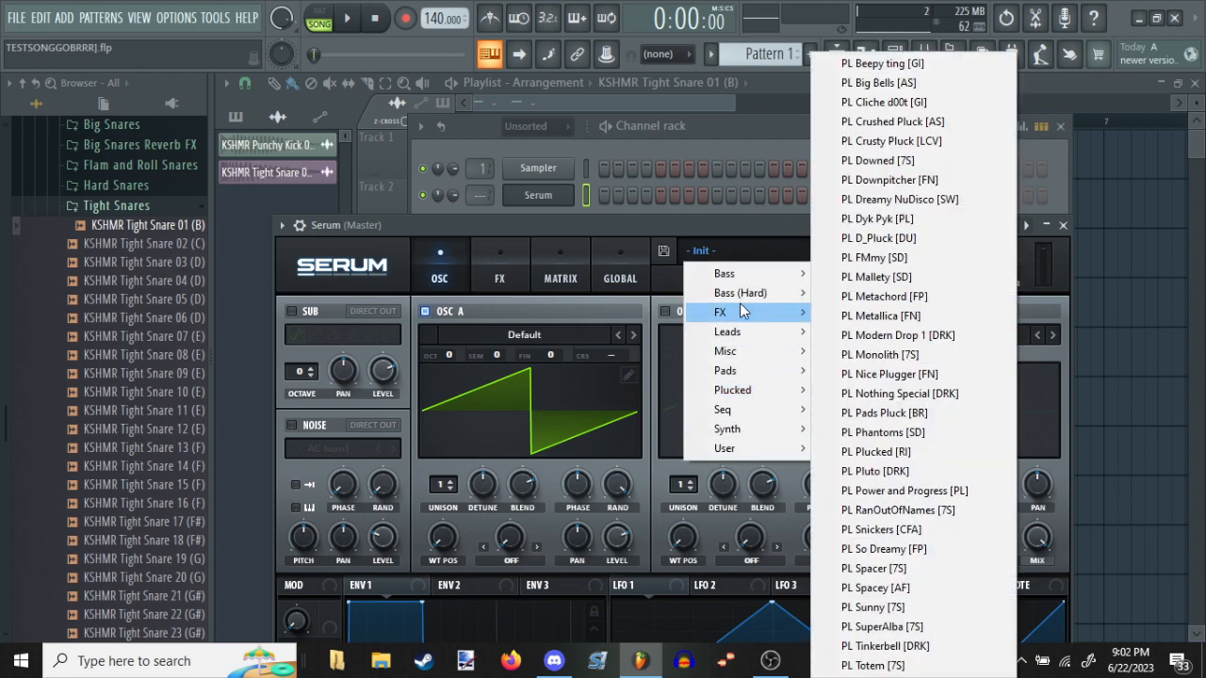
mouse_move(735, 295)
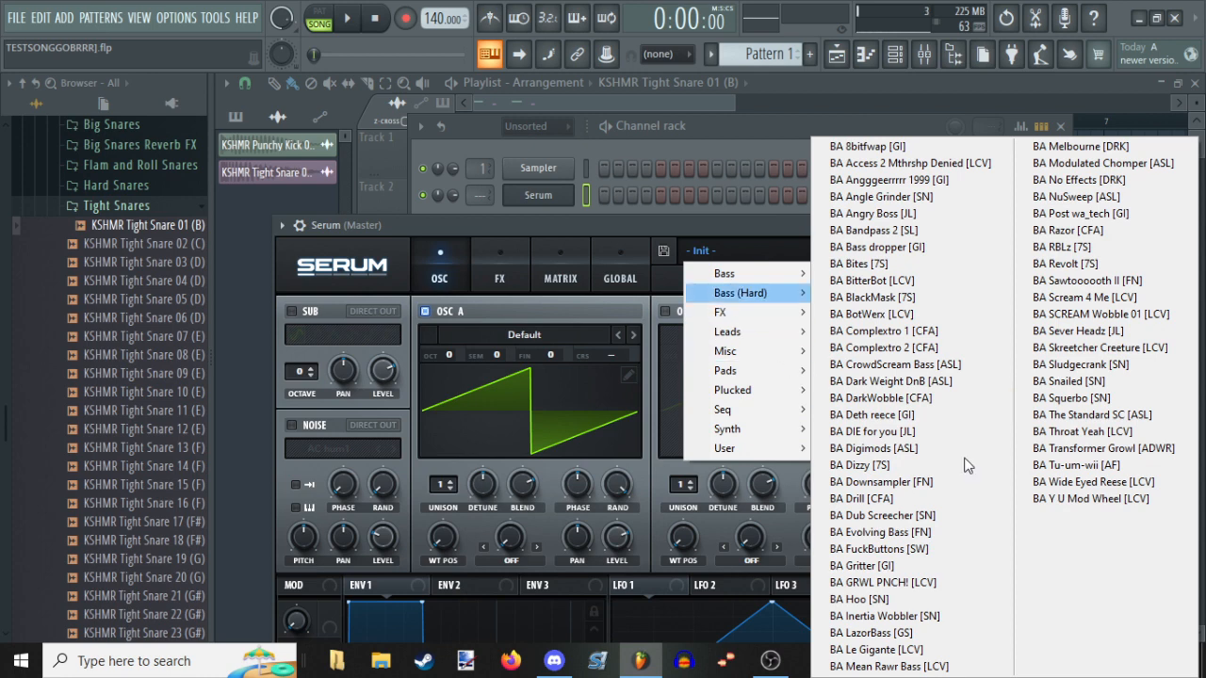
left_click(886, 237)
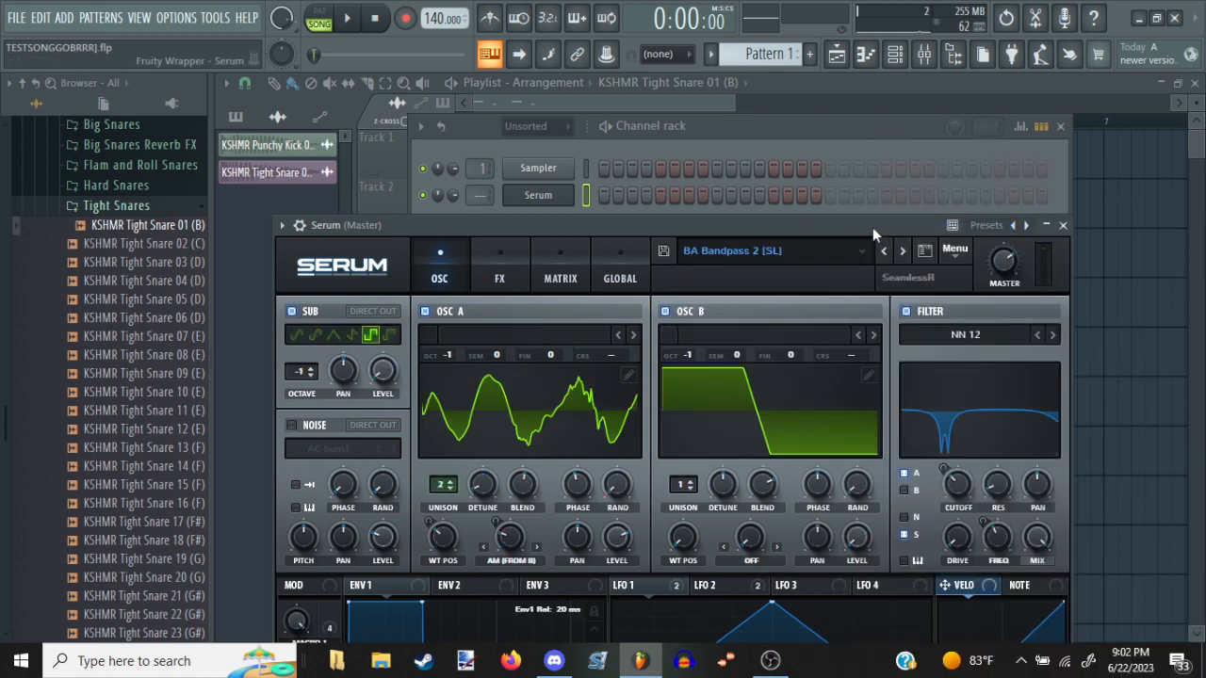
left_click_drag(872, 227, 909, 218)
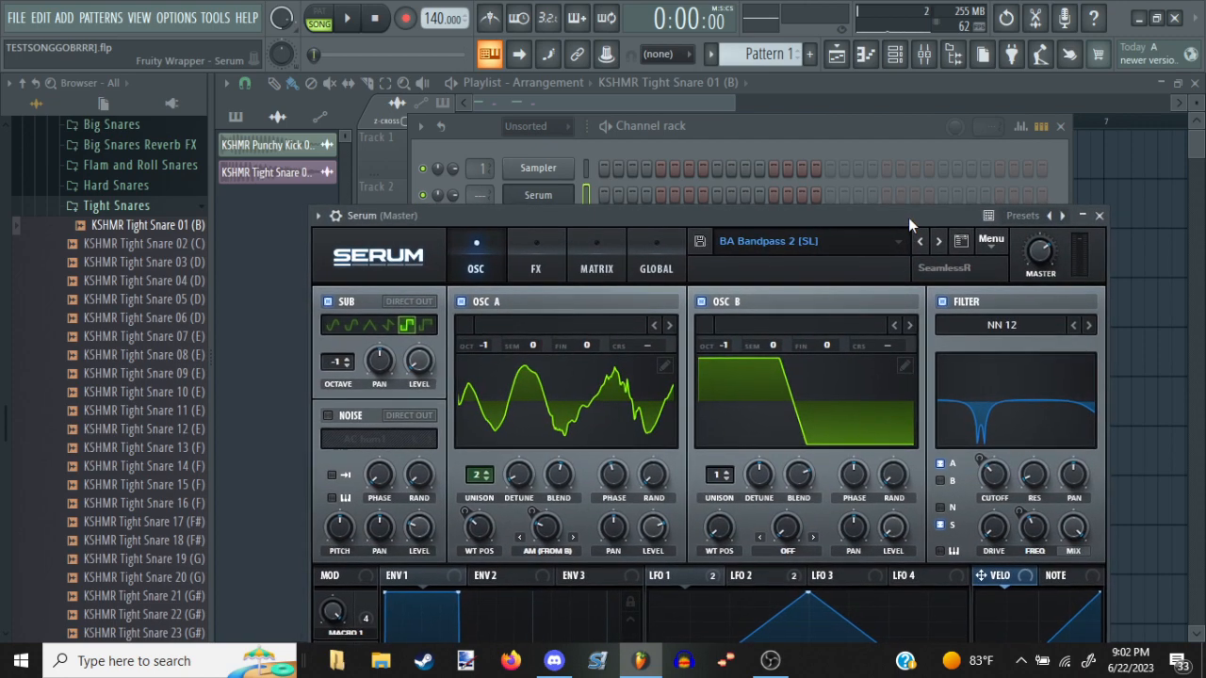
left_click(789, 665)
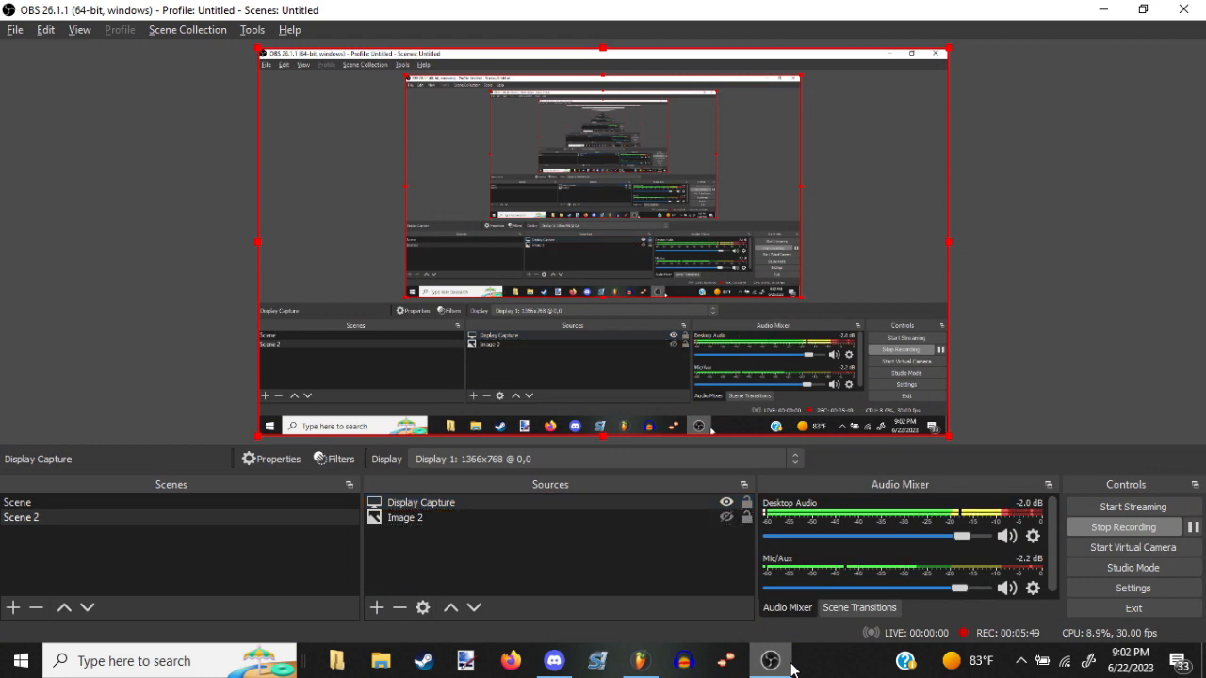
left_click(791, 669)
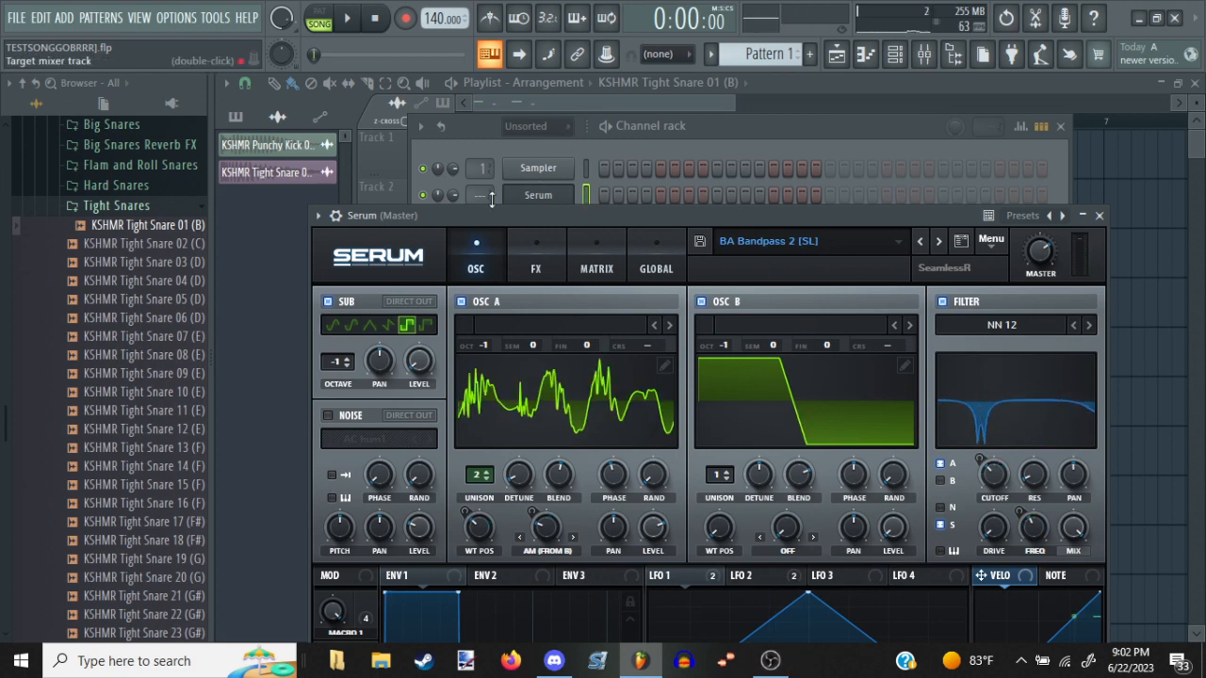
Route the Serum channel to mixer track 2, audition the preset with a C4 note and close Serum
left_click_drag(477, 195, 477, 186)
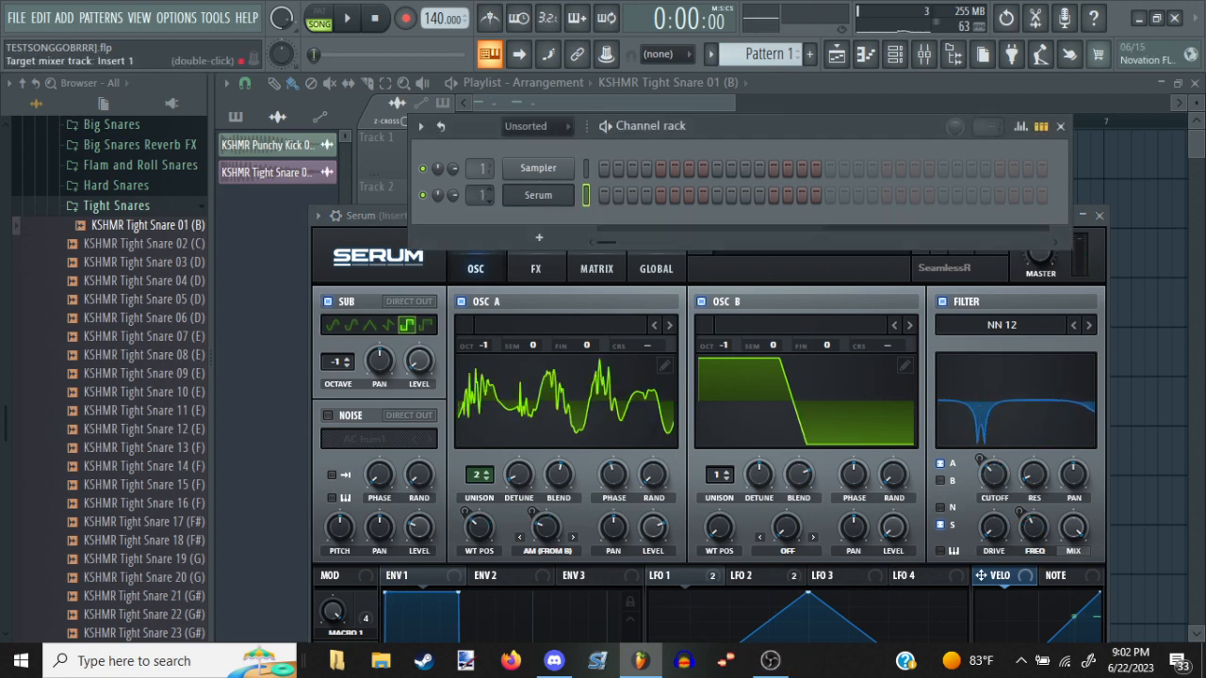
left_click(395, 221)
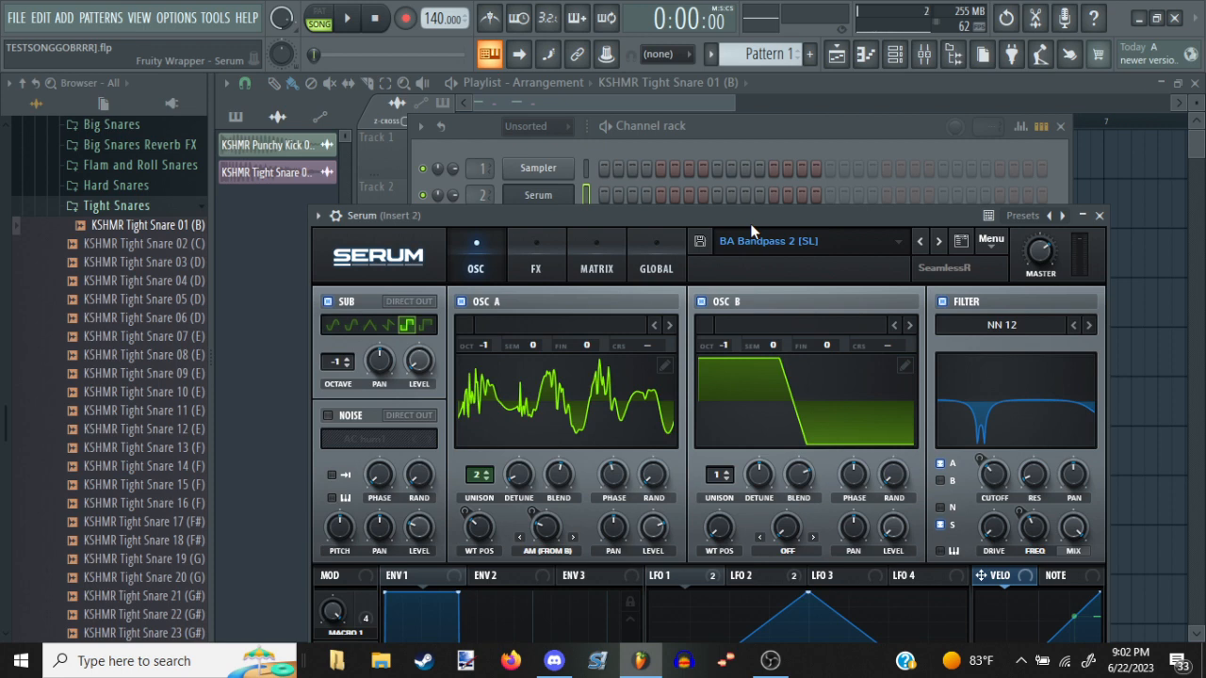
left_click_drag(749, 223, 755, 226)
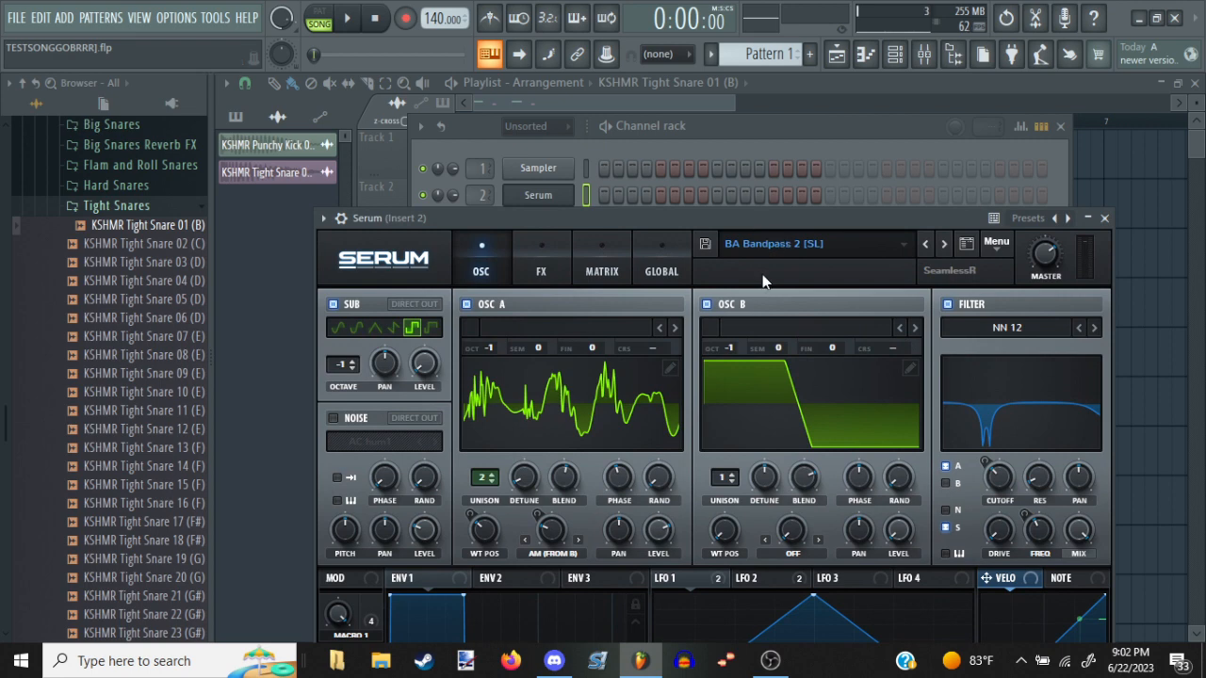
key("z")
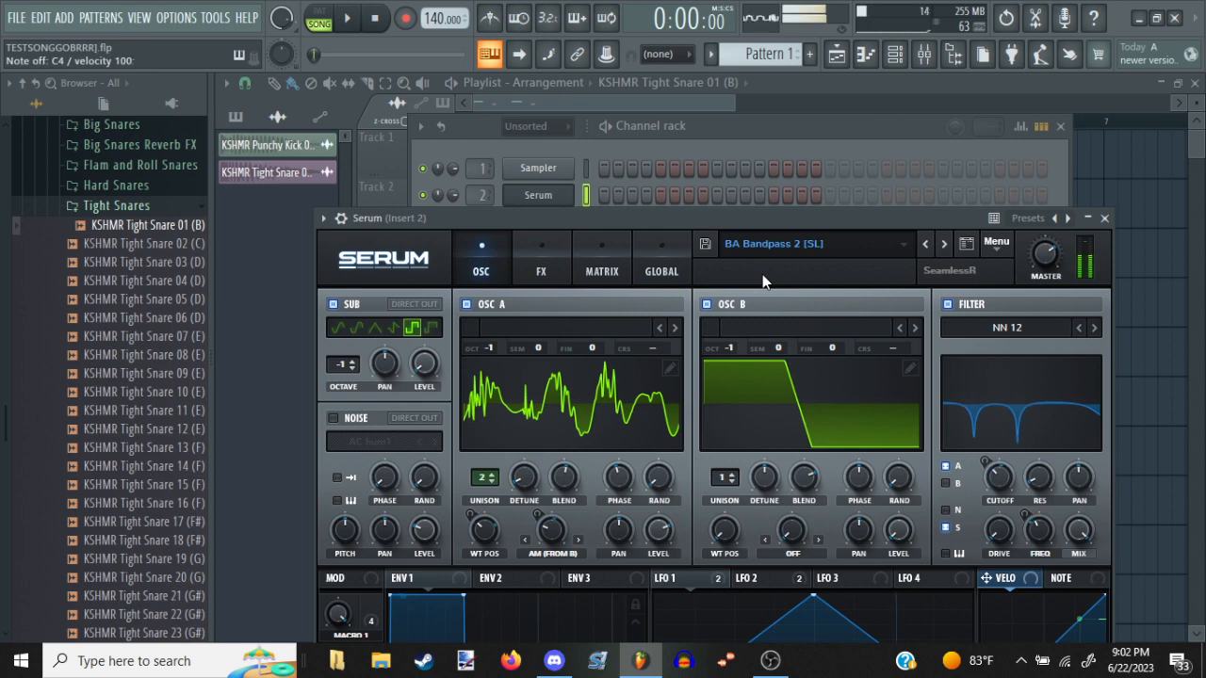
key("Escape")
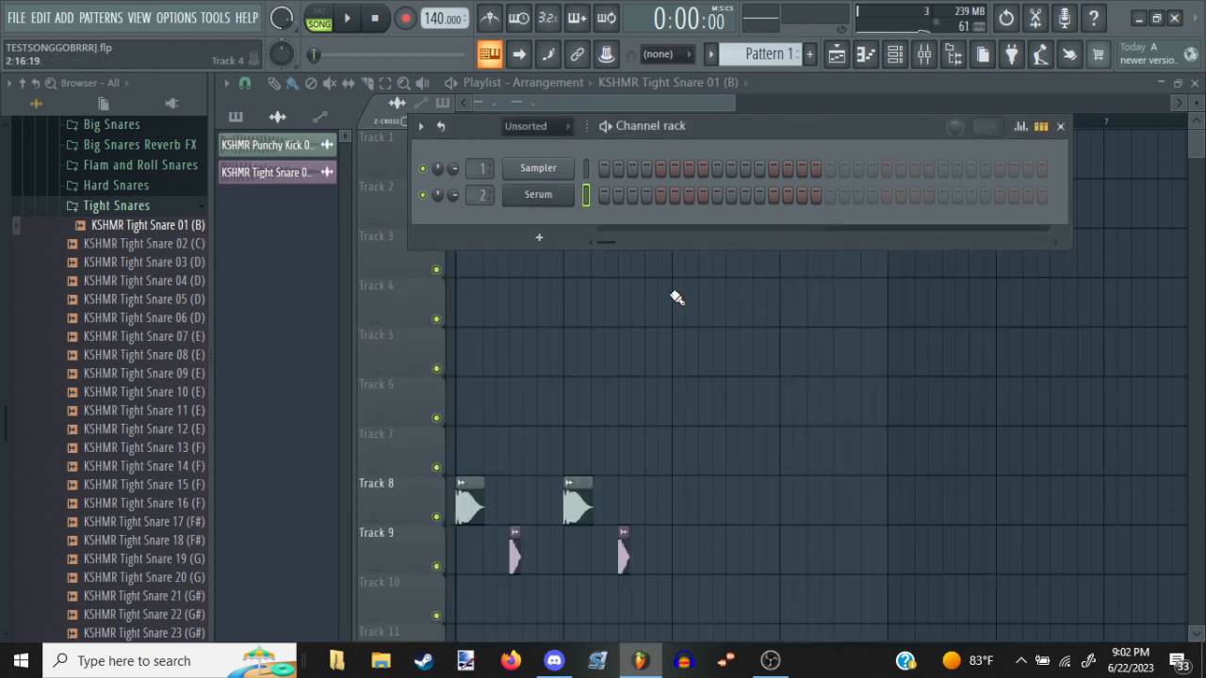
Insert Fruity Parametric EQ 2 in the first effect slot of mixer track Insert 2
left_click(924, 54)
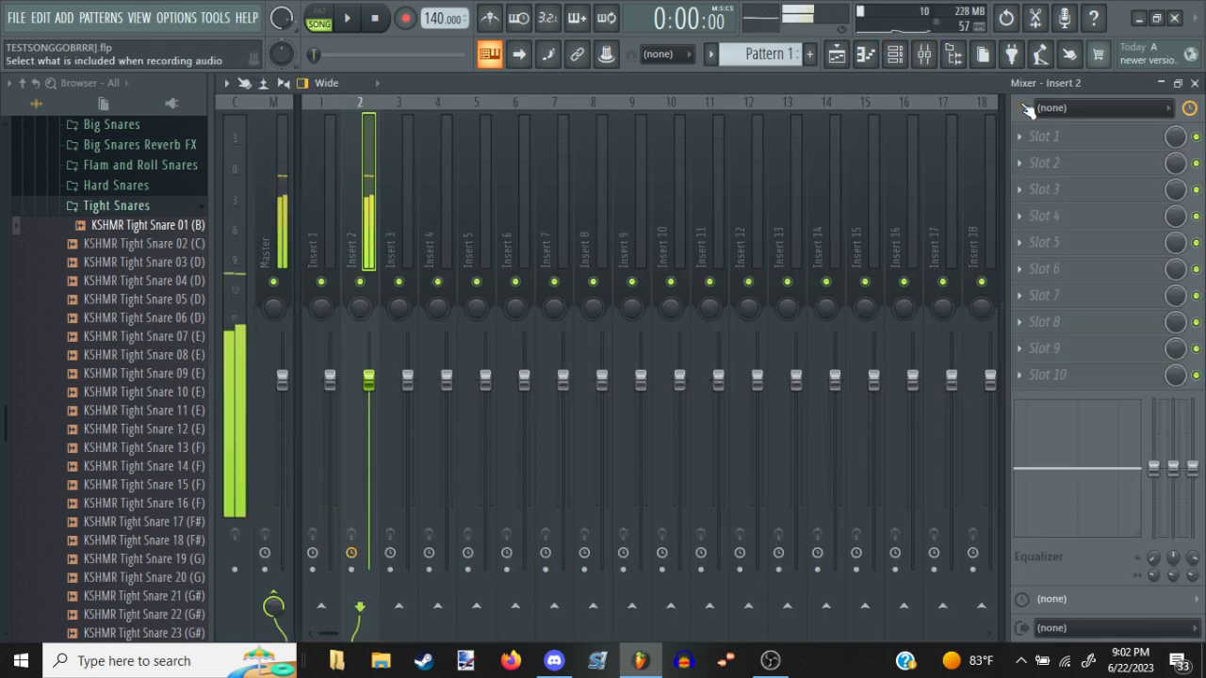
left_click(1055, 135)
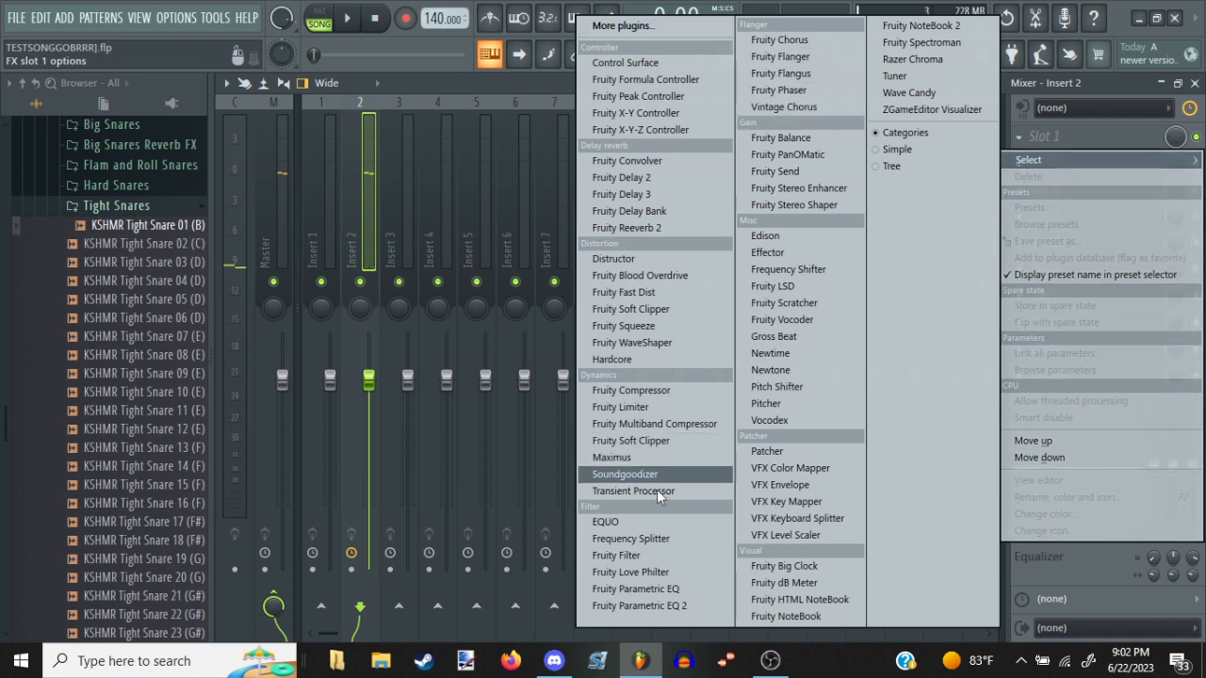
left_click(699, 606)
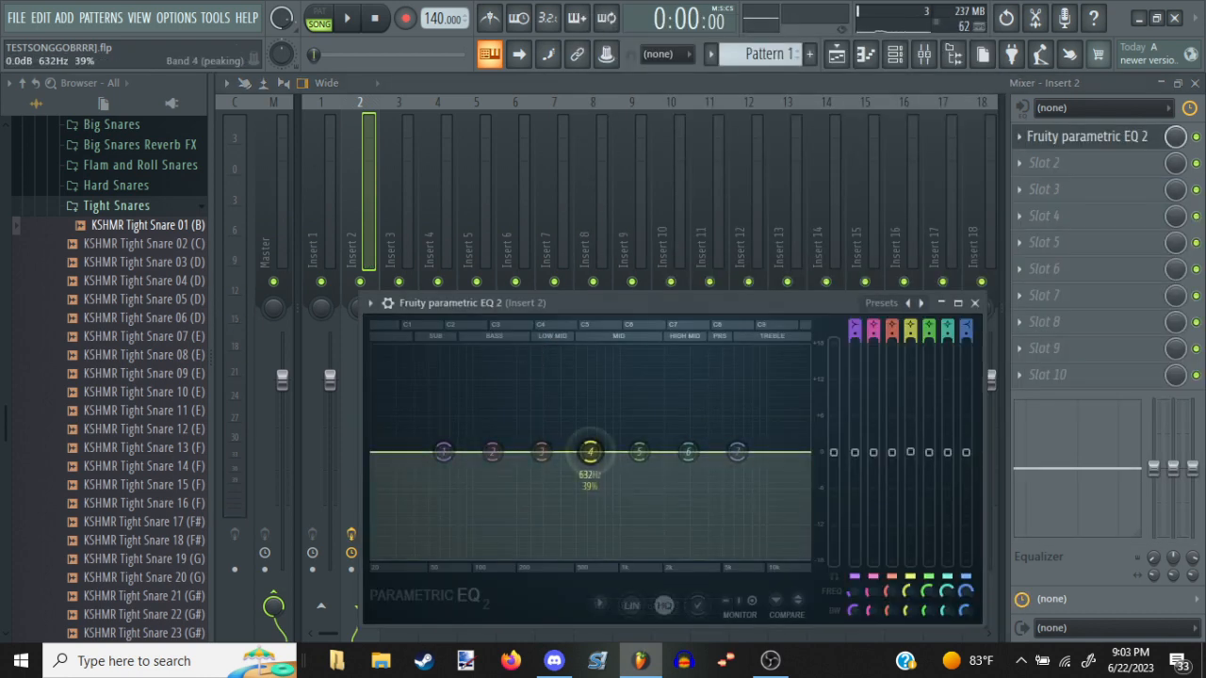
Boost EQ bands 1, 2 and 4, cut band 3, raise the band 7 high shelf to about 7 dB near 8 kHz, and return to the playlist
mouse_move(590, 452)
left_mouse_down()
mouse_move(578, 392)
mouse_move(603, 384)
mouse_move(626, 411)
mouse_move(606, 425)
mouse_move(601, 453)
left_mouse_up()
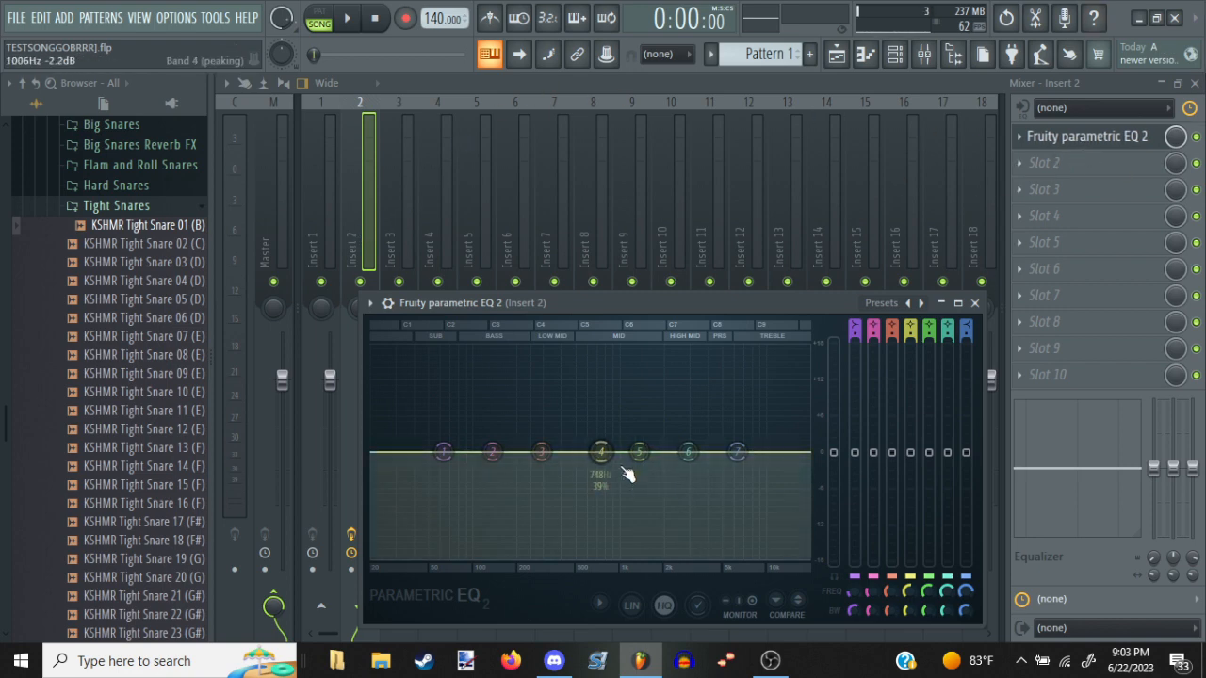
left_click_drag(600, 452, 629, 395)
left_click_drag(541, 452, 556, 506)
left_click_drag(492, 452, 431, 427)
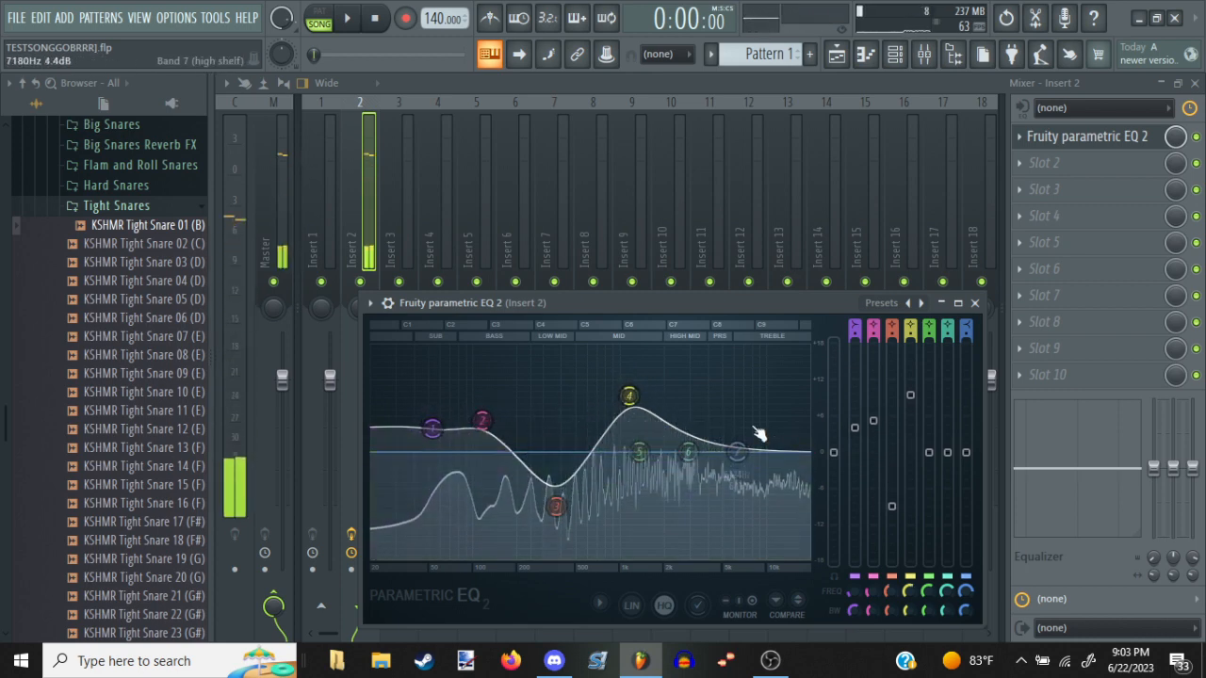
left_click_drag(737, 452, 759, 417)
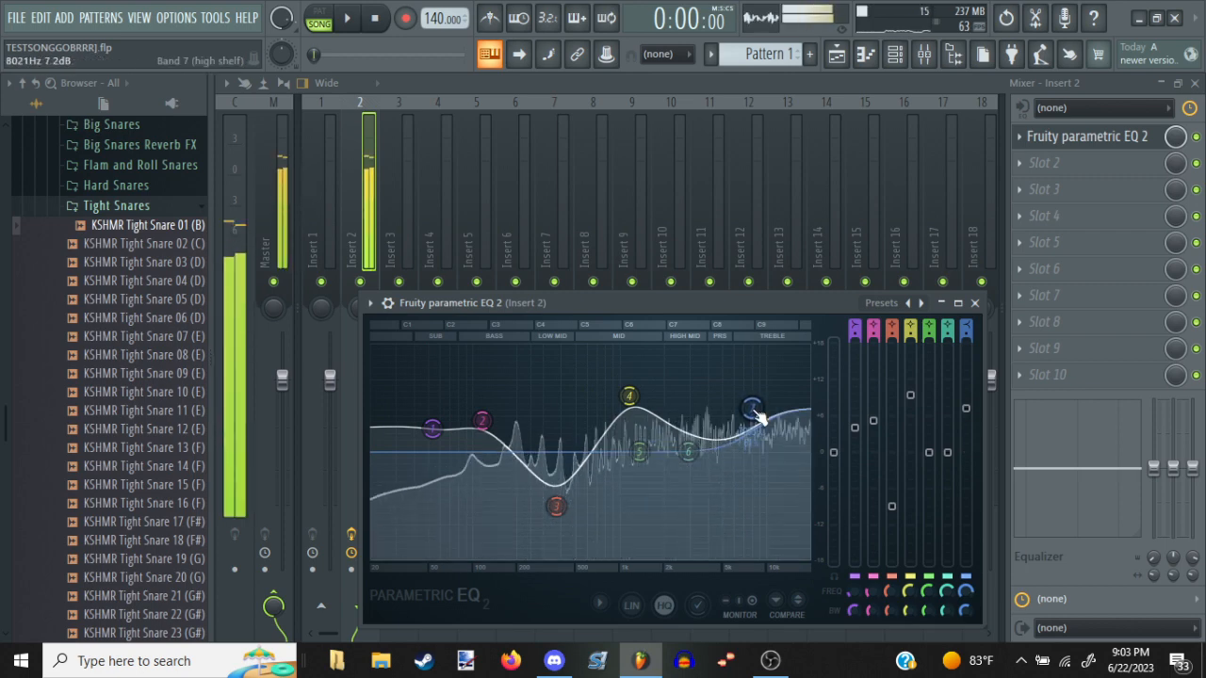
key("Escape")
key("Escape")
key("Escape")
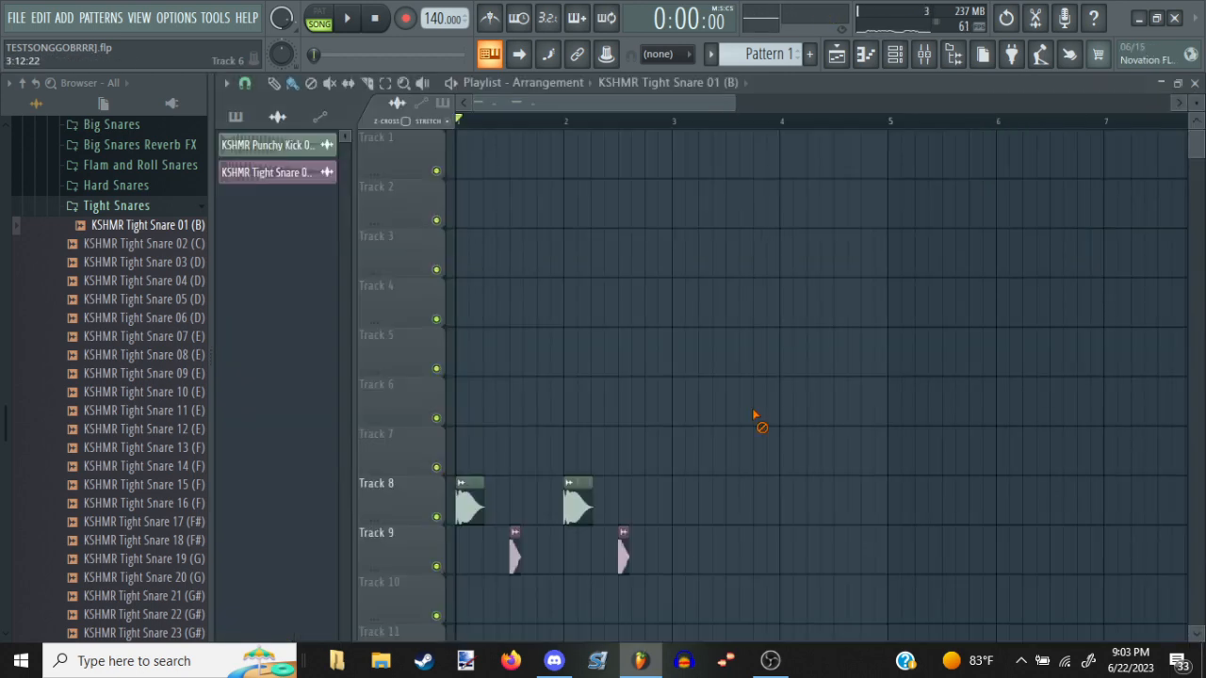
Place Pattern 1 at the start of playlist track 5 and open its Serum piano roll
left_click(812, 59)
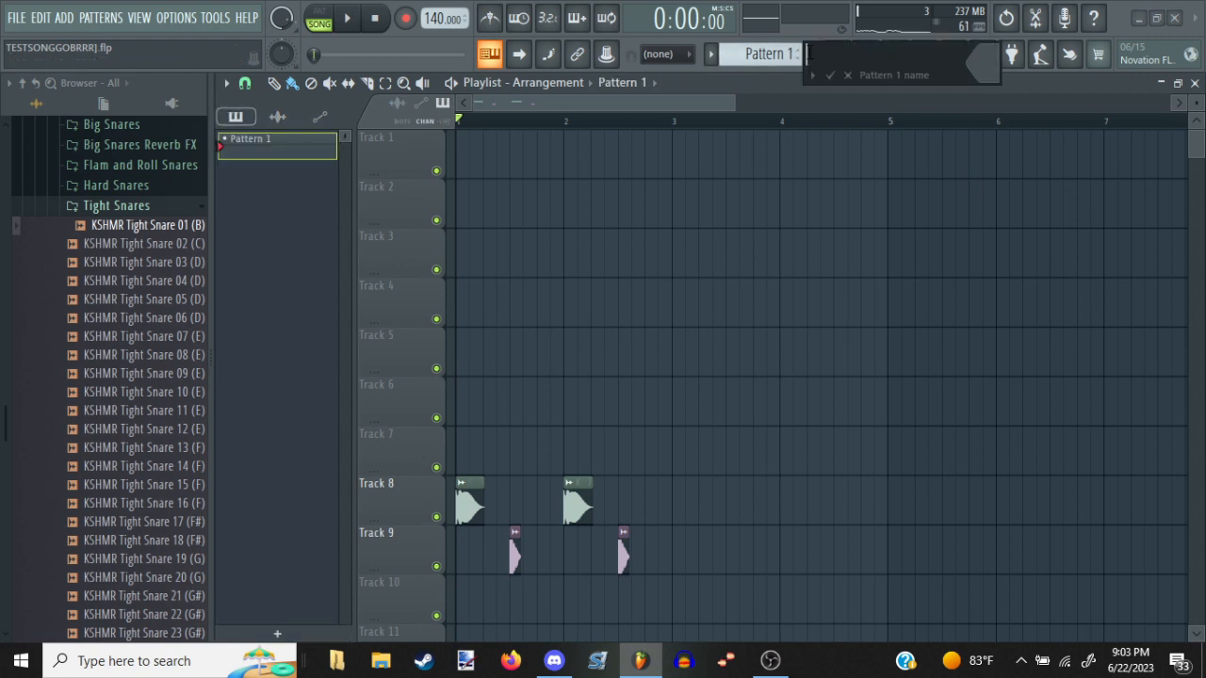
left_click(461, 371)
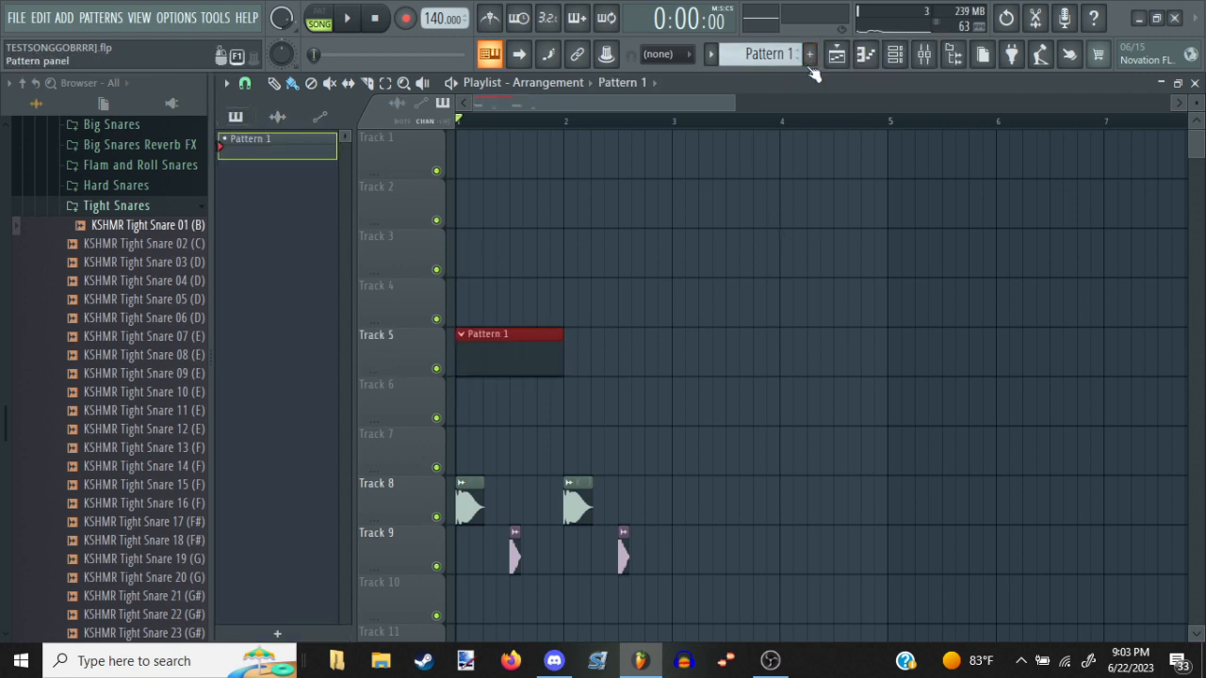
left_click(865, 54)
Add two C4 notes on beats 1 and 2 of bar 1 and play them back
scroll(394, 476, "down", 1)
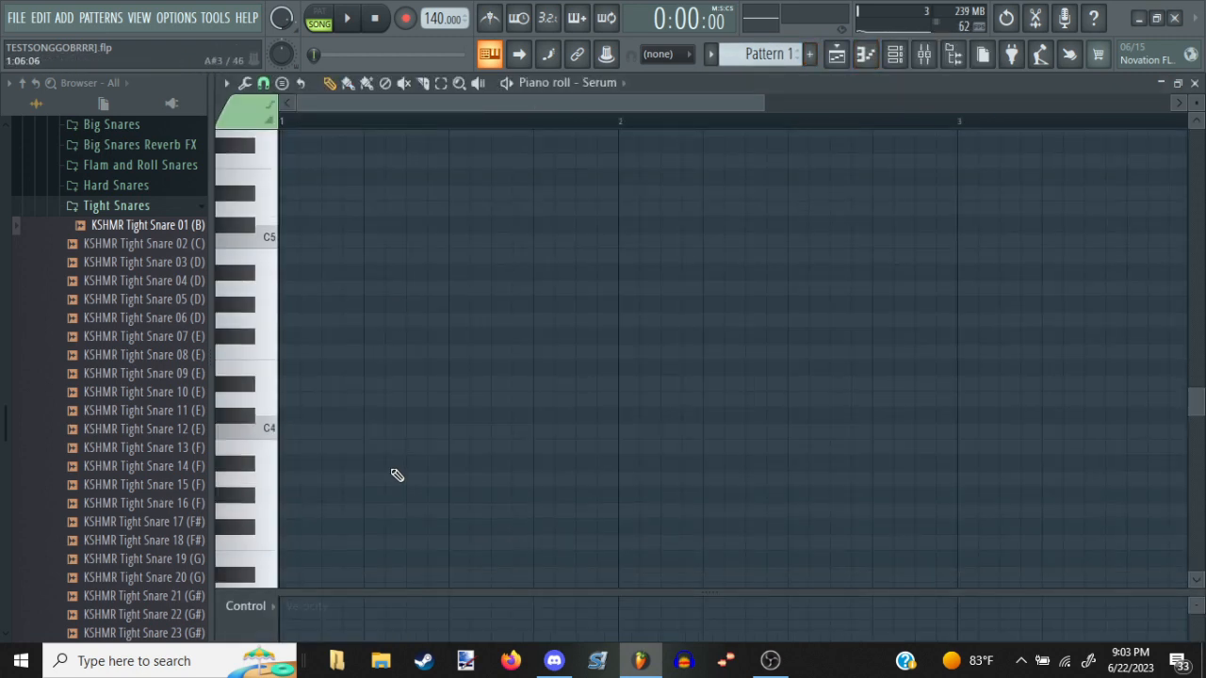
scroll(389, 453, "up", 1)
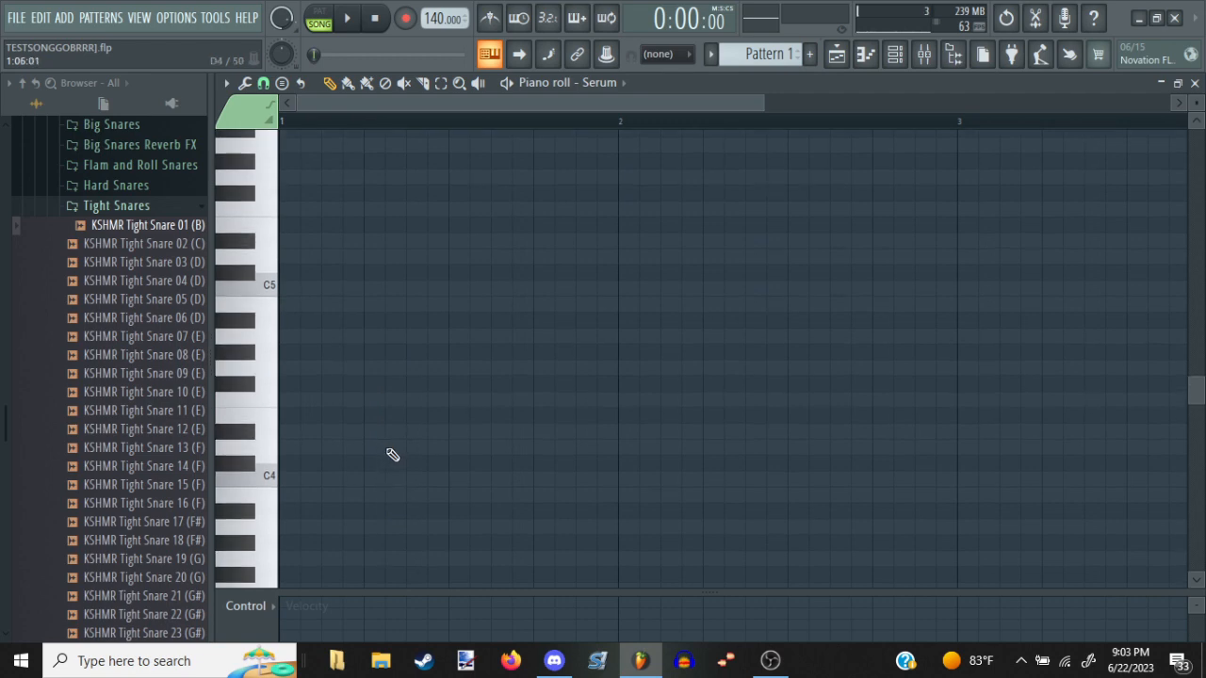
left_click(287, 478)
left_click(374, 478)
key("space")
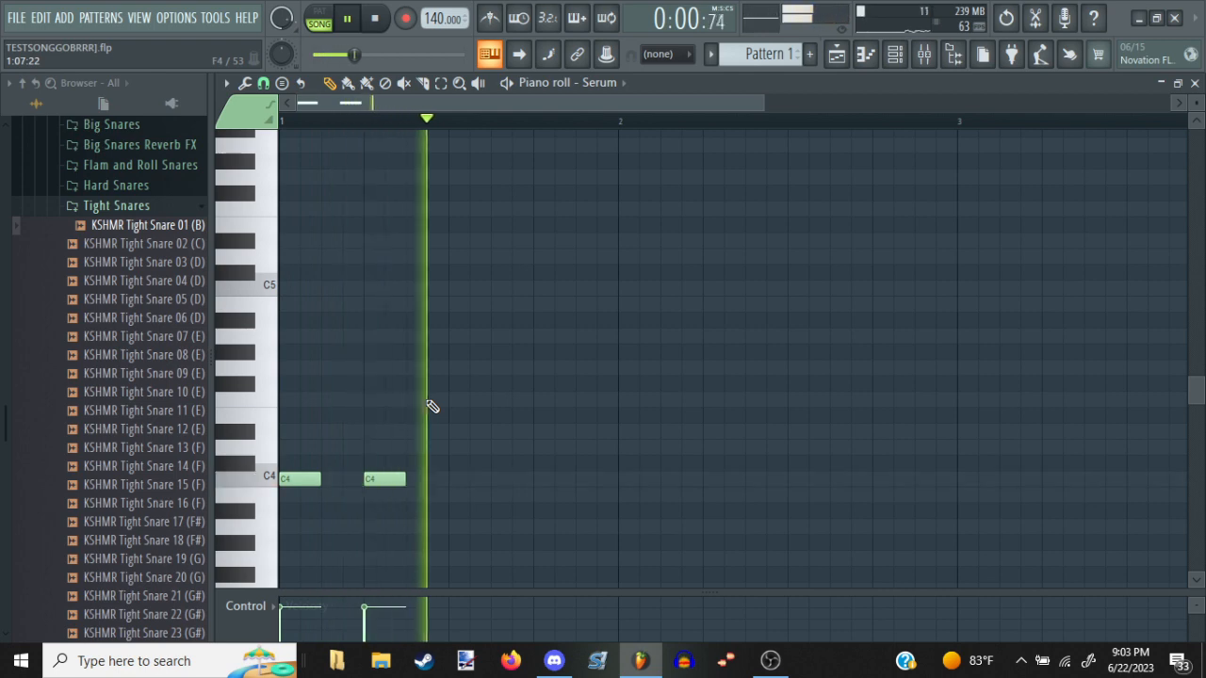
key("space")
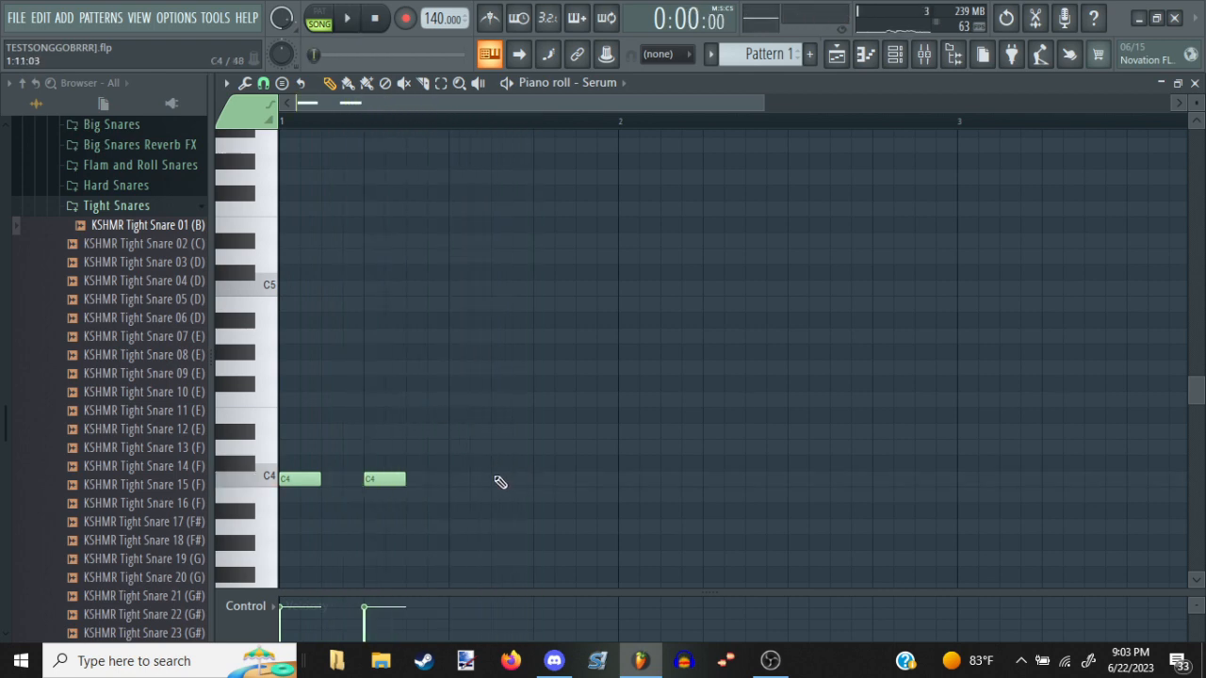
Replace the beat 2 note with a C4 on beat 3 and lengthen both notes to three steps, checking with playback
left_click(501, 481)
right_click(527, 476)
right_click(376, 478)
key("space")
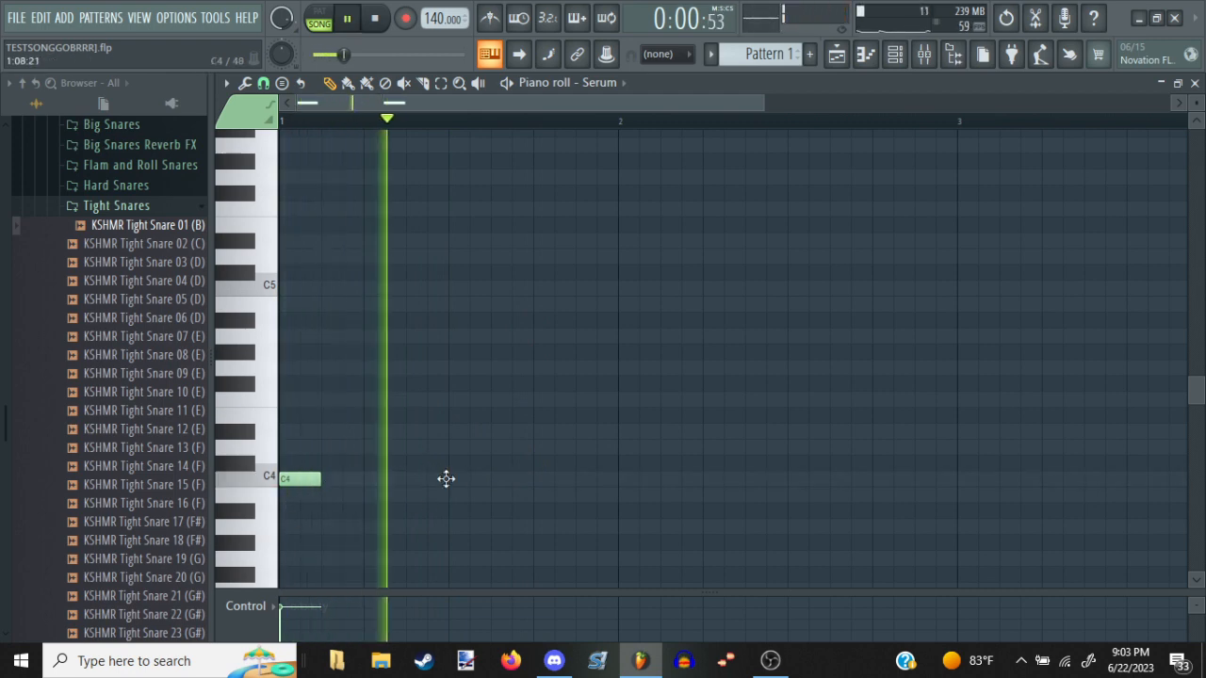
left_click(447, 478)
key("space")
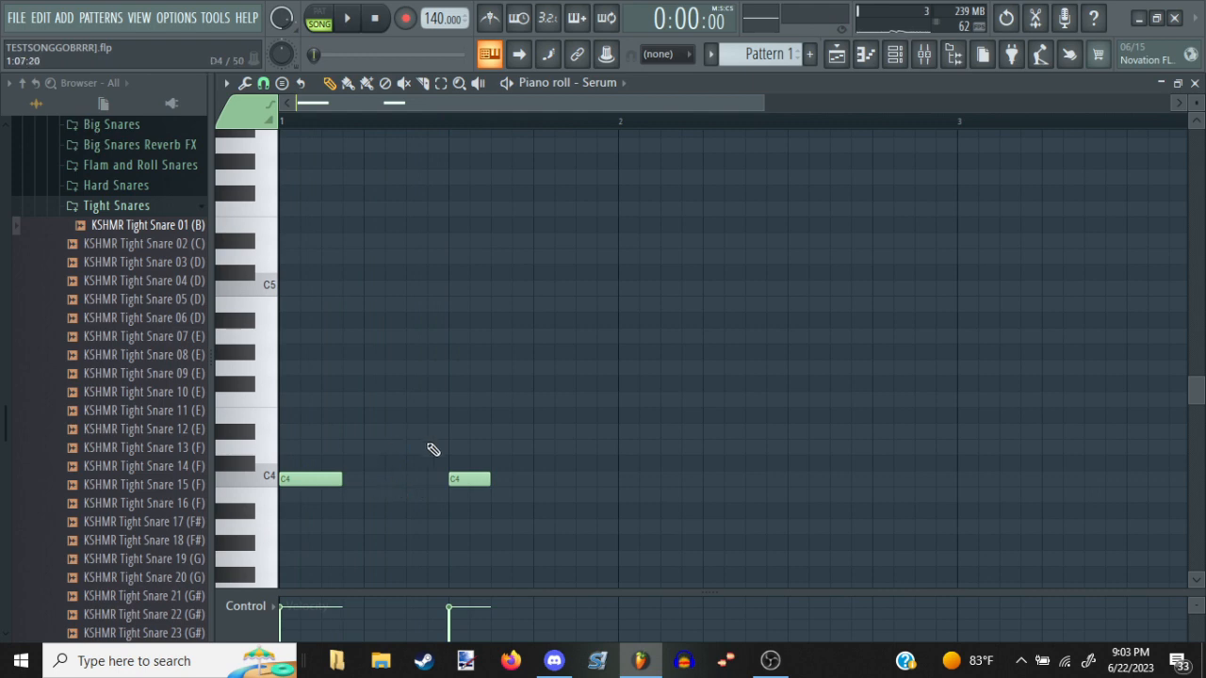
left_click_drag(485, 477, 542, 462)
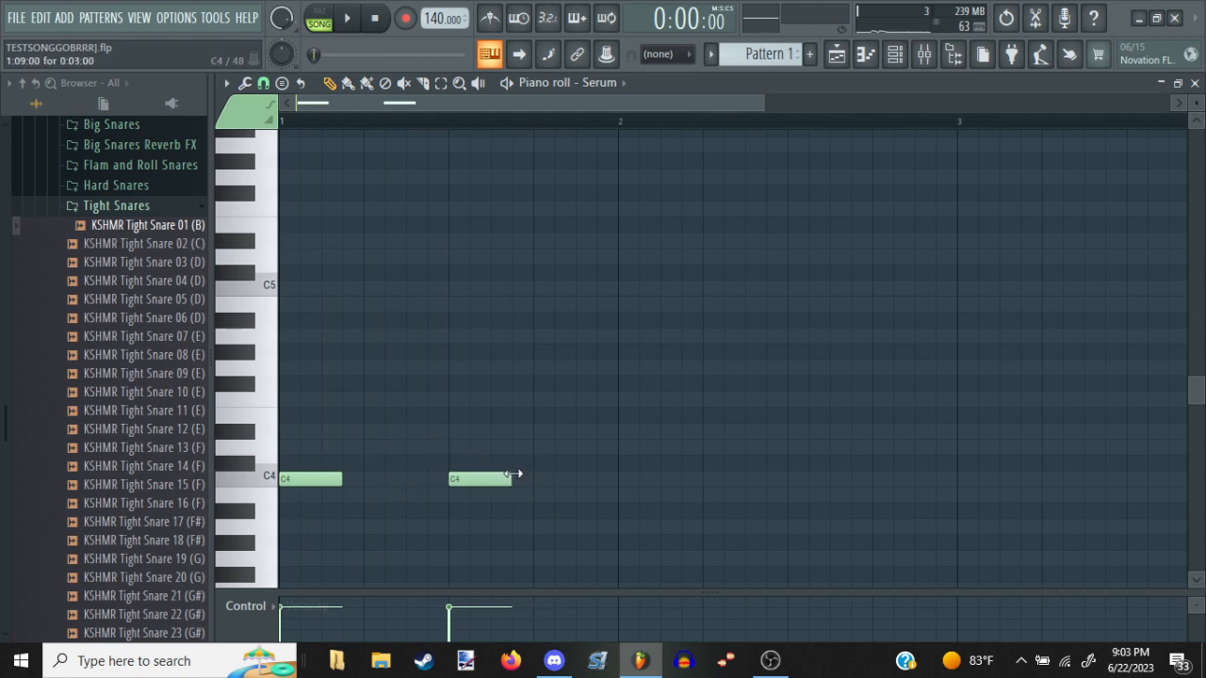
Return to the playlist, add a KSHMR Punchy Kick on track 8 at beat 4 of bar 1, and play the song
key("F5")
left_click(471, 494)
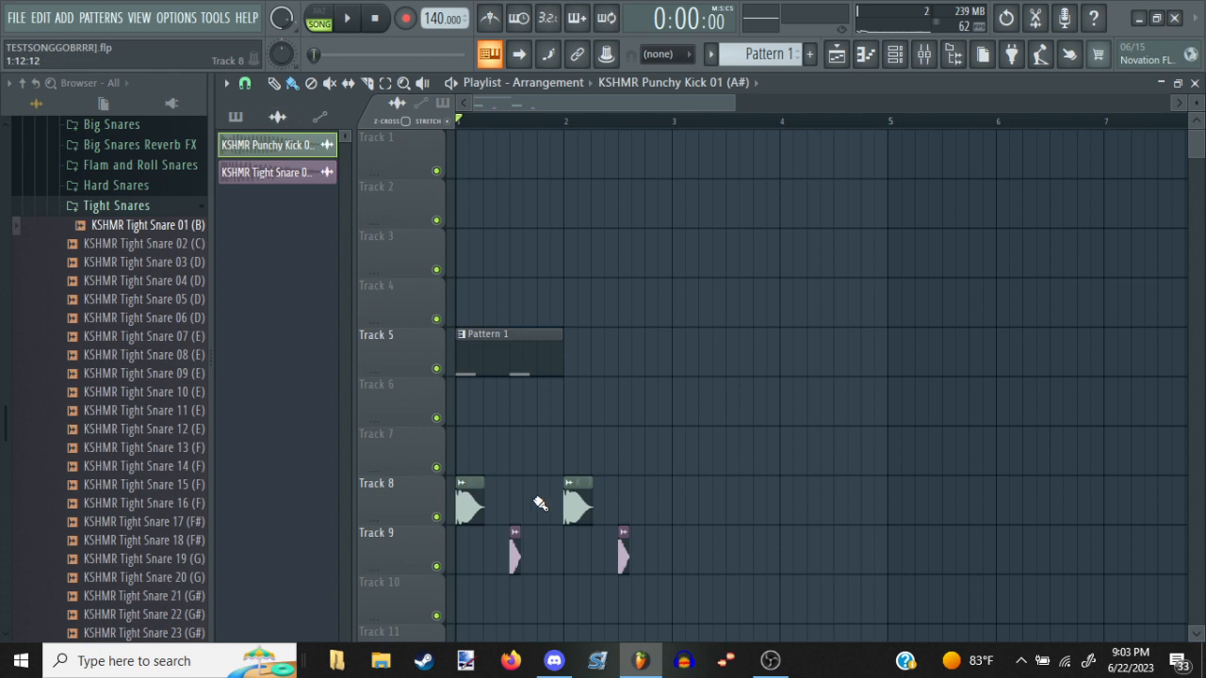
mouse_move(540, 496)
left_mouse_down()
mouse_move(518, 495)
mouse_move(542, 495)
left_mouse_up()
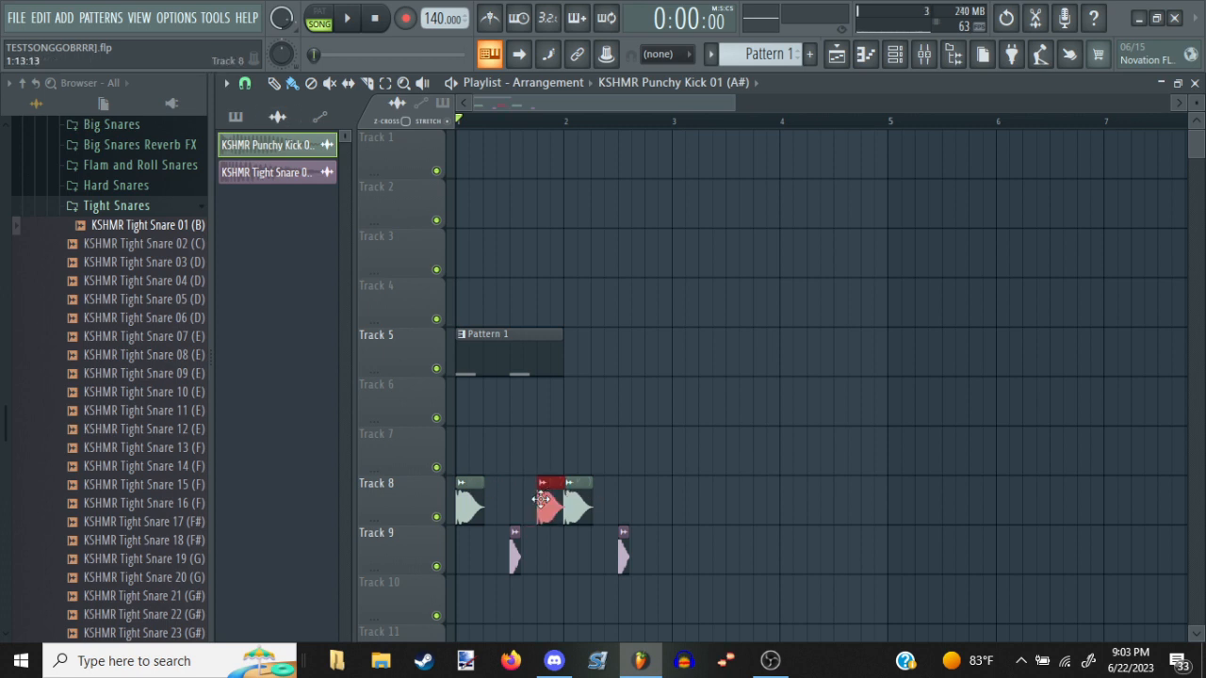
key("space")
Reopen Pattern 1's Serum piano roll, add a three-step C5 note on beat 4 of bar 1, and check it with playback
double_click(528, 373)
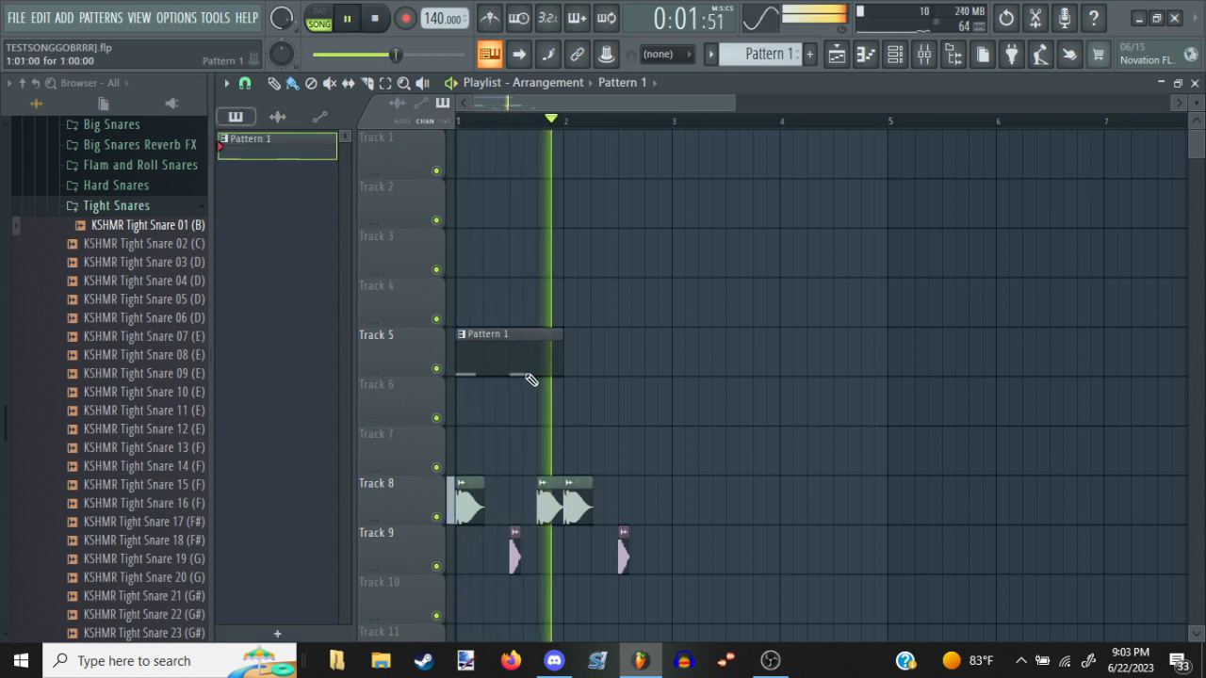
key("space")
left_click(537, 481)
left_click_drag(584, 477, 568, 275)
key("space")
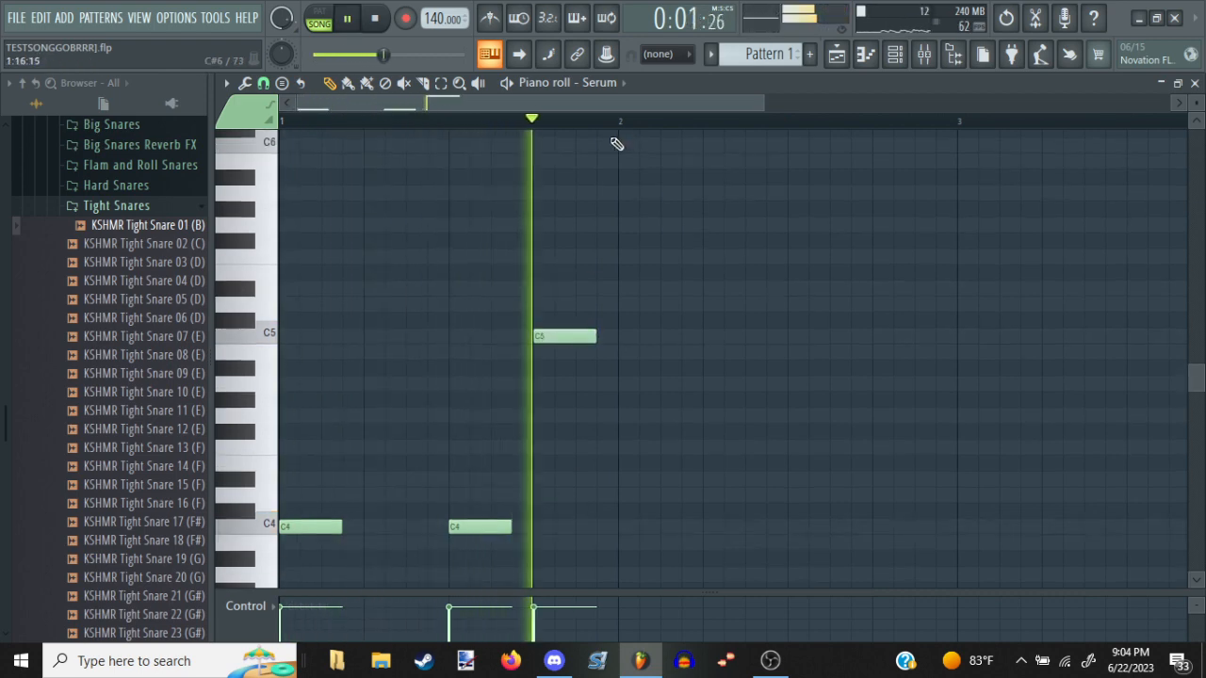
key("space")
Add two one-step C4 notes on steps 1 and 3 of bar 2 and play them back
scroll(600, 190, "up", 1)
left_click(623, 526)
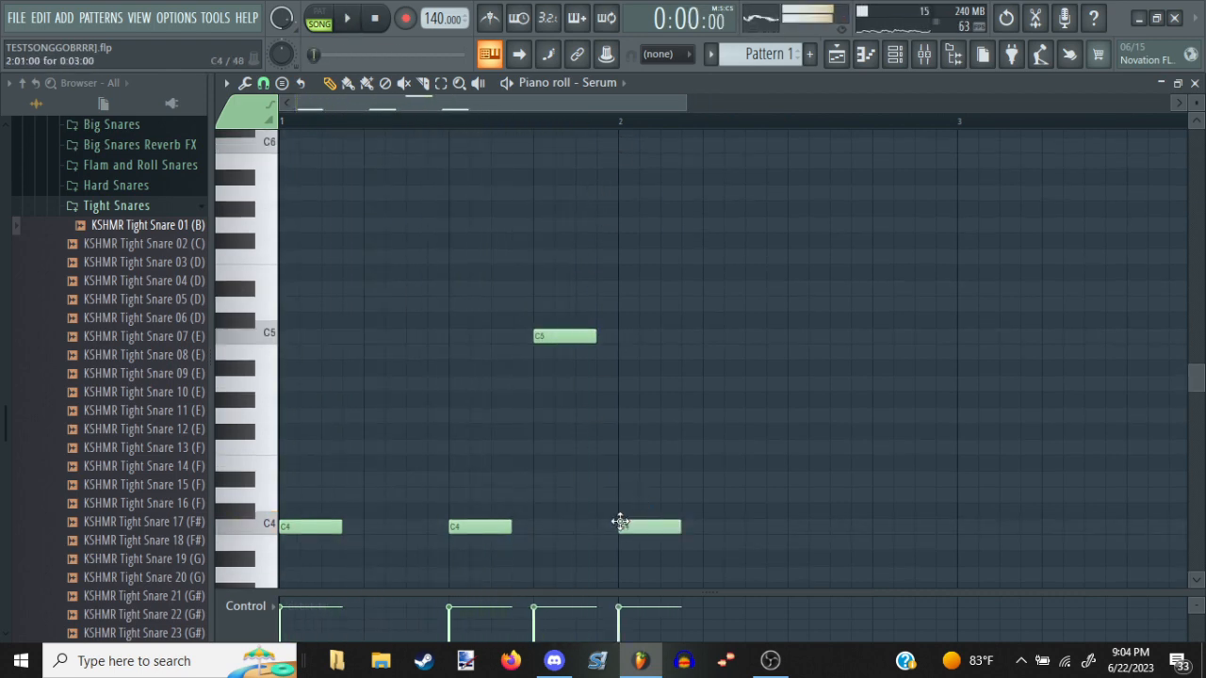
left_click_drag(677, 526, 639, 526)
left_click(663, 525)
key("space")
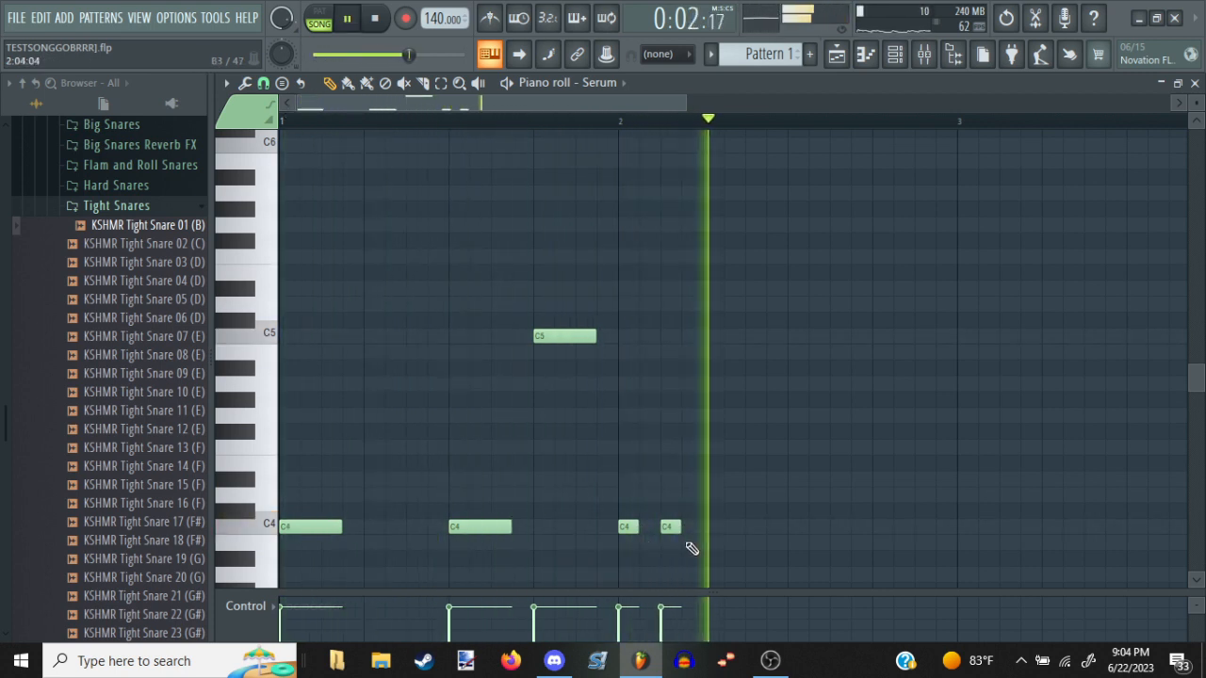
key("space")
Add a two-step C4 on step 9 and a two-step C5 on step 11 of bar 2, checking with playback
left_click(705, 512)
left_click_drag(706, 517, 831, 531)
key("space")
left_click(840, 339)
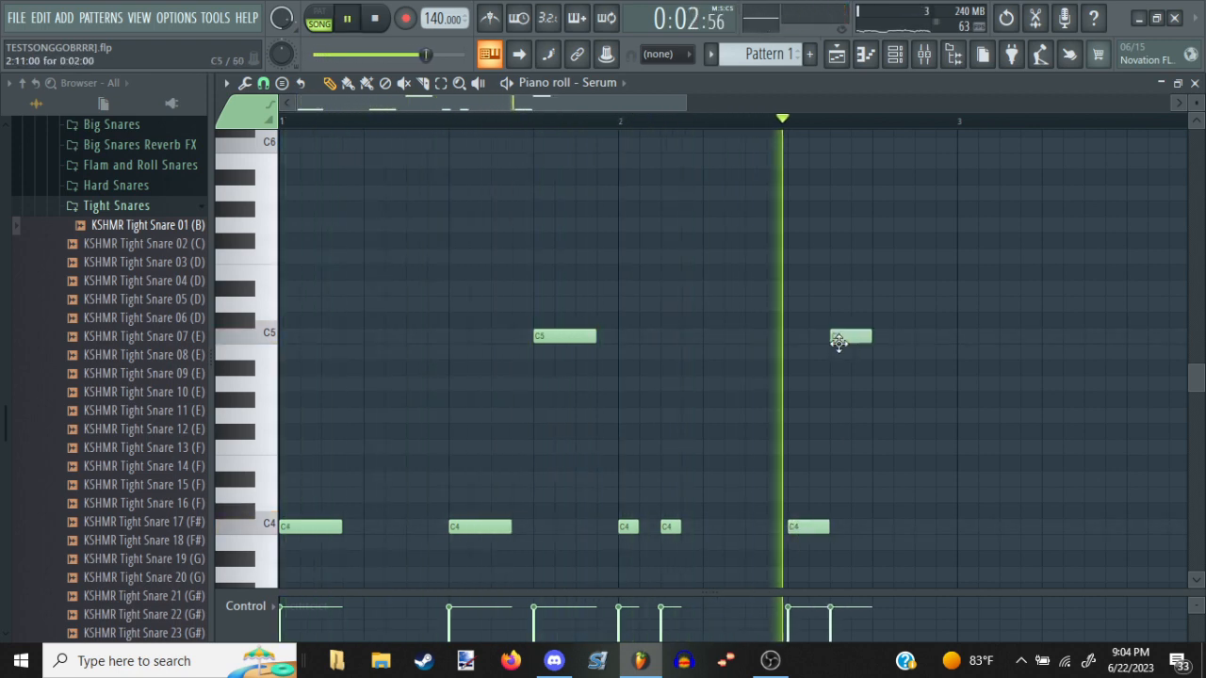
key("space")
Move bar 2's two-step C4 and the C5 after it two steps earlier, and play the result
left_click_drag(808, 514, 765, 519)
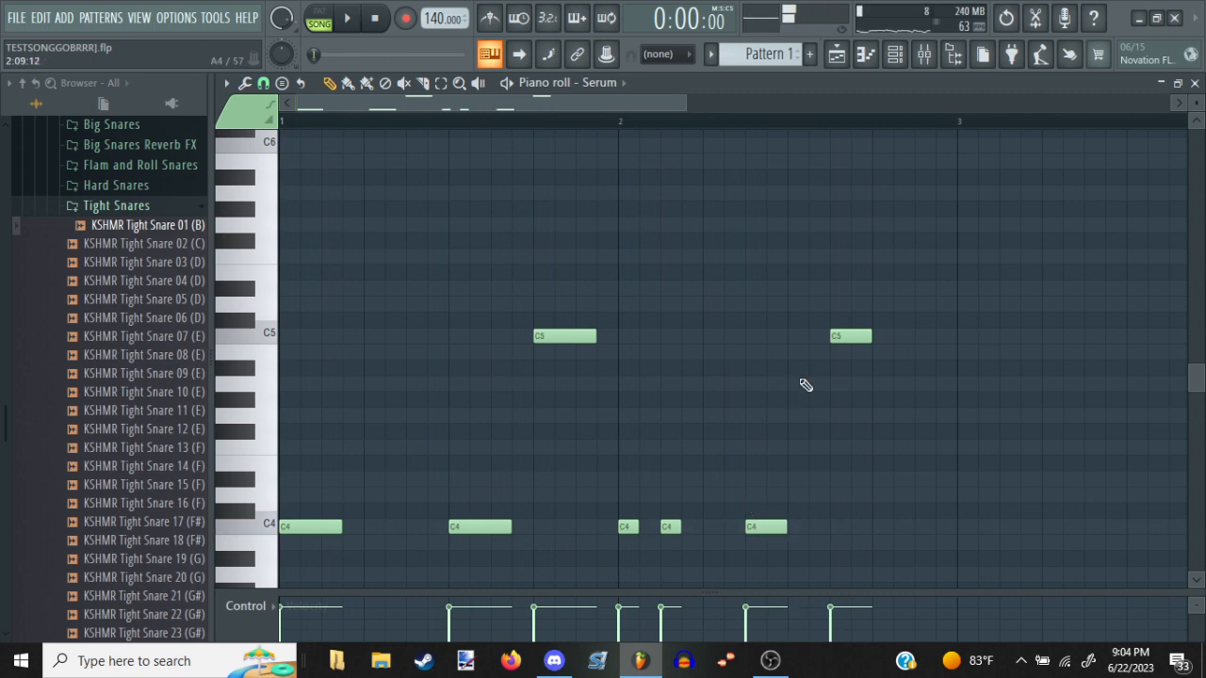
left_click_drag(830, 338, 797, 336)
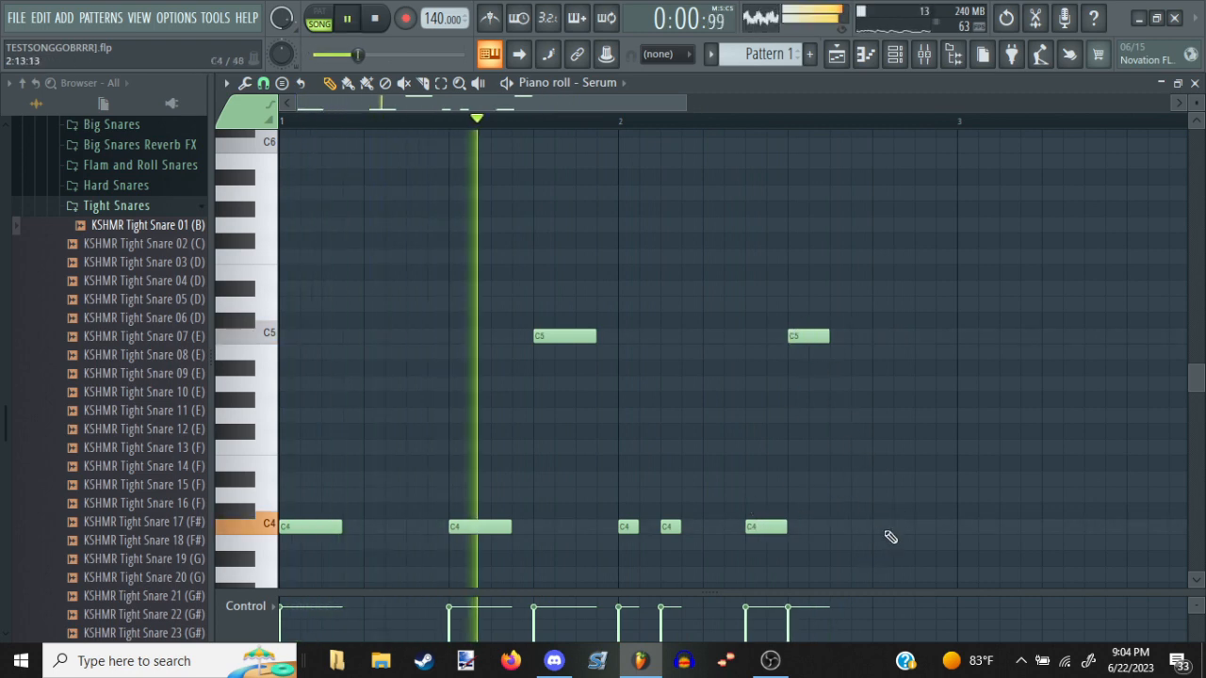
key("space")
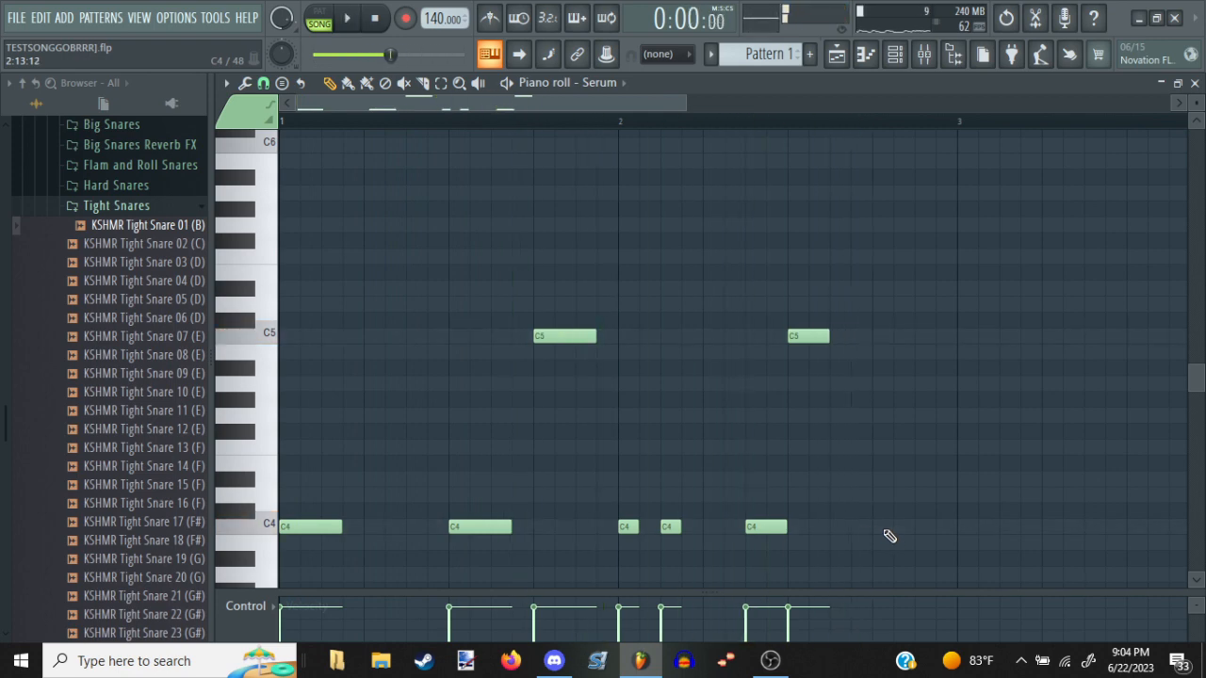
Add a two-step C4 note on beat 4 of bar 2 and play back the pattern
left_click(883, 528)
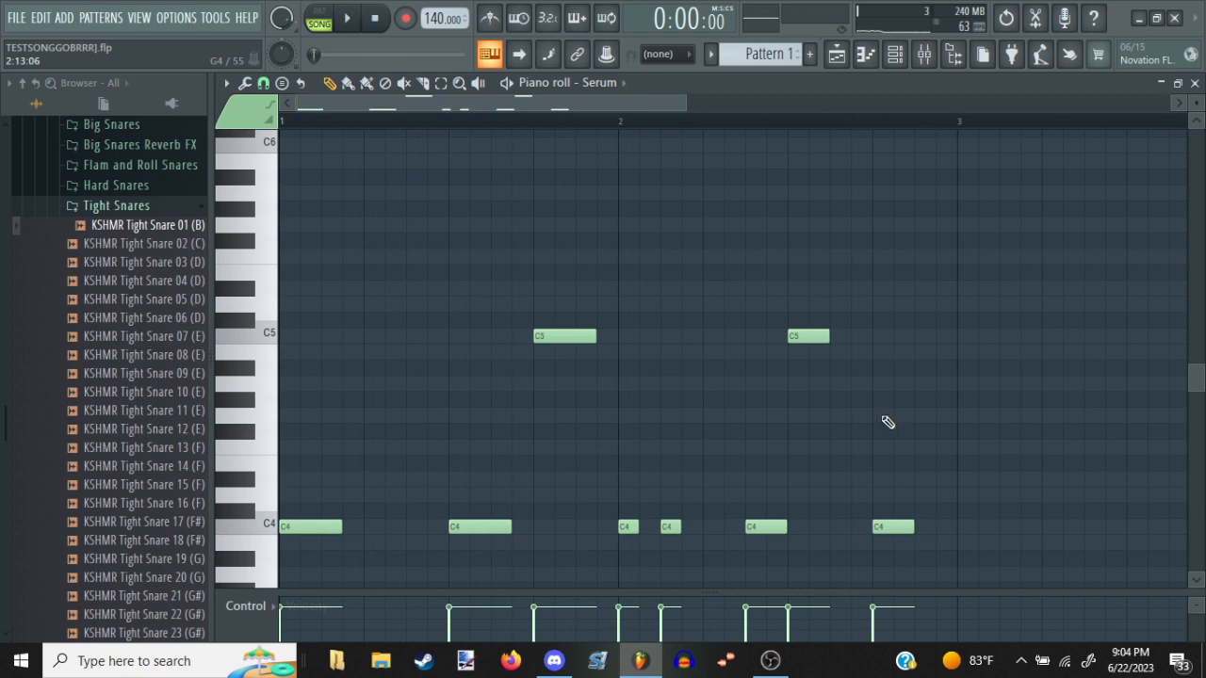
scroll(887, 422, "down", 3)
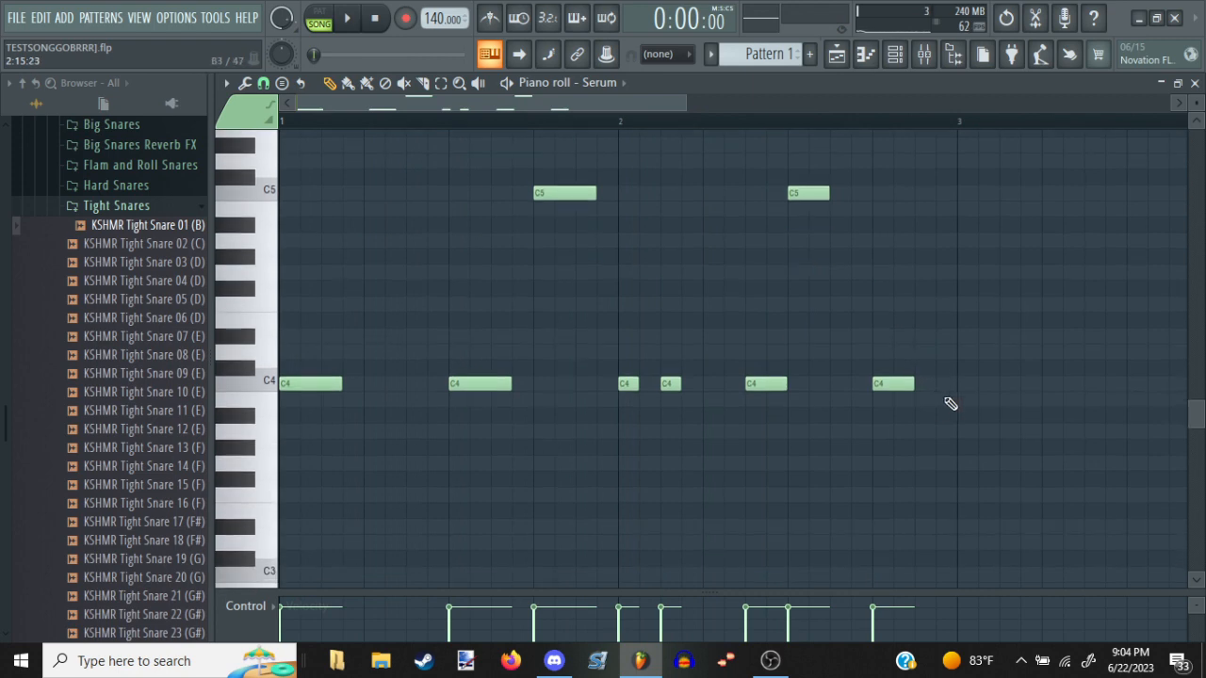
scroll(937, 408, "up", 2)
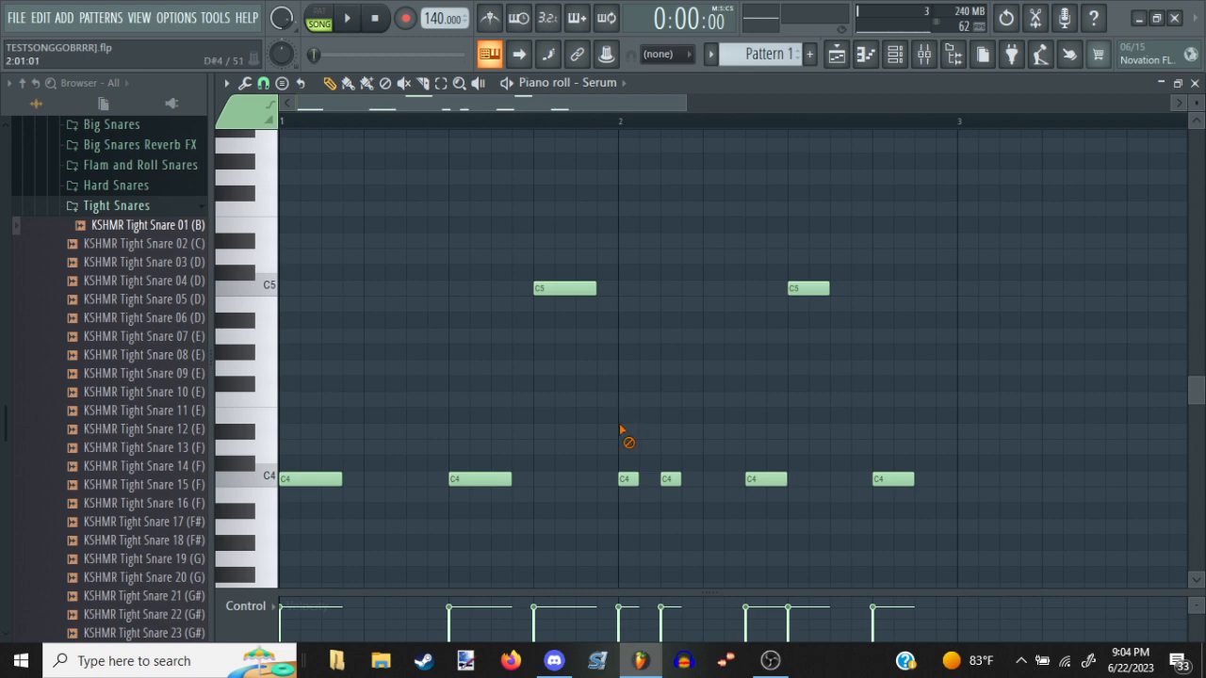
key("space")
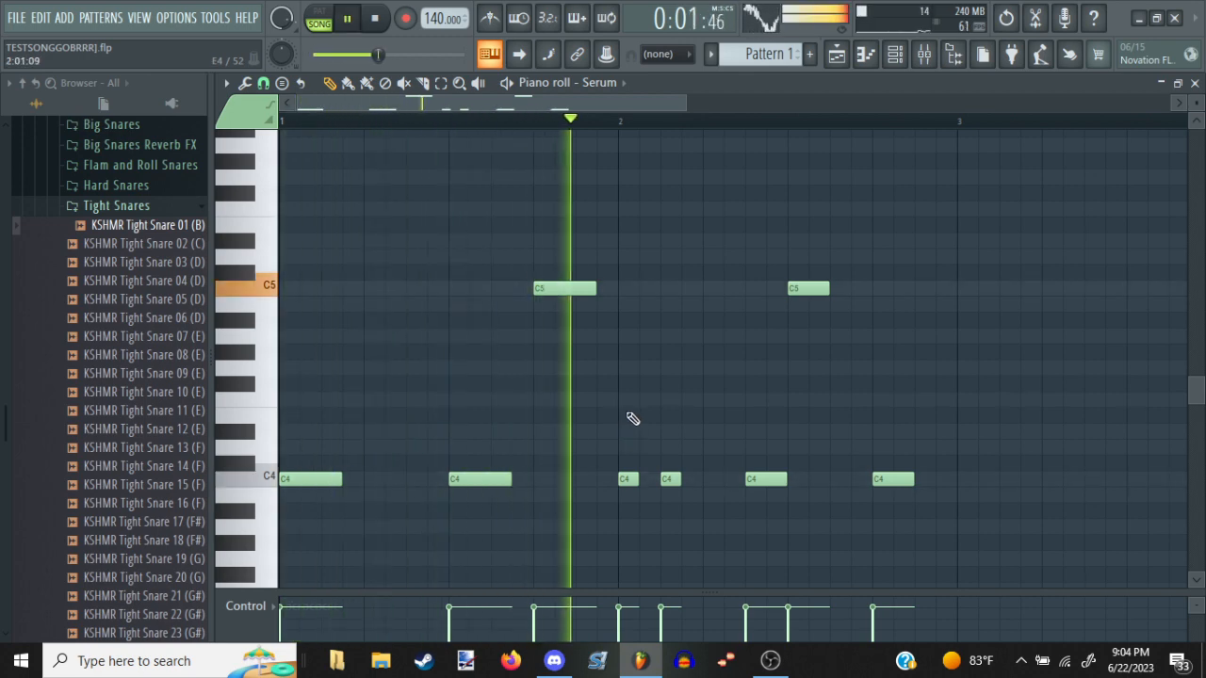
key("space")
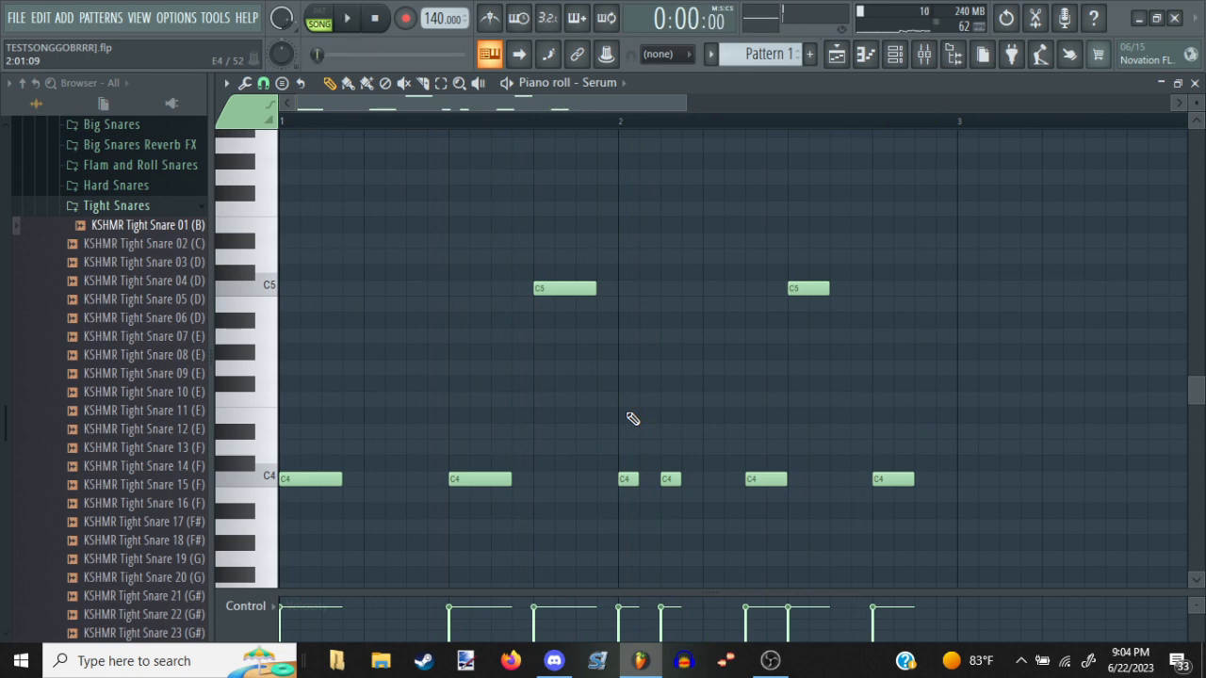
Return to the playlist and add a KSHMR Punchy Kick on track 8 at beat 4 of bar 2
key("Escape")
key("Escape")
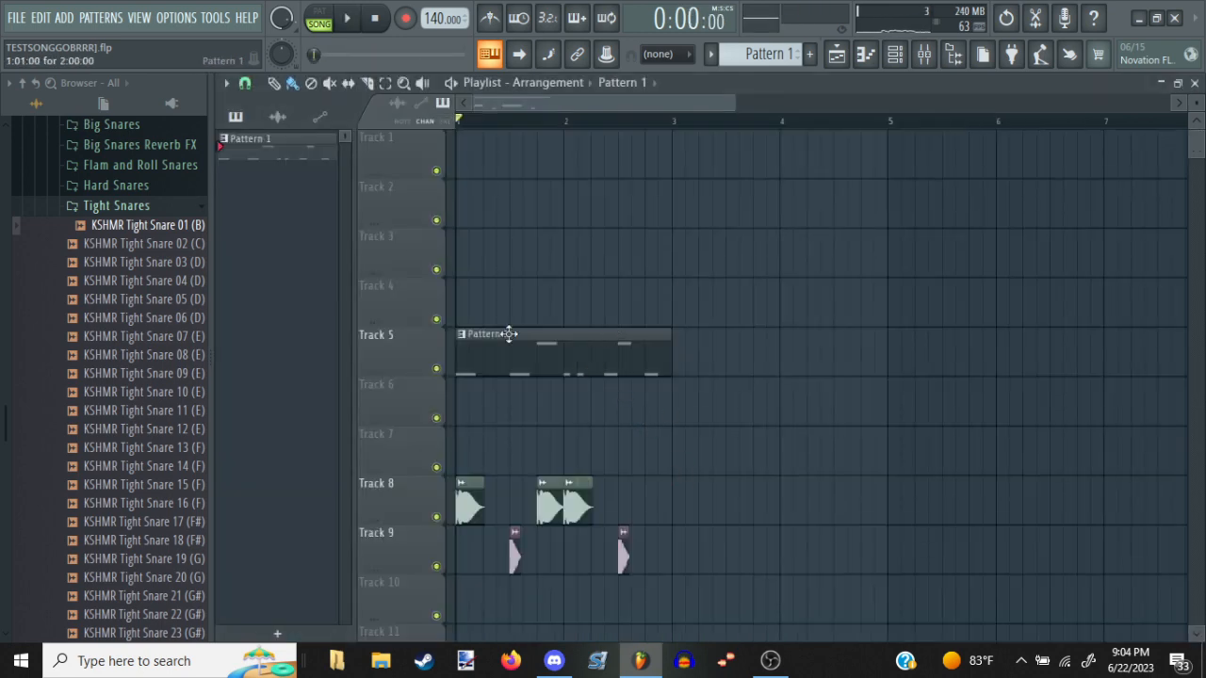
left_click(541, 509)
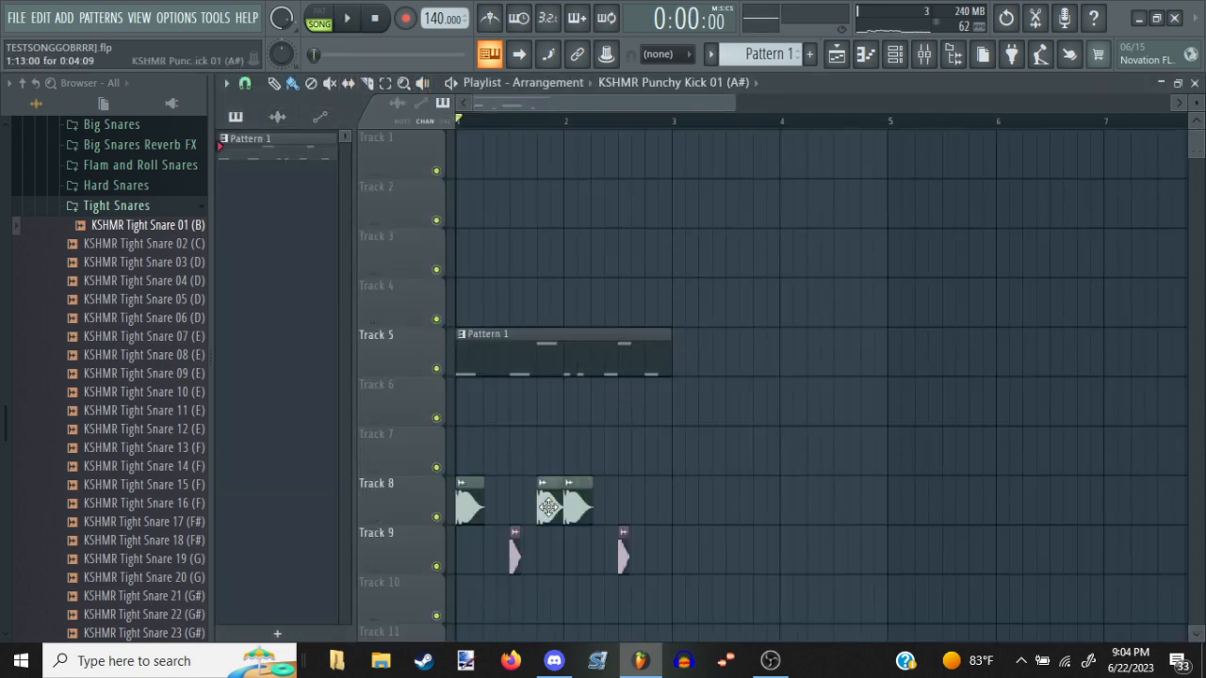
left_click(652, 509)
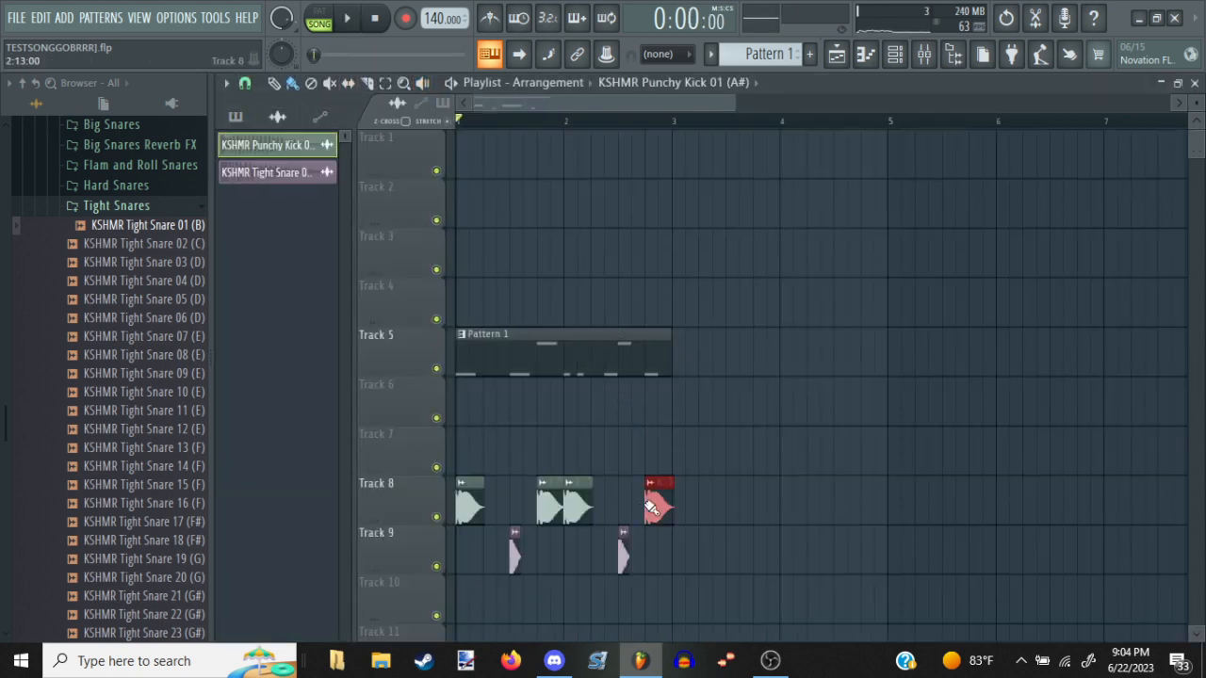
Duplicate all kick and snare clips into bars 3 and 4, and place a second Pattern 1 clip at bar 3 on track 5
left_click(386, 84)
left_click_drag(735, 479, 429, 579)
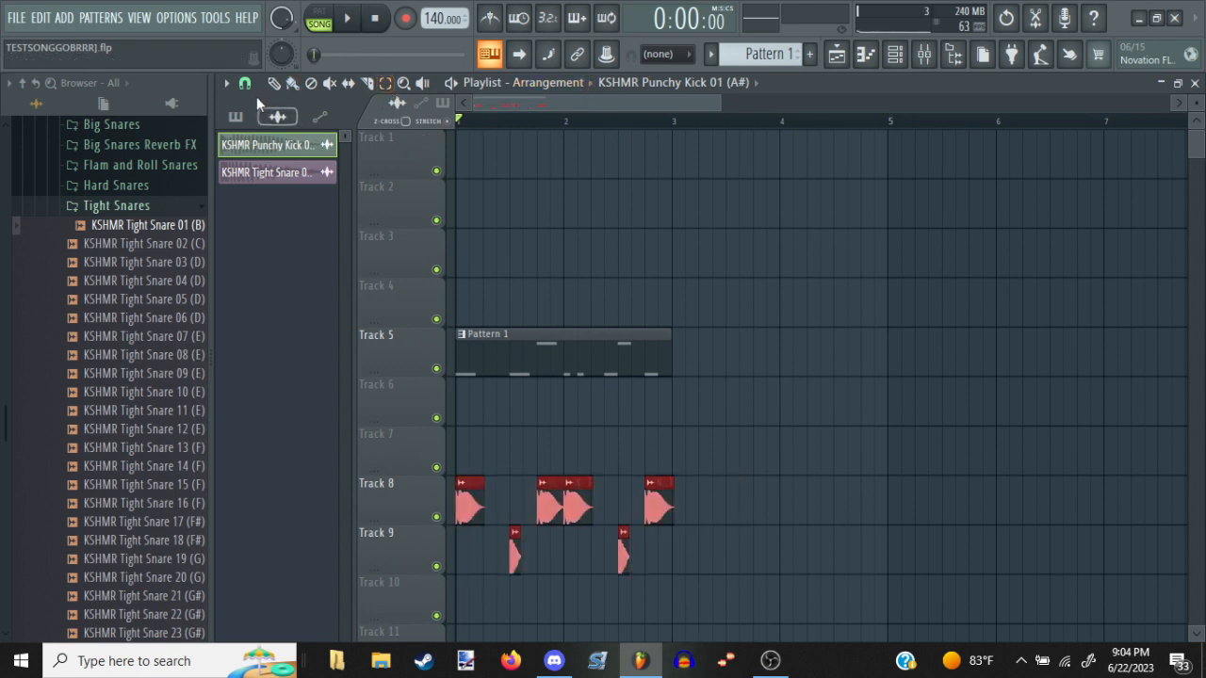
left_click(273, 83)
key("ctrl+b")
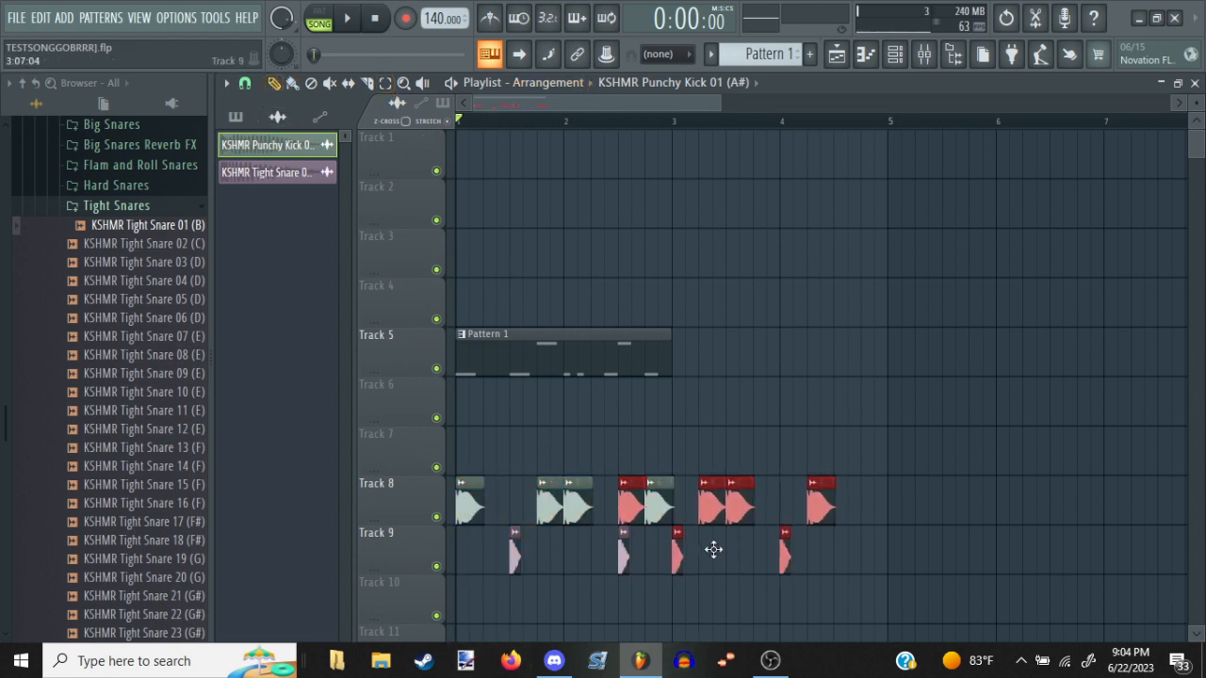
left_click_drag(713, 549, 767, 562)
left_click(706, 405)
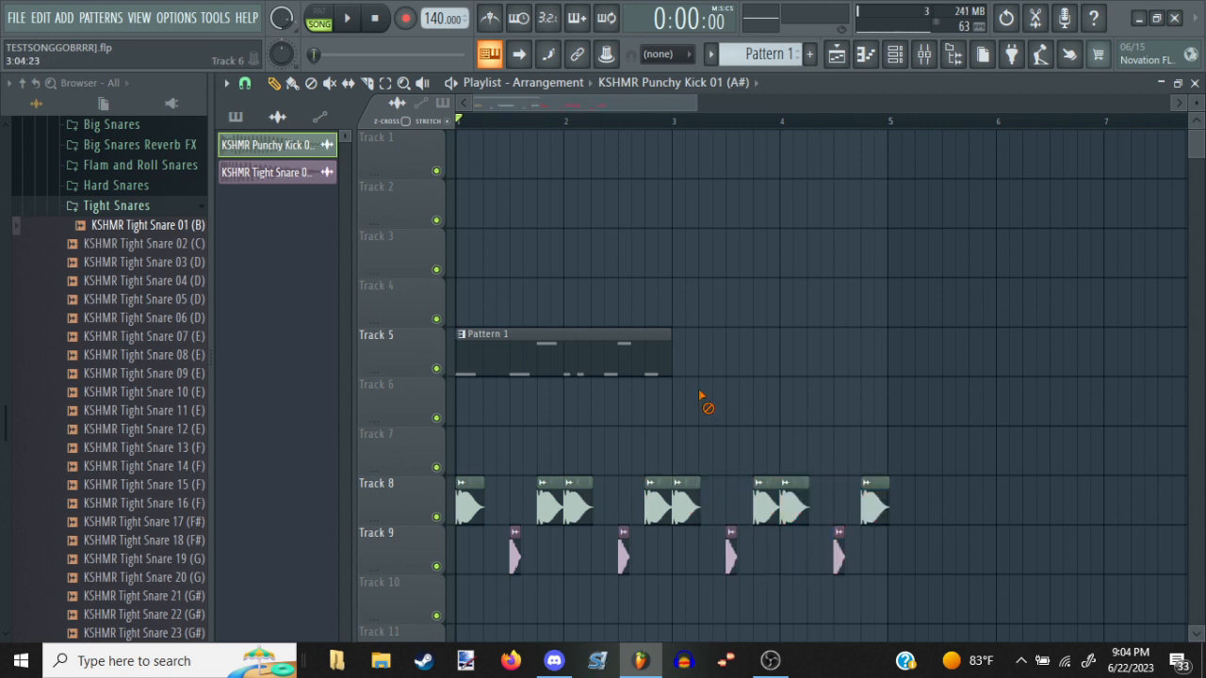
left_click(660, 367)
left_click(690, 361)
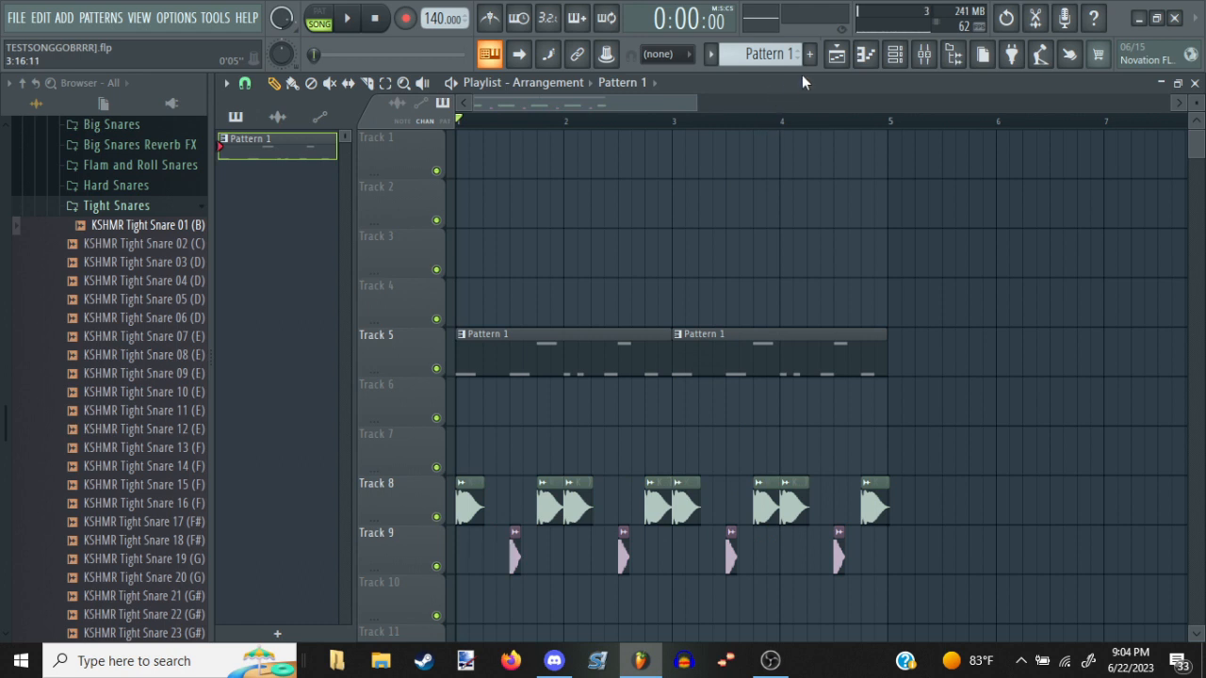
Add a FLEX synth channel to the channel rack
left_click(894, 53)
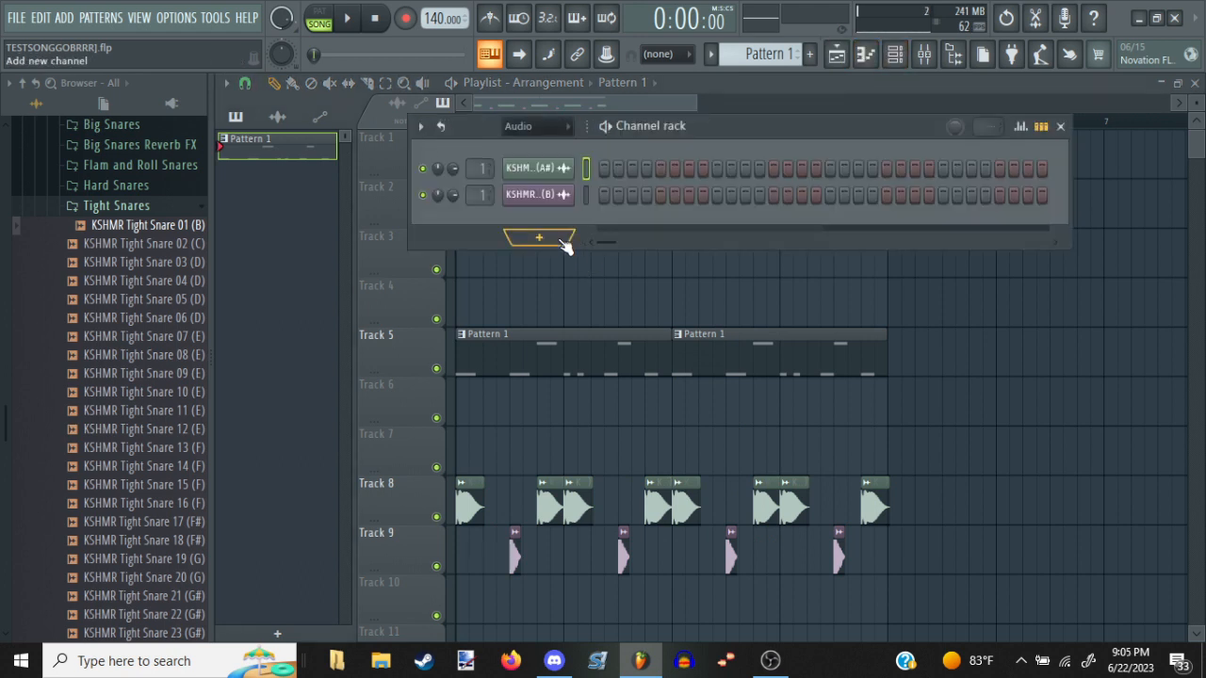
left_click(562, 243)
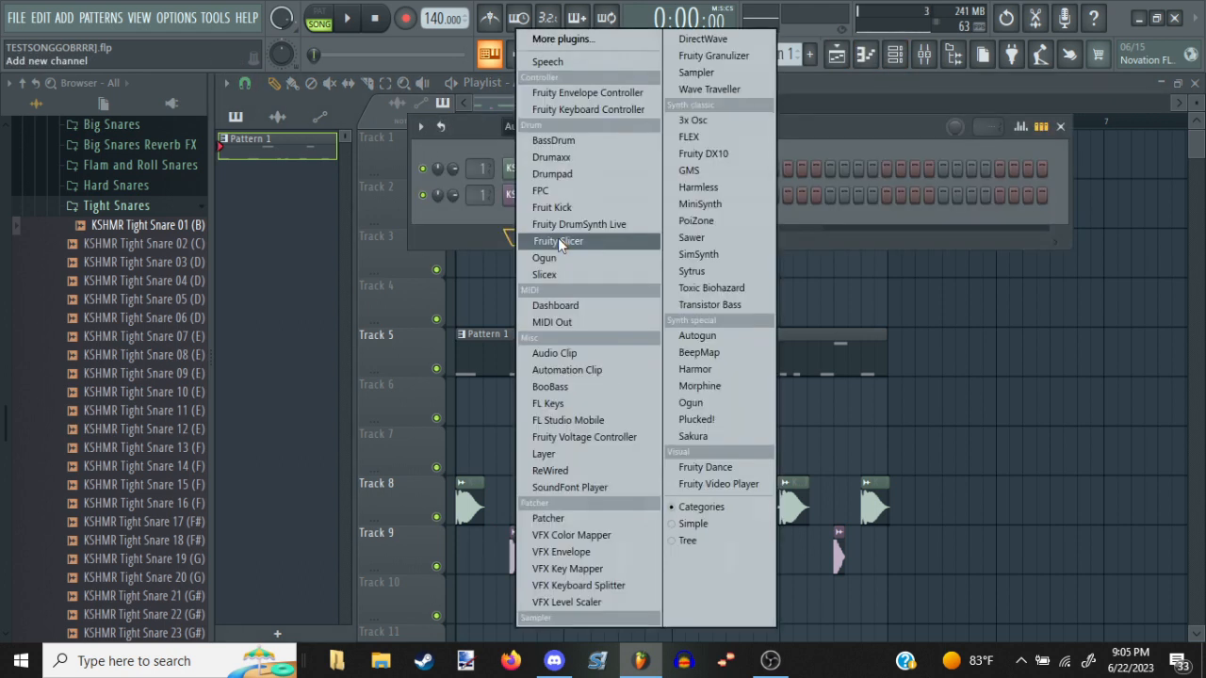
left_click(685, 138)
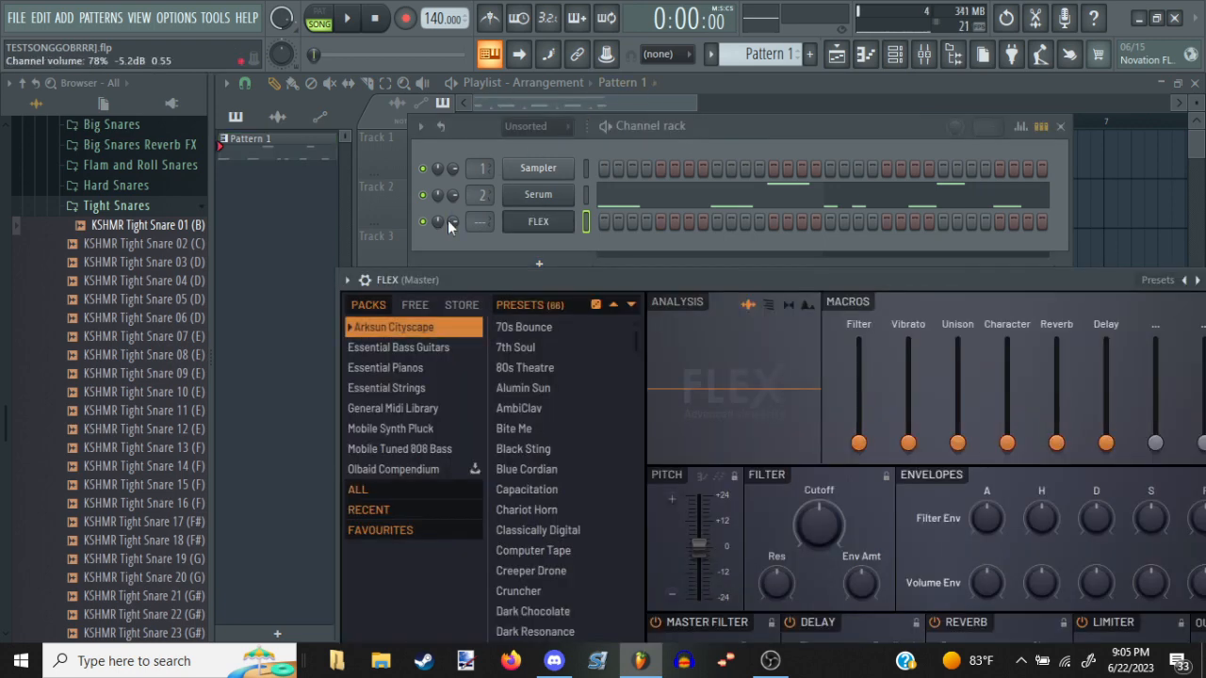
Load FLEX's 808 Synth Clean preset from the Mobile Tuned 808 Bass pack and audition it with a few notes
left_click(414, 448)
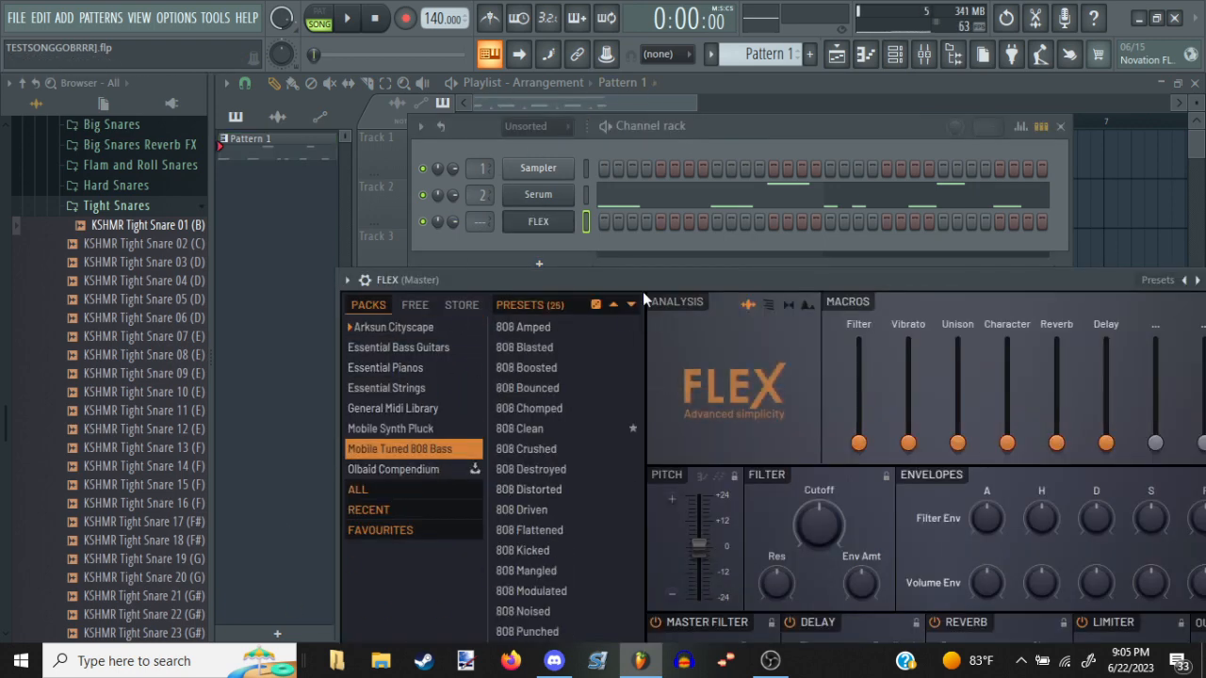
left_click_drag(645, 287, 660, 74)
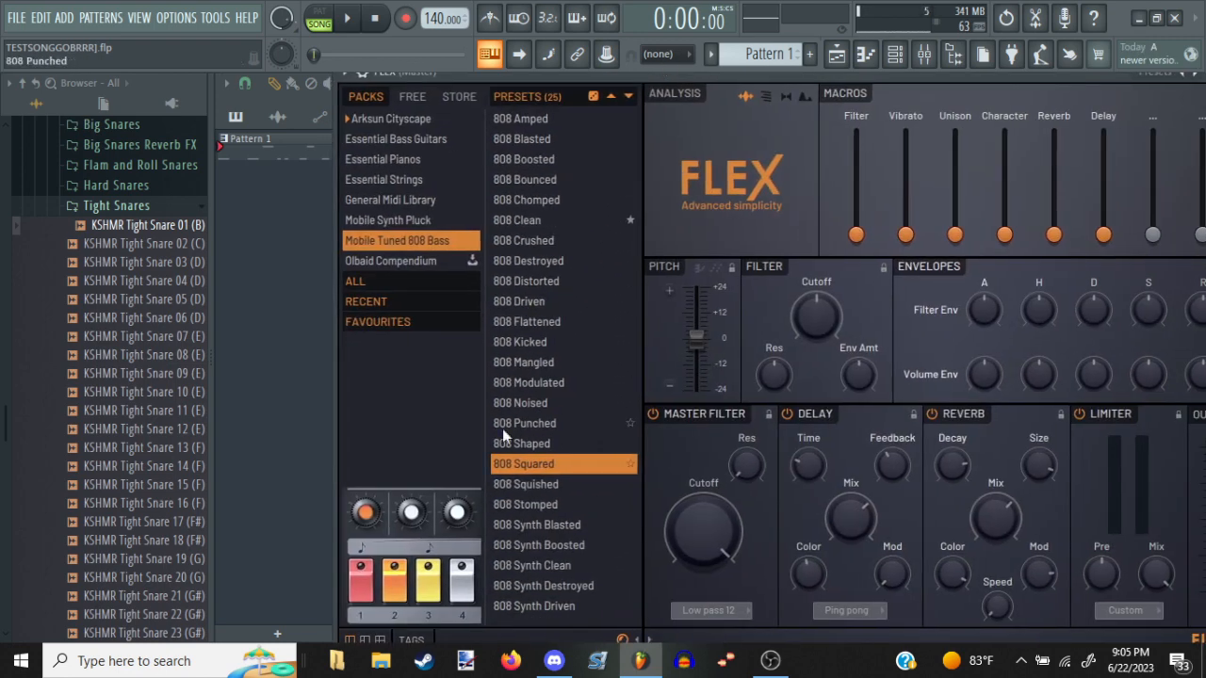
left_click(563, 558)
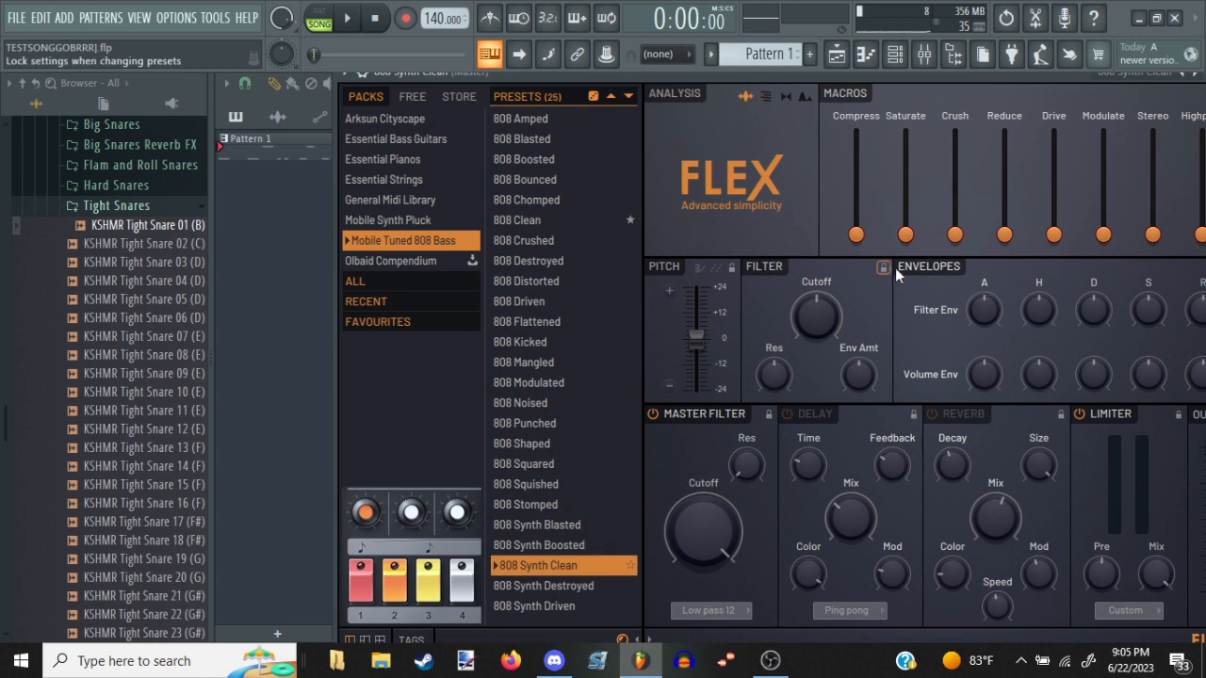
key("F6")
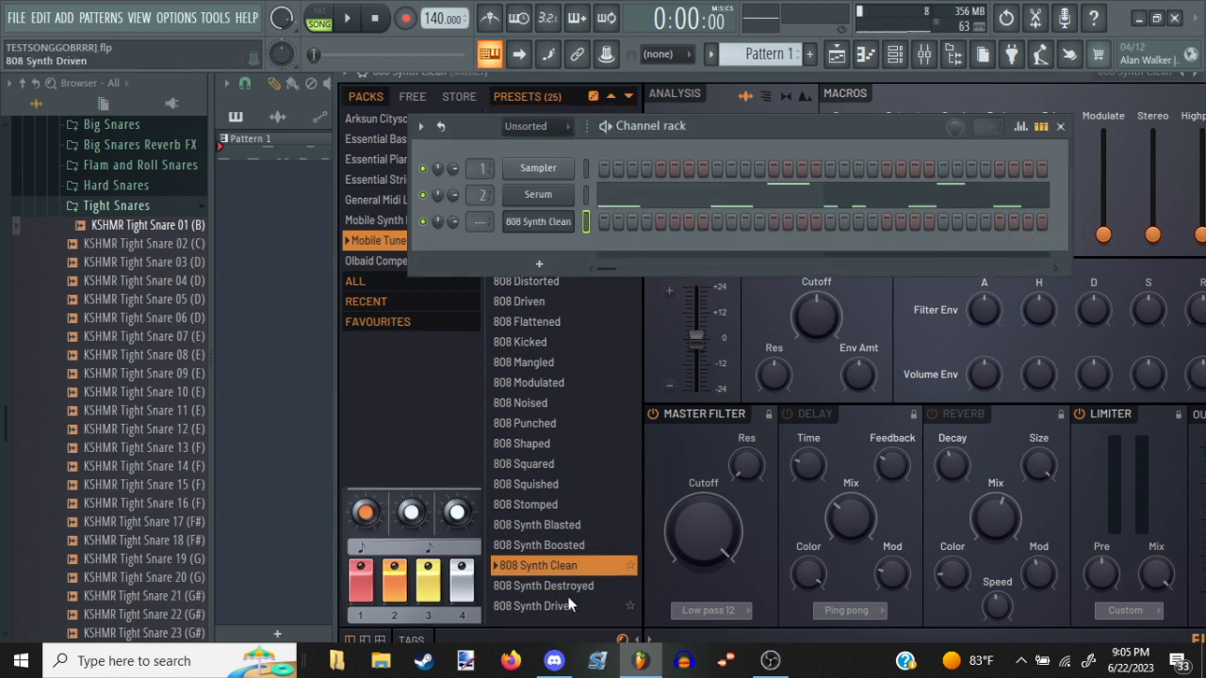
left_click(568, 571)
key("c")
key("c")
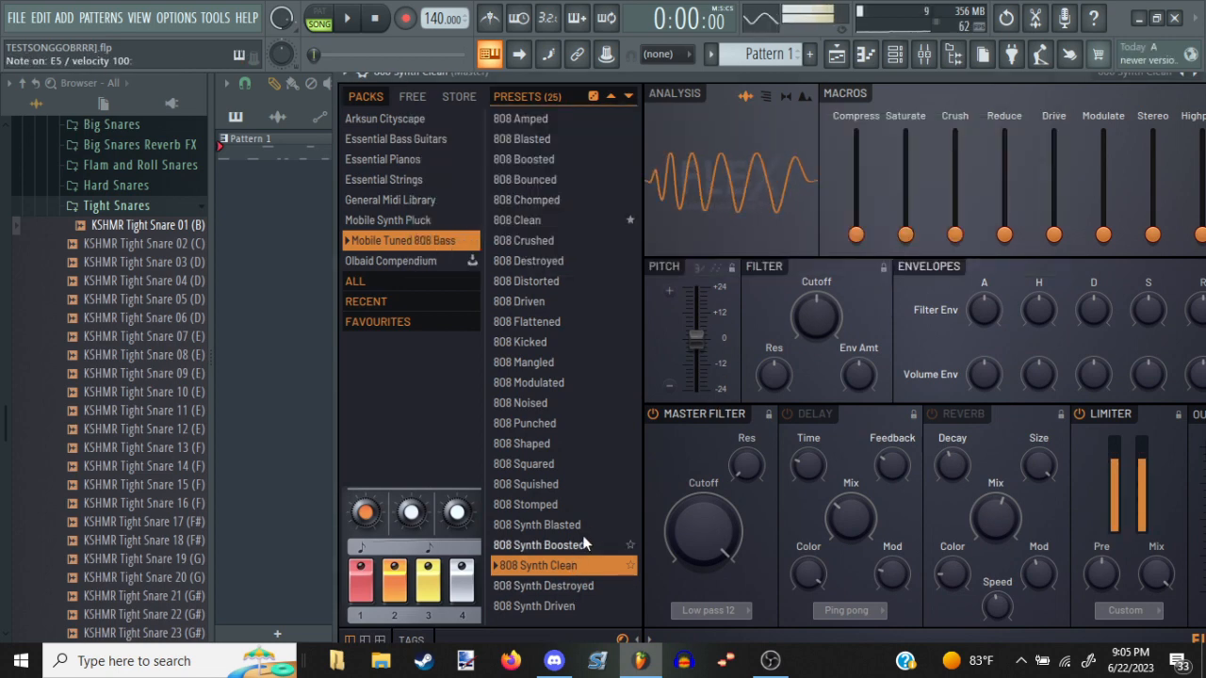
key("v")
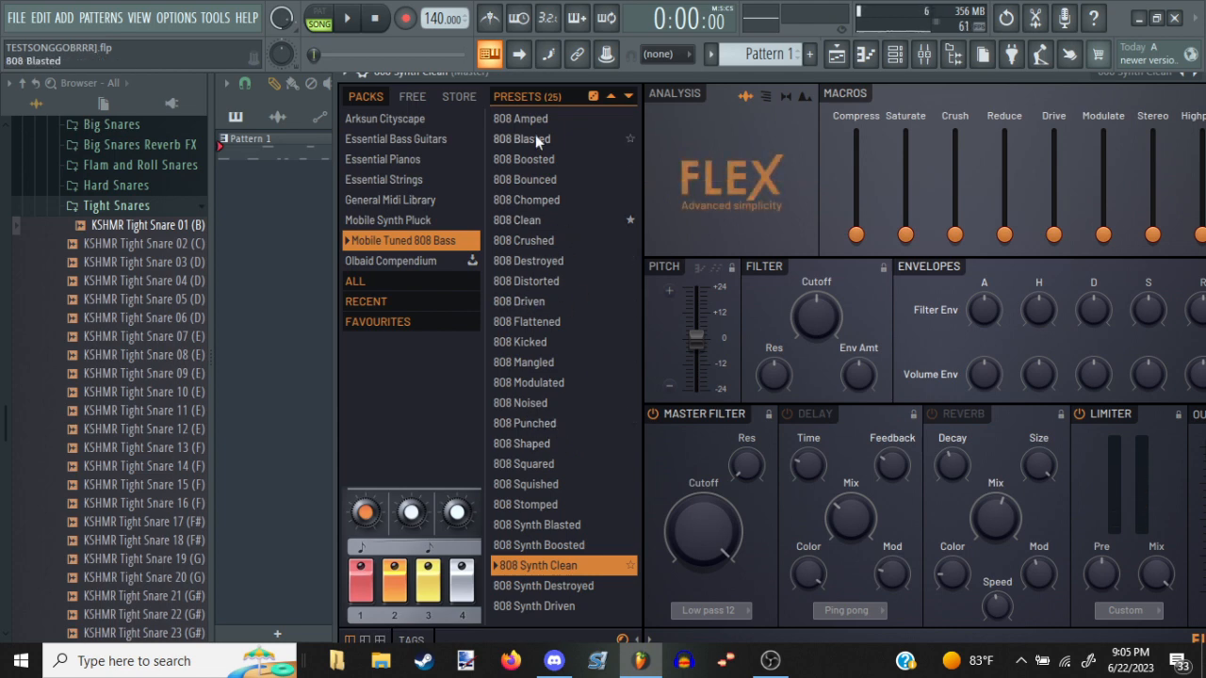
key("c")
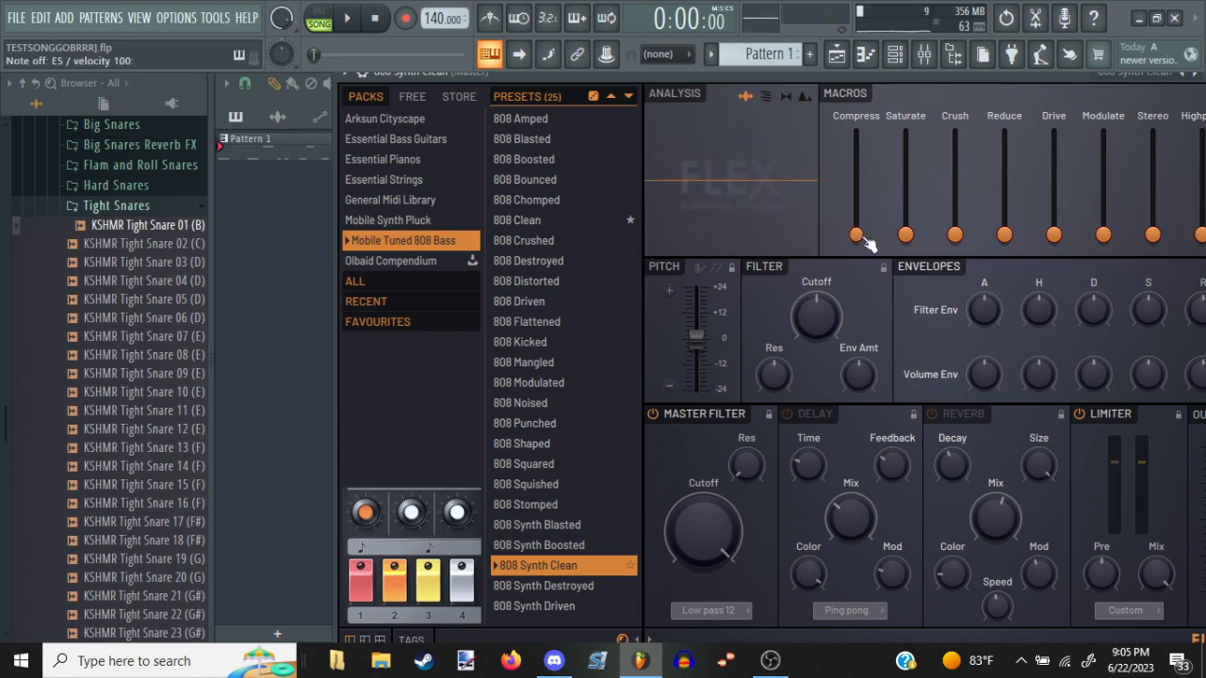
Raise the Compress and Saturate macros to 100%, audition the sound, and close FLEX
left_click_drag(863, 237, 855, 145)
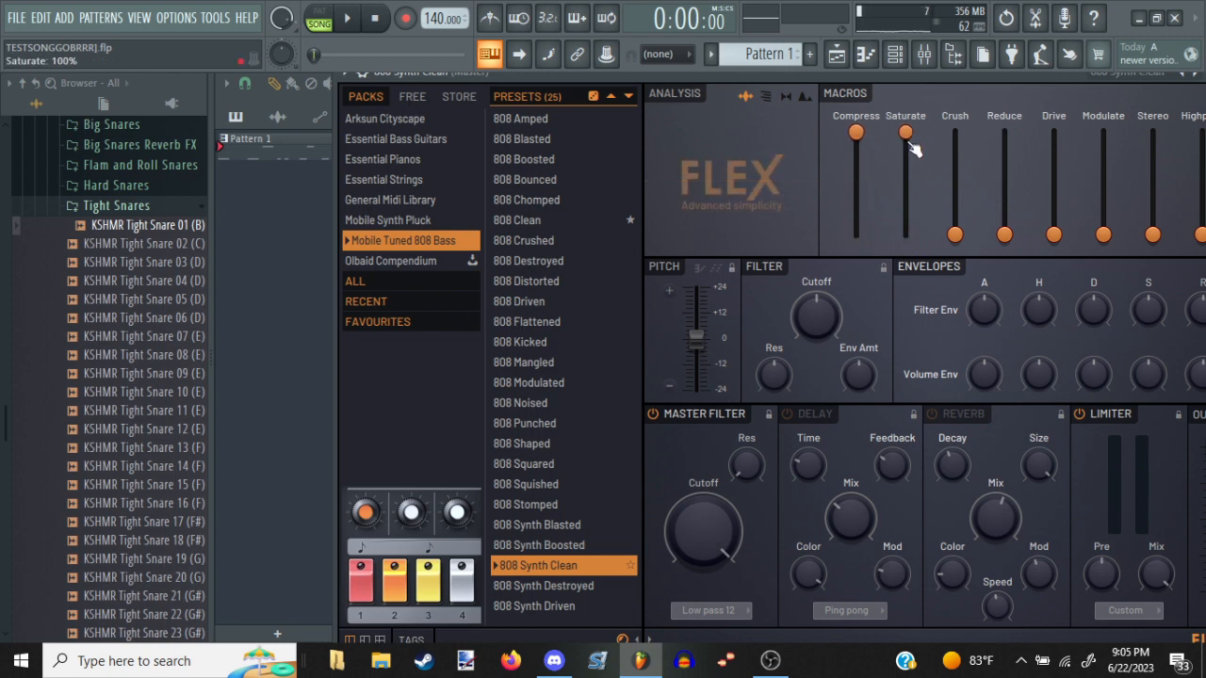
key("c")
key("c")
key("Escape")
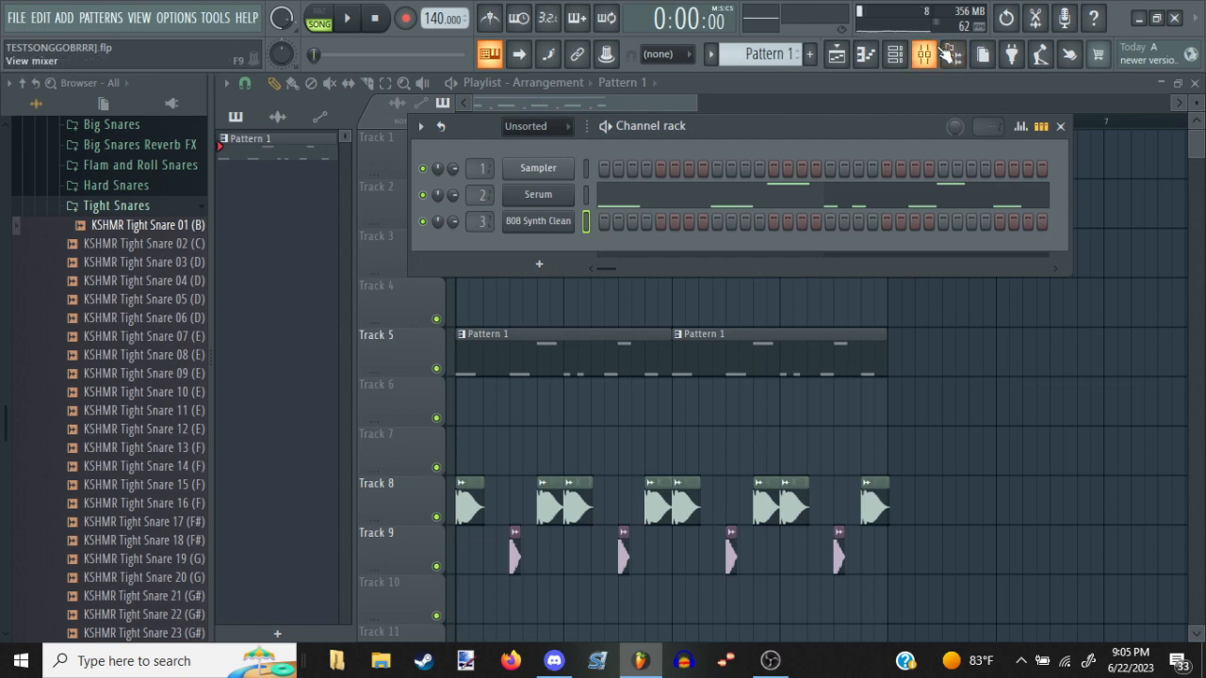
Assign the 808 Synth Clean channel to mixer insert 3 and load Fruity Parametric EQ 2 into its first effect slot
double_click(482, 220)
left_click(1045, 137)
left_click(641, 606)
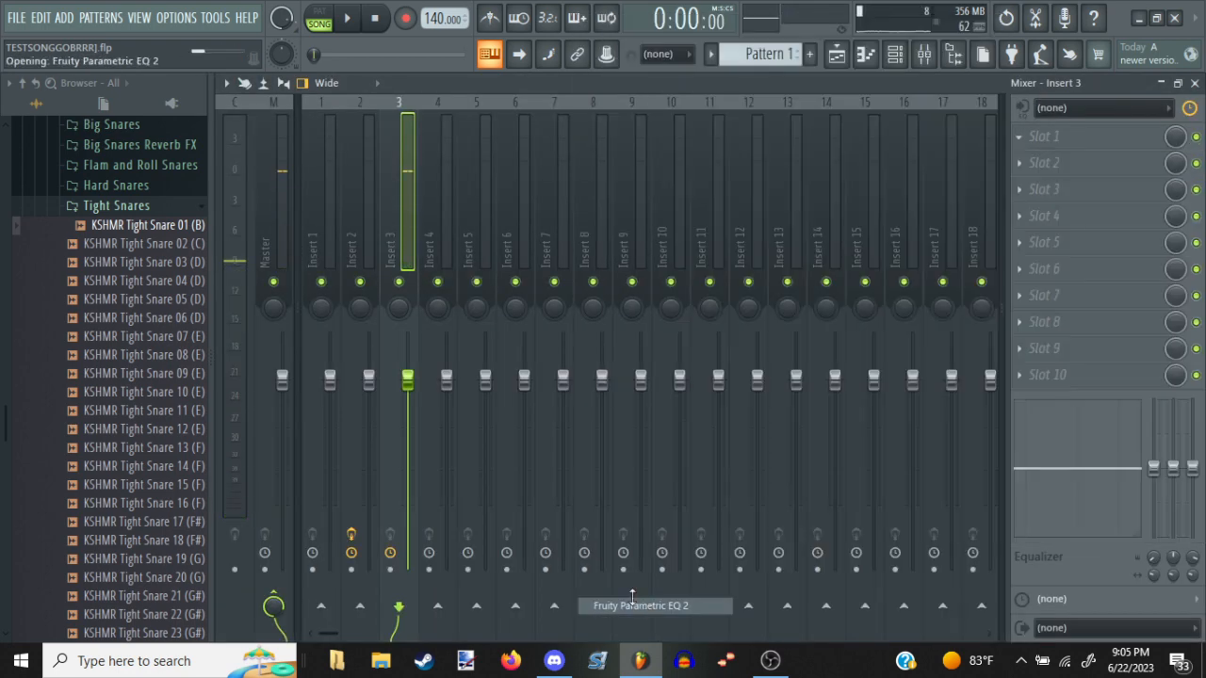
Shape insert 3's Fruity Parametric EQ 2 by raising bands 1, 2, 4 and 7 and cutting band 3, then close it
left_click_drag(476, 311, 471, 254)
left_click_drag(404, 314, 392, 362)
left_click_drag(354, 314, 294, 307)
left_click_drag(600, 315, 609, 286)
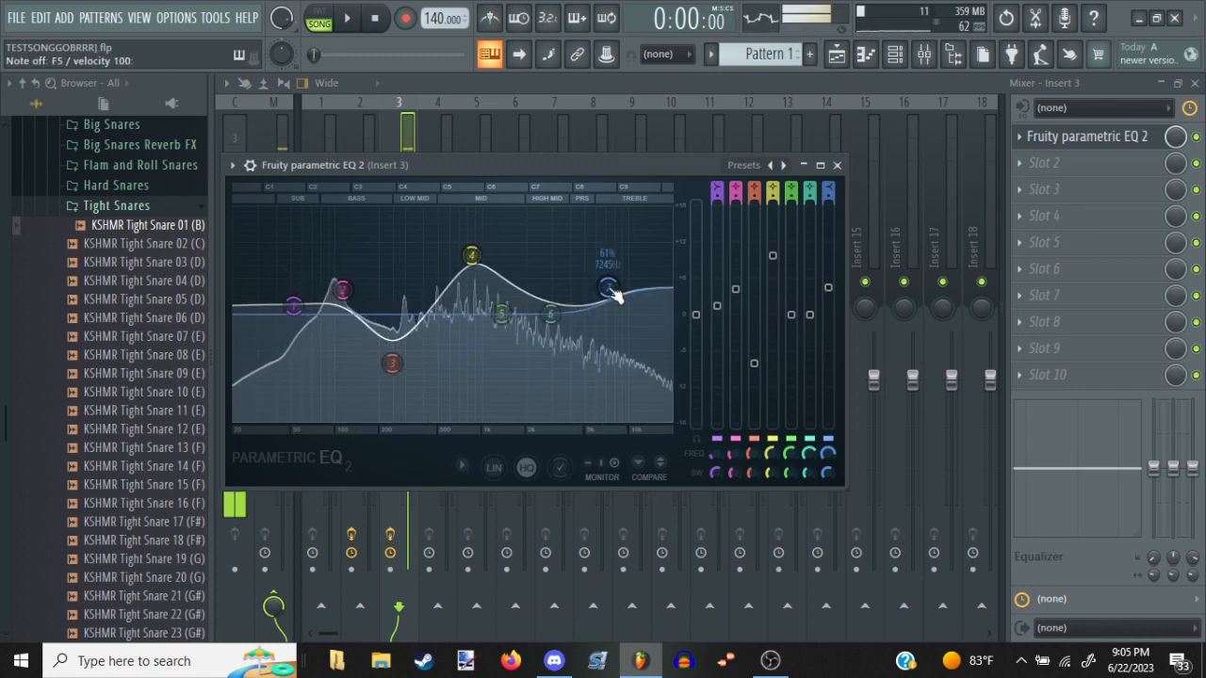
key("Escape")
key("Escape")
key("Escape")
Create Pattern 2 and place it at bar 1 on Track 6 of the playlist
key("space")
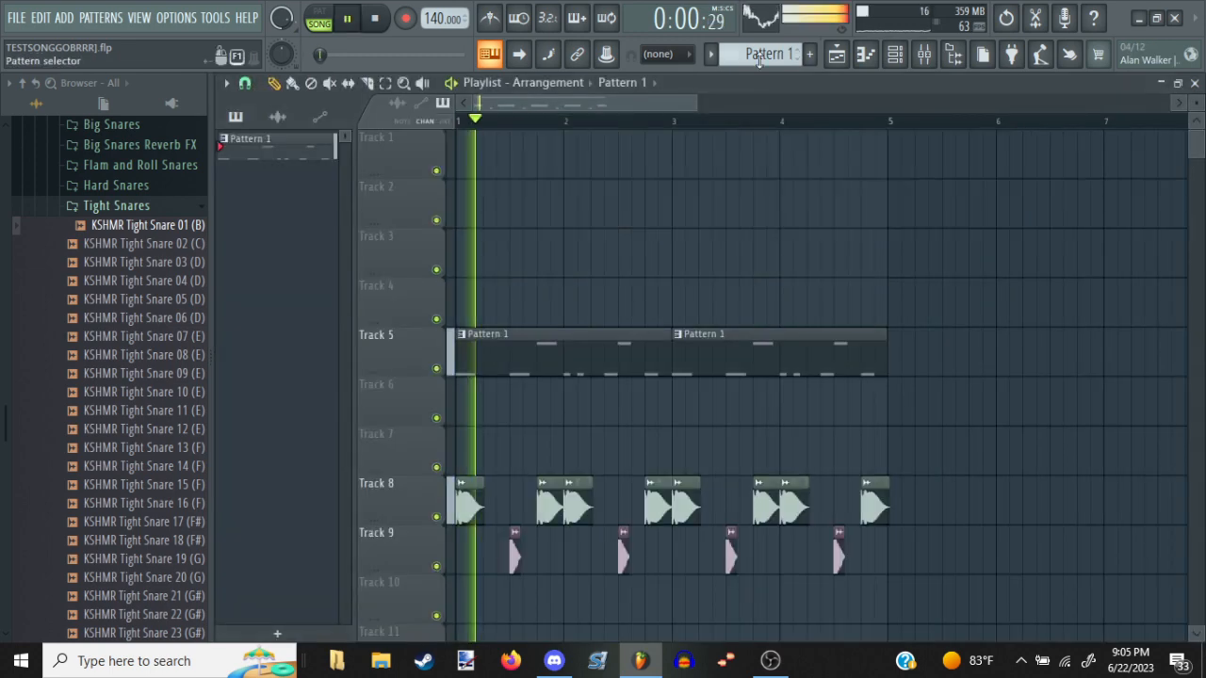
left_click(810, 53)
key("Return")
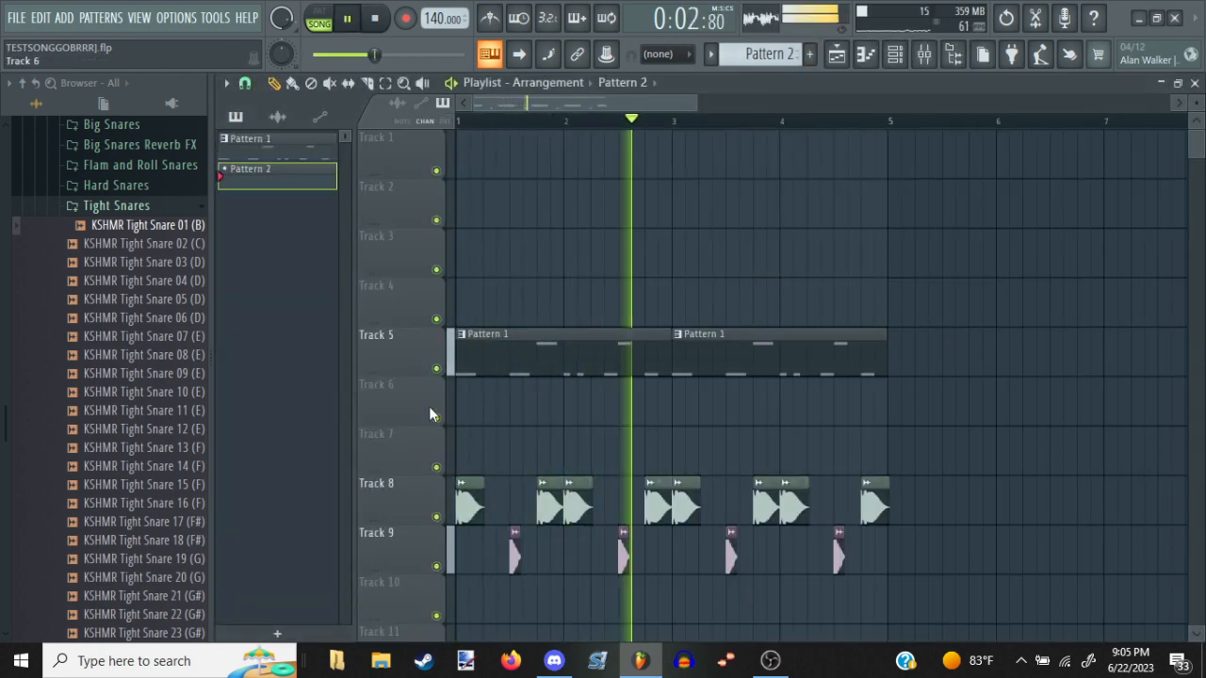
left_click(465, 399)
key("space")
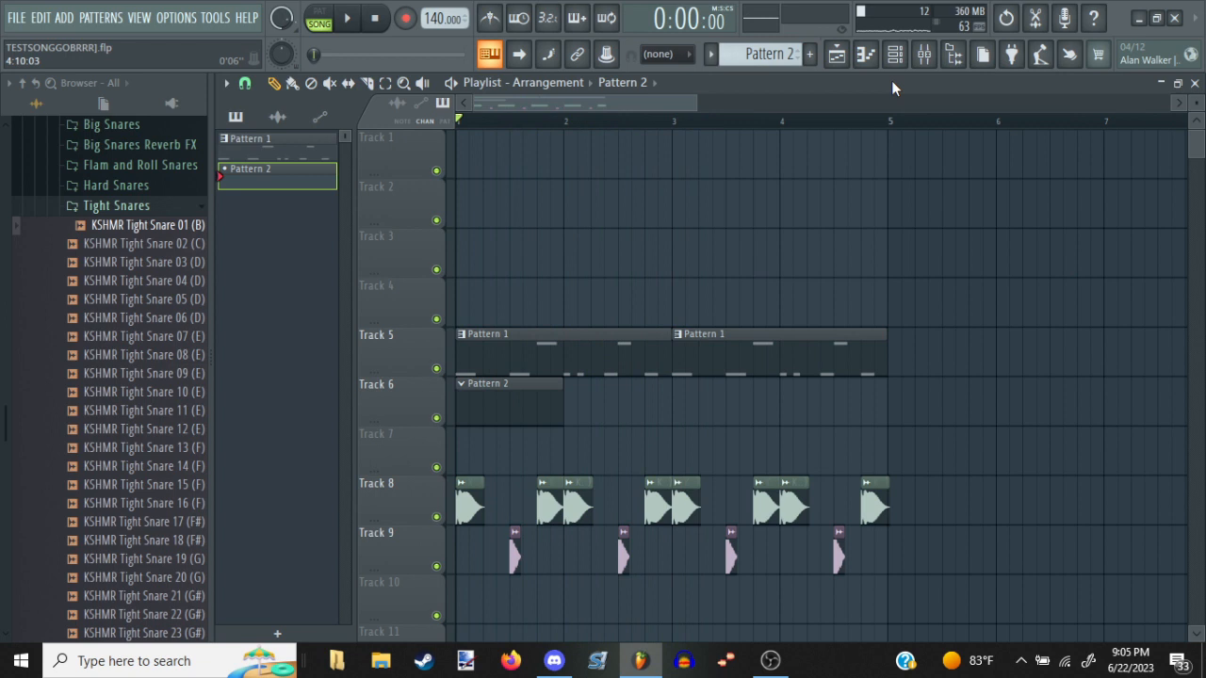
Lower mixer insert 3's volume to about 65% and open the 808 Synth Clean piano roll for Pattern 2
left_click(937, 49)
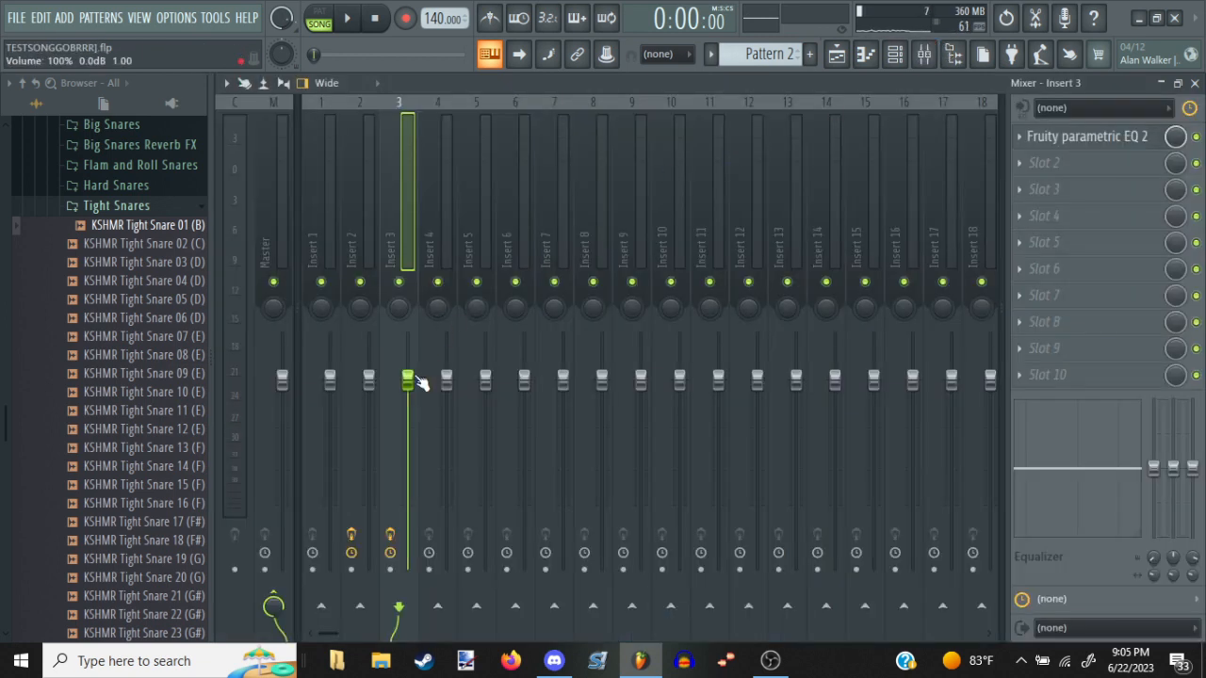
left_click(335, 228)
left_click(411, 231)
left_click_drag(407, 379, 407, 394)
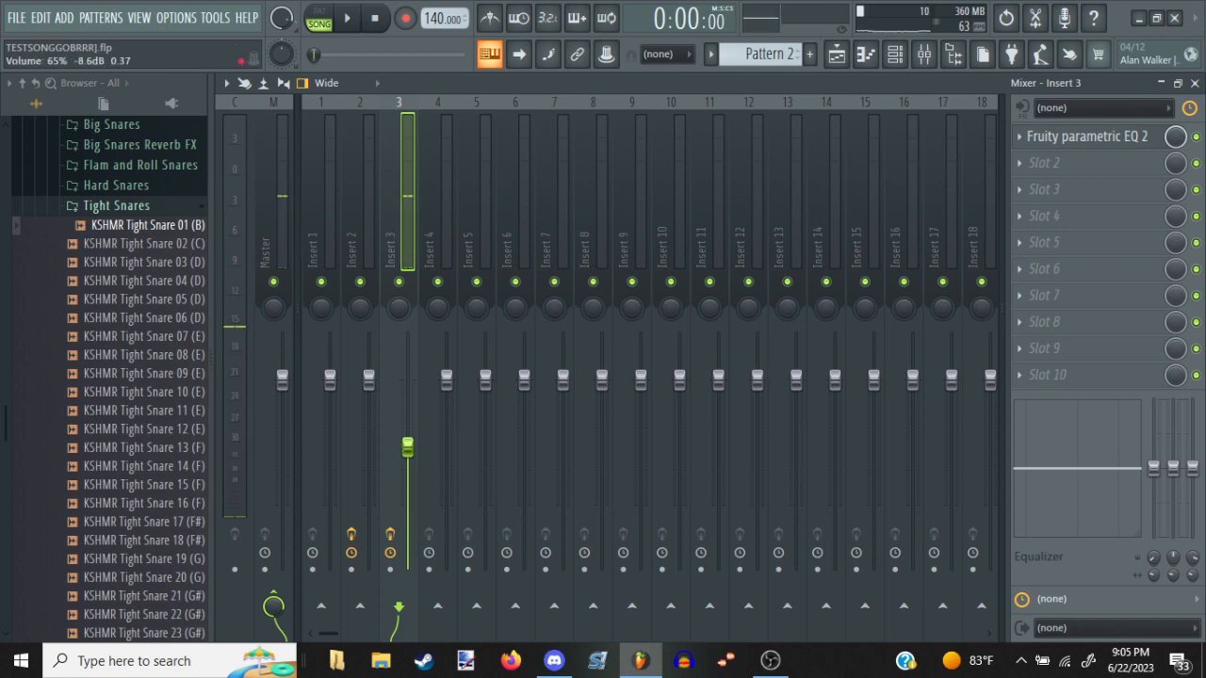
key("F9")
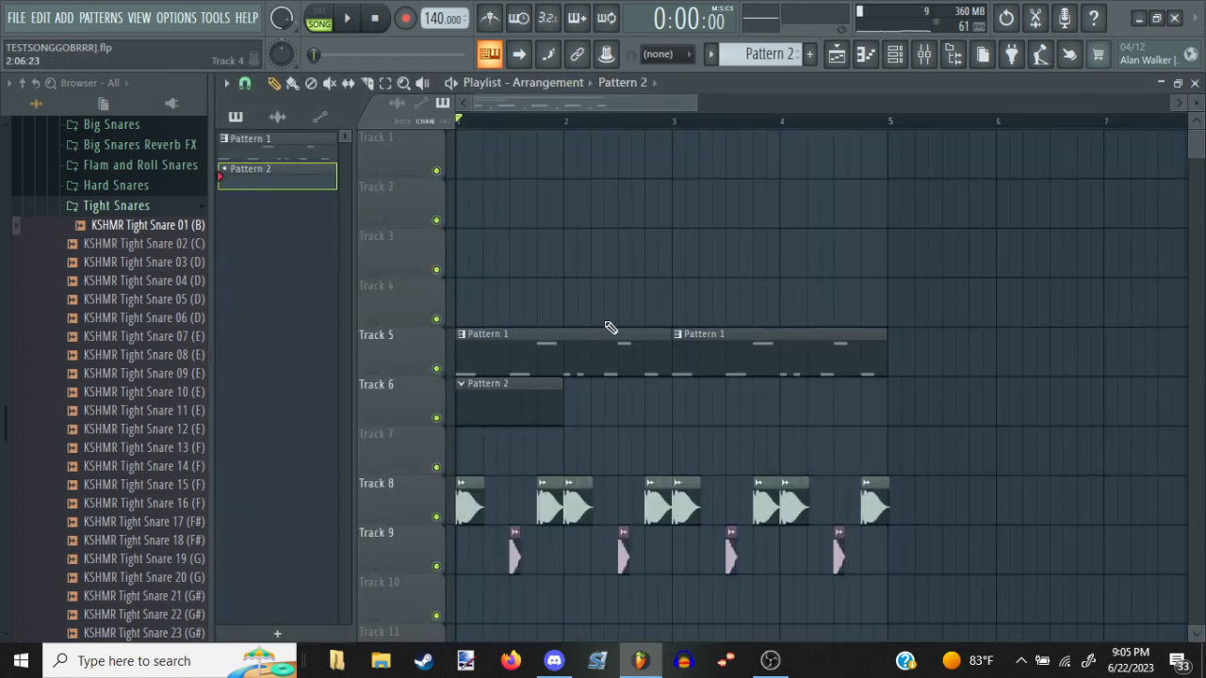
left_click(860, 57)
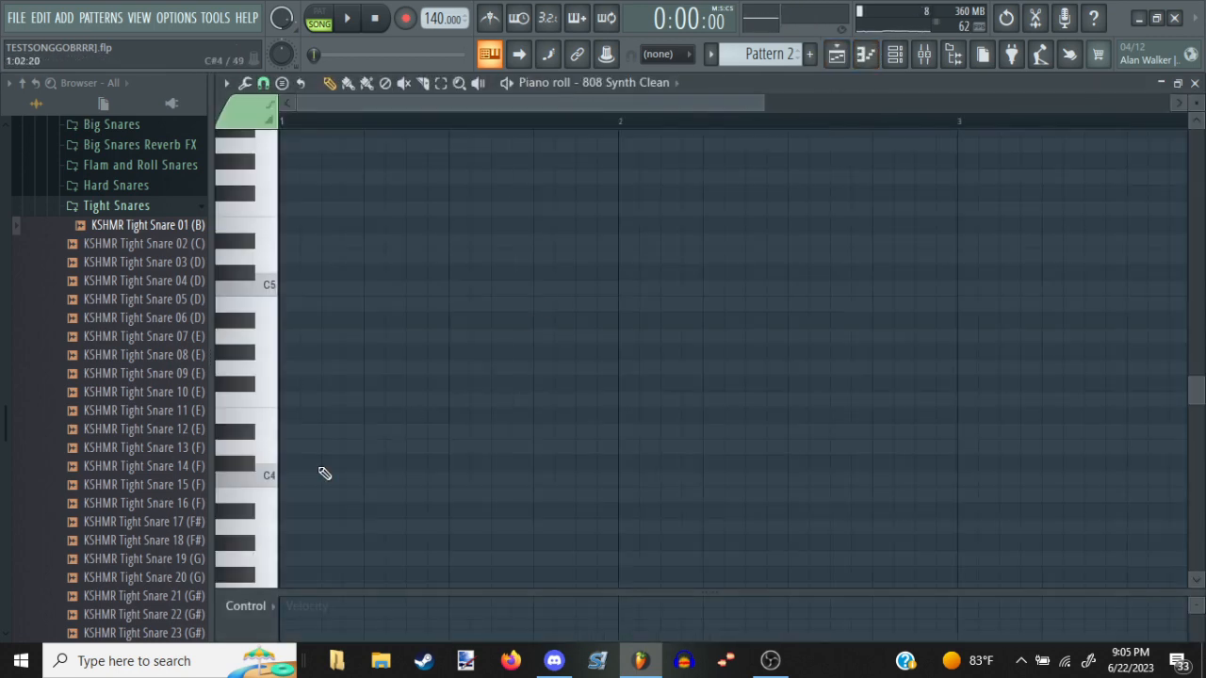
Try C4 notes at the start and middle of bar 1 with a C5 on its fourth beat, auditioning them with the beat
left_click_drag(322, 467, 284, 464)
left_click_drag(405, 481, 358, 484)
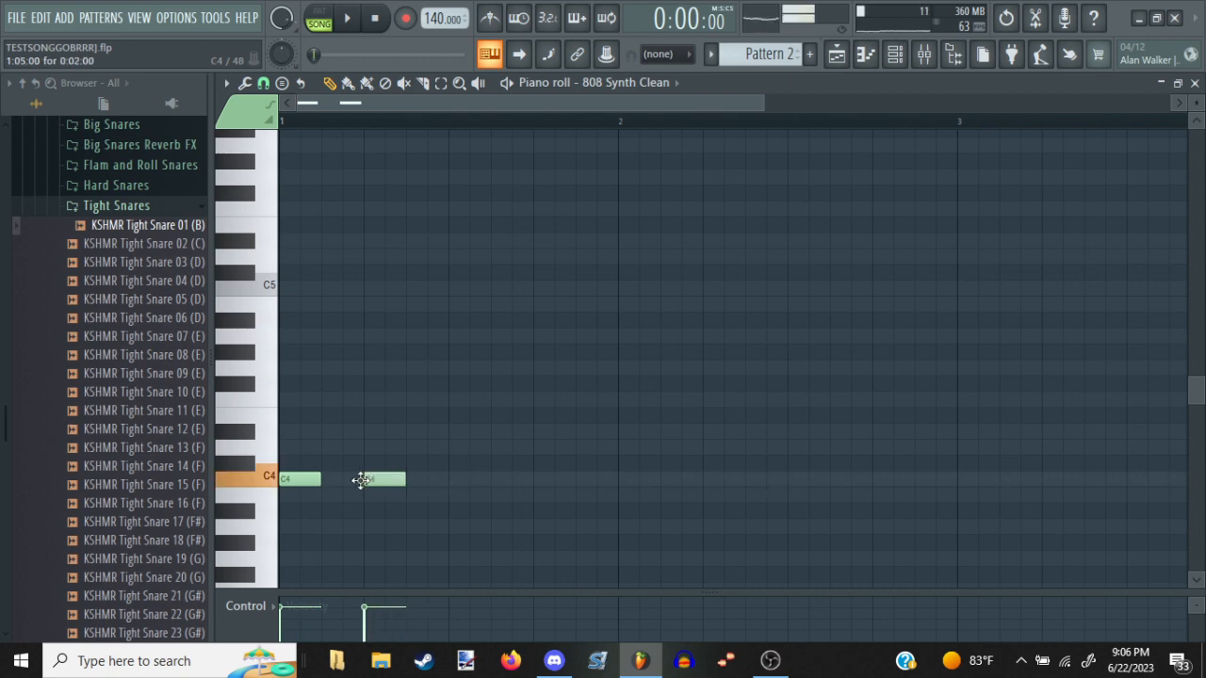
key("space")
key("space")
right_click(392, 481)
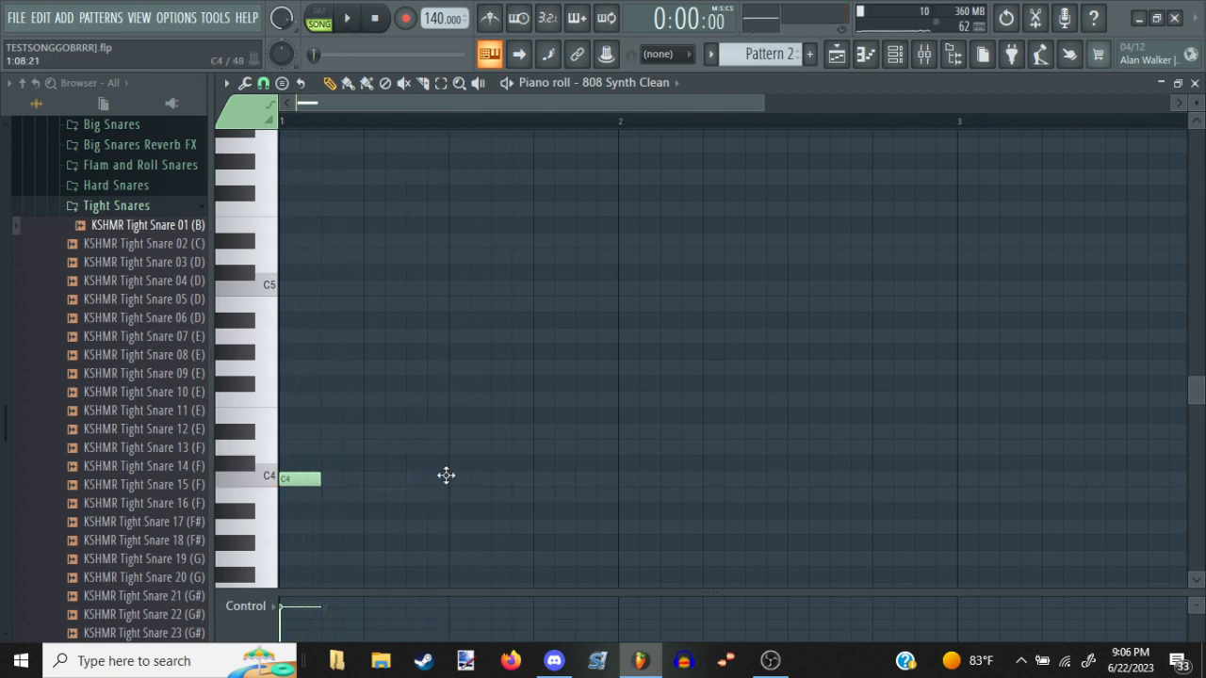
left_click(448, 479)
key("space")
key("space")
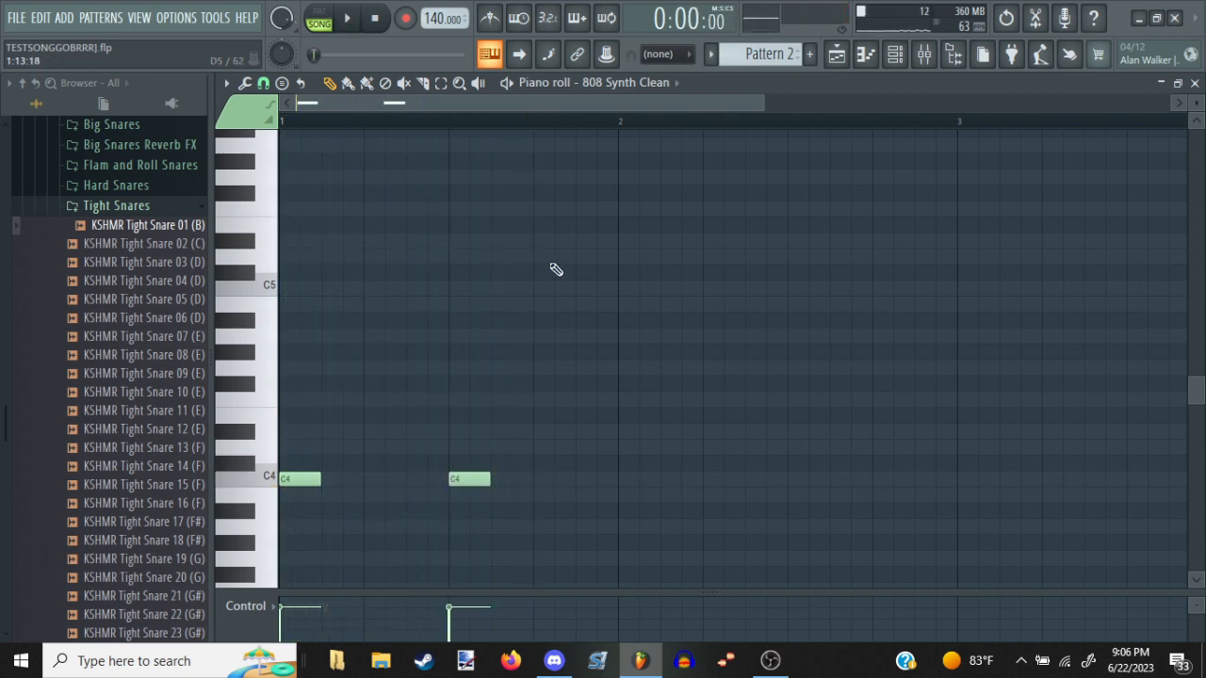
left_click_drag(555, 270, 535, 306)
key("space")
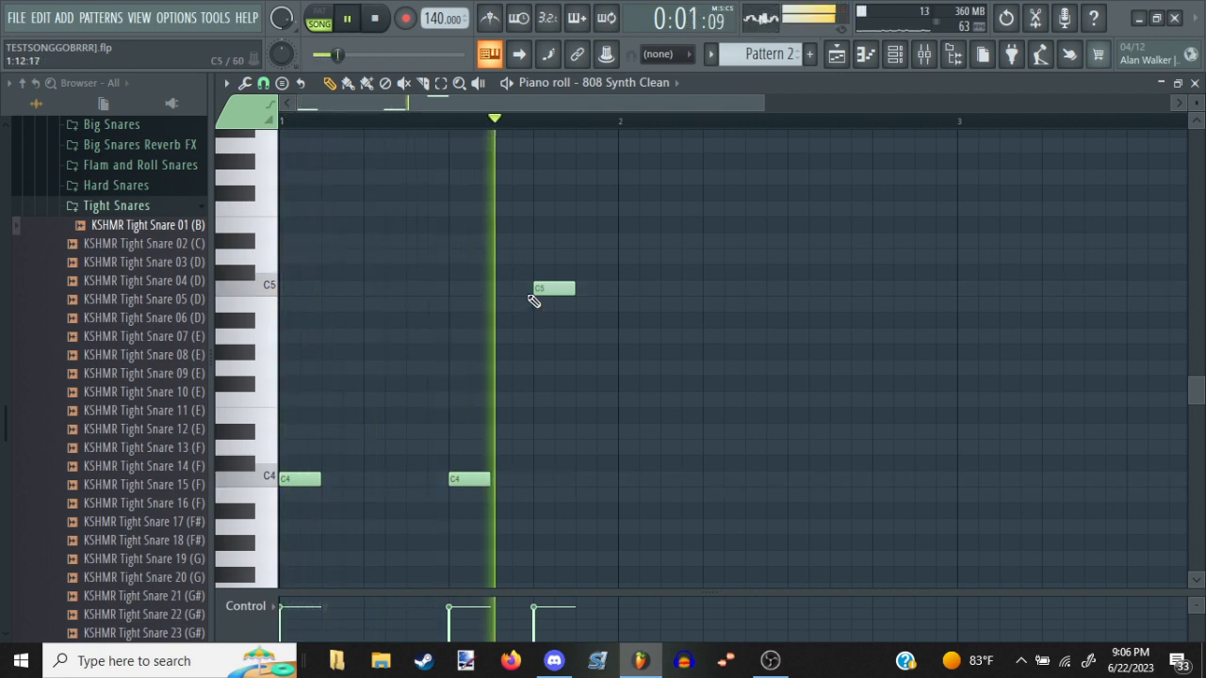
key("space")
Replace the trial notes with two-step C5 notes at the start of bar 1 and at 1:07, and audition them
left_click_drag(334, 285, 284, 284)
right_click(316, 477)
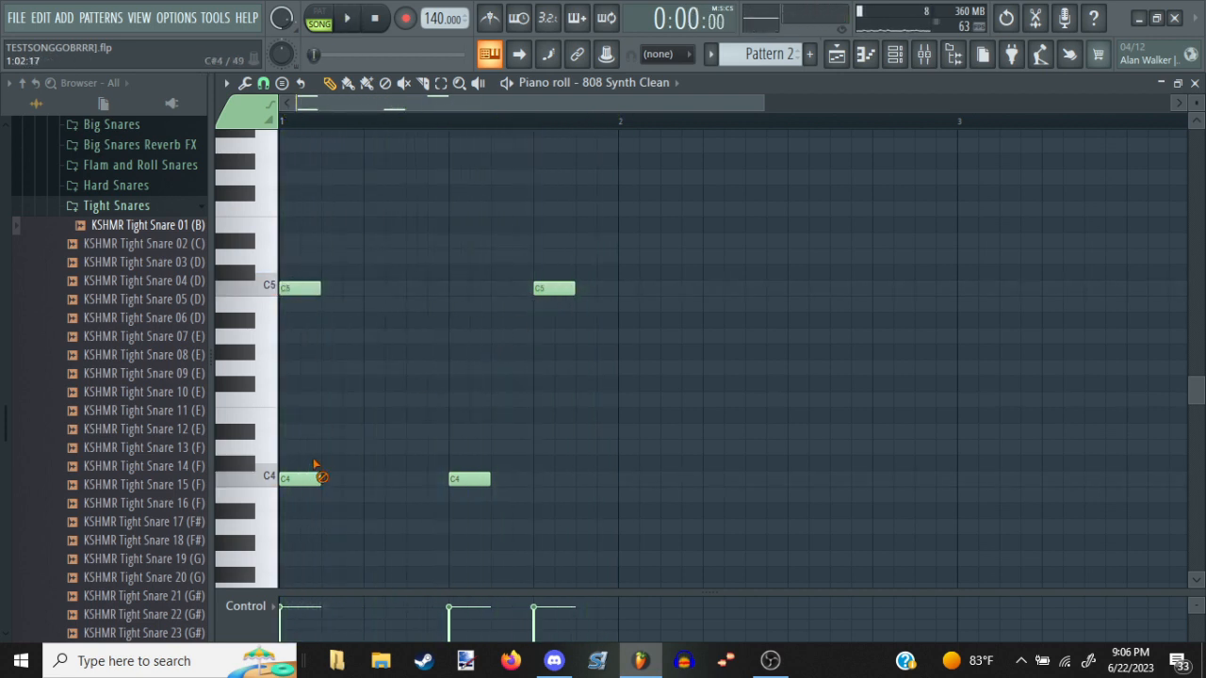
right_click(471, 479)
right_click(552, 289)
key("space")
key("space")
left_click(407, 292)
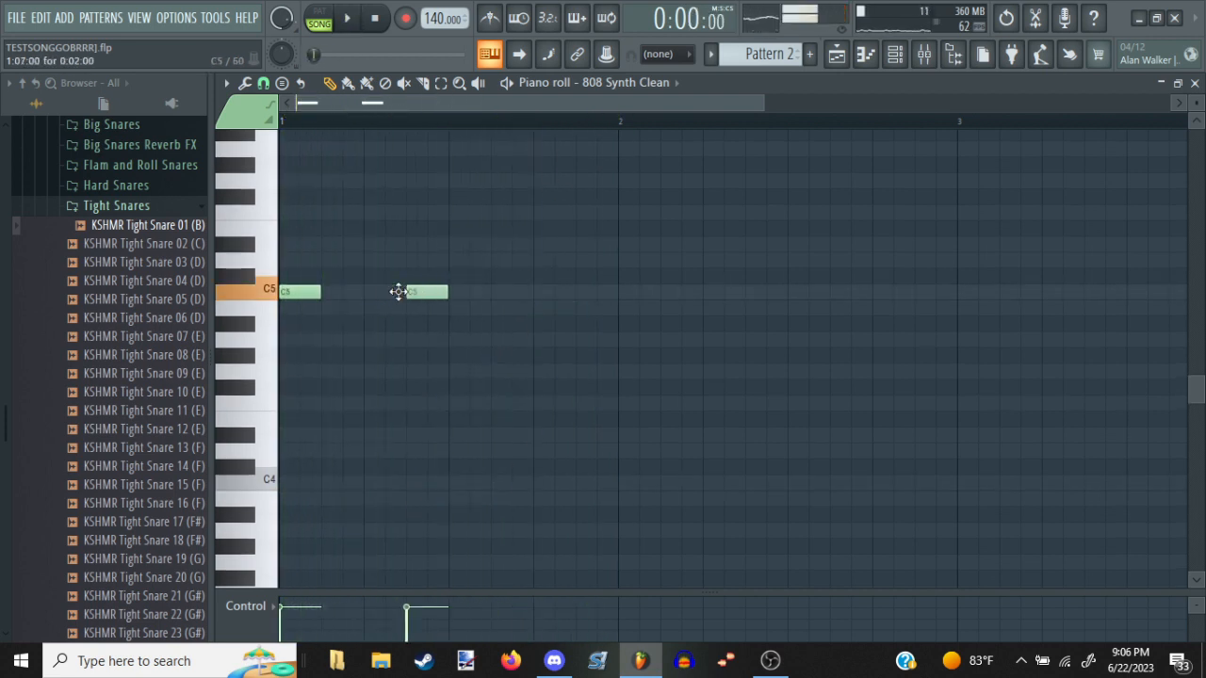
key("space")
Extend the first C5 note to four steps, replace the second with a four-step C5 at 1:07, and play them back
key("space")
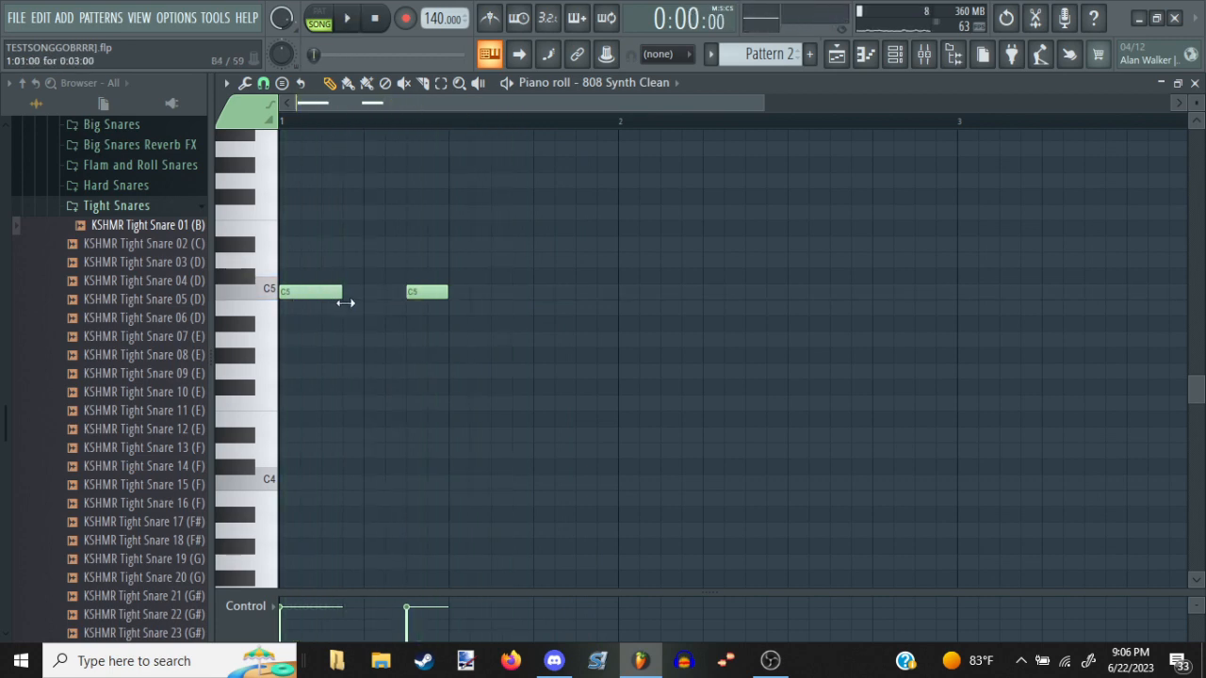
key("space")
left_click_drag(344, 299, 405, 285)
right_click(437, 294)
key("space")
key("space")
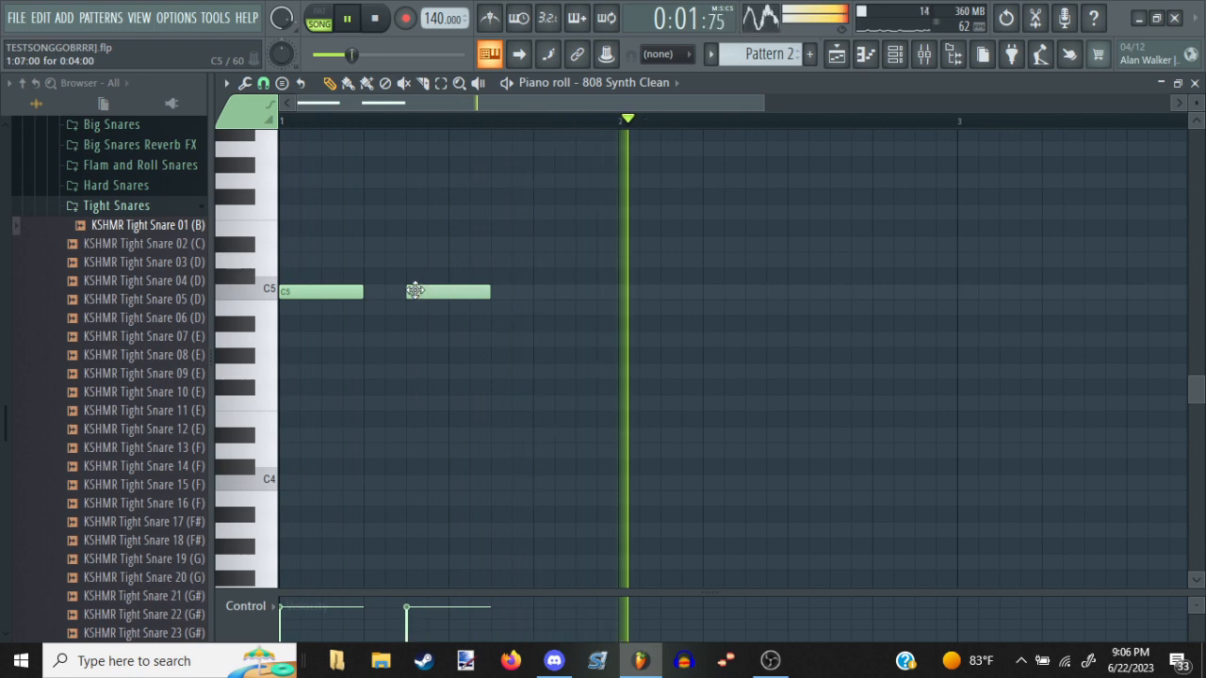
key("space")
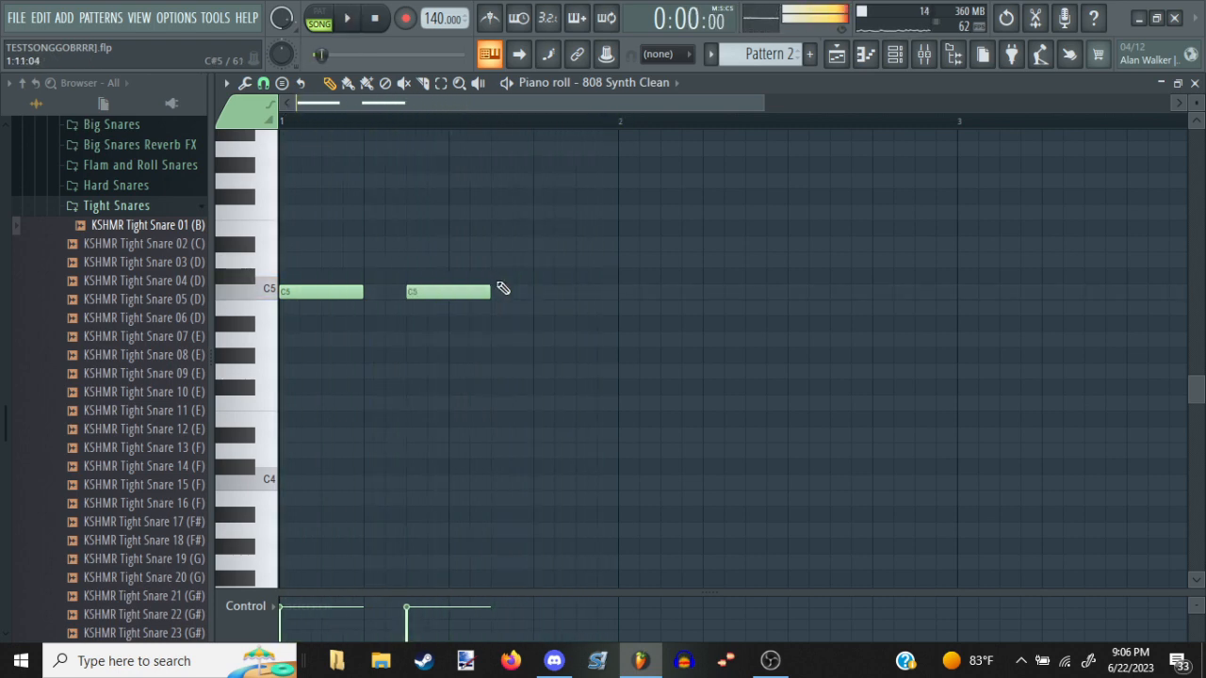
Add a four-step C5 note at 1:13 and a four-step C6 note at the start of bar 2
left_click_drag(525, 311, 534, 291)
key("space")
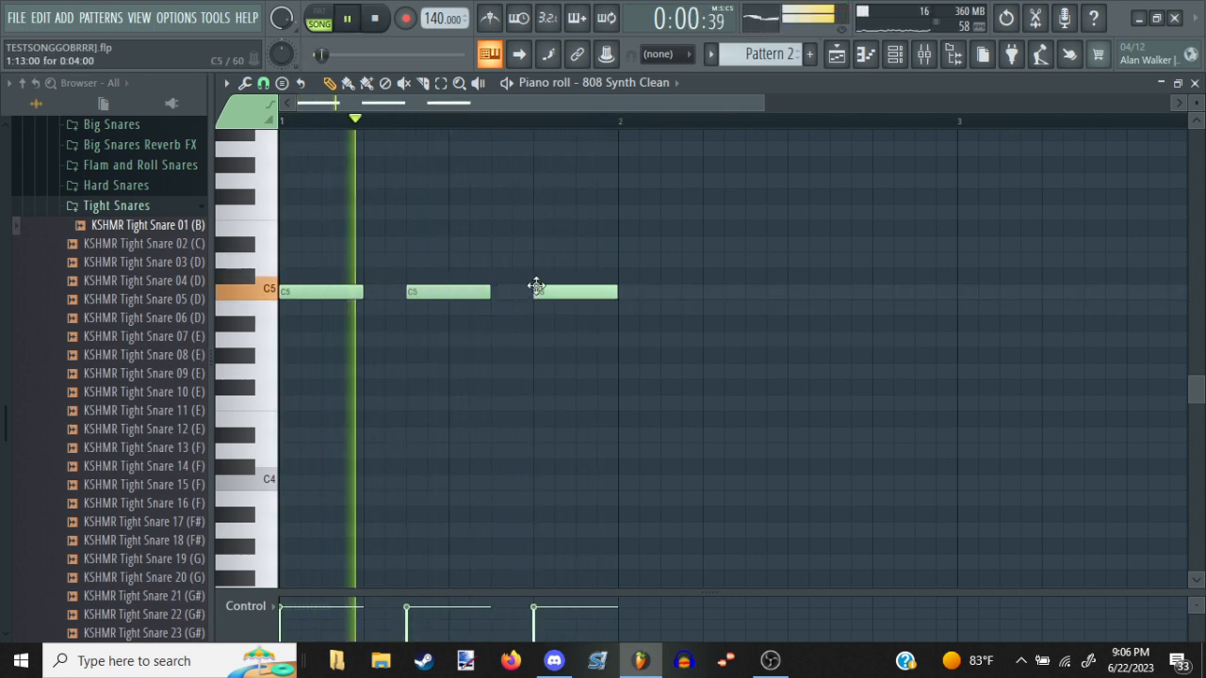
key("space")
mouse_move(625, 161)
left_mouse_down()
mouse_move(609, 138)
mouse_move(619, 123)
mouse_move(627, 150)
left_mouse_up()
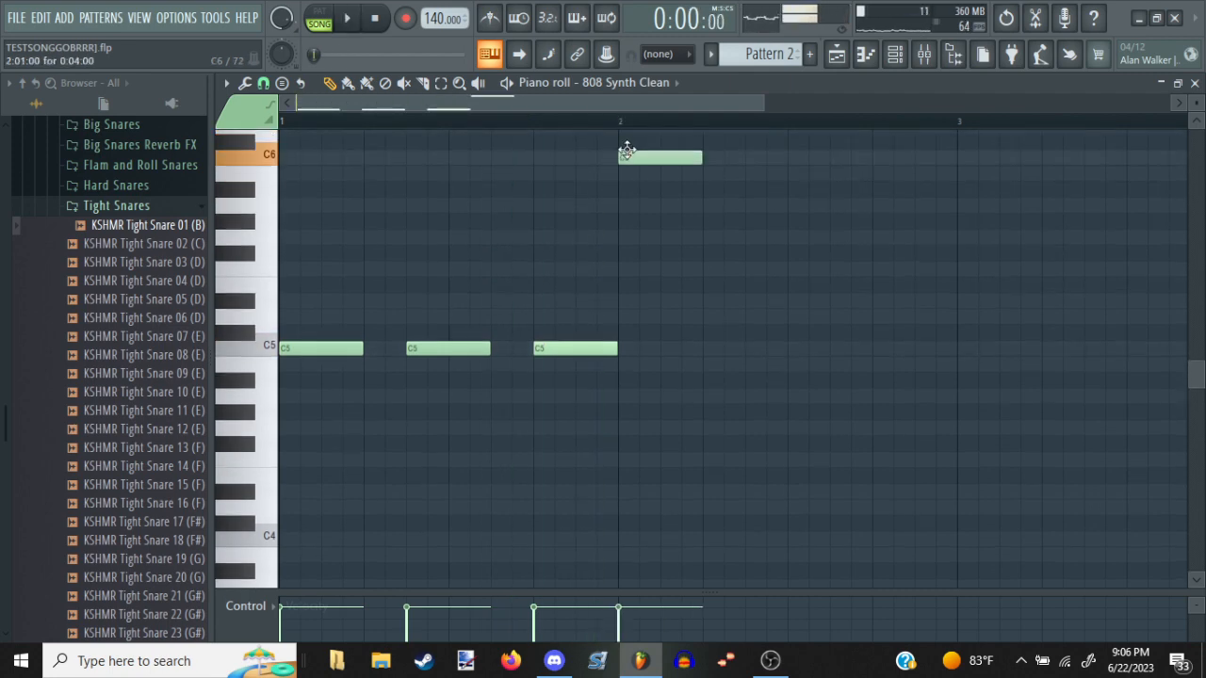
Switch to Discord, dismiss the What's New notice, and open the TFDJ Dev Server's voice channel list
left_click(563, 661)
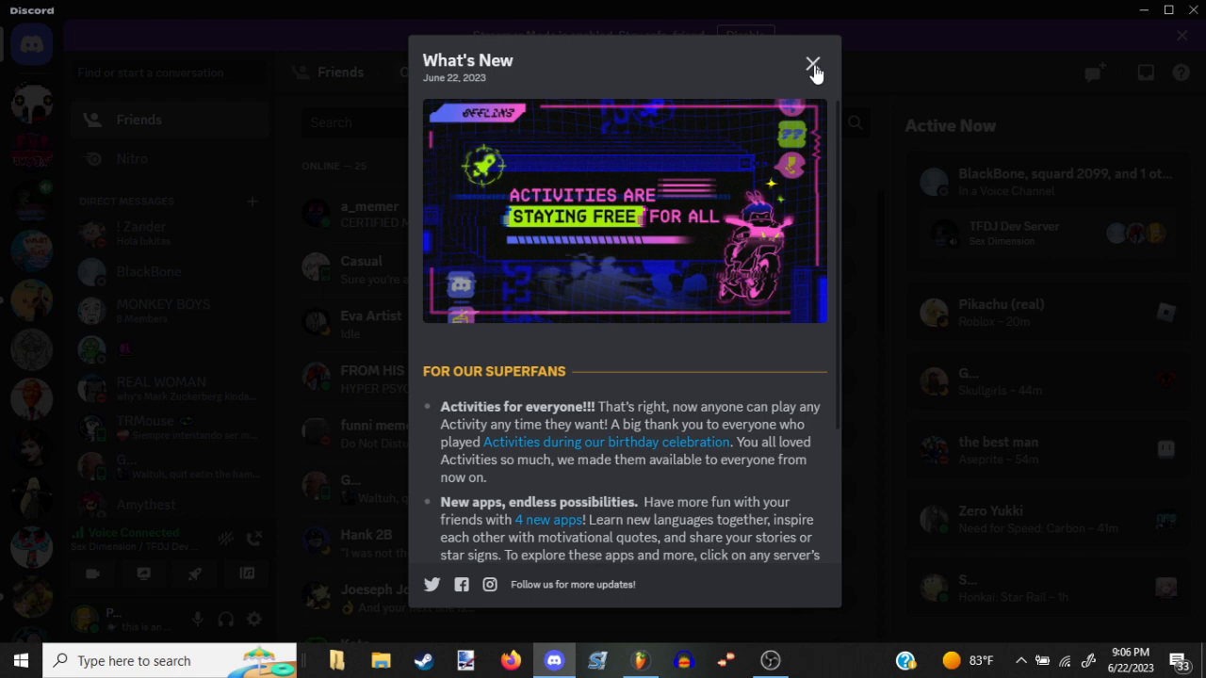
left_click(812, 66)
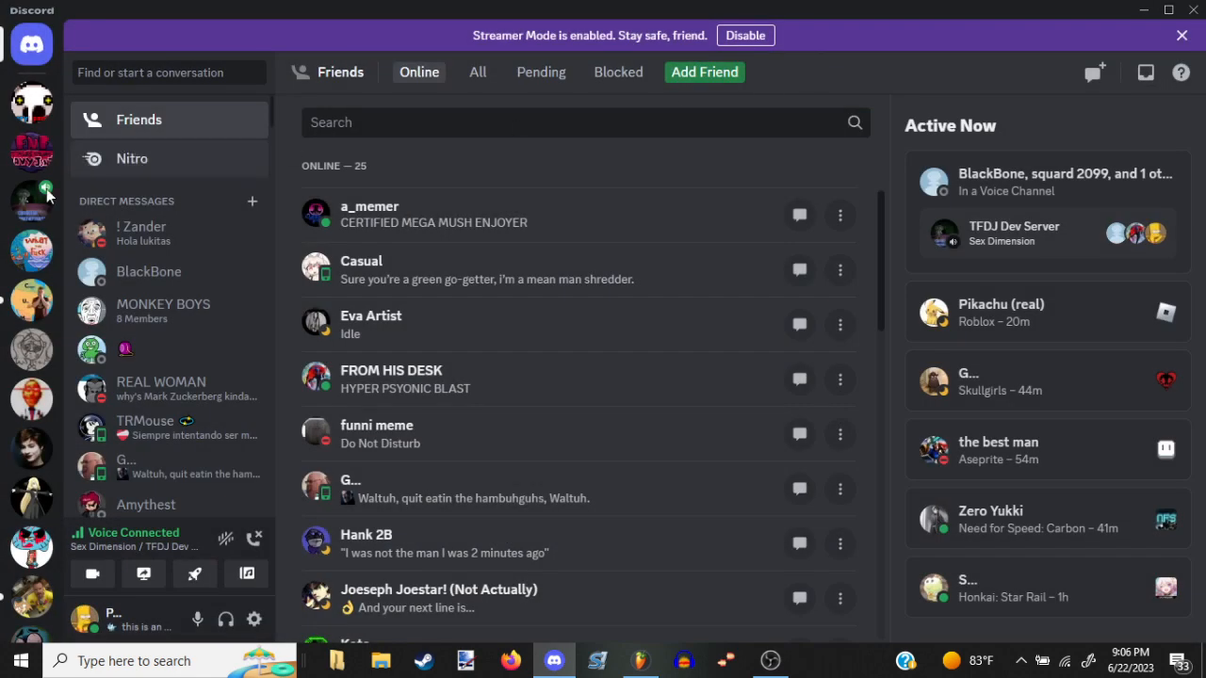
left_click(26, 213)
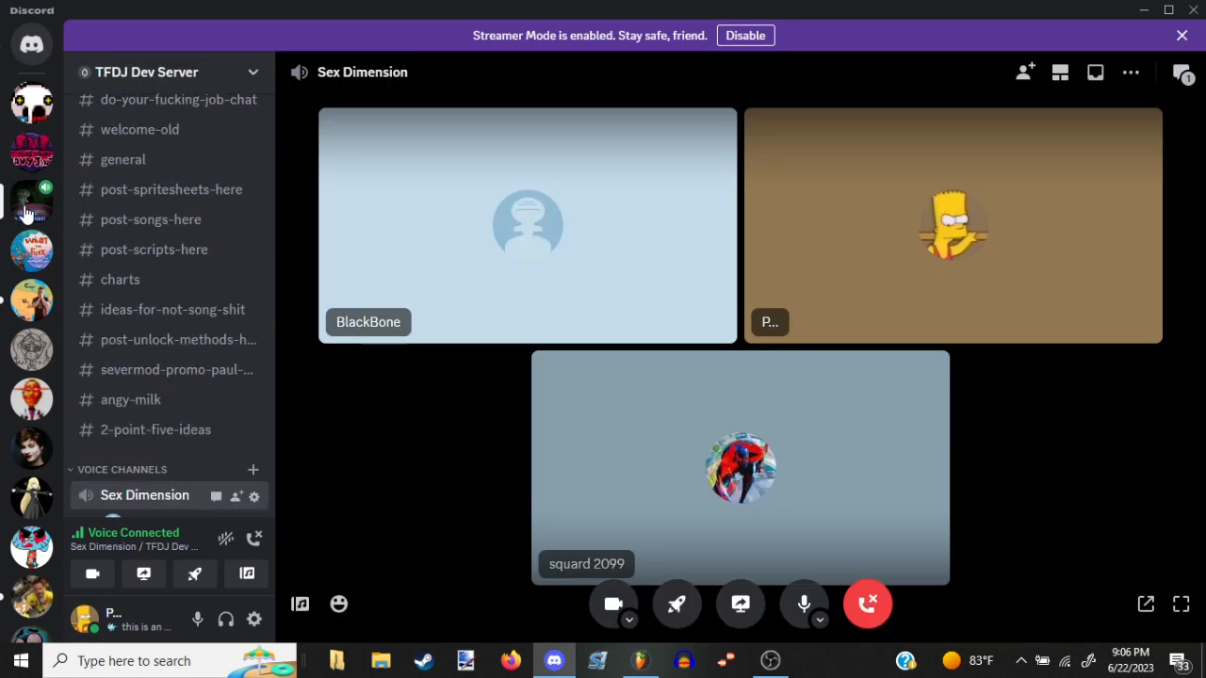
scroll(237, 332, "down", 3)
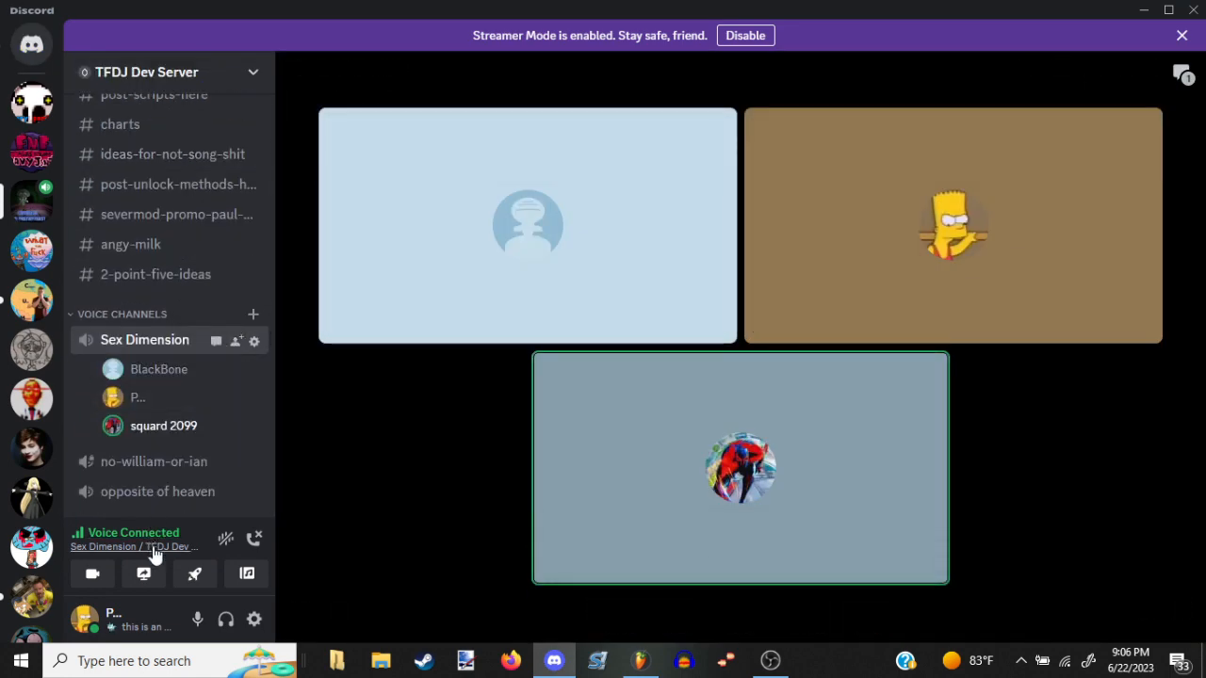
Stream the FL Studio window to the connected voice channel at 720p and 30 fps, then return to FL Studio
left_click(155, 567)
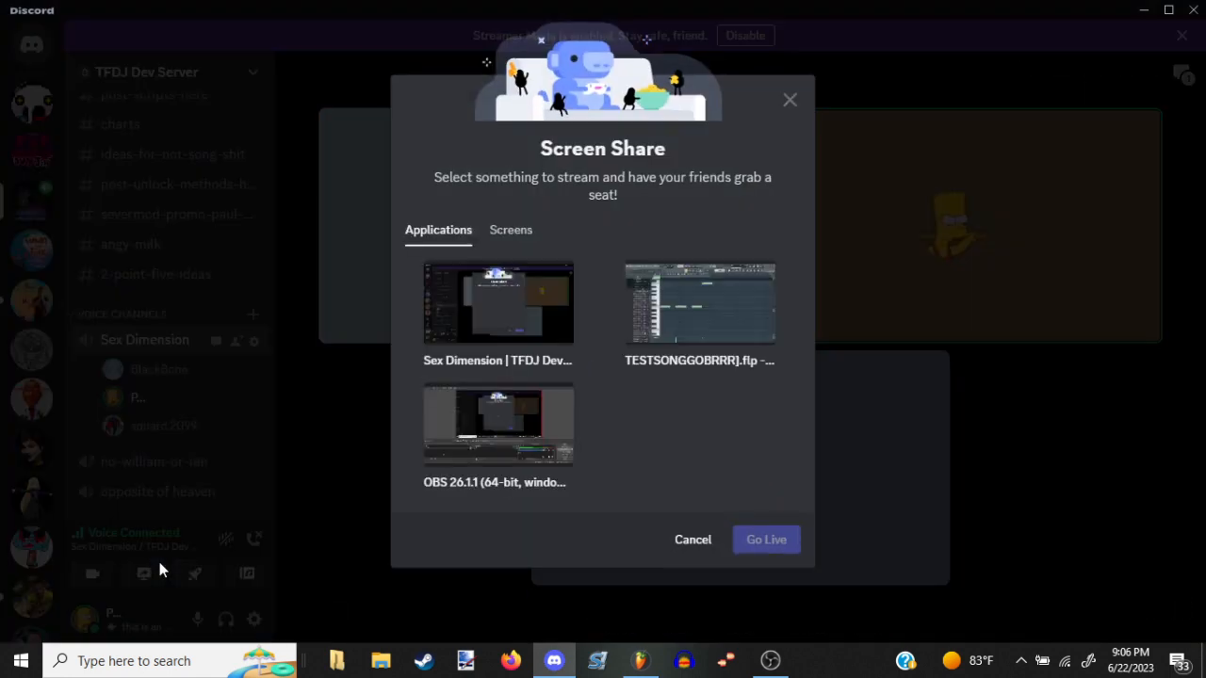
left_click(734, 280)
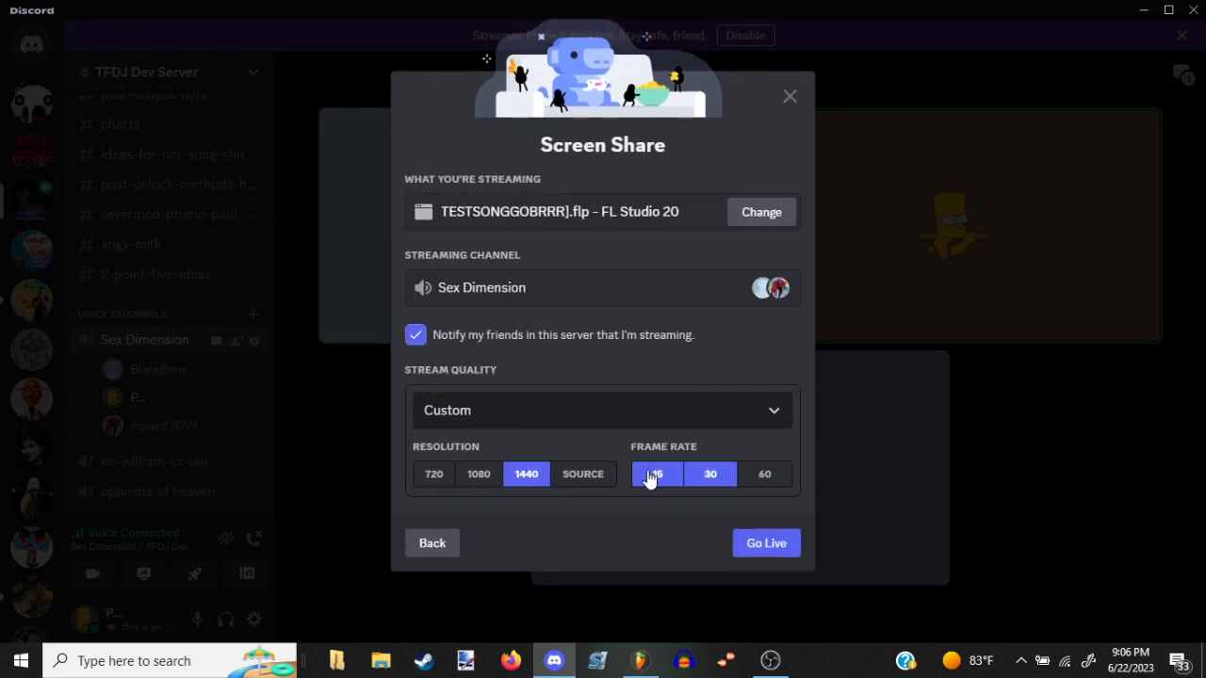
left_click(463, 478)
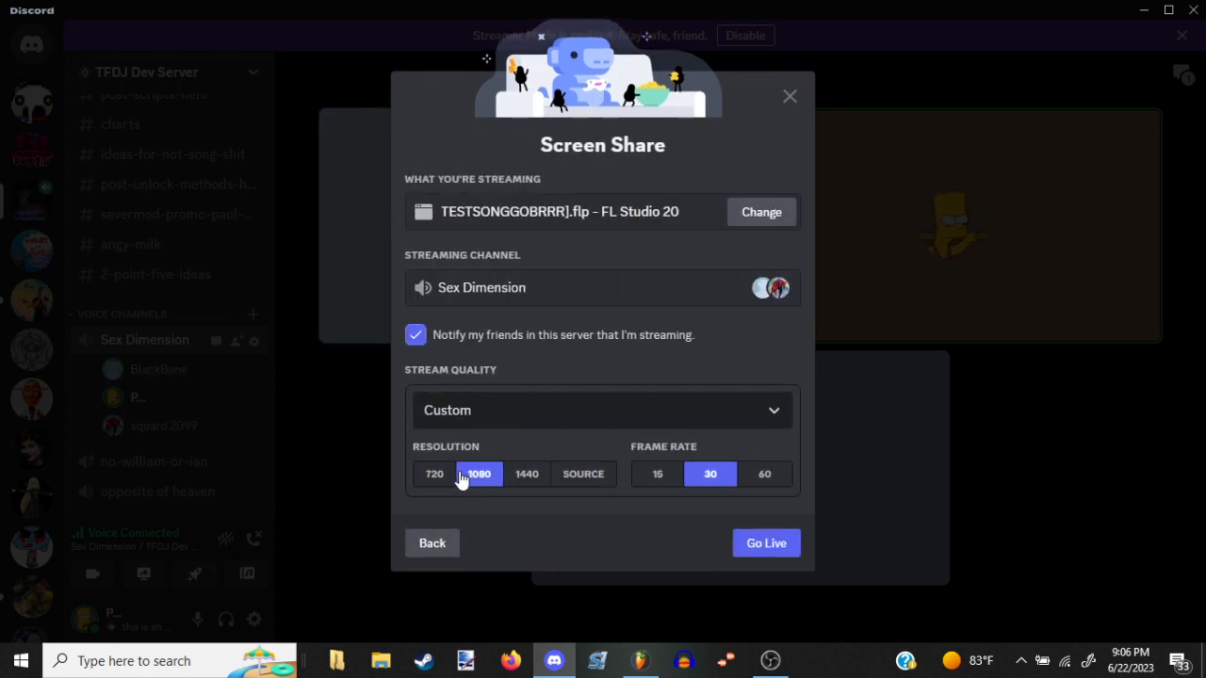
left_click(450, 479)
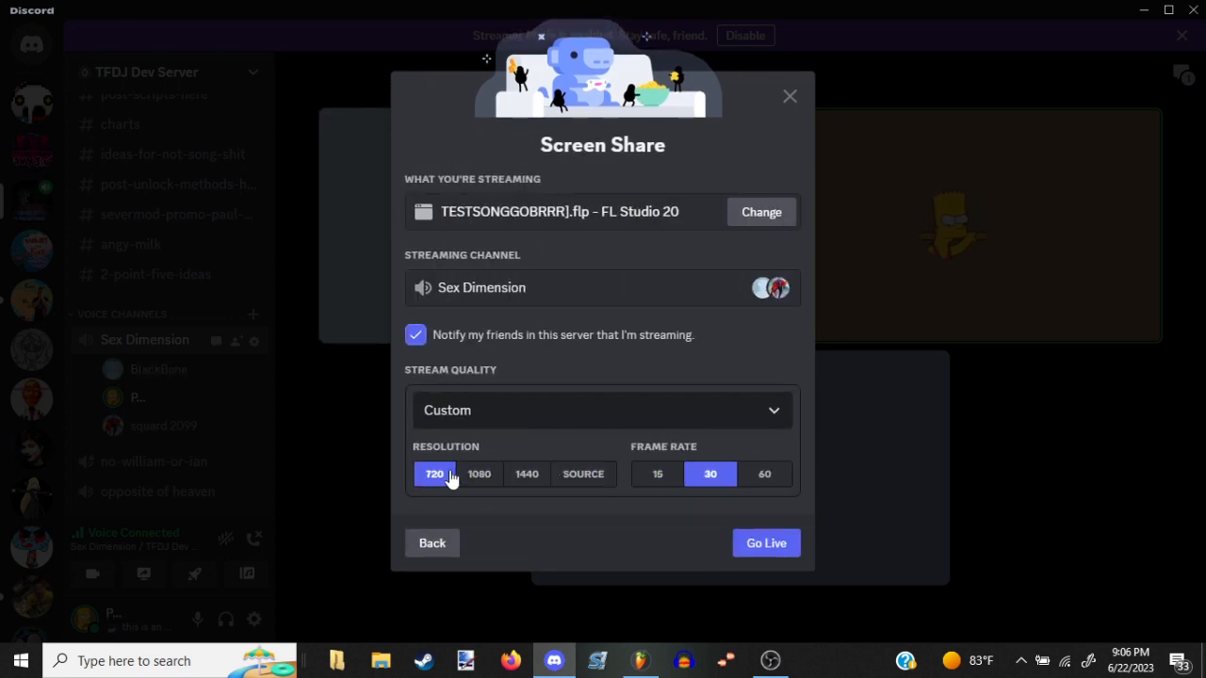
left_click(772, 544)
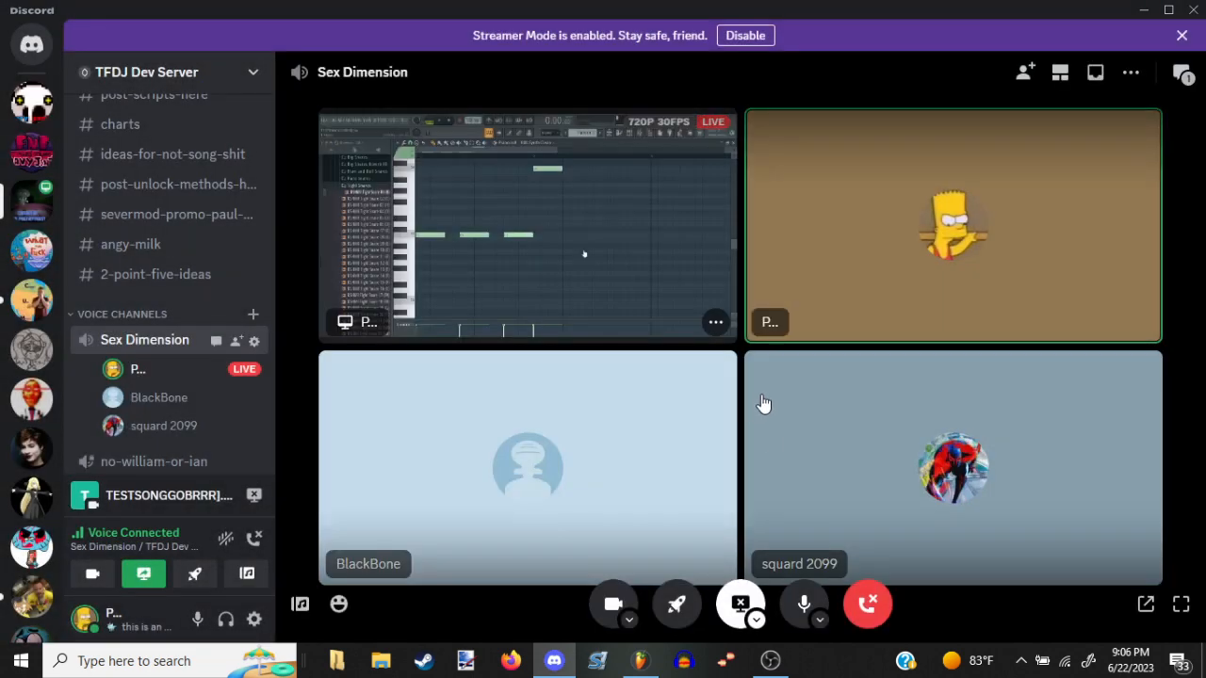
left_click(639, 661)
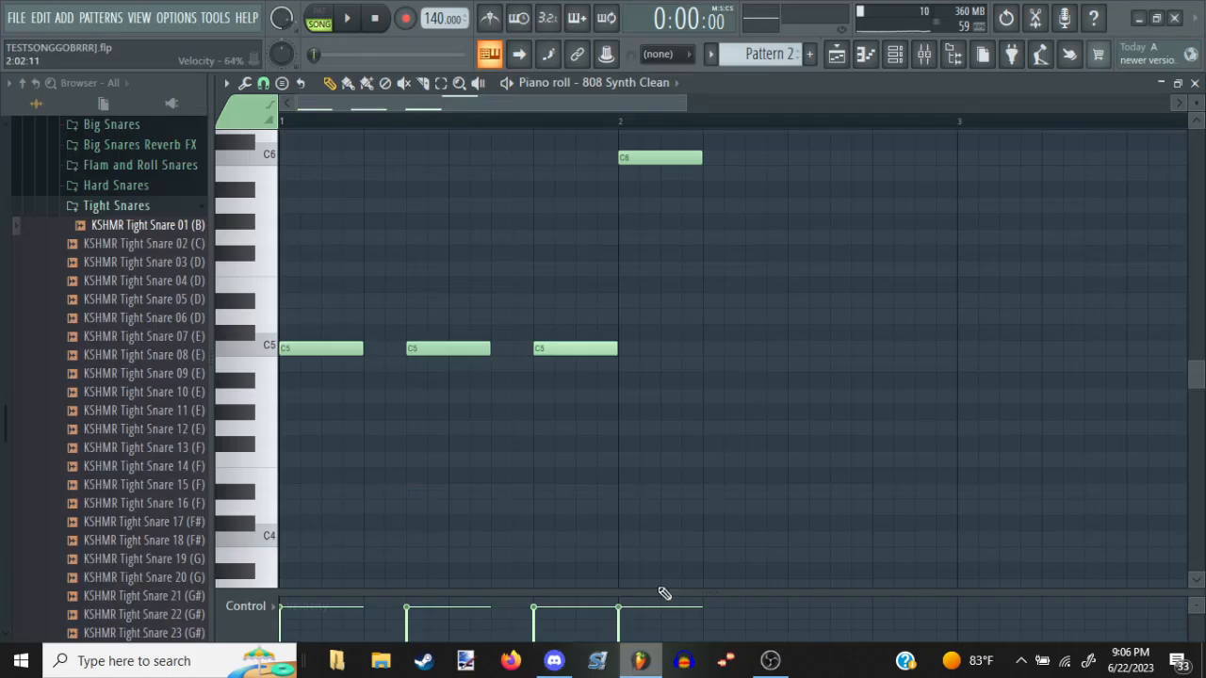
Audition the 808 line and try an extra note right after the C6 in bar 2
scroll(713, 375, "up", 2)
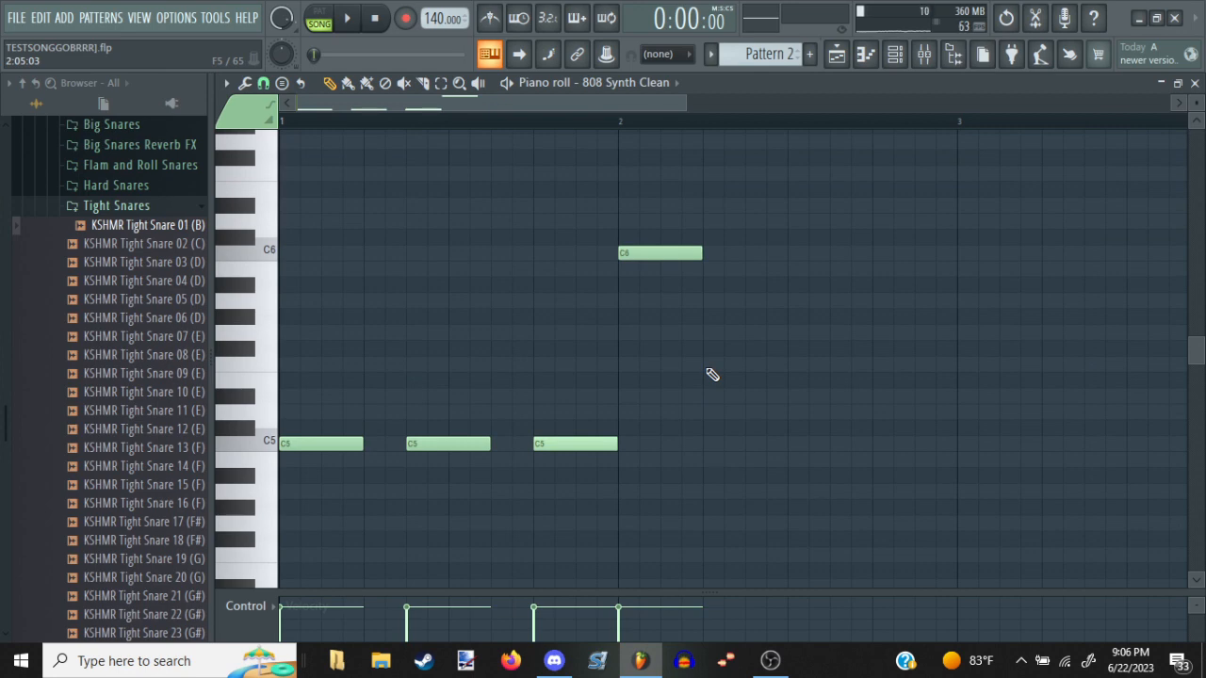
key("space")
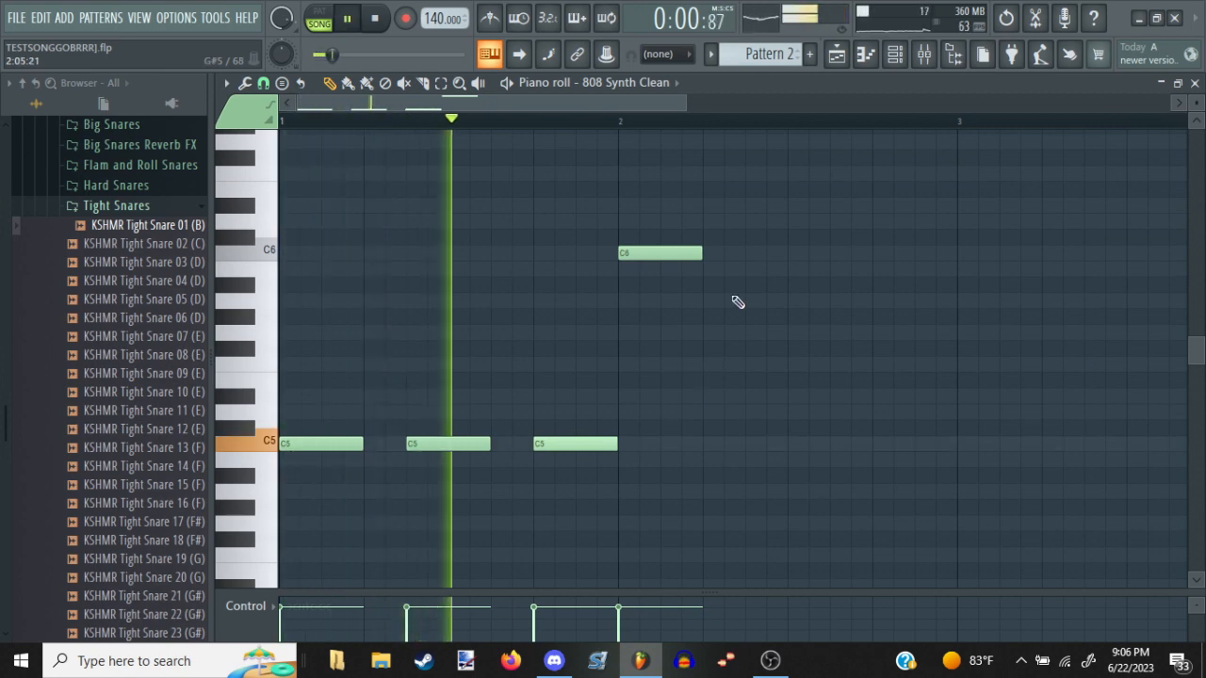
key("space")
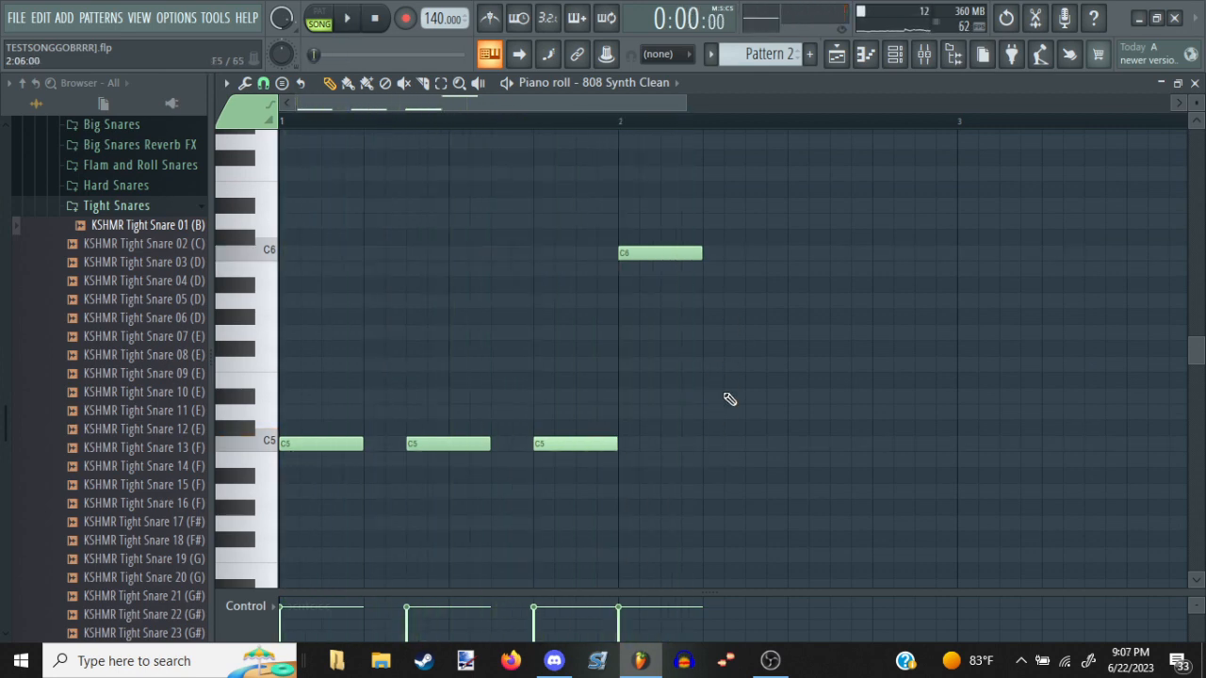
left_click_drag(707, 286, 704, 265)
right_click(726, 267)
key("space")
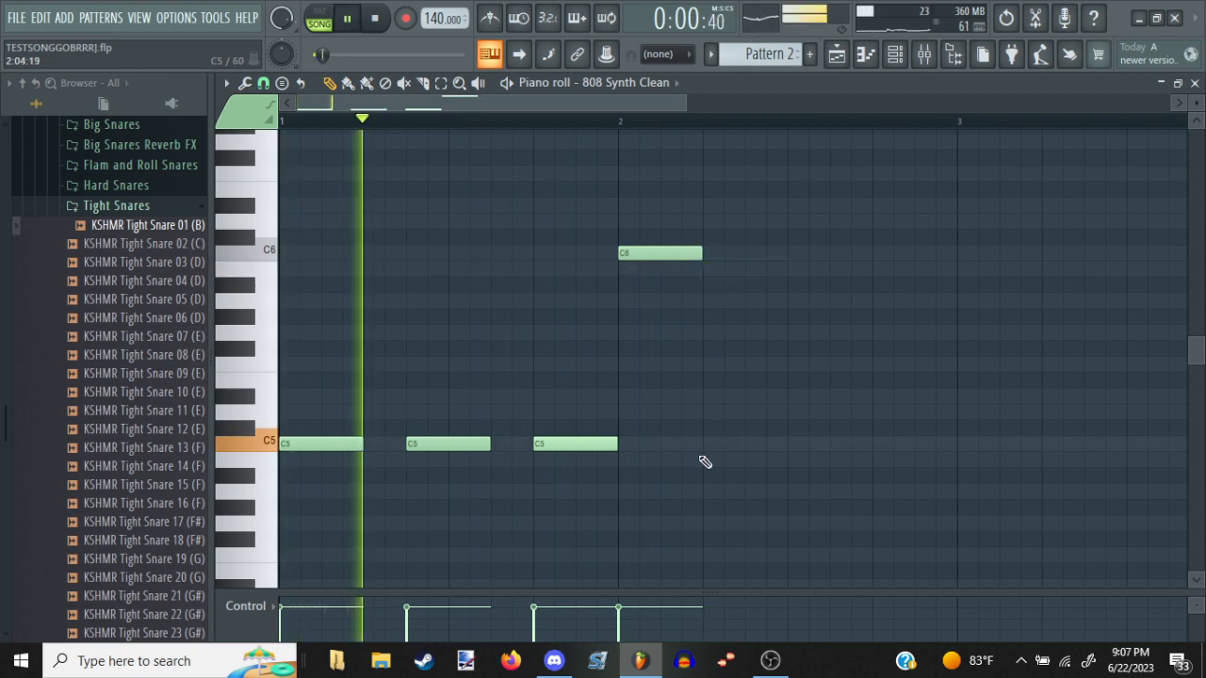
Add a C5 note halfway through bar 2 and place a second Pattern 2 clip at bar 3 on Track 6
left_click_drag(791, 459, 785, 433)
key("F5")
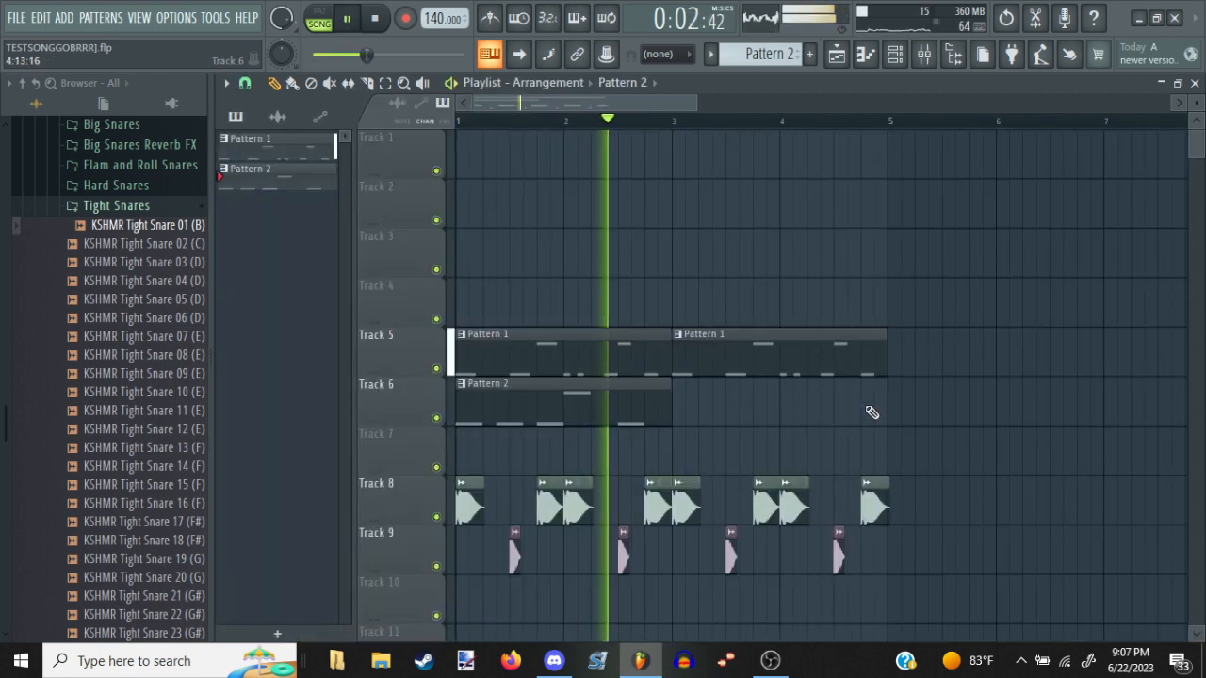
left_click(679, 405)
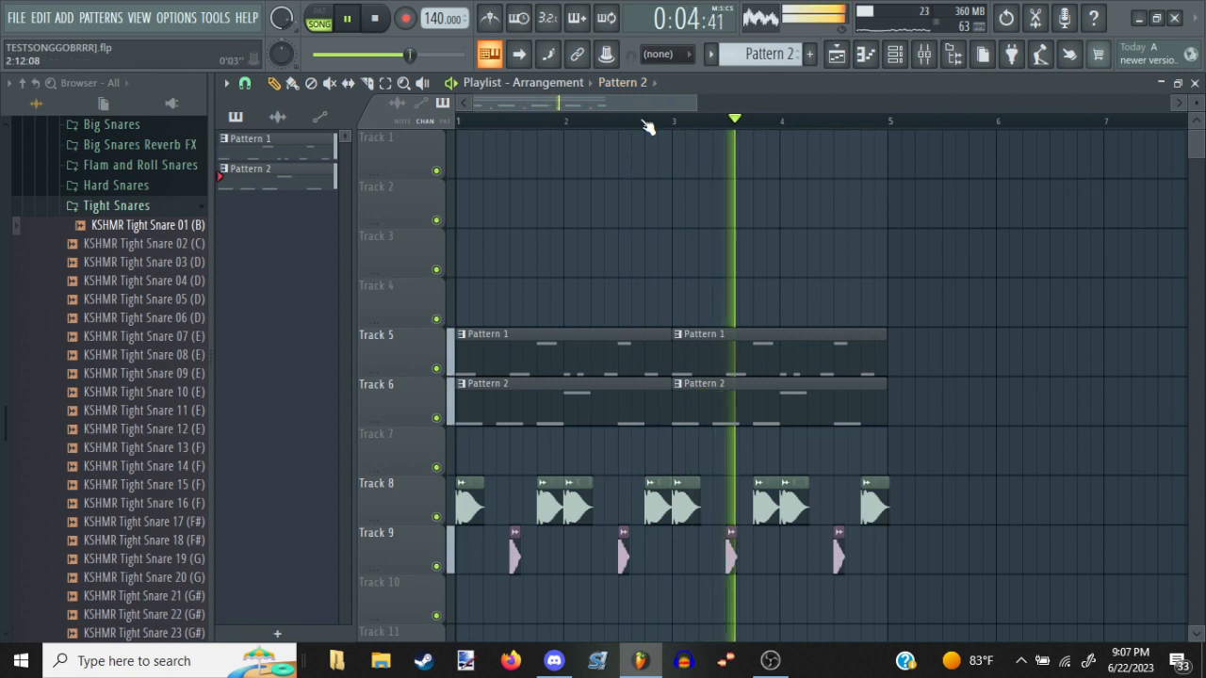
Duplicate all clips in the four-bar arrangement so the copies start at bar 5
scroll(646, 125, "down", 2)
scroll(647, 127, "down", 2)
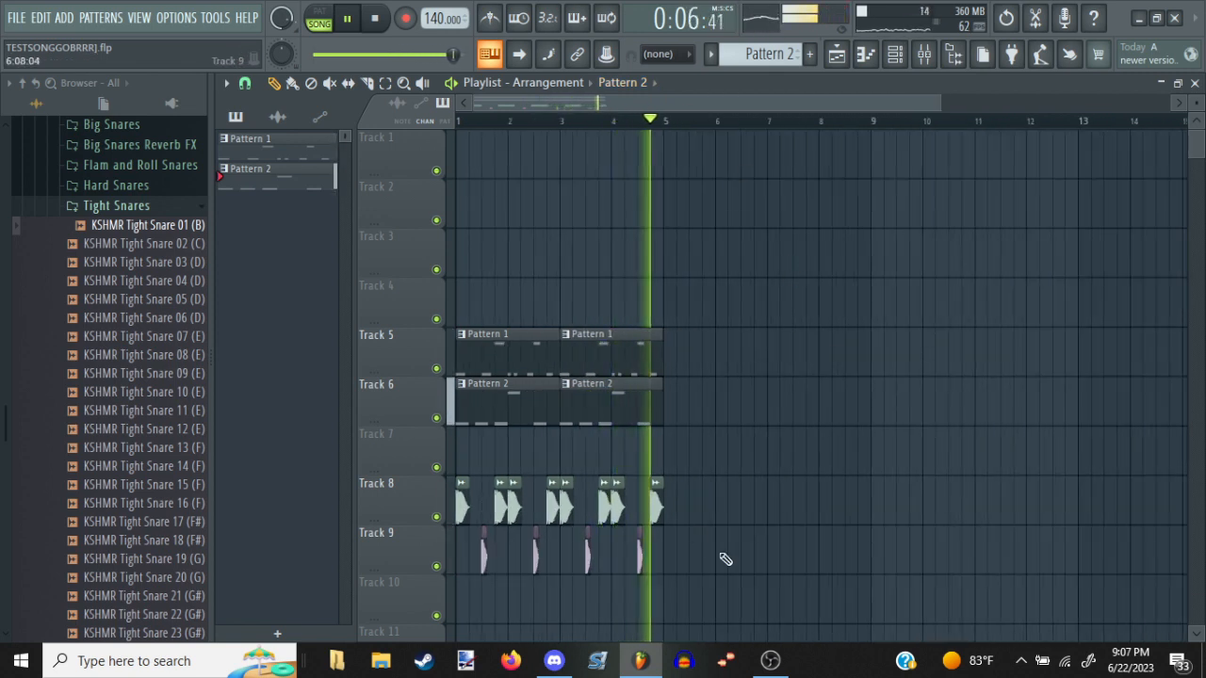
key("space")
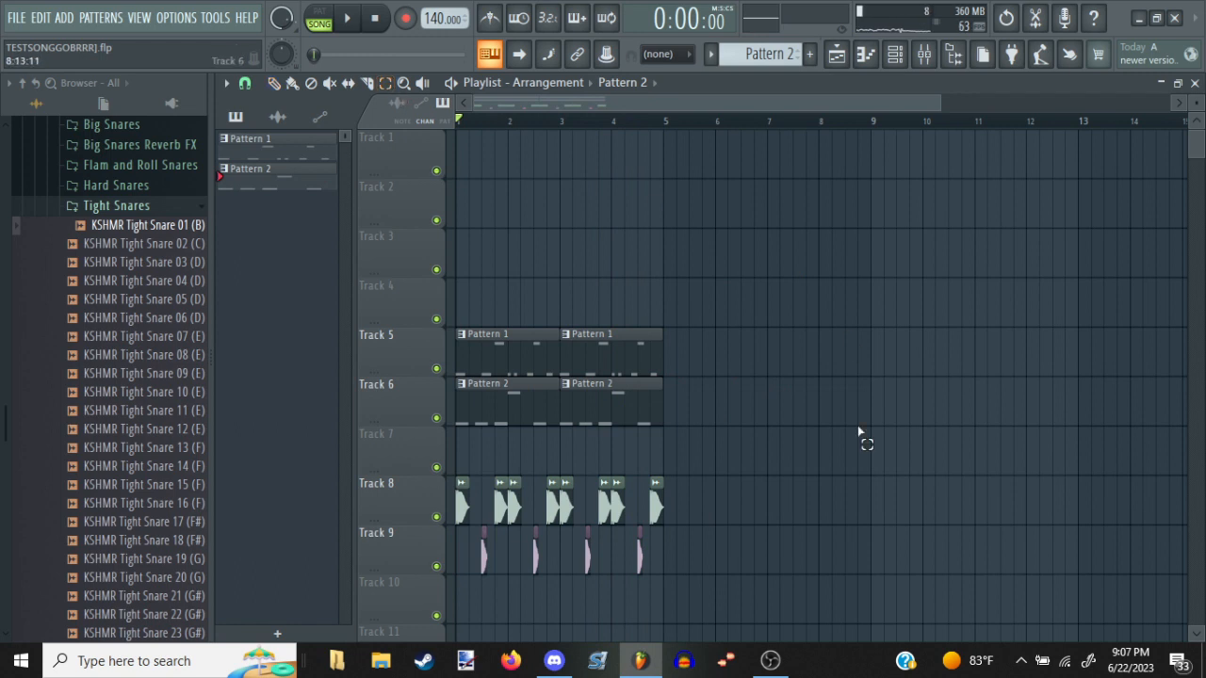
left_click_drag(774, 625, 455, 328)
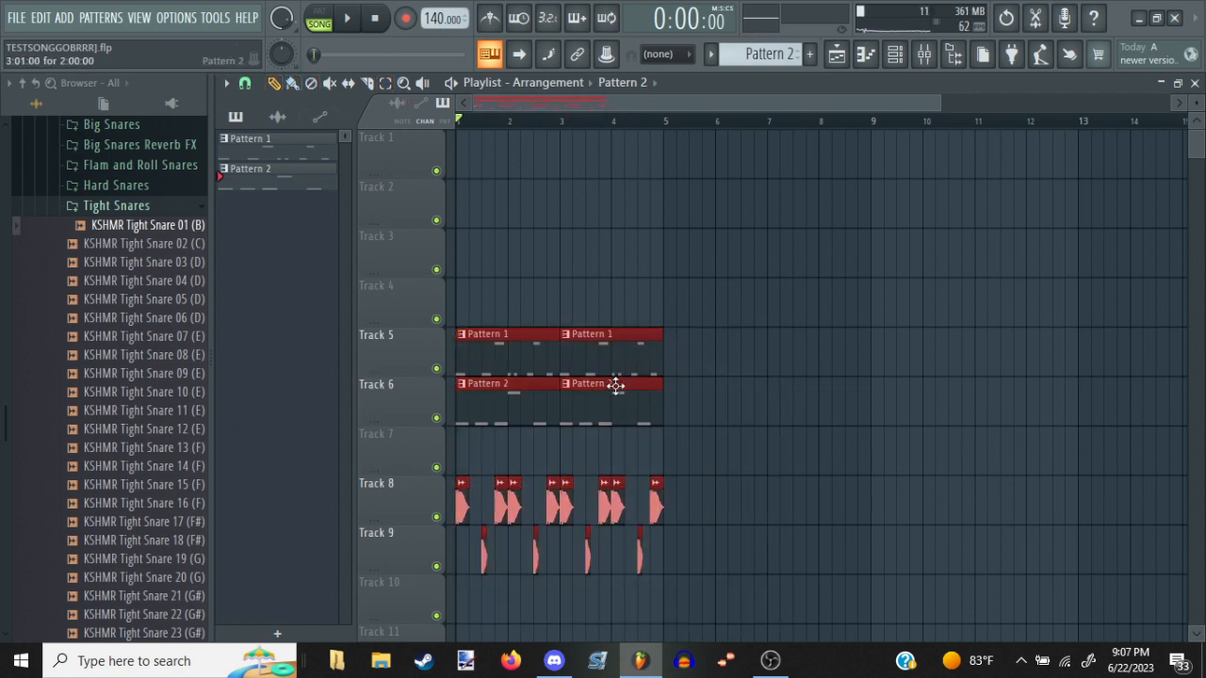
key("ctrl+b")
left_click(700, 274)
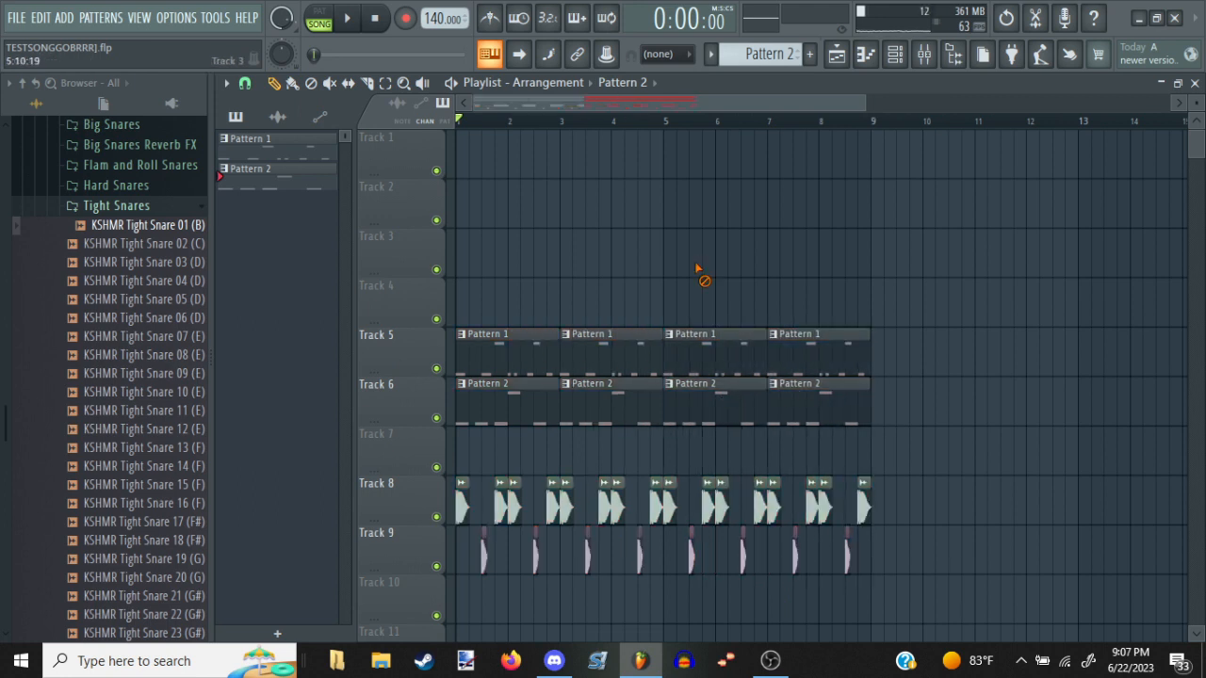
Audition the eight-bar arrangement and move all kick and snare clips down to Tracks 11 and 12
key("space")
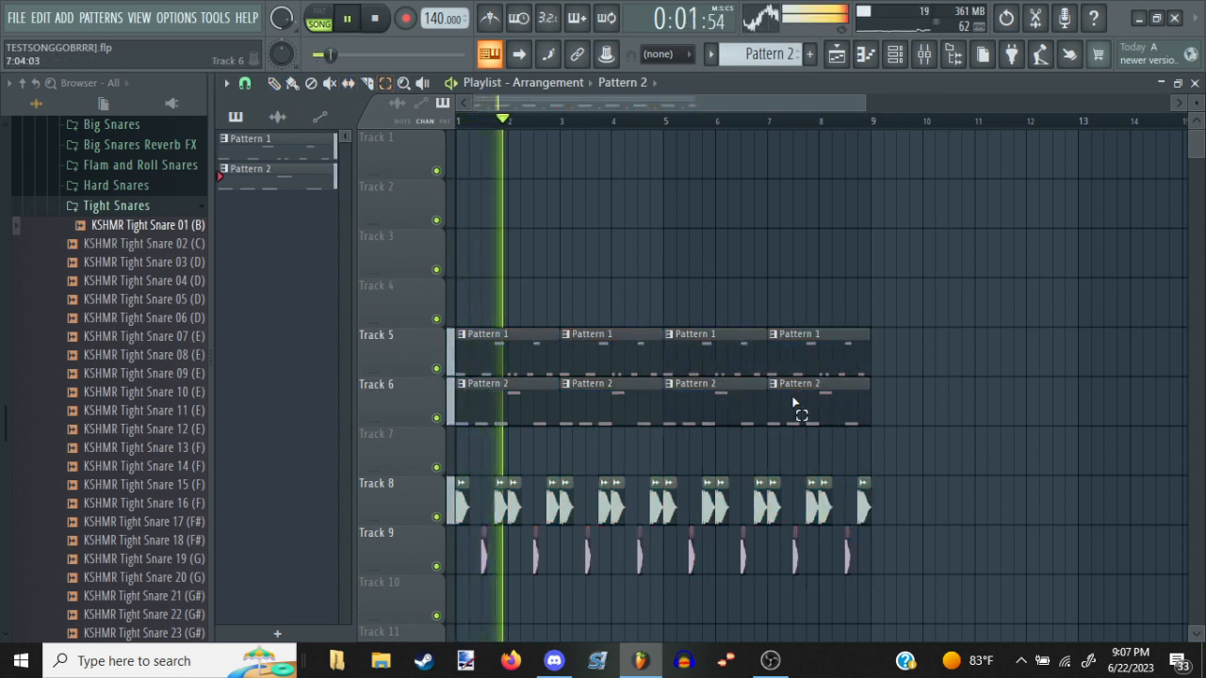
left_click_drag(890, 474, 452, 576)
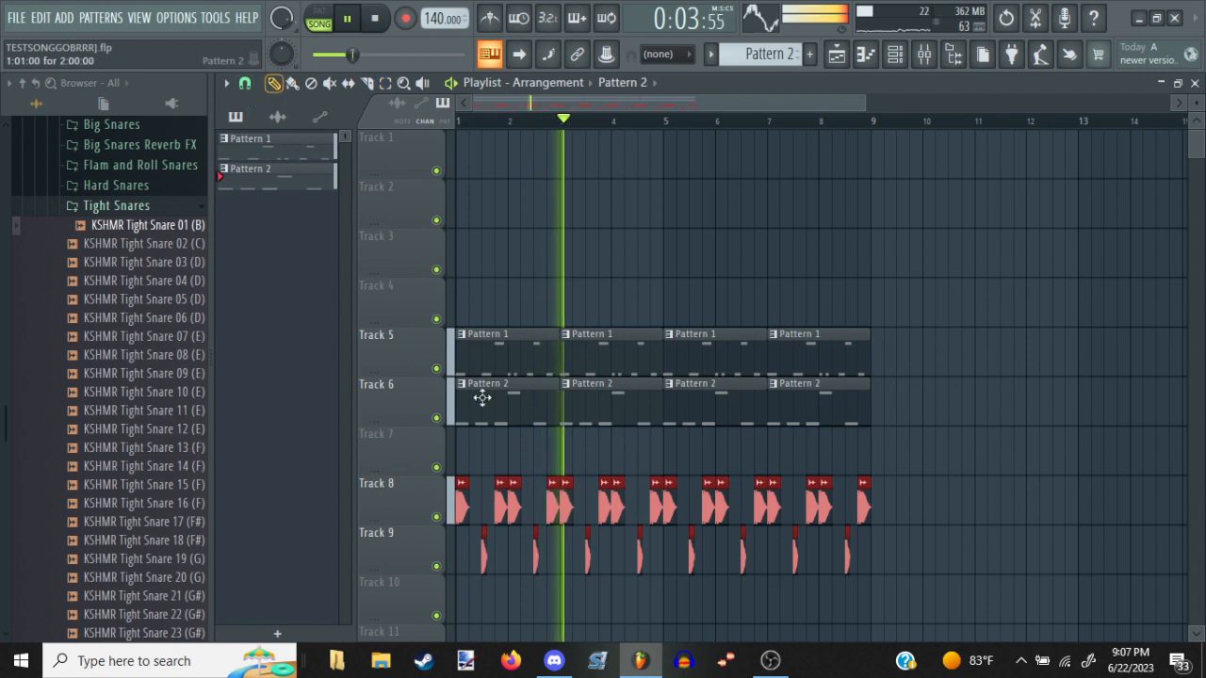
key("space")
left_click_drag(549, 507, 454, 525)
right_click(552, 458)
scroll(695, 493, "down", 2)
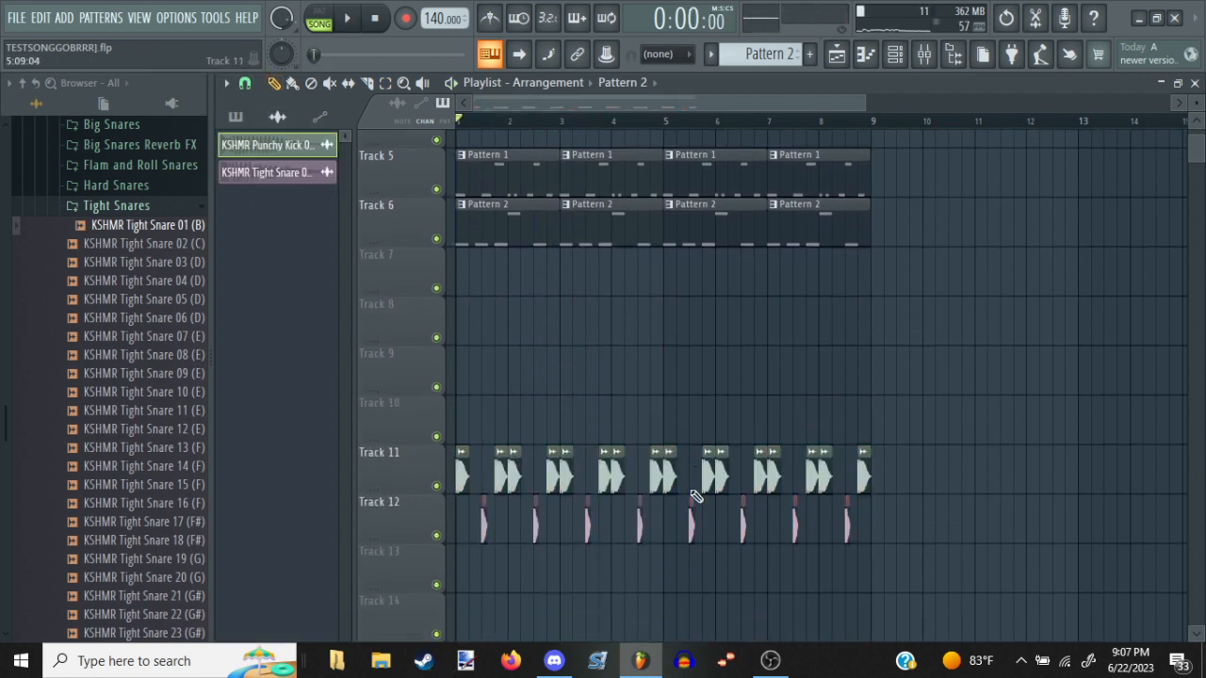
scroll(123, 337, "up", 5)
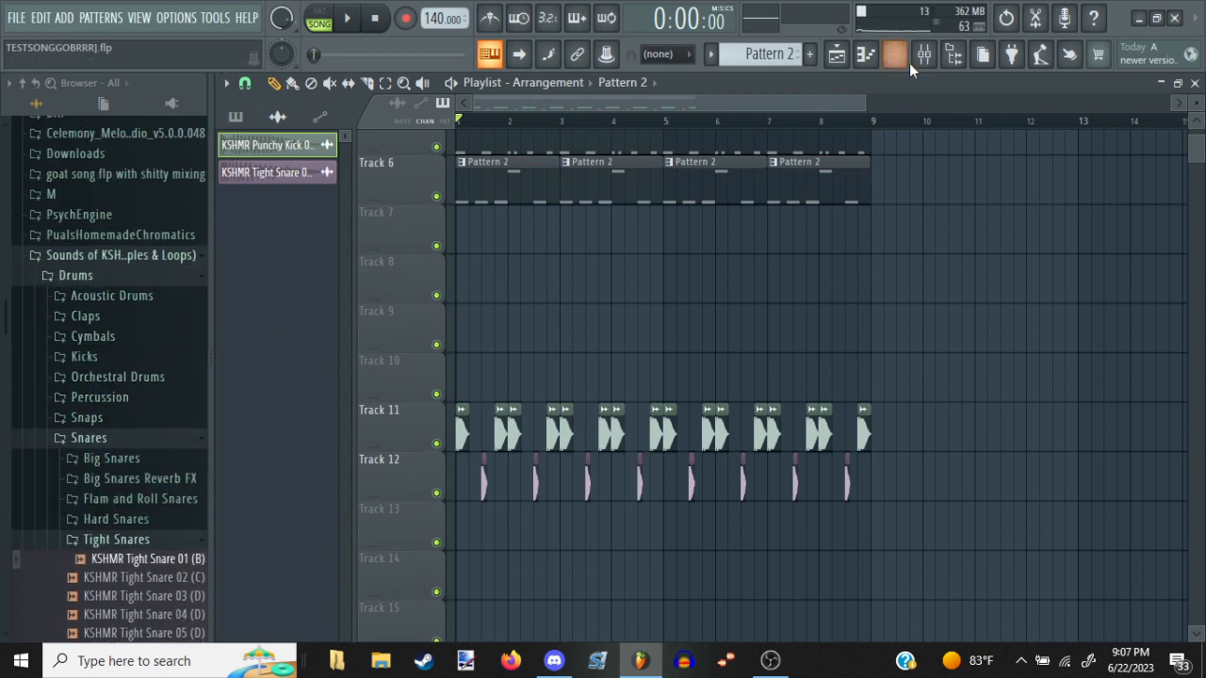
scroll(667, 347, "up", 2)
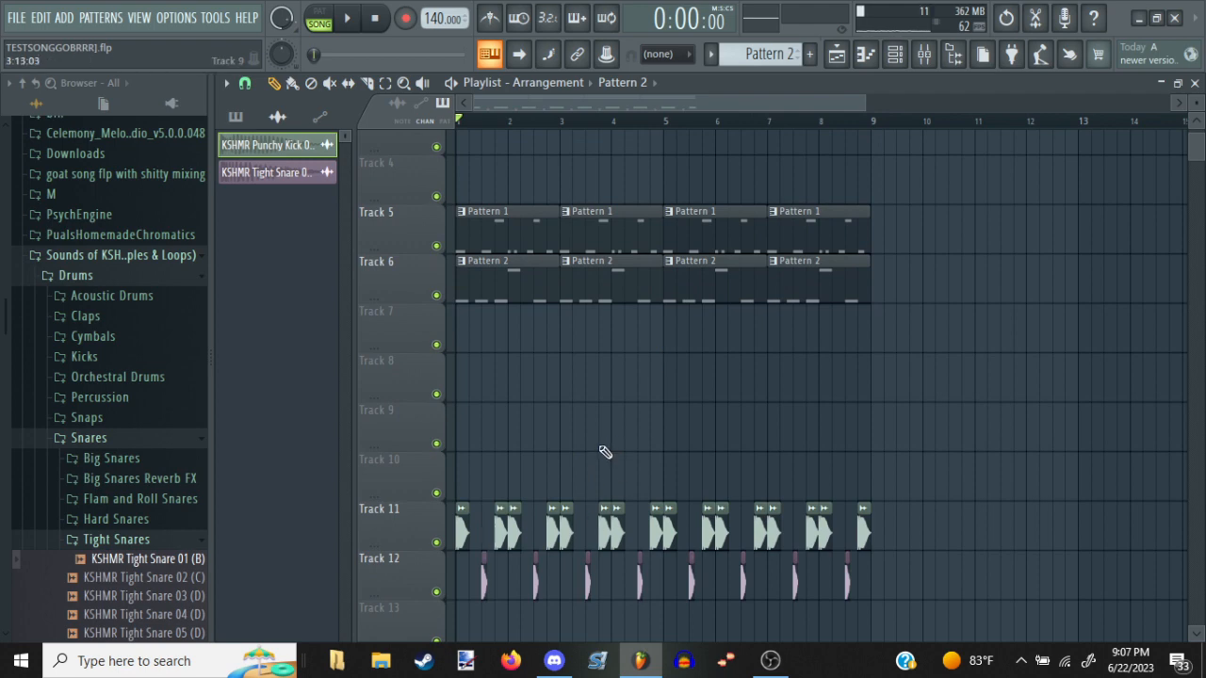
left_click(923, 54)
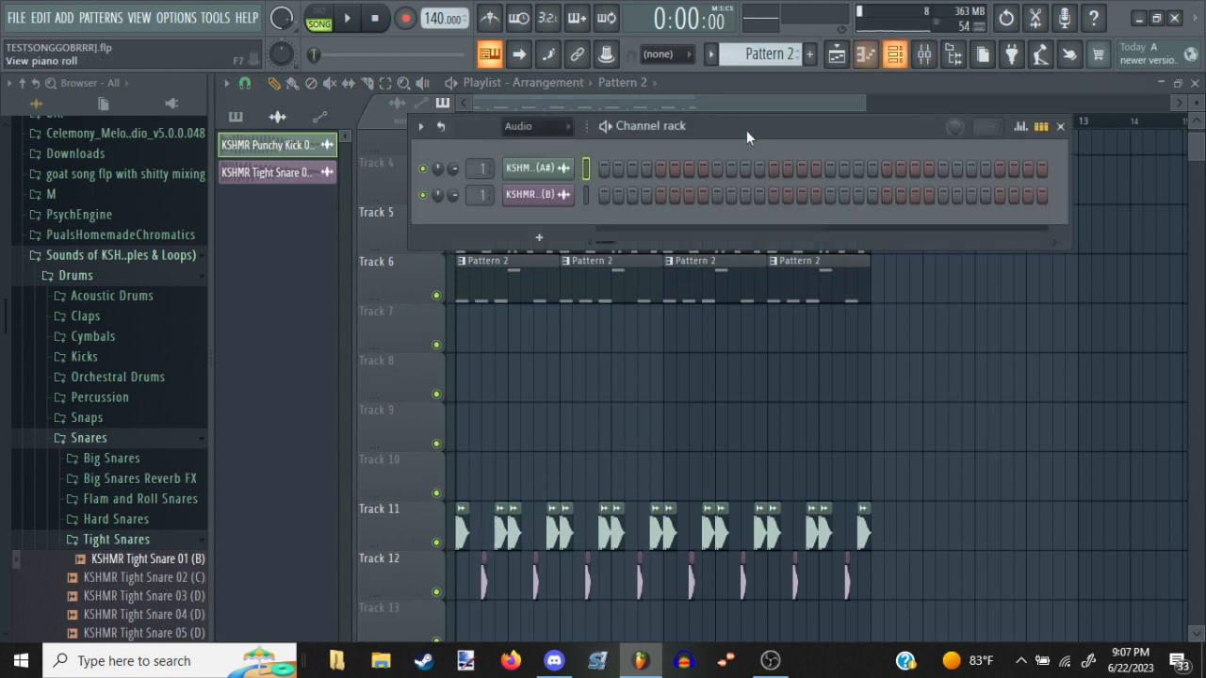
left_click(538, 237)
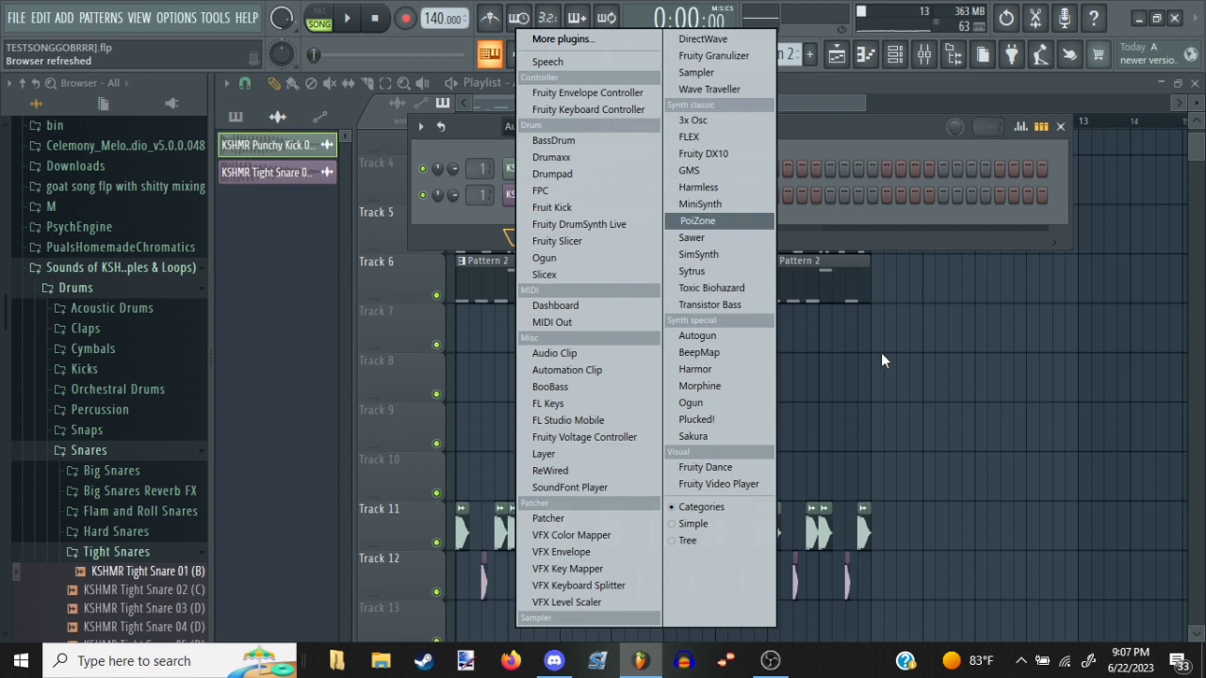
left_click(917, 360)
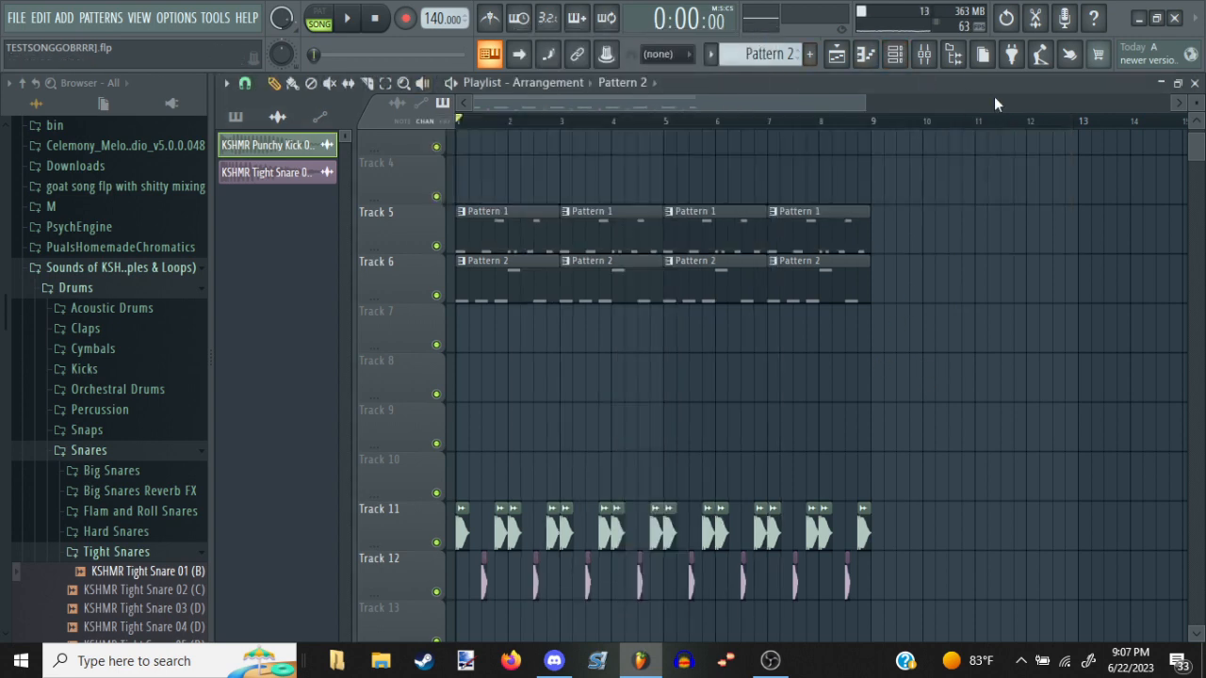
Add a new FLEX instrument channel to the channel rack
left_click(897, 56)
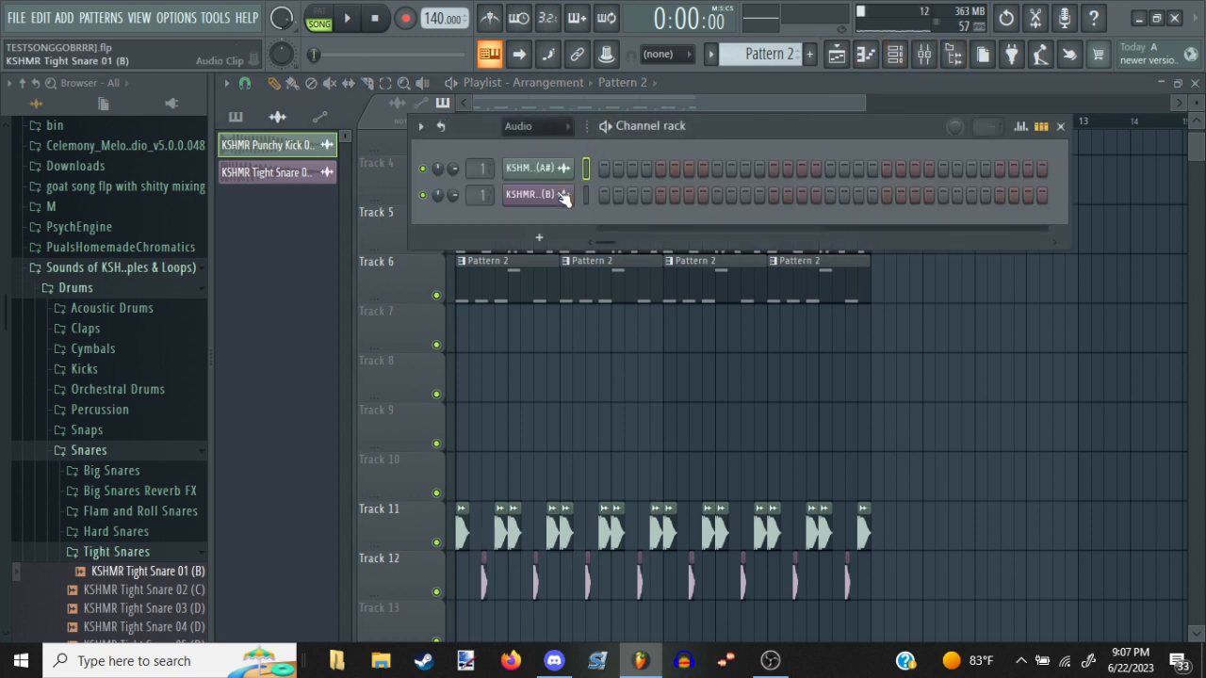
left_click(540, 239)
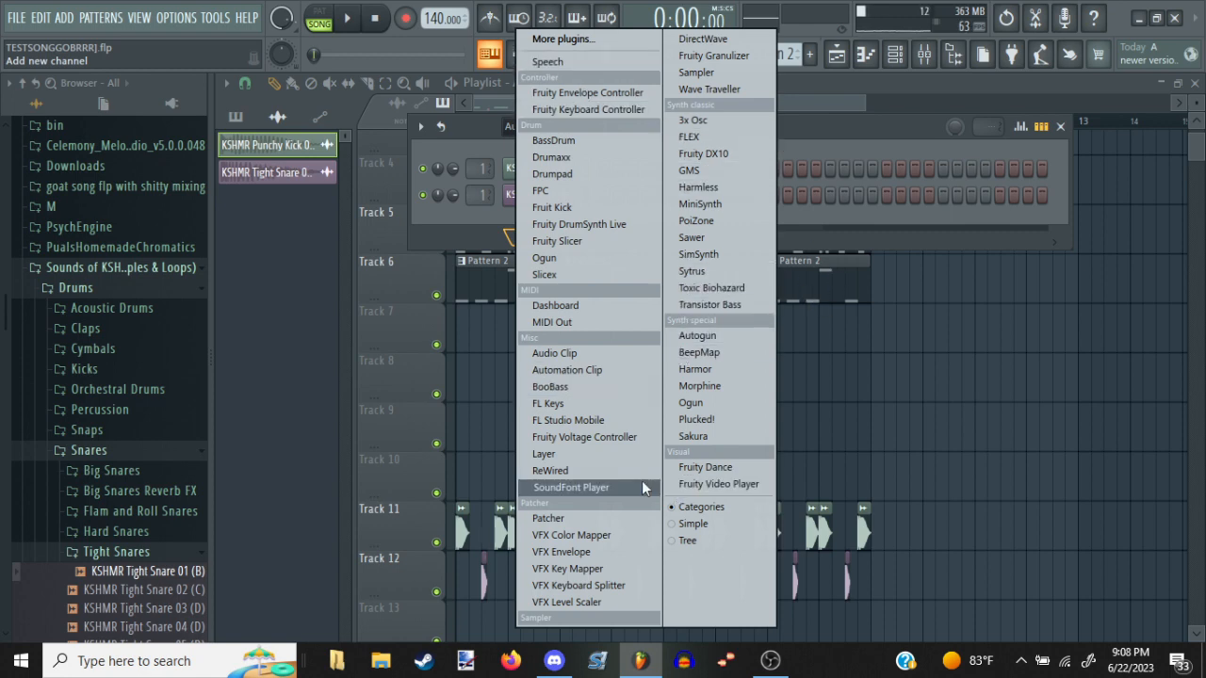
left_click(688, 138)
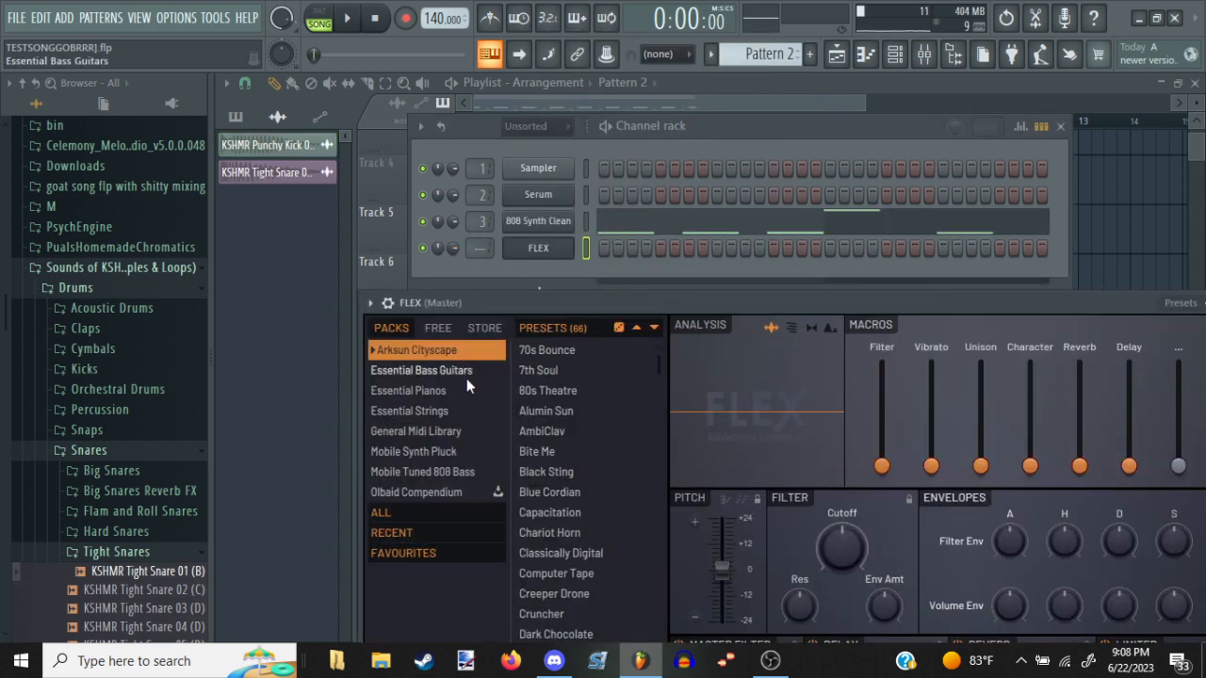
Try the Grand Piano preset from FLEX's Essential Pianos pack
left_click(459, 384)
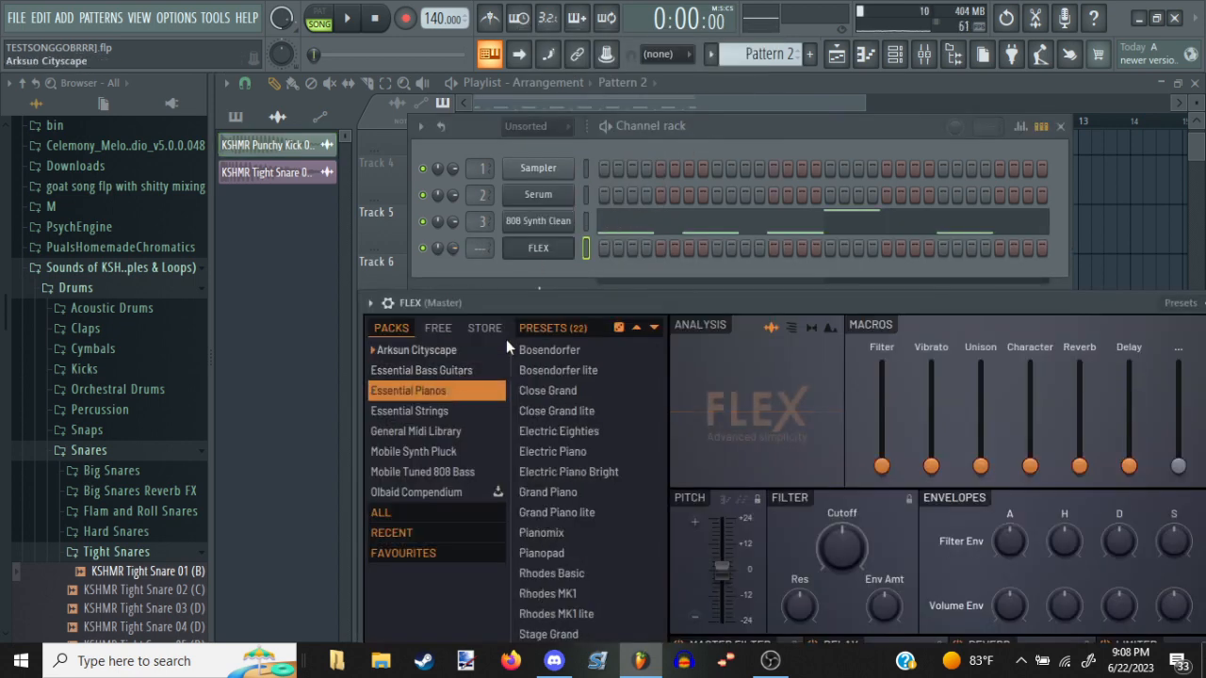
left_click_drag(503, 299, 507, 123)
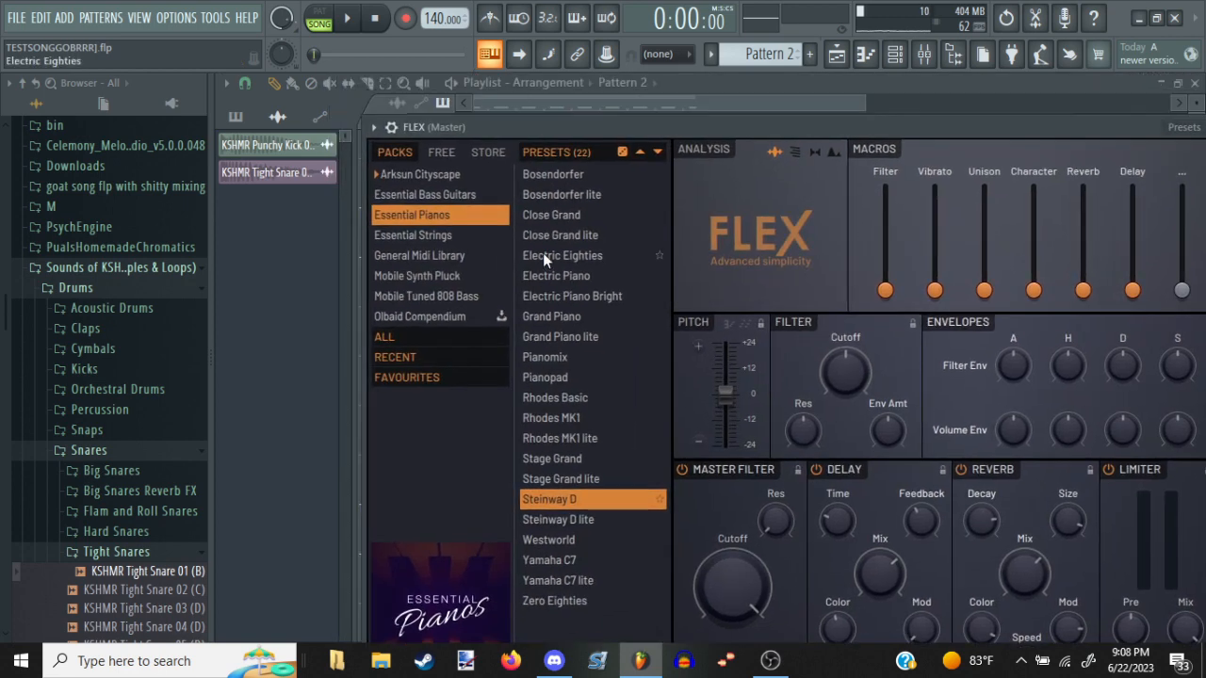
left_click(585, 314)
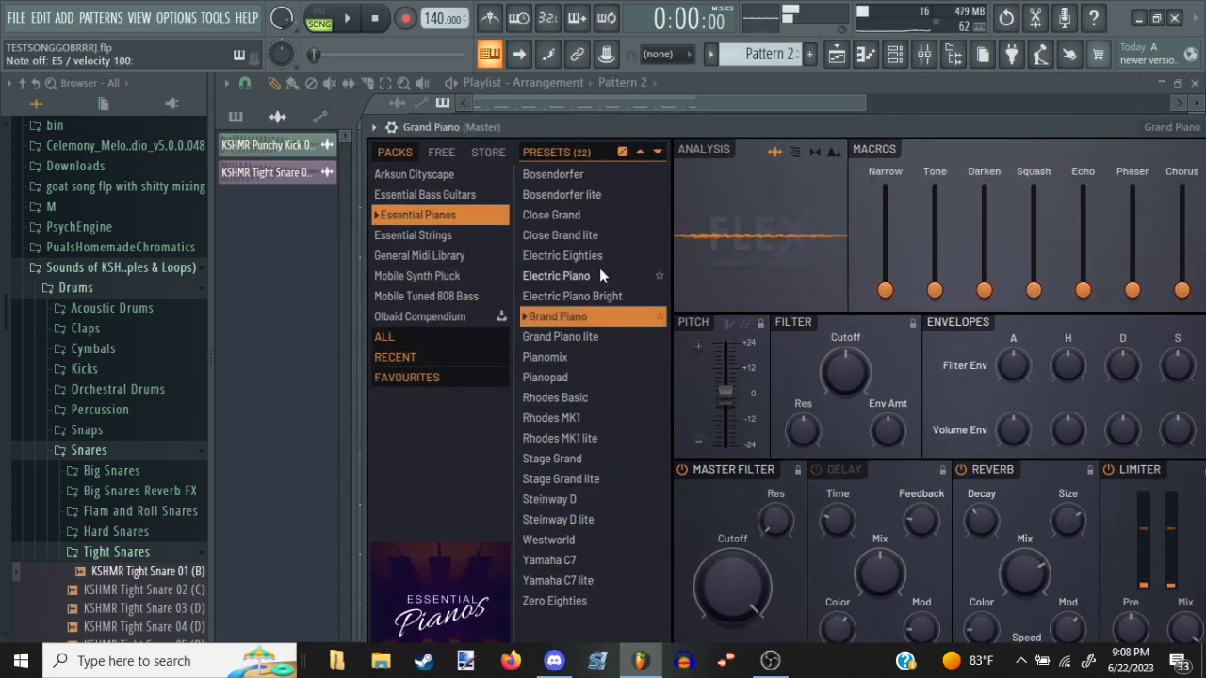
Load the All Strings Sustain preset from the Essential Strings pack, then check the Discord stream and return to FL Studio
left_click(445, 236)
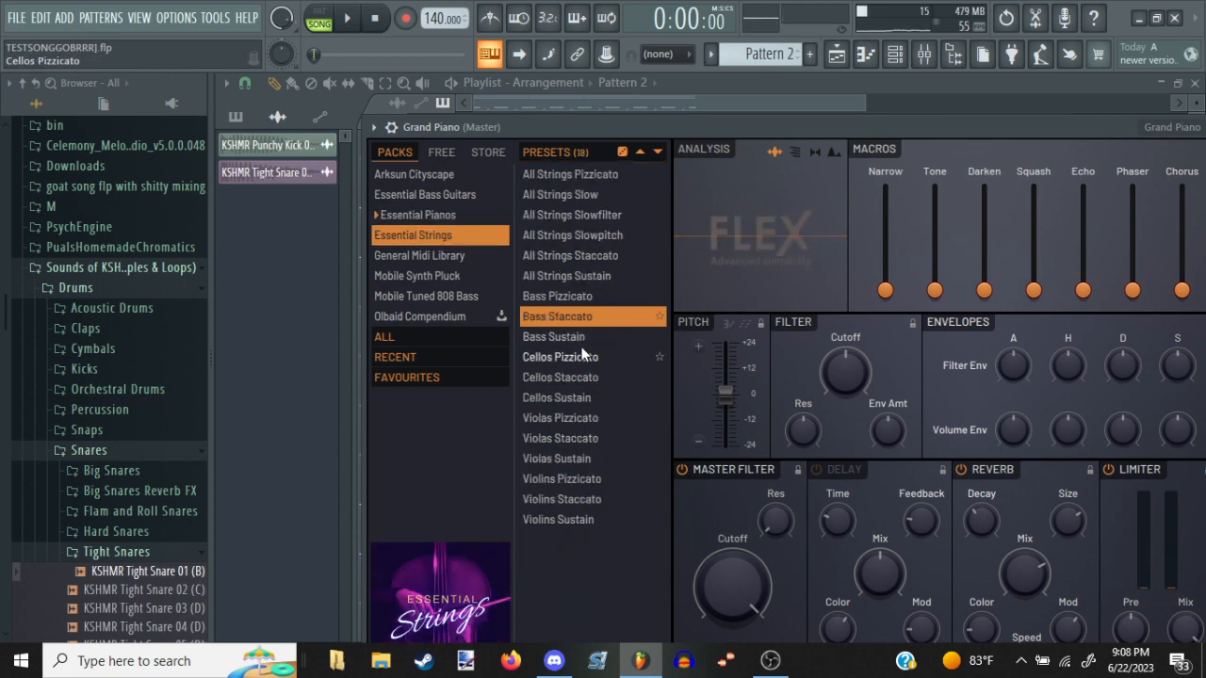
left_click(598, 276)
left_click(554, 661)
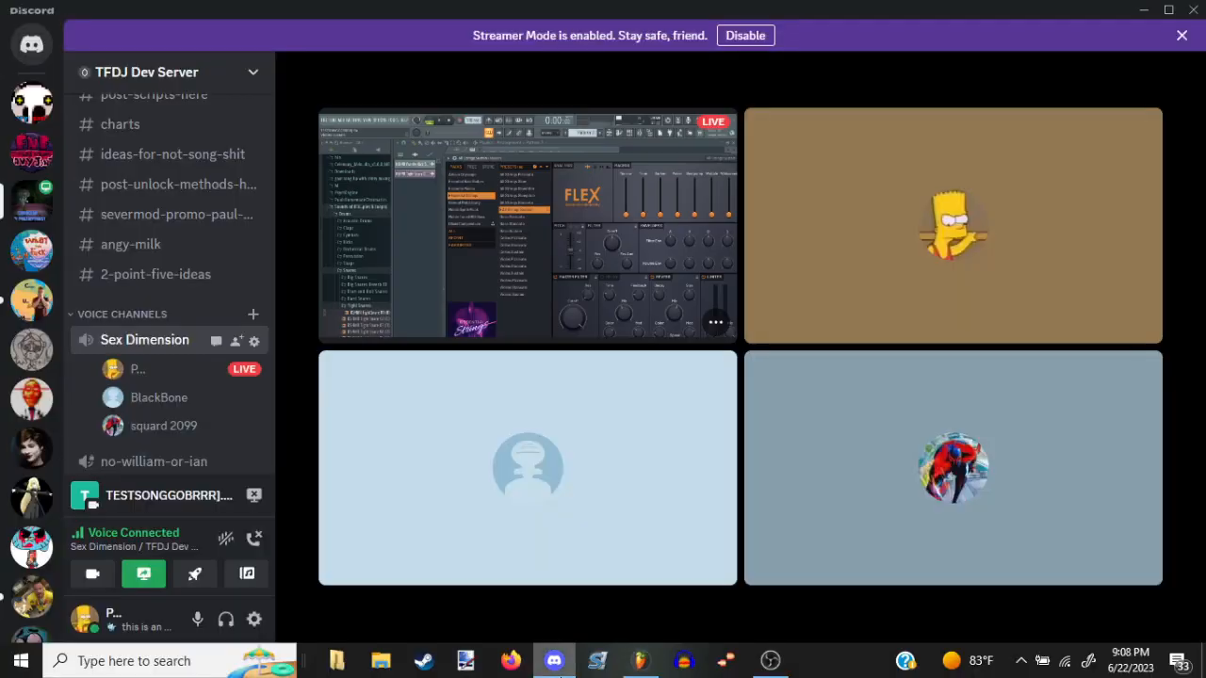
left_click(556, 664)
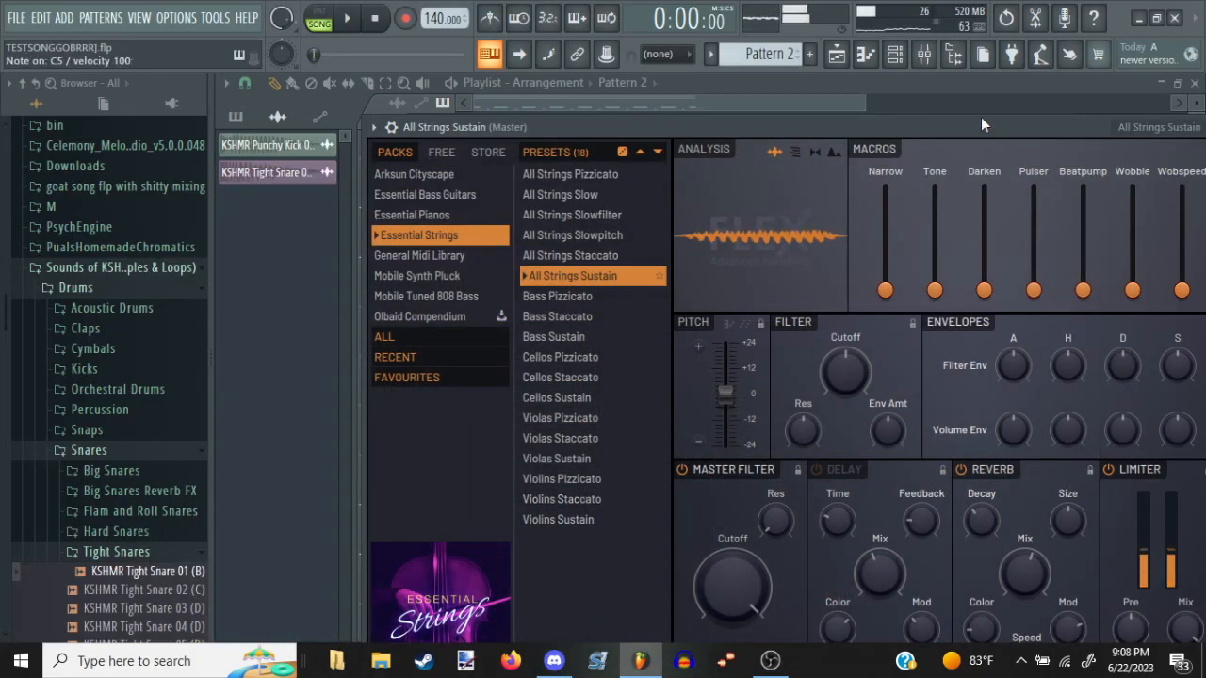
Route the All Strings Sustain channel to mixer track 4 and close the FLEX window
left_click_drag(985, 131, 820, 106)
left_click_drag(1059, 355, 1057, 411)
key("Escape")
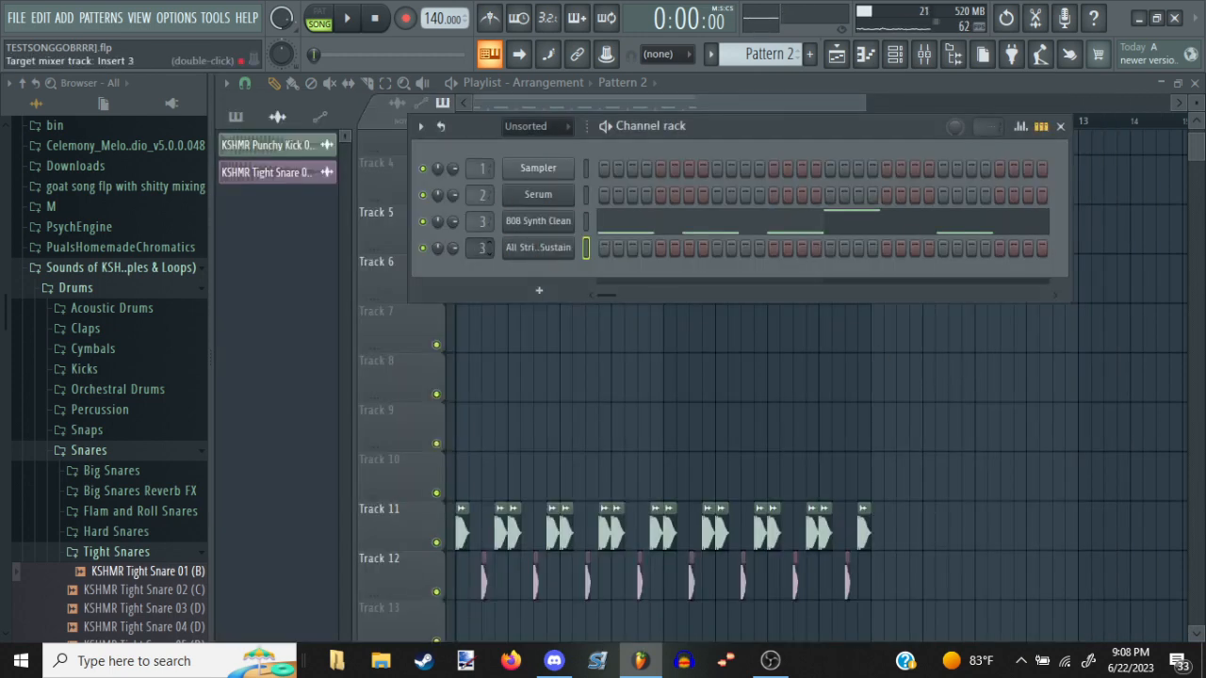
Add Soundgoodizer to the first effect slot of Insert 4, turn its amount fully up, and audition the strings
left_click(924, 53)
left_click(1119, 148)
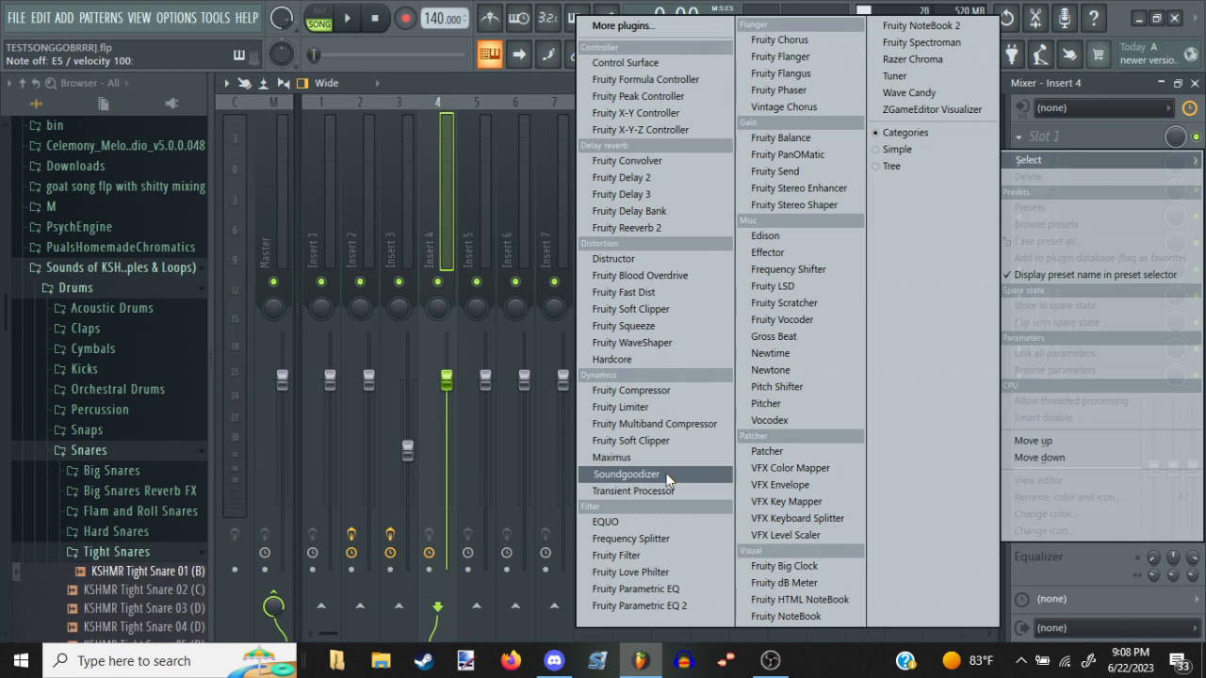
left_click(666, 481)
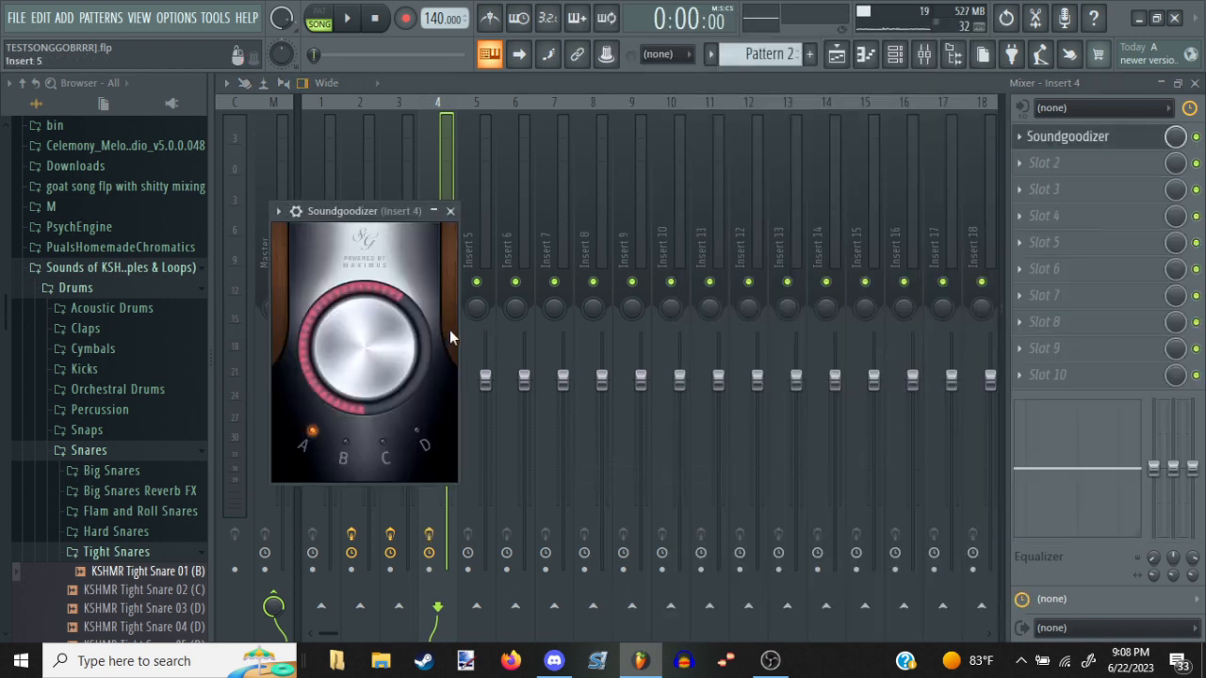
left_click_drag(341, 288, 624, 134)
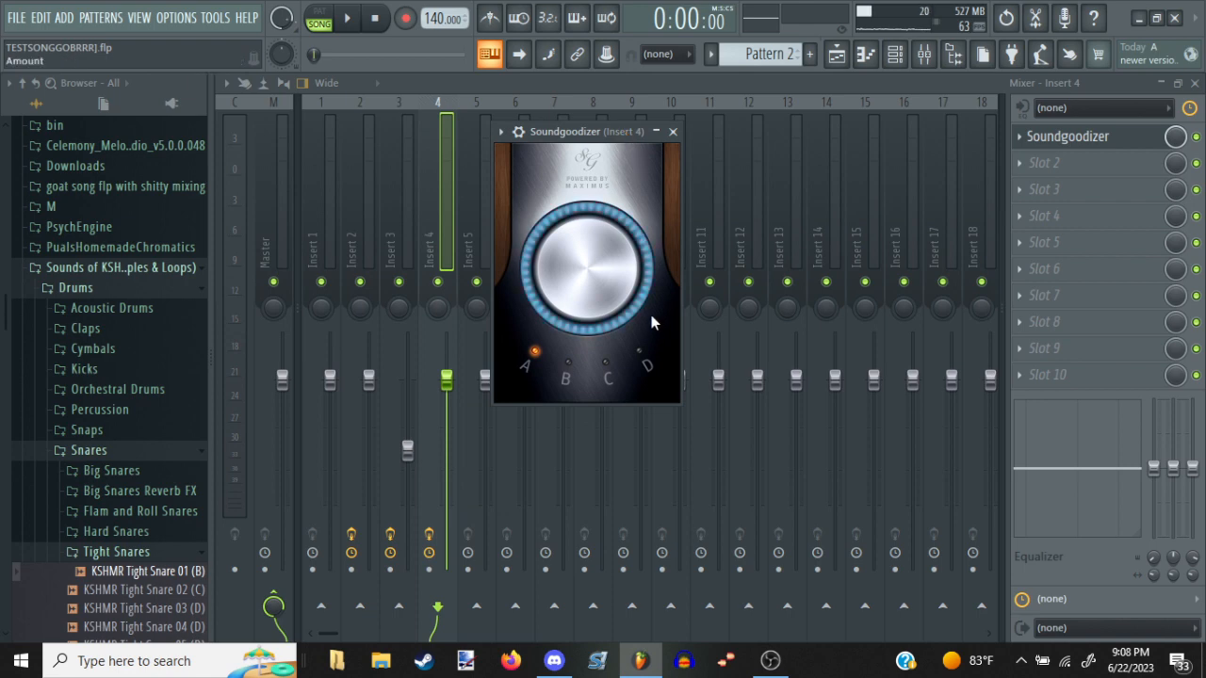
key("q")
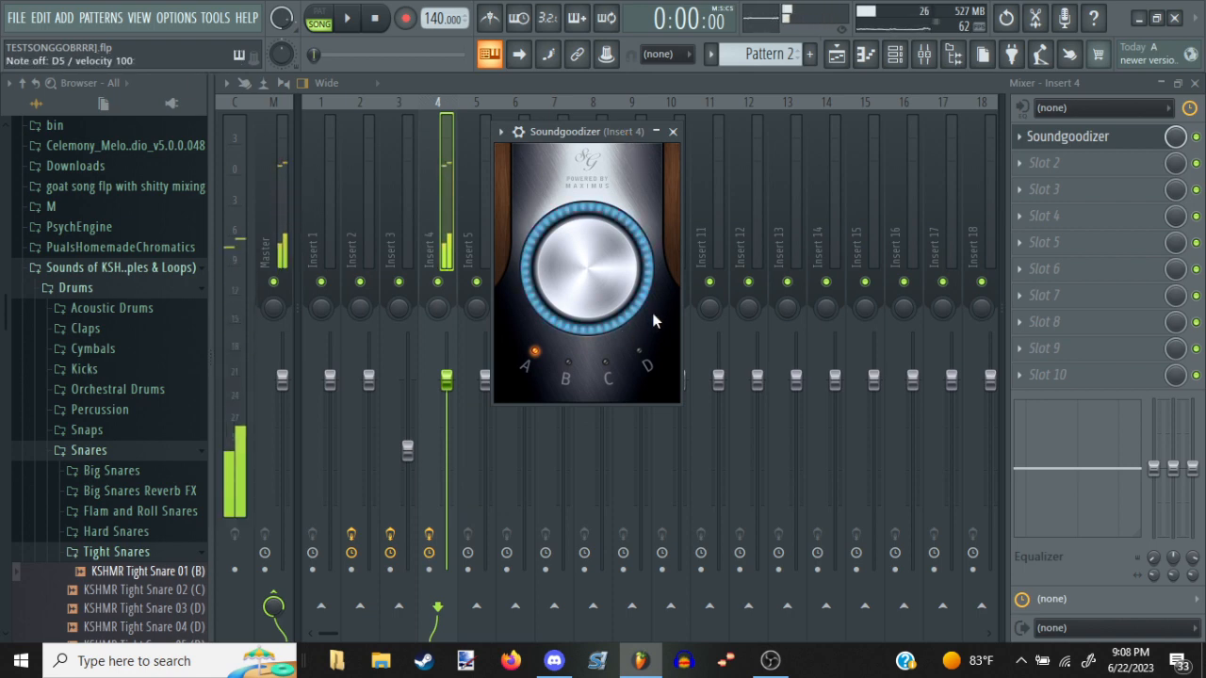
key("q")
Add Fruity Chorus to slot 2 of Insert 4 and audition the strings through it
left_click(1044, 163)
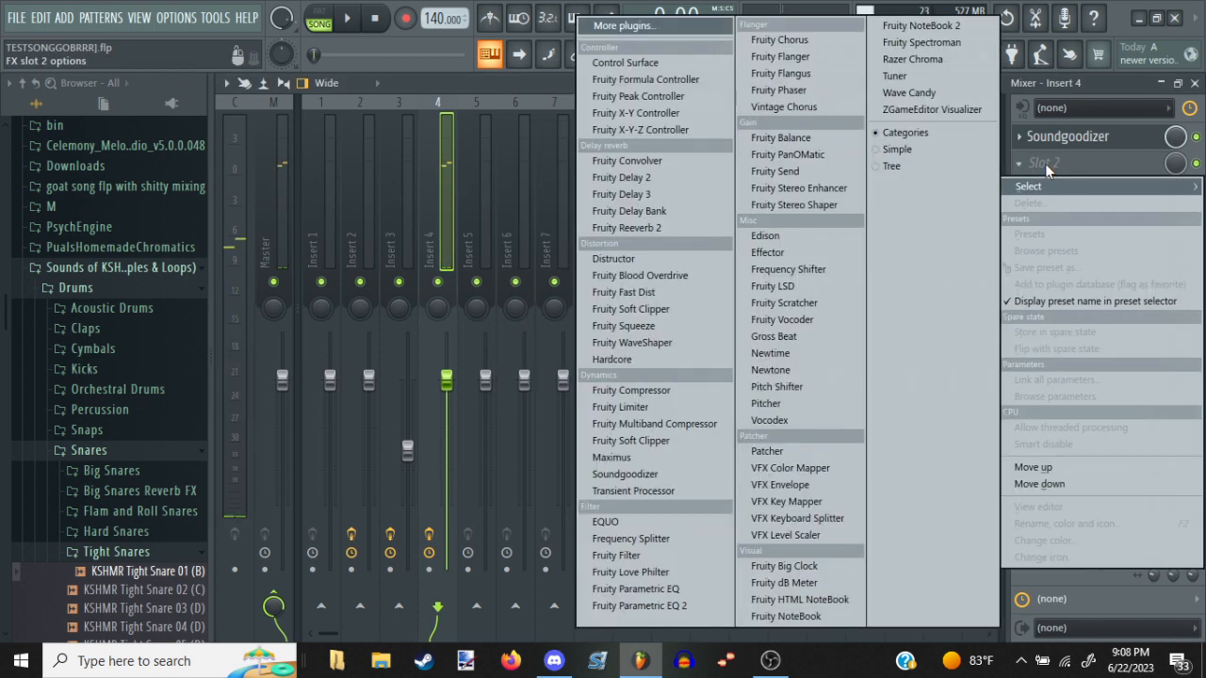
left_click(836, 47)
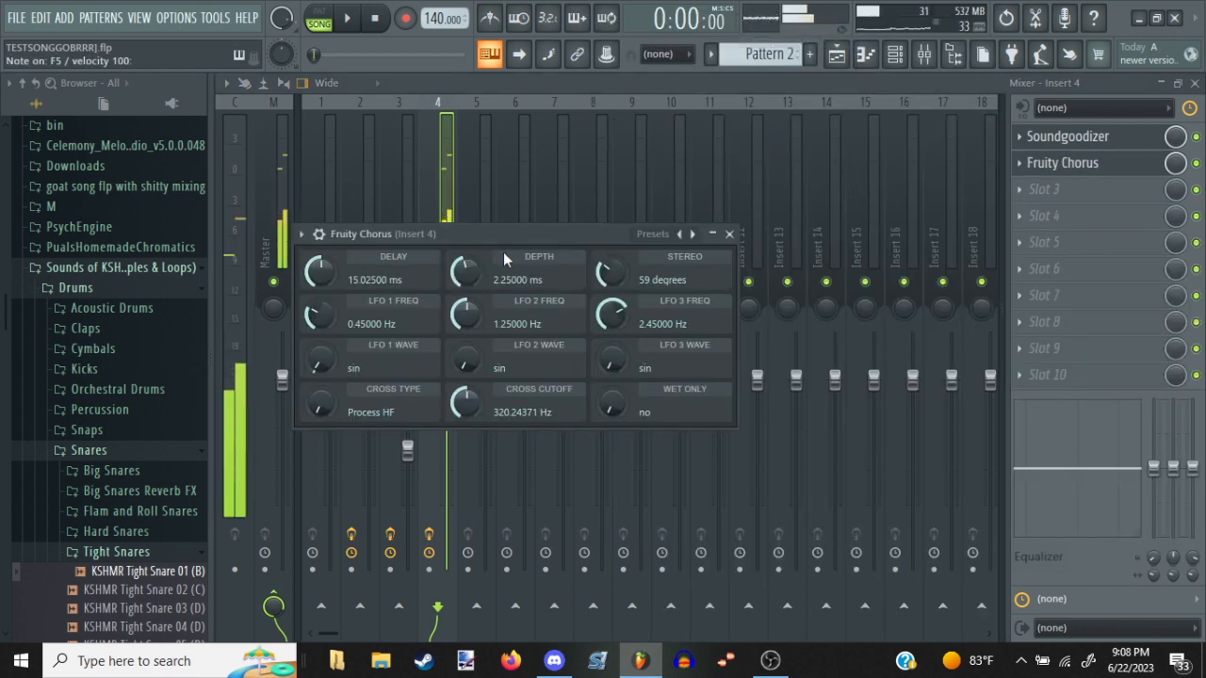
scroll(502, 218, "down", 3)
left_click(454, 183)
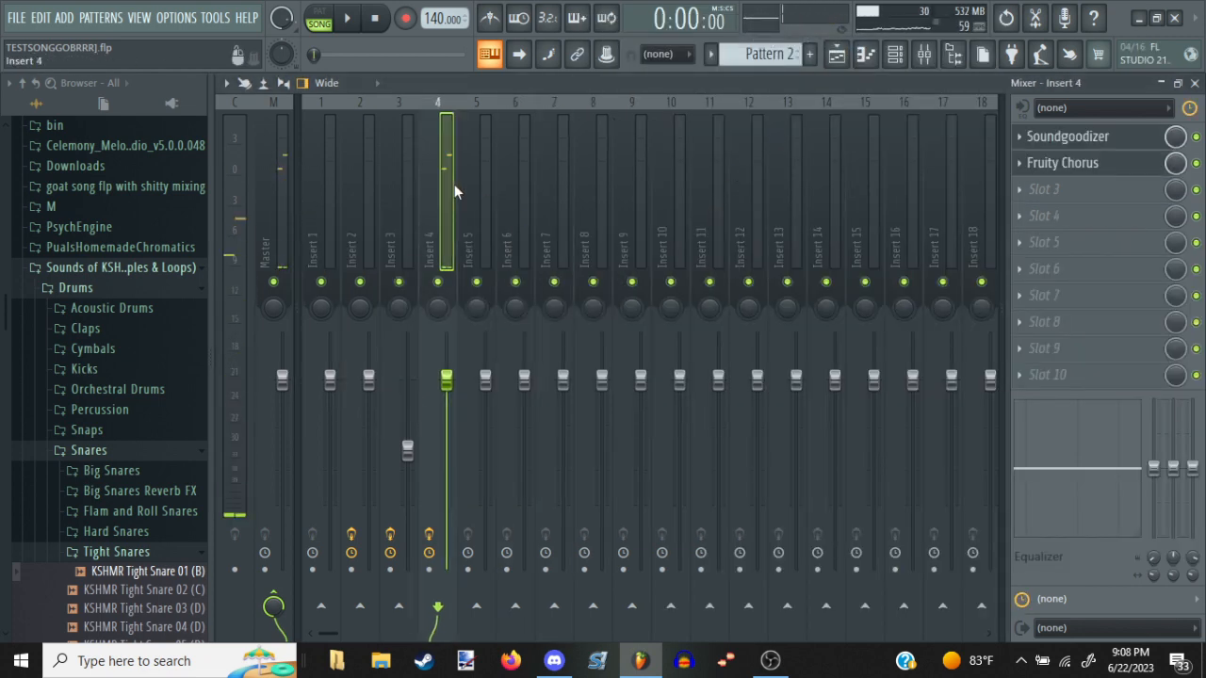
Load the Fat Clean preset in Fruity Chorus, audition the strings, and close the effect window
left_click(1023, 163)
left_click(1089, 166)
left_click(1053, 166)
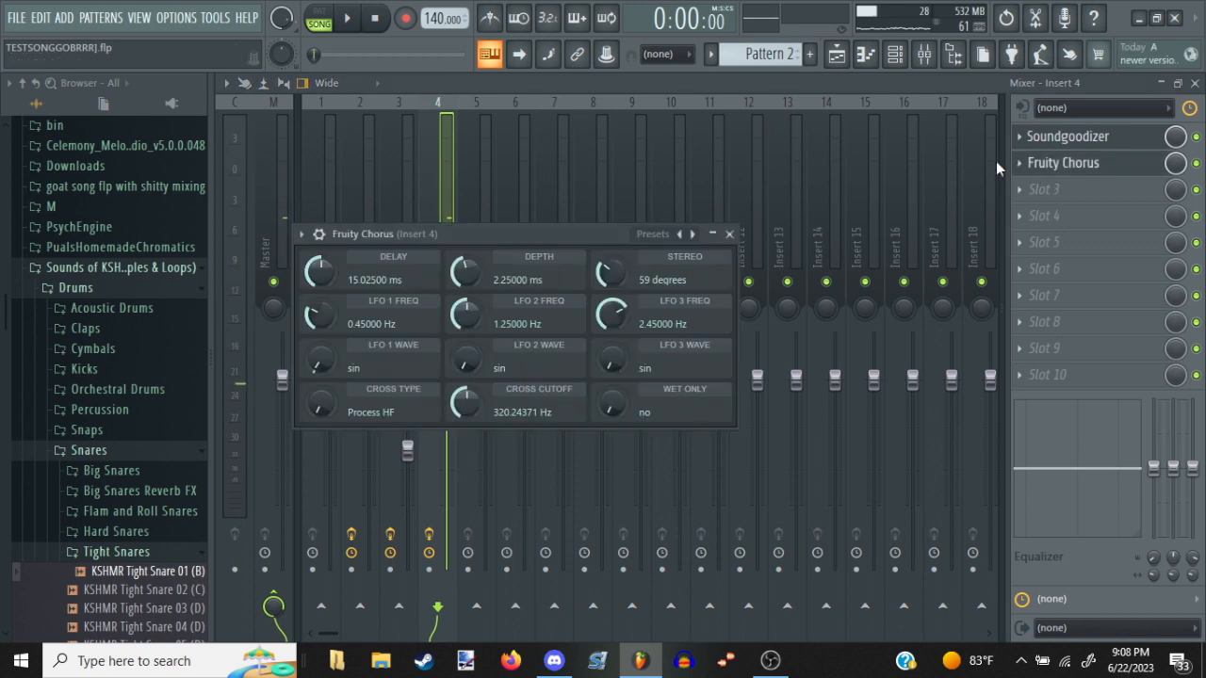
left_click(652, 235)
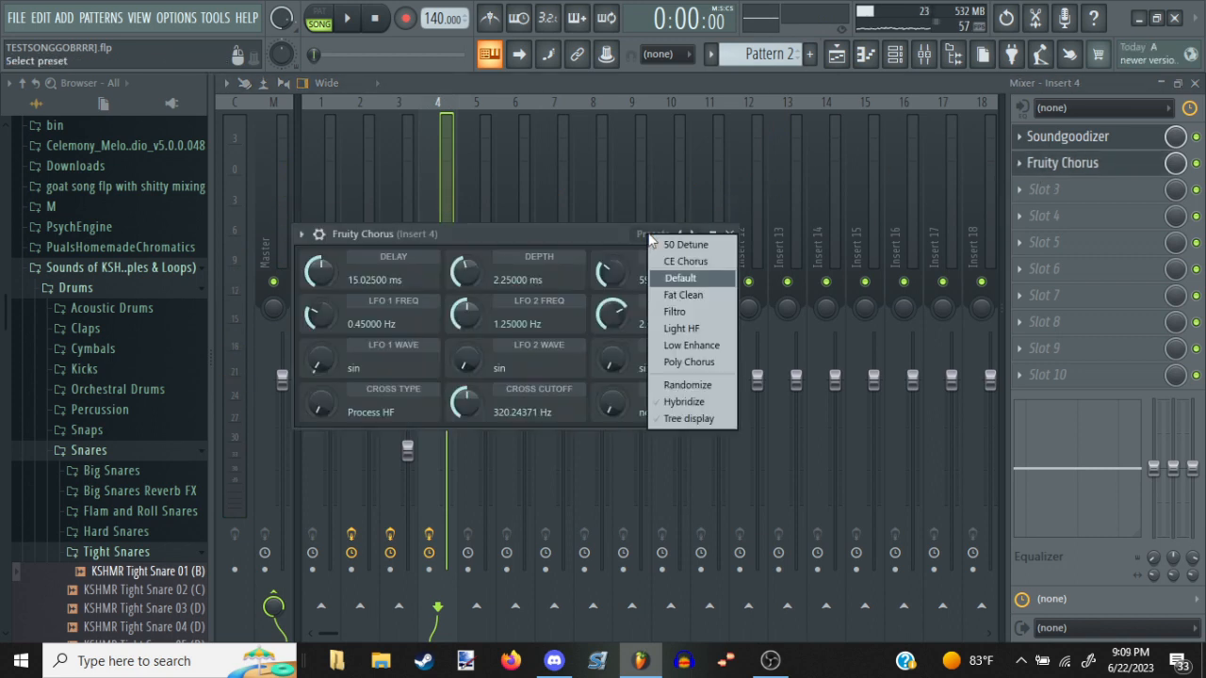
left_click(710, 294)
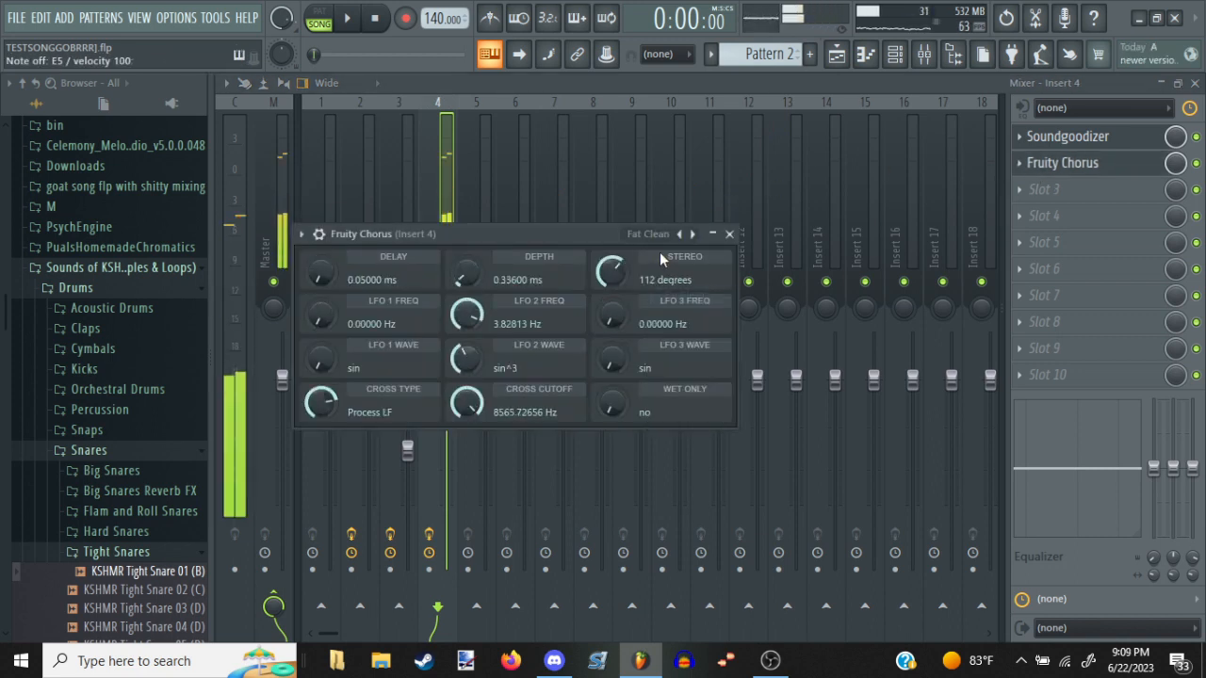
key("Escape")
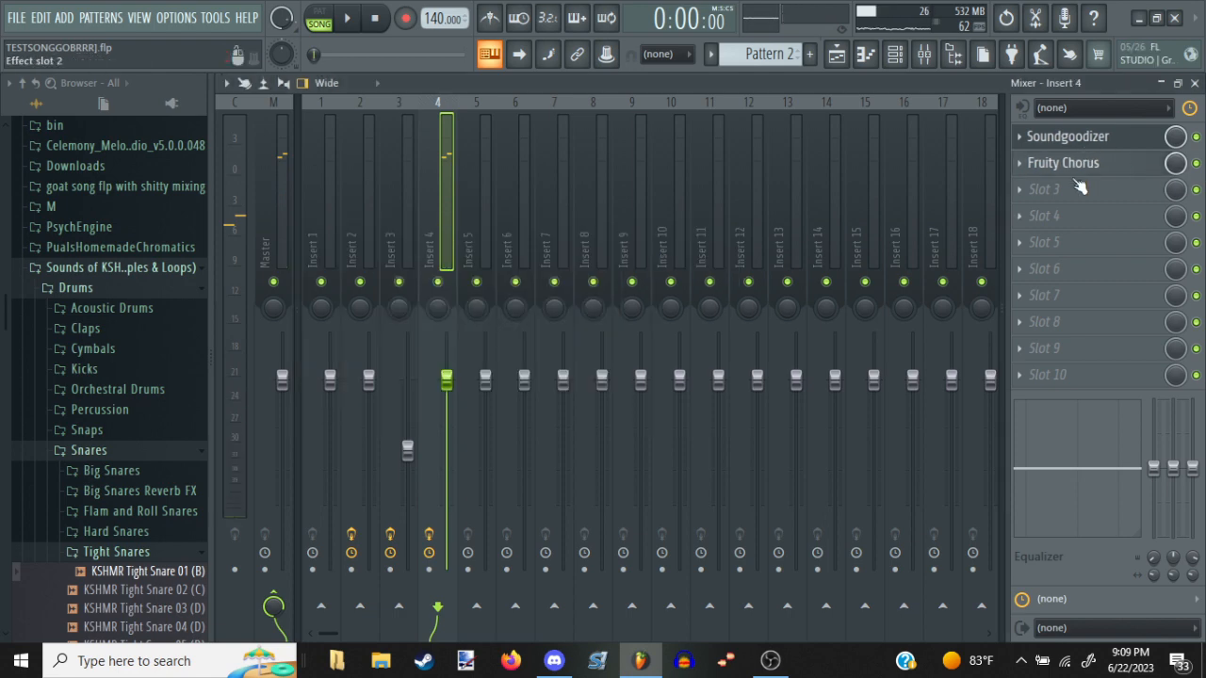
Add Fruity Reeverb 2 to slot 3 of Insert 4 and load its Default preset
left_click(1080, 187)
left_click(705, 226)
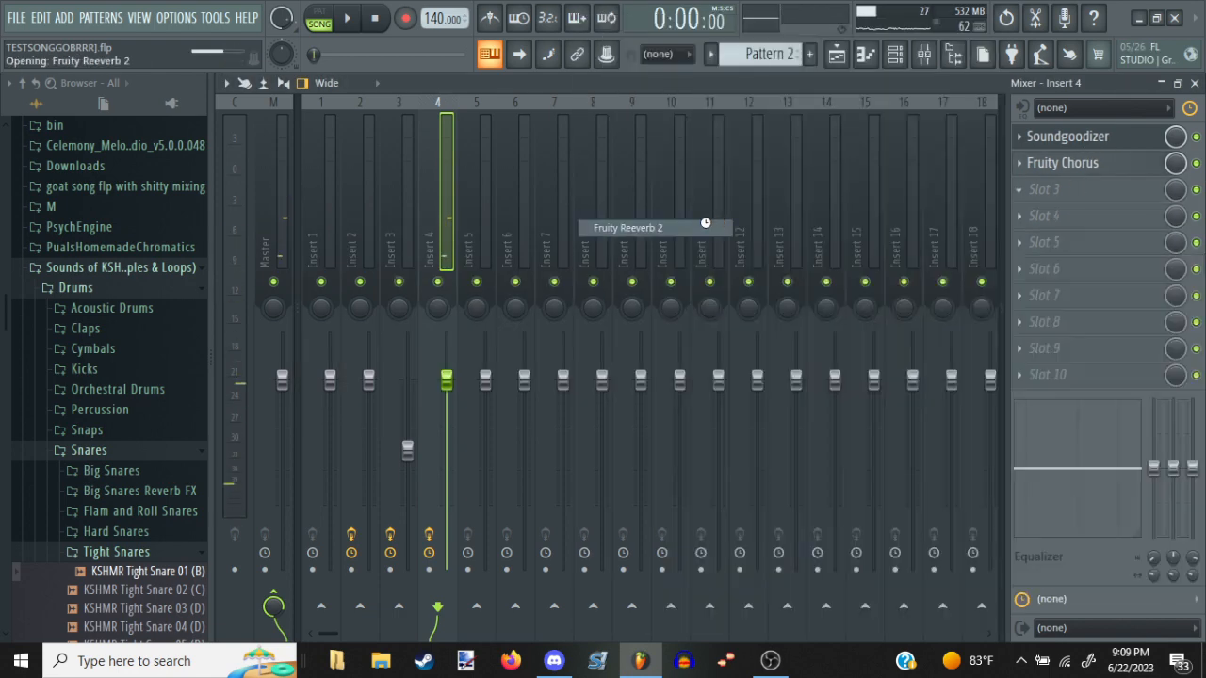
left_click(701, 256)
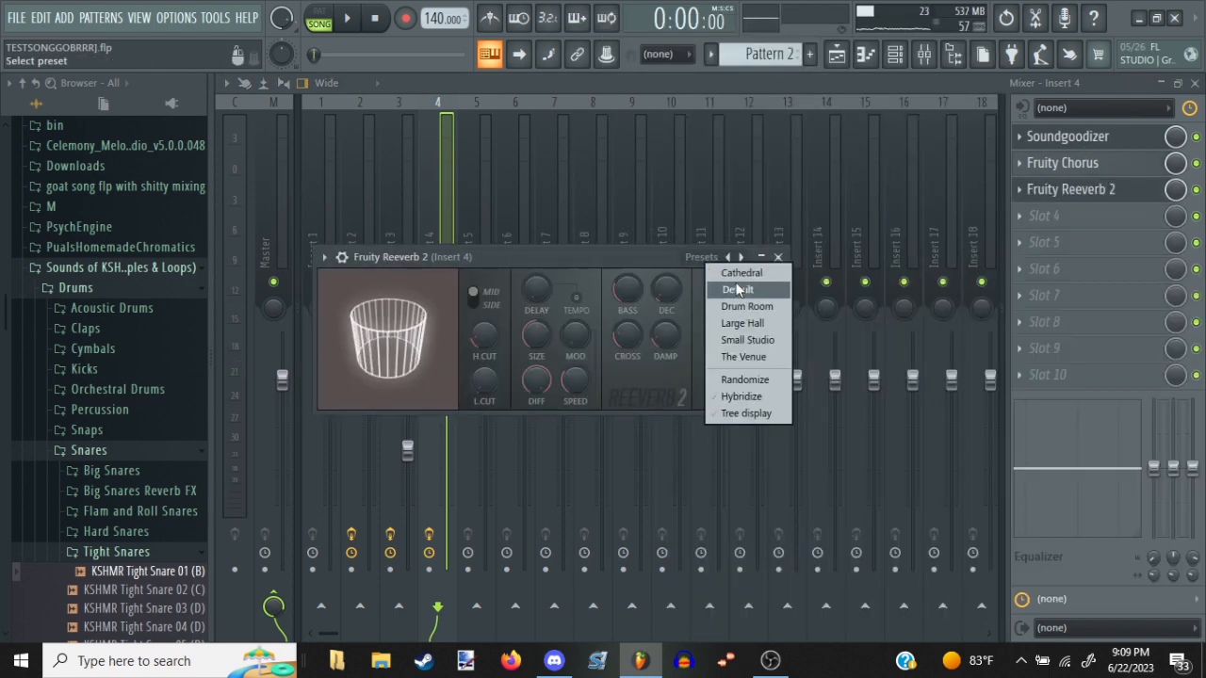
left_click(737, 289)
Add Fruity Delay 3 to slot 4 of Insert 4 and lower its mix level to about 11%
left_click(1125, 215)
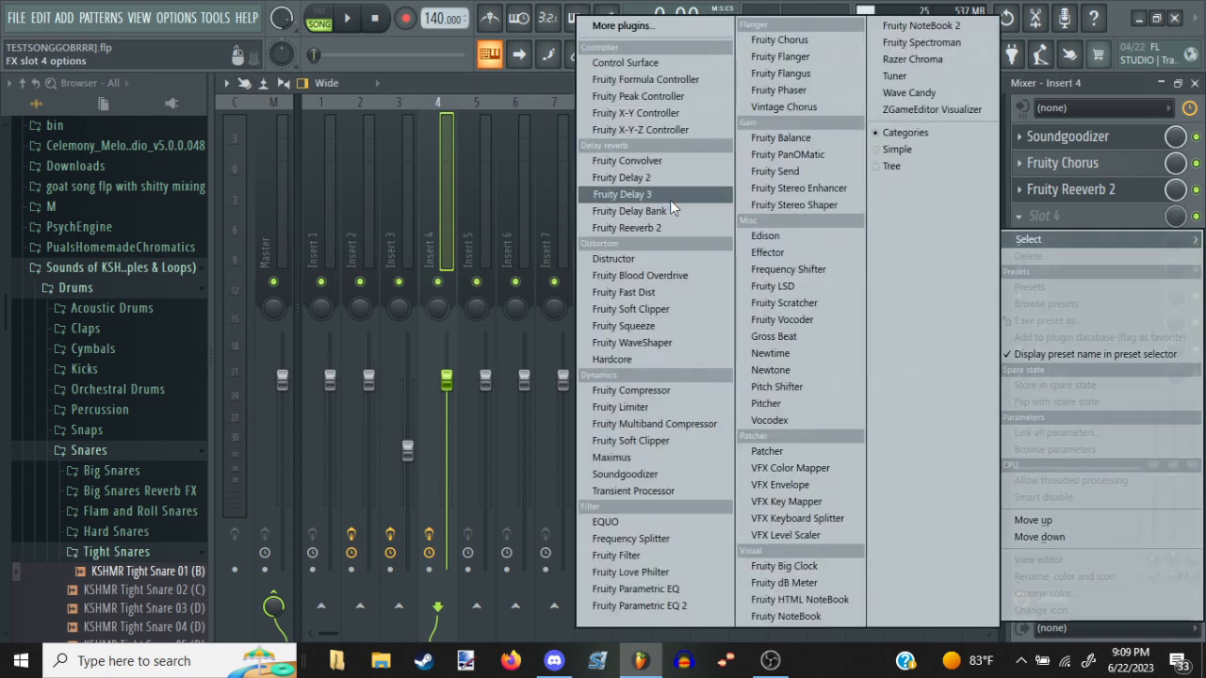
left_click(669, 196)
left_click_drag(1172, 215, 1172, 274)
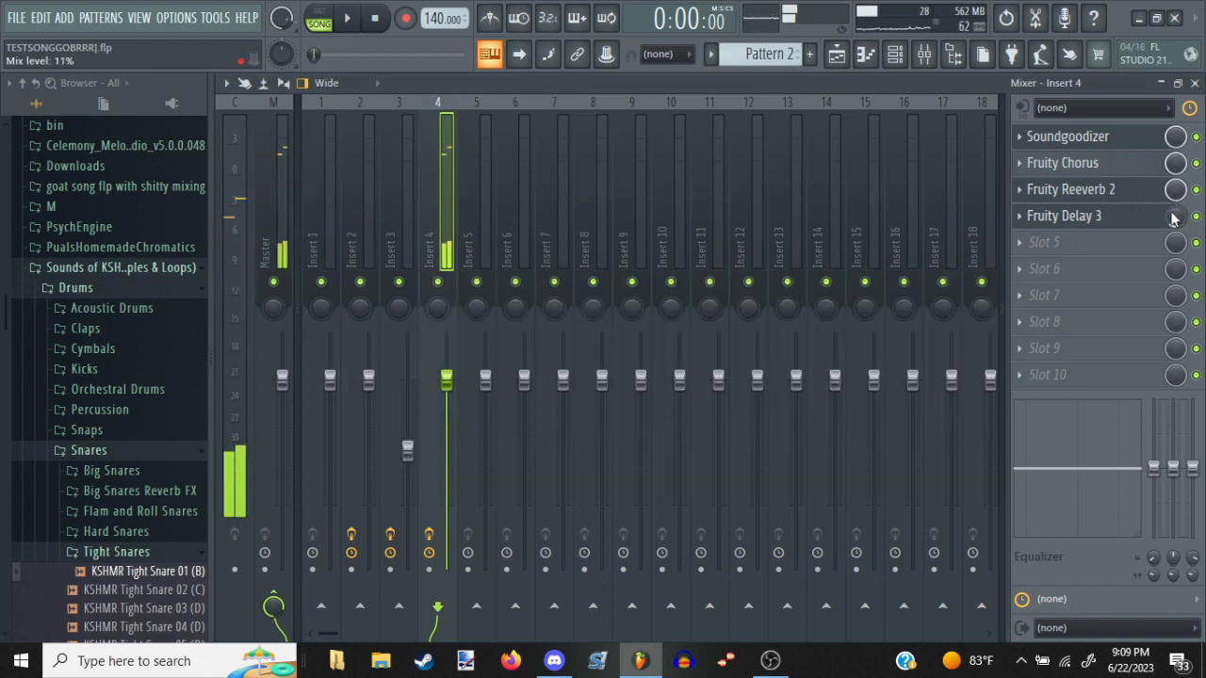
Return to the playlist and place a new, empty Pattern 3 clip at bar 1 of Track 8
key("Escape")
key("Escape")
key("Escape")
key("Escape")
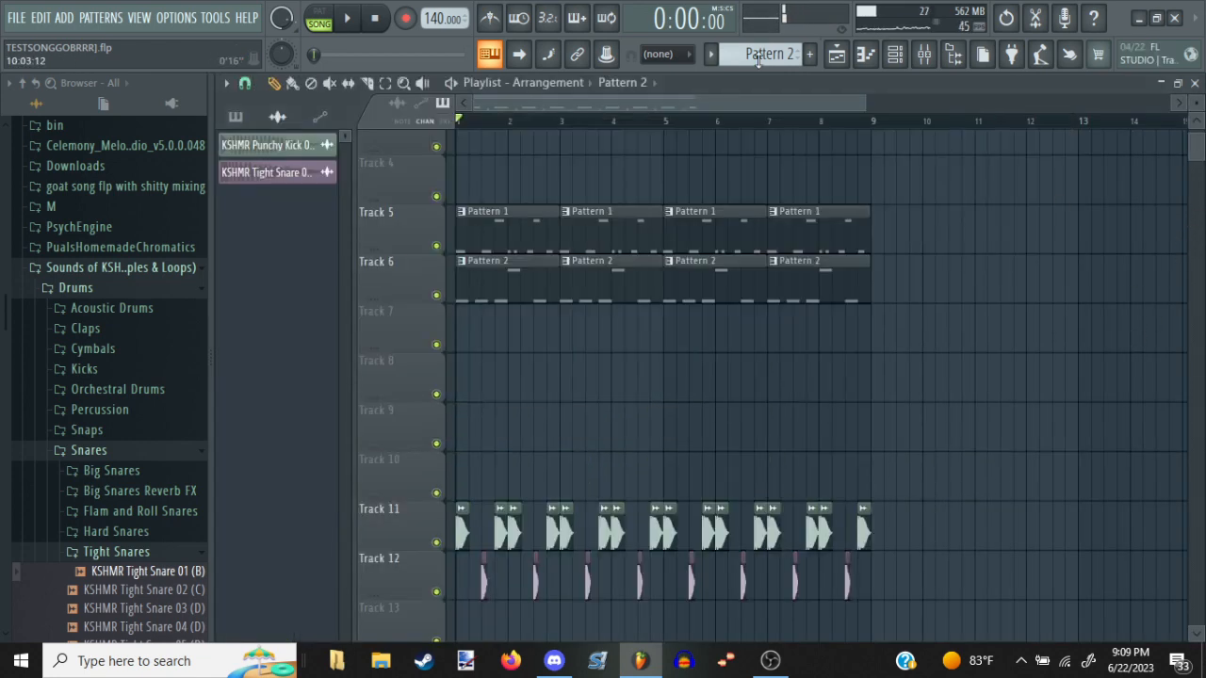
left_click(810, 57)
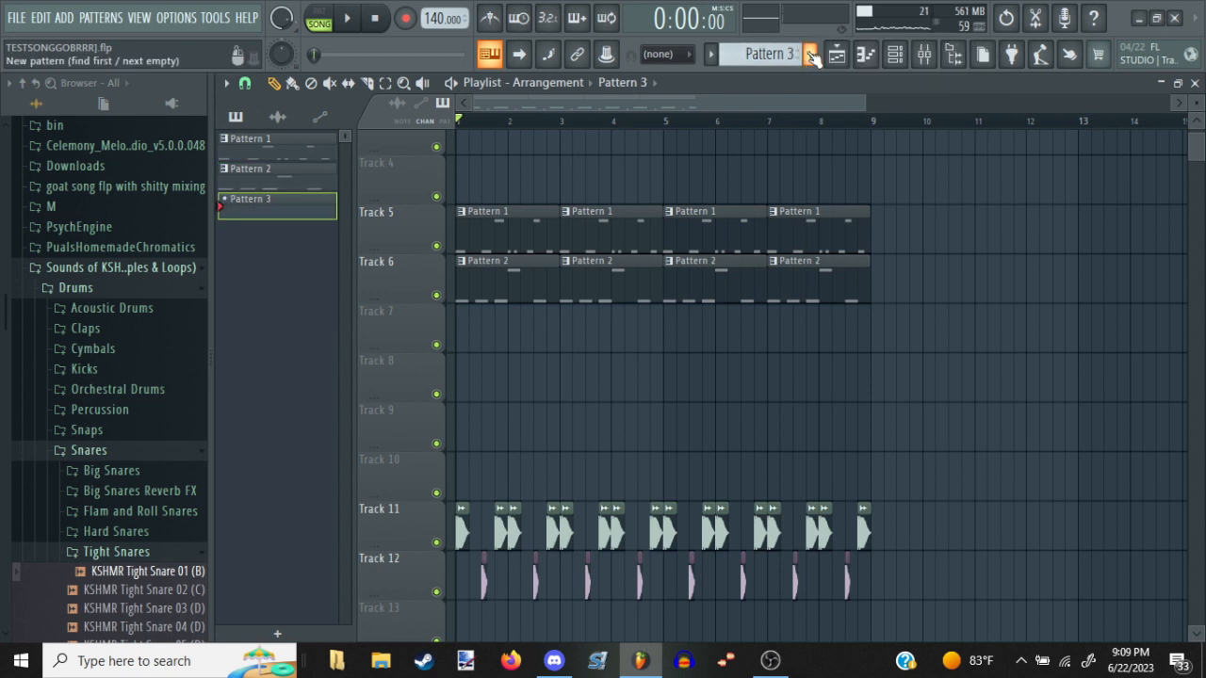
left_click(465, 371)
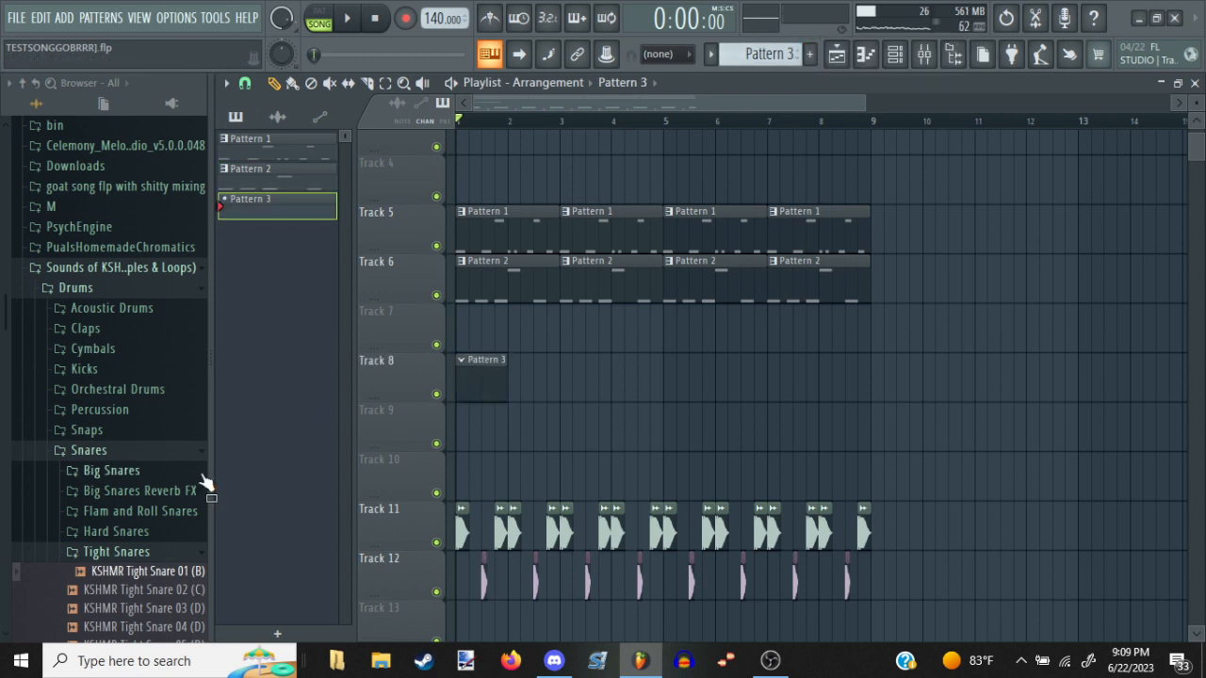
Import the i - Cm minor triad from the 04 - Eb Major - C minor folder into the All Strings Sustain piano roll at bar 1
scroll(182, 469, "up", 10)
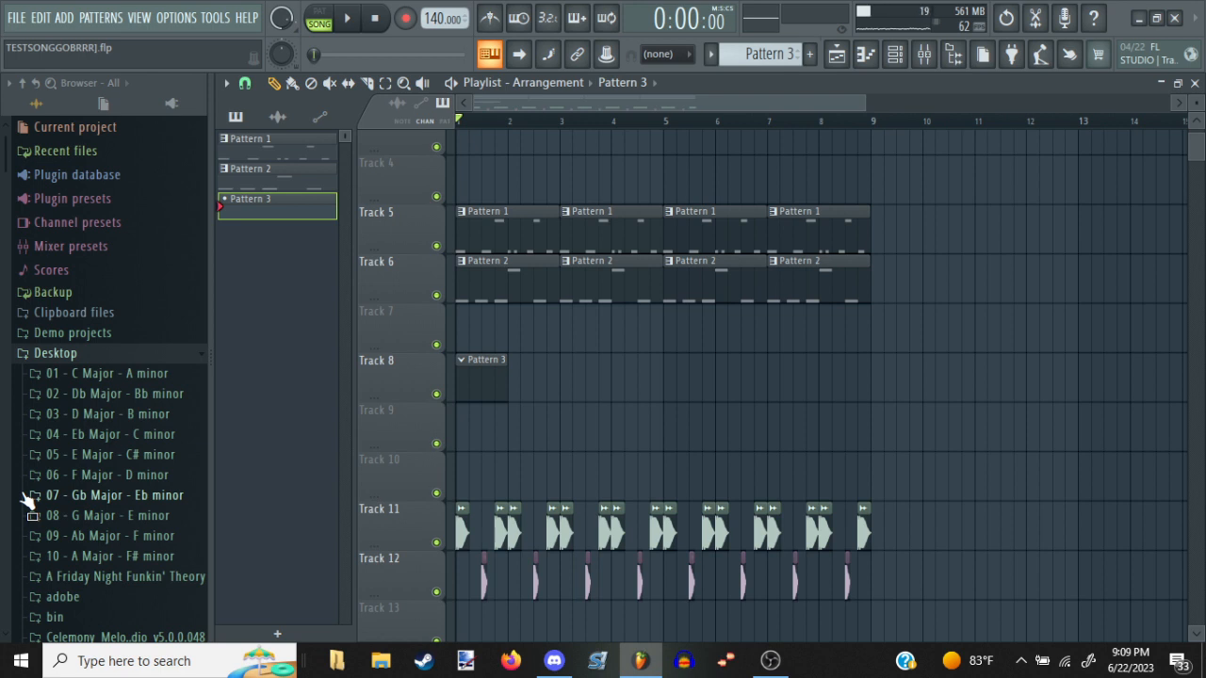
left_click(874, 53)
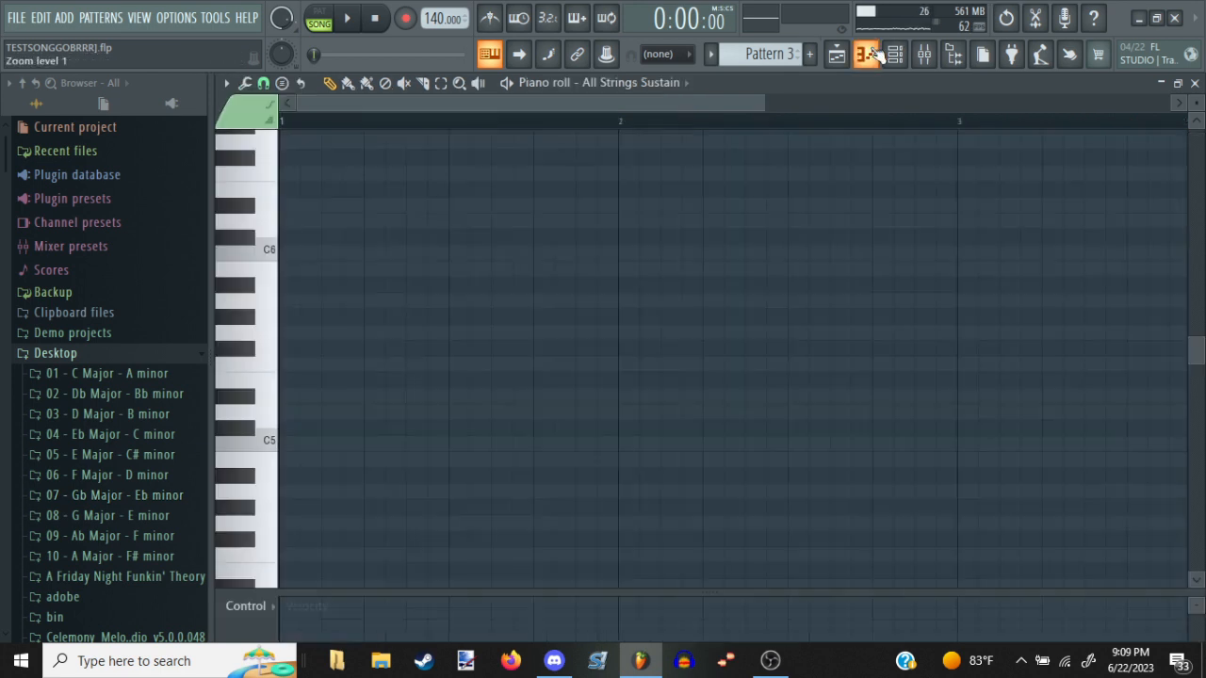
left_click(150, 435)
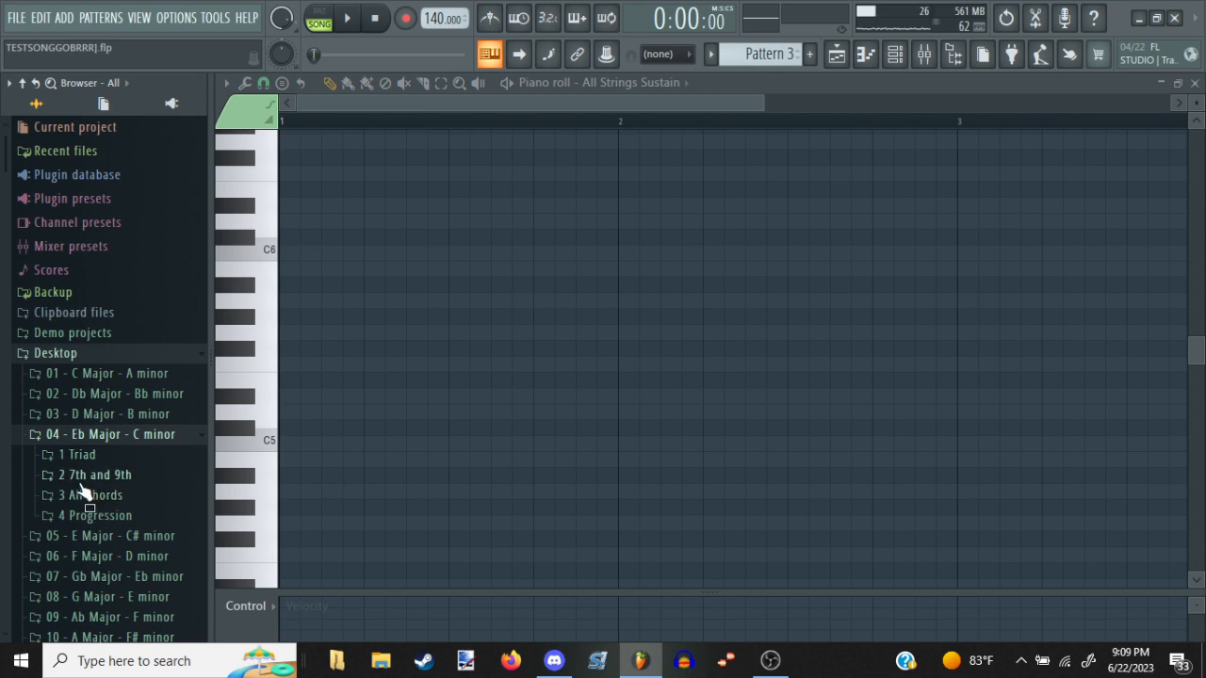
left_click(77, 456)
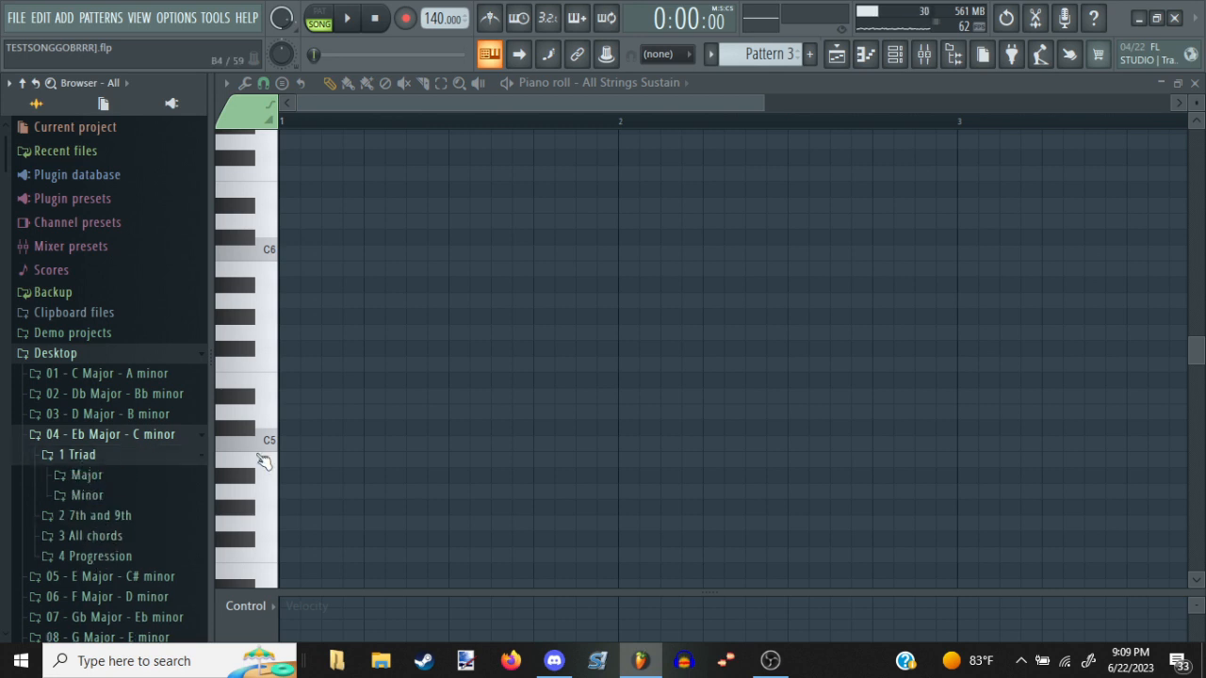
left_click(144, 501)
left_click_drag(129, 517, 439, 431)
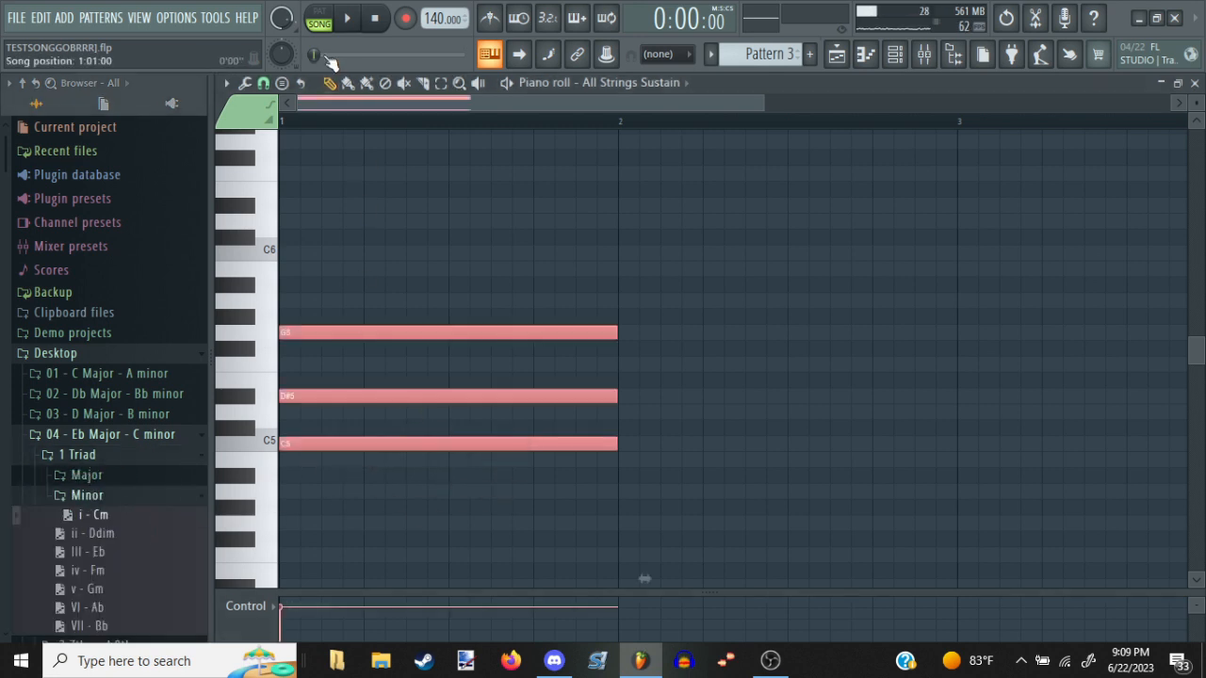
Audition the Cm chord in pattern mode and copy it into bar 2 as D5, F5 and A5
key("space")
key("space")
left_click(327, 12)
key("space")
scroll(447, 116, "down", 2)
key("space")
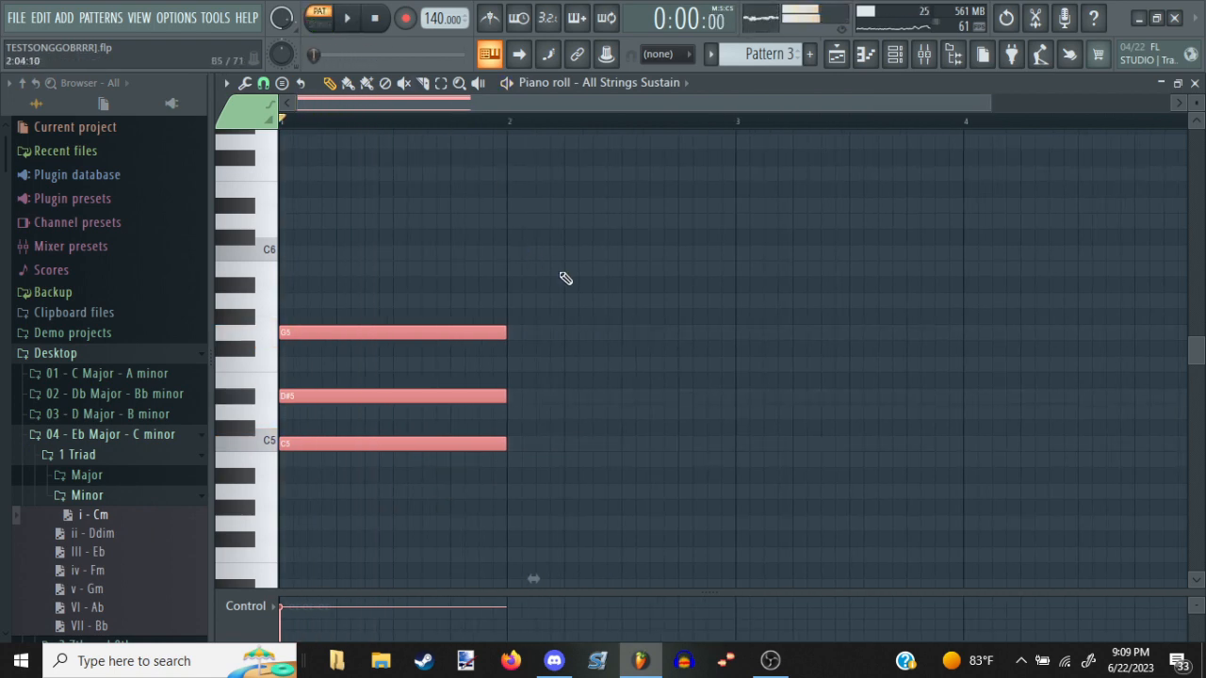
left_click_drag(439, 331, 650, 301, "shift")
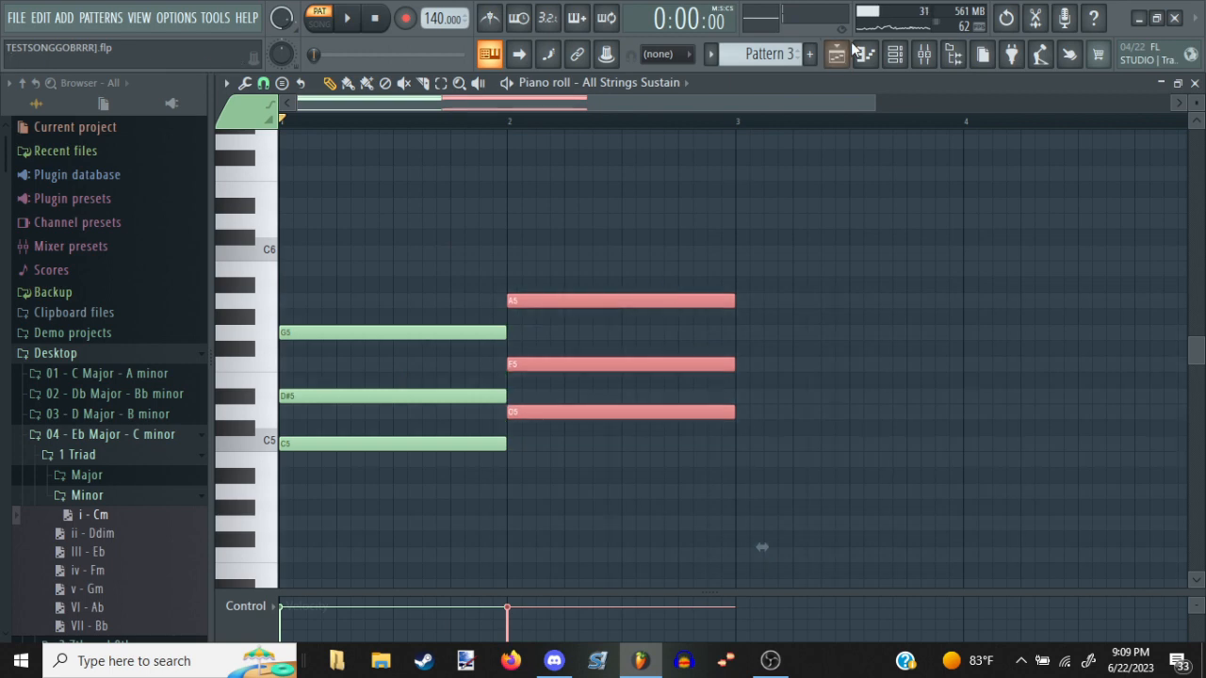
Lower the Insert 4 volume fader slightly below 75% while auditioning the strings, and return to the piano roll
left_click(927, 55)
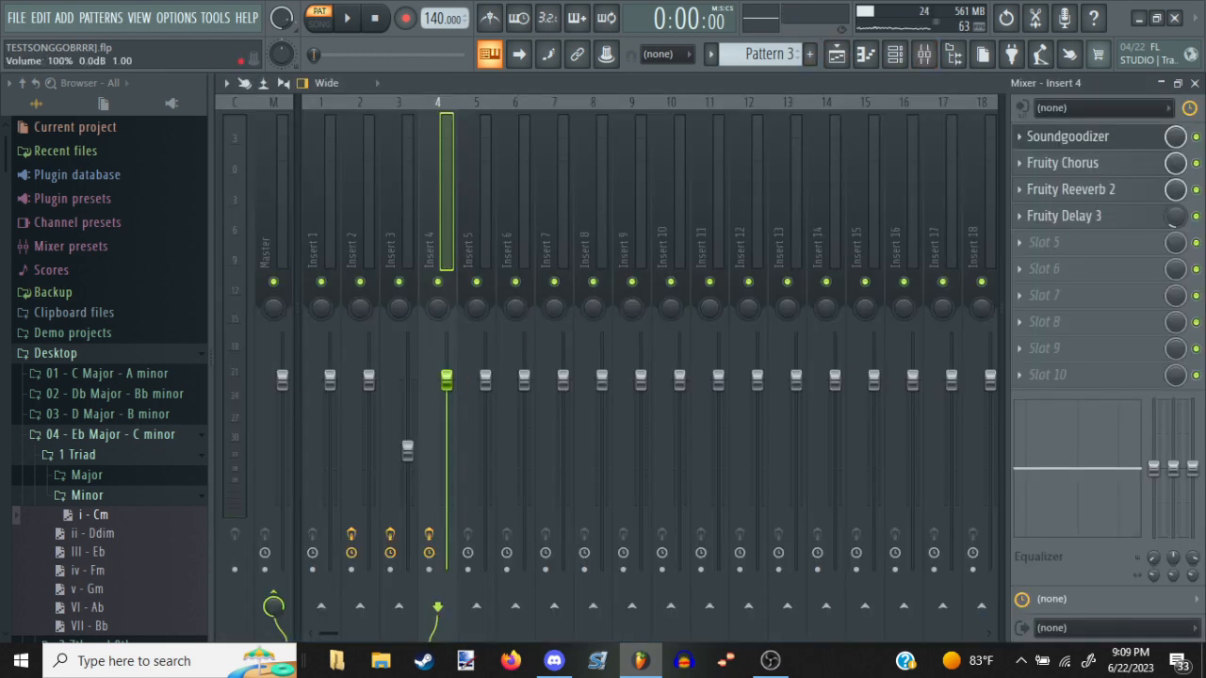
left_click_drag(446, 380, 447, 381)
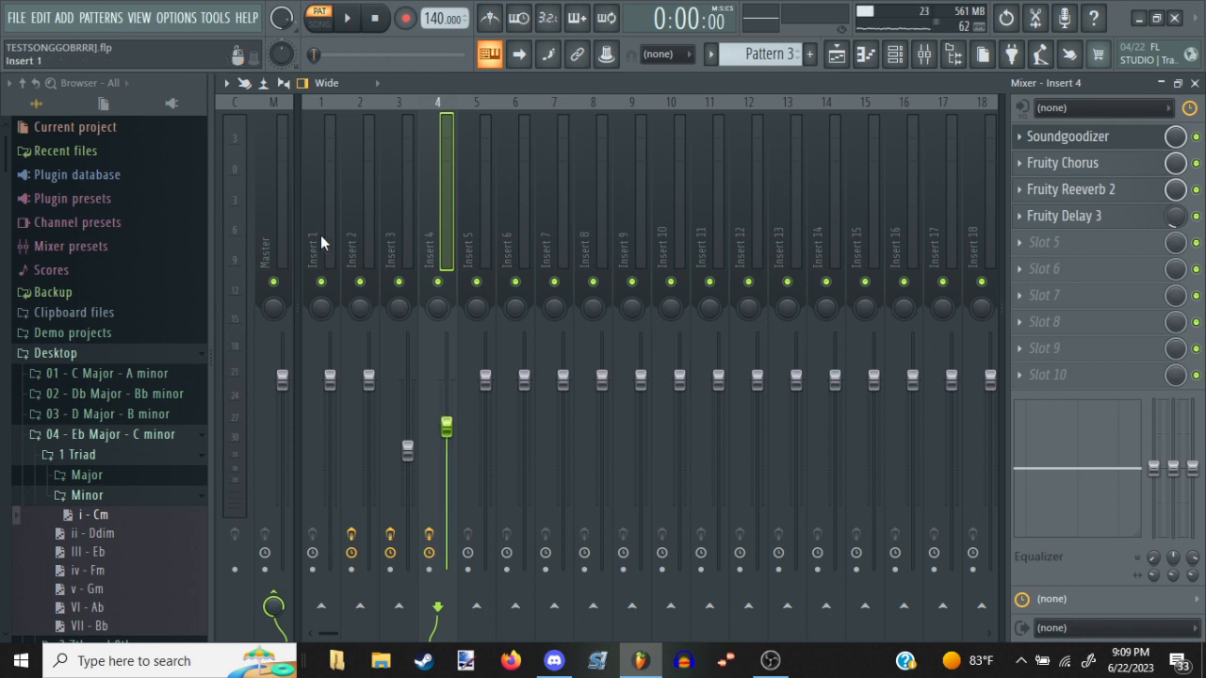
key("space")
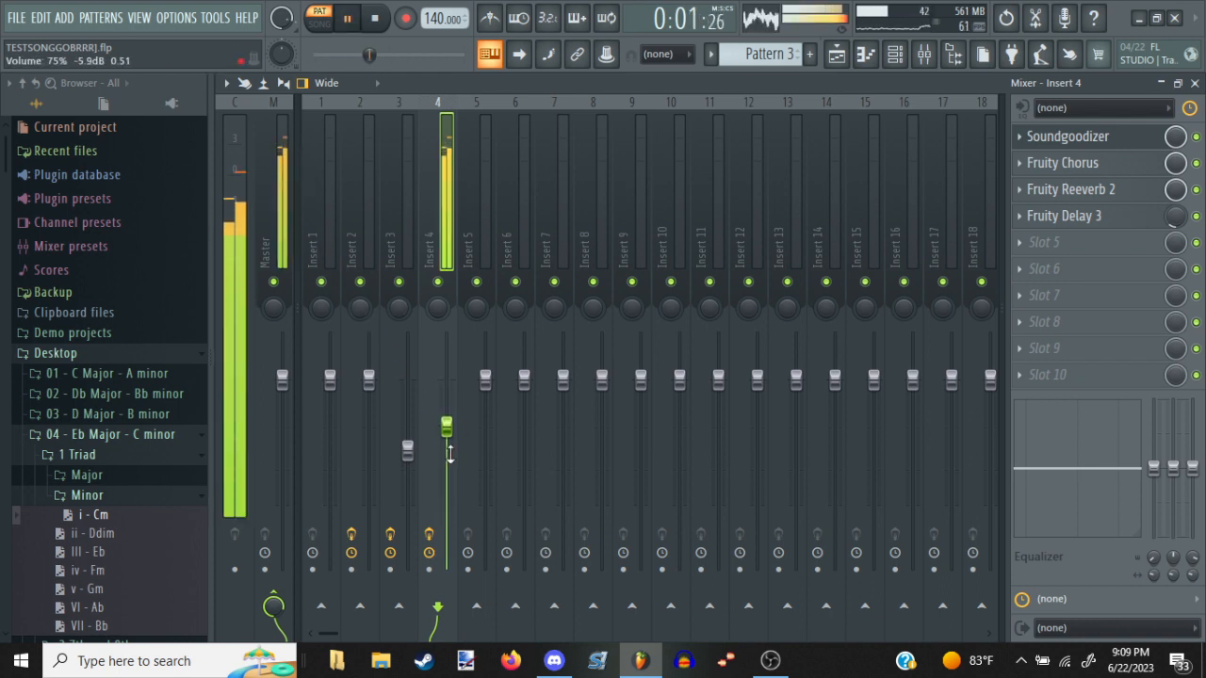
left_click_drag(446, 430, 447, 439)
key("space")
key("F7")
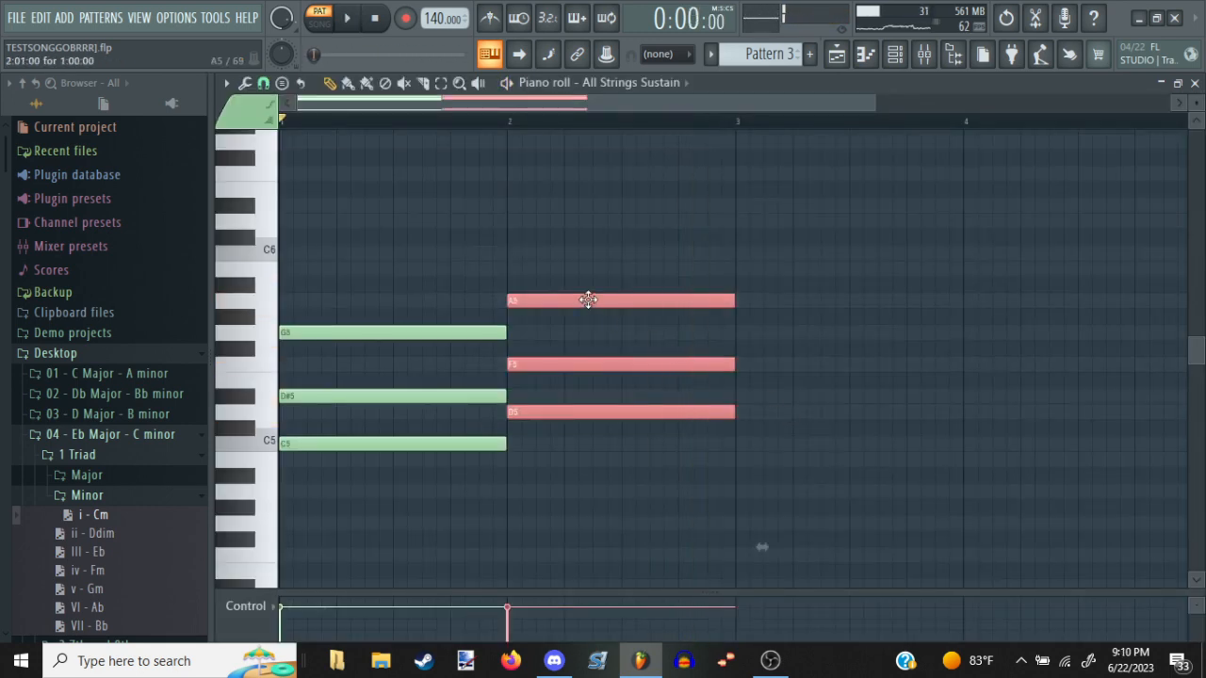
Move the bar 2 chord up to D#5, F#5 and A#5 and audition the change
left_click_drag(588, 300, 591, 282)
left_click_drag(589, 269, 587, 277)
key("space")
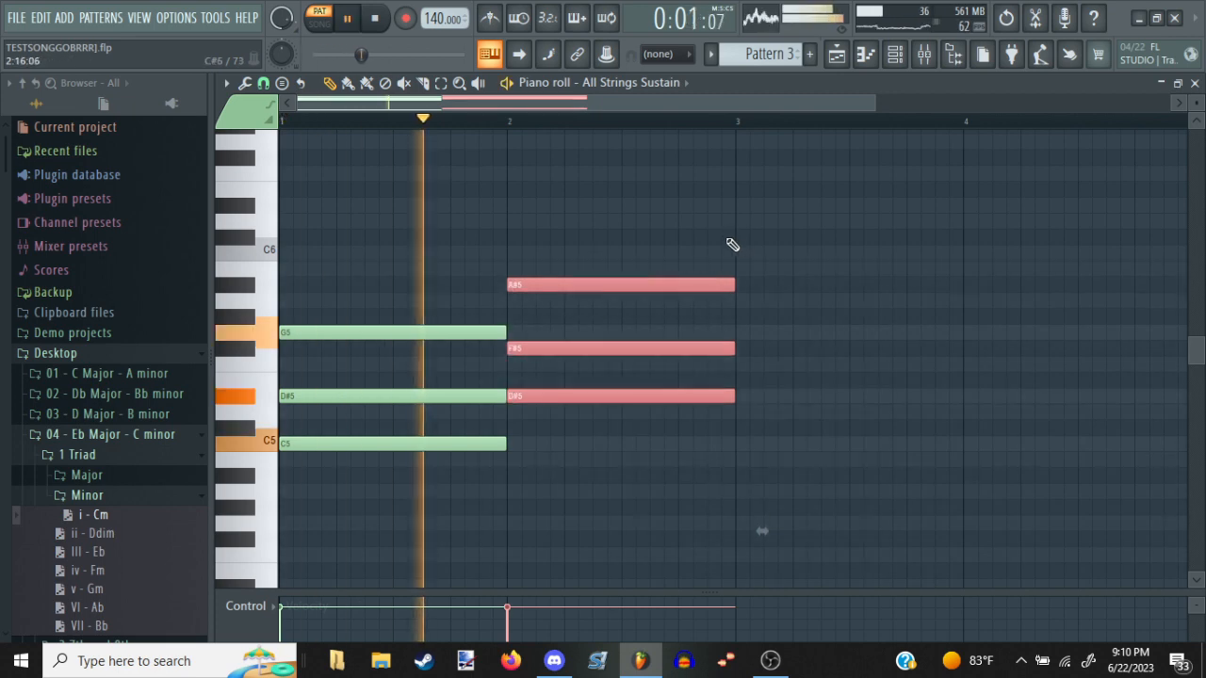
key("space")
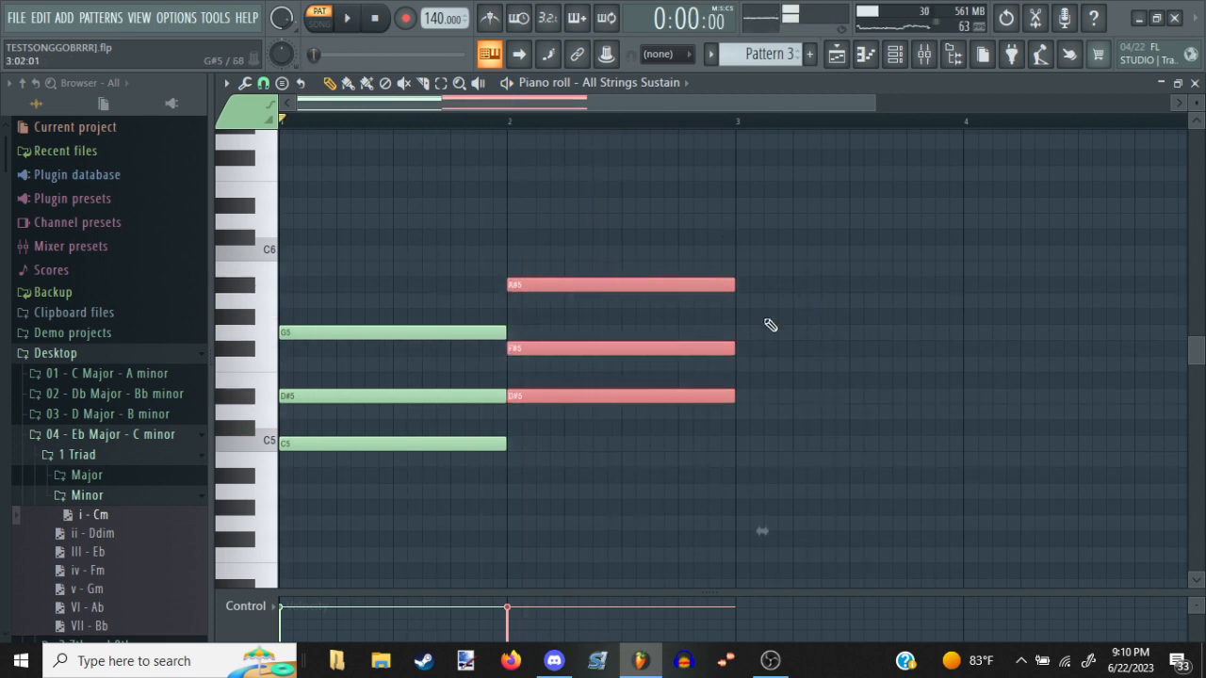
Paste a copy of the chord into bar 3 as A5, C6 and E6 and audition the progression
left_click_drag(932, 327, 619, 362)
key("ctrl+v")
key("space")
left_click_drag(477, 351, 676, 216)
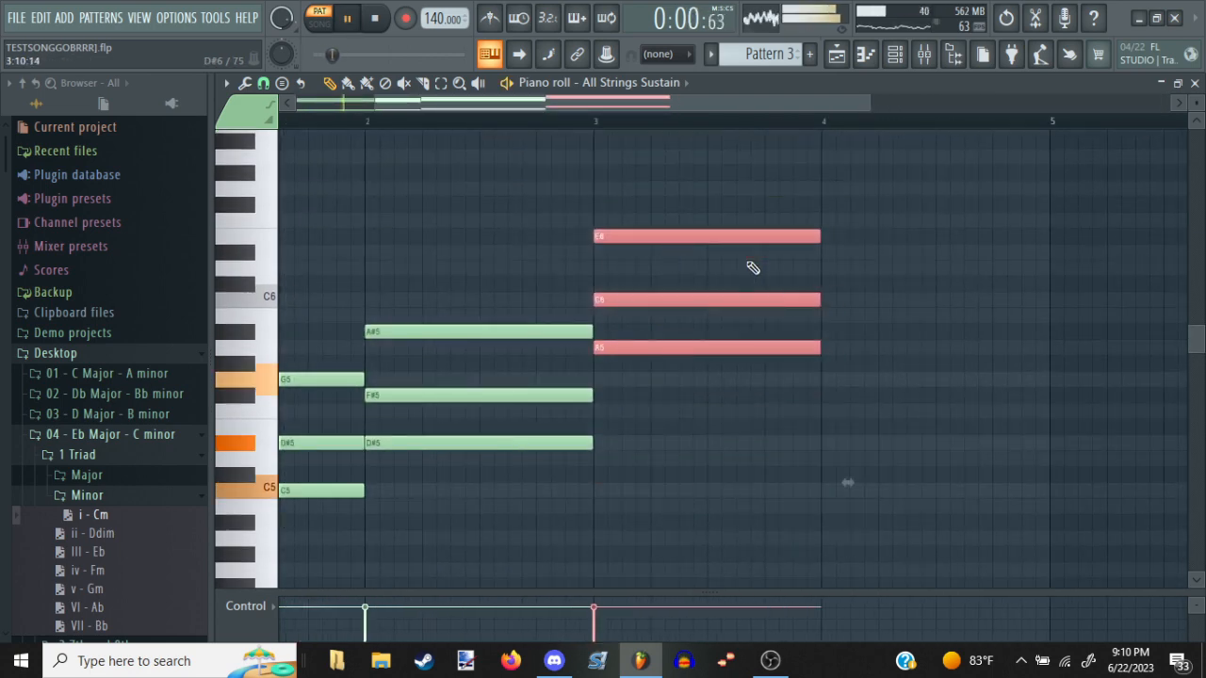
left_click_drag(750, 296, 495, 264)
left_click_drag(726, 322, 835, 402)
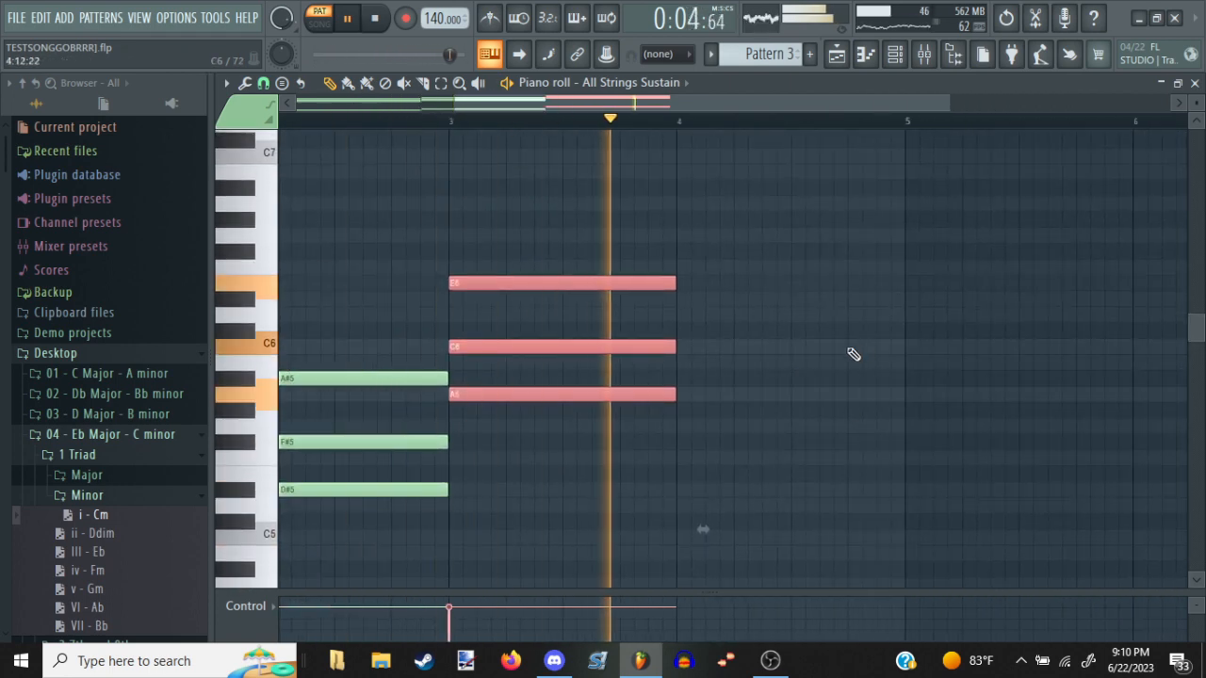
key("space")
Paste another copy of the first chord into bar 4 and move it to G5, A#5 and D6
left_click_drag(816, 348, 454, 341)
key("ctrl+v")
left_click_drag(598, 317, 764, 286)
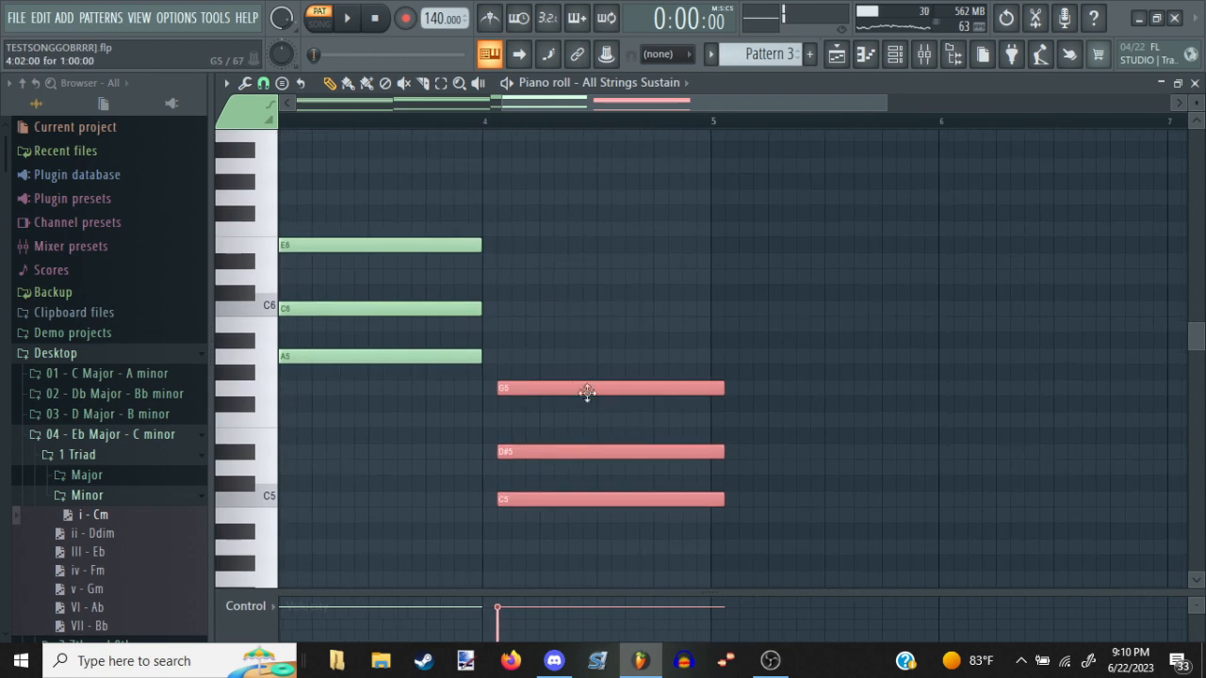
left_click_drag(587, 392, 569, 260)
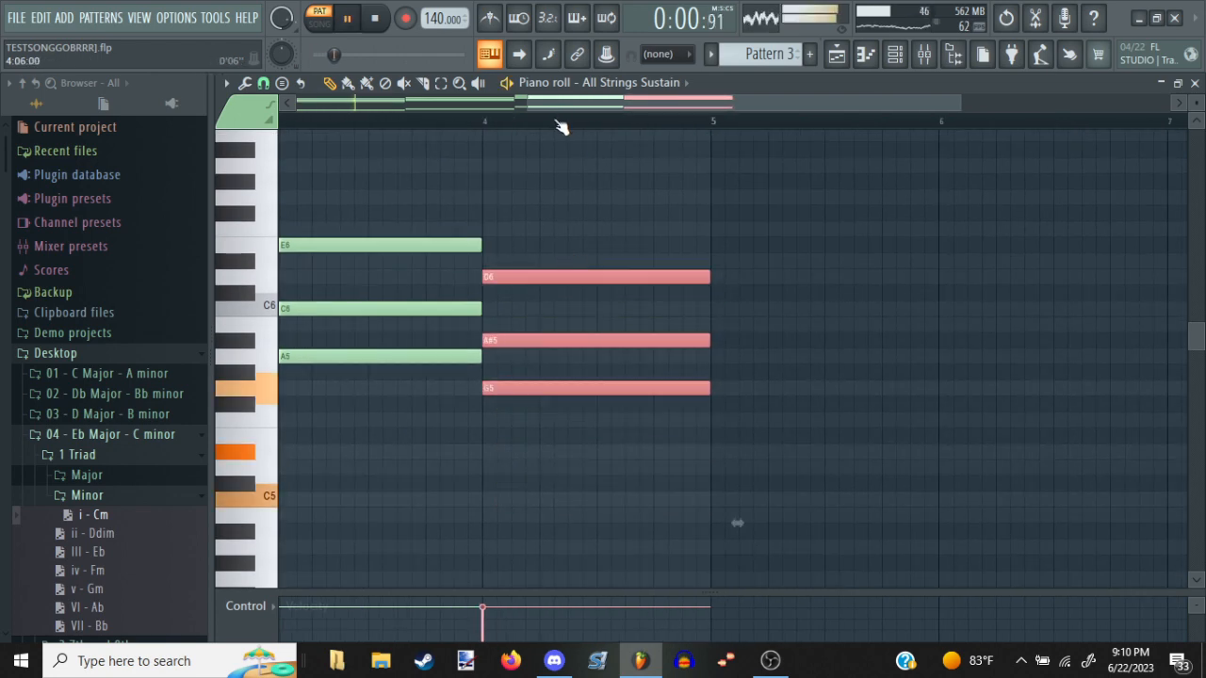
Play the four-bar chord progression and examine its upper chord notes and low bass notes
scroll(562, 127, "down", 2)
left_click(590, 173, "ctrl")
scroll(568, 129, "down", 1)
scroll(680, 243, "down", 1)
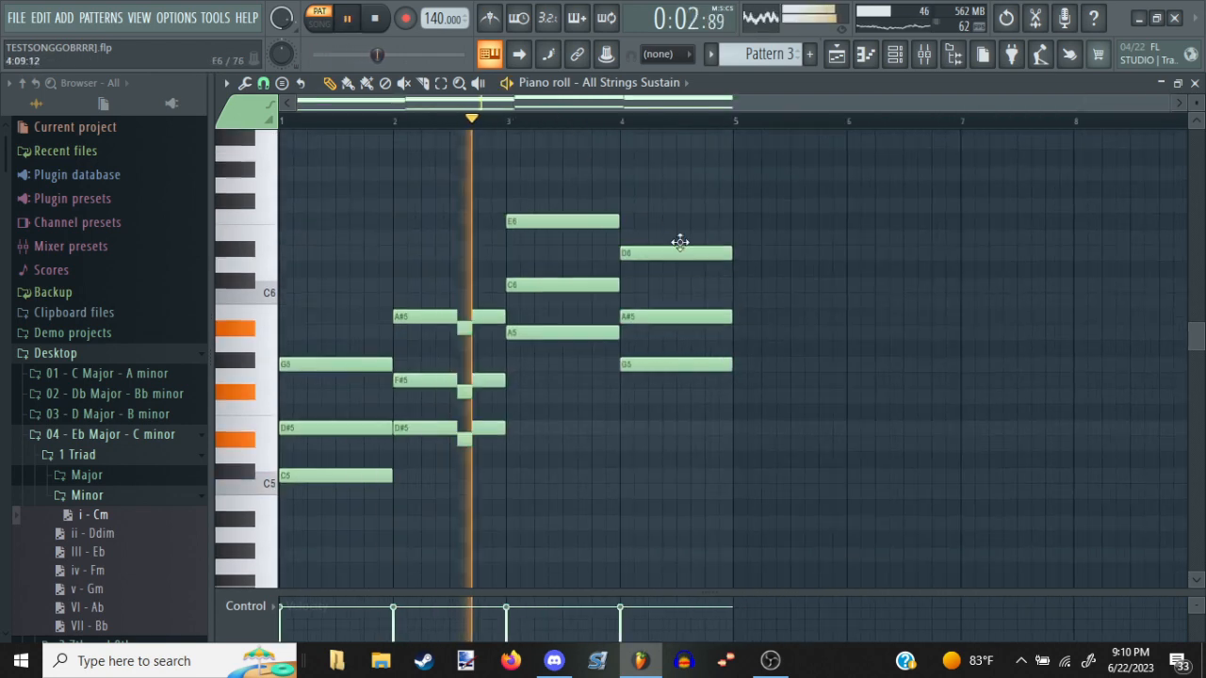
scroll(681, 243, "down", 3)
scroll(689, 282, "down", 4)
scroll(689, 282, "up", 5)
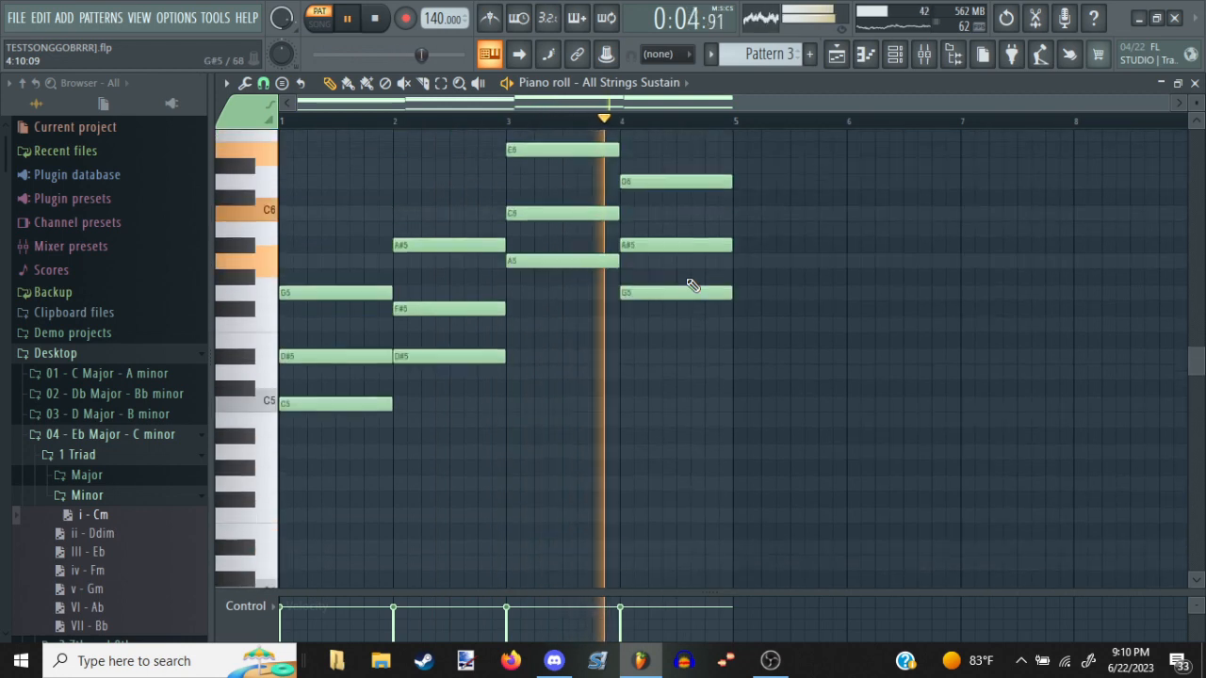
scroll(692, 285, "up", 1)
scroll(692, 284, "down", 5)
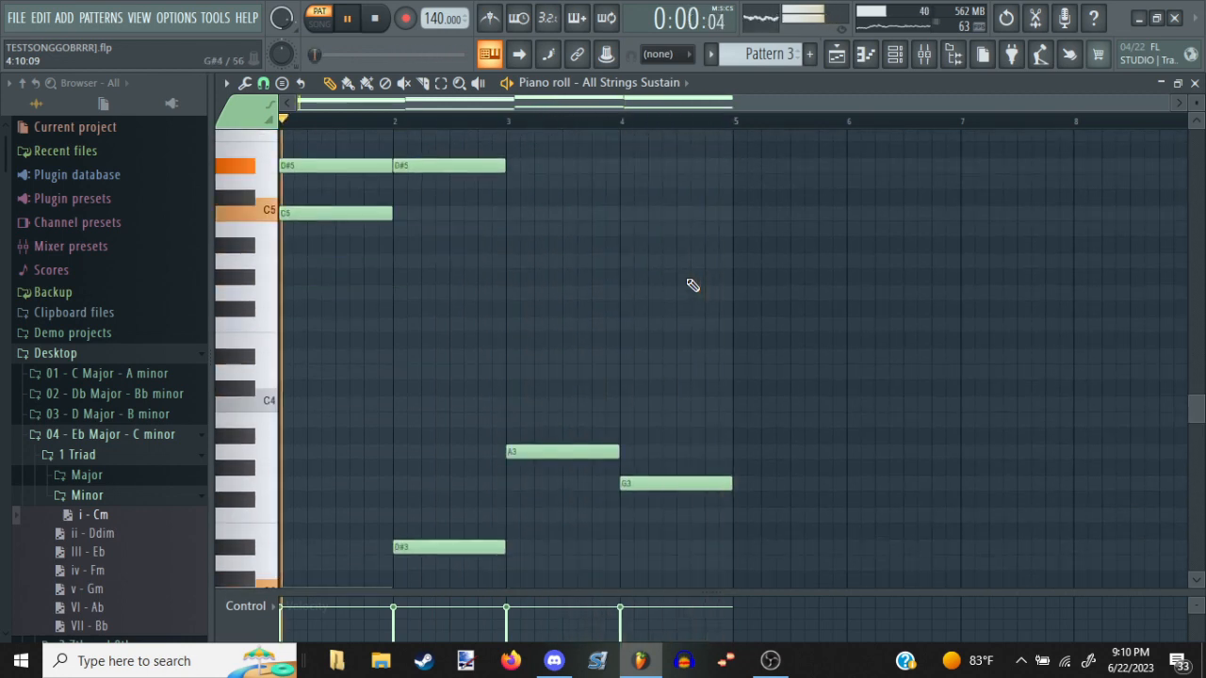
scroll(692, 285, "down", 4)
scroll(692, 284, "up", 8)
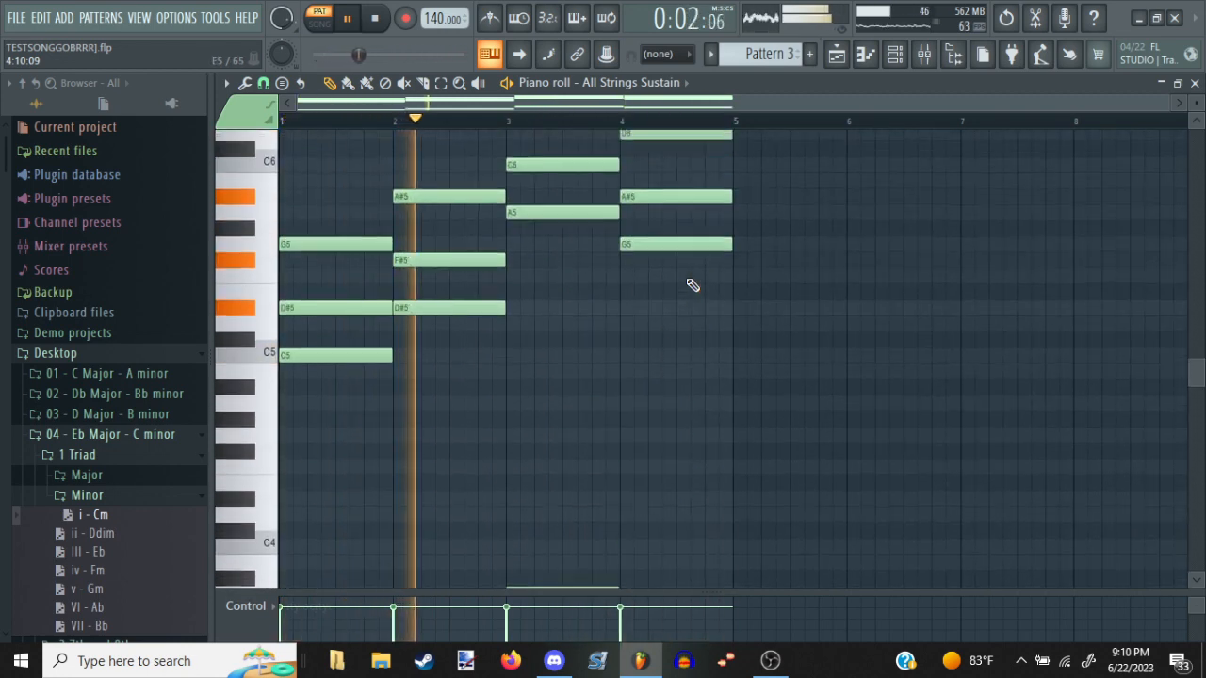
scroll(693, 284, "up", 2)
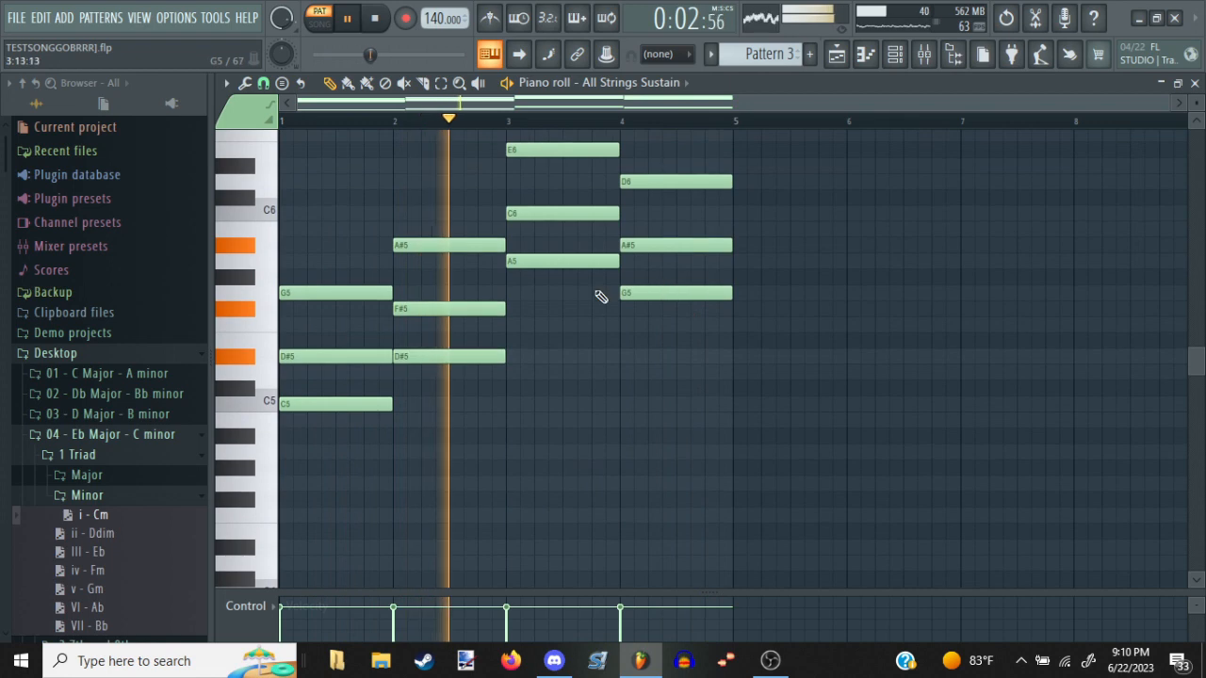
Select all notes in bars 1 to 4, paste a copy one octave lower aligned to bar 1, and clear the selection
left_click(465, 89)
scroll(810, 396, "up", 8)
key("space")
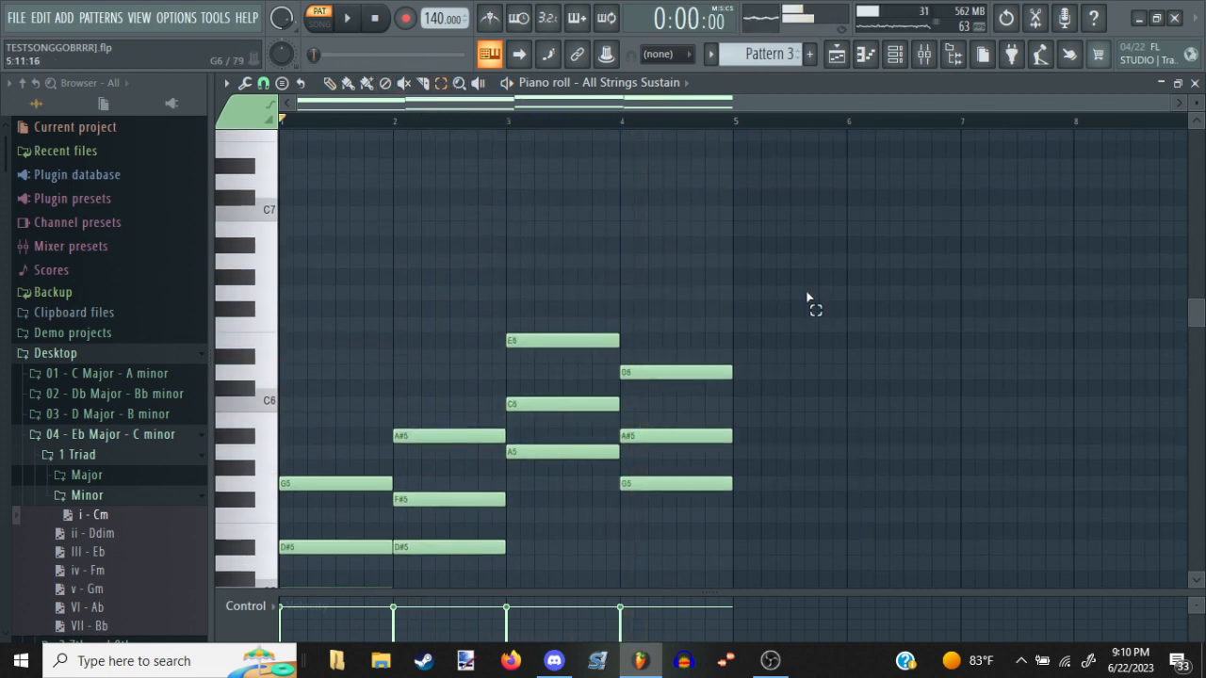
left_click_drag(805, 286, 251, 551)
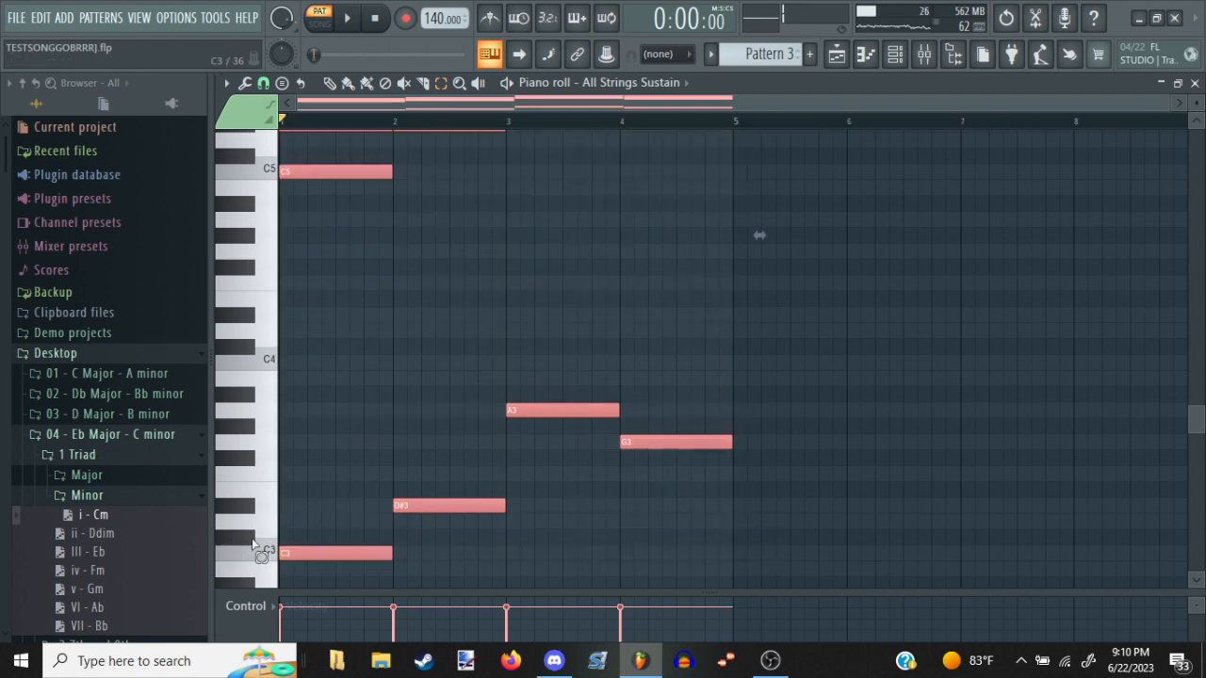
key("ctrl+v")
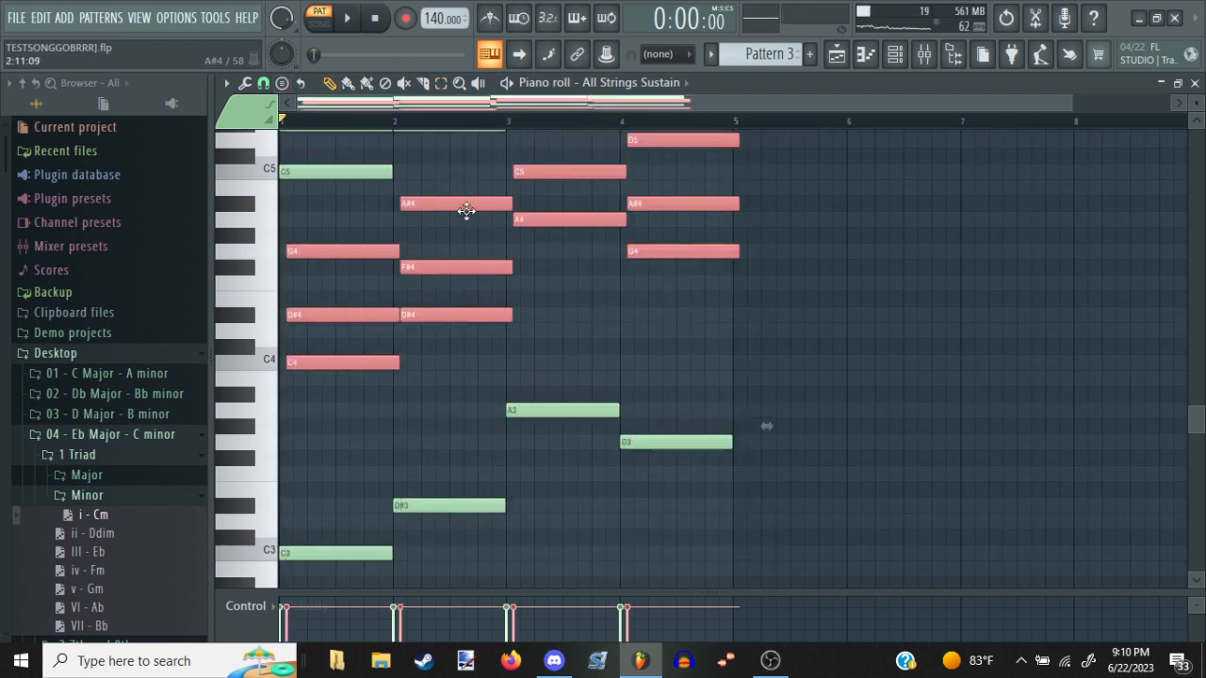
key("ctrl+d")
Audition the octave-layered string progression while examining the full range of notes
key("space")
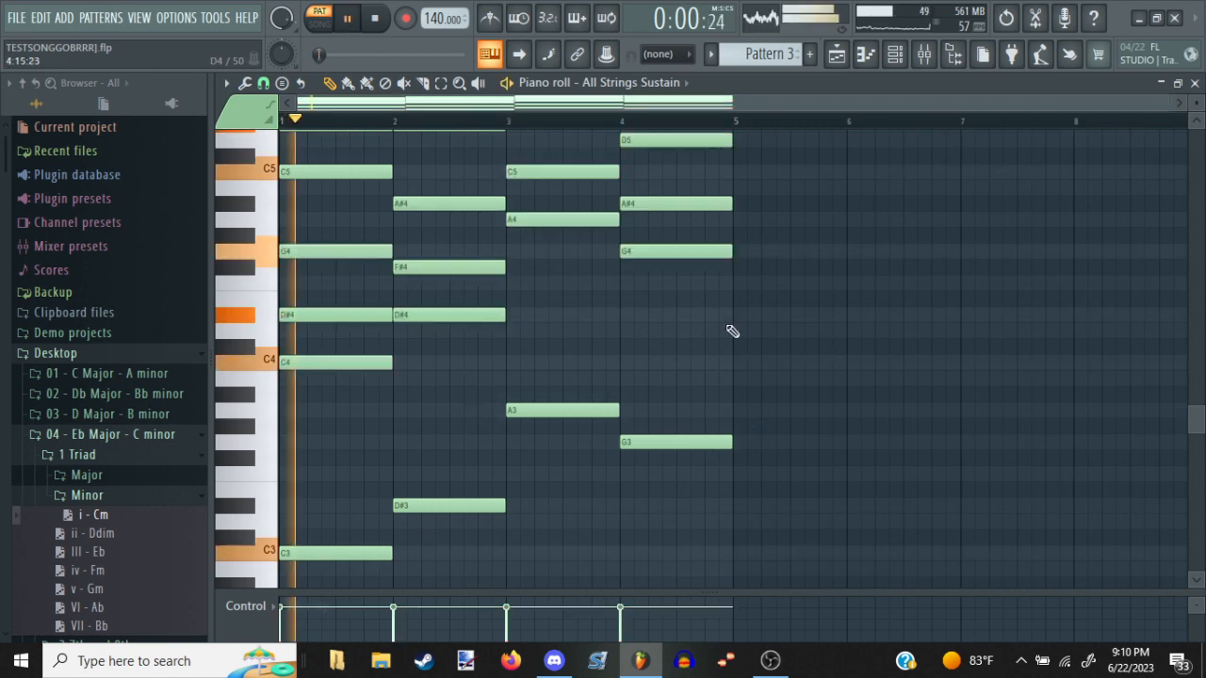
scroll(727, 326, "up", 5)
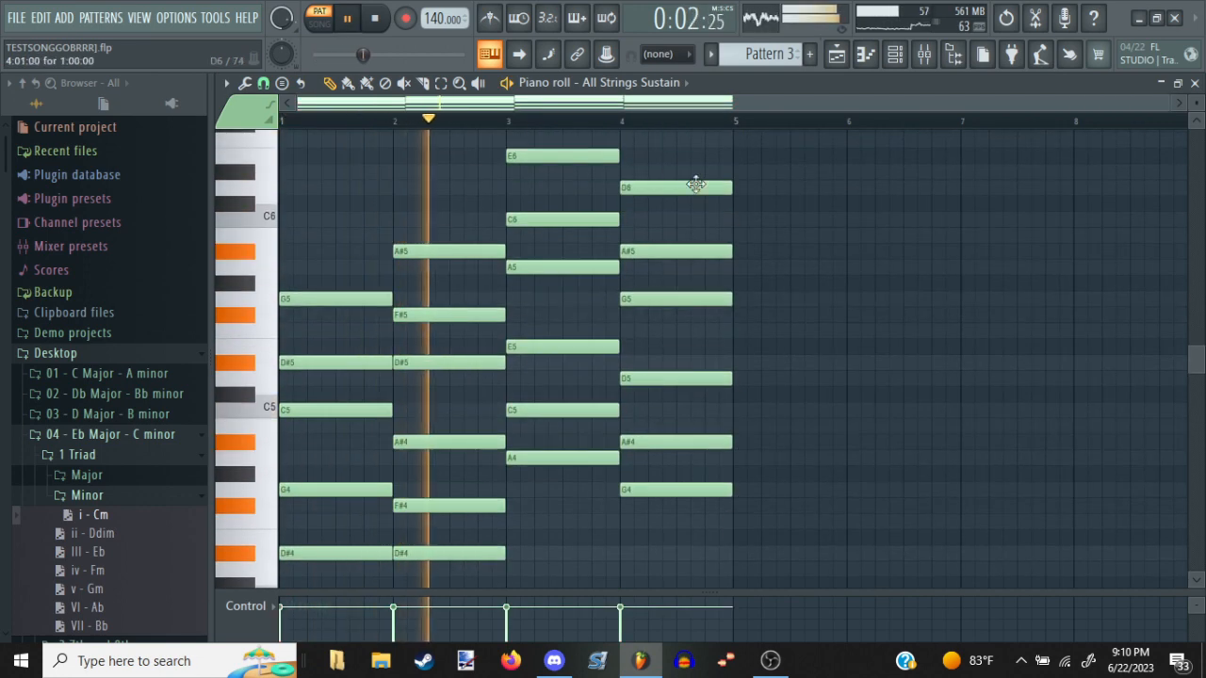
scroll(800, 386, "up", 2)
scroll(800, 386, "down", 2)
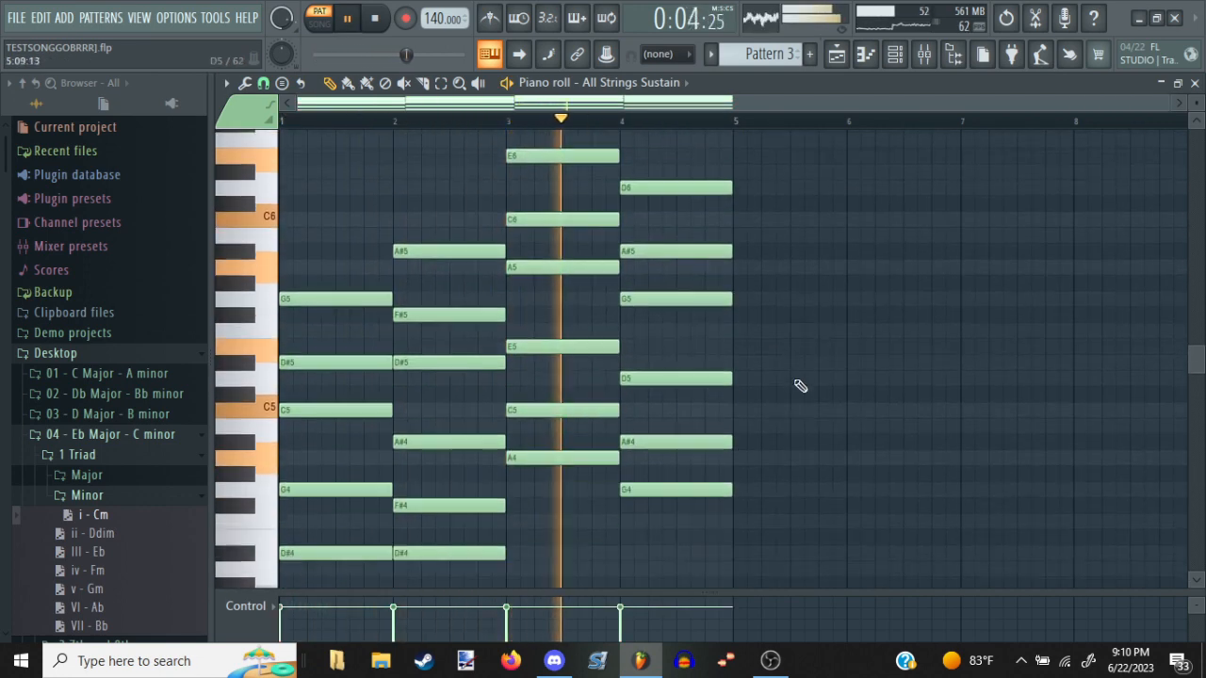
Fill bars 1 to 8 of Track 8 in the playlist with two Pattern 3 clips and play the arrangement
key("F5")
left_click(671, 373)
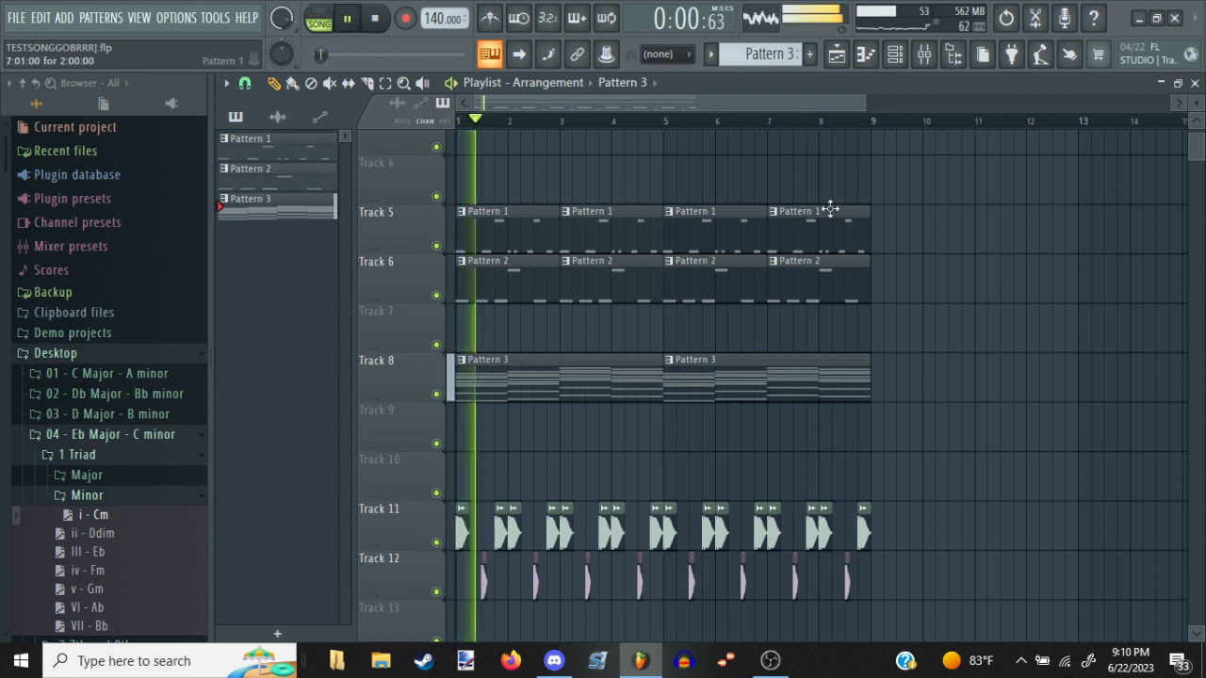
Open Pattern 3's string notes for editing, stop playback and delete the whole chord progression
double_click(589, 362)
key("space")
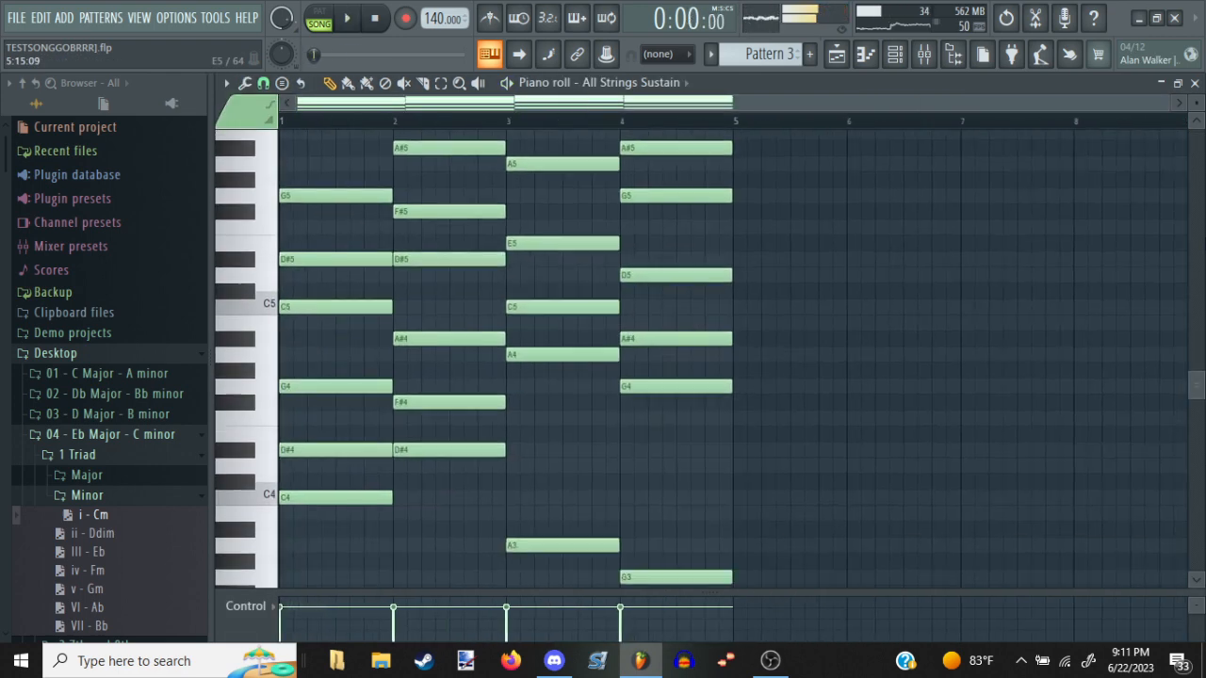
key("Delete")
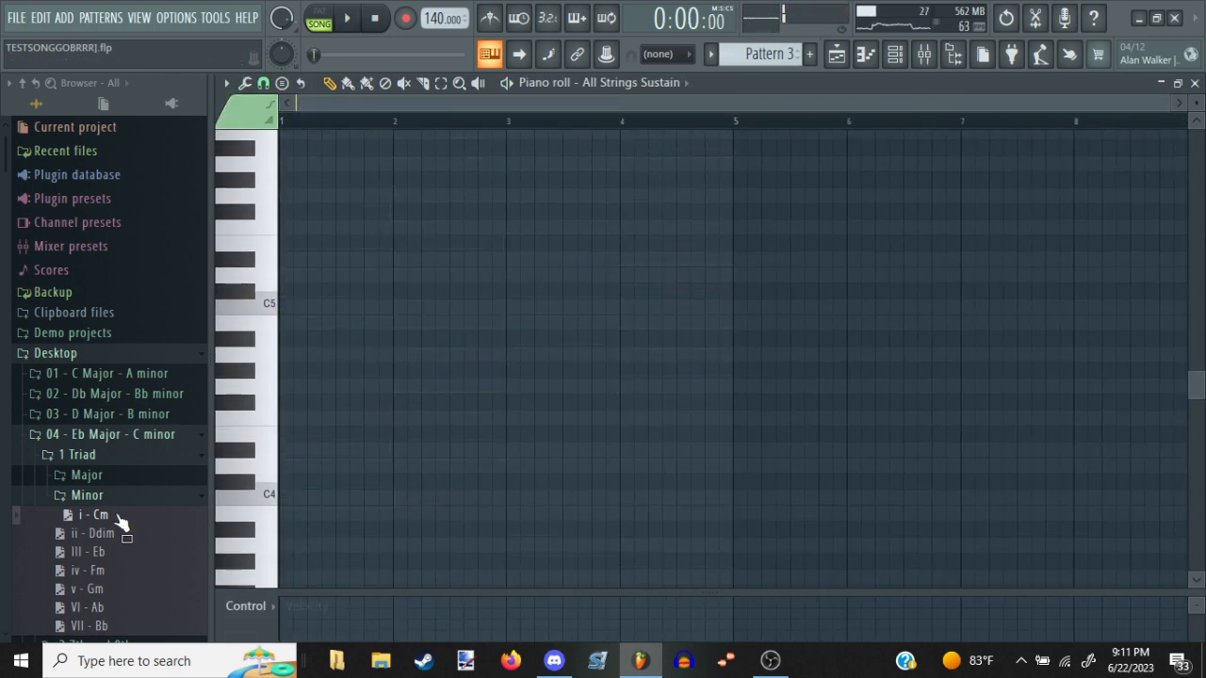
Import the i - Cm chord from the Minor triads folder into bar 1 of the empty pattern and audition it
left_click_drag(120, 522, 419, 435)
key("space")
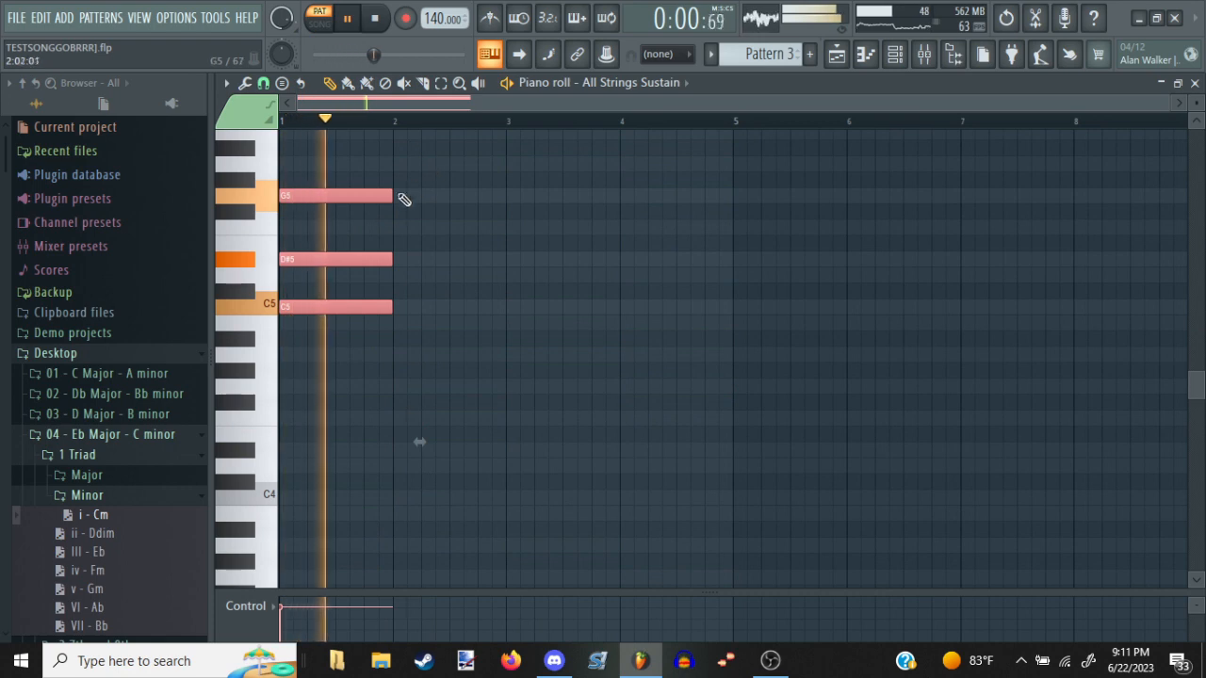
key("space")
Copy the C minor chord into bar 2, raise its upper notes to D5, F5 and A5, and audition both chords
mouse_move(356, 196)
left_mouse_down()
mouse_move(449, 146)
mouse_move(472, 197)
mouse_move(462, 226)
mouse_move(477, 199)
mouse_move(463, 178)
mouse_move(472, 142)
mouse_move(463, 183)
mouse_move(480, 164)
left_mouse_up()
key("space")
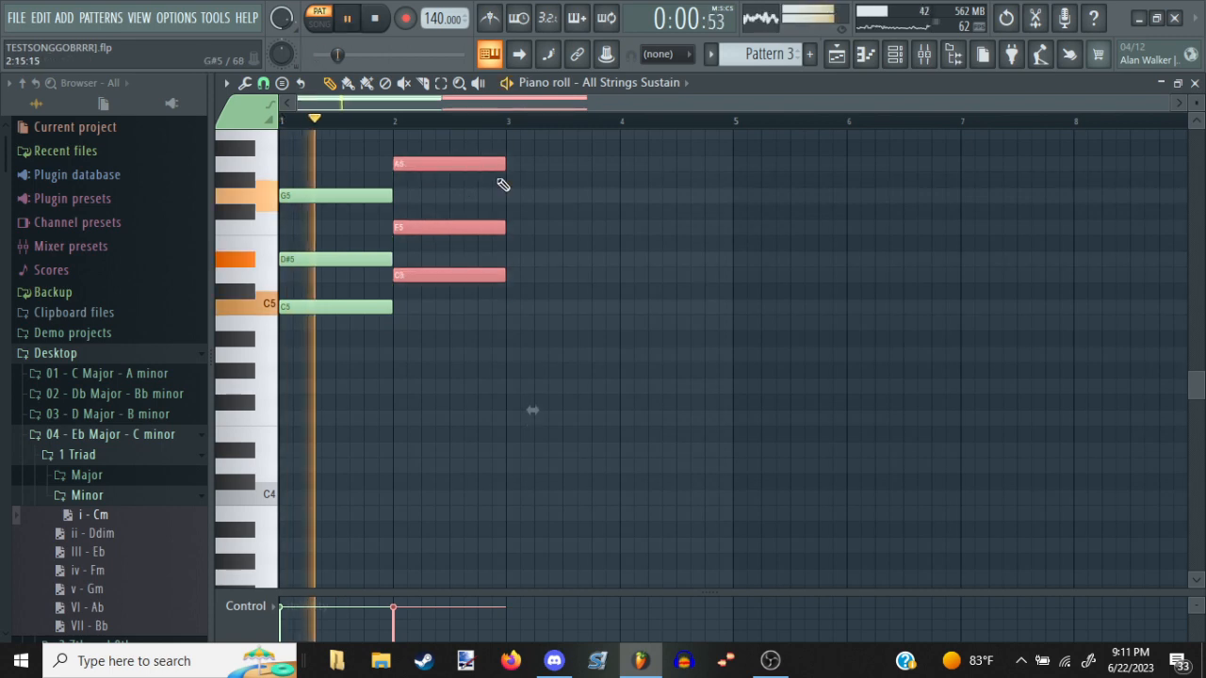
scroll(500, 236, "up", 2)
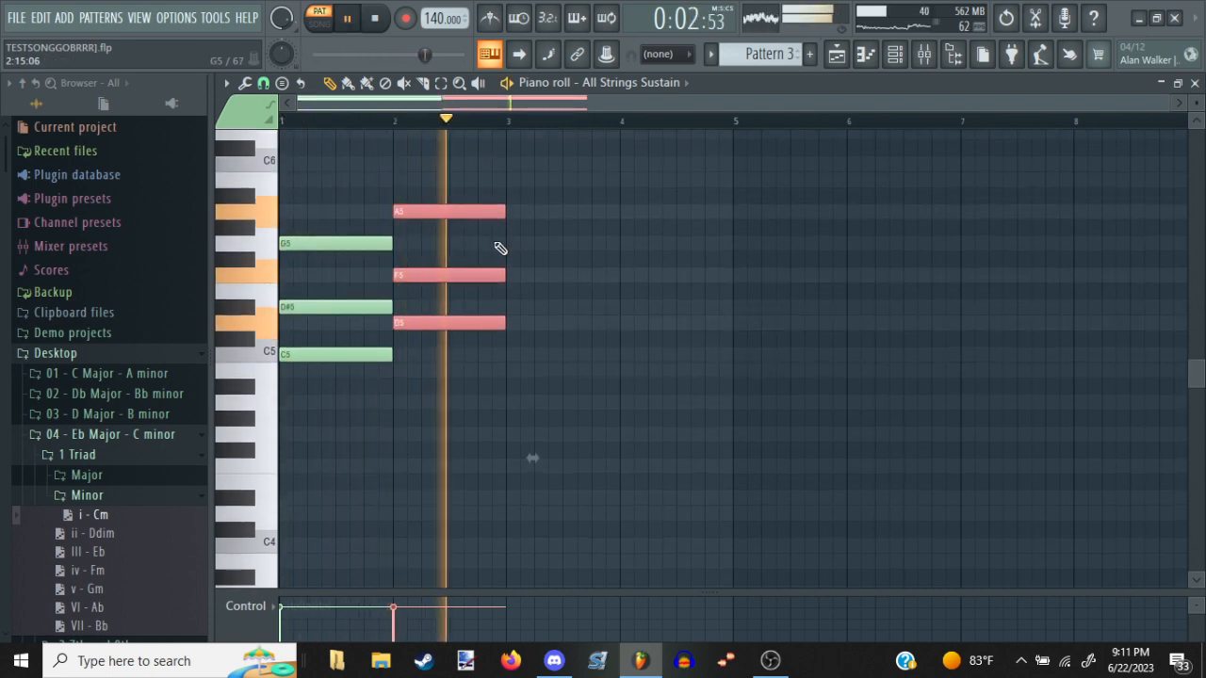
key("space")
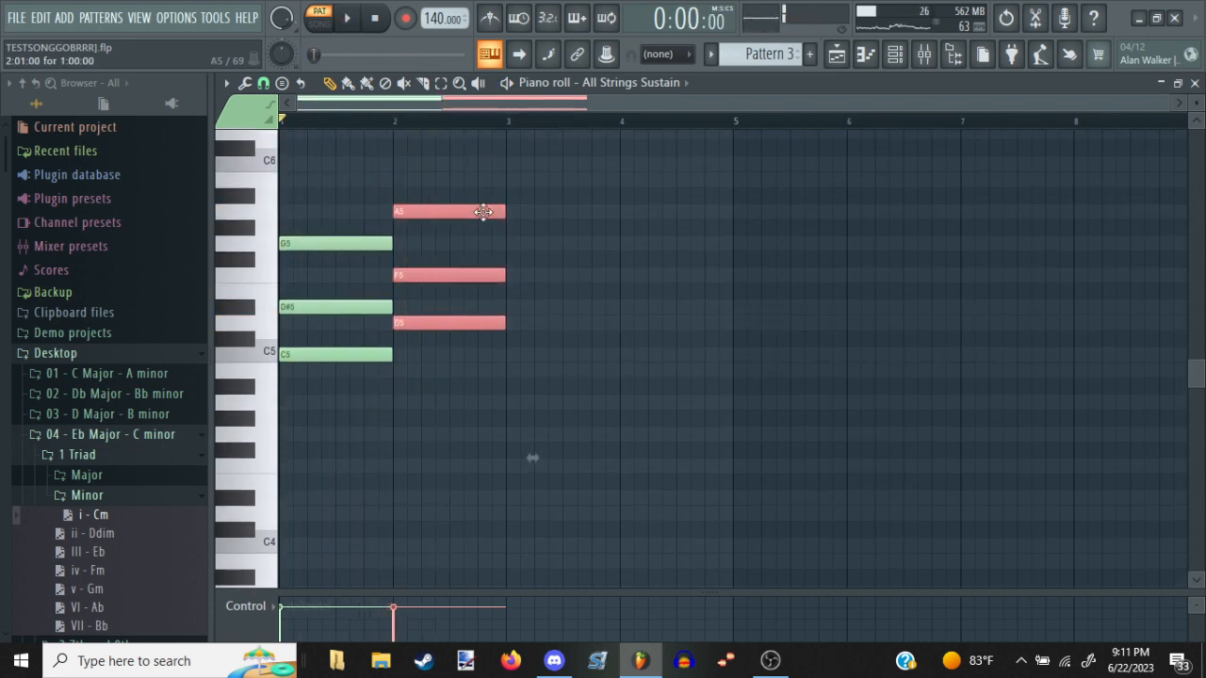
Paste another copy of the chord into bar 3 with upper notes A5, C6 and E6, and audition the bass notes
left_click_drag(633, 267, 555, 243)
key("ctrl+v")
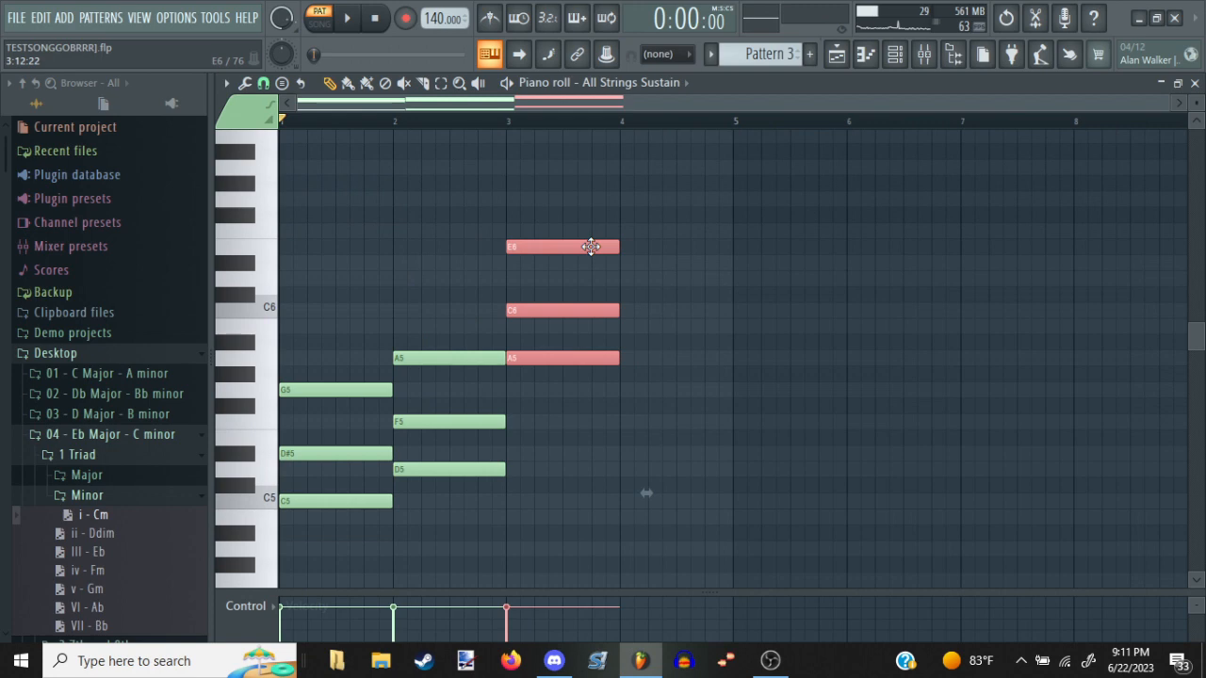
scroll(606, 411, "down", 8)
key("space")
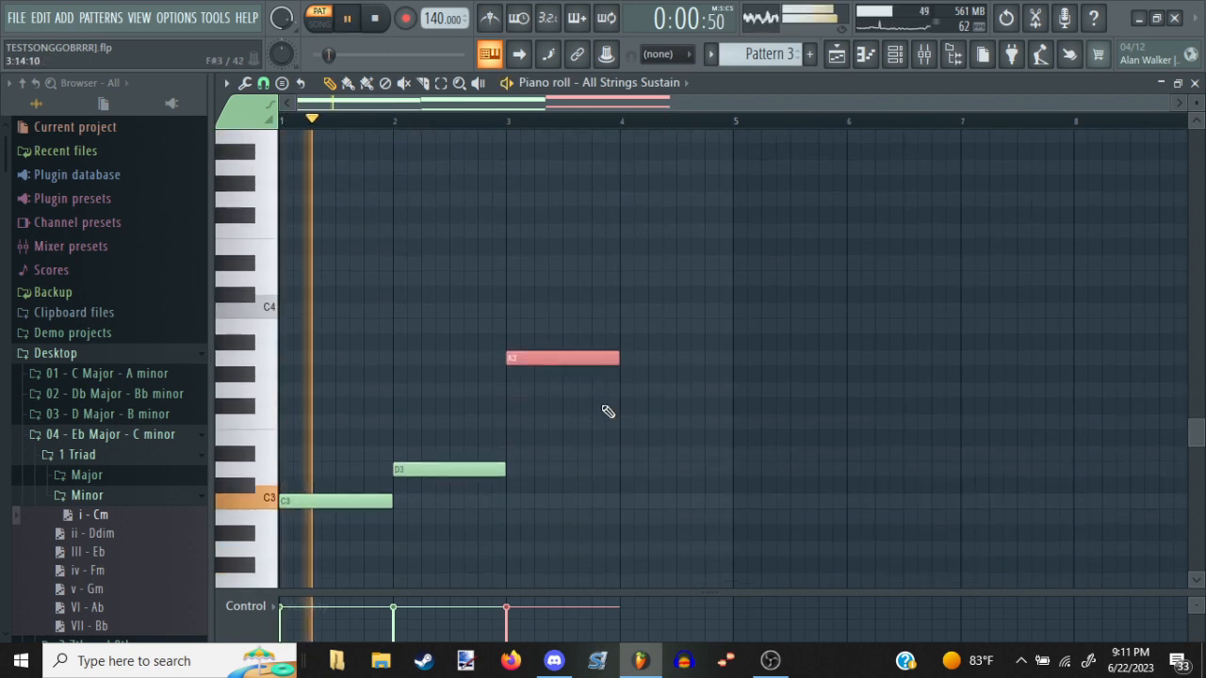
key("space")
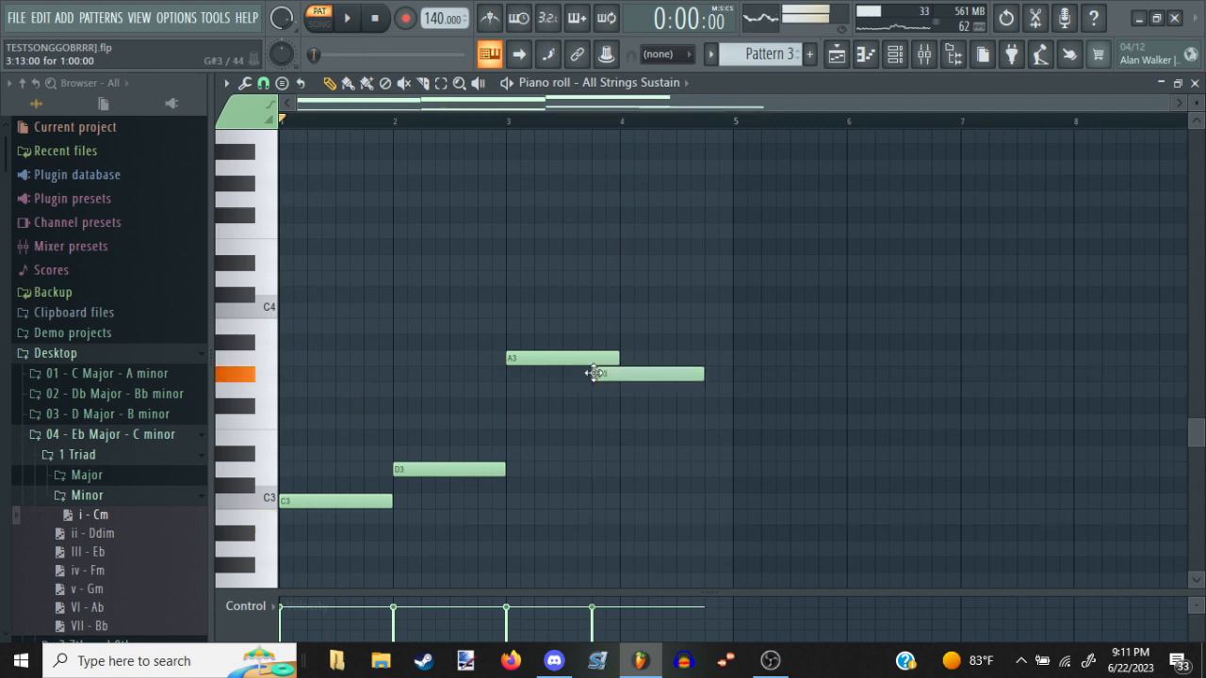
Try extra bass notes C#3 in bar 1 and E3 in bar 2 beside the existing roots, and remove them
left_click_drag(593, 359, 359, 403)
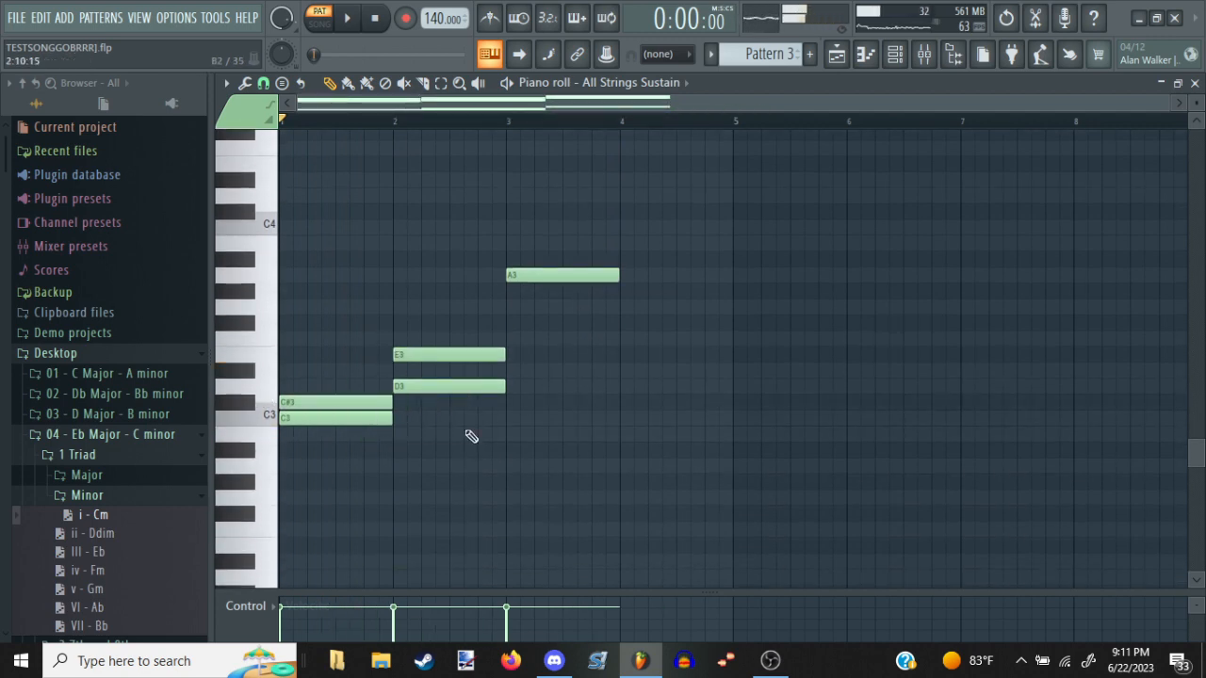
left_click_drag(517, 444, 512, 484)
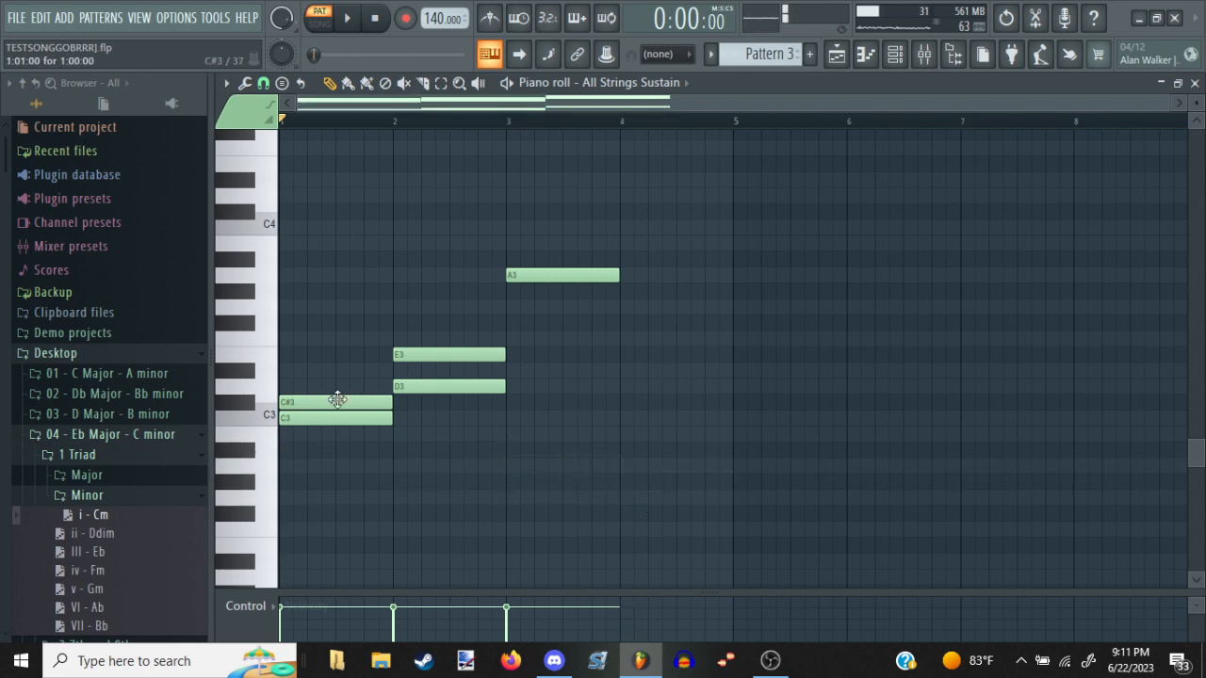
key("space")
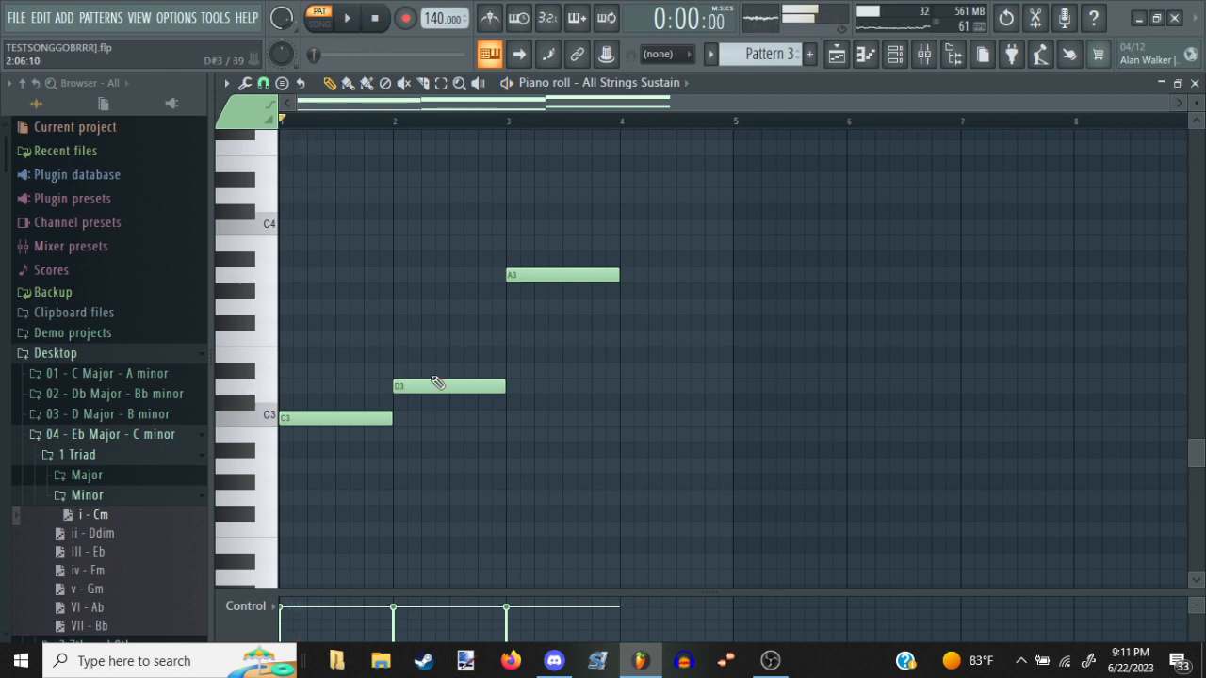
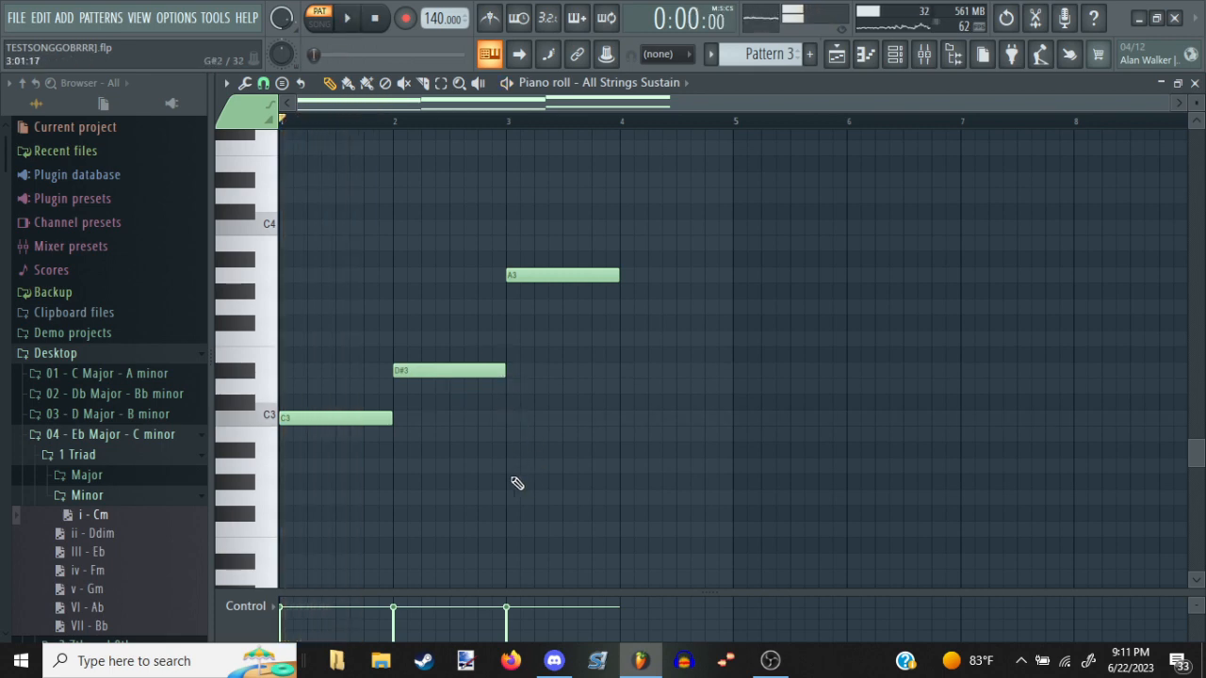
Place bass notes G#2 in bar 3 and G2 in bar 4, delete bar 3's A3 note, and audition the progression
key("space")
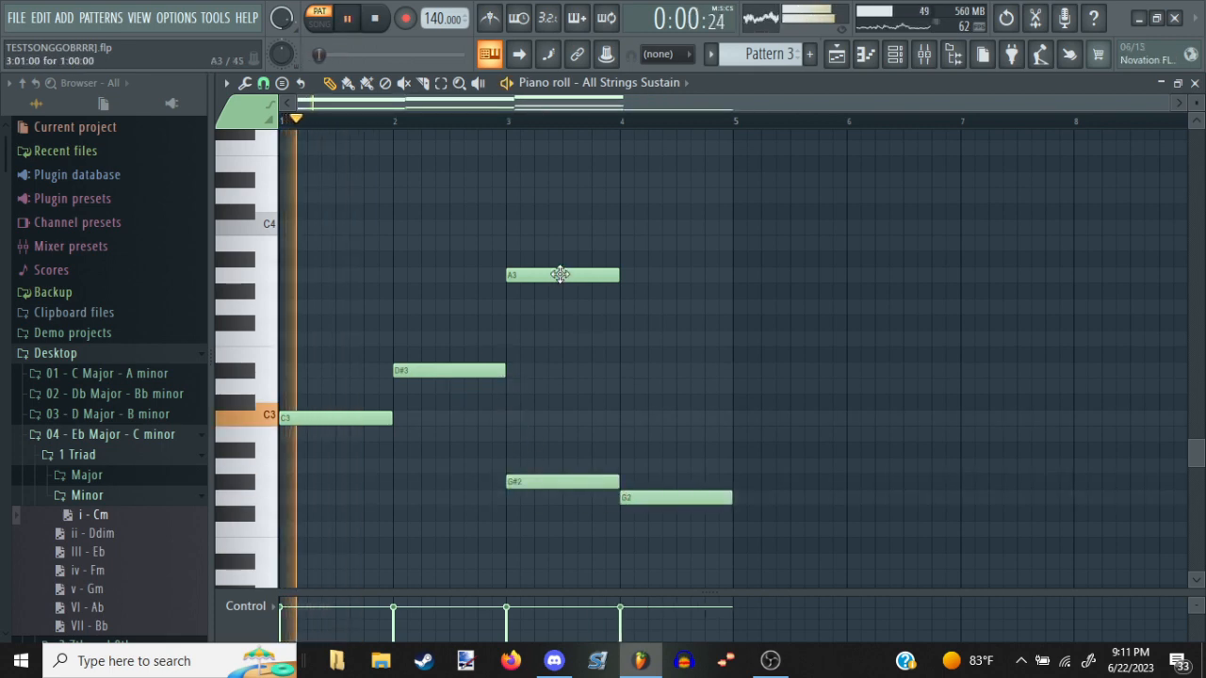
scroll(562, 275, "up", 1)
right_click(564, 323)
scroll(571, 337, "up", 3)
scroll(574, 337, "up", 3)
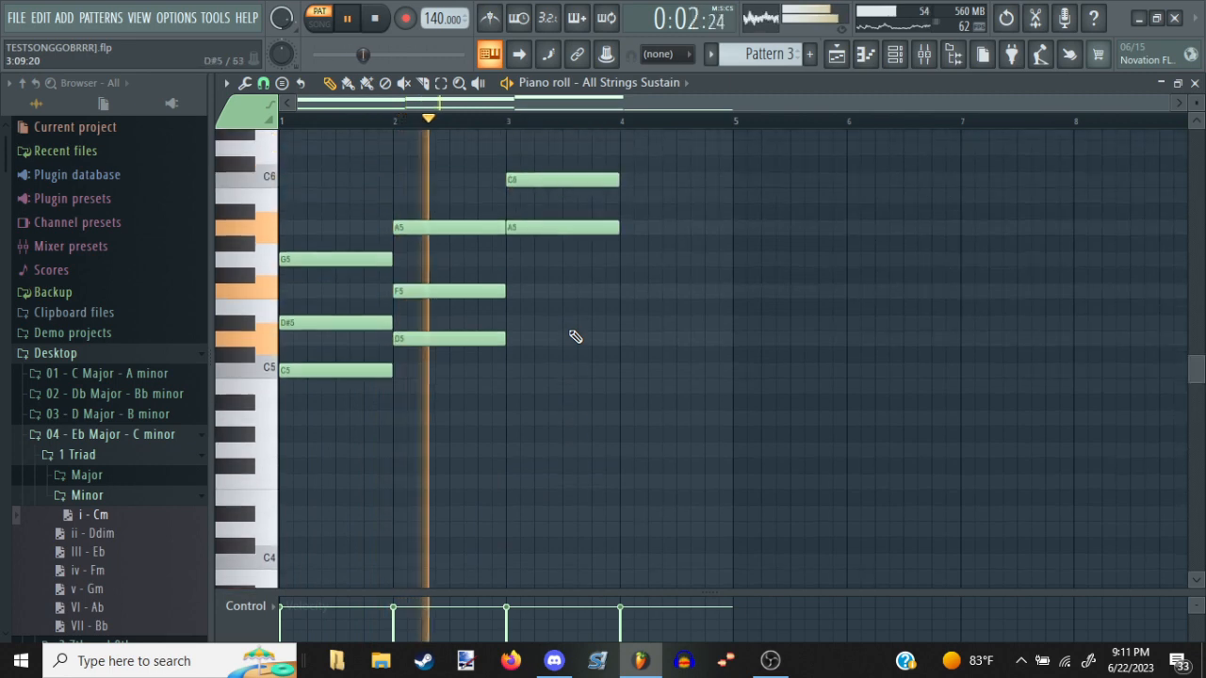
scroll(533, 312, "down", 5)
scroll(533, 312, "up", 4)
scroll(533, 312, "up", 2)
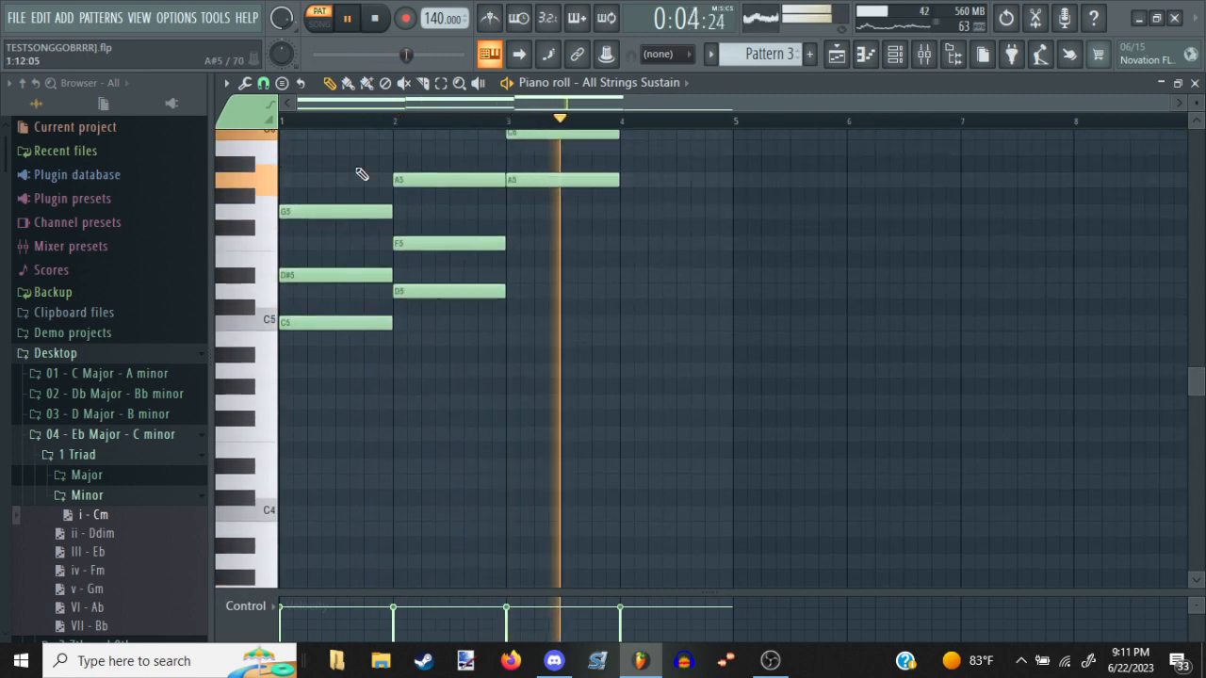
key("space")
Raise the upper notes of bar 2's chord by one semitone to D#5, F#5 and A#5, and audition the change
left_click_drag(447, 381, 459, 130)
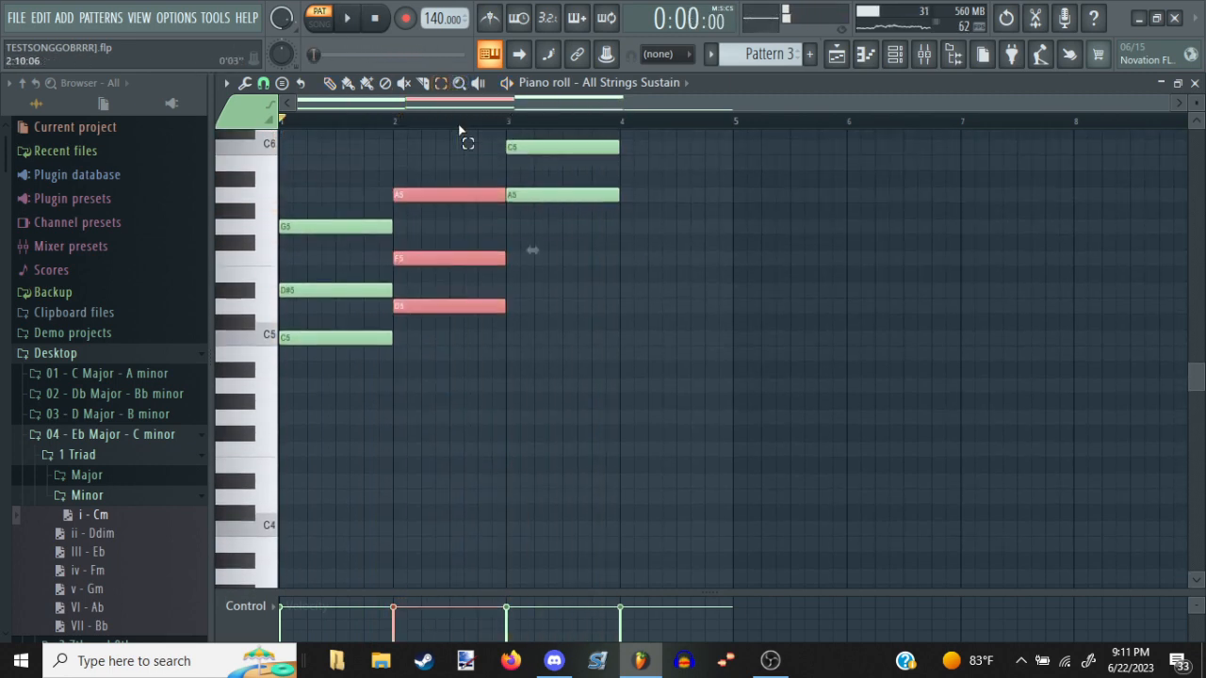
key("shift+Up")
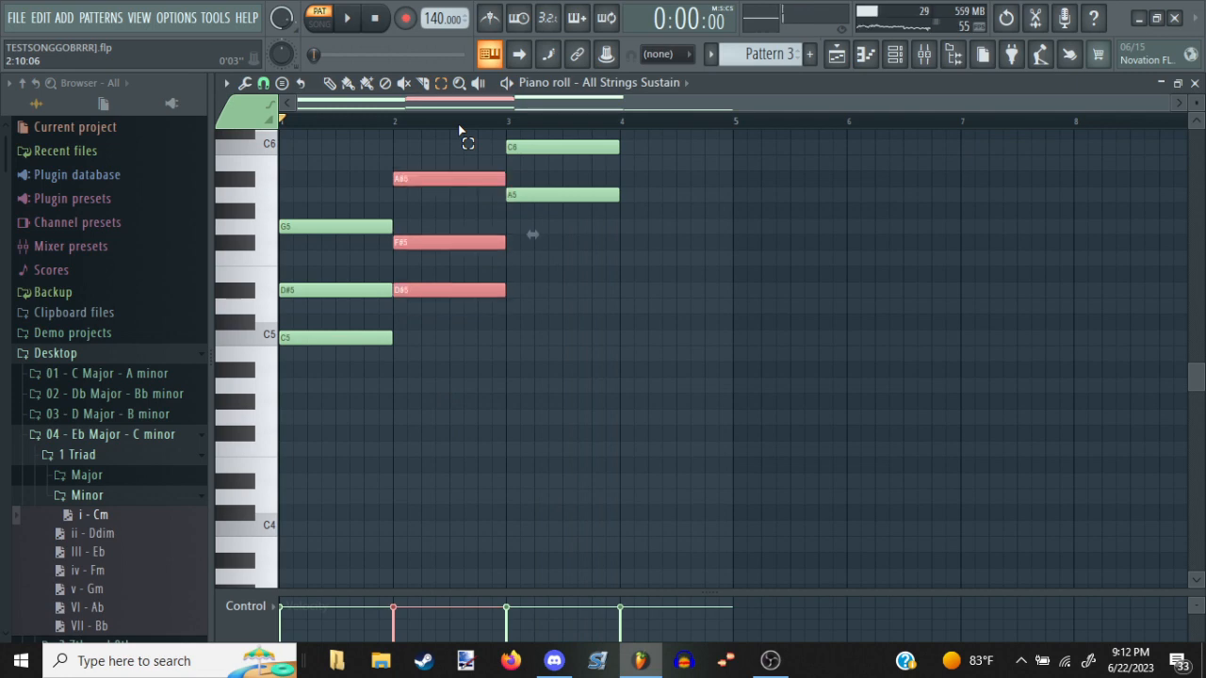
key("space")
left_click(554, 661)
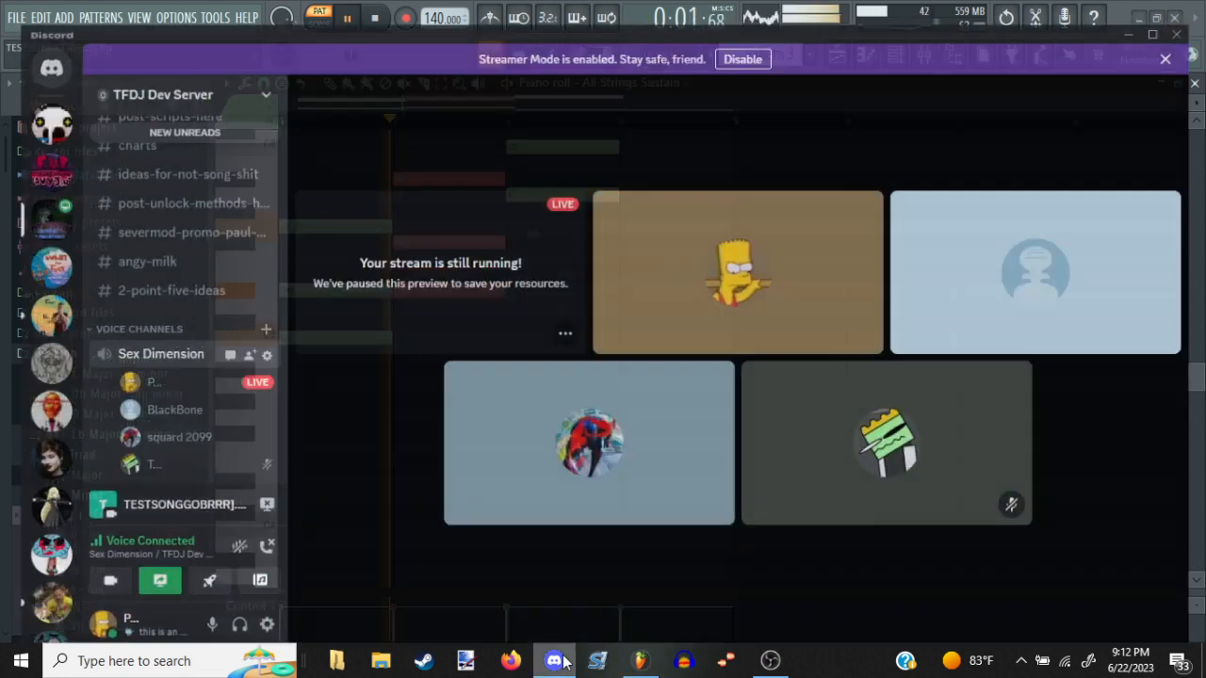
left_click(554, 661)
scroll(538, 500, "up", 3)
key("space")
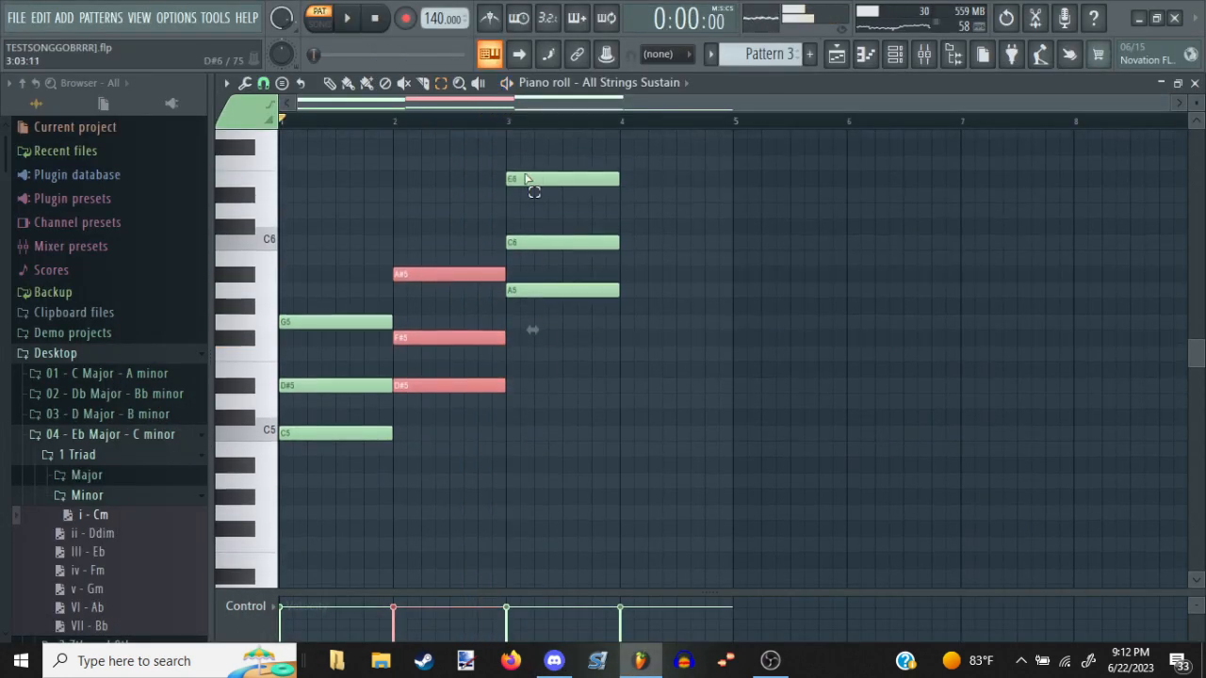
Transpose the upper chord notes in bar 3 down to G#4, B4 and D#5 to match the G#2 bass, auditioning the progression
left_click_drag(529, 141, 553, 321)
key("Down")
key("Down")
key("Down")
key("Down")
key("Down")
key("Down")
key("Down")
key("Down")
key("Down")
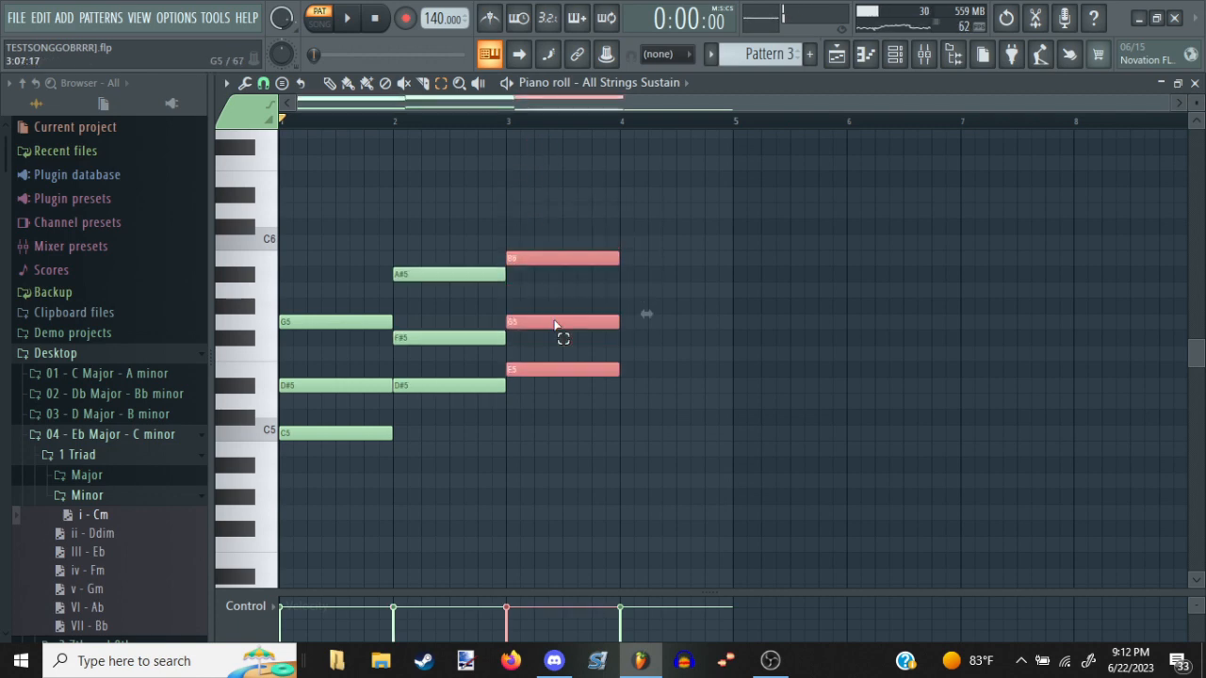
scroll(554, 325, "down", 10)
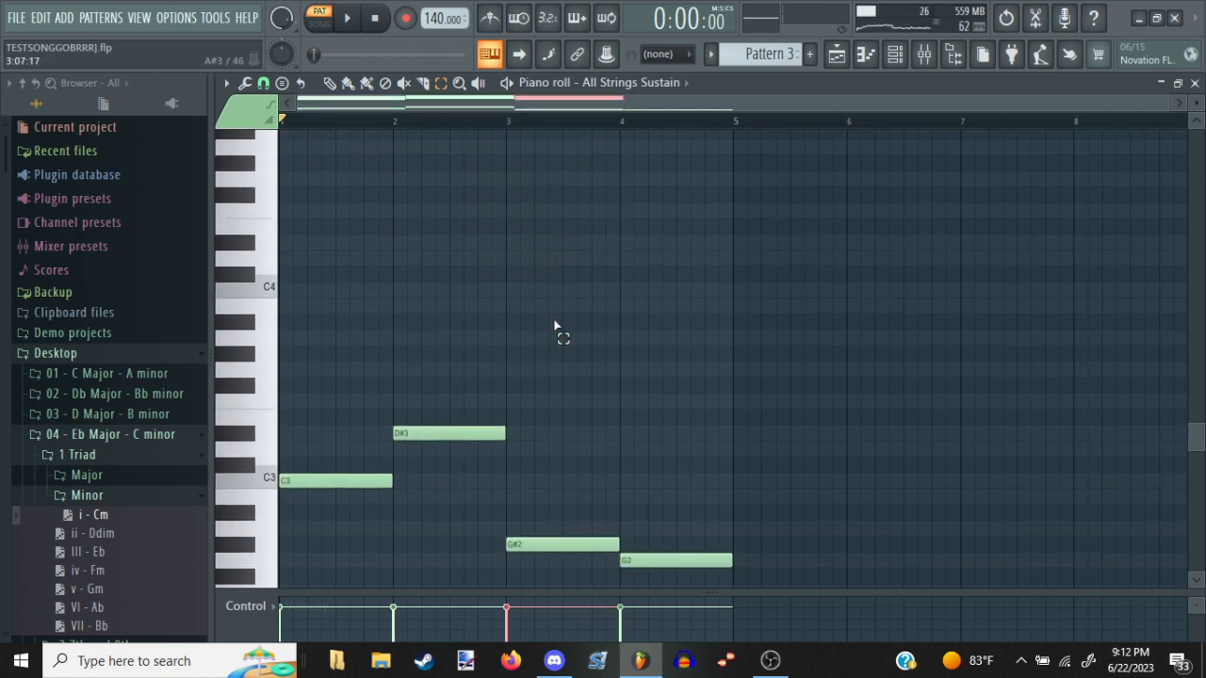
scroll(554, 325, "up", 3)
key("Down")
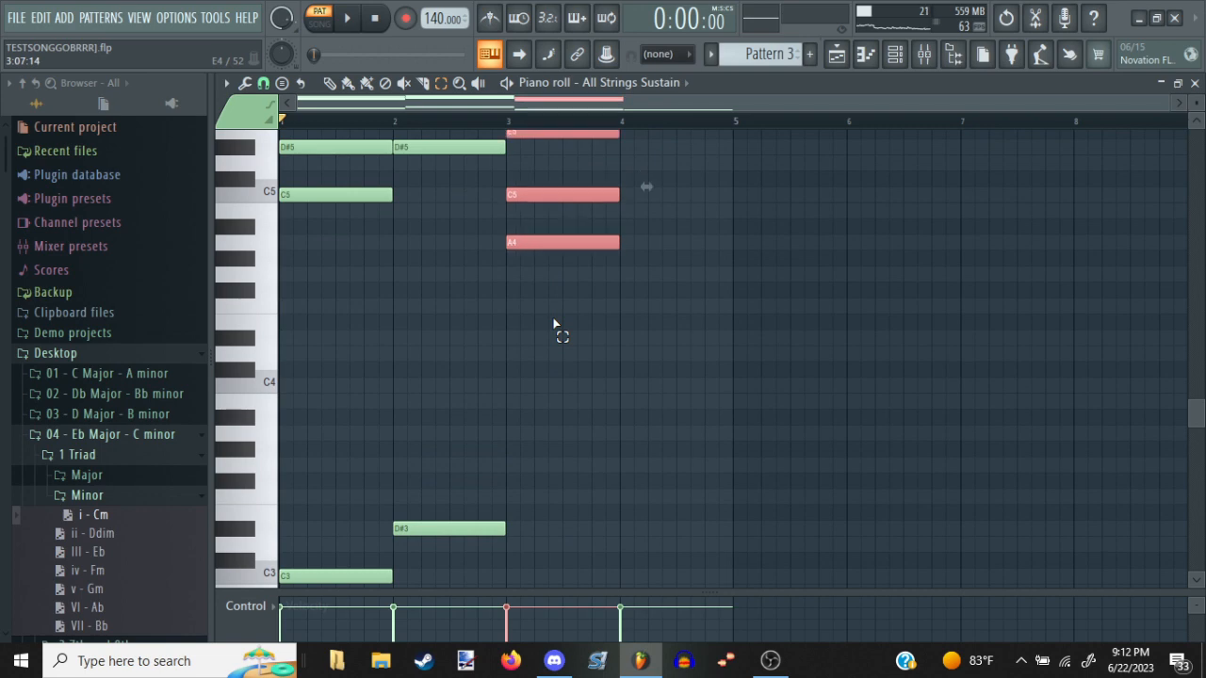
key("Up")
key("Up")
key("space")
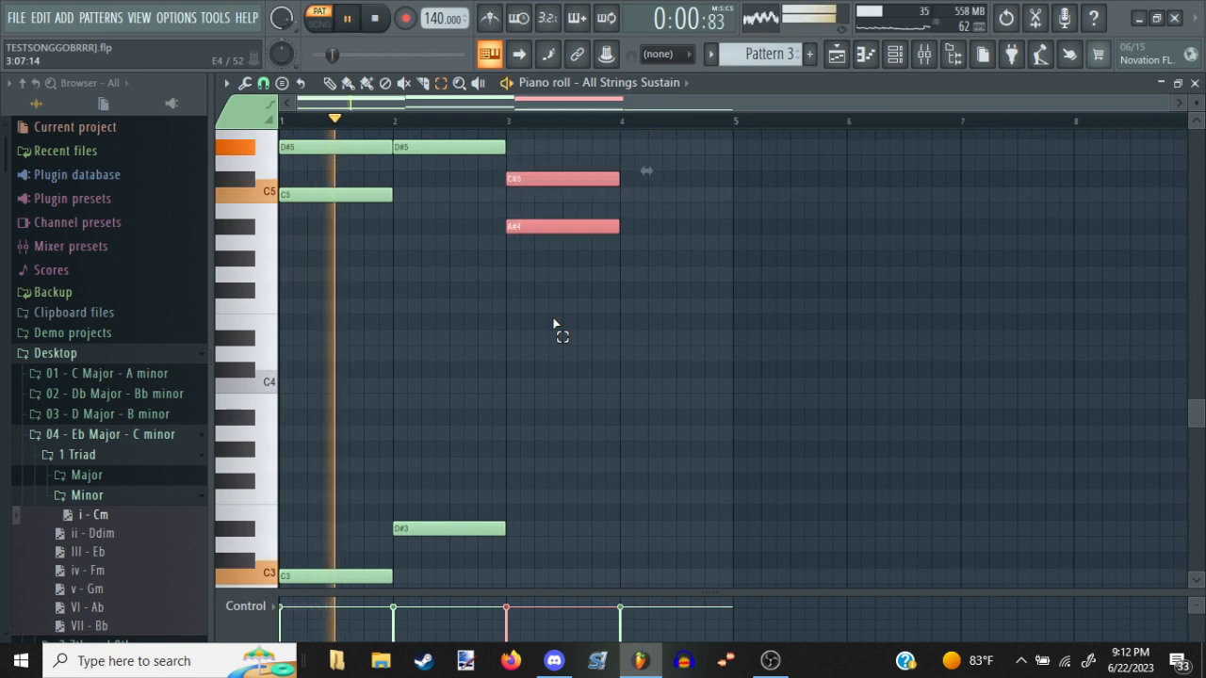
key("Down")
key("Down")
scroll(554, 325, "down", 2)
key("Down")
scroll(554, 325, "up", 3)
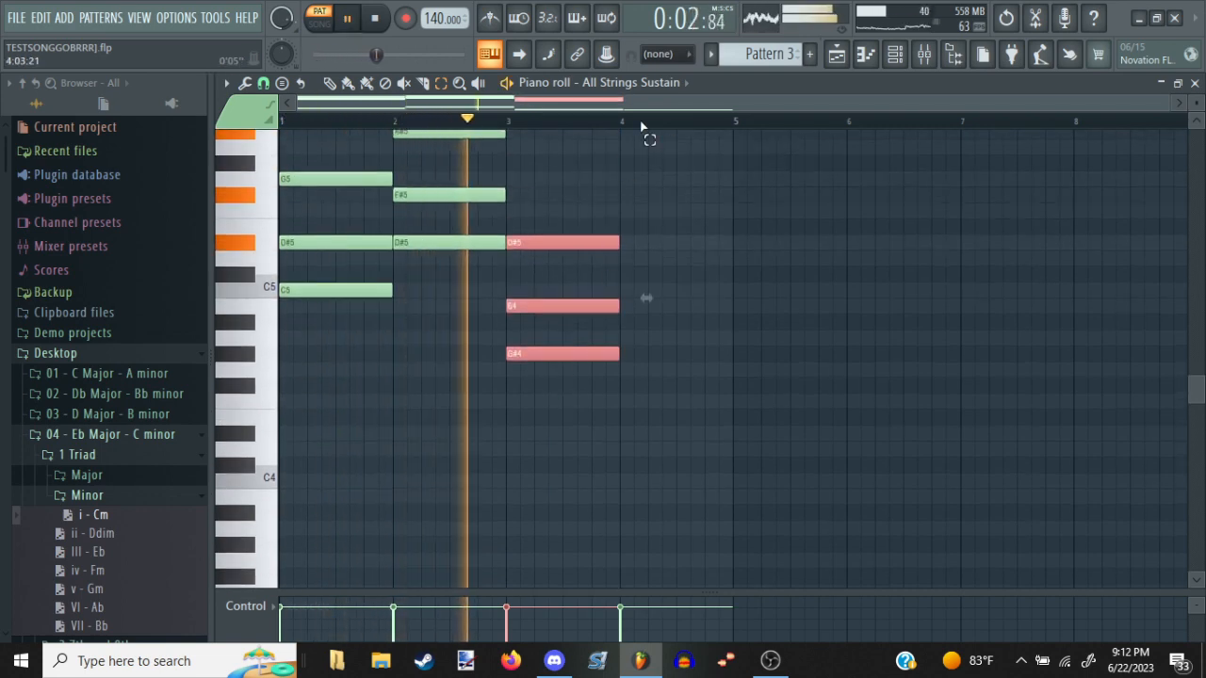
Paste a copy of the C minor triad into bar 4, transposed down to G4, A#4 and D5, and audition it
left_click_drag(718, 234, 410, 298)
key("ctrl+v")
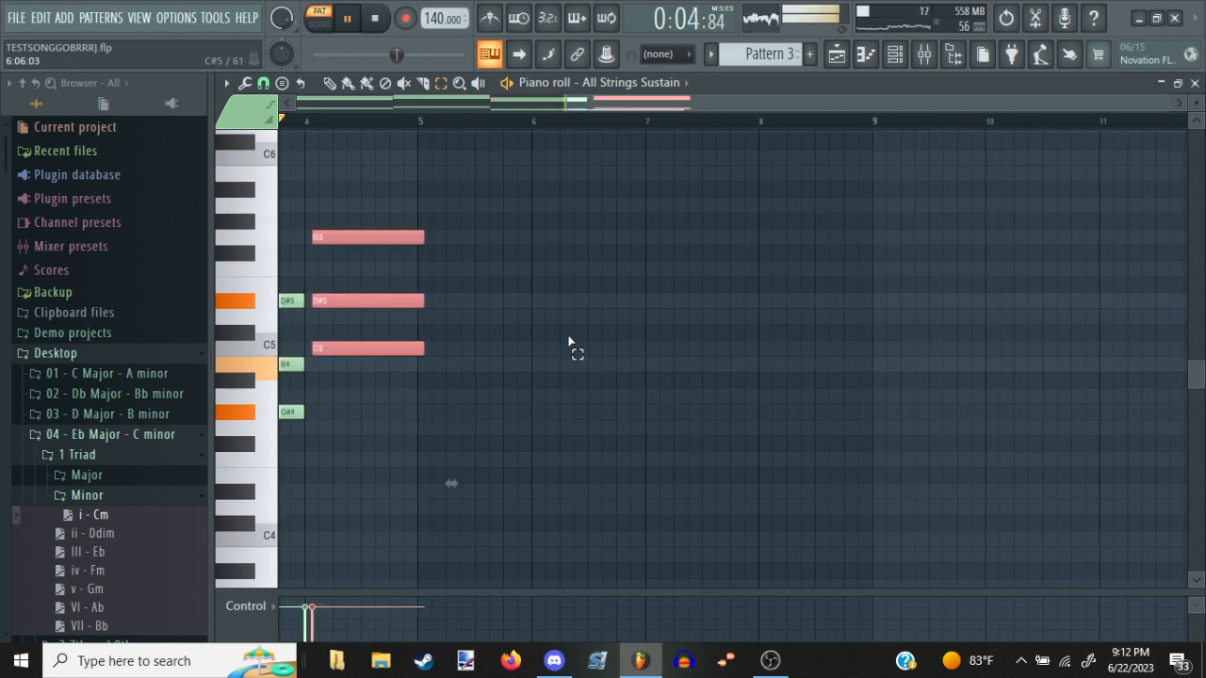
key("shift+Down")
key("shift+Down")
key("shift+Down")
key("shift+Down")
key("shift+Down")
key("shift+Left")
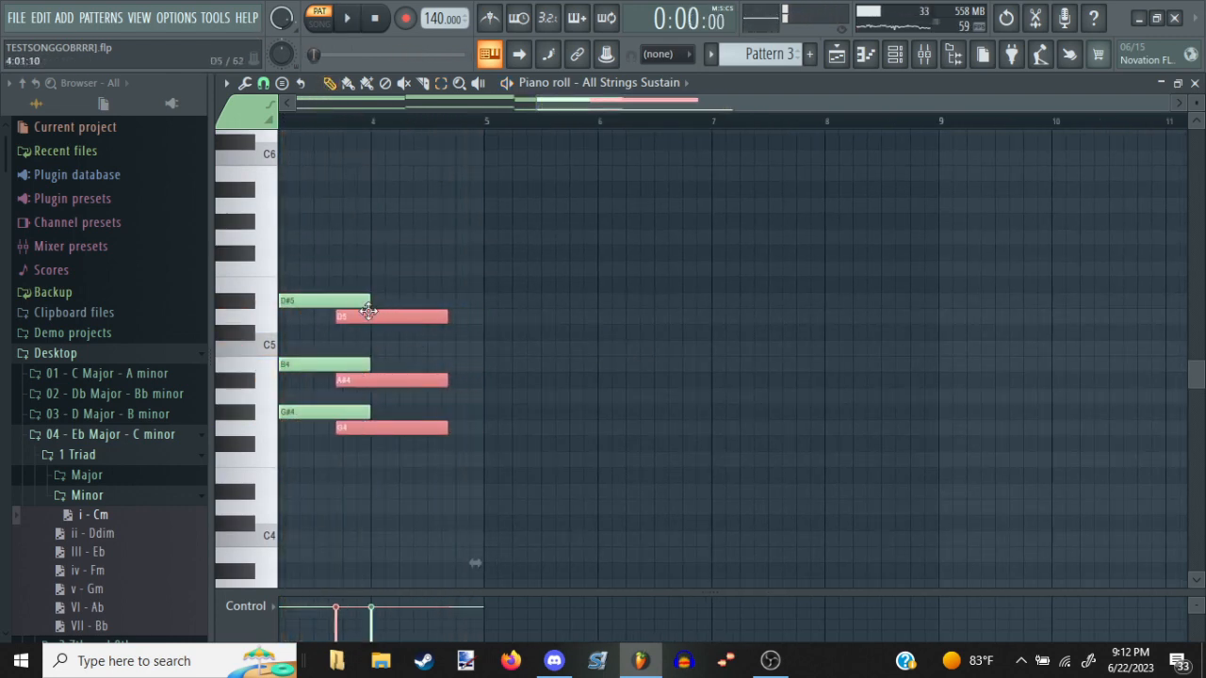
left_click_drag(368, 311, 651, 318)
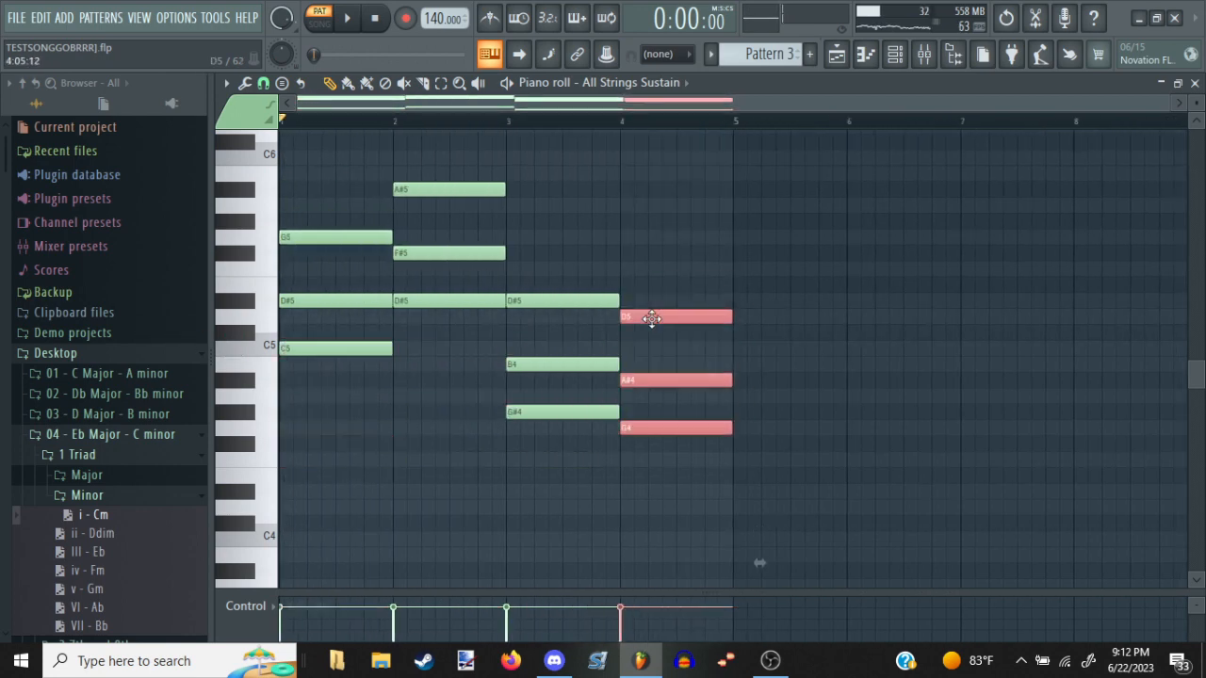
scroll(670, 336, "down", 6)
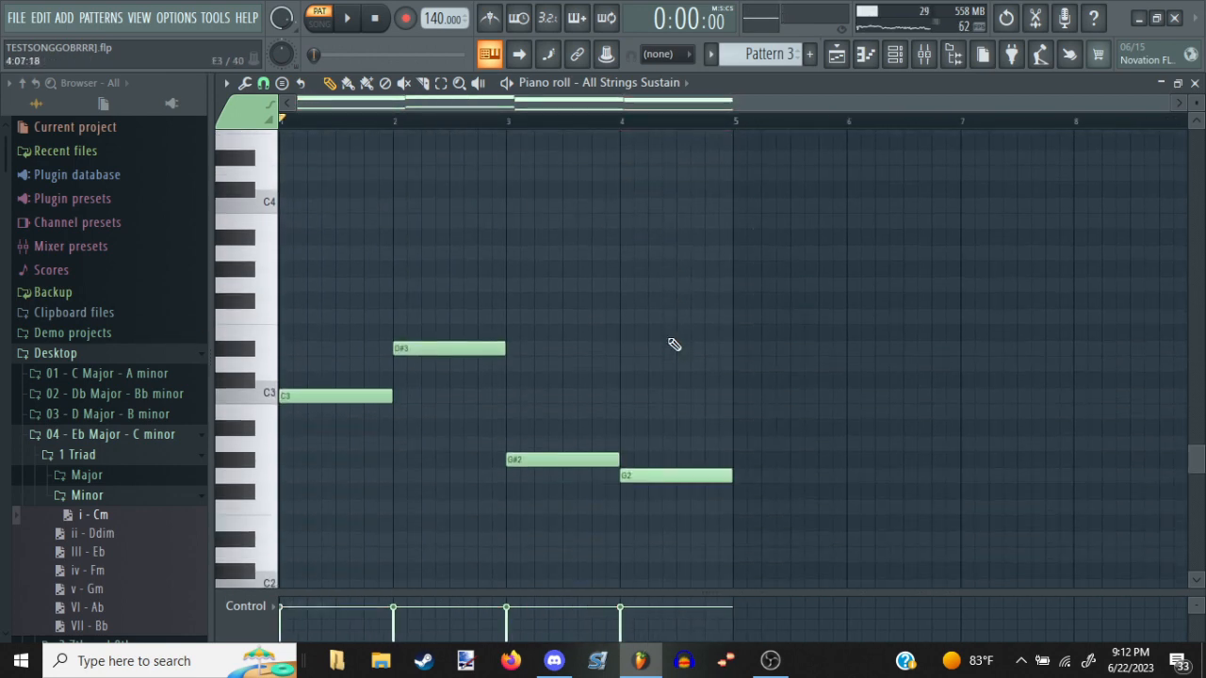
scroll(722, 248, "up", 7)
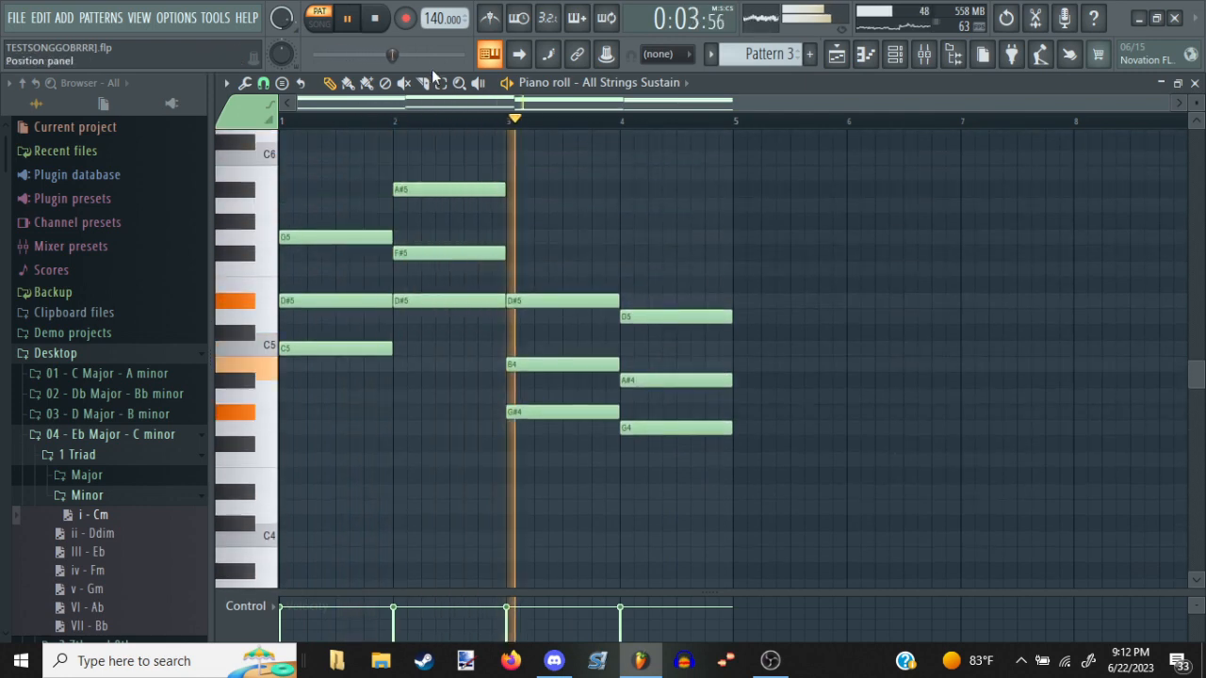
Copy the upper notes of all four chords, try the copies an octave lower, and place them an octave higher
left_click_drag(823, 176, 261, 412)
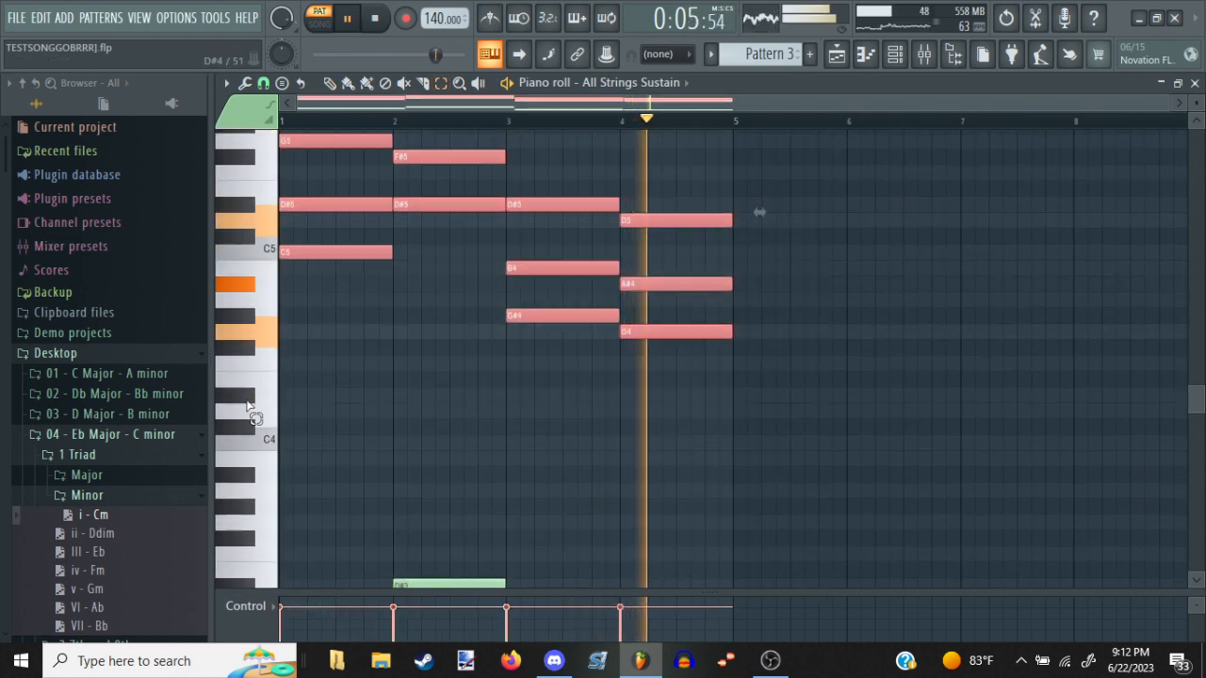
key("ctrl+Down")
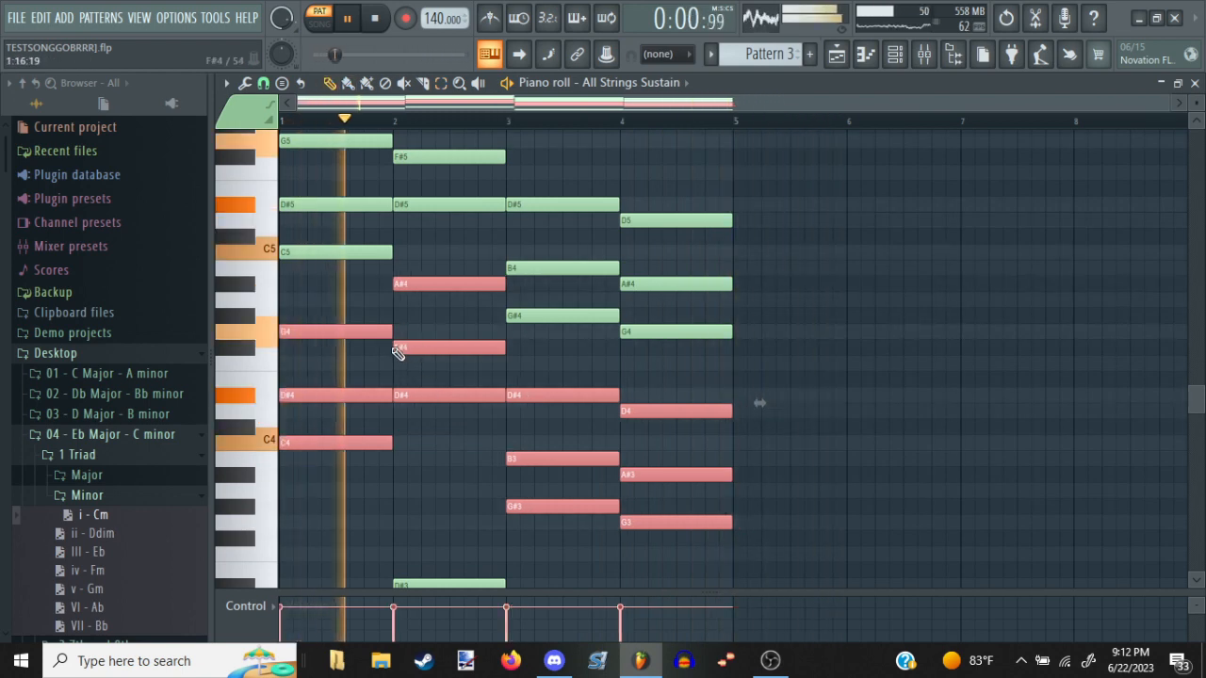
key("ctrl+z")
key("ctrl+z")
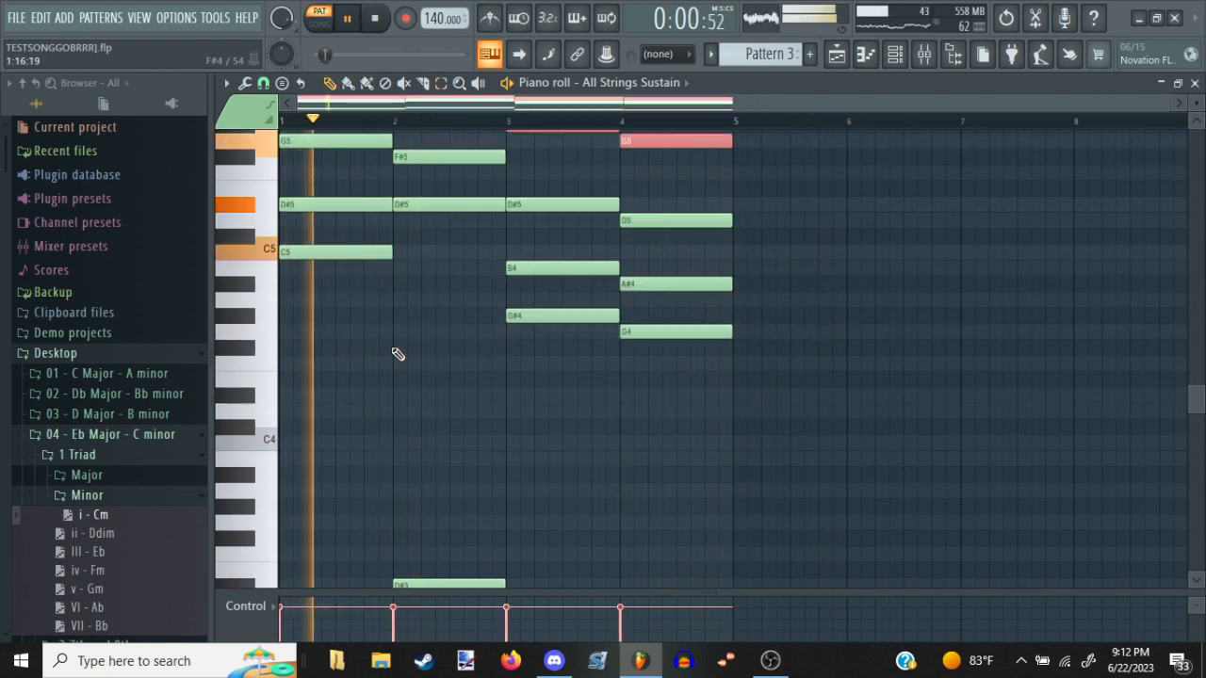
Switch to the playlist and play the full arrangement in song mode with the new Pattern 3 chords
key("F7")
key("F6")
scroll(625, 118, "down", 5)
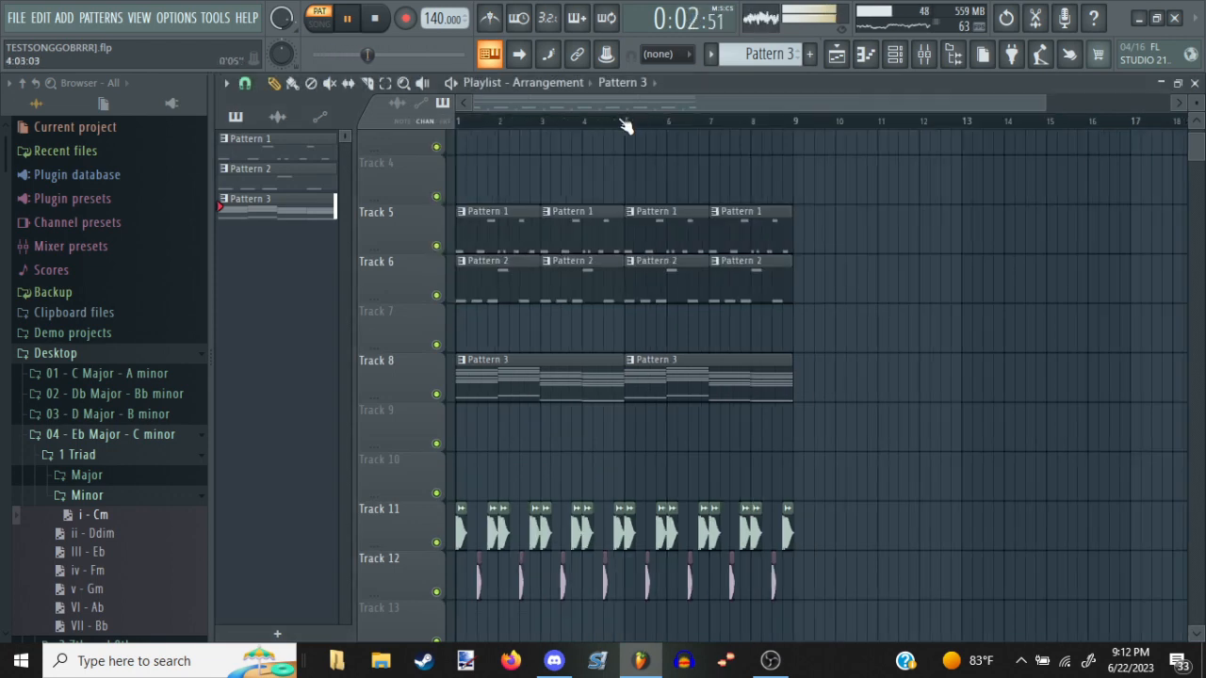
key("space")
scroll(842, 332, "up", 2)
scroll(841, 333, "up", 1)
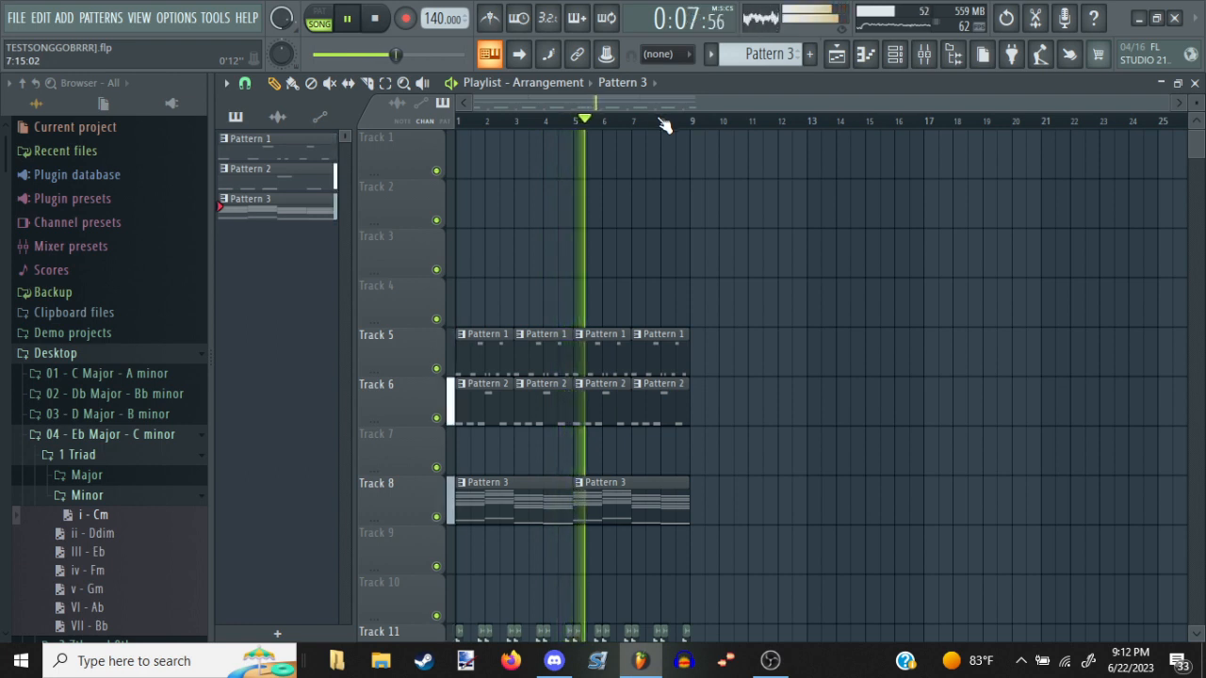
Select every pattern and drum clip in bars 1 to 8 and duplicate them into bars 9 to 16
left_click(387, 83)
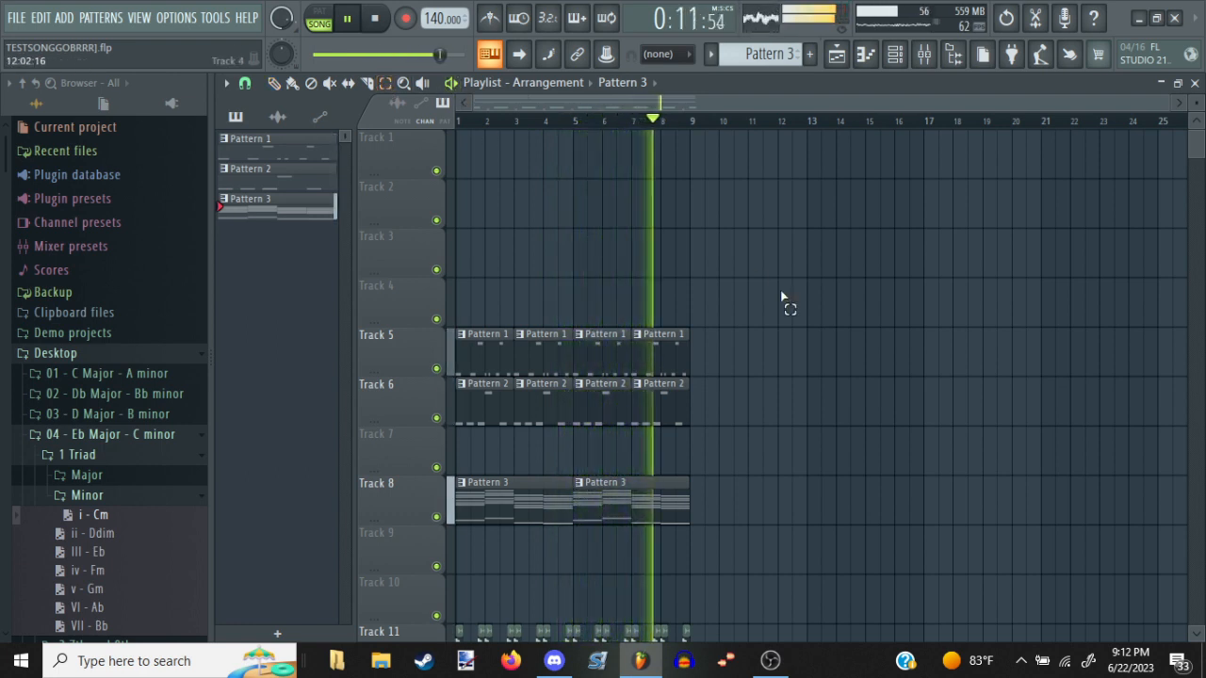
left_click_drag(782, 297, 440, 516)
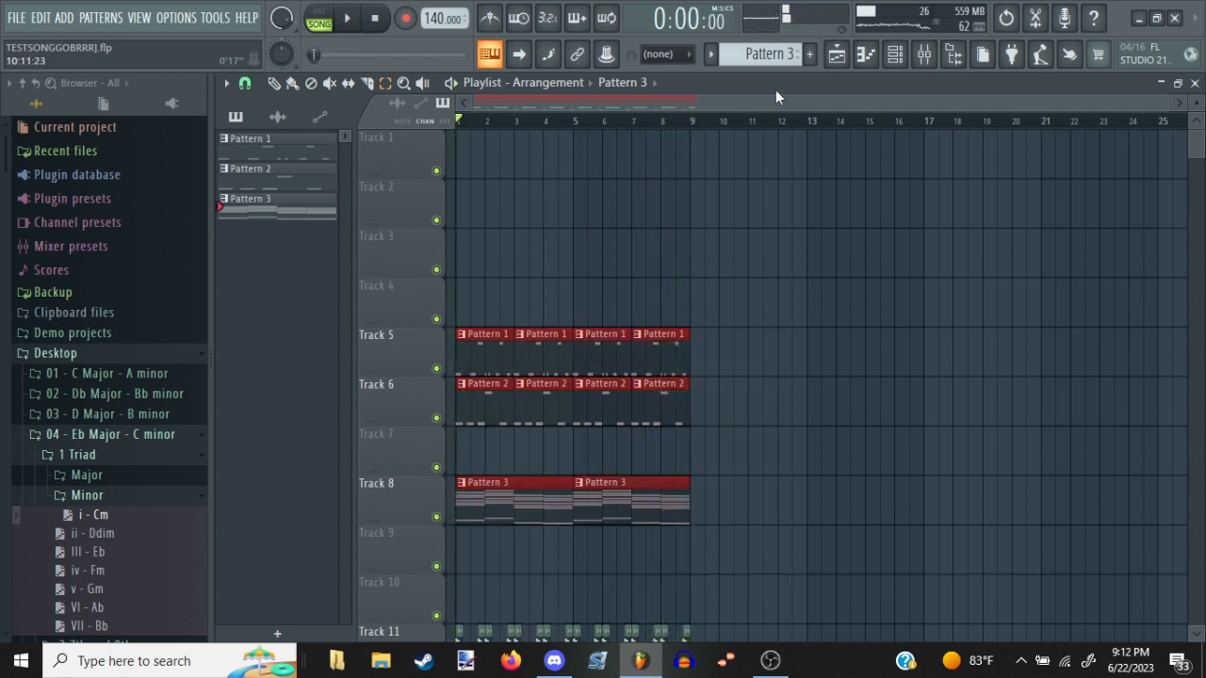
left_click(806, 373)
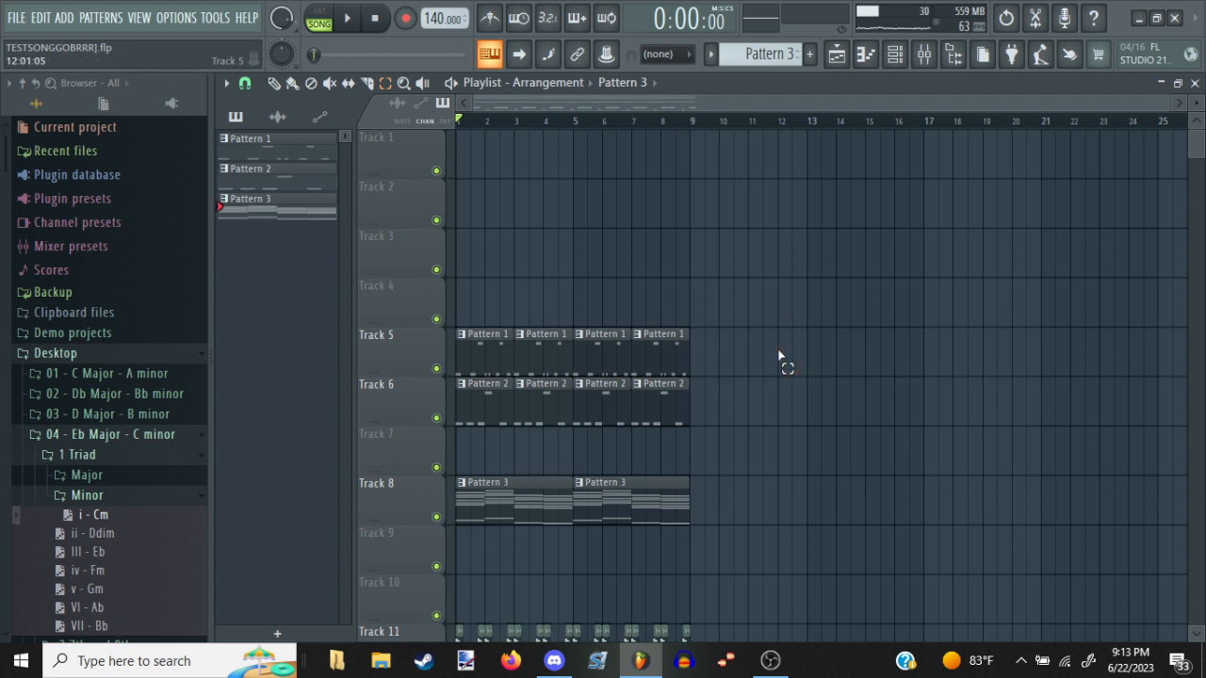
scroll(753, 133, "down", 6)
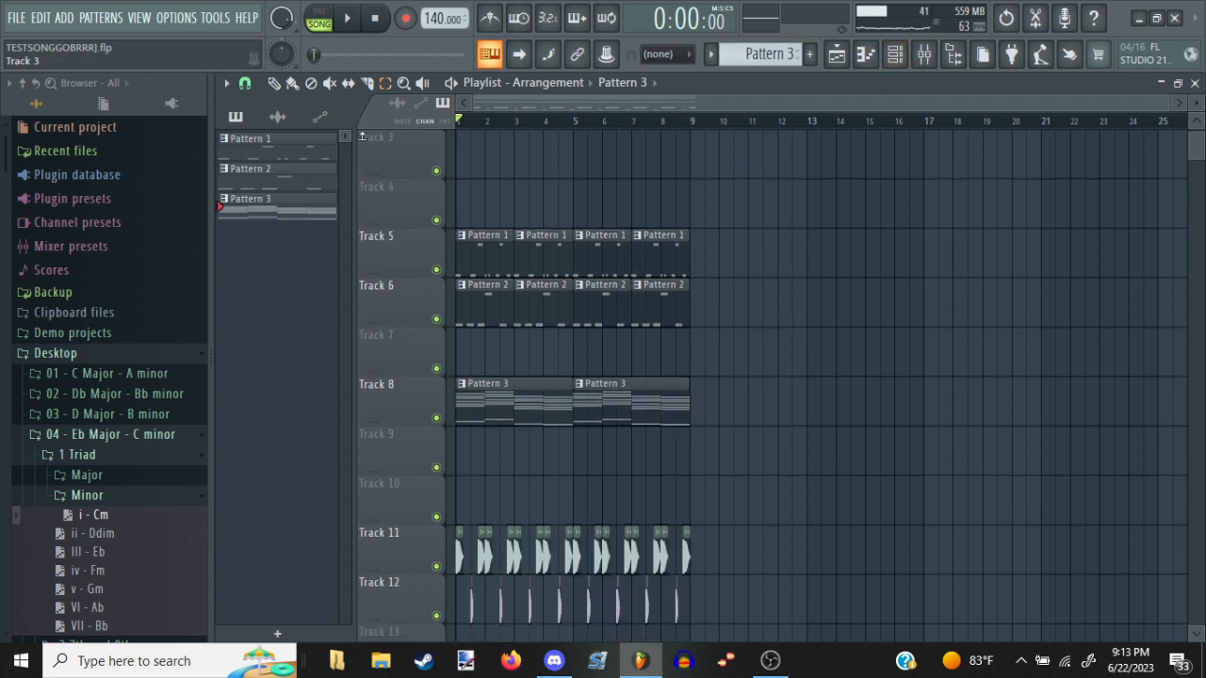
scroll(761, 202, "up", 4)
left_click_drag(761, 203, 276, 523)
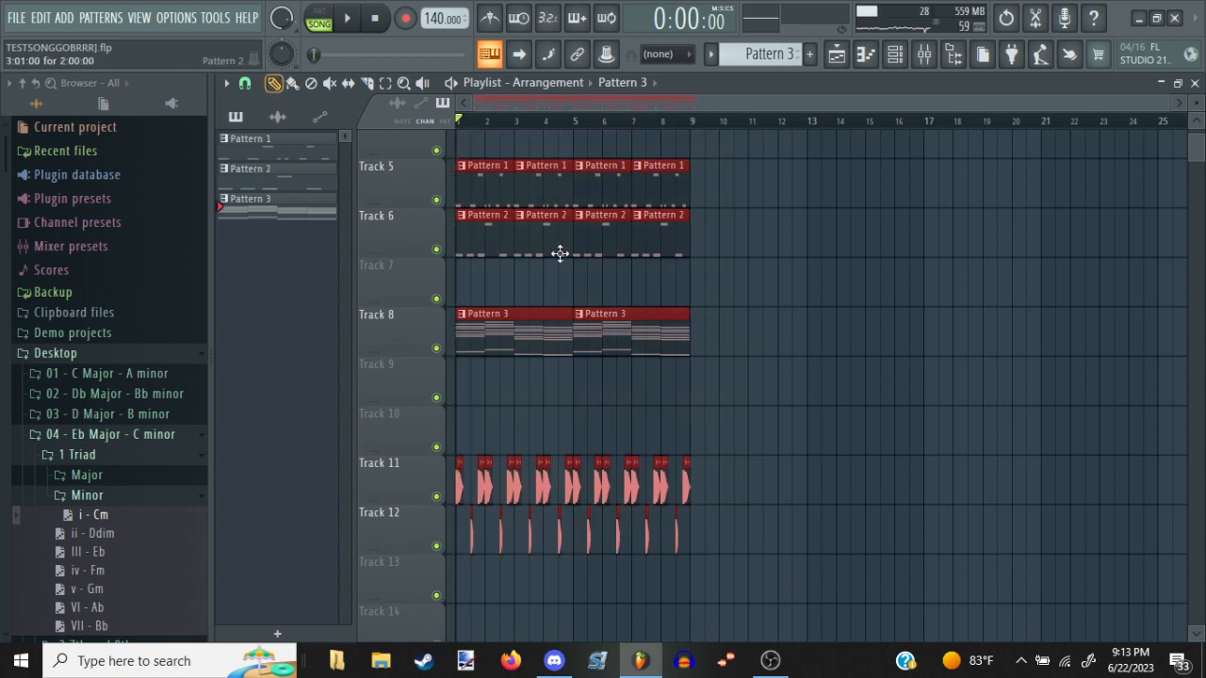
key("ctrl+b")
left_click(1096, 263)
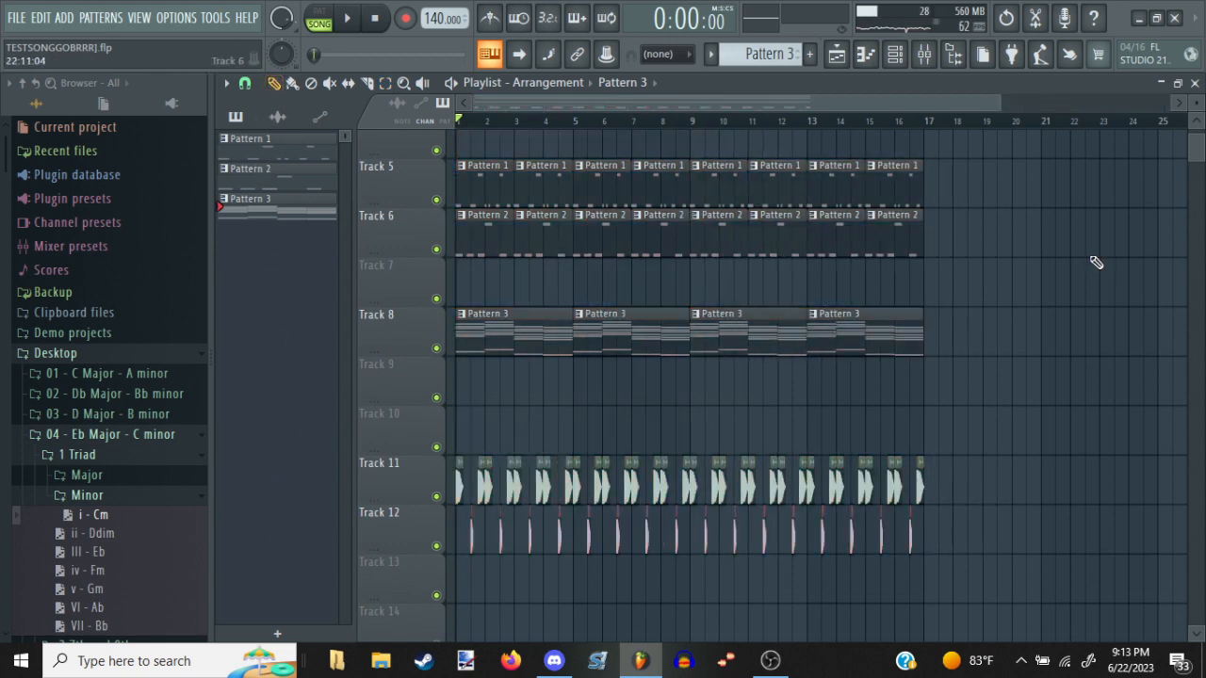
Audition the duplicated section of the arrangement from bar 9
scroll(614, 413, "down", 3)
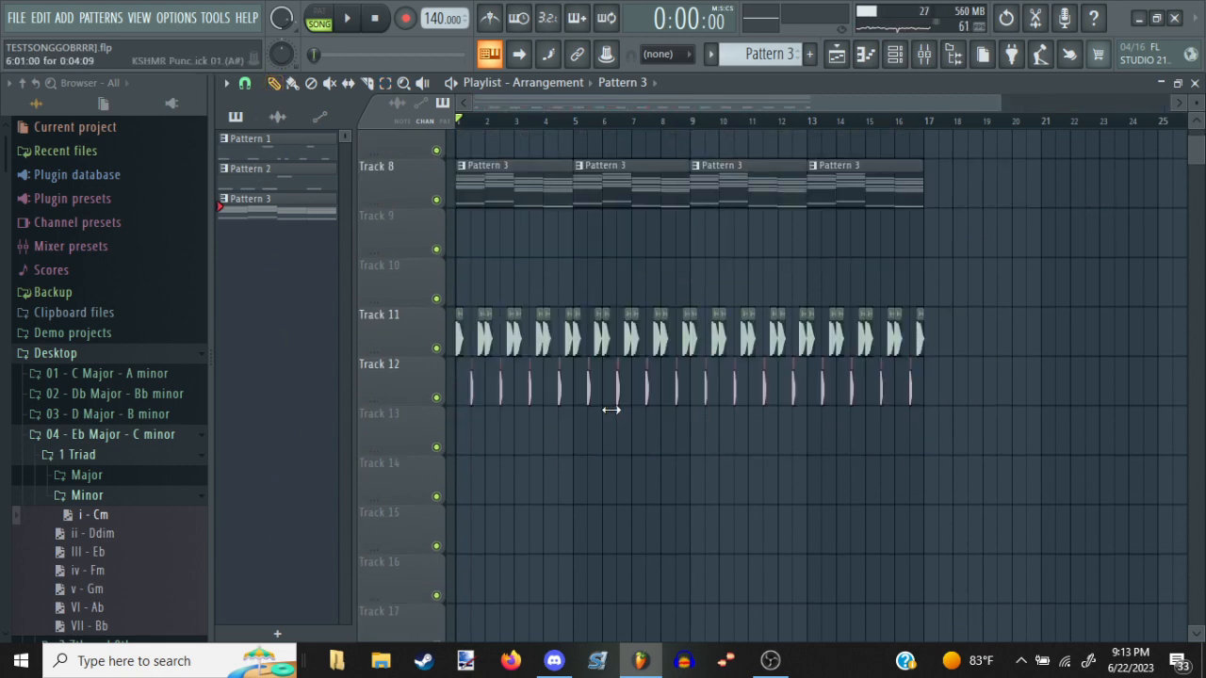
key("space")
scroll(691, 121, "up", 2)
left_click(692, 120)
scroll(713, 162, "up", 1)
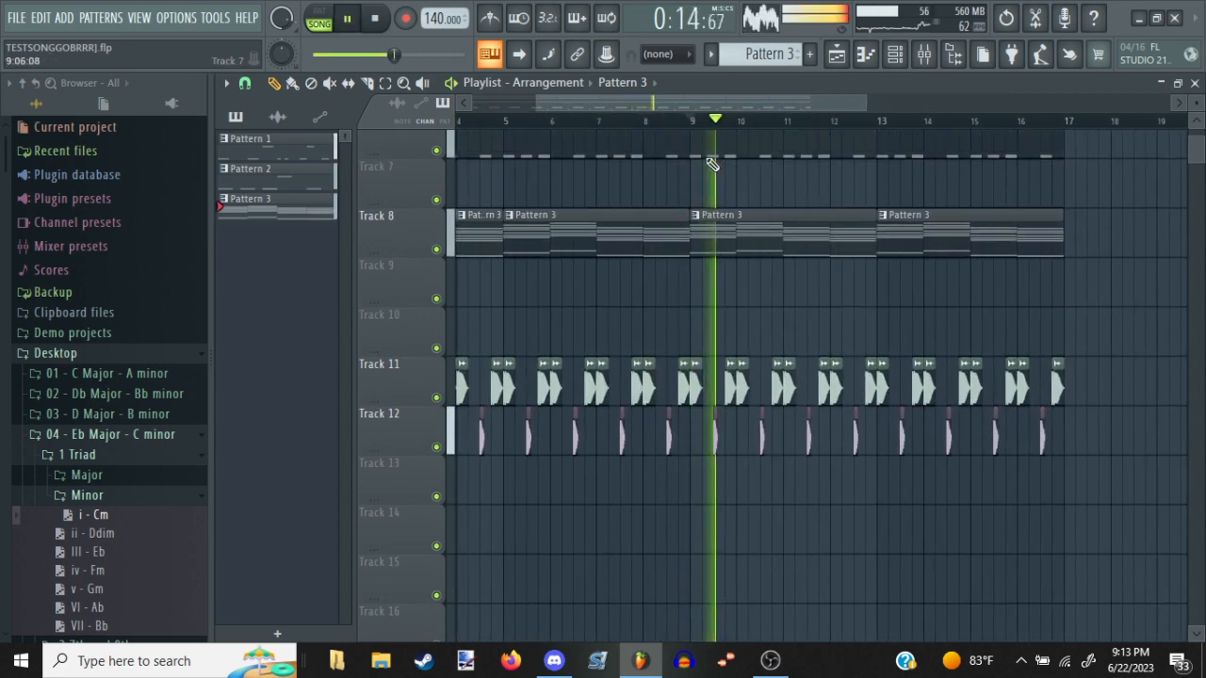
key("space")
Rework bar 9's drums by moving its second kick to beat 3 and placing snares on beats 2 and 4
scroll(708, 109, "up", 1)
scroll(778, 140, "up", 2)
scroll(822, 123, "up", 3)
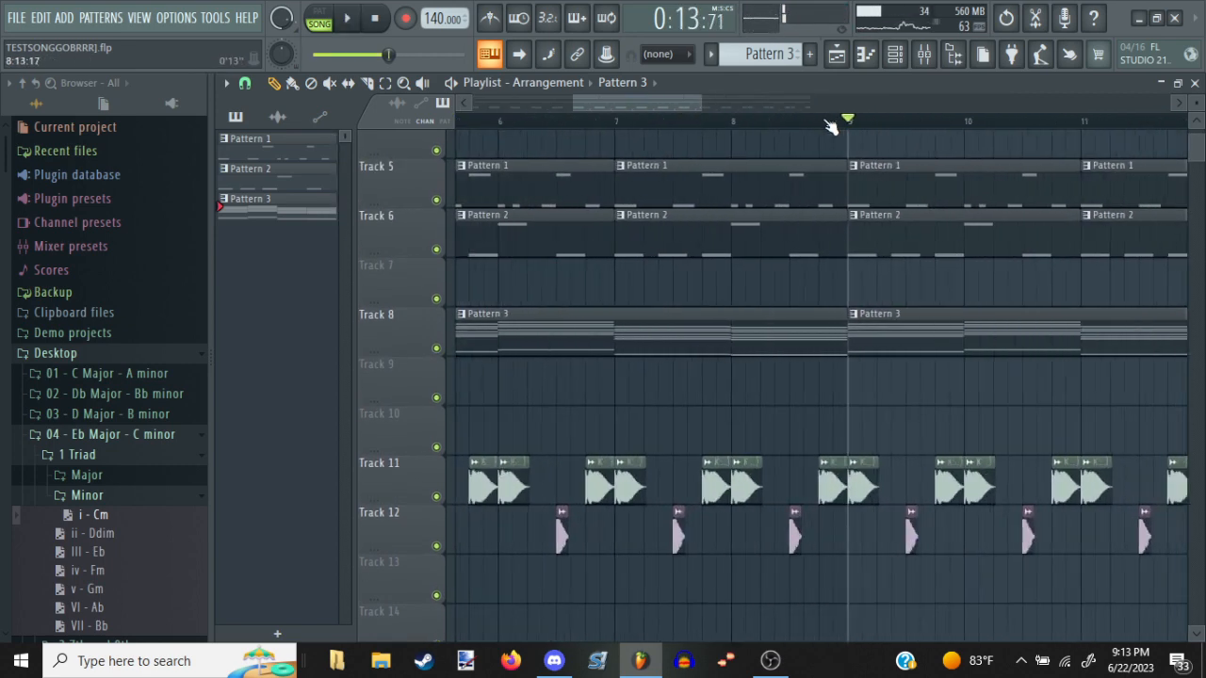
scroll(618, 198, "right", 2)
scroll(618, 198, "down", 3)
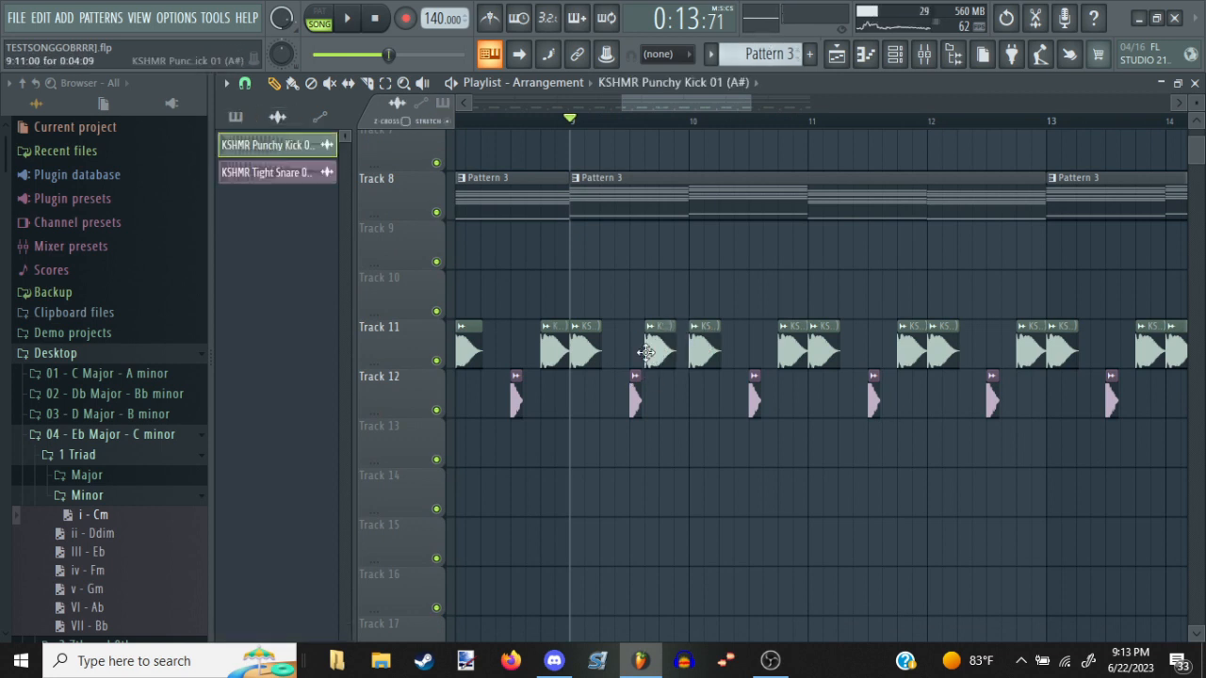
left_click_drag(645, 353, 622, 386)
left_click(610, 386)
left_click(661, 399)
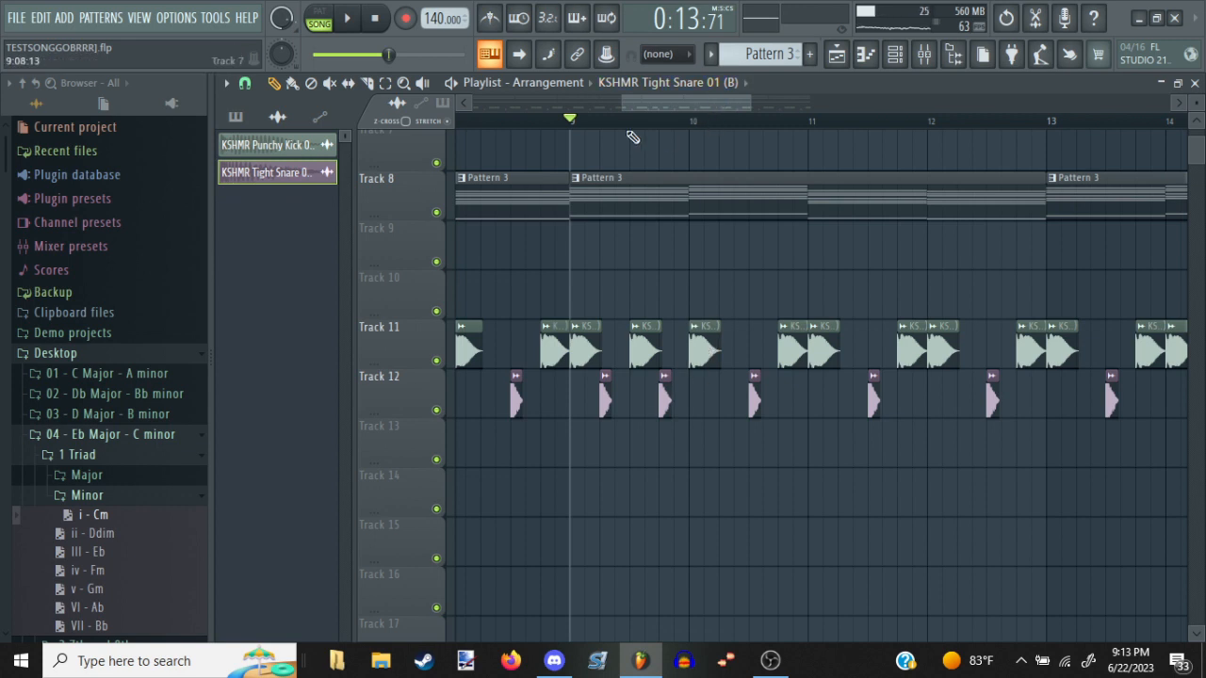
Delete all kick and snare clips on Tracks 11 and 12 from bar 10 through bar 16
left_click_drag(592, 178, 639, 241)
left_click_drag(545, 183, 678, 218)
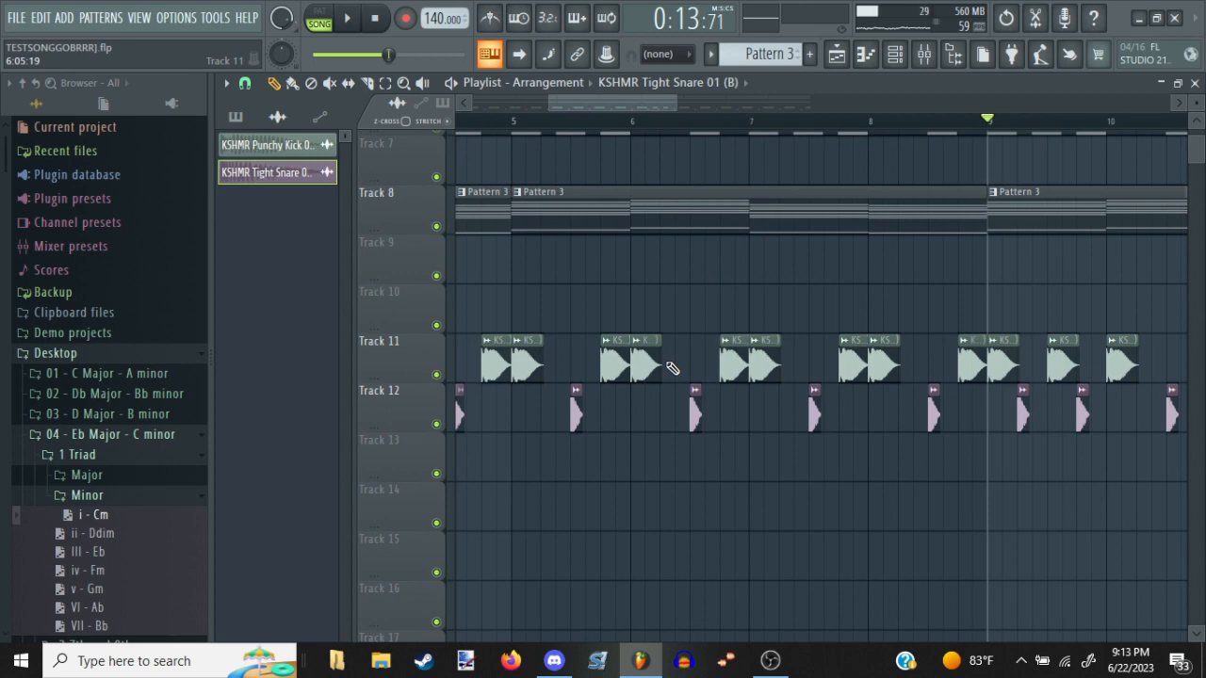
left_click(688, 405)
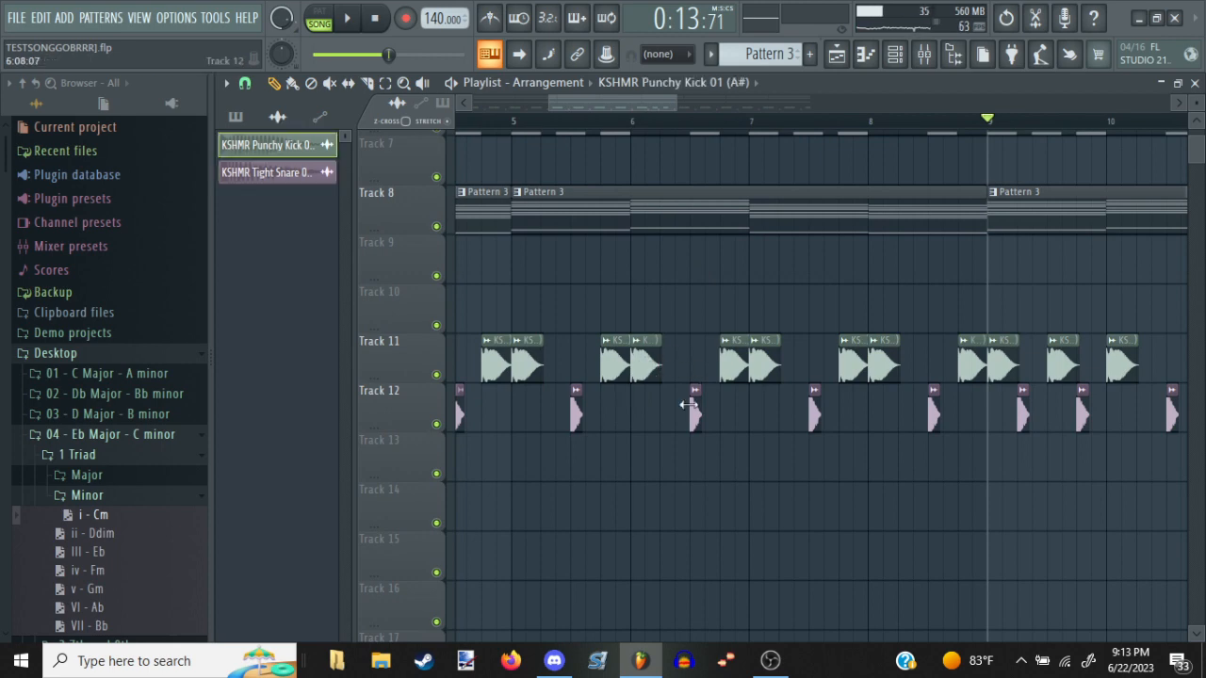
left_click(698, 417)
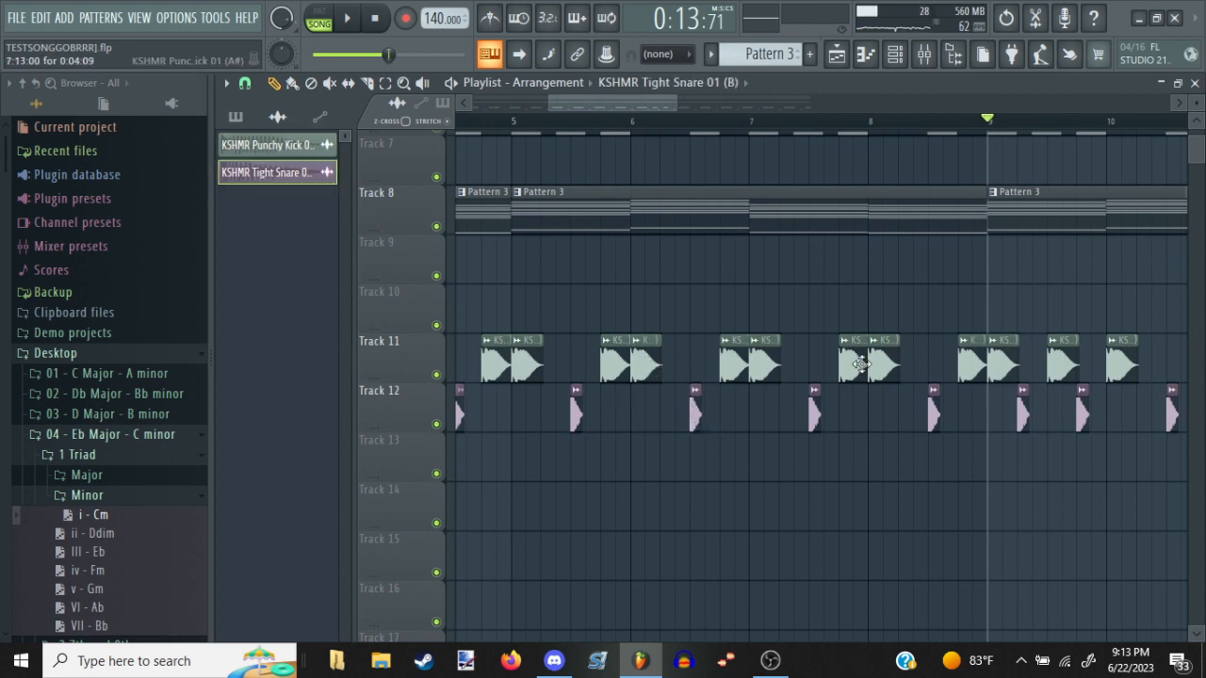
scroll(912, 123, "down", 2)
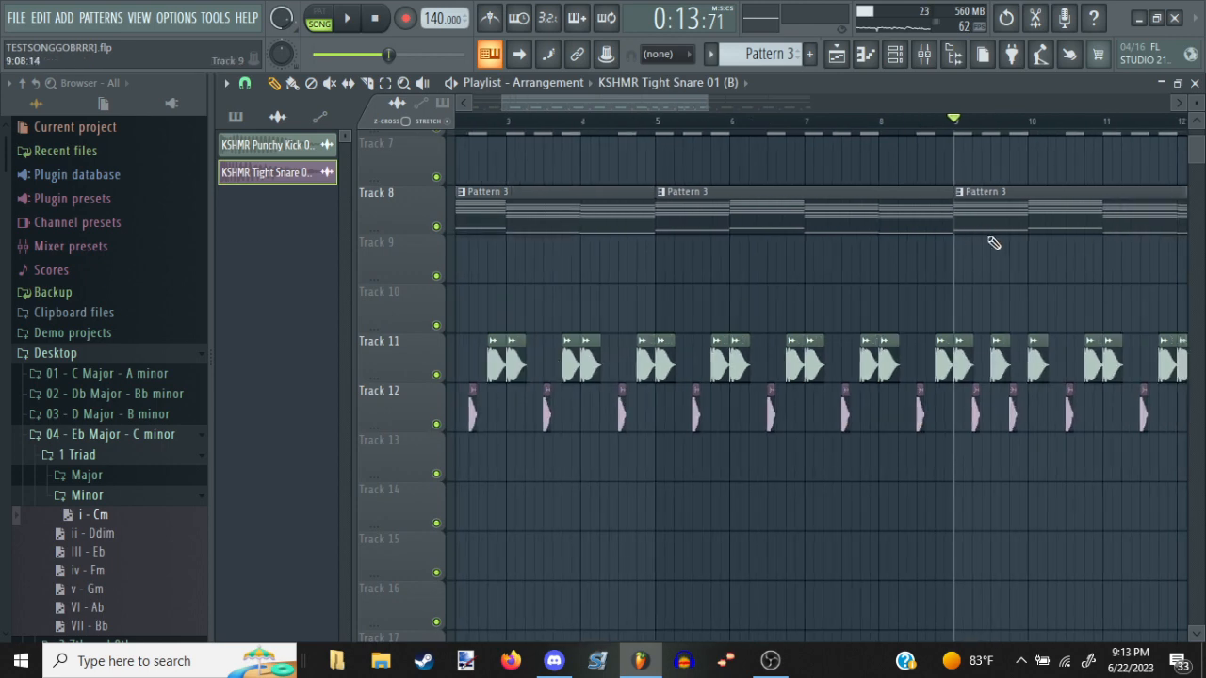
left_click_drag(993, 242, 679, 228)
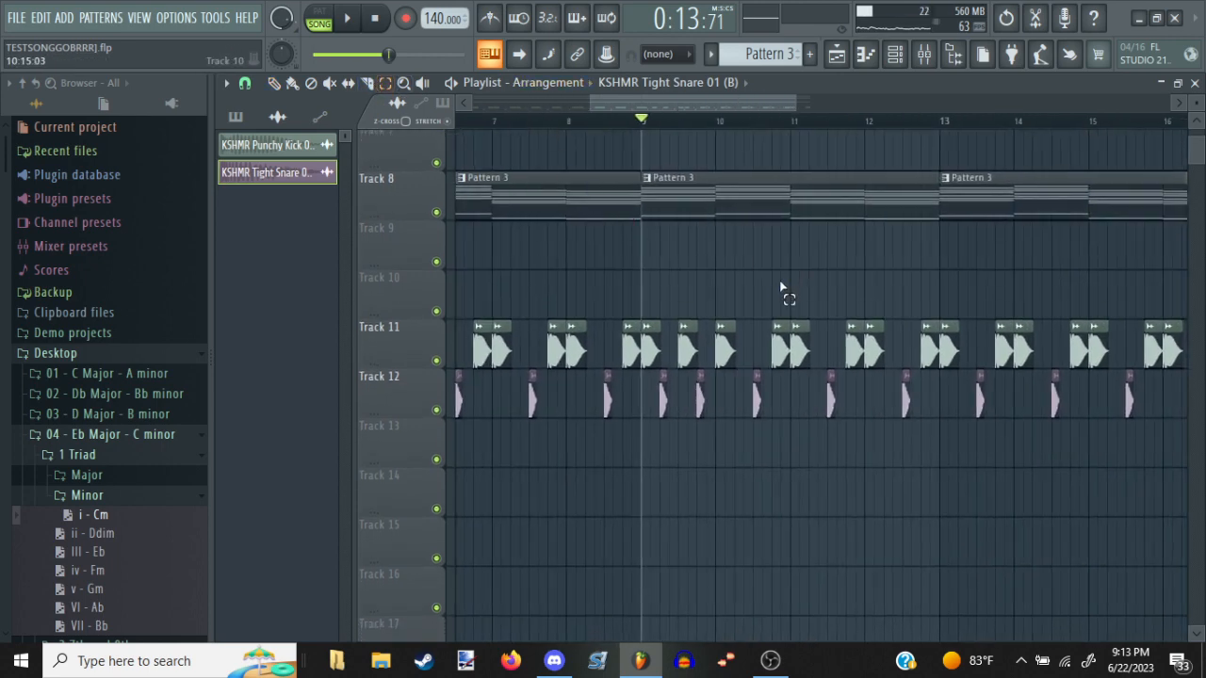
left_click_drag(727, 312, 1201, 490)
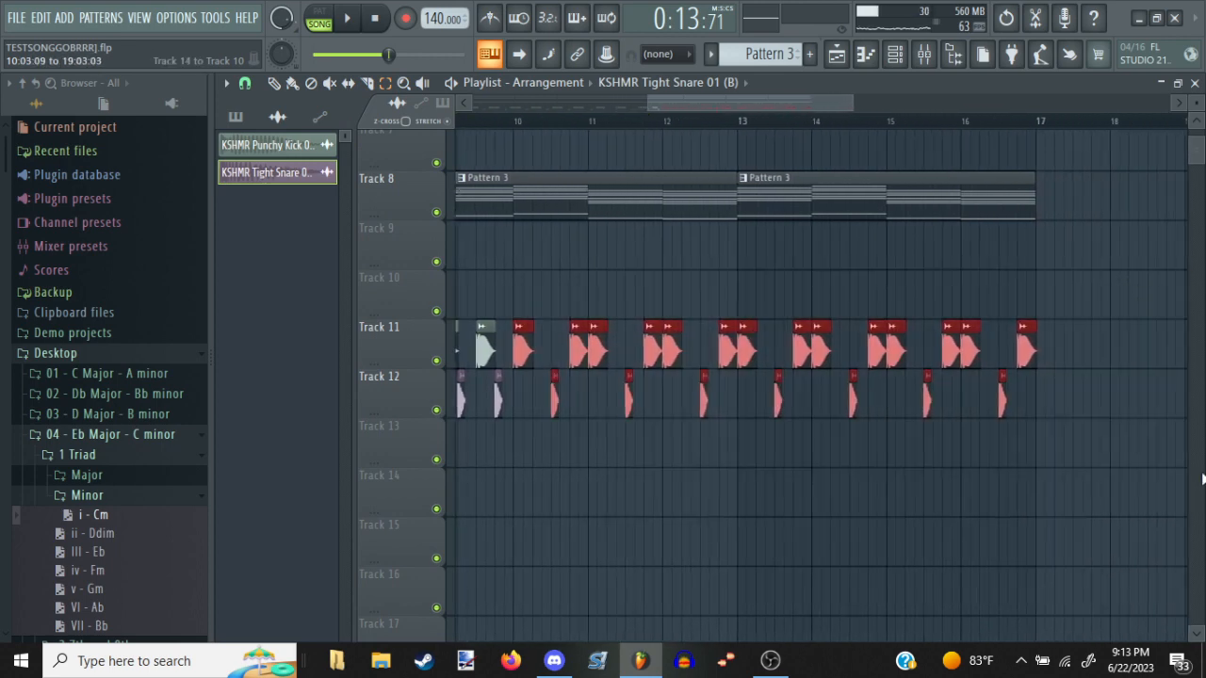
key("Delete")
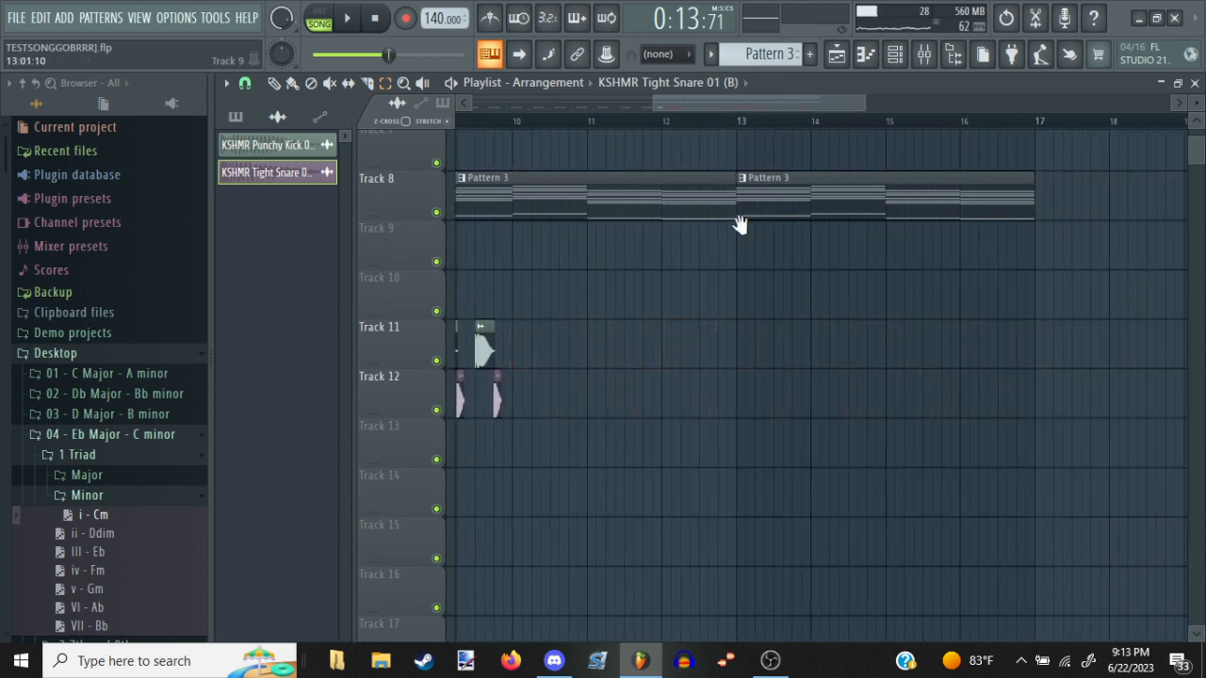
Select bar 9's two kicks and two snares and repeat them through bars 10 to 16
scroll(740, 224, "left", 2)
left_click_drag(665, 266, 516, 407)
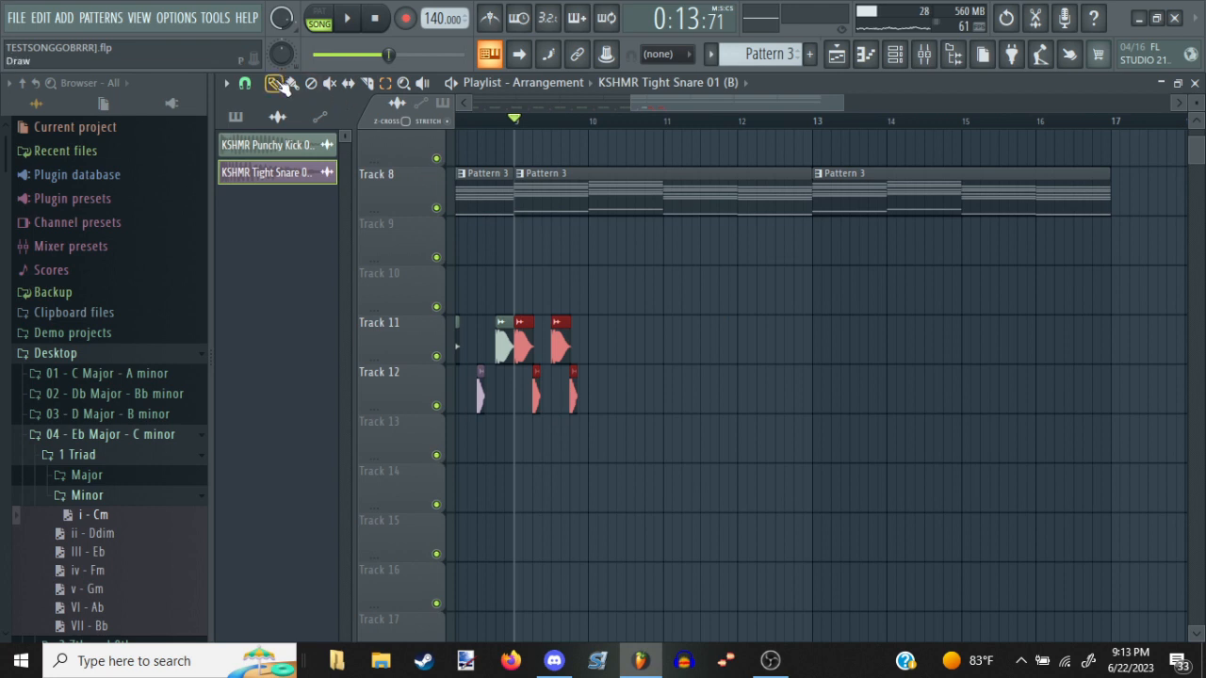
key("ctrl+b")
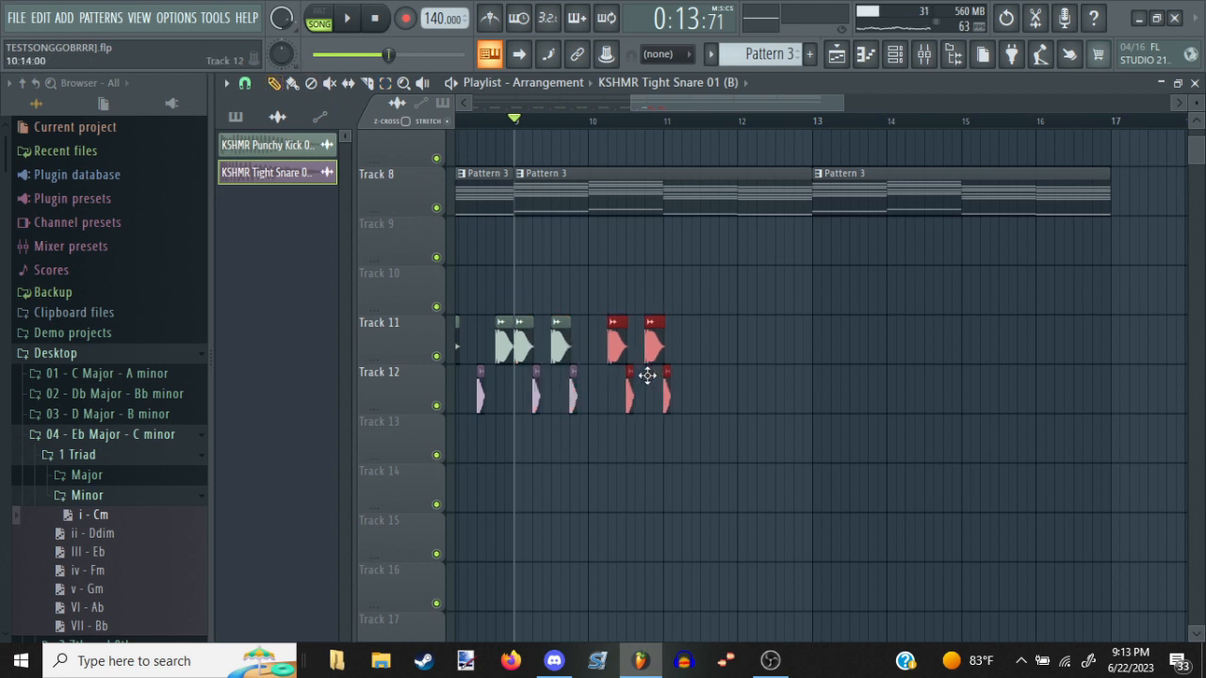
key("ctrl+b")
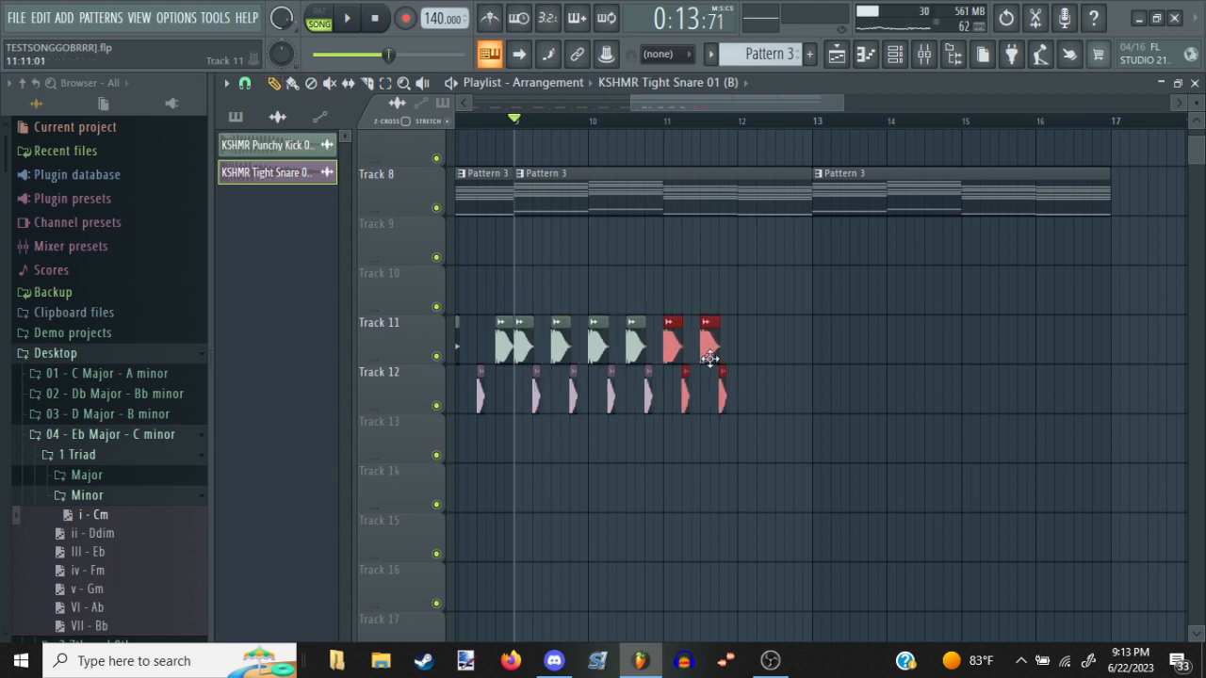
left_click_drag(710, 358, 1087, 377, "shift")
left_click(1028, 298)
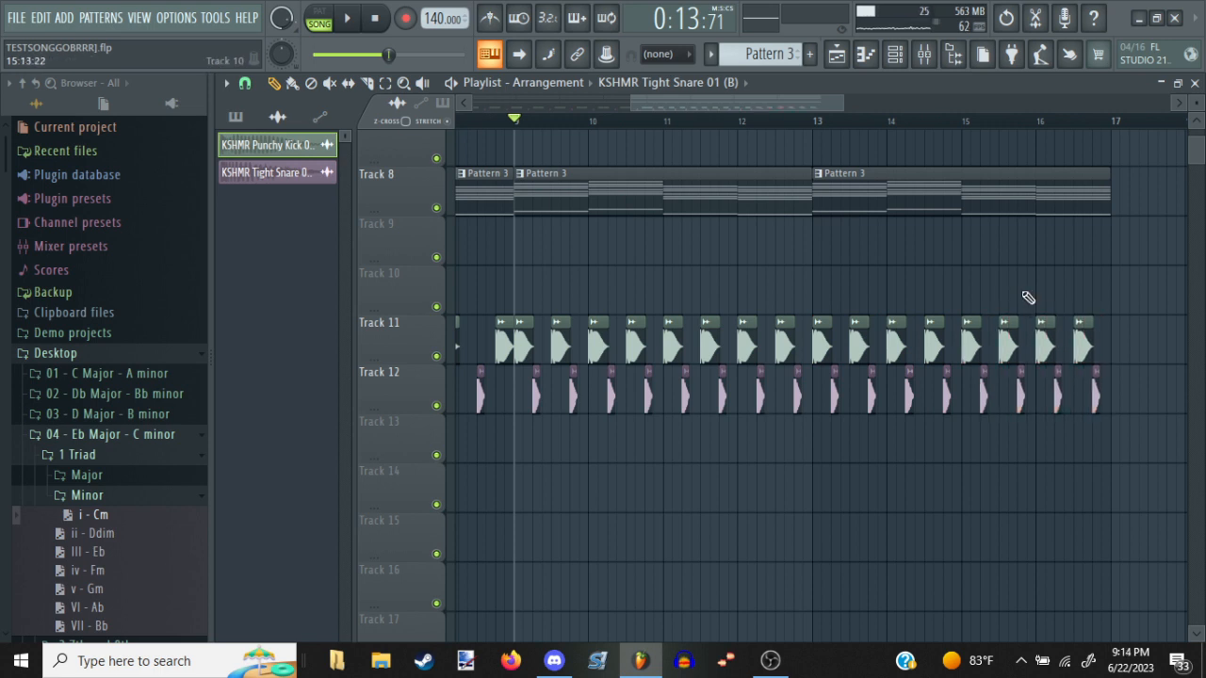
Audition the section from bar 9 with the new drum rhythm
key("space")
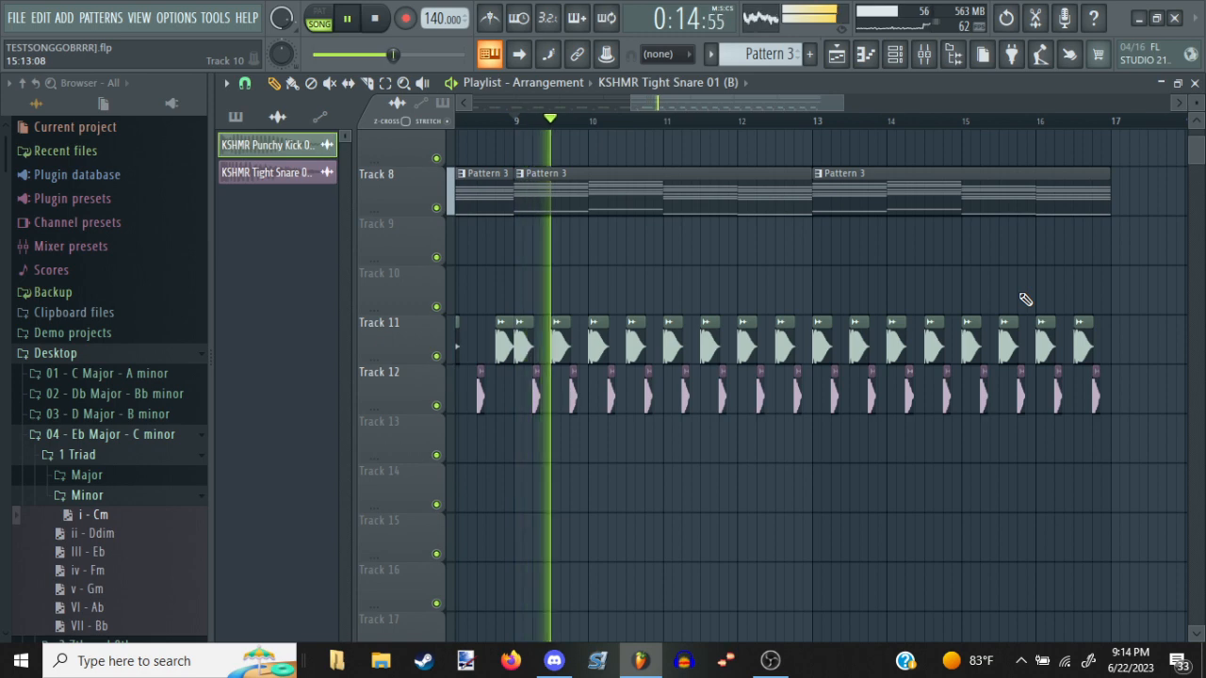
scroll(751, 292, "up", 3)
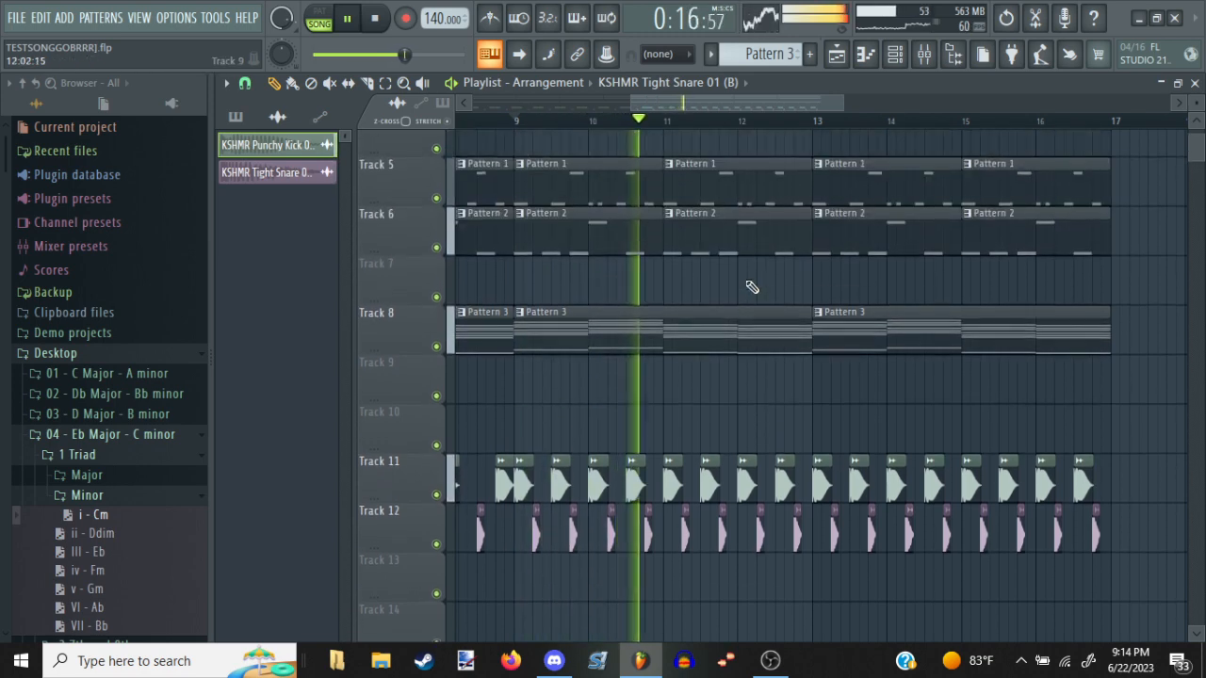
scroll(691, 136, "down", 3)
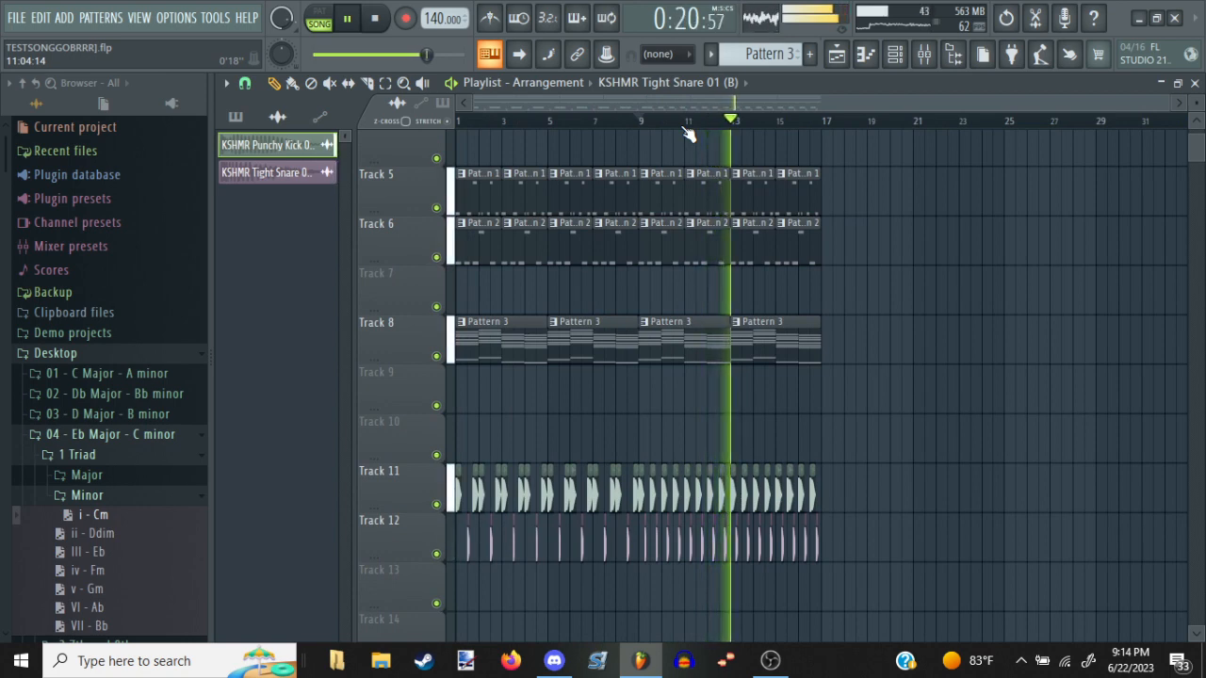
scroll(801, 269, "up", 1)
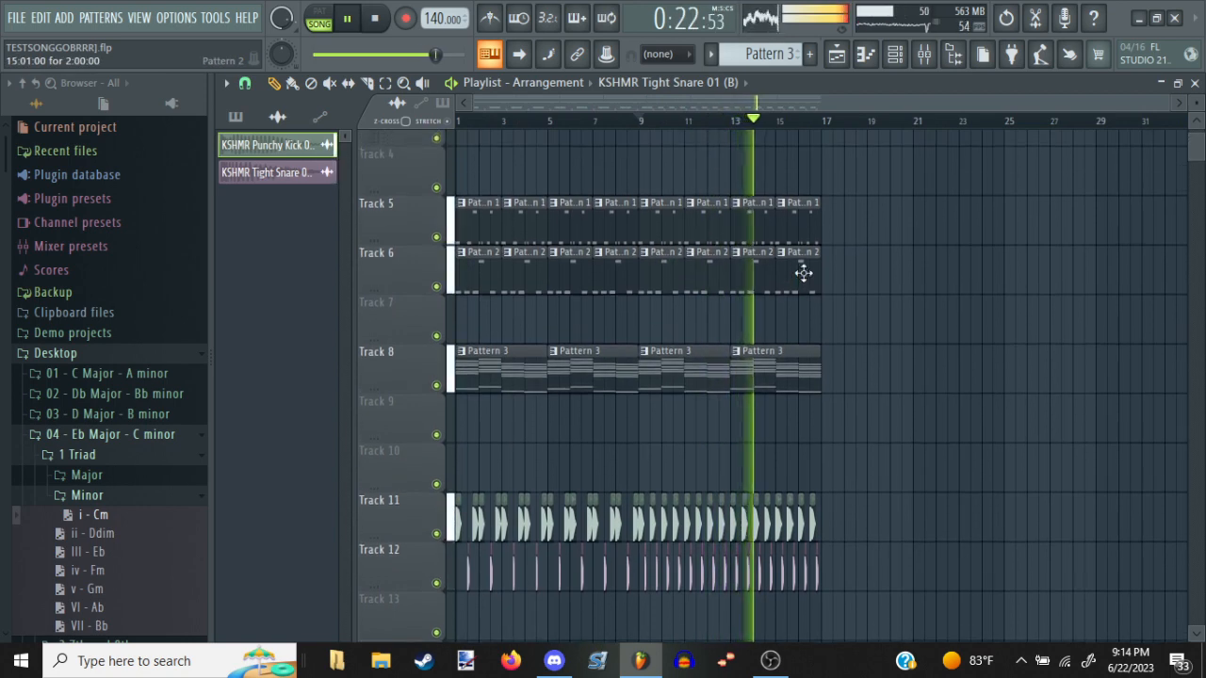
key("space")
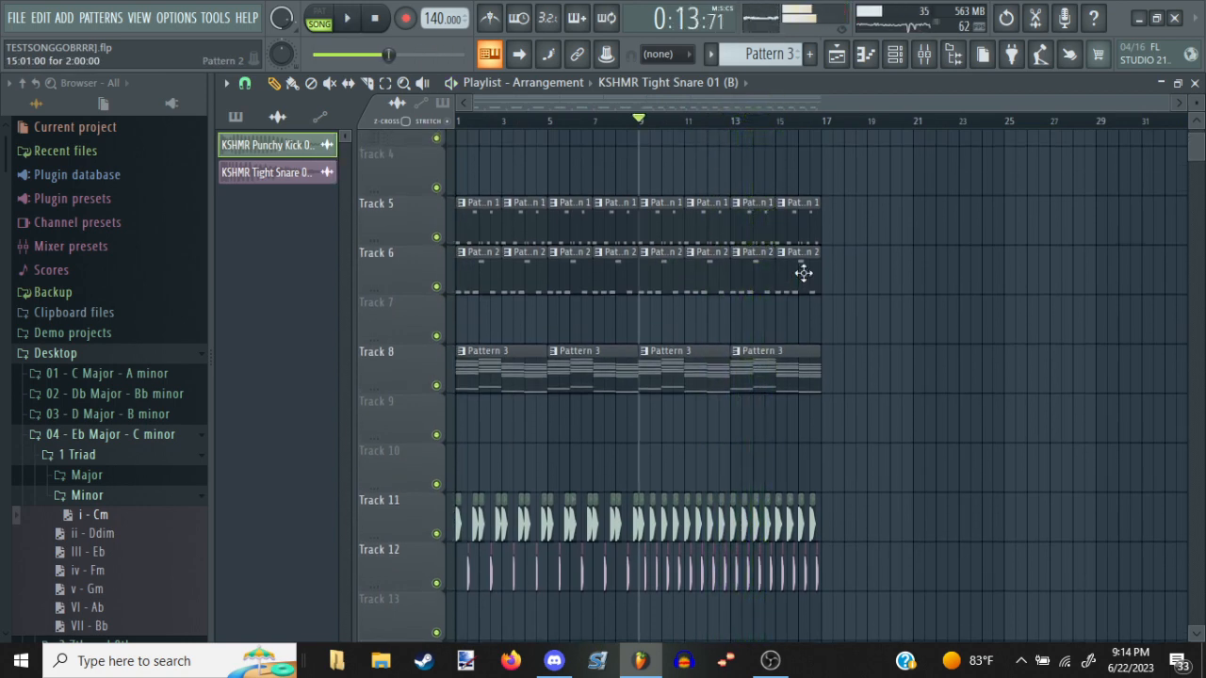
Replace all of Pattern 3's string chords with single one-bar notes: C5, D#5, A4 and G#4
double_click(468, 387)
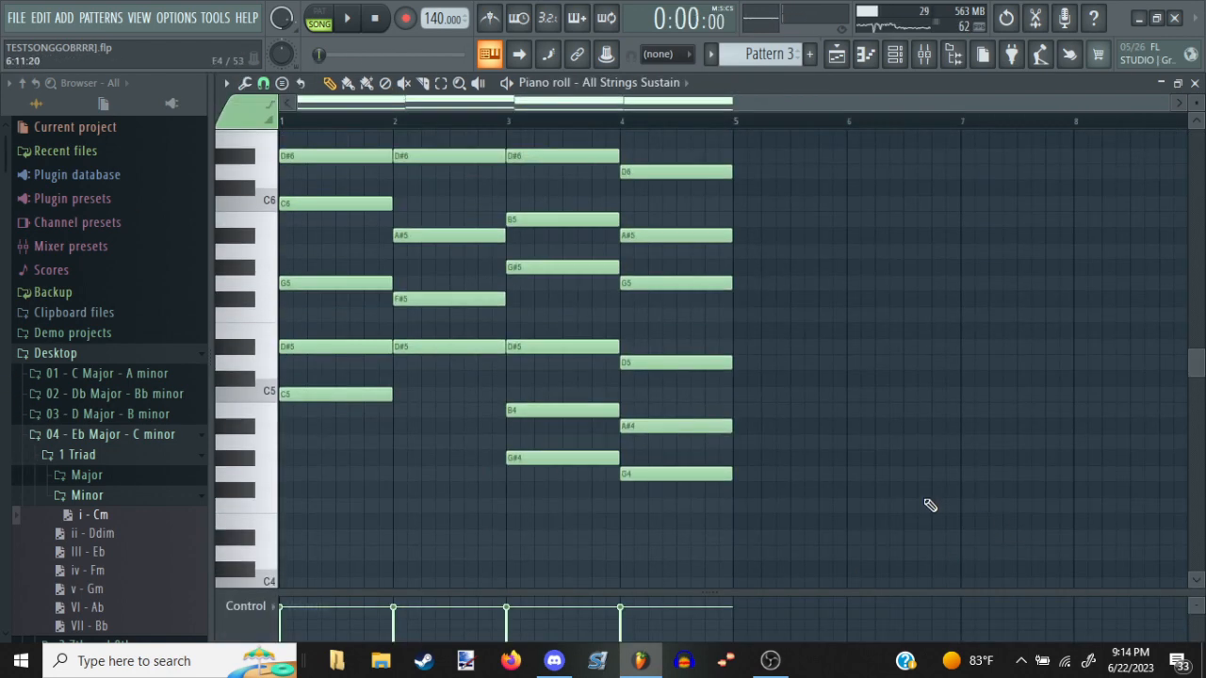
key("ctrl+a")
key("Delete")
left_click_drag(341, 394, 253, 393)
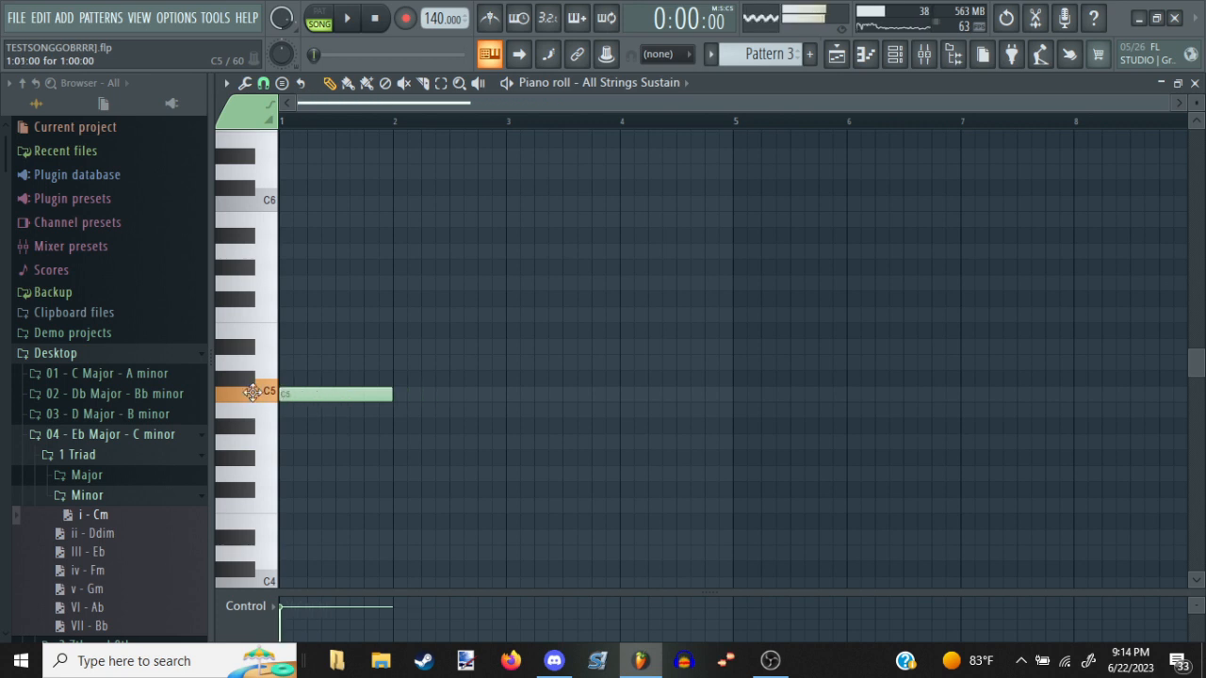
left_click_drag(384, 347, 394, 344)
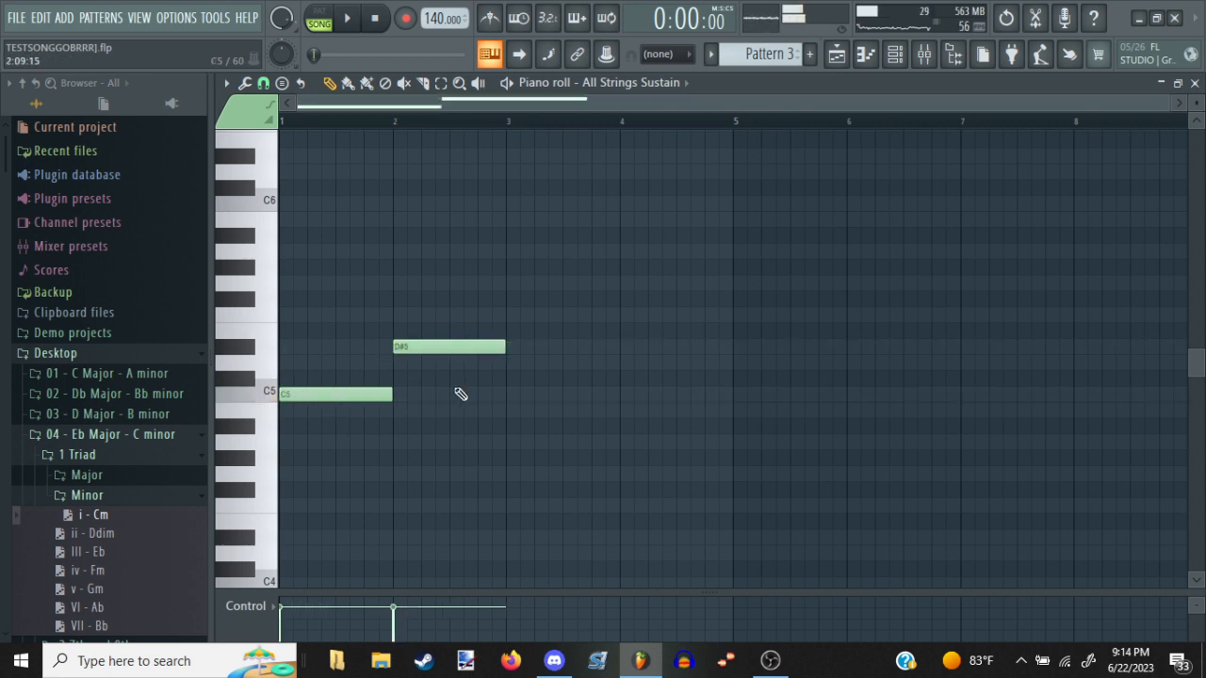
left_click_drag(526, 439, 509, 434)
left_click_drag(592, 458, 619, 448)
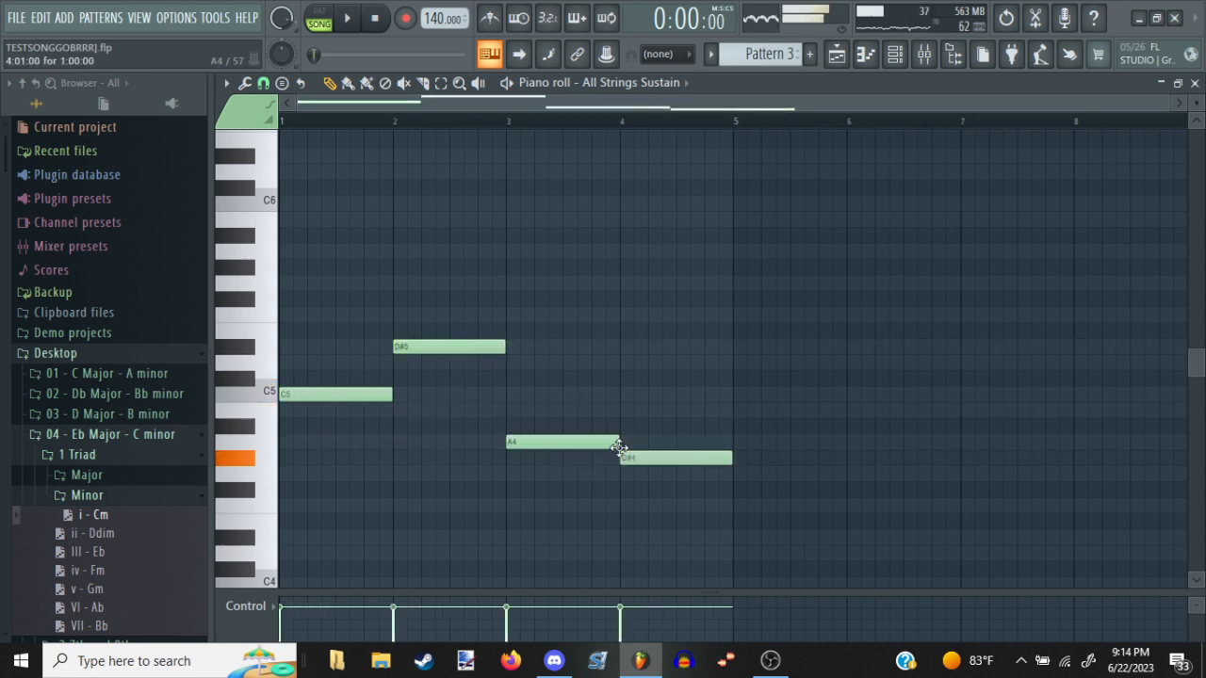
Play the arrangement from the start to check Pattern 3's new string line against the other parts
key("space")
key("Escape")
key("Escape")
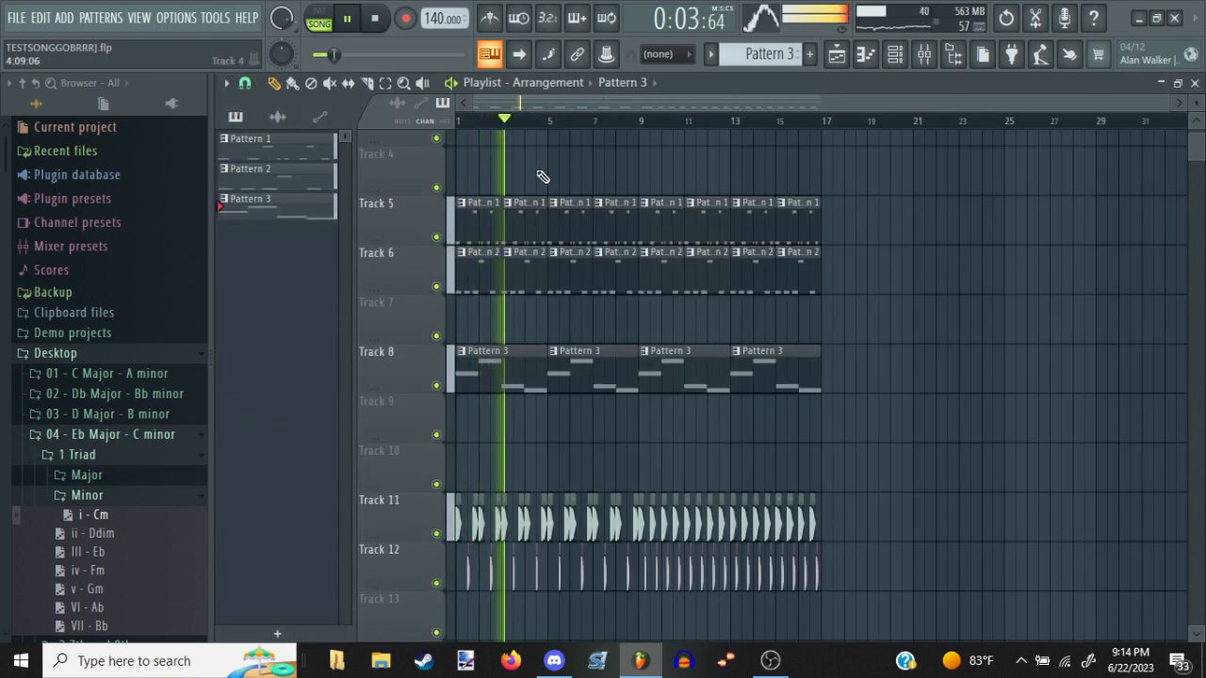
double_click(500, 364)
left_click_drag(504, 368, 660, 353)
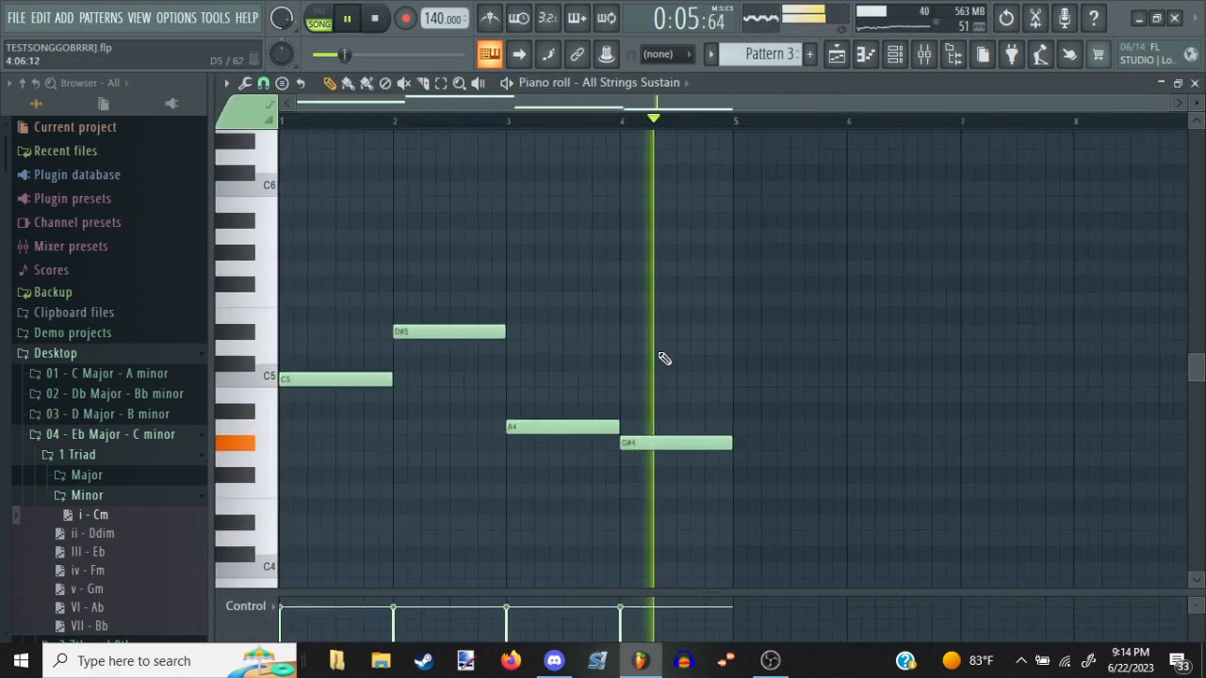
key("Escape")
key("Escape")
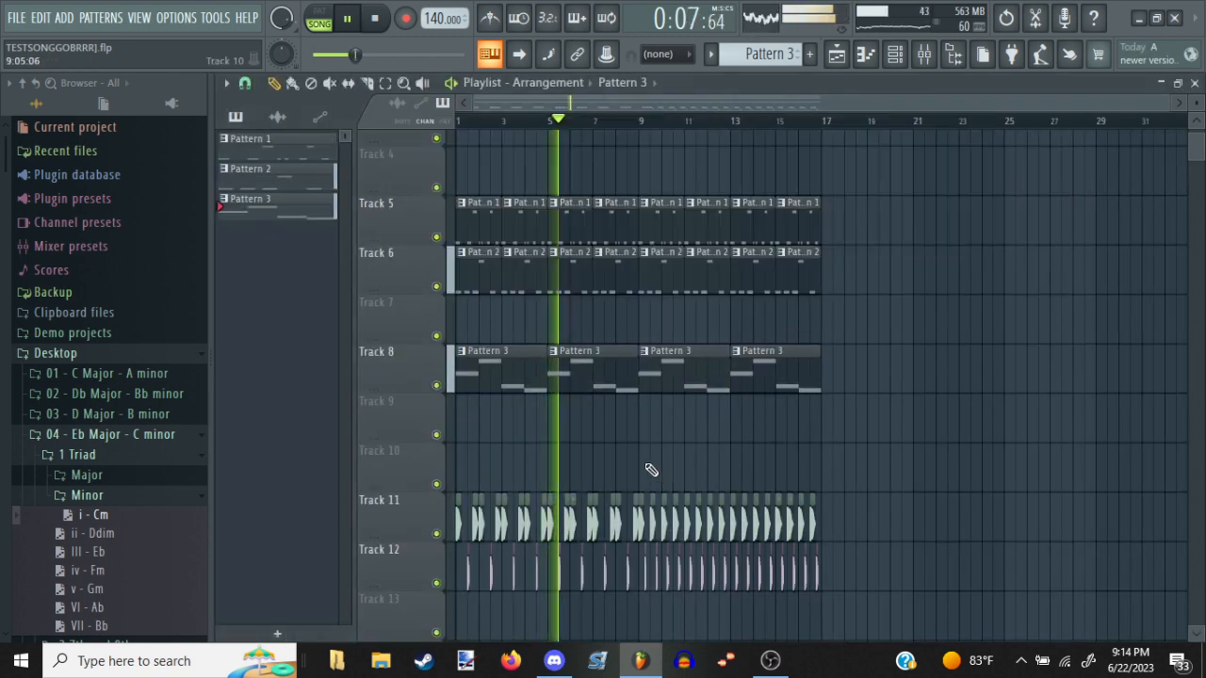
key("space")
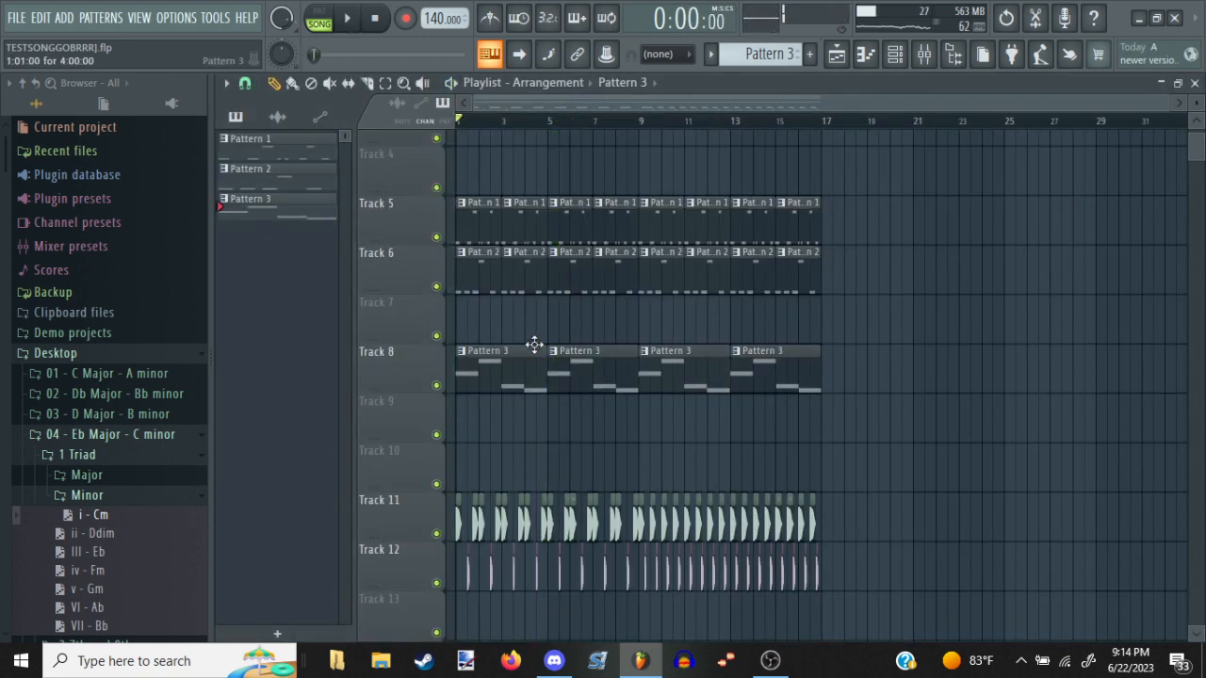
Try a bar 1 chord in Pattern 3 by adding D#5 and G5 above the C5, and audition it
double_click(508, 374)
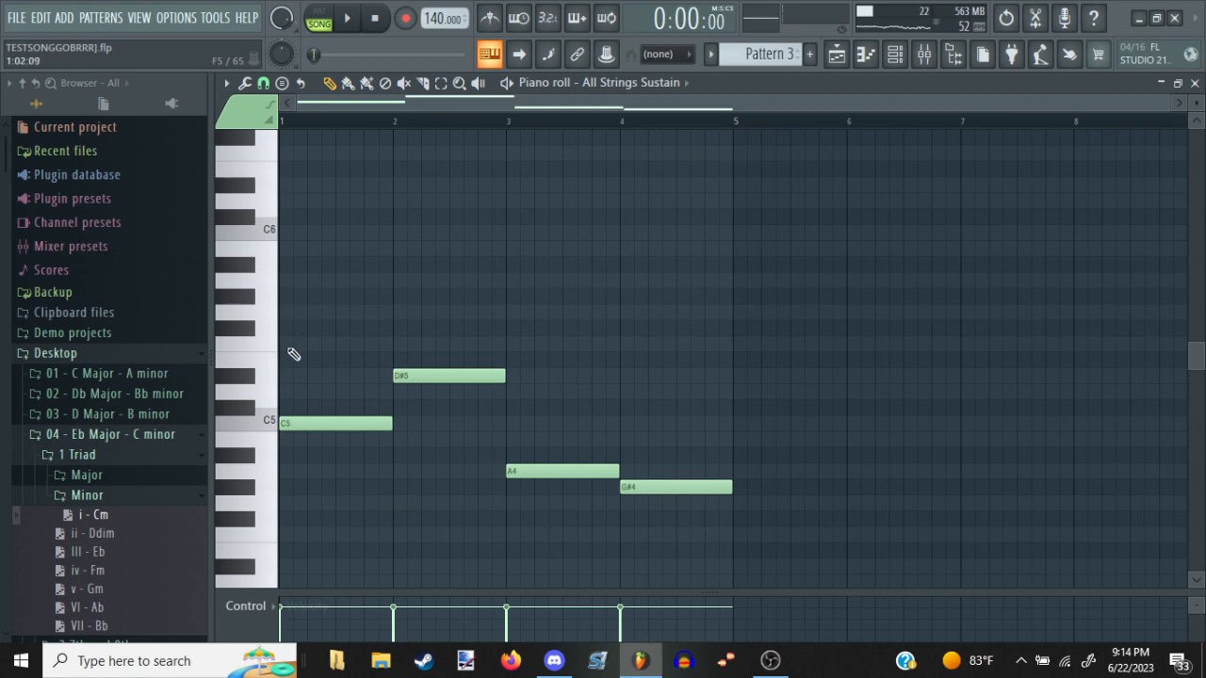
mouse_move(276, 396)
left_mouse_down()
mouse_move(278, 360)
mouse_move(284, 376)
left_mouse_up()
left_click(284, 296)
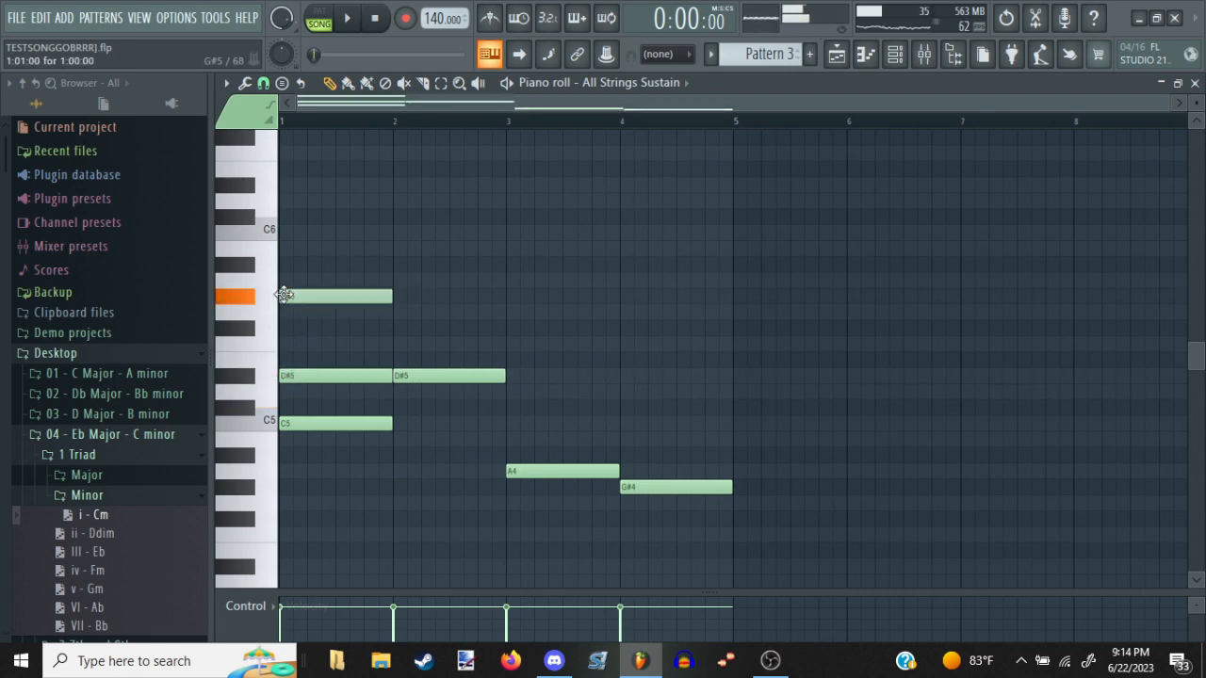
key("space")
left_click_drag(305, 296, 314, 303)
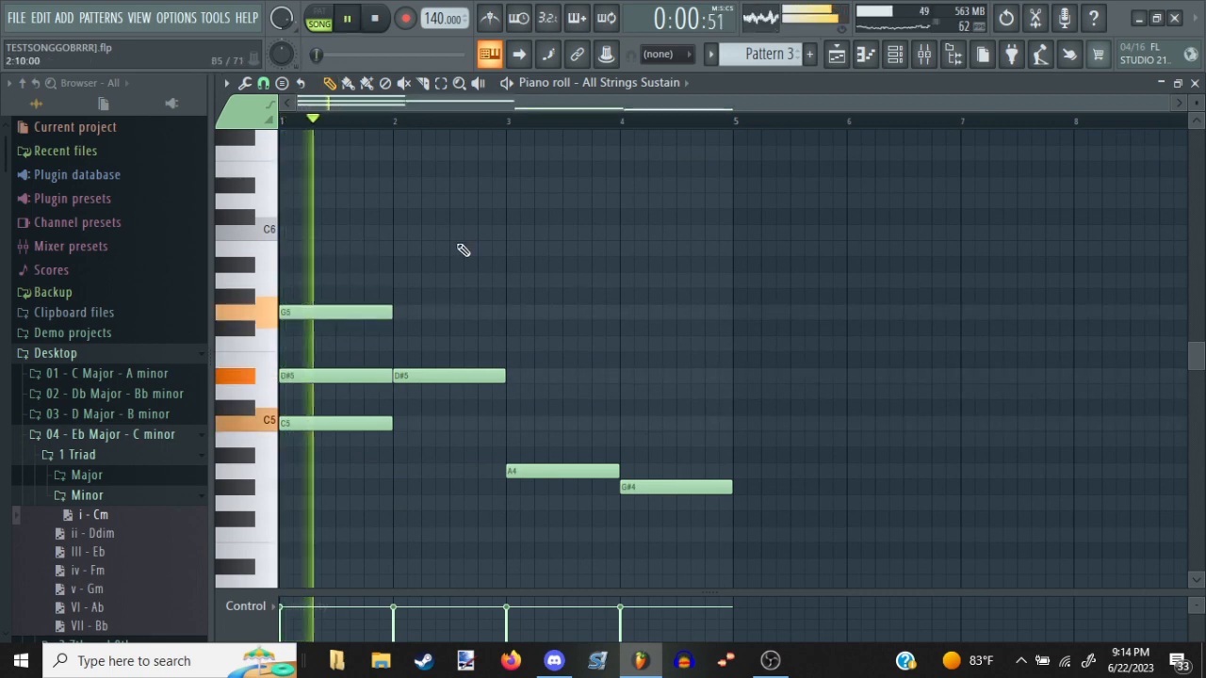
key("space")
Try a bar 2 chord by adding F5 and A5 above the D#5, and audition it
left_click(387, 343)
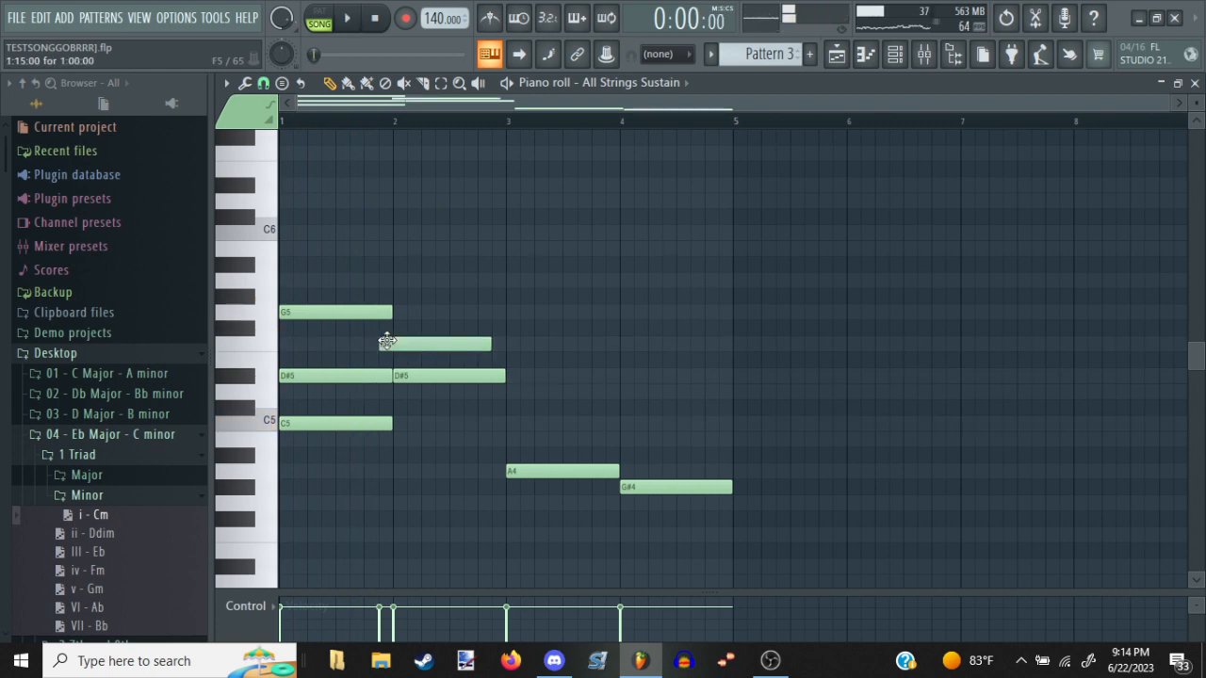
left_click_drag(387, 343, 401, 343)
left_click(405, 265)
left_click_drag(396, 274, 396, 289)
key("space")
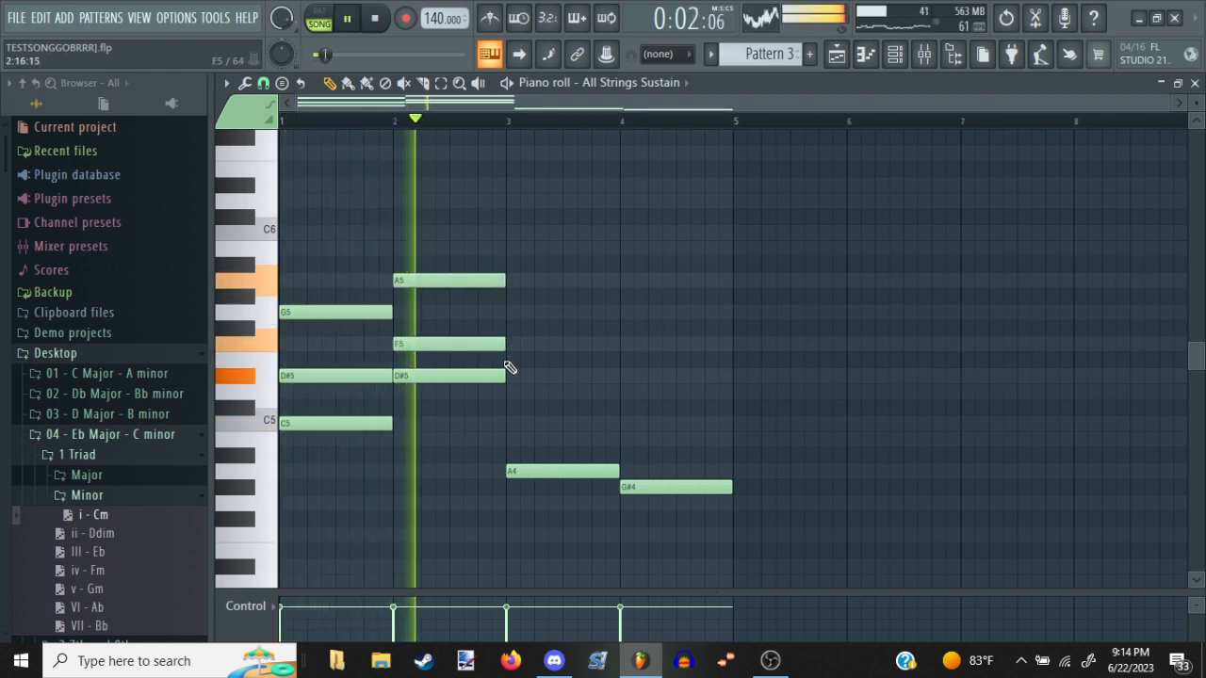
key("space")
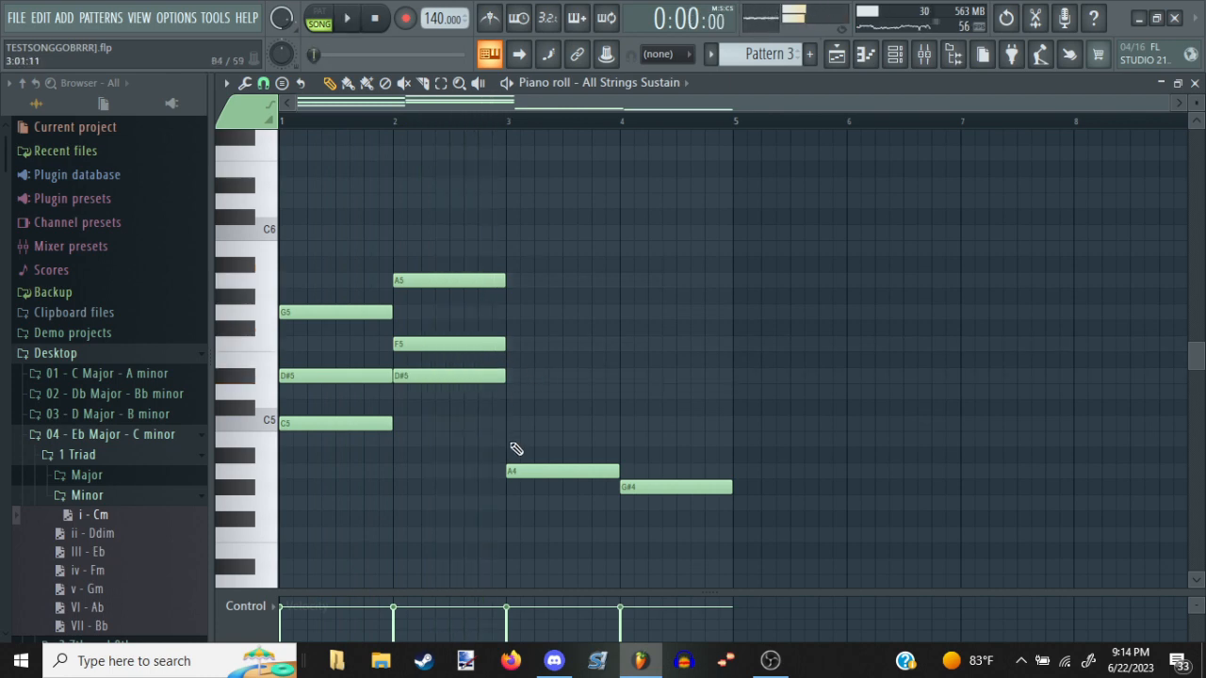
Delete the added chord notes in bars 1 and 2 and return to the playlist
right_click(472, 341)
right_click(459, 280)
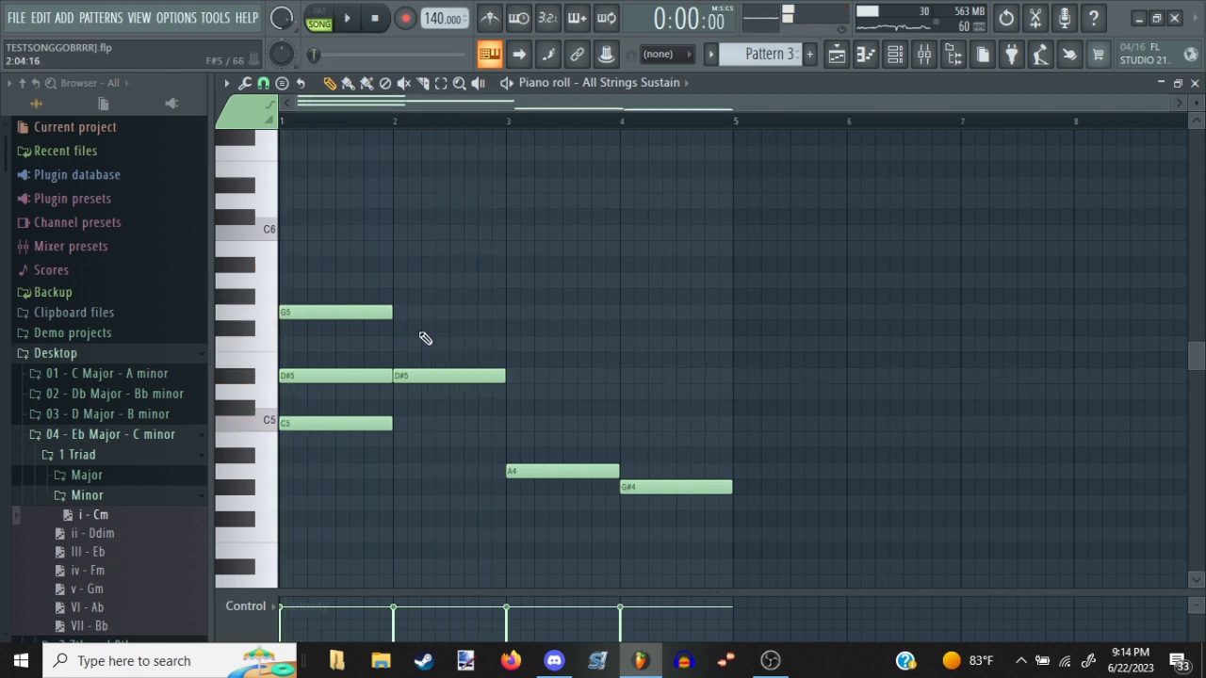
right_click(359, 375)
right_click(368, 311)
key("Escape")
key("Escape")
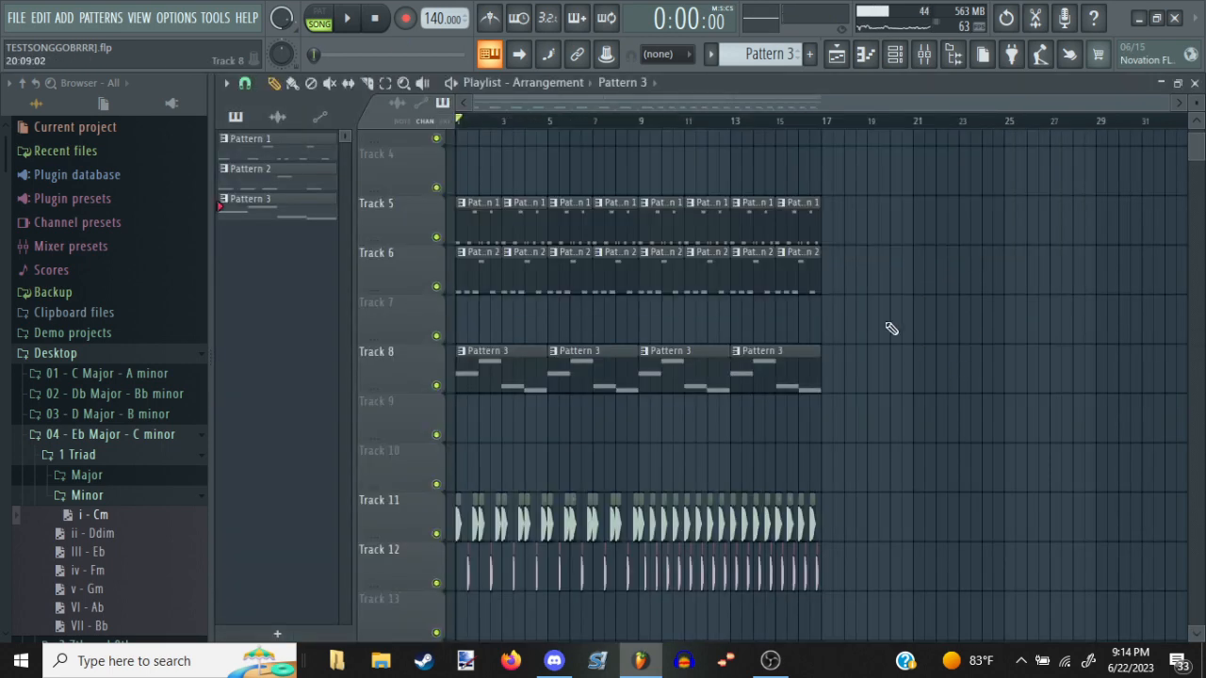
Duplicate Pattern 3's four string notes in place and transpose the copies up one octave
double_click(577, 376)
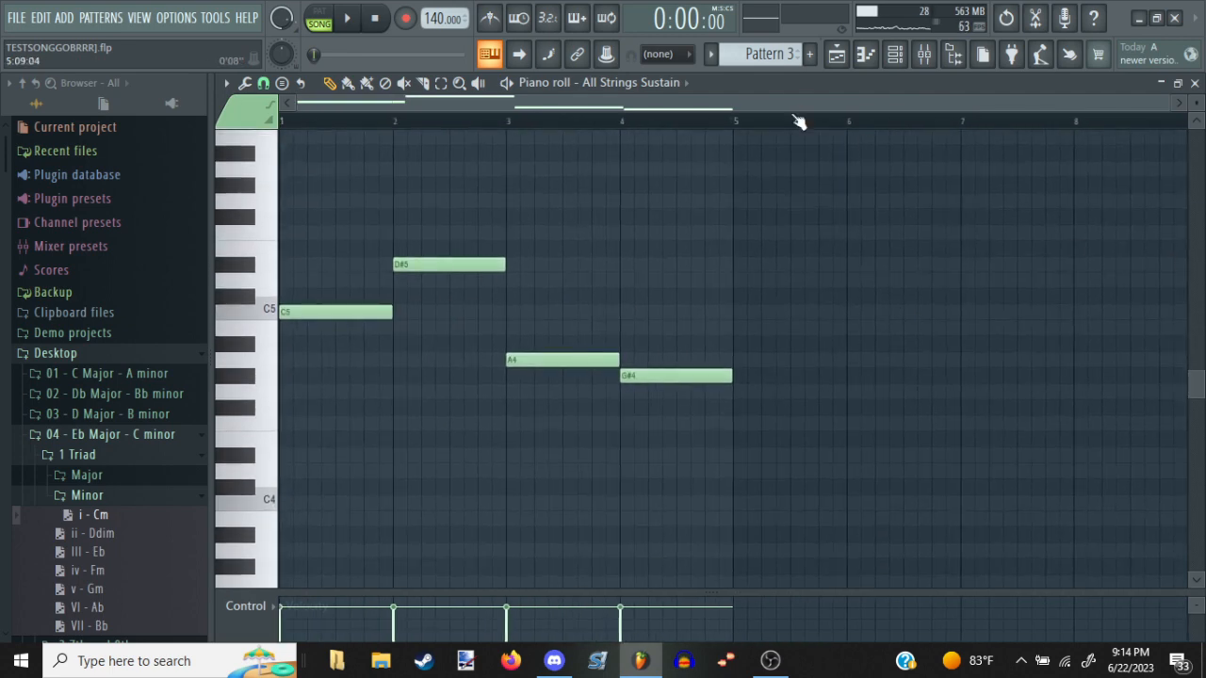
key("ctrl+b")
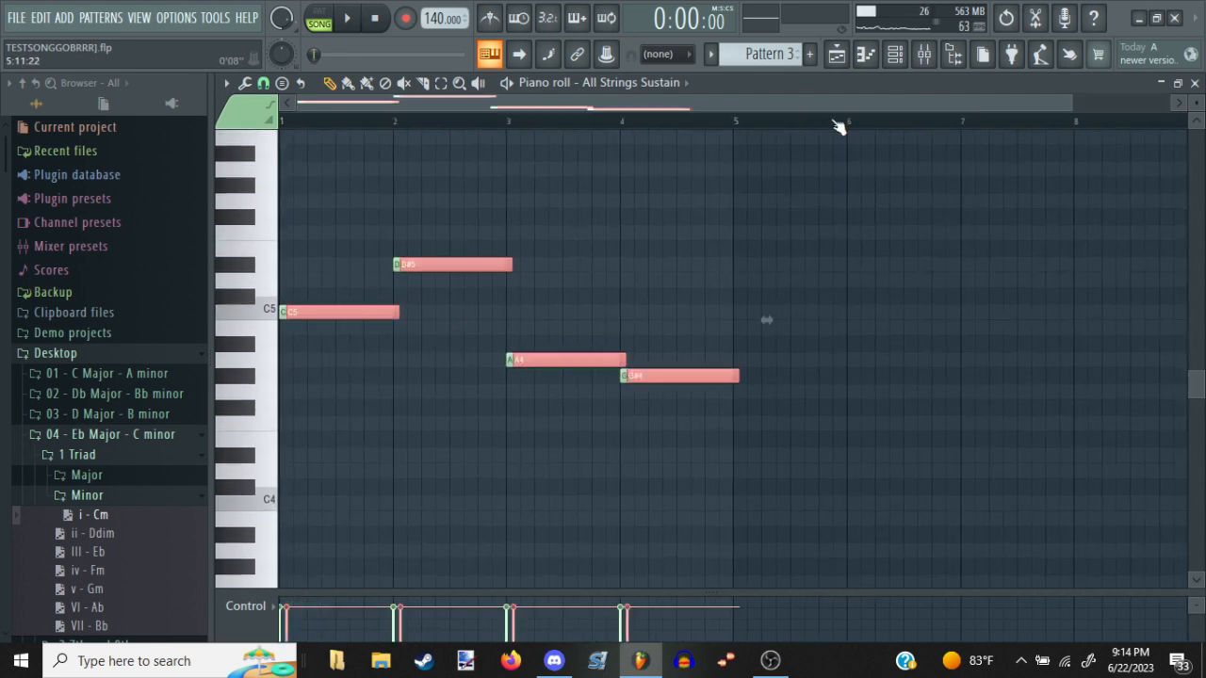
left_click_drag(443, 259, 425, 257)
key("ctrl+Up")
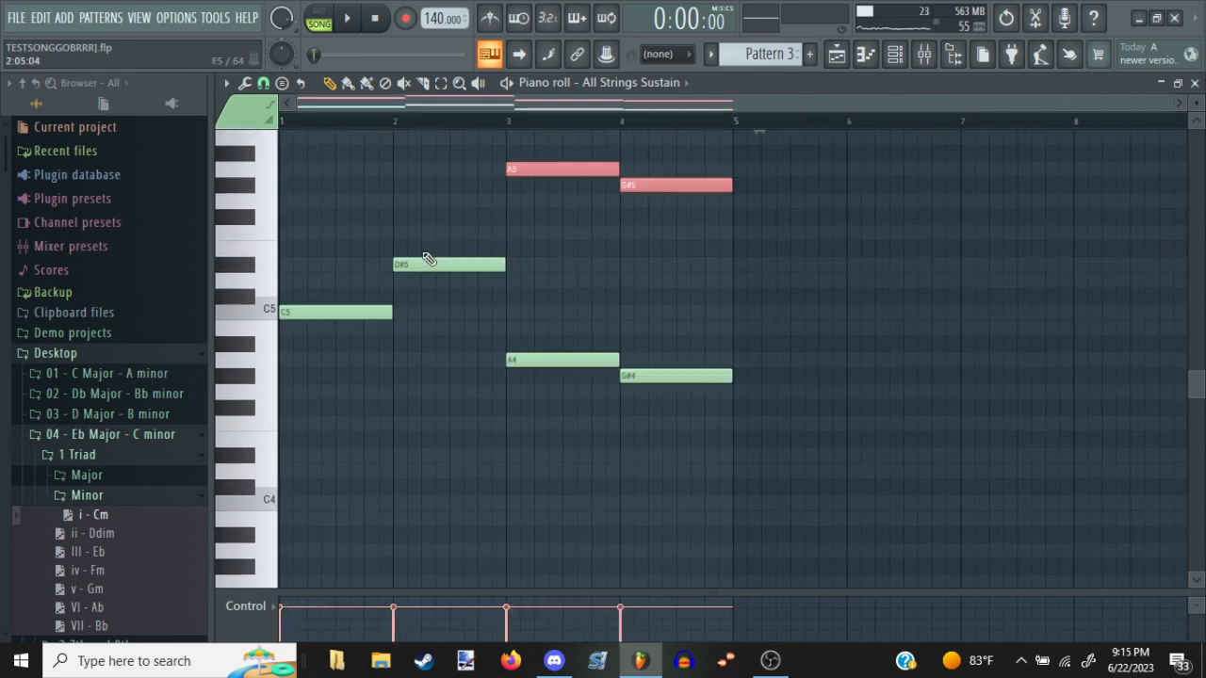
Return to the playlist, play the song with the octave-doubled strings, and close the Channel rack
right_click(489, 307)
scroll(503, 306, "up", 3)
key("Escape")
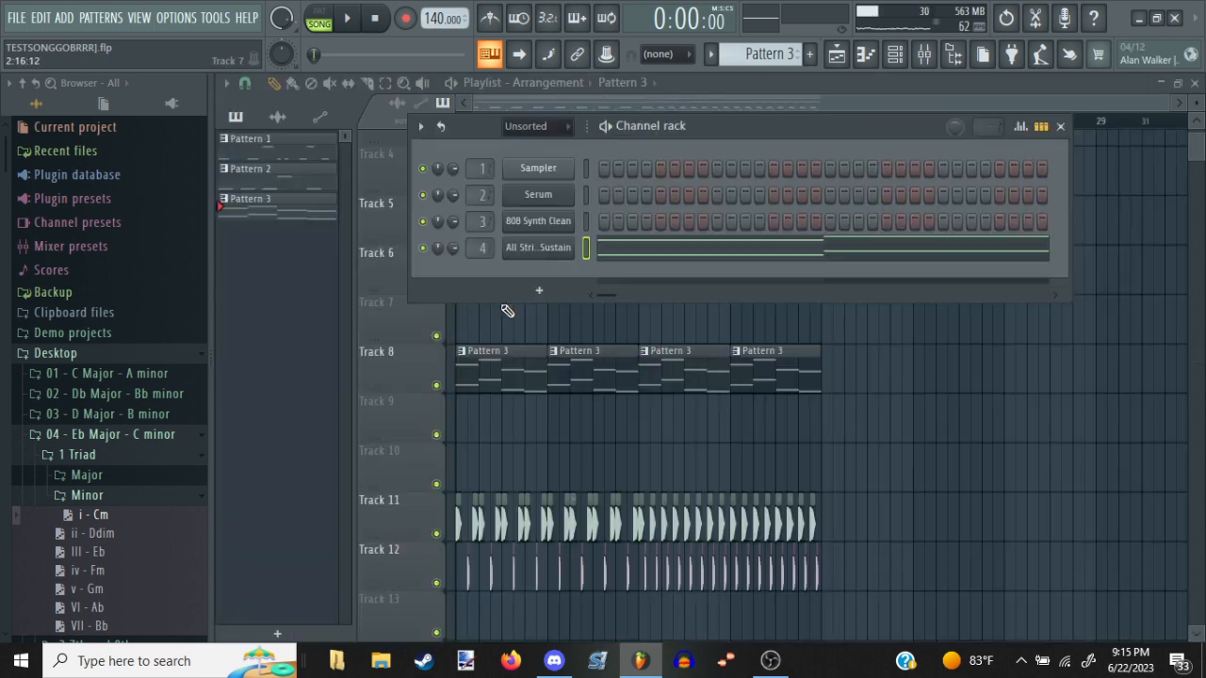
key("space")
key("F6")
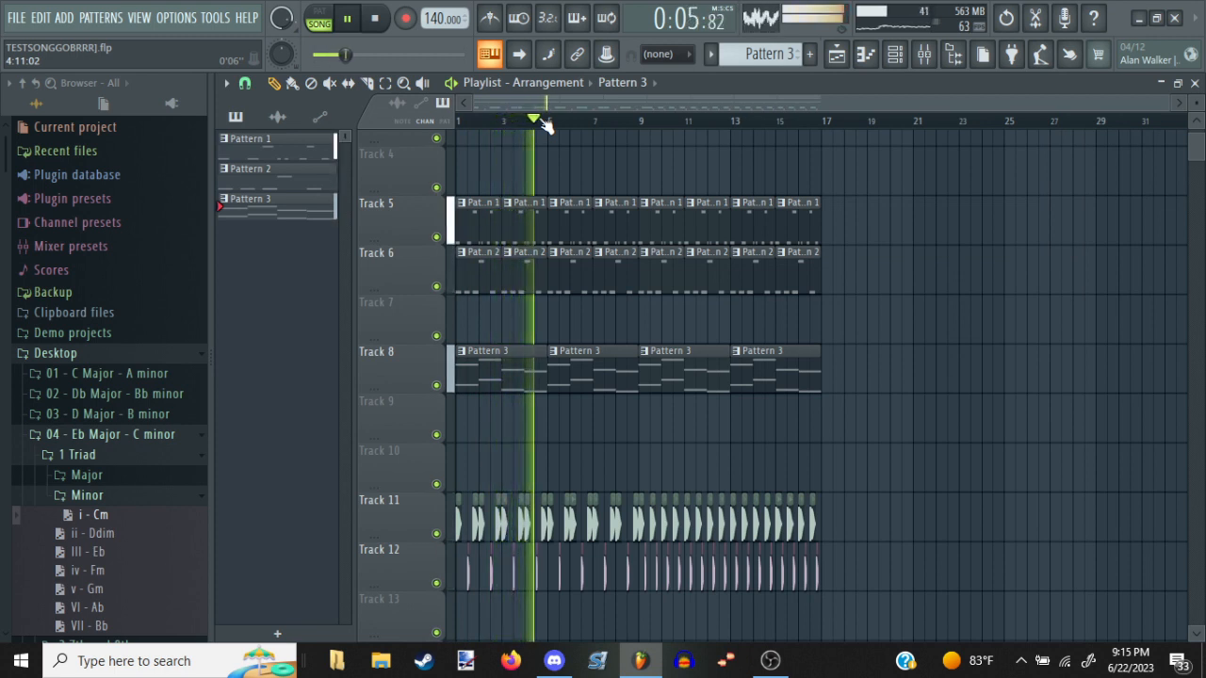
Delete the Pattern 3 clips after the first one on Track 8 and stop playback
right_click(619, 369)
right_click(684, 373)
right_click(781, 377)
key("space")
Extend Pattern 3's strings by duplicating bars 1 to 4 into bars 5 to 8, and raise the bar 7 and 8 notes one octave
double_click(536, 371)
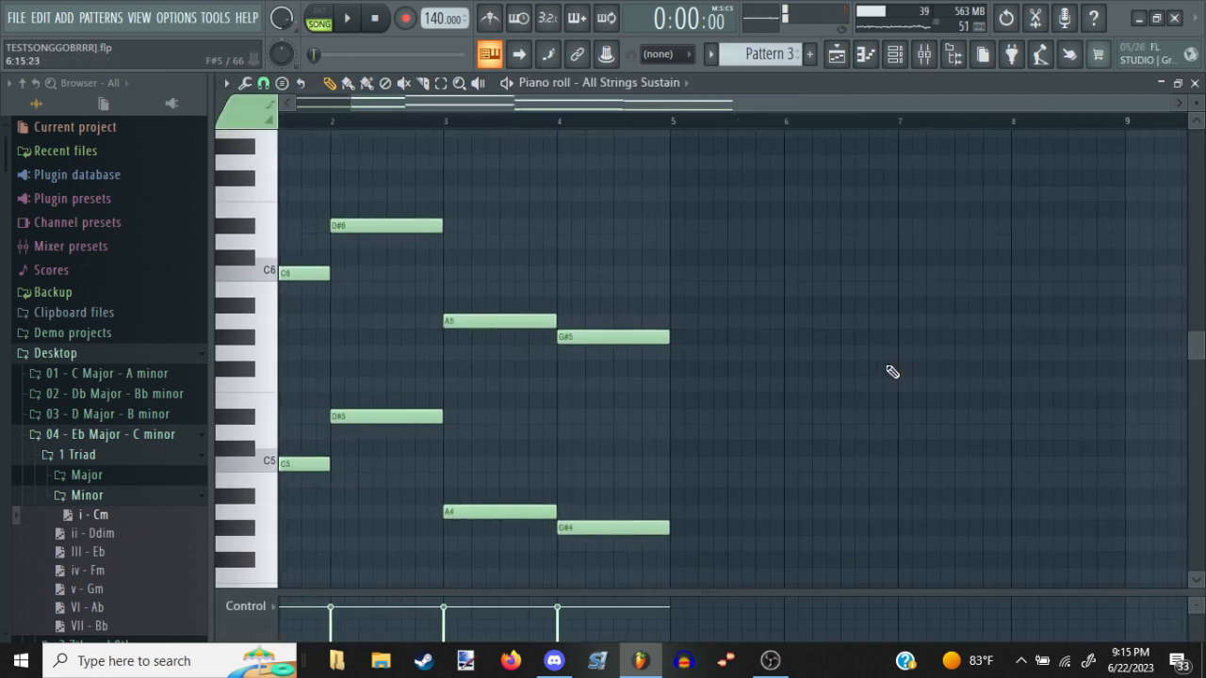
mouse_move(1196, 102)
left_mouse_down()
mouse_move(1197, 123)
mouse_move(1192, 79)
left_mouse_up()
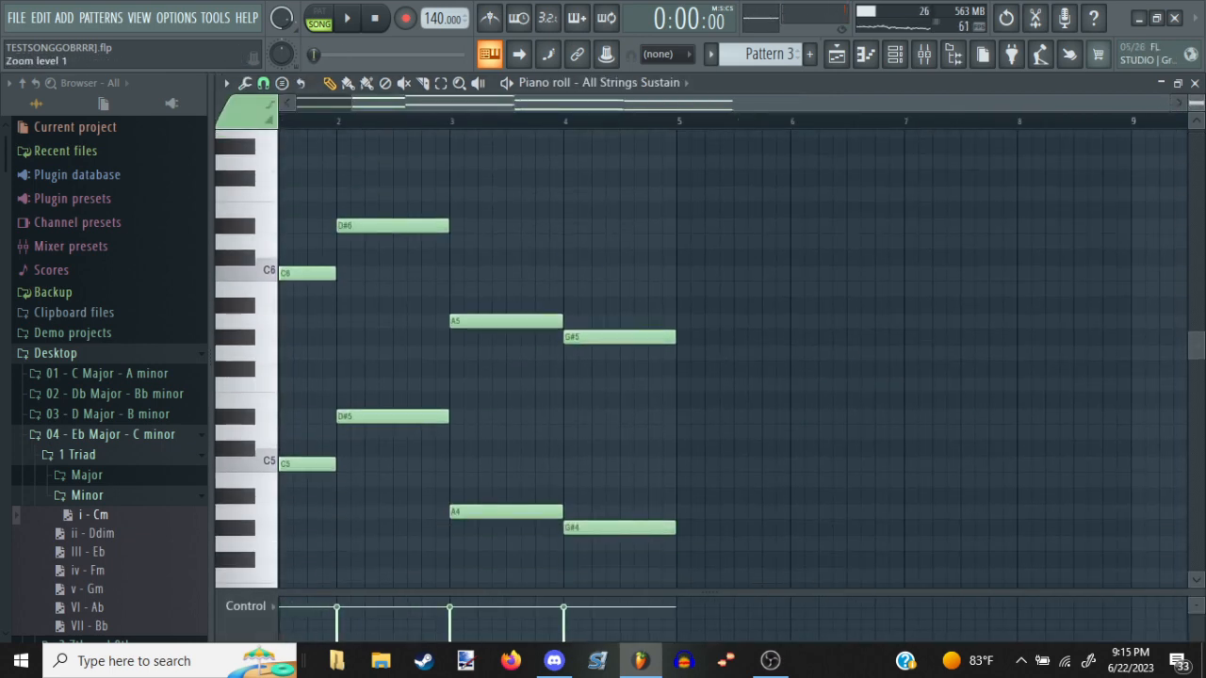
key("ctrl+b")
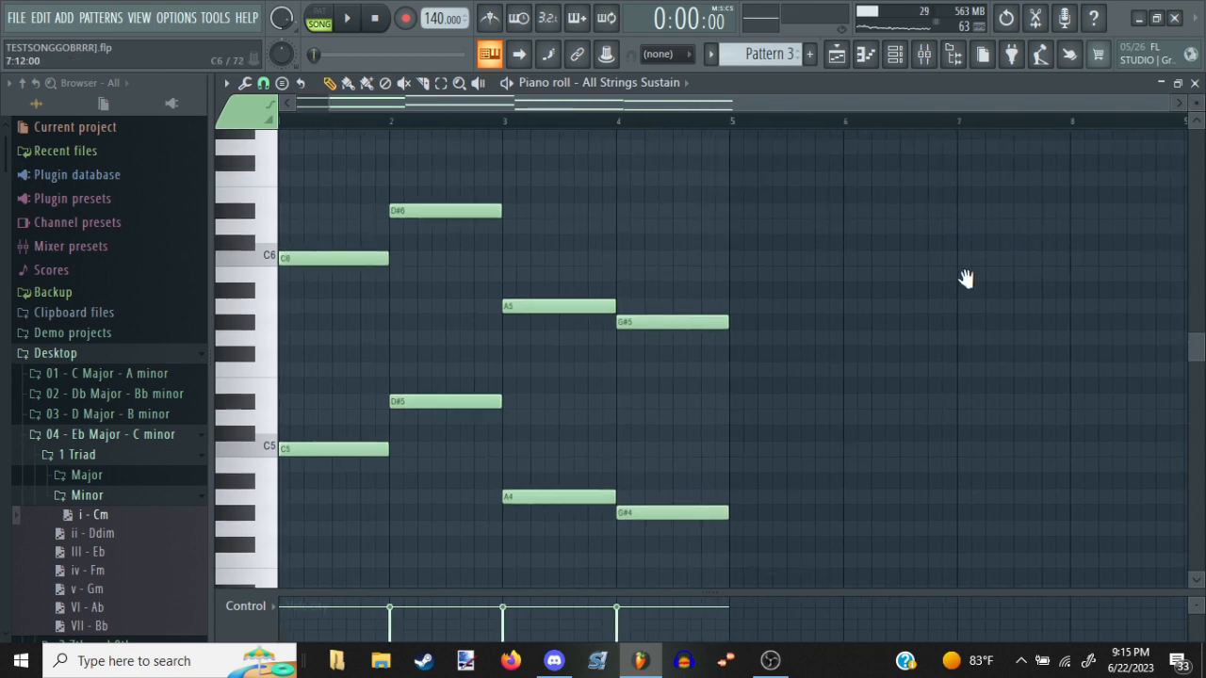
key("space")
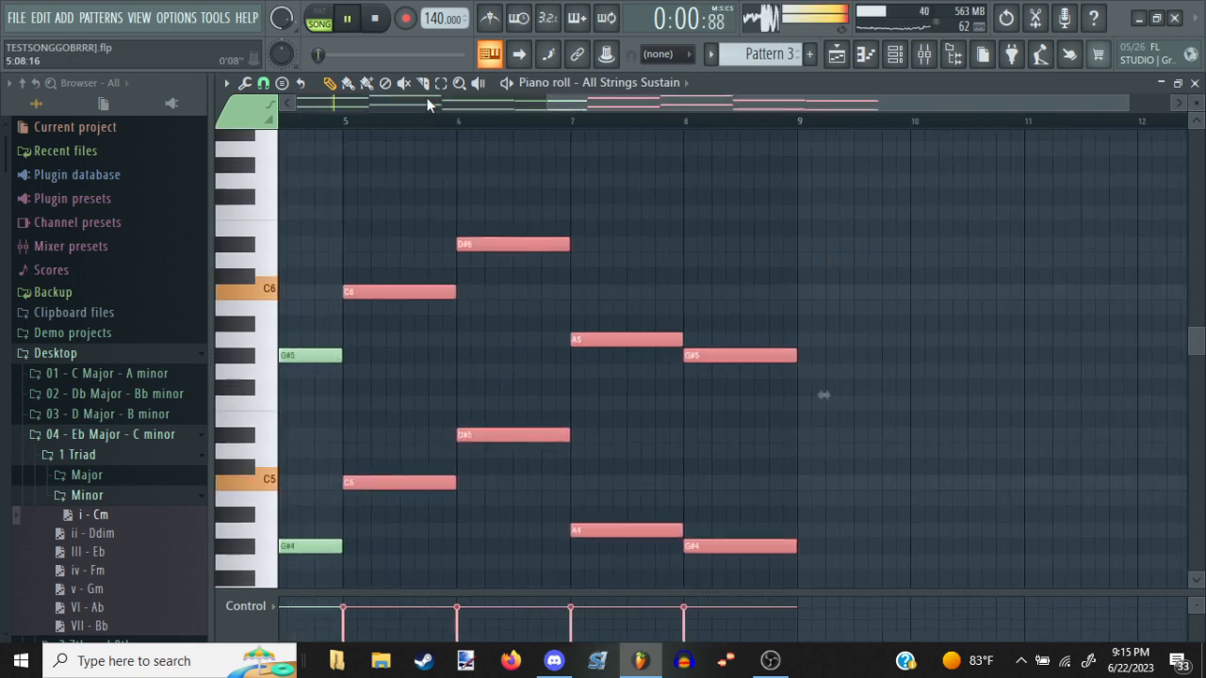
left_click_drag(571, 204, 754, 598)
key("ctrl+Up")
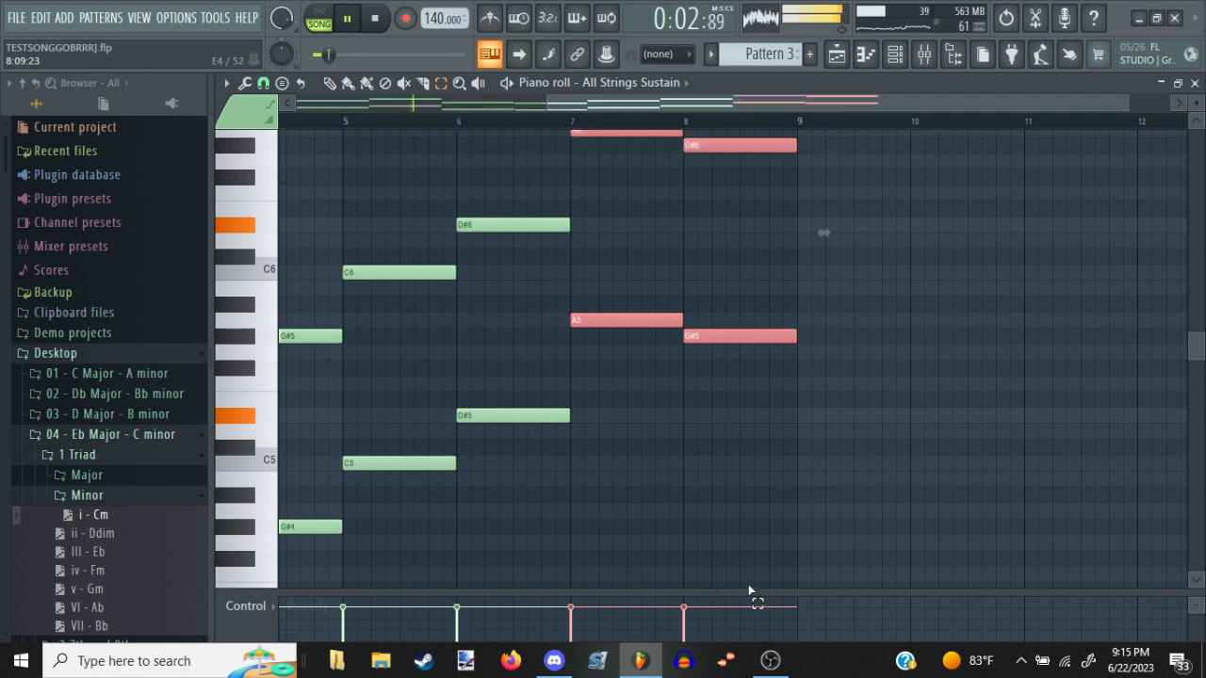
Add a second Pattern 3 clip at bar 9 on Track 8 and listen to the arrangement
key("Escape")
key("Escape")
left_click(648, 385)
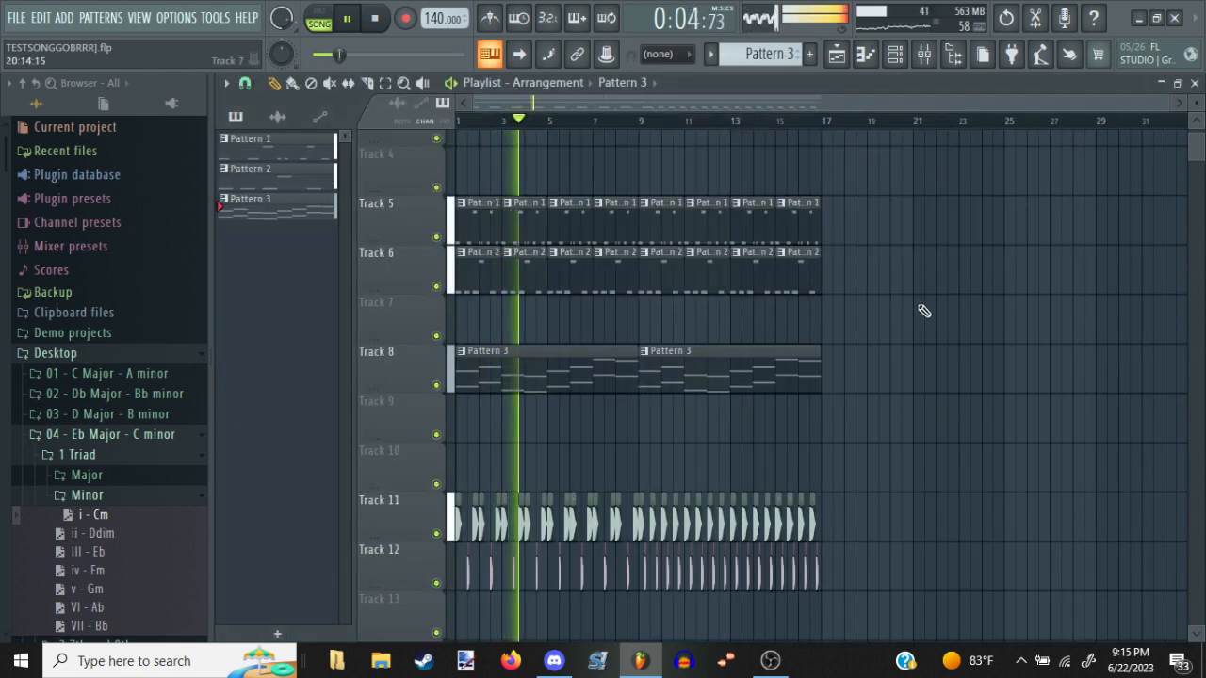
scroll(717, 357, "up", 3)
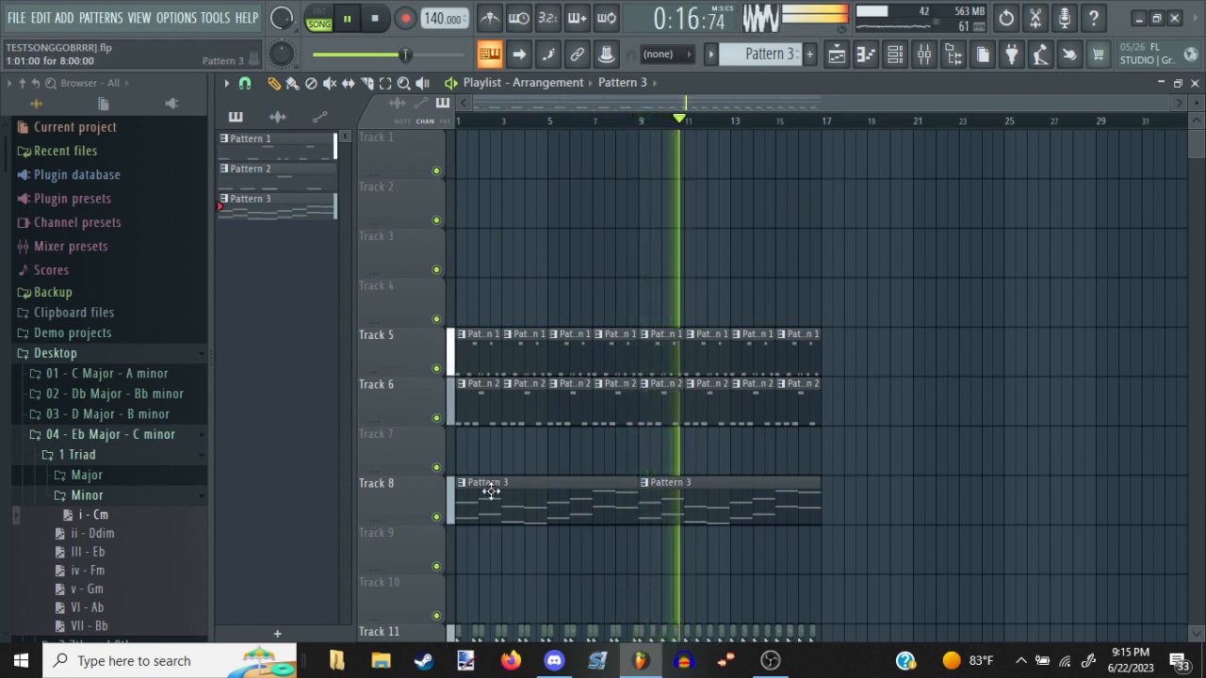
scroll(584, 377, "down", 1)
key("space")
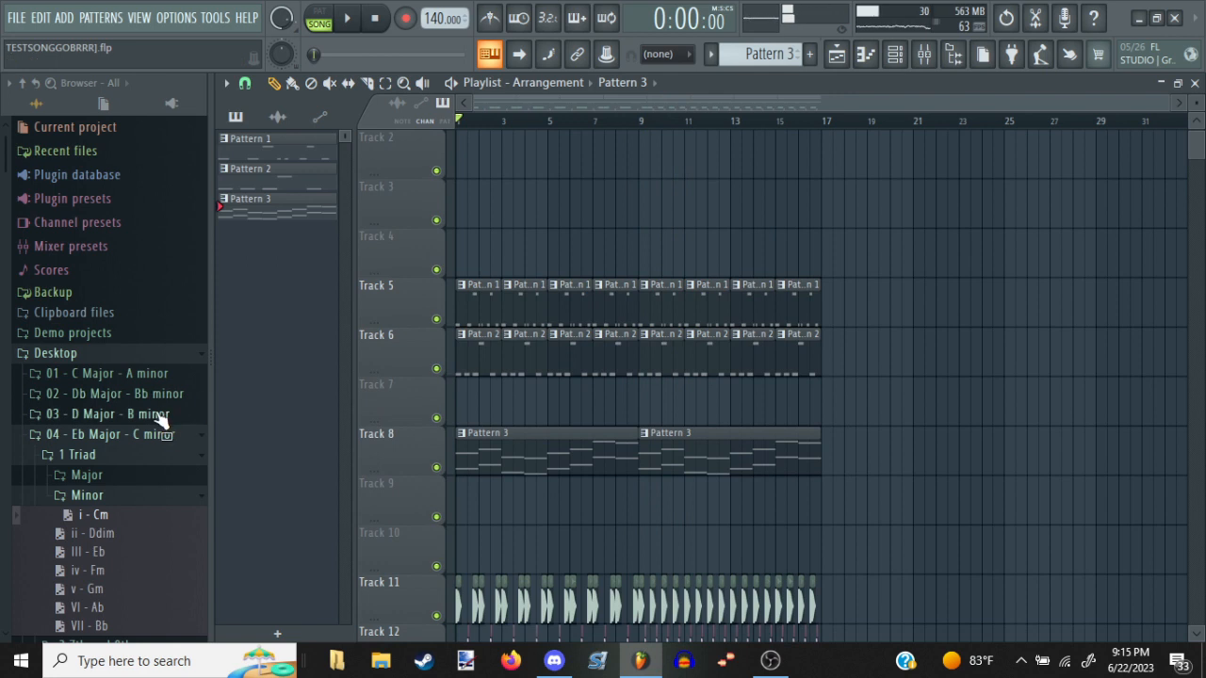
Place KSHMR Acoustic Closed Hat 04 from the acoustic closed hats on Track 13, repeating it every beat from bar 9 through bar 16
scroll(160, 432, "down", 5)
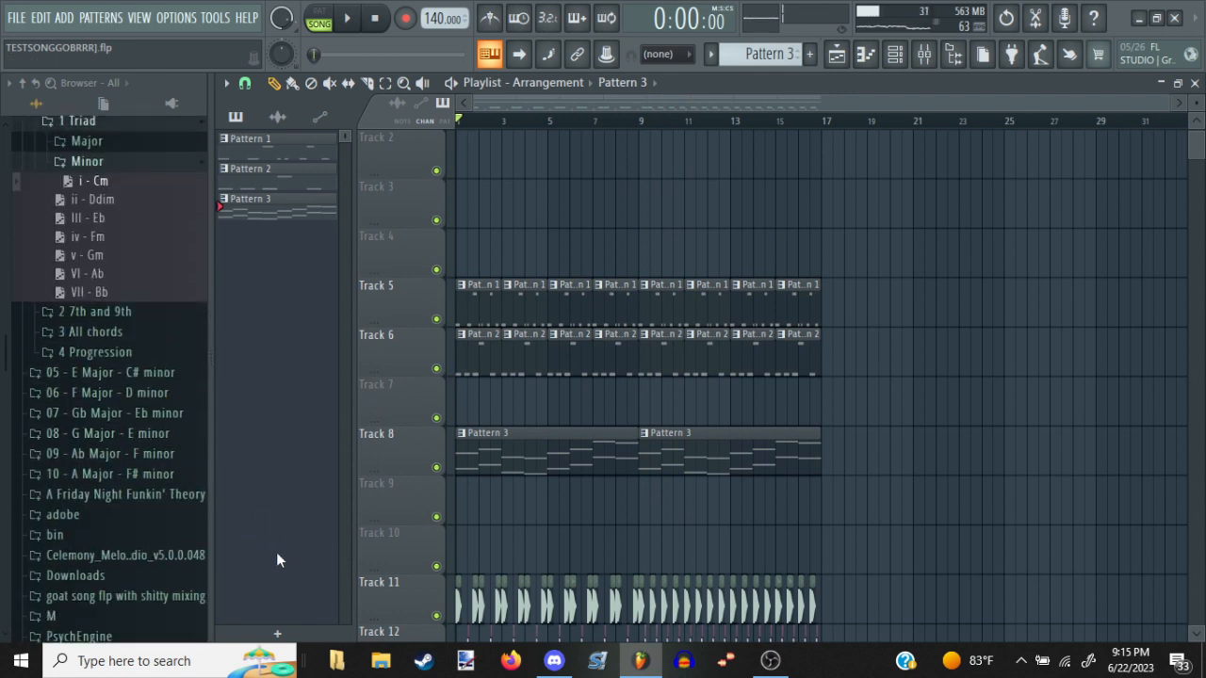
scroll(726, 283, "down", 2)
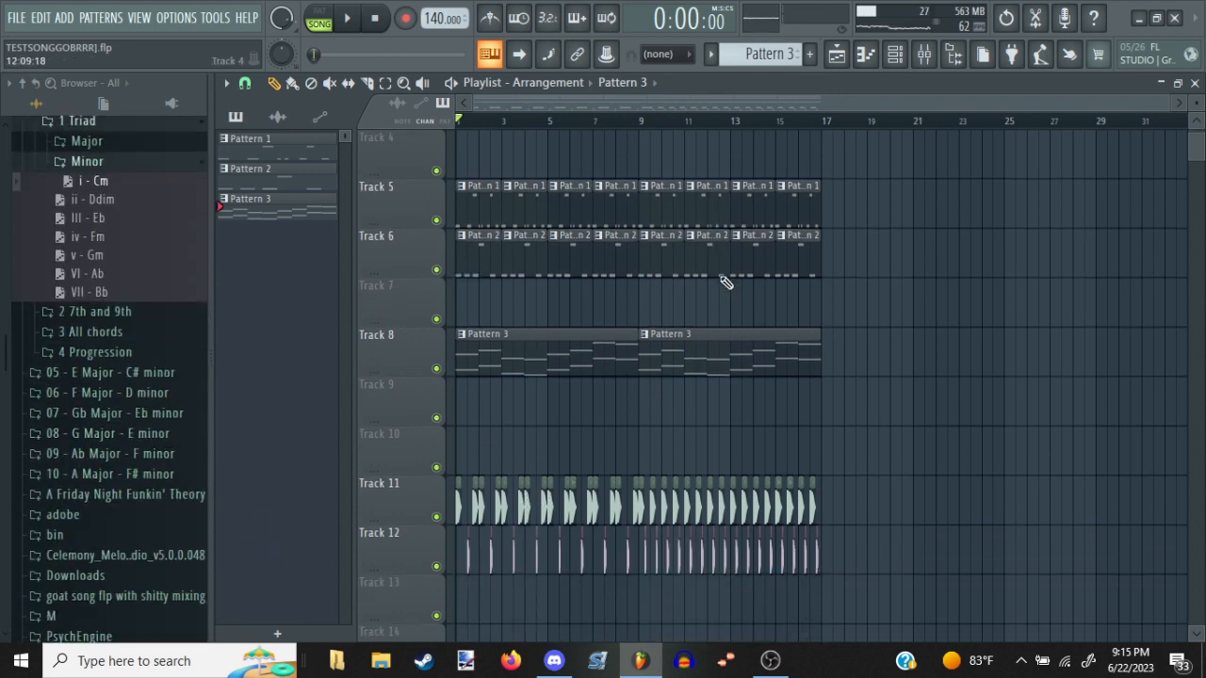
scroll(731, 468, "down", 2)
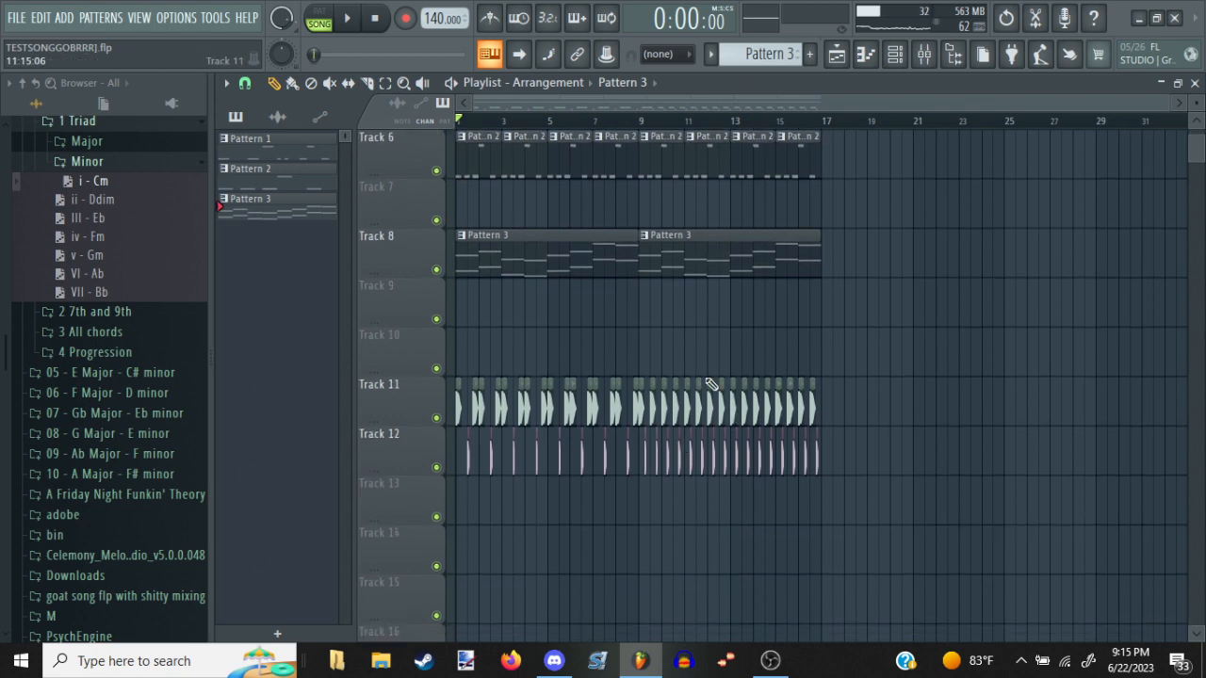
scroll(742, 108, "up", 3)
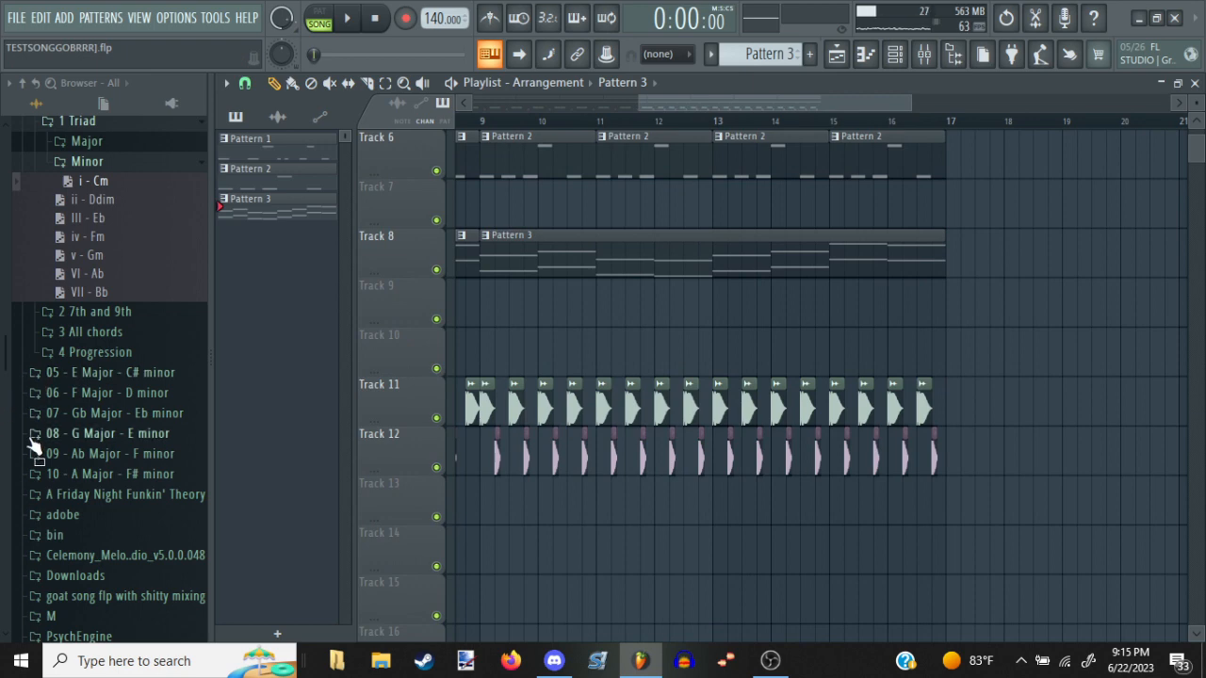
scroll(43, 424, "down", 5)
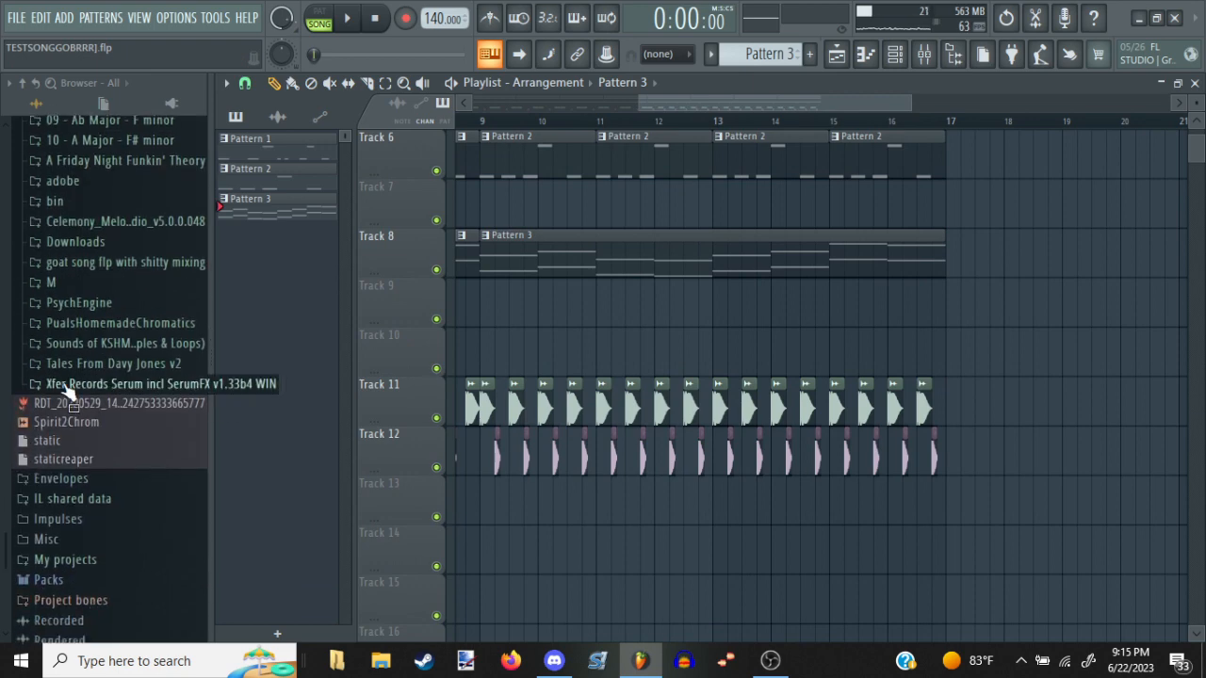
left_click(99, 344)
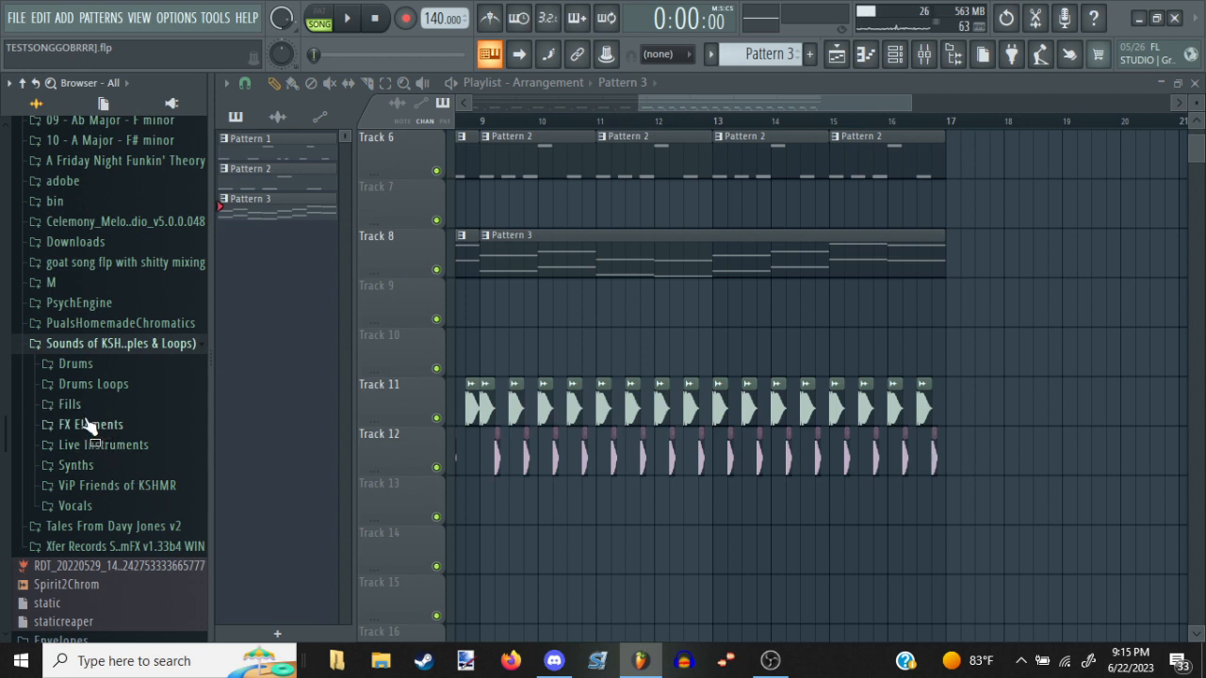
left_click(75, 370)
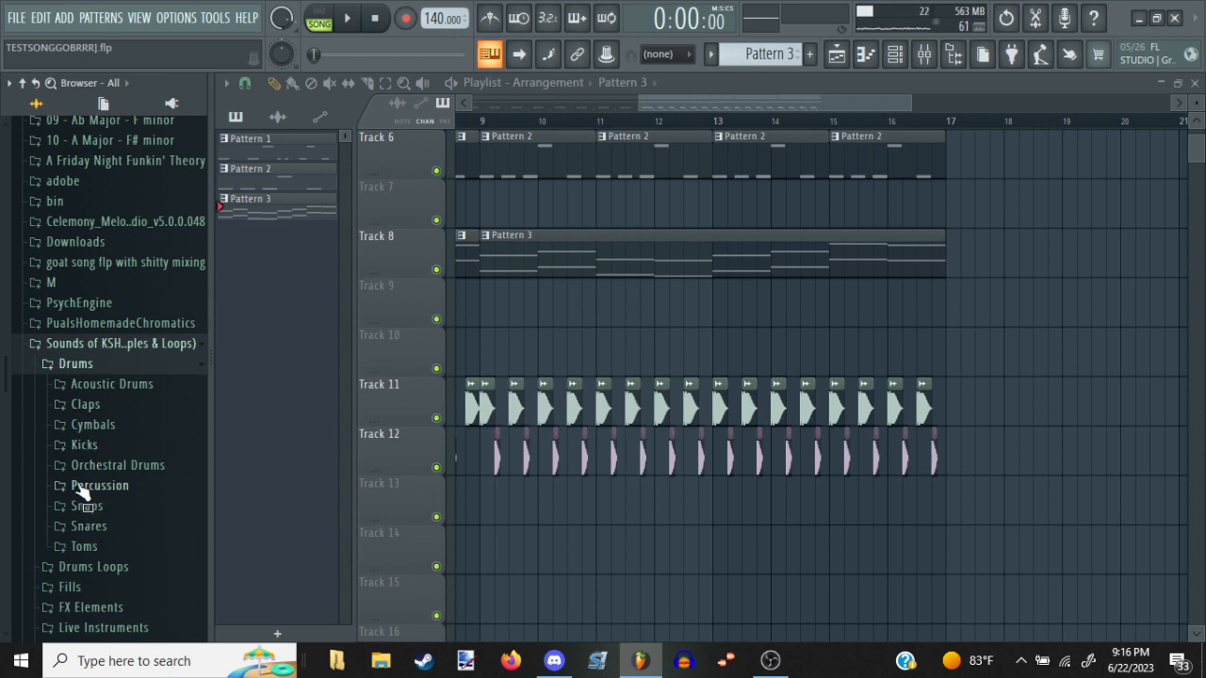
left_click(100, 388)
left_click(94, 424)
left_click(87, 446)
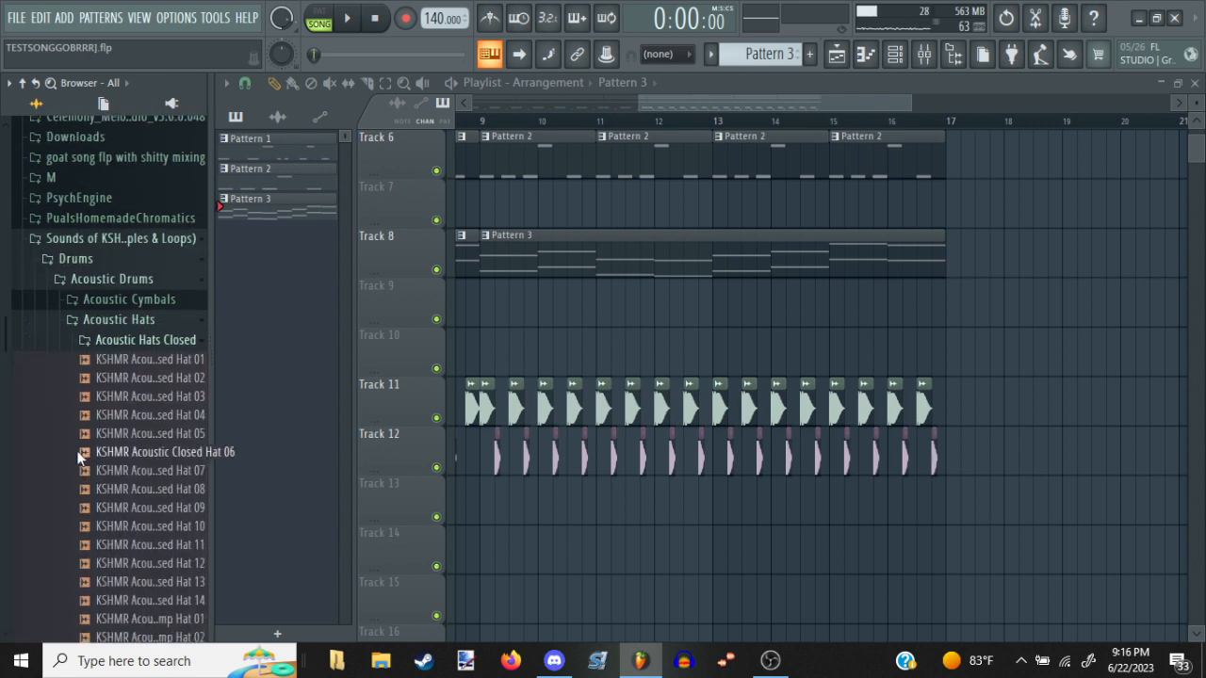
left_click_drag(81, 414, 698, 502)
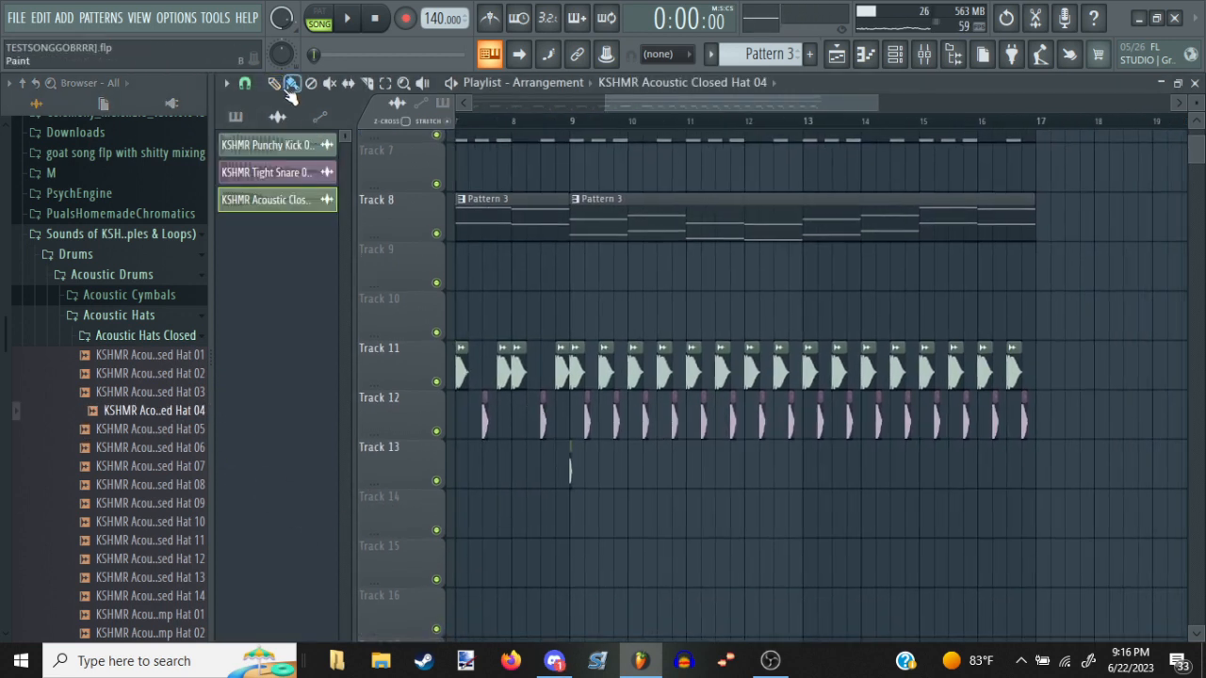
left_click_drag(597, 486, 986, 511)
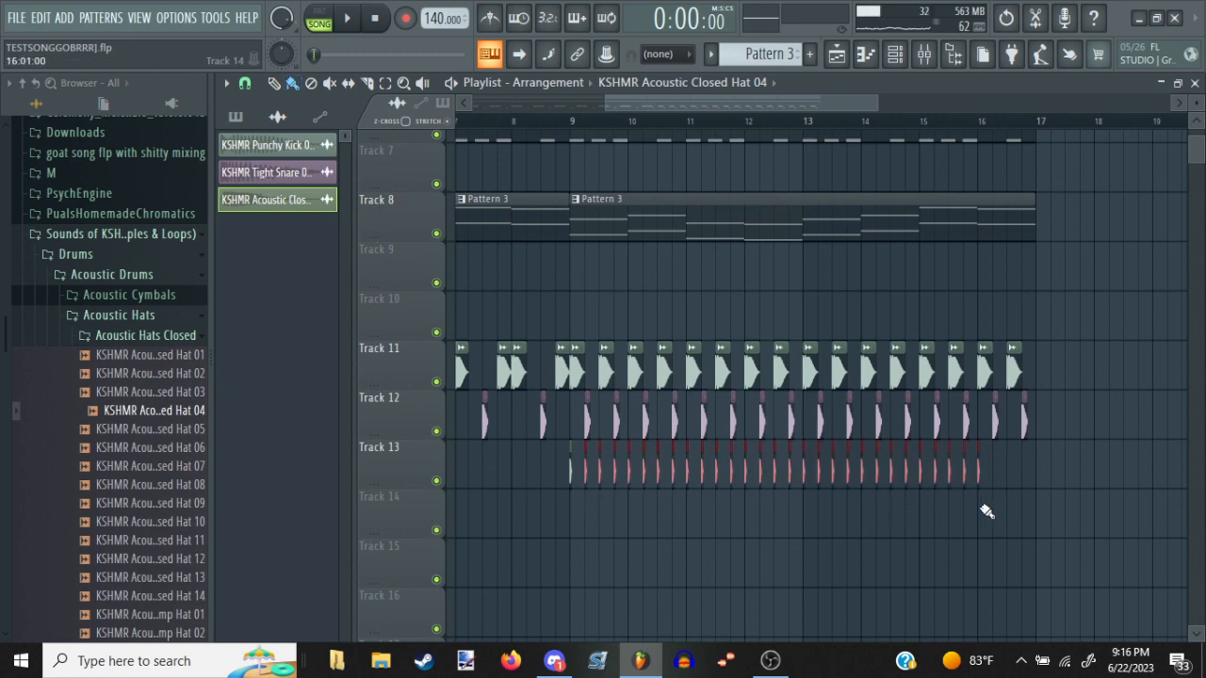
Place KSHMR Hi Hats Closed 04 from the Cymbals folder at bar 9 on Track 14 and trim the sample's silent tail
left_click(107, 319)
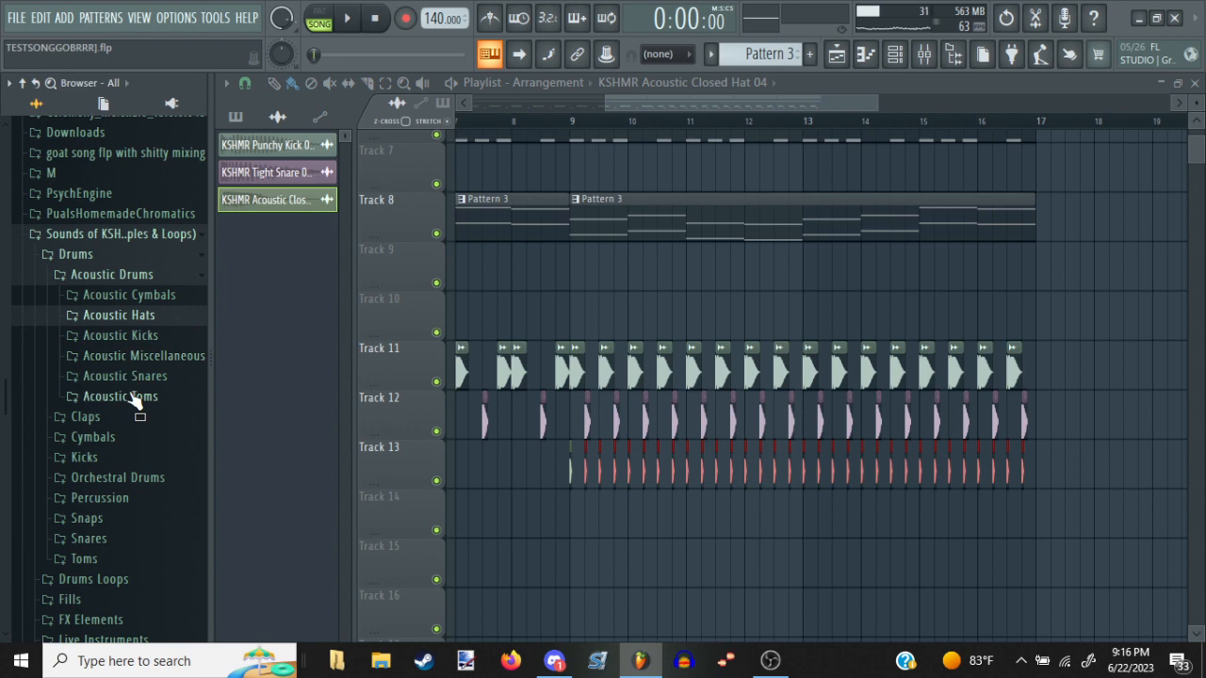
left_click(125, 440)
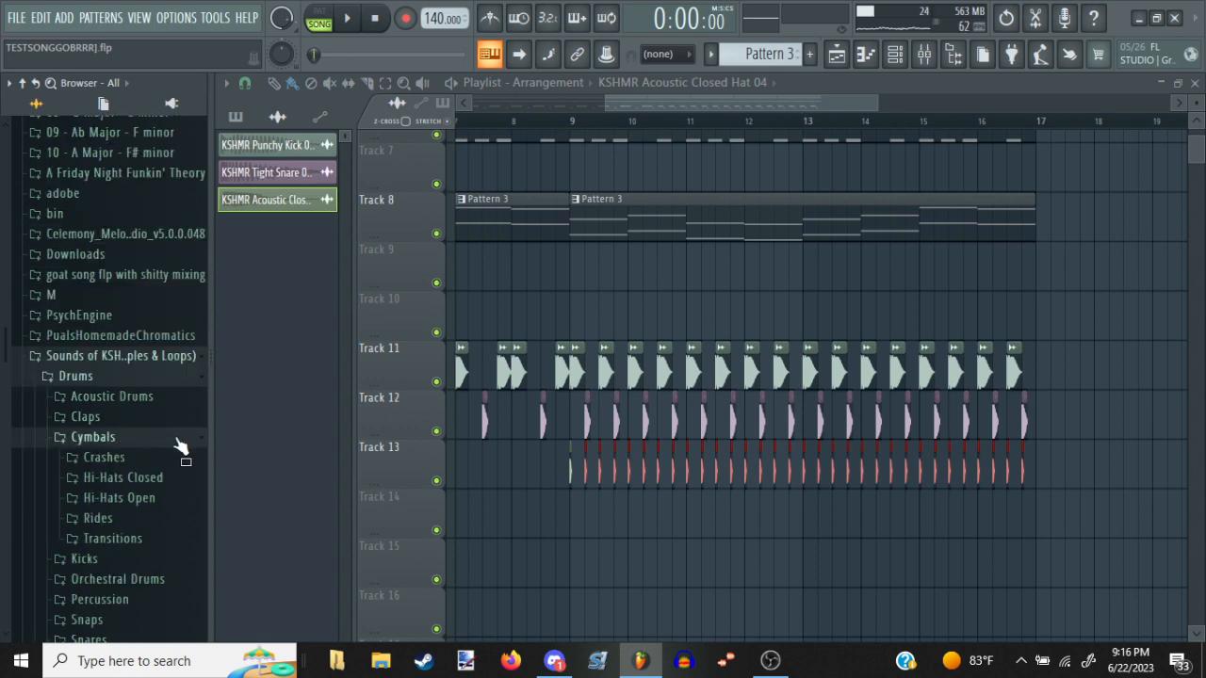
left_click(137, 479)
left_click(137, 415)
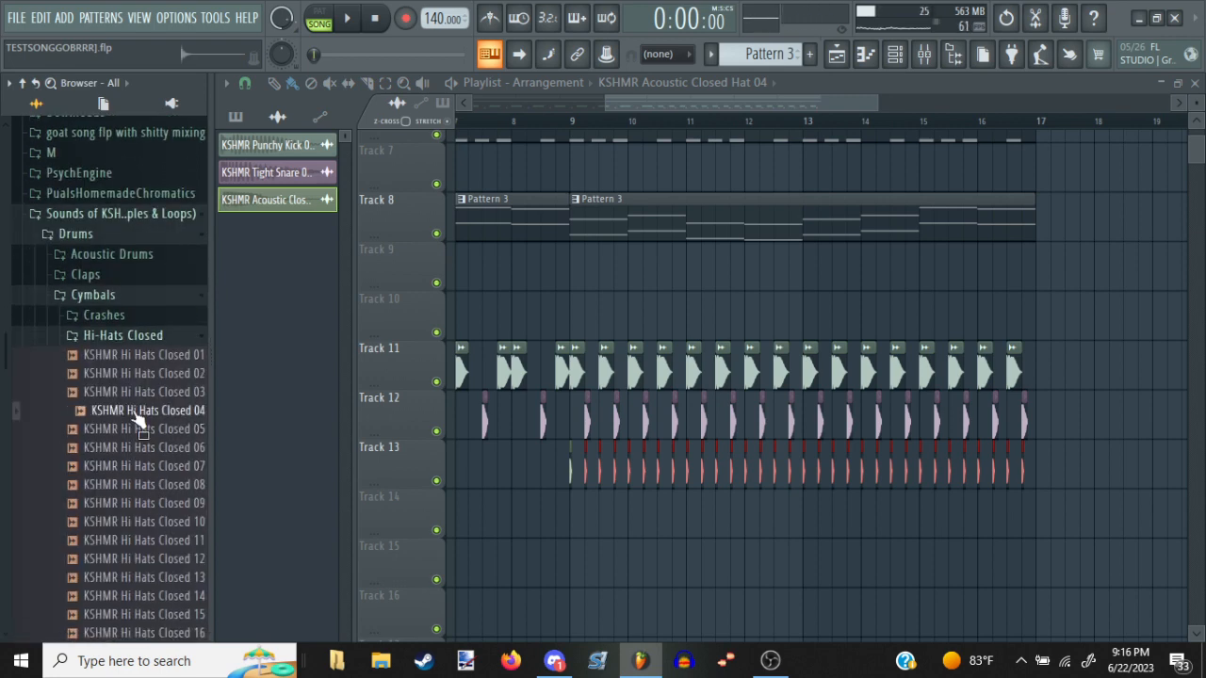
left_click_drag(138, 421, 572, 516)
double_click(575, 513)
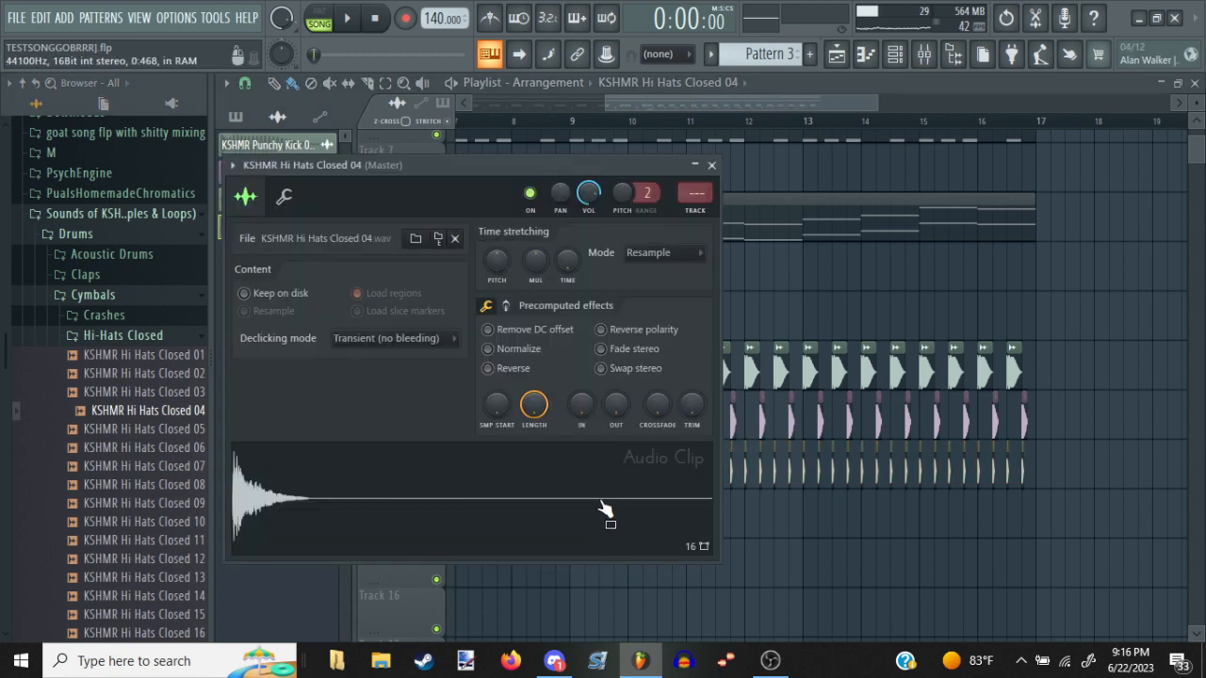
left_click_drag(691, 407, 692, 339)
left_click(688, 107)
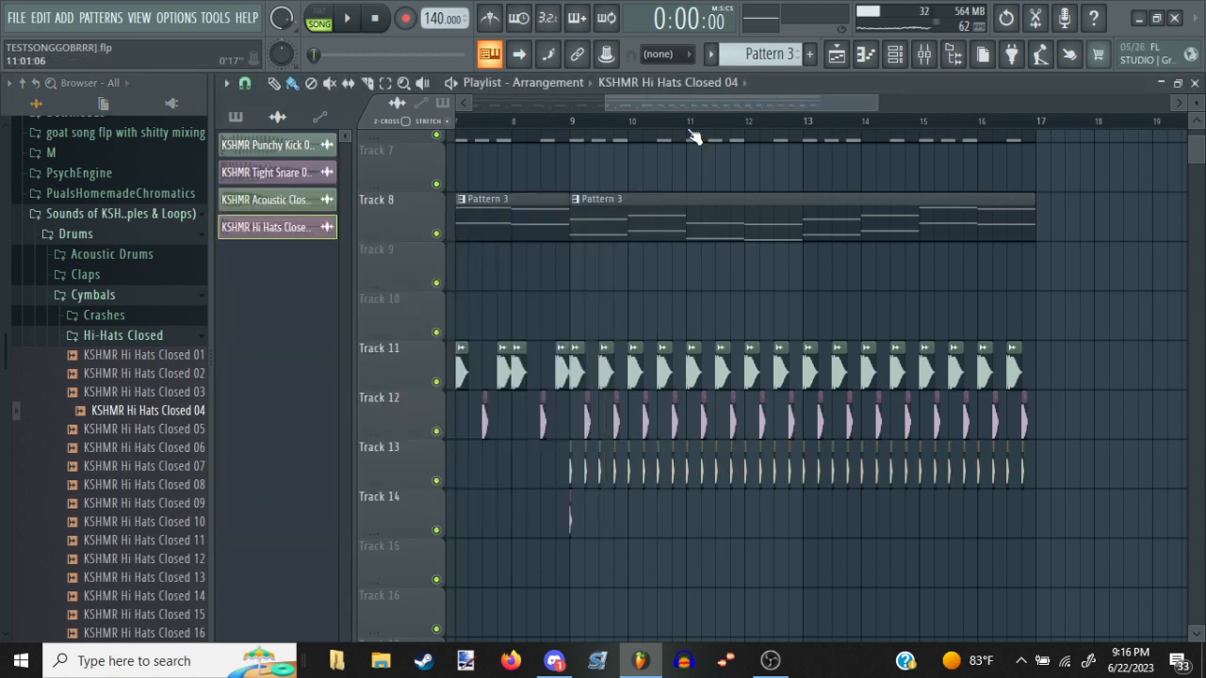
Repeat the closed hi-hat every half beat along Track 14 through bar 16, removing the extra hit at bar 17
scroll(691, 132, "up", 5)
left_click_drag(594, 418, 835, 344)
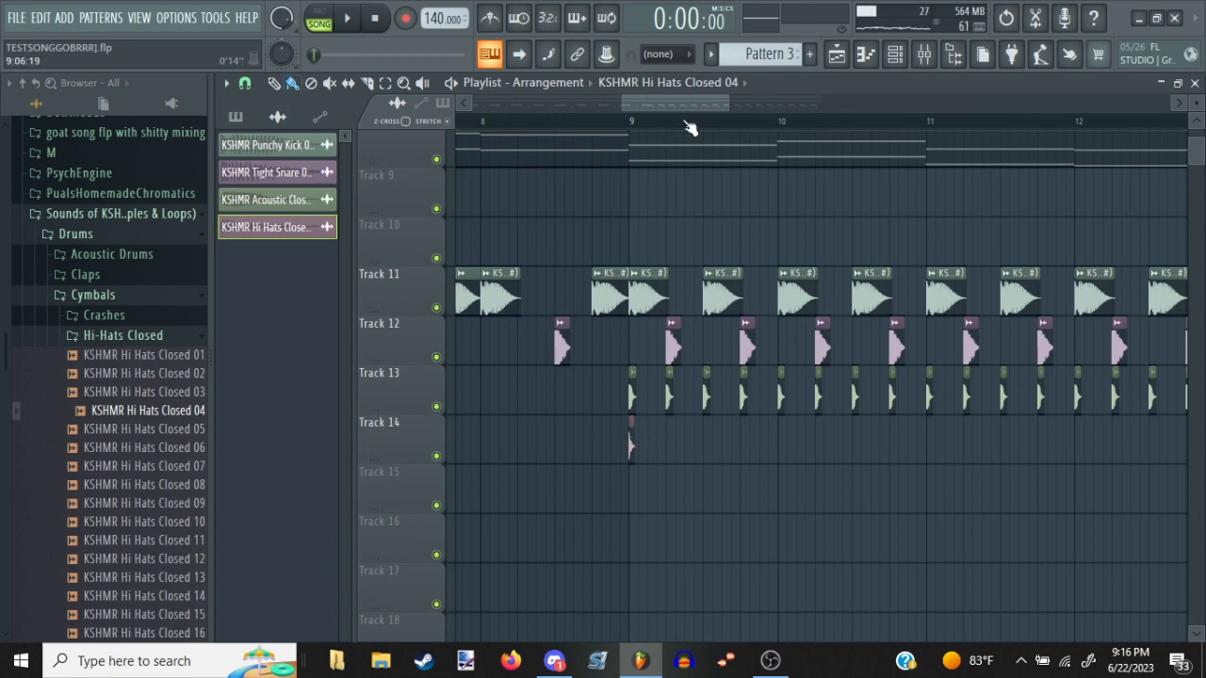
scroll(690, 129, "down", 2)
mouse_move(670, 444)
left_mouse_down()
mouse_move(1189, 419)
mouse_move(761, 439)
mouse_move(752, 398)
left_mouse_up()
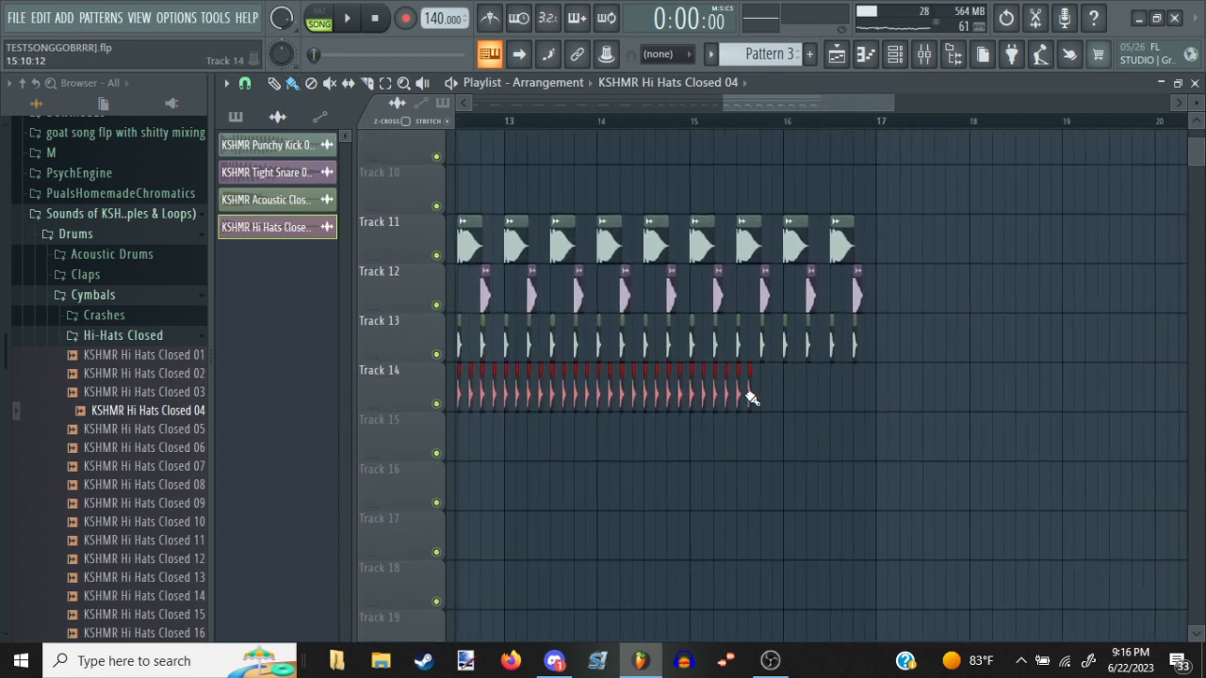
right_click(880, 407)
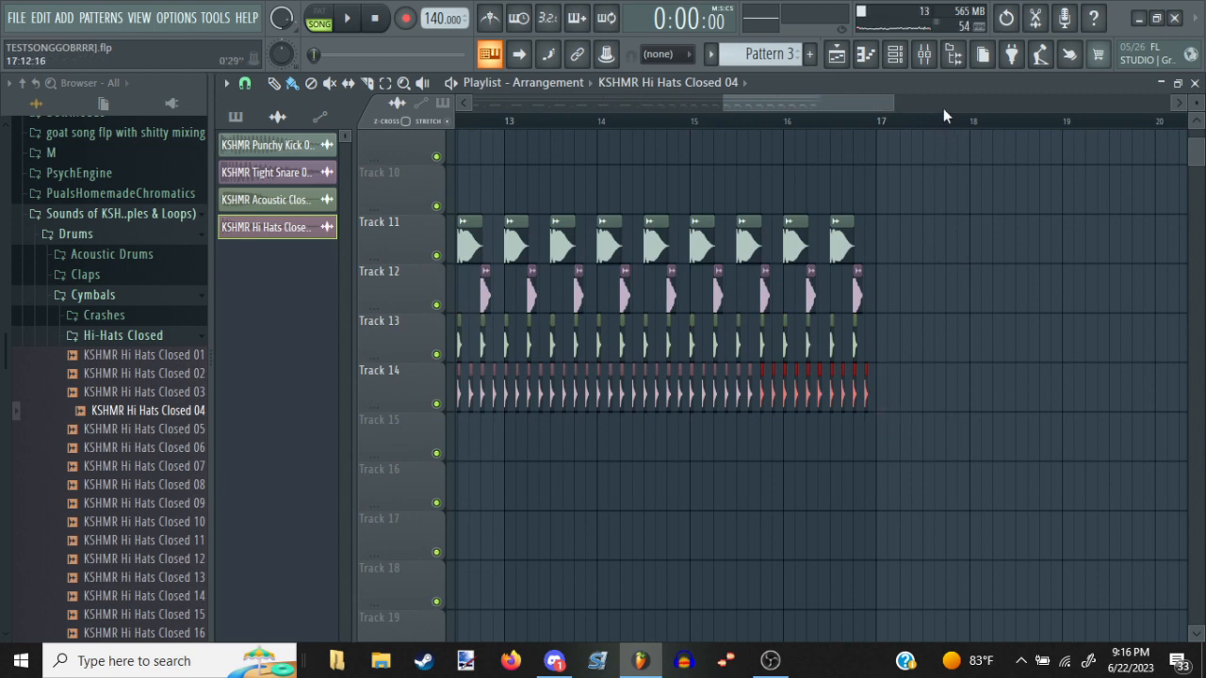
scroll(947, 121, "down", 2)
left_click(943, 253, "ctrl")
left_click_drag(725, 447, 783, 516)
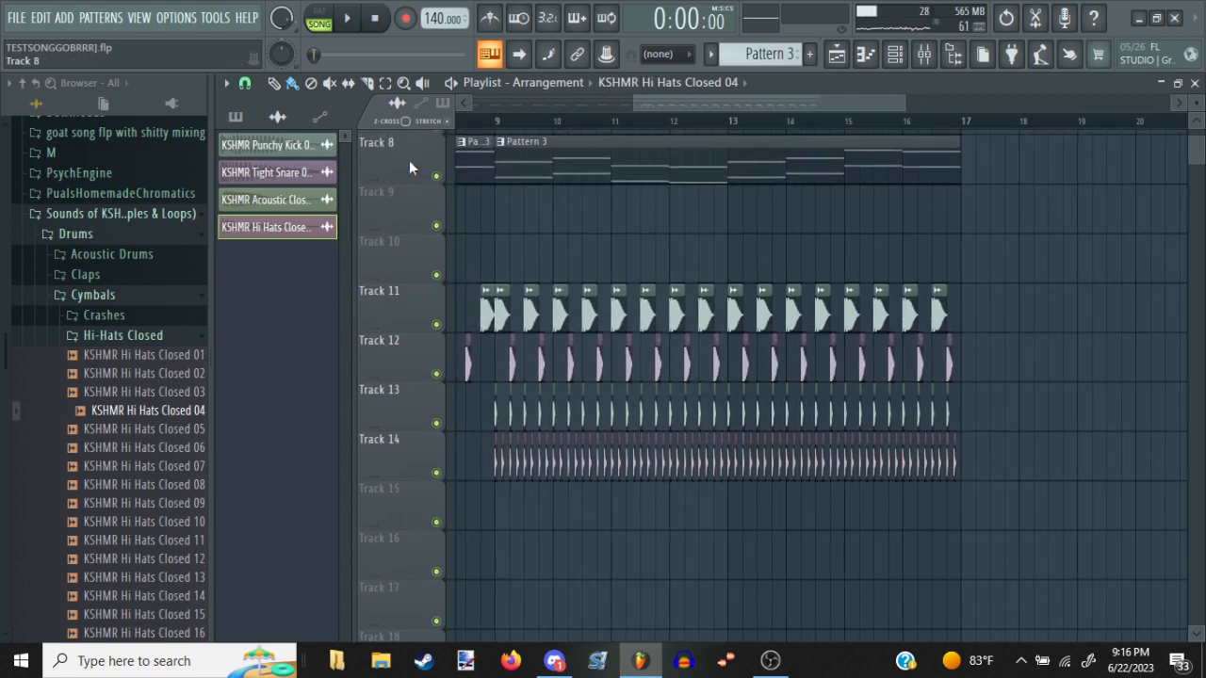
Play the song from just before bar 9 to check the new hi-hats against the other tracks
left_click(490, 124)
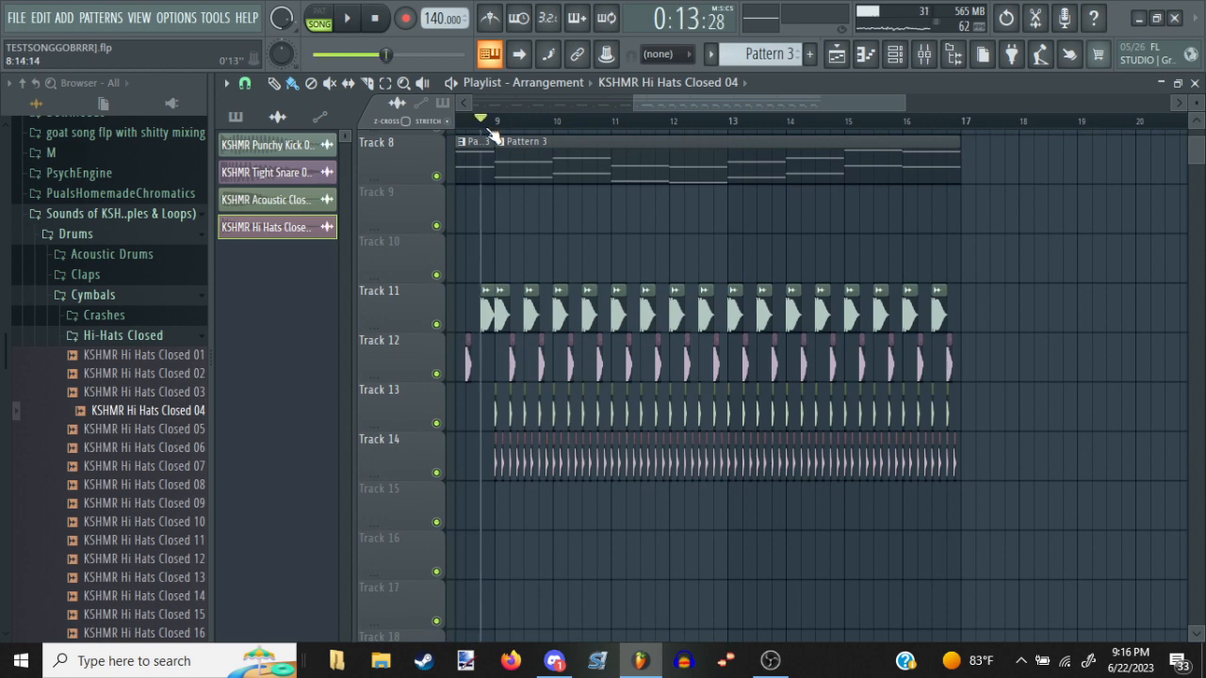
key("space")
scroll(591, 132, "down", 2)
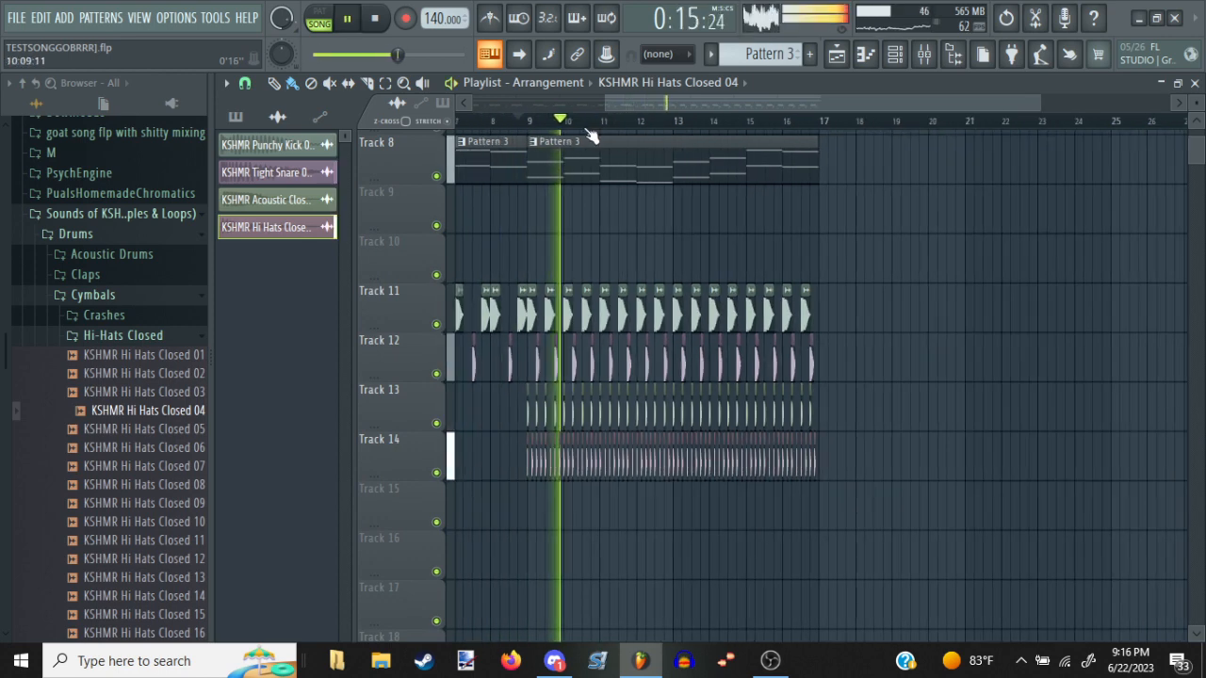
scroll(575, 291, "up", 3)
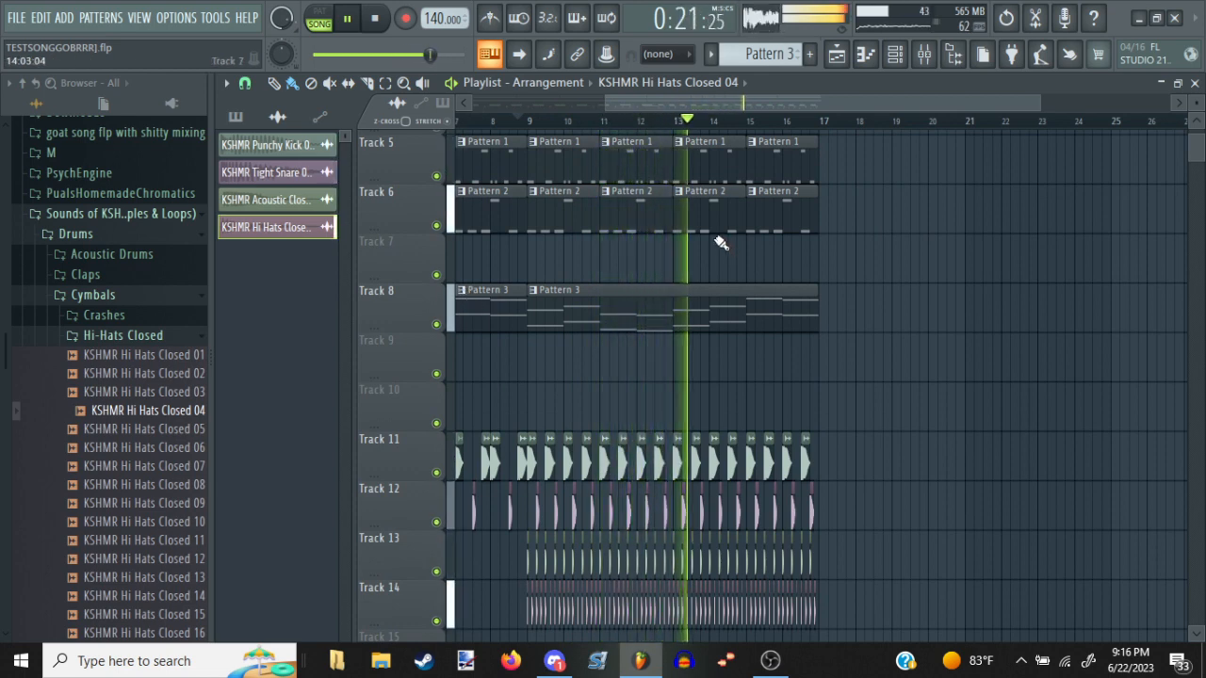
scroll(754, 128, "down", 2)
scroll(763, 220, "down", 1)
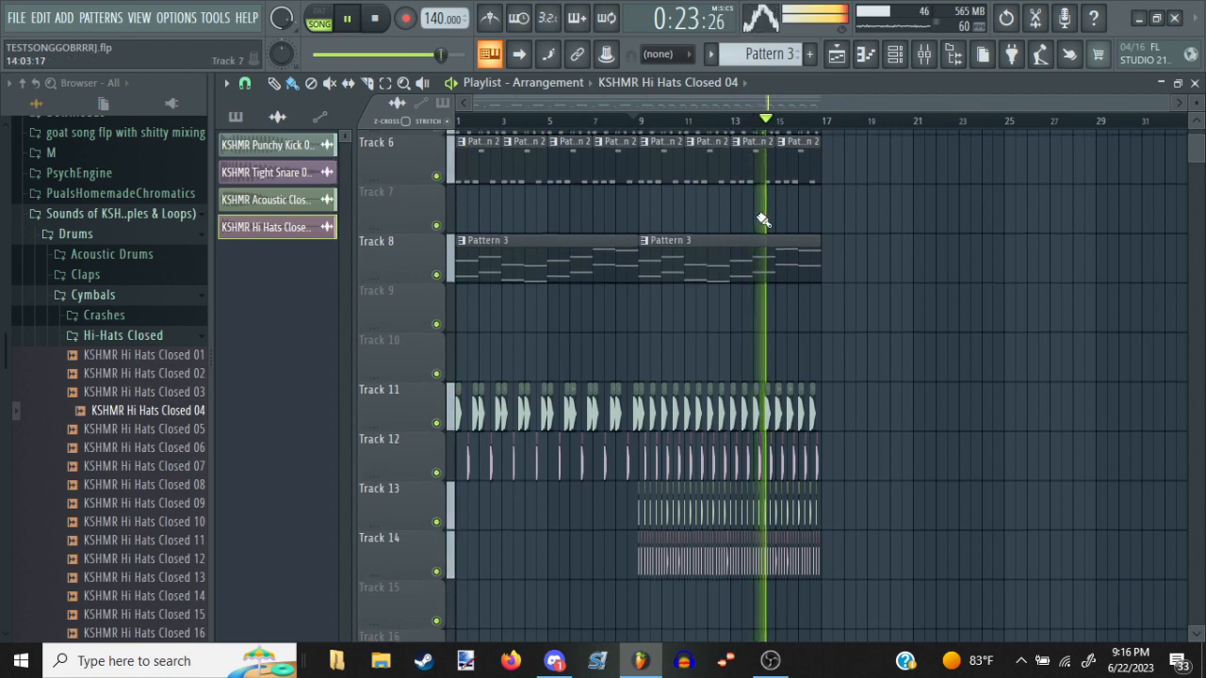
scroll(674, 238, "up", 1)
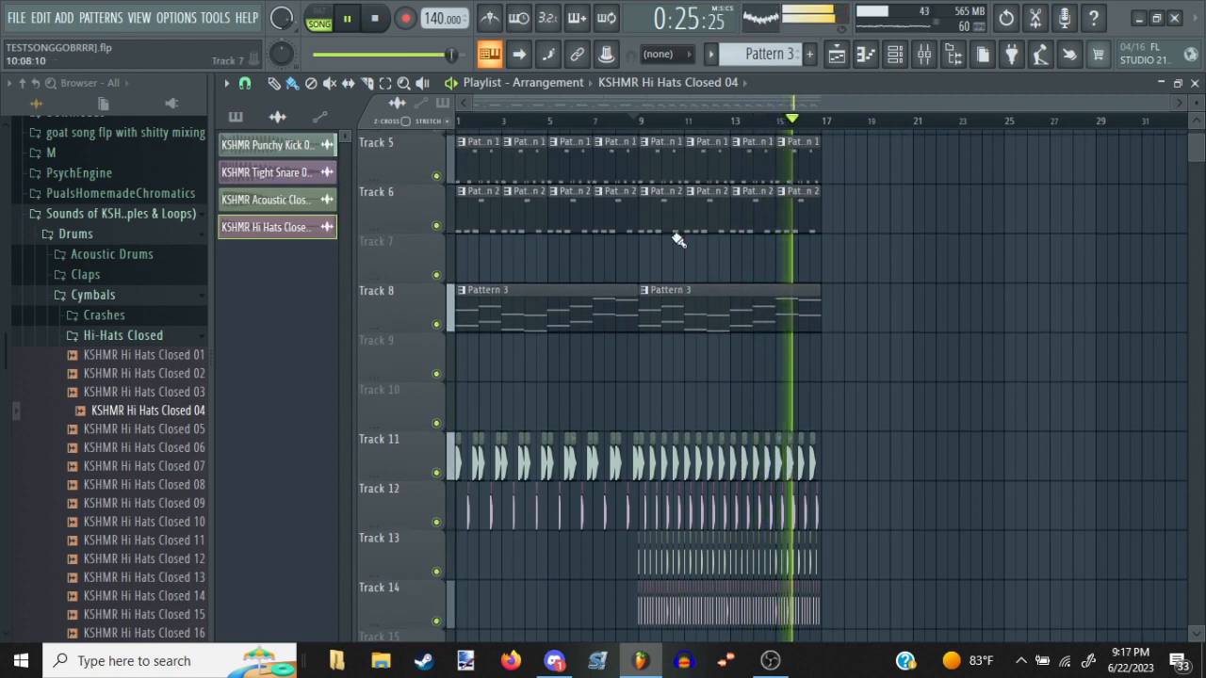
scroll(705, 148, "up", 3)
scroll(745, 219, "up", 1)
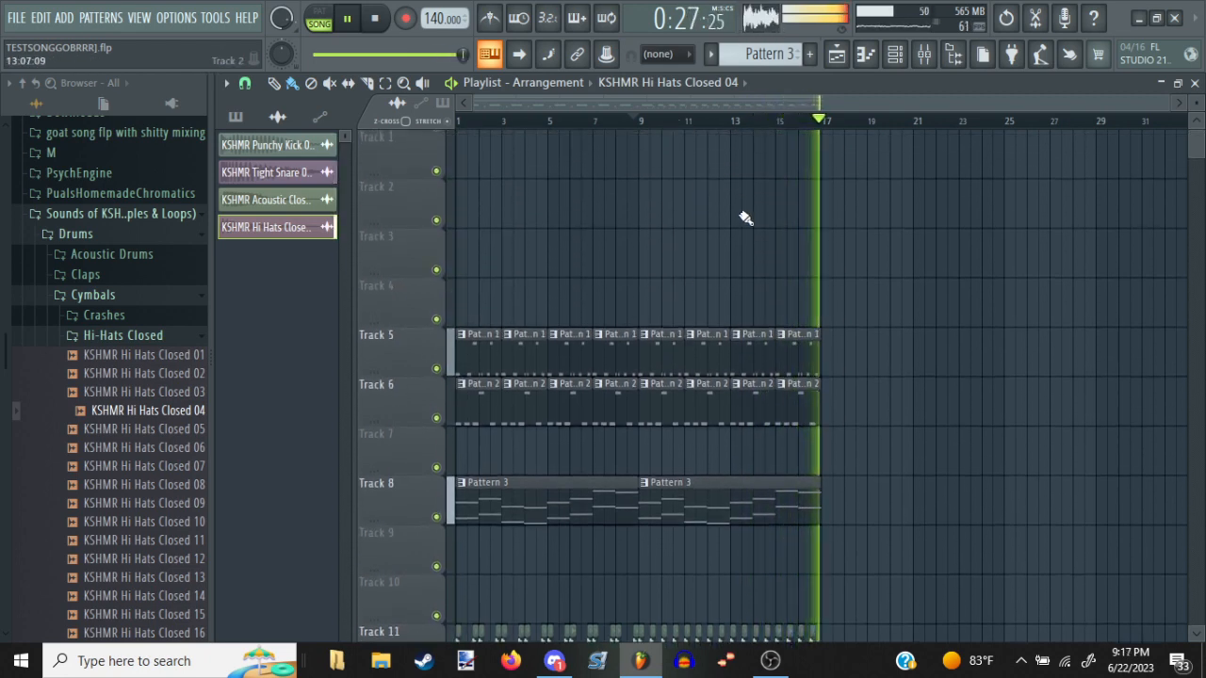
Stop the song playback and set the playhead to the start of bar 9
key("space")
left_click(893, 56)
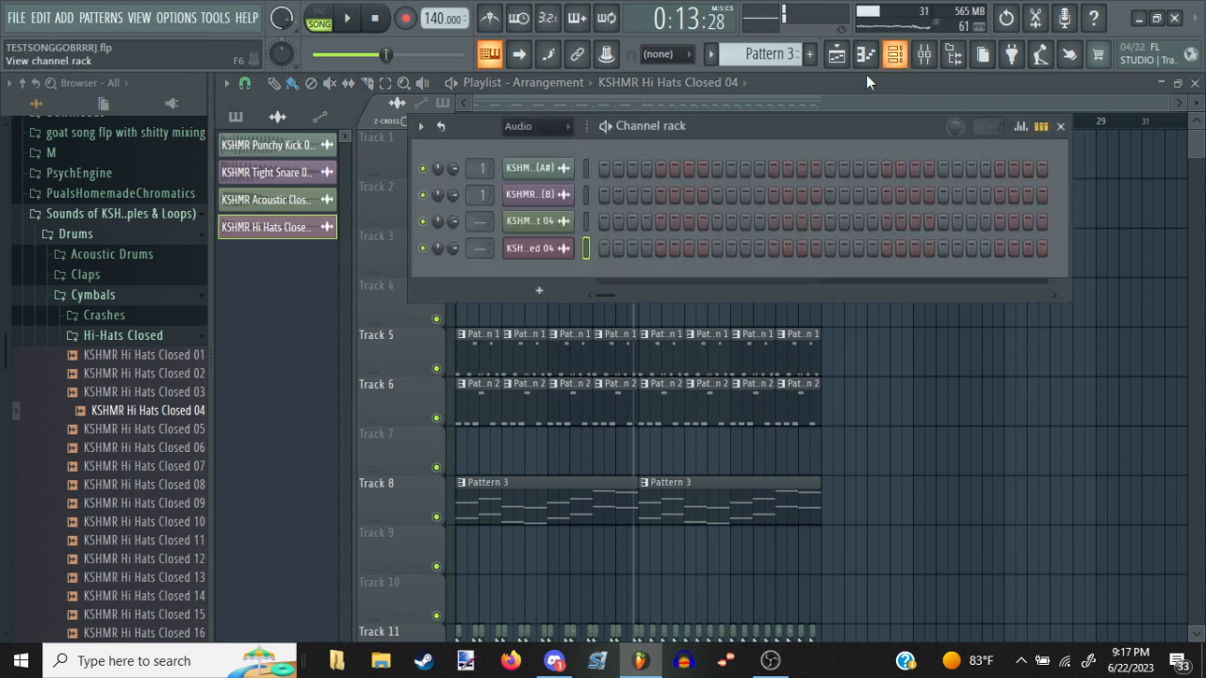
right_click(929, 370)
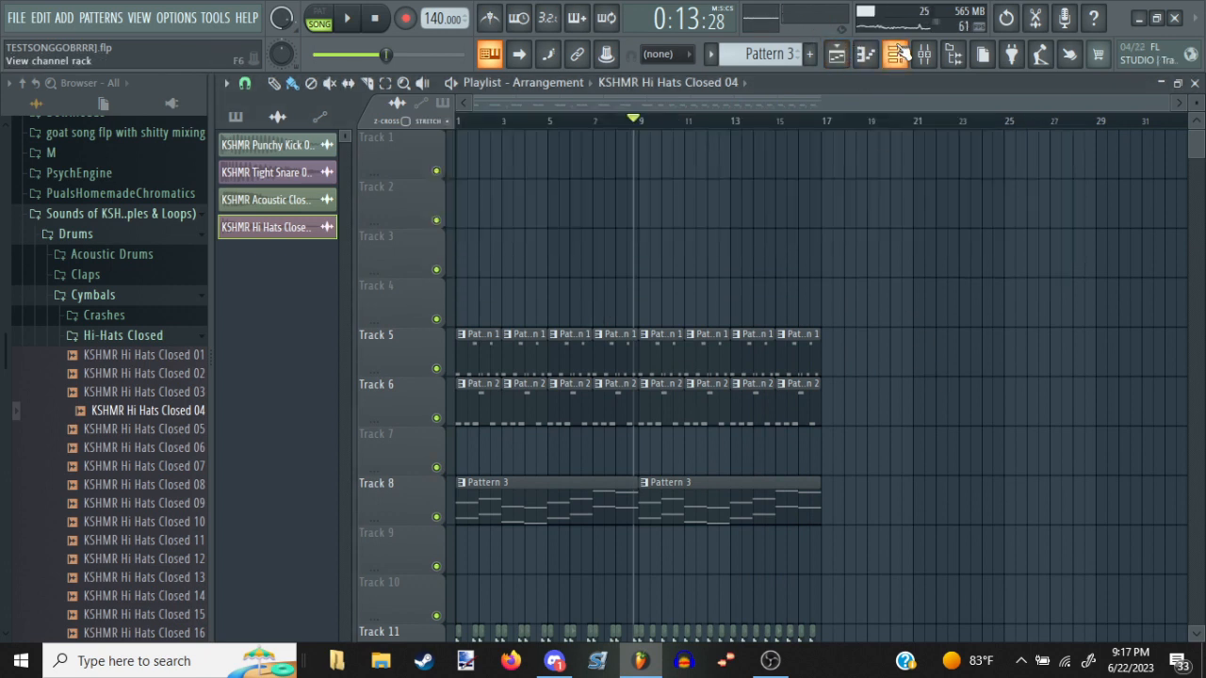
left_click(640, 122)
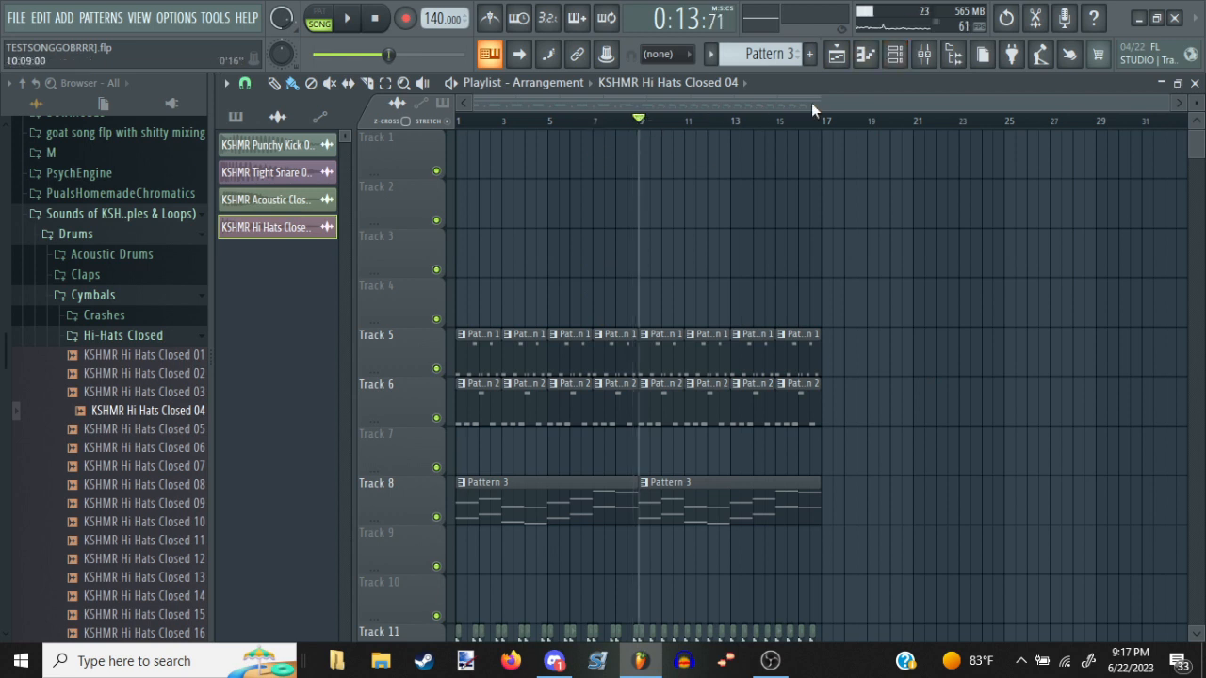
Add a Slicex instrument as a new channel
left_click(895, 54)
left_click(534, 290)
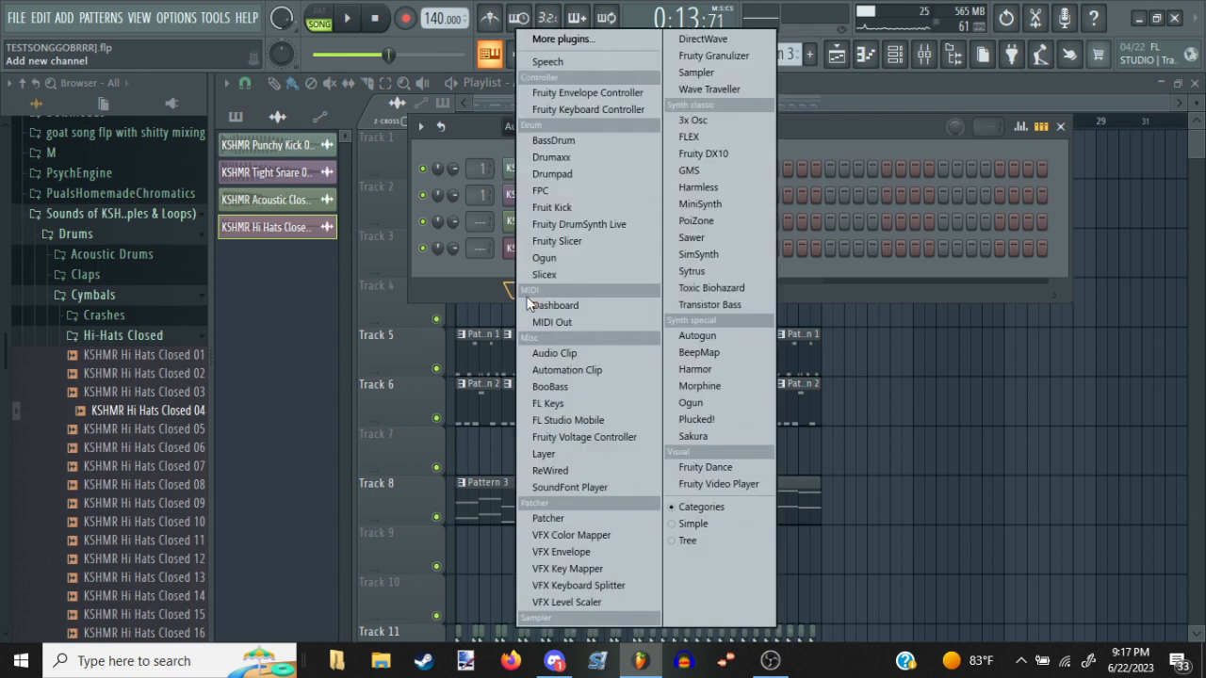
left_click(546, 274)
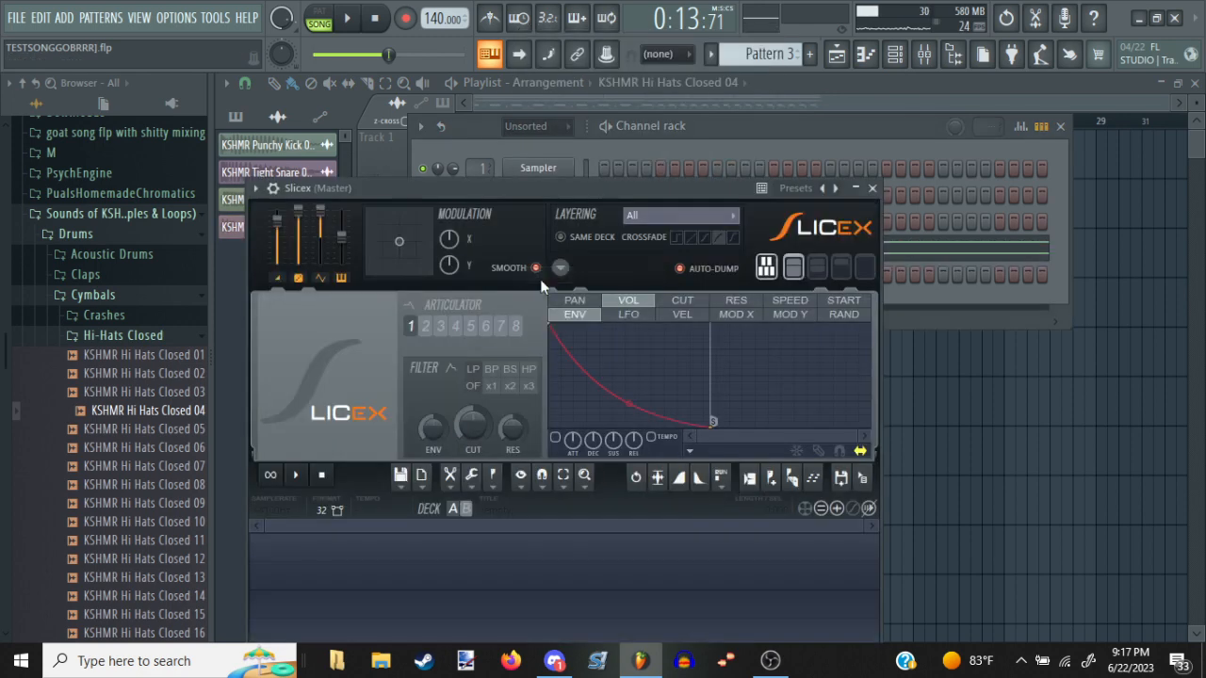
Load MCMPlanktonFixed.wav from the PualsHomemadeChromatics folder into Slicex
left_click(396, 475)
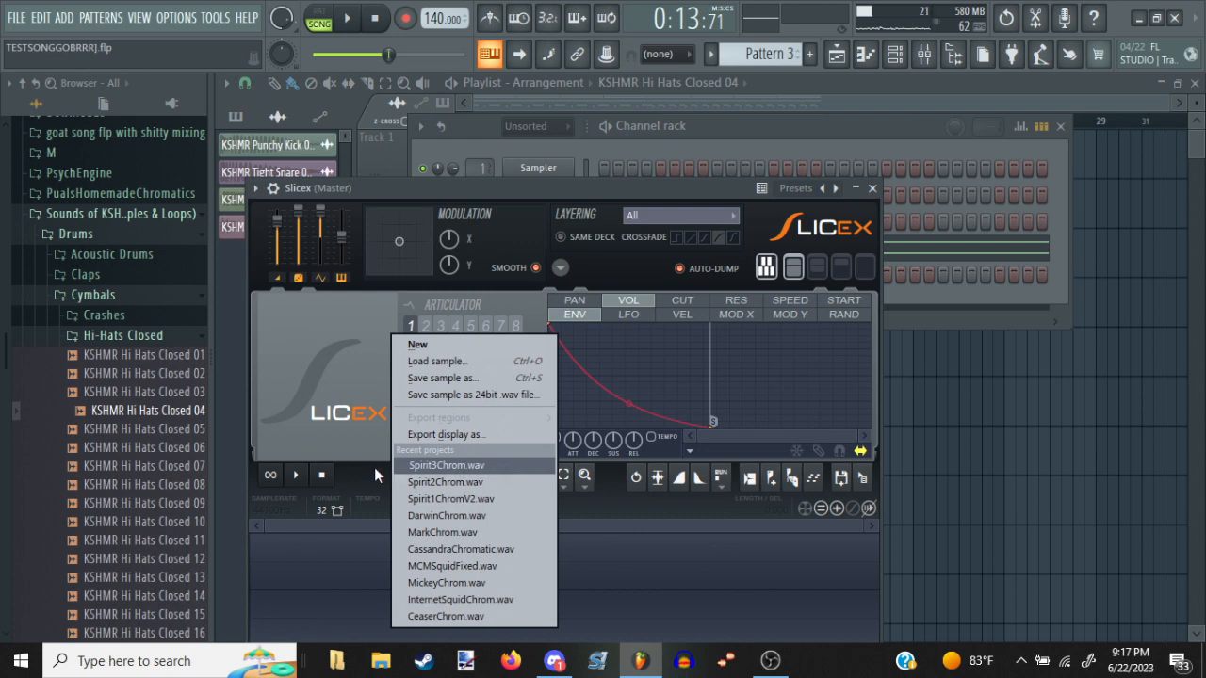
left_click(426, 361)
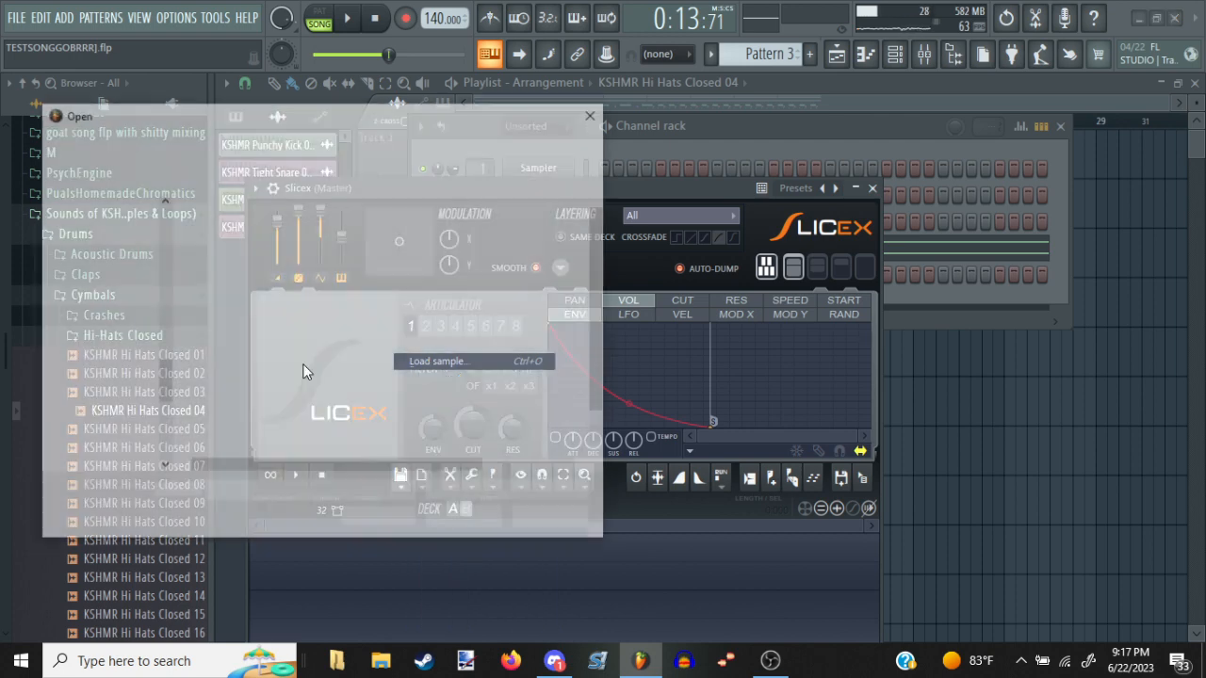
scroll(103, 349, "up", 10)
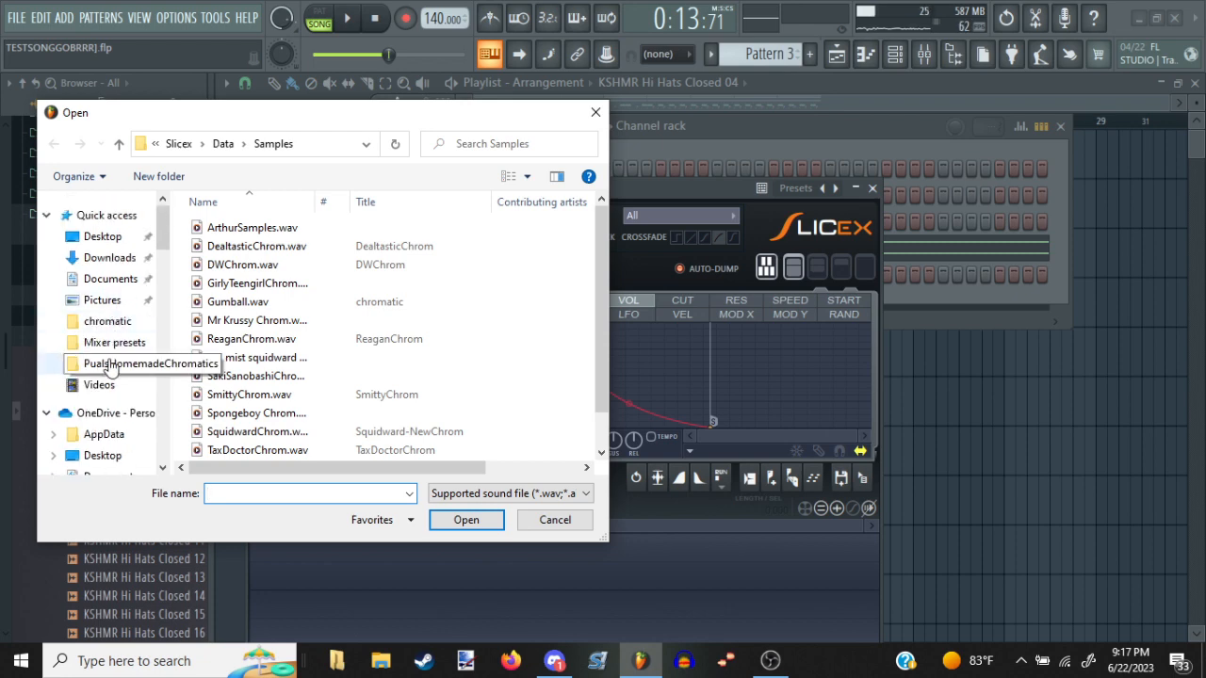
left_click(110, 365)
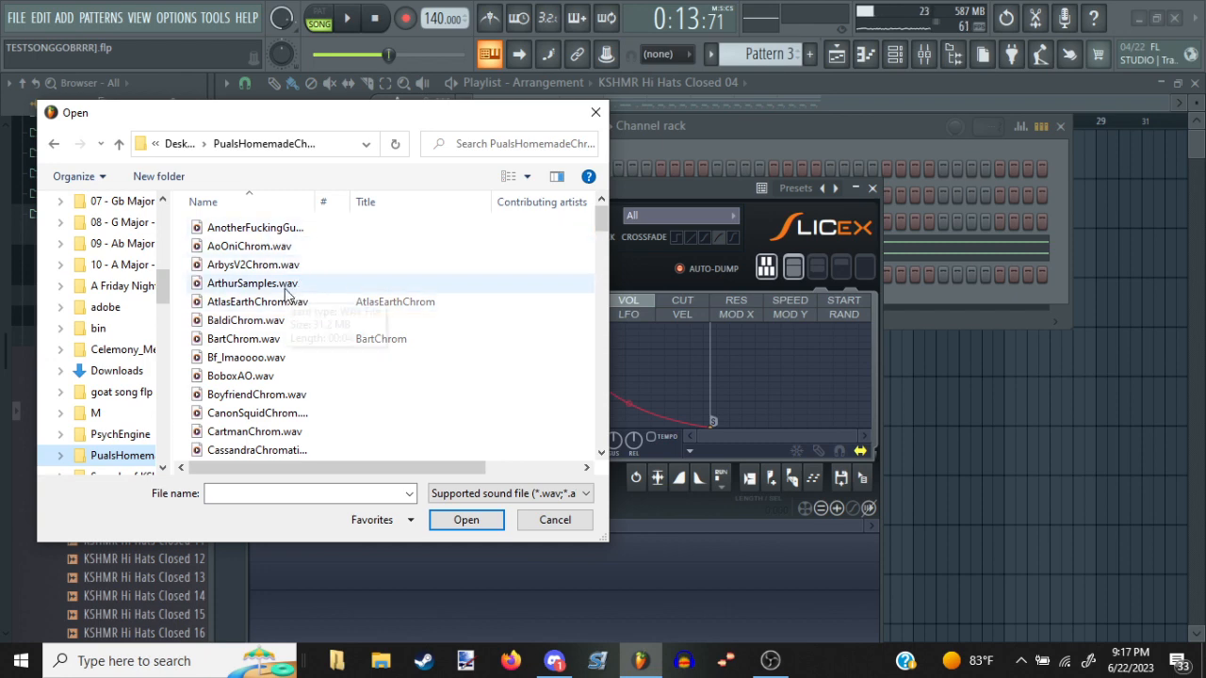
scroll(286, 294, "down", 3)
scroll(284, 288, "down", 3)
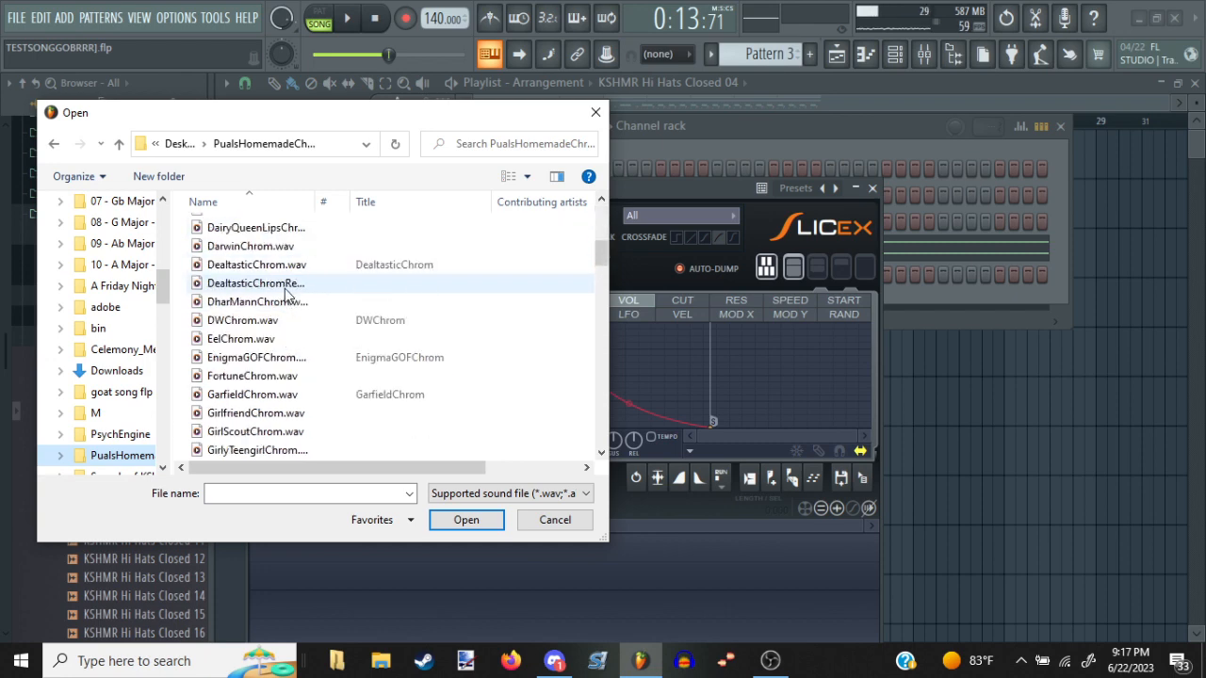
scroll(284, 288, "down", 9)
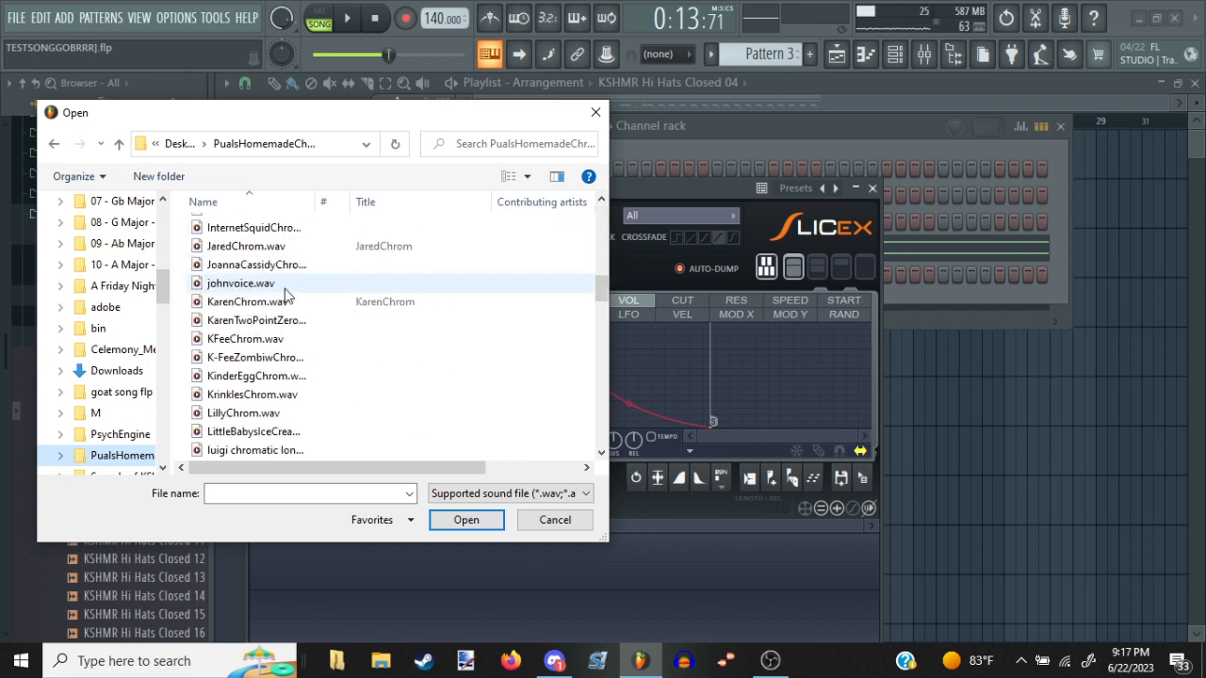
scroll(285, 288, "down", 3)
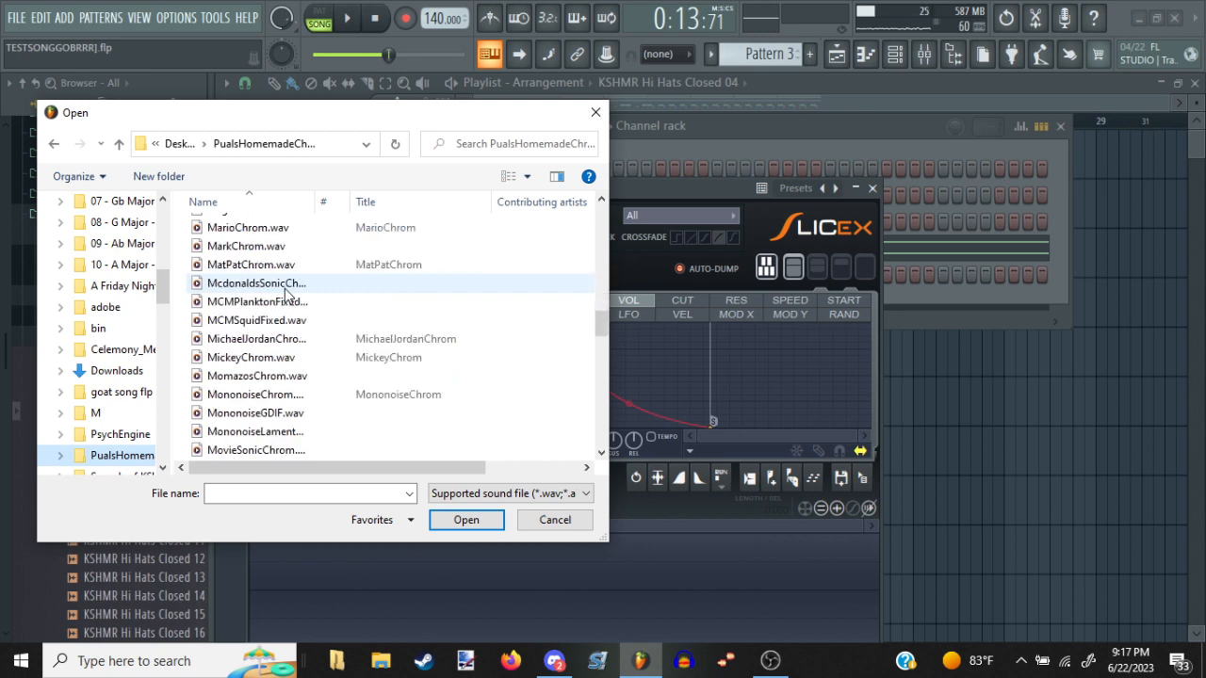
scroll(285, 288, "down", 3)
scroll(285, 288, "down", 3)
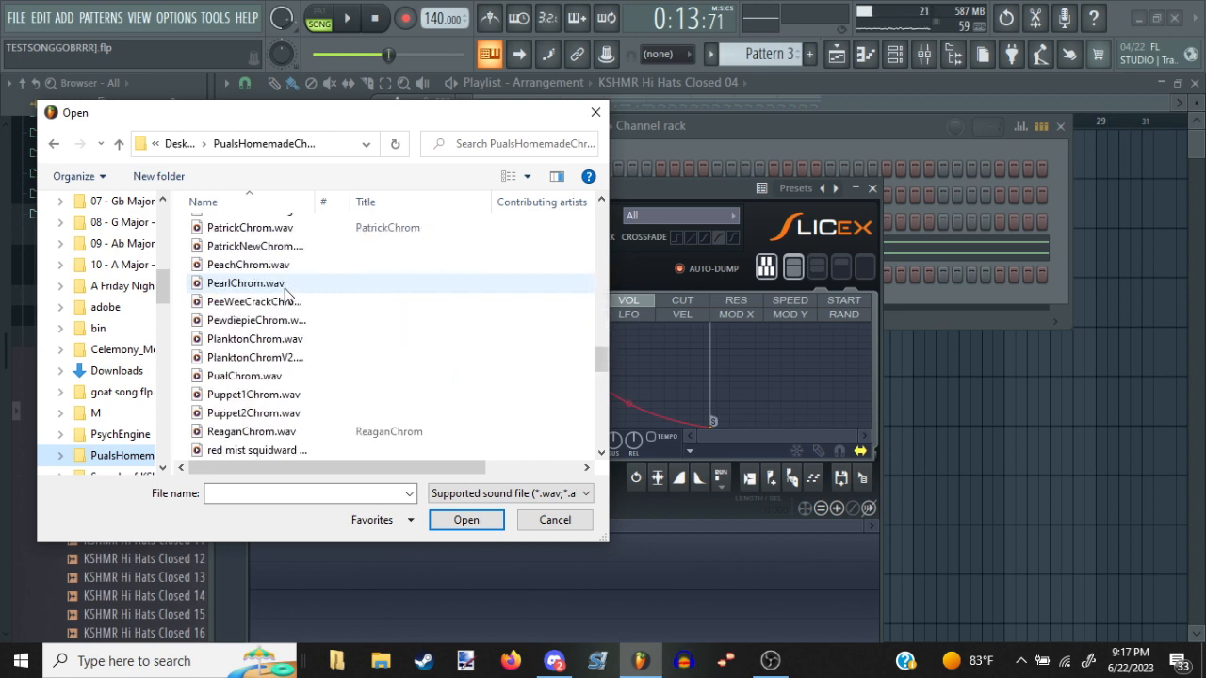
scroll(284, 289, "down", 3)
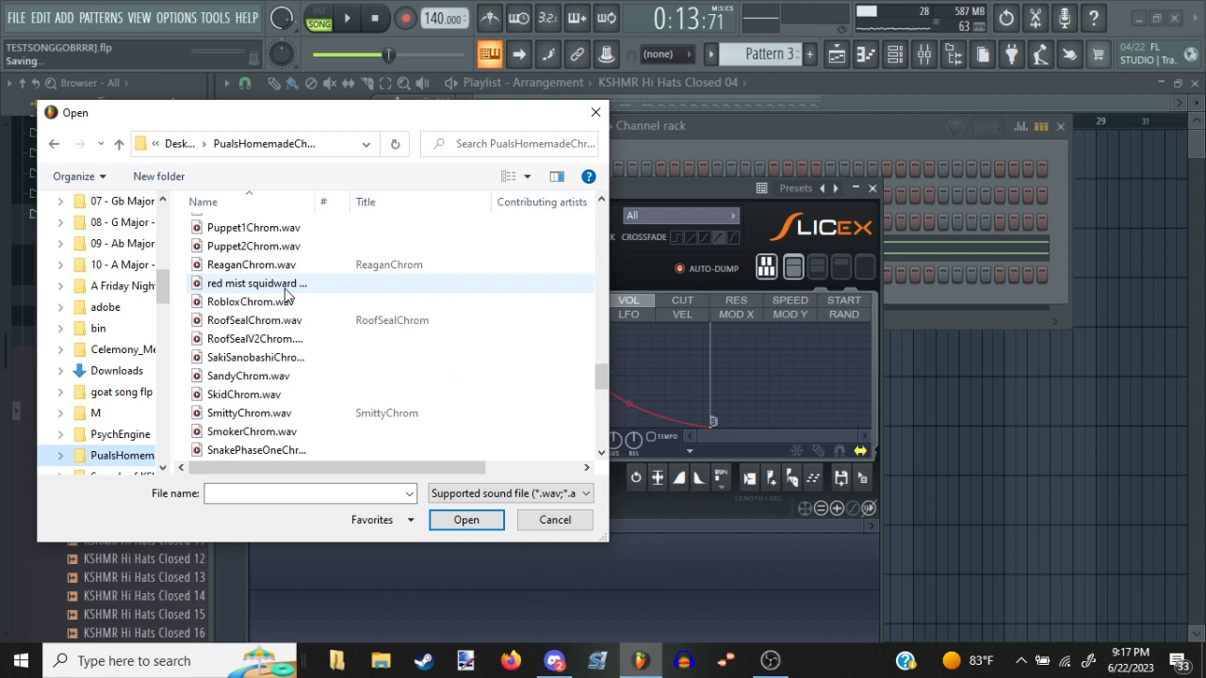
scroll(286, 295, "down", 6)
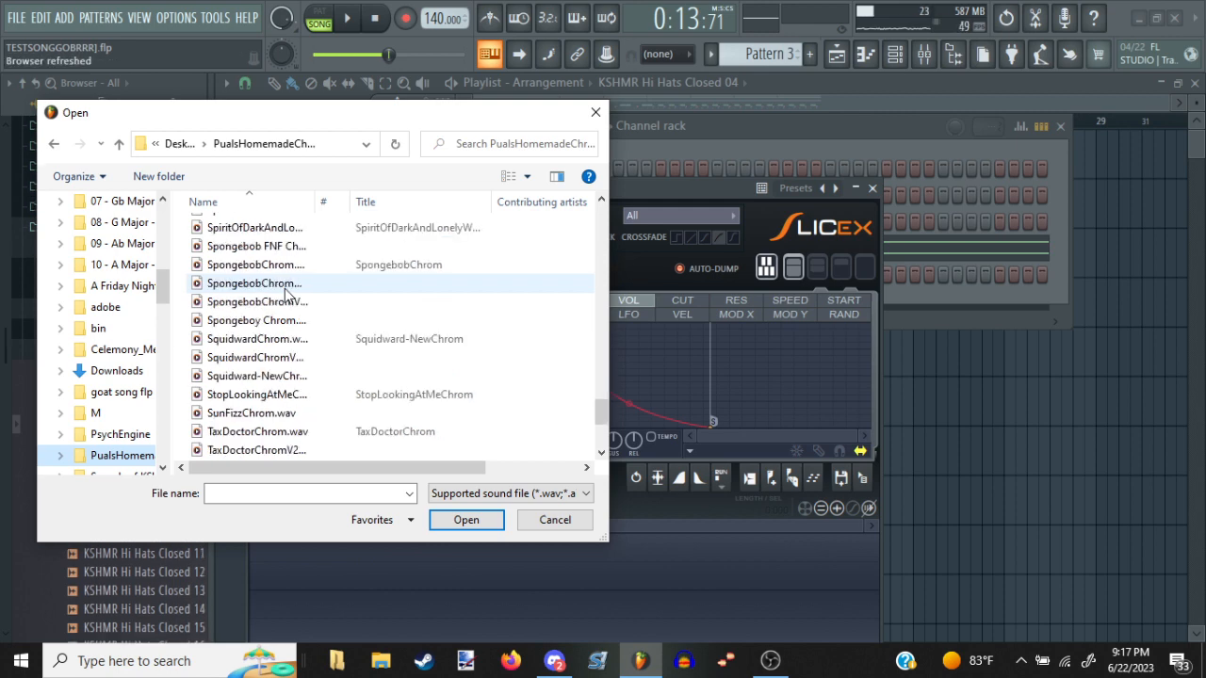
scroll(285, 295, "down", 3)
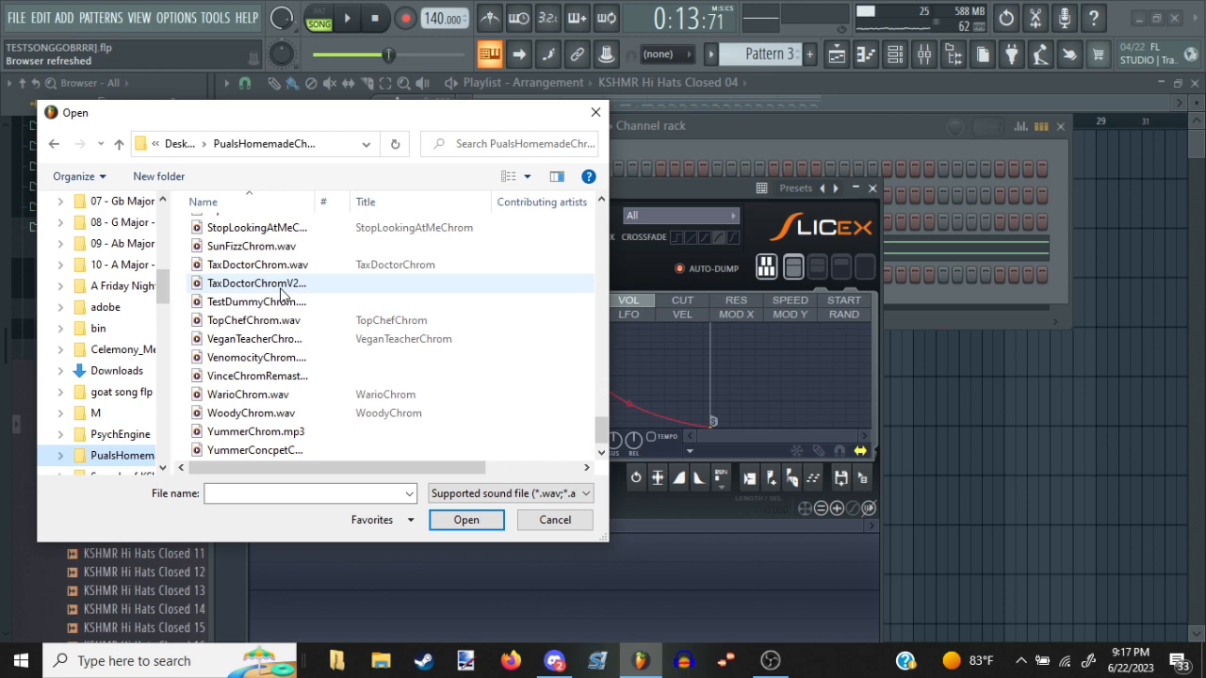
scroll(283, 295, "down", 1)
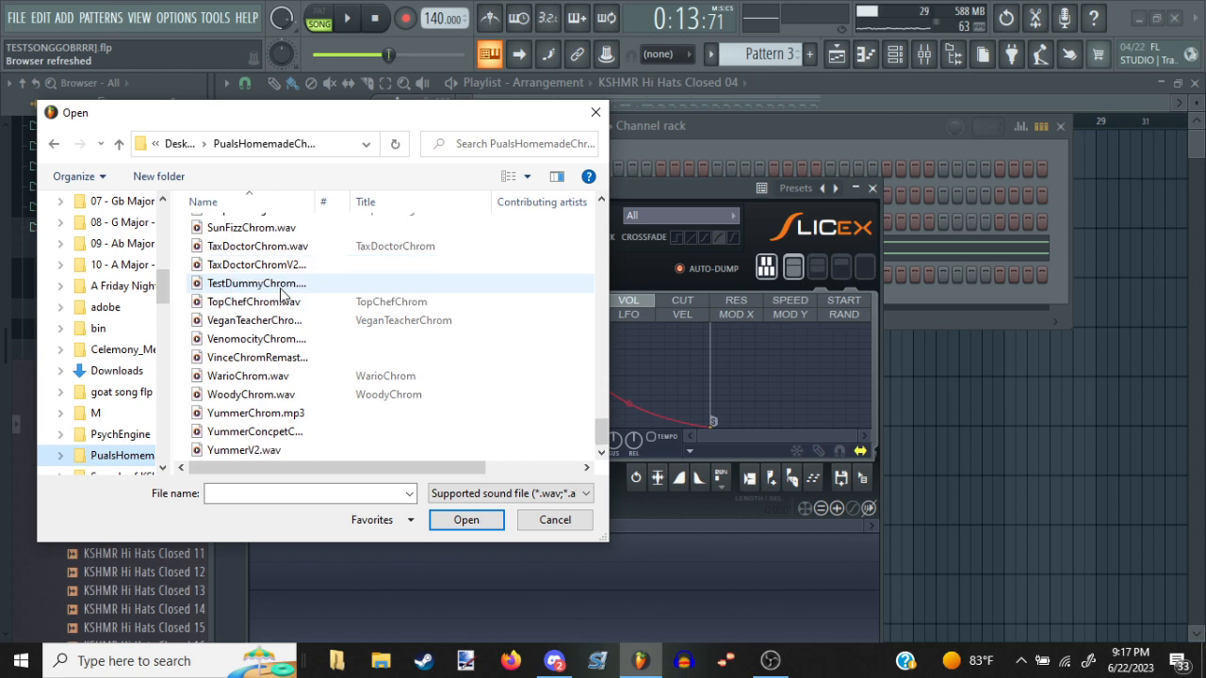
scroll(292, 352, "up", 15)
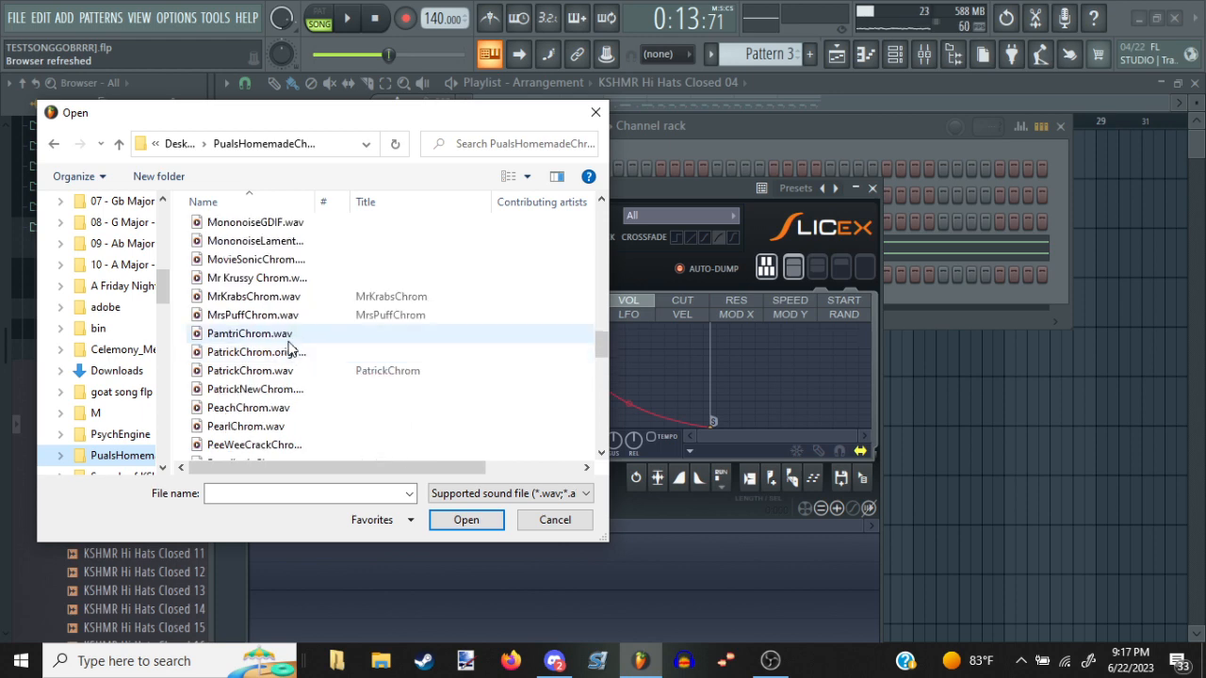
scroll(289, 349, "up", 3)
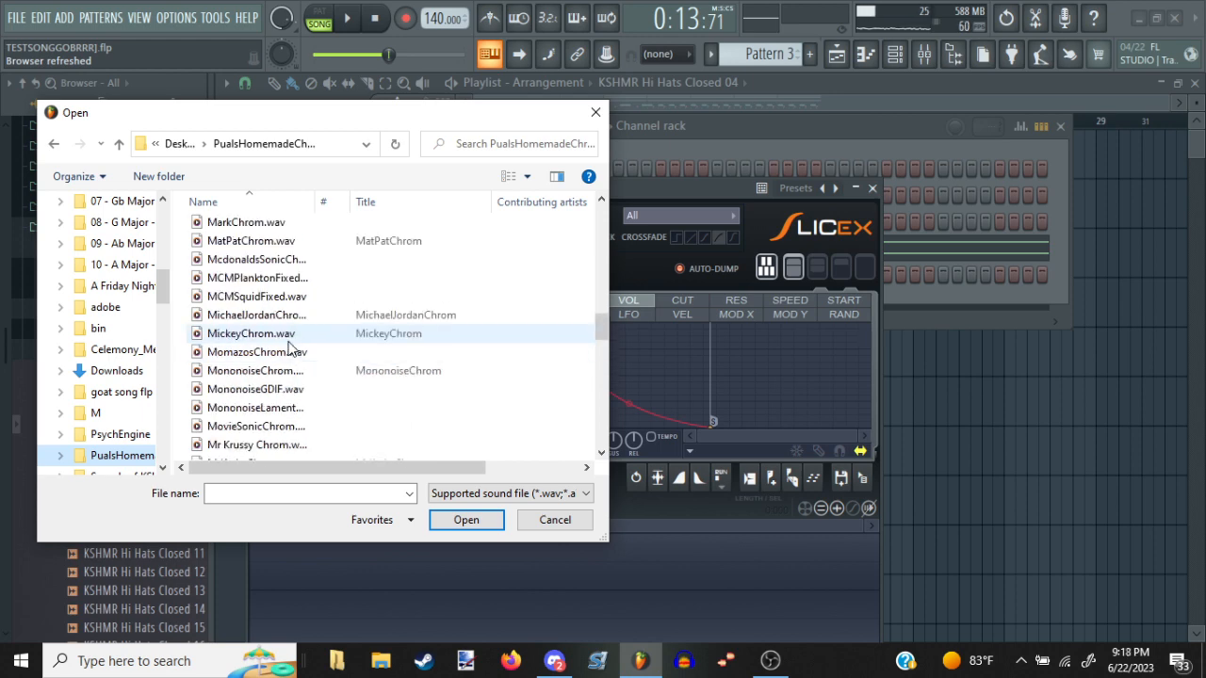
left_click(302, 282)
double_click(303, 283)
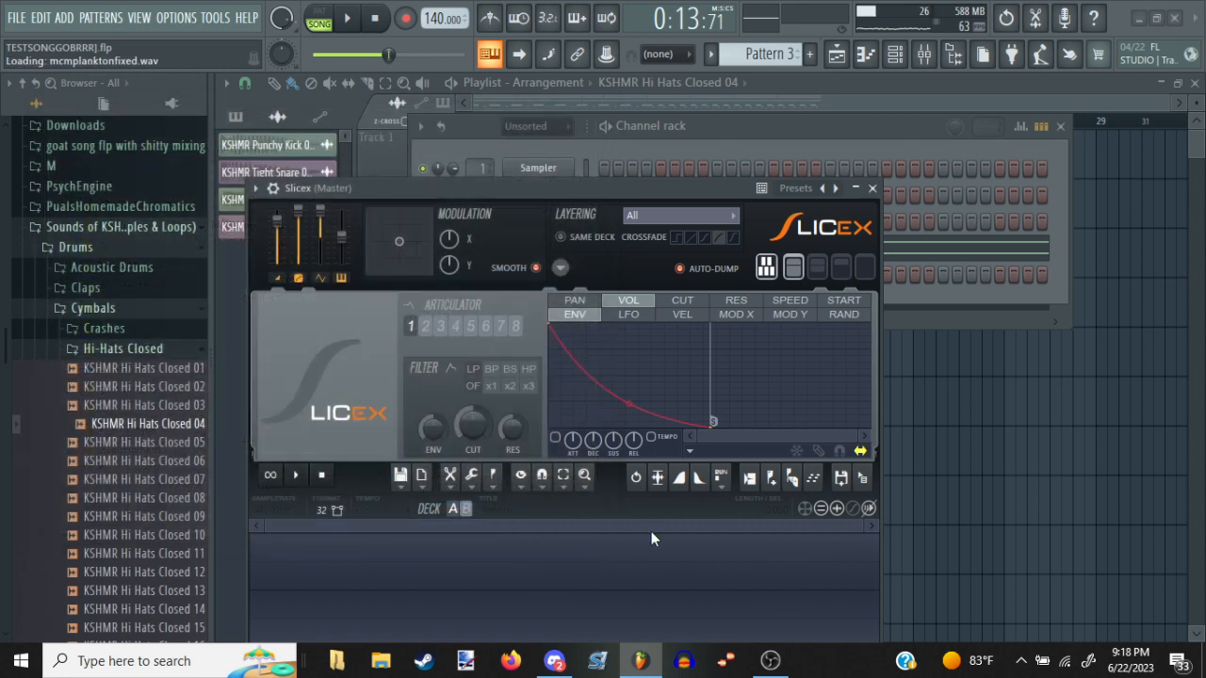
Auto-slice the MCMPlanktonFixed sample into marker regions and audition one of the slices
left_click(492, 476)
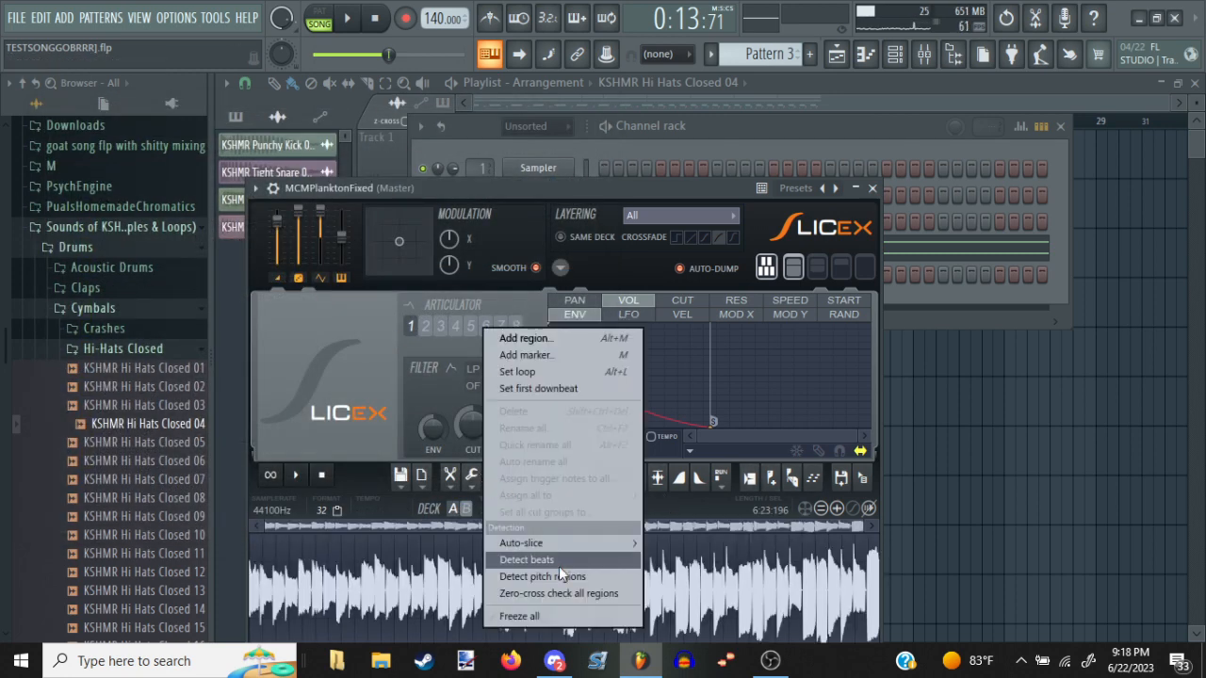
mouse_move(584, 543)
left_click(717, 527)
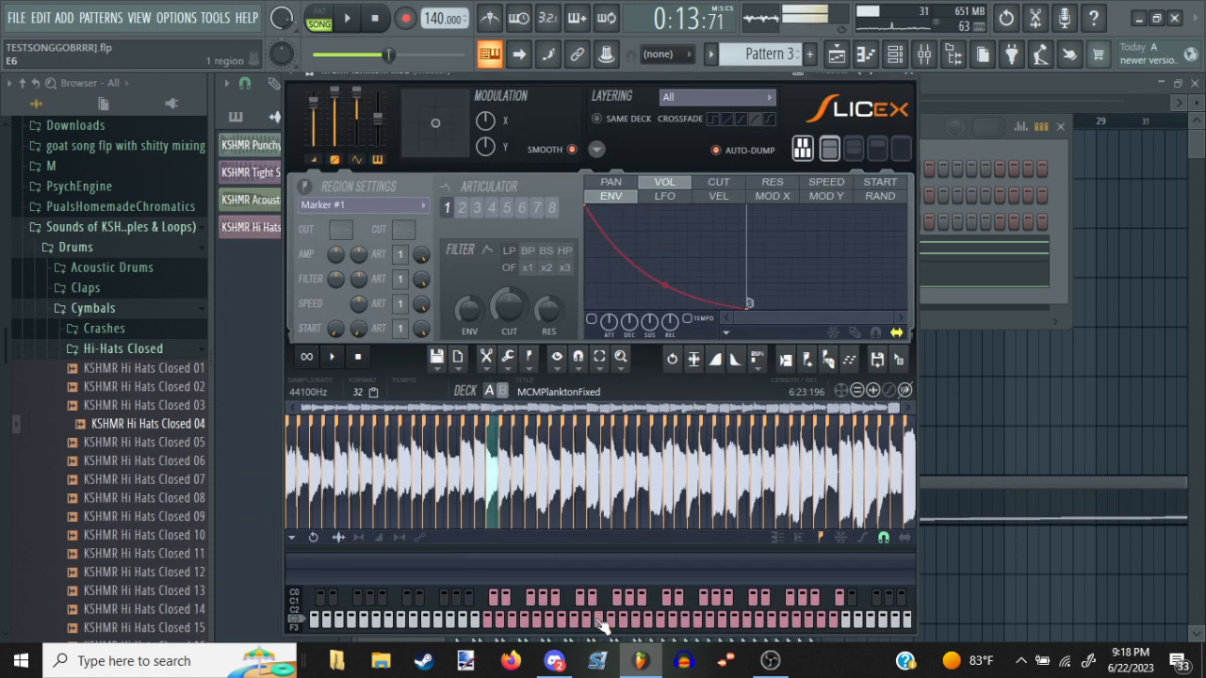
Delete all the automatically dumped slice notes from the MCMPlanktonFixed piano roll and return to the channel rack
double_click(958, 506)
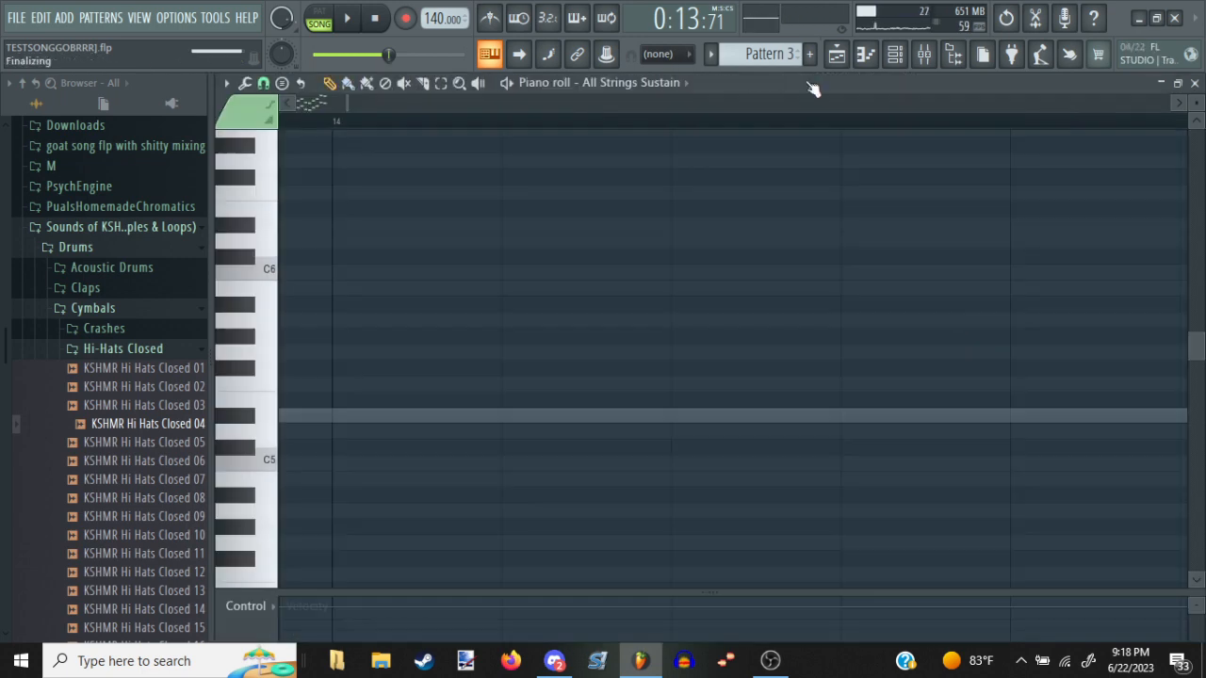
scroll(653, 88, "down", 1)
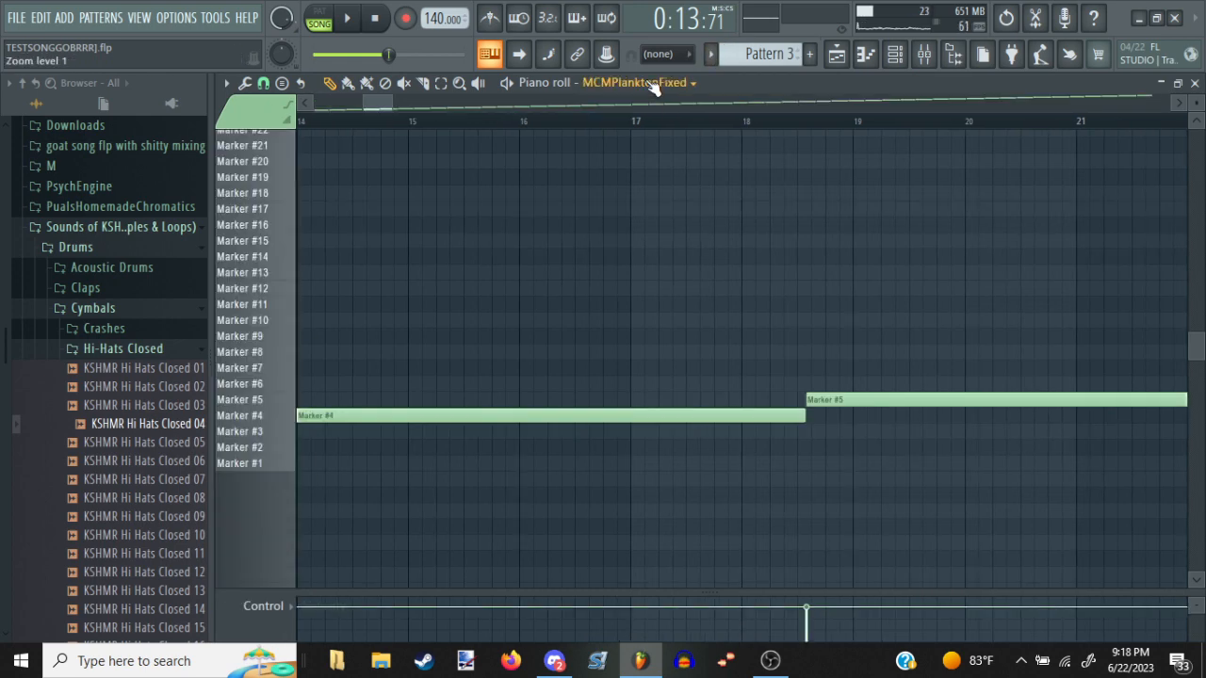
key("ctrl+a")
key("Delete")
key("F7")
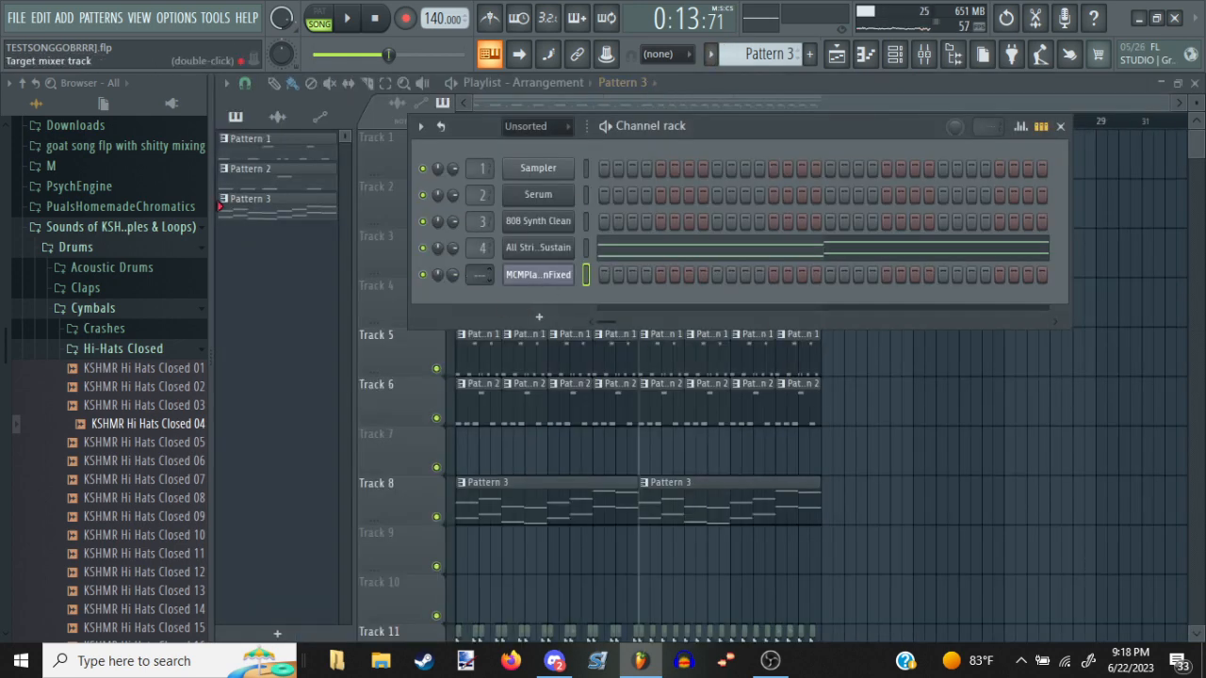
Route the MCMPlanktonFixed channel to mixer track 5 and test it with a note
left_click_drag(481, 274, 481, 252)
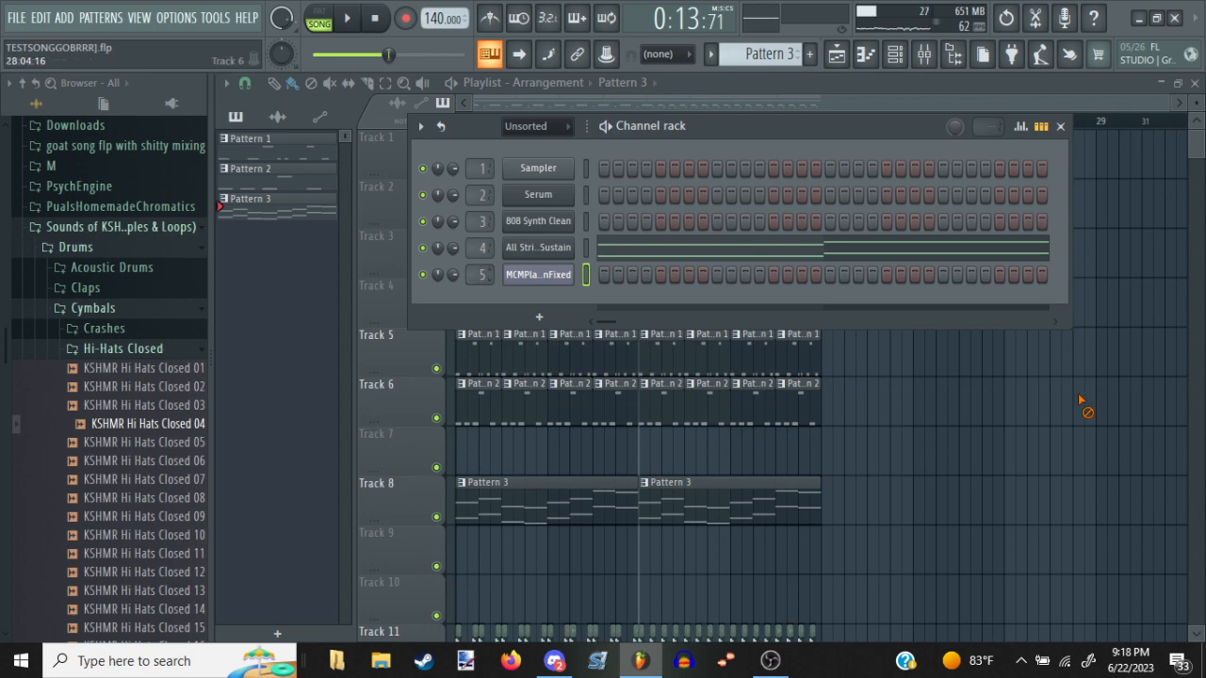
left_click(1060, 127)
left_click(895, 55)
key("z")
Add a second Slicex channel and load the recent sample MCMSquidFixed.wav into it
left_click(528, 318)
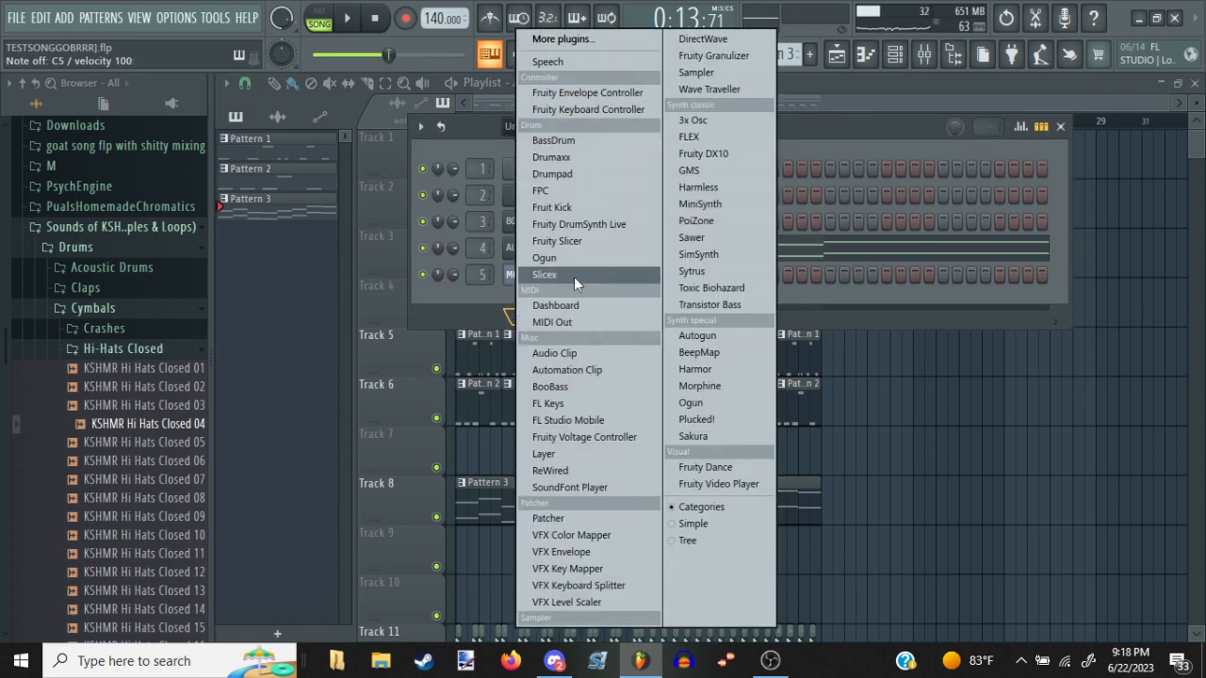
left_click(574, 276)
left_click(429, 498)
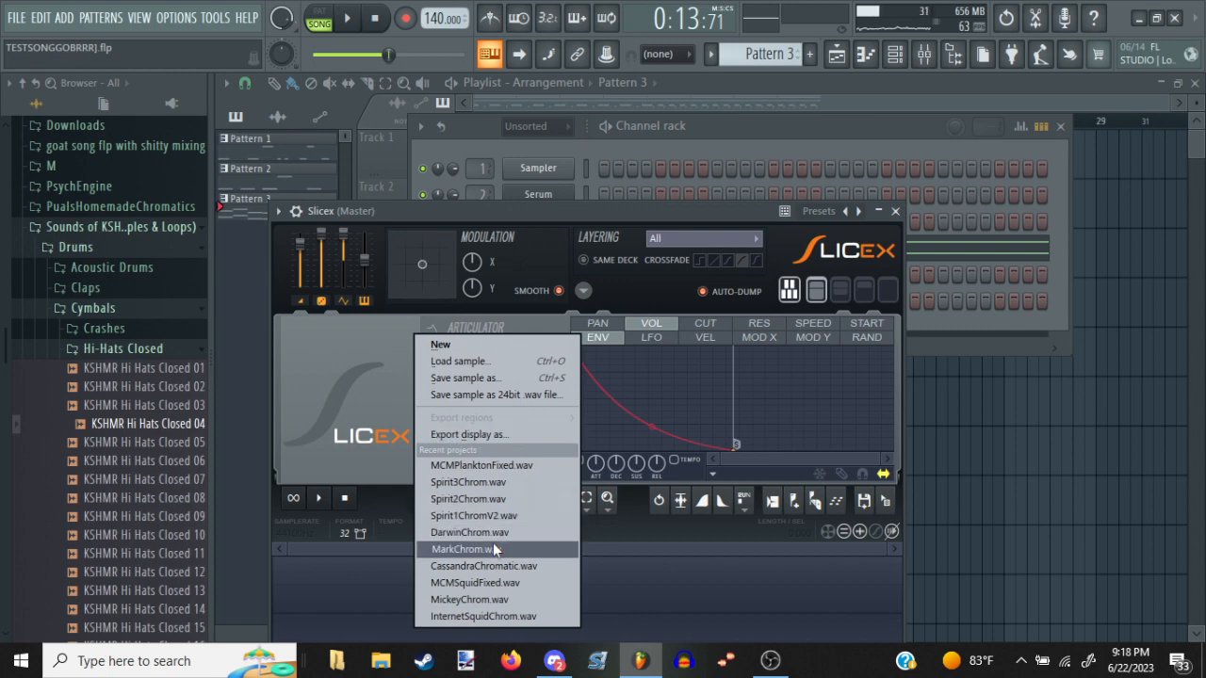
left_click(490, 582)
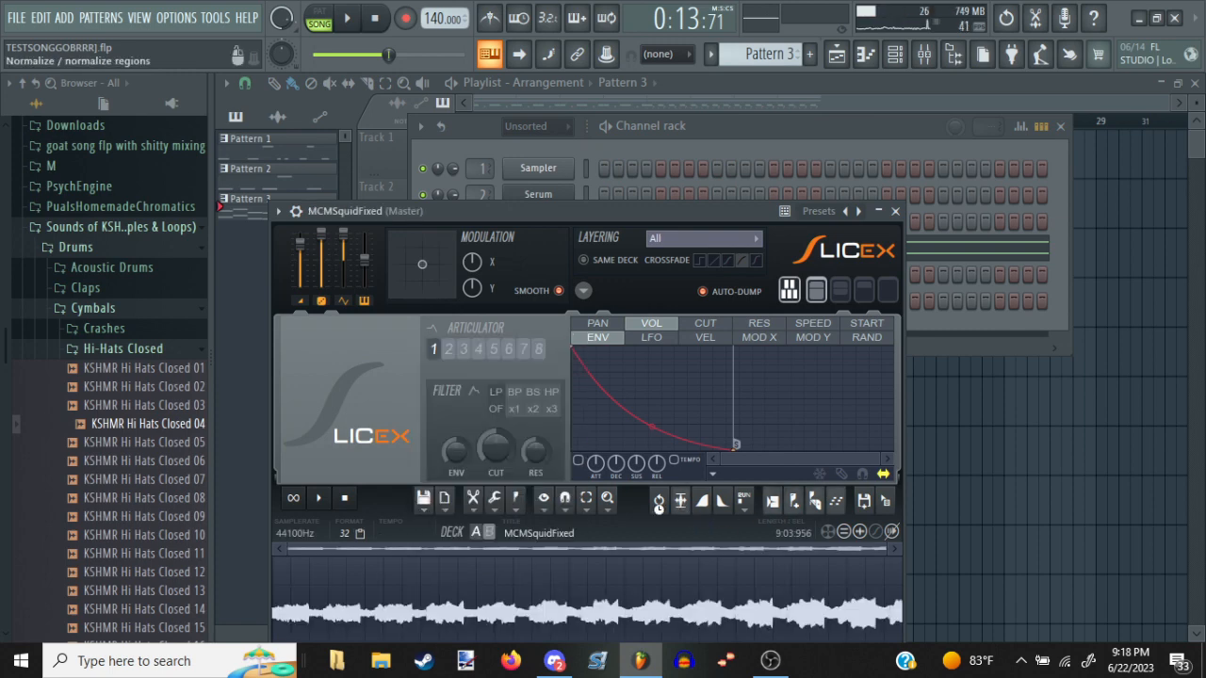
Auto-slice the MCMSquidFixed sample into marker regions and audition one of the slices
left_click(516, 498)
mouse_move(570, 543)
left_click(721, 528)
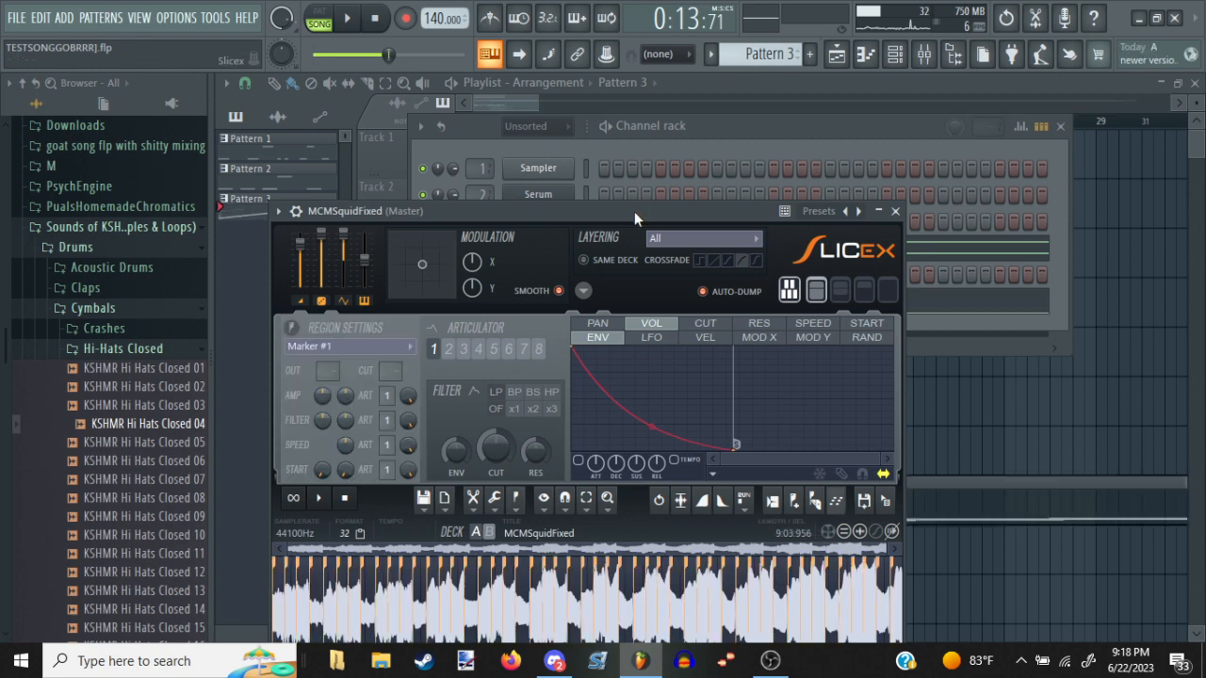
left_click_drag(634, 211, 633, 70)
mouse_move(551, 623)
left_mouse_down()
mouse_move(596, 634)
mouse_move(562, 638)
left_mouse_up()
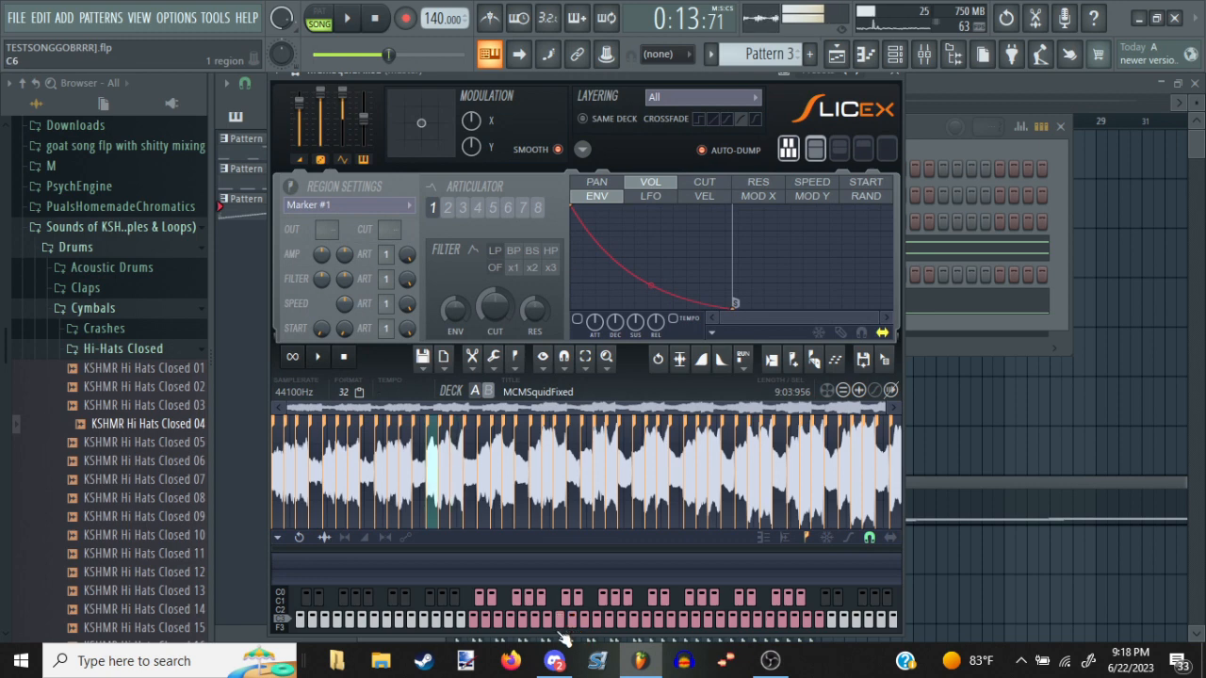
Delete all the automatically dumped slice notes from the MCMSquidFixed piano roll
left_click(1017, 451)
double_click(964, 492)
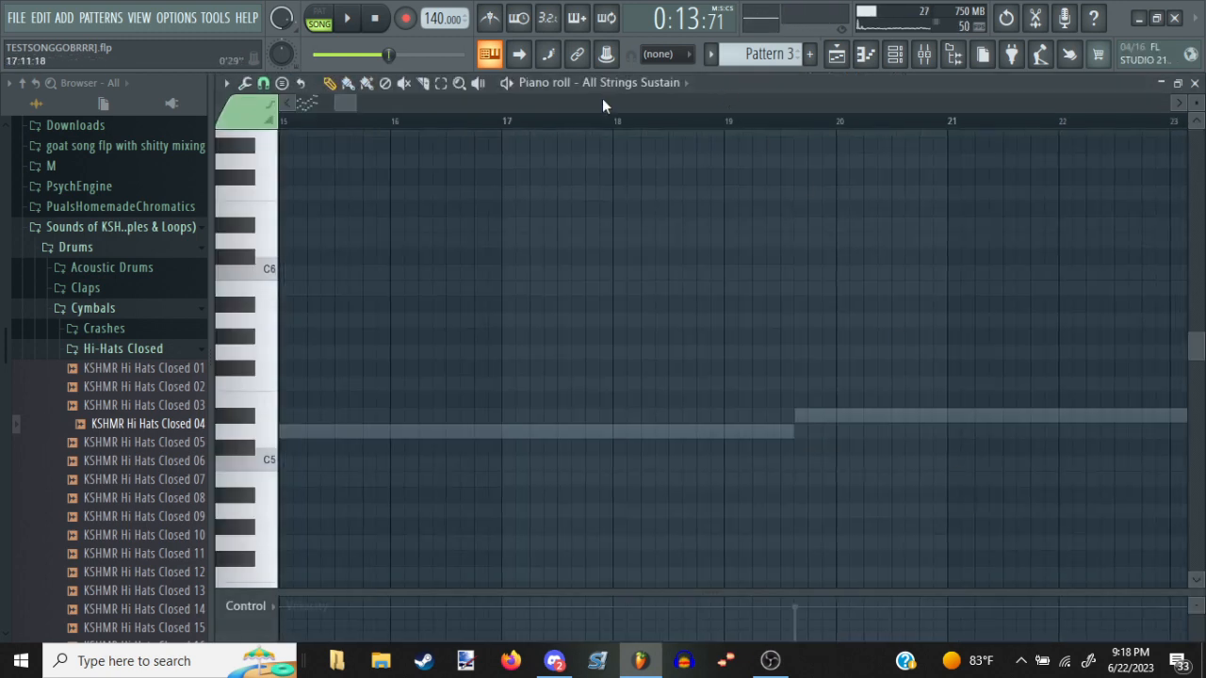
scroll(611, 89, "down", 1)
key("Delete")
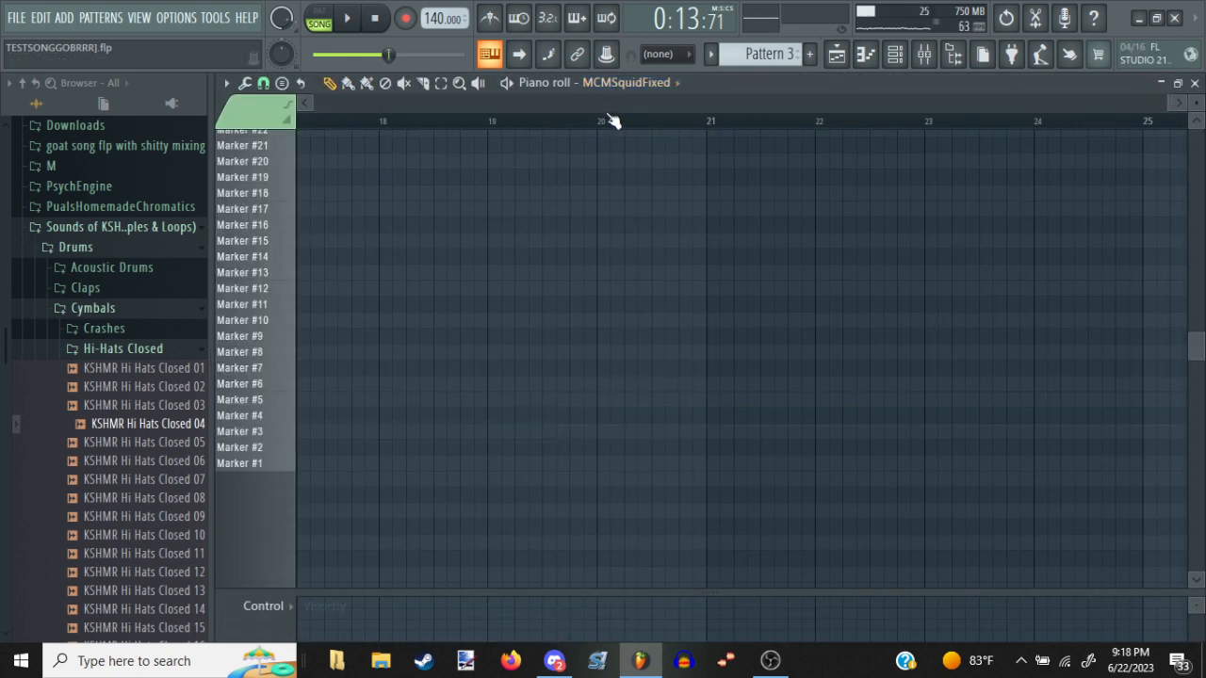
Audition several notes around A5 to C6 on the MCMSquidFixed channel without recording them
key("n")
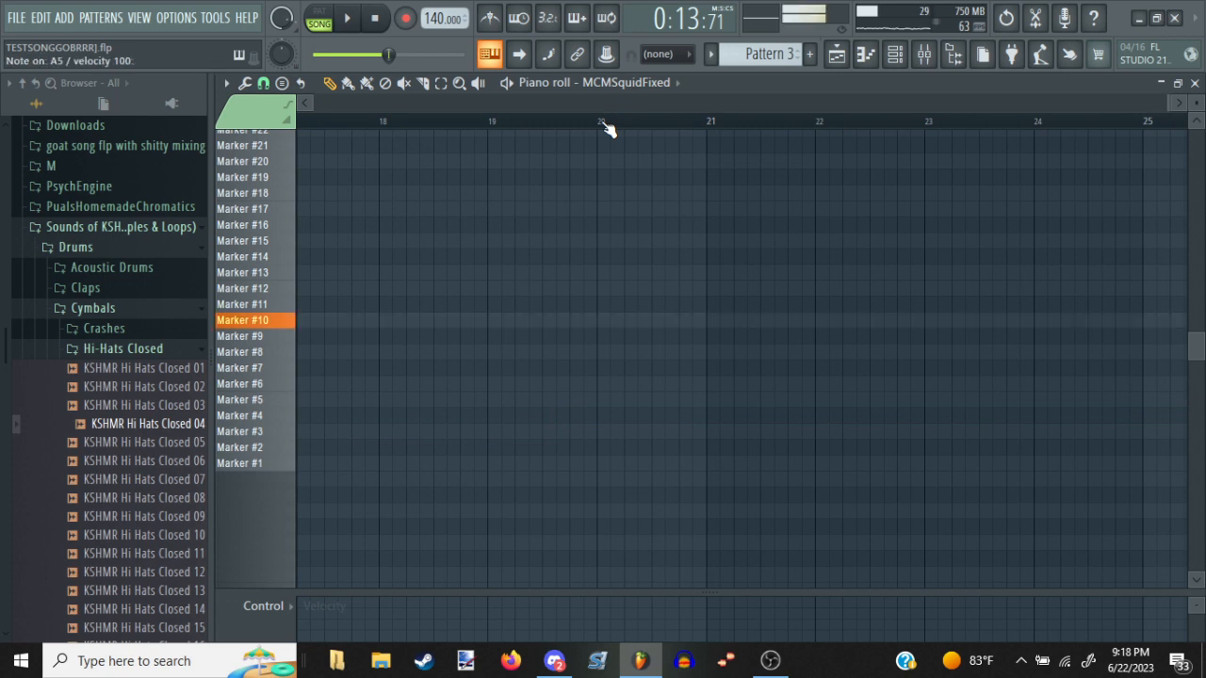
key("q")
key("w")
key("q")
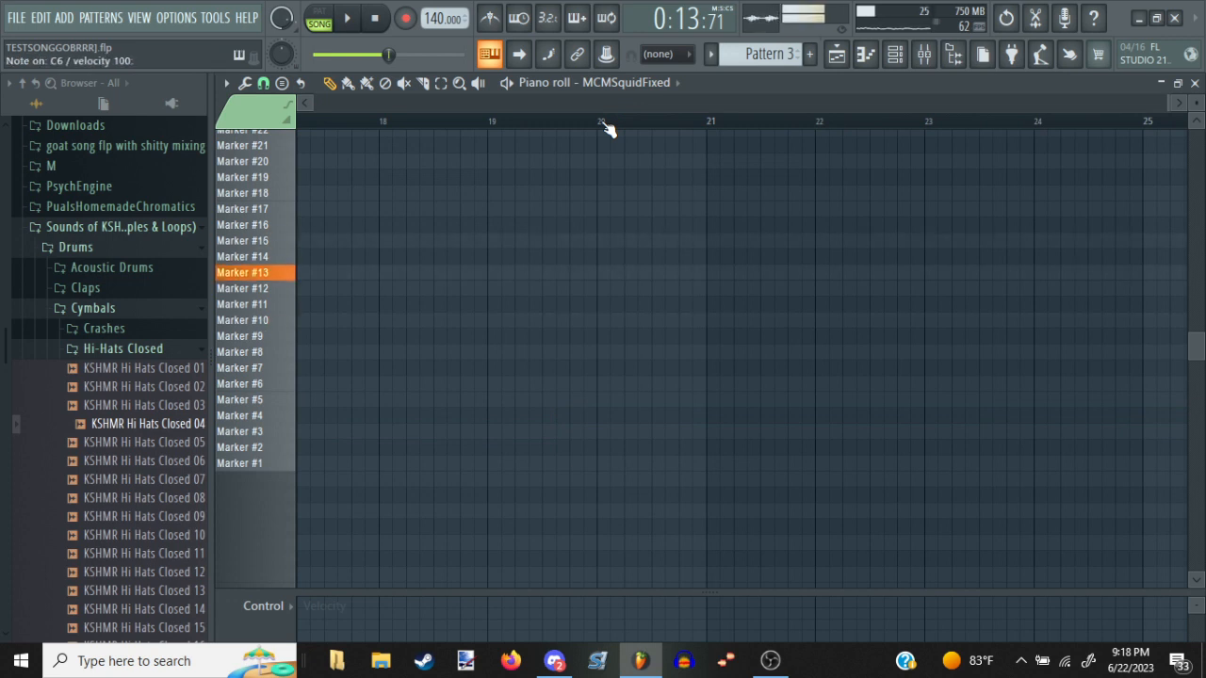
Audition a longer run of MCMSquidFixed slices, including C6, D6 and E6, without recording them
key("3")
key("e")
key("w")
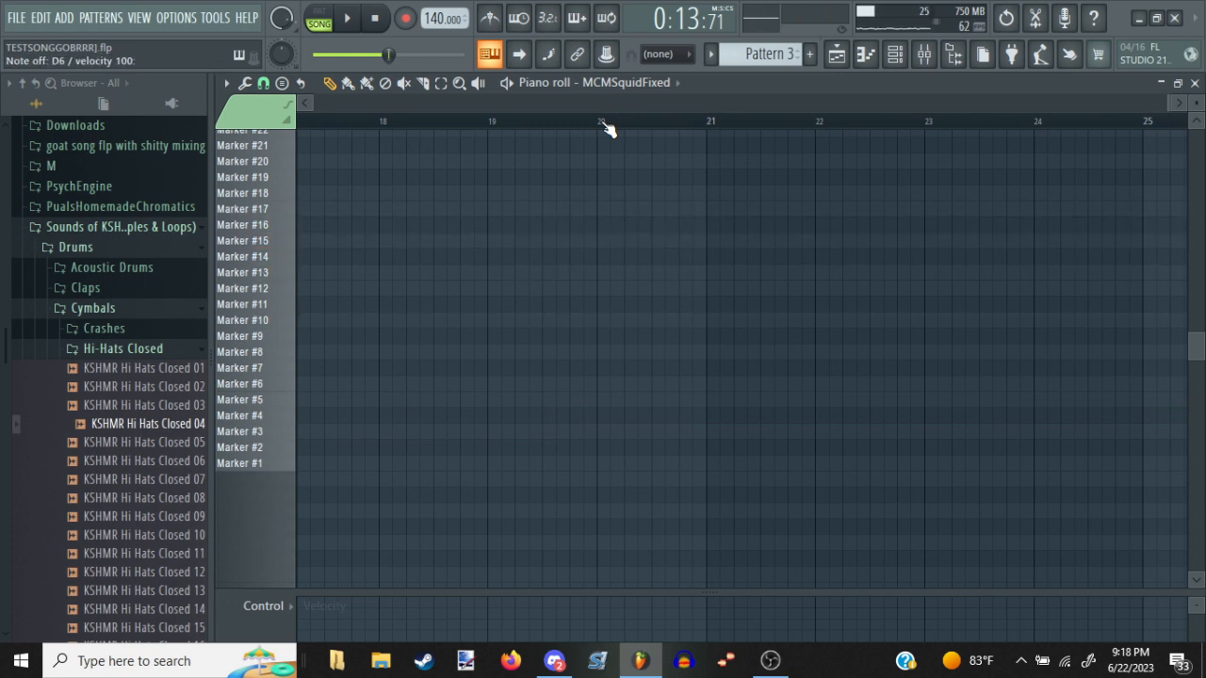
key("q")
key("m")
key("q")
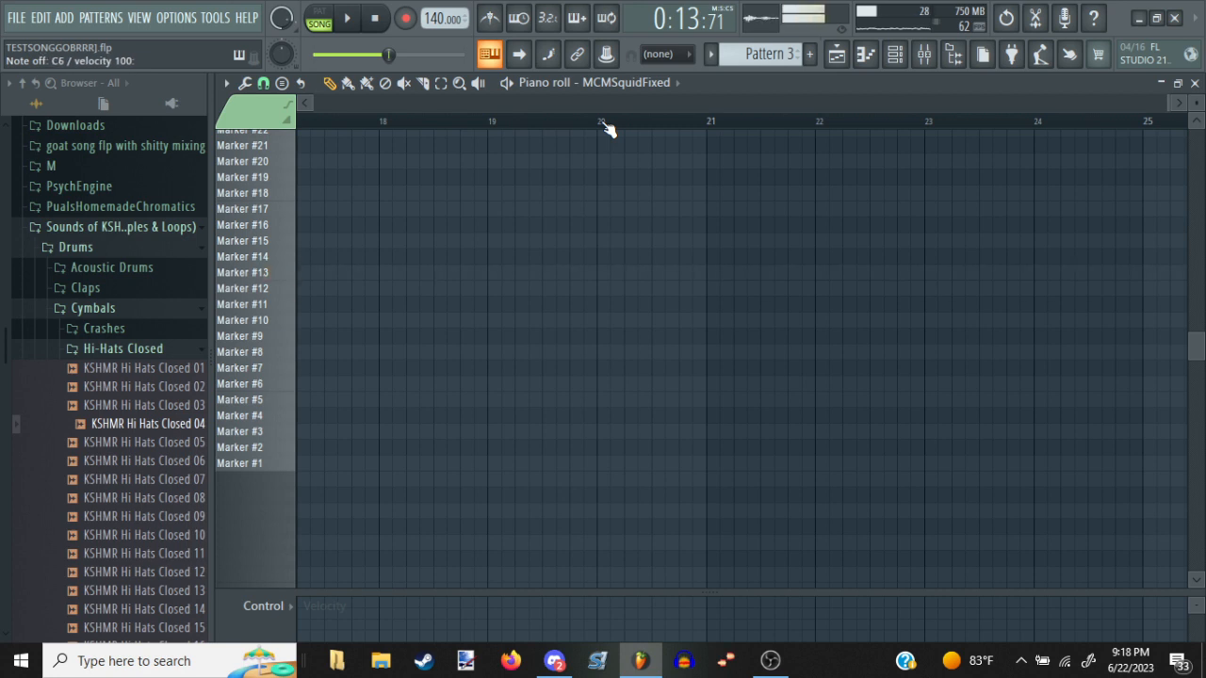
key("q")
key("w")
key("q")
key("r")
key("e")
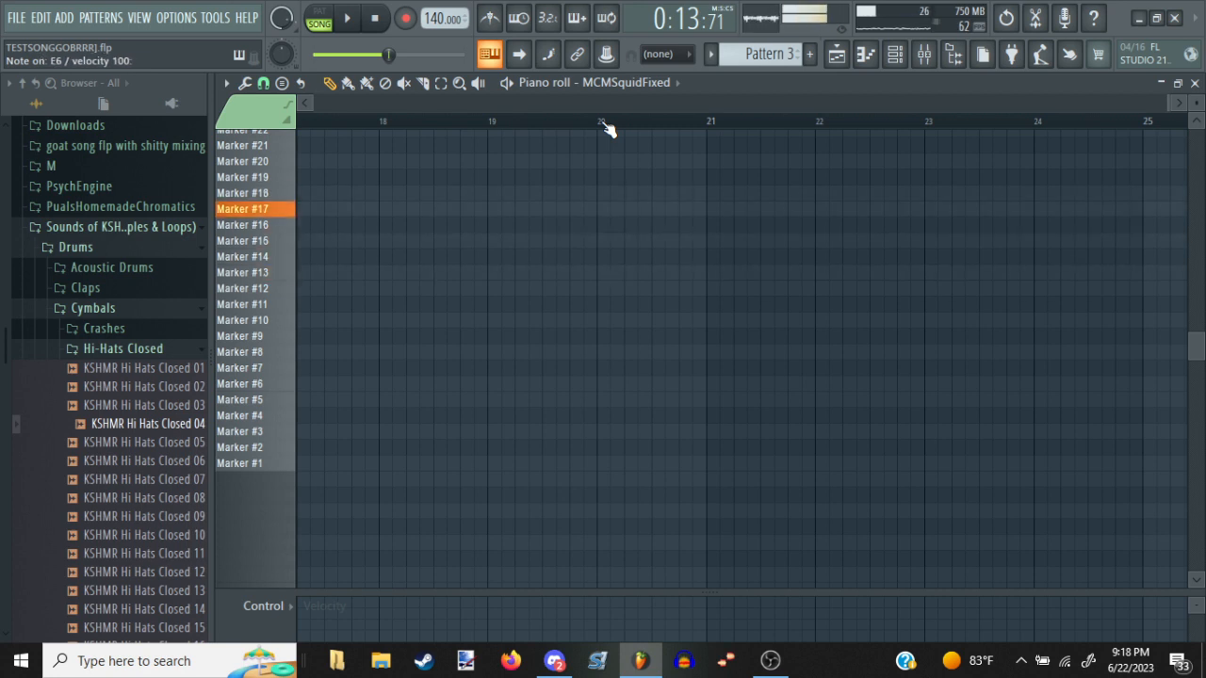
key("q")
key("w")
key("q")
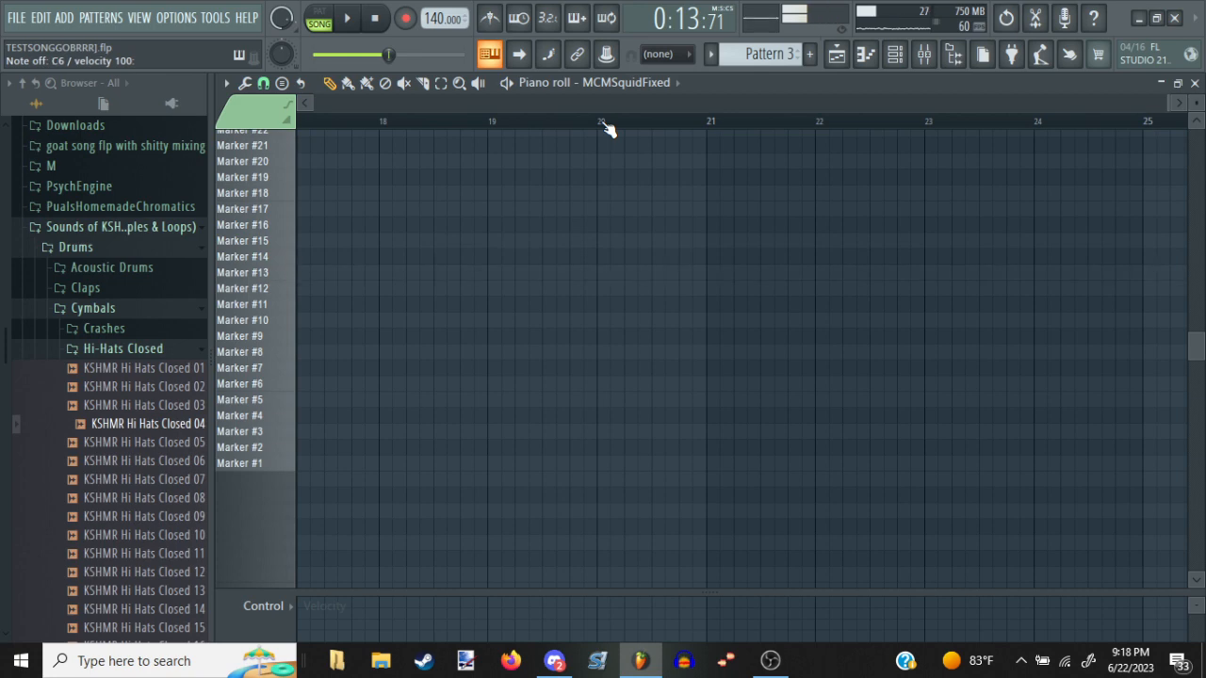
key("t")
key("r")
key("q")
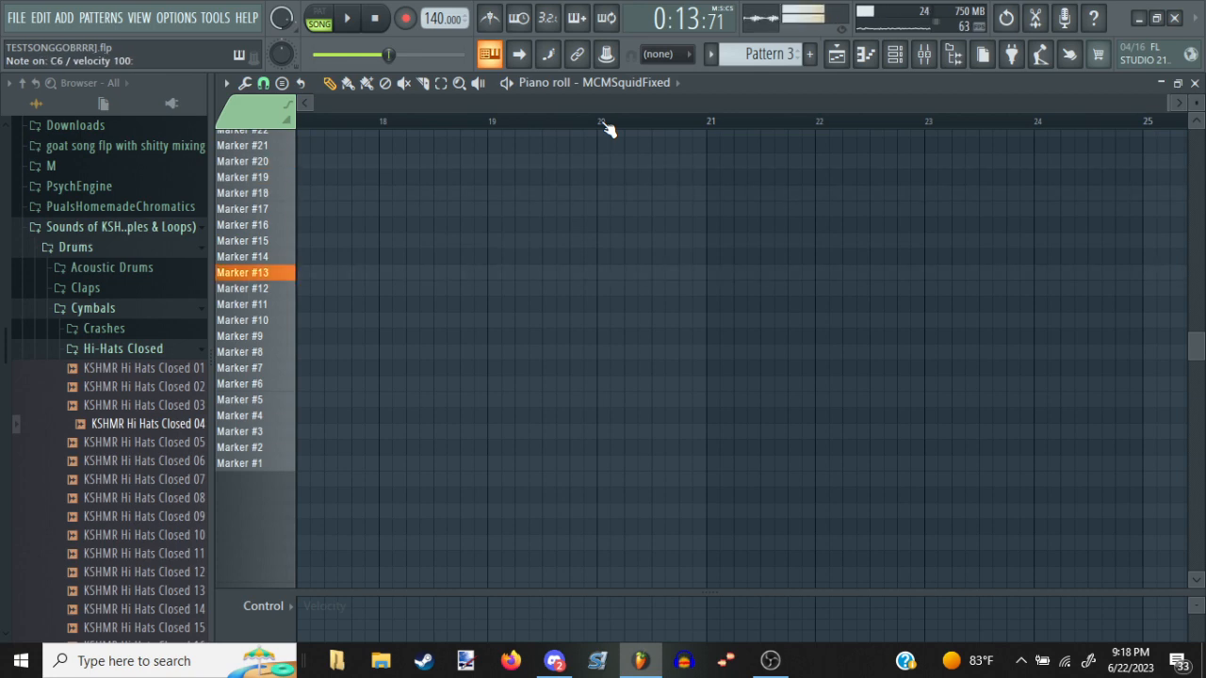
Route the MCMSquidFixed channel to mixer track 6 and select Insert 6 in the mixer
key("F7")
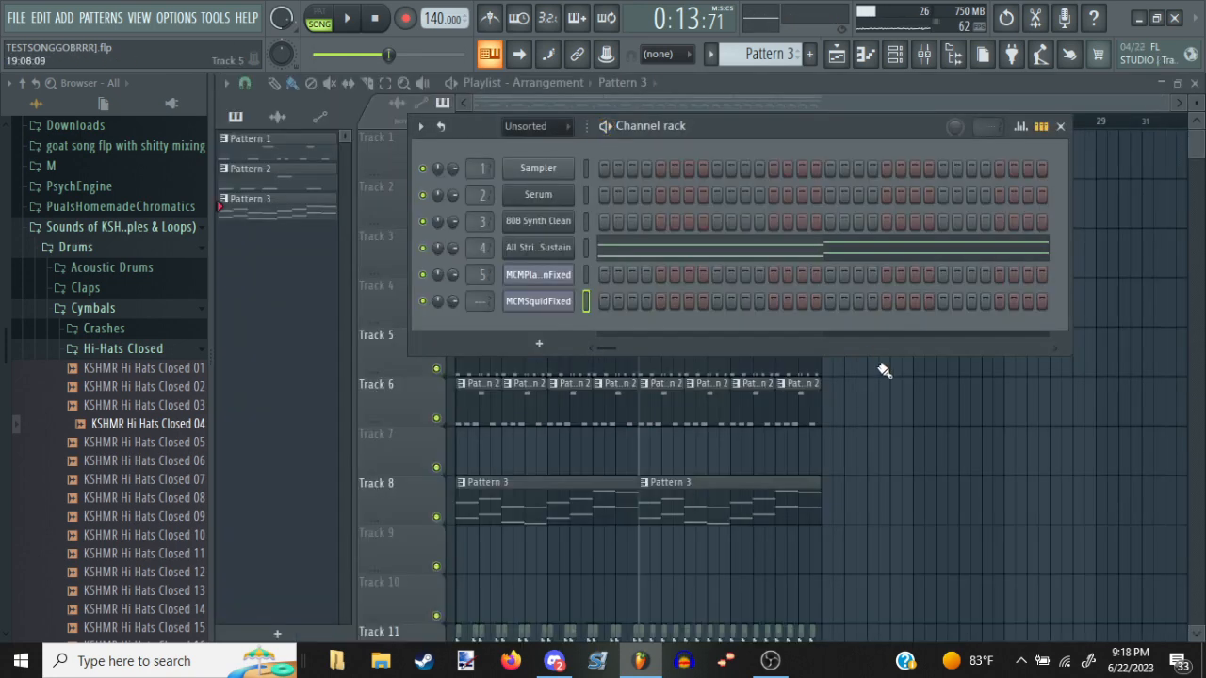
scroll(481, 301, "up", 2)
left_click(1031, 449)
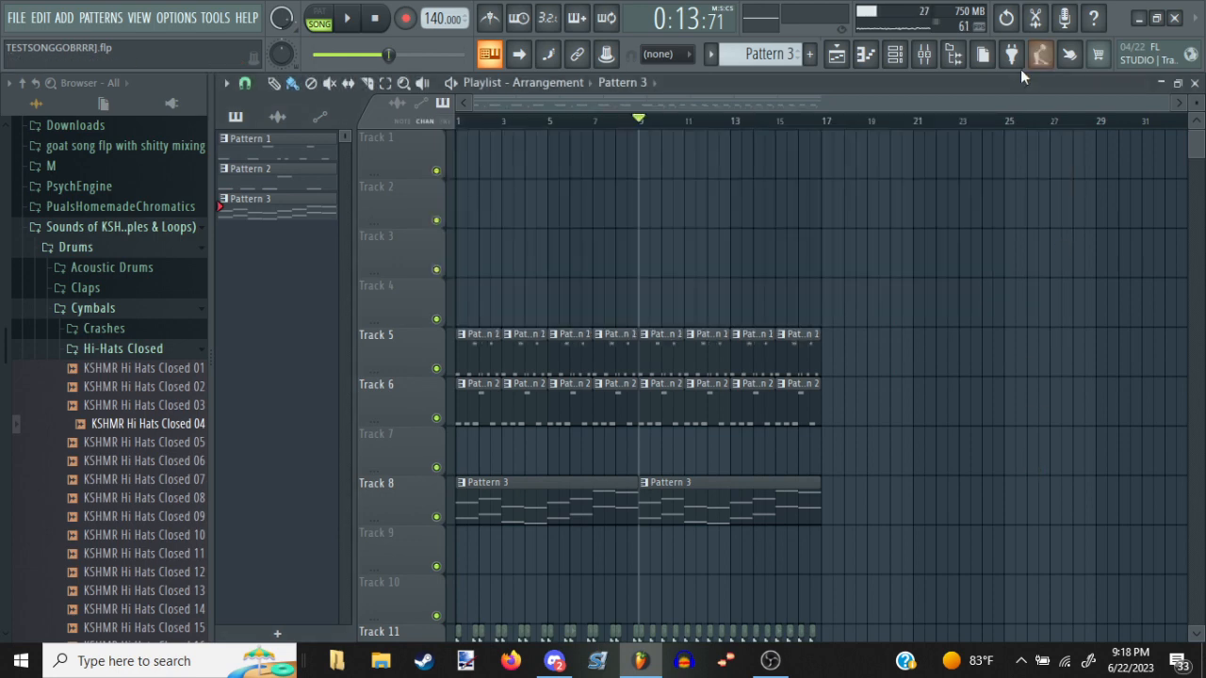
left_click(931, 55)
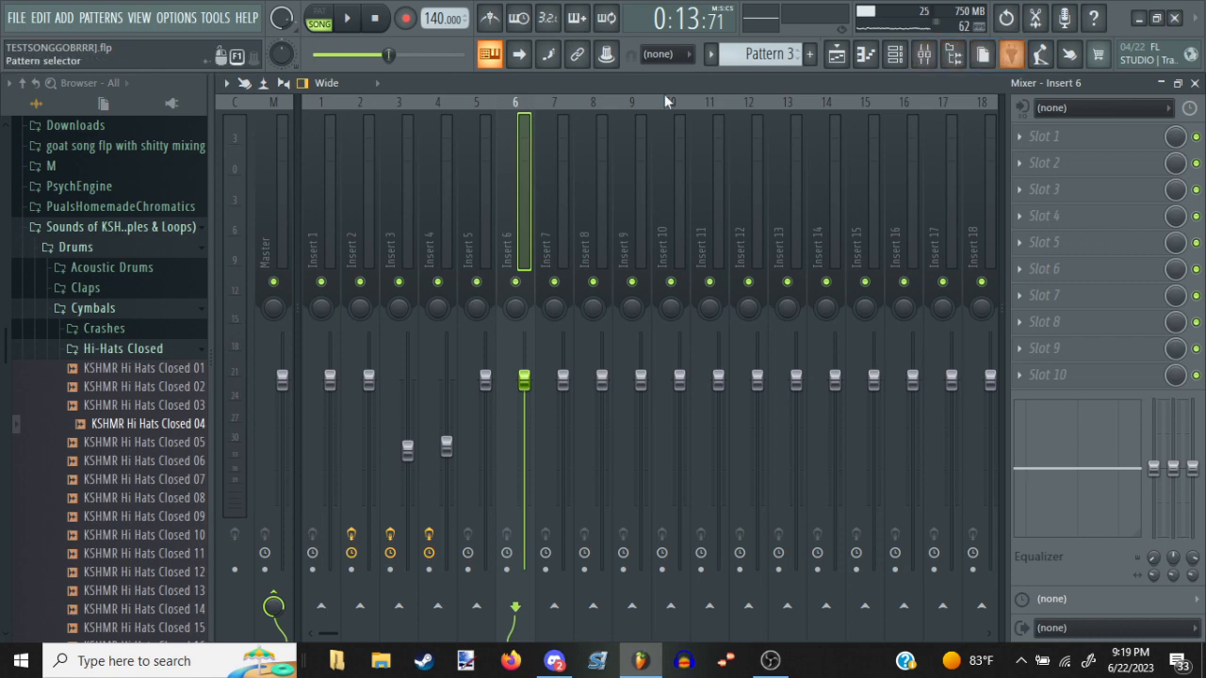
left_click(492, 169)
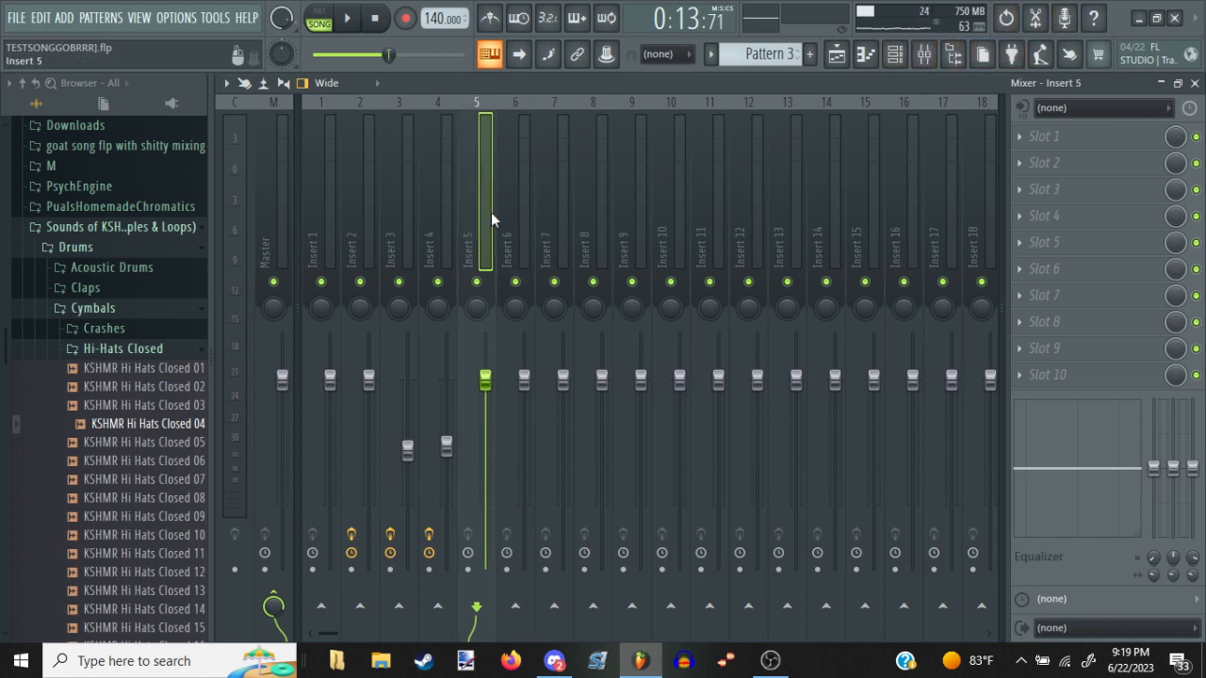
left_click(514, 225)
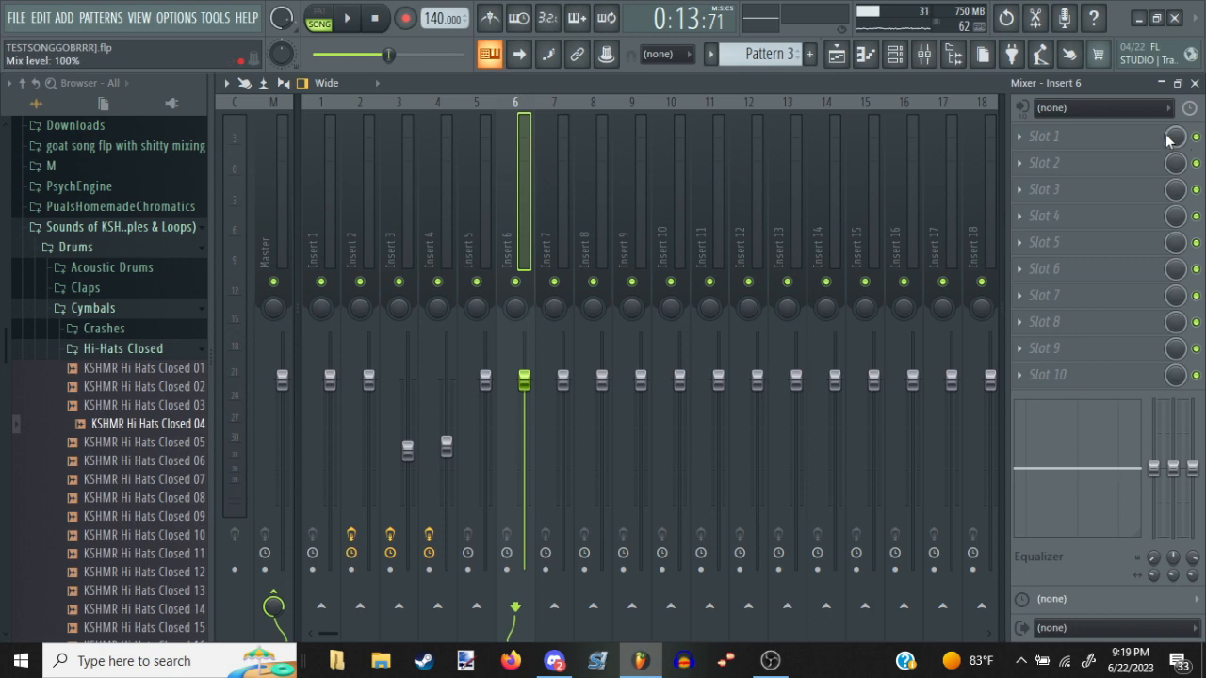
Load the OTT compressor into slot 1 of Insert 6 and raise its output gain to about 6.8 dB
left_click(1104, 149)
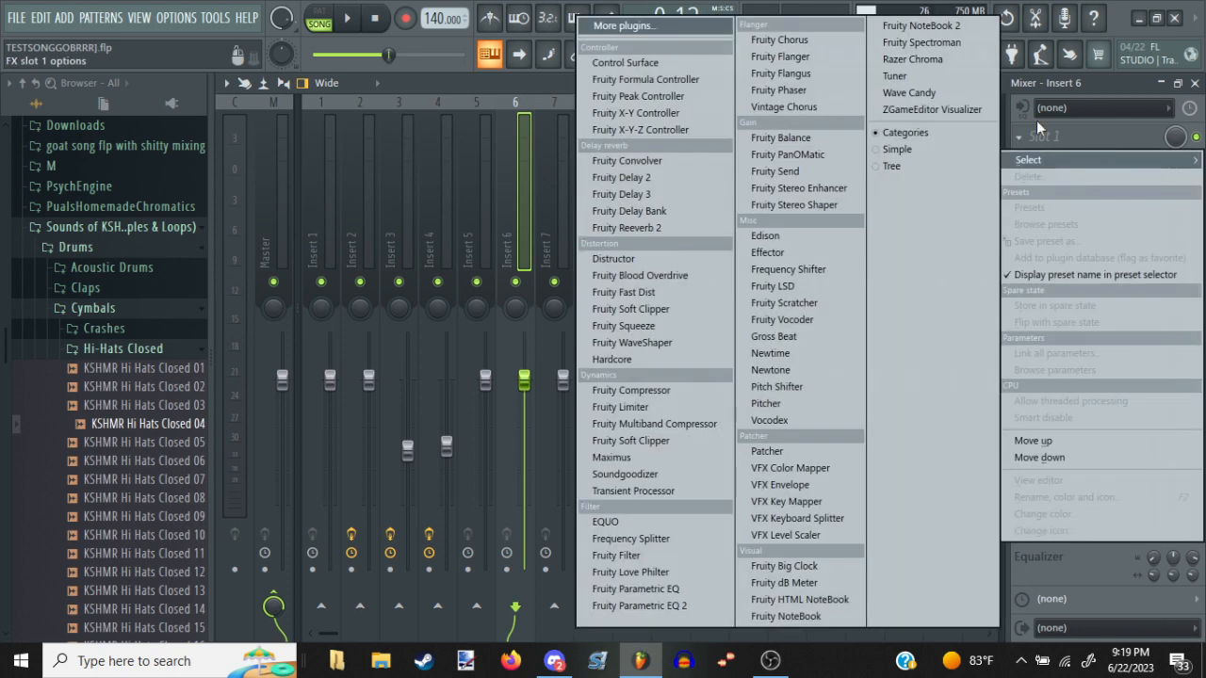
left_click(718, 29)
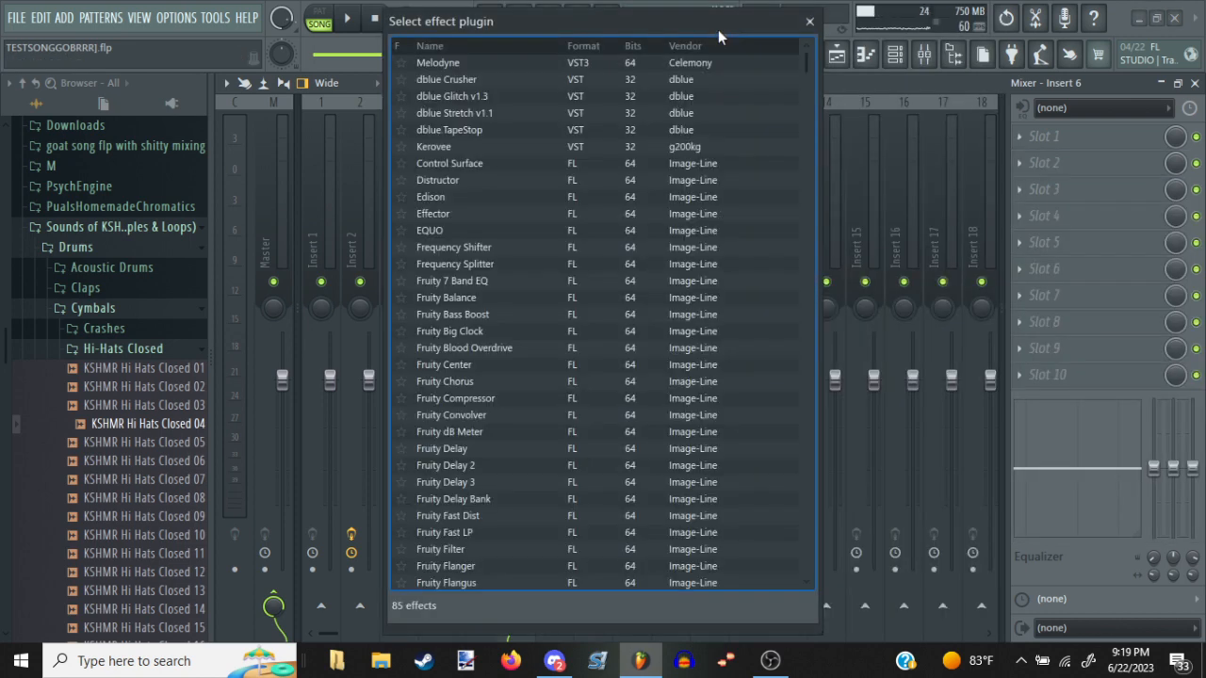
scroll(622, 215, "down", 10)
scroll(622, 215, "down", 1)
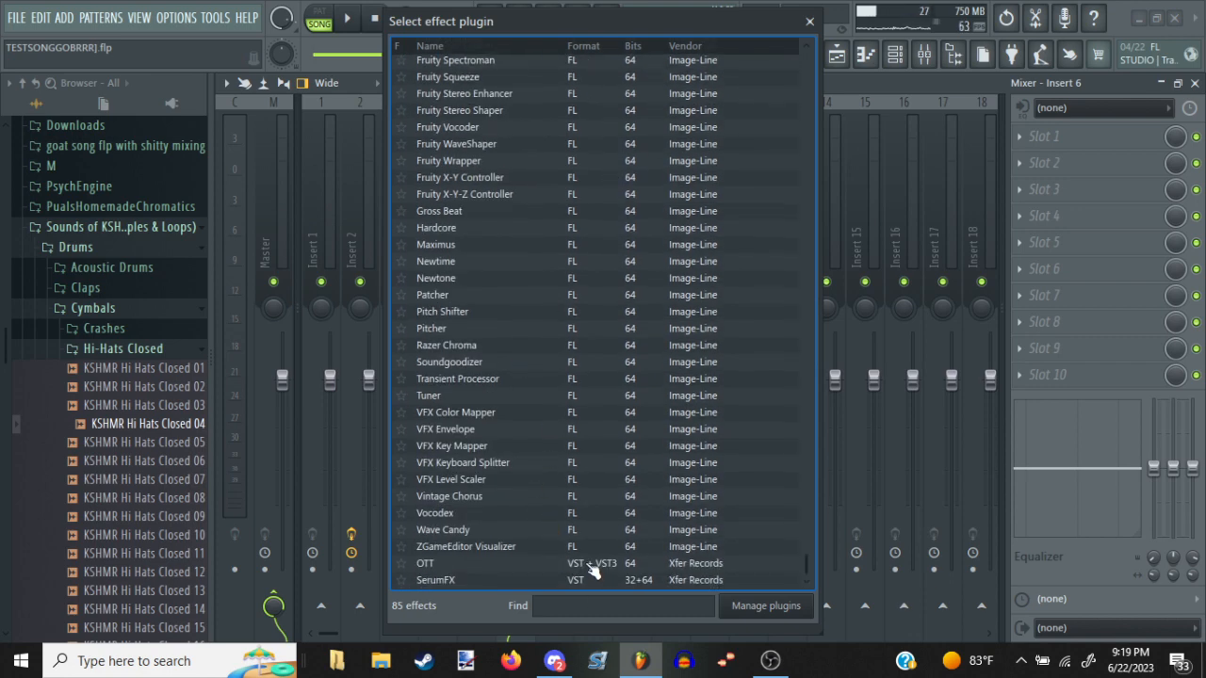
double_click(590, 563)
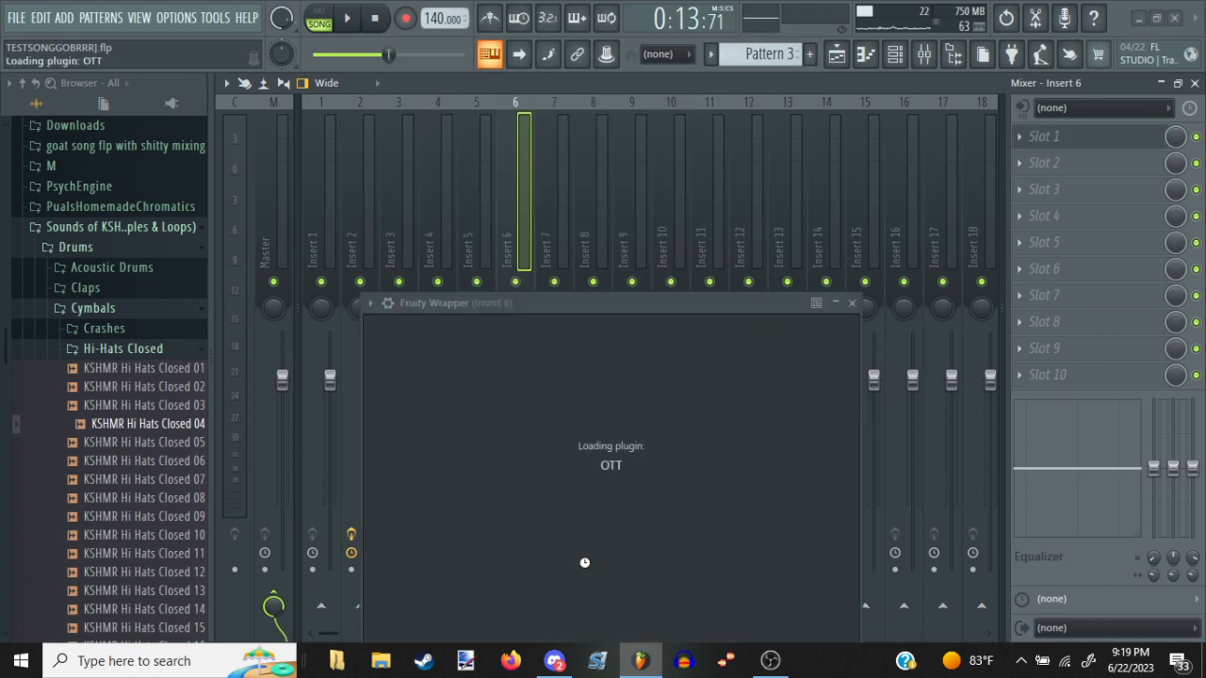
left_click_drag(593, 415, 583, 384)
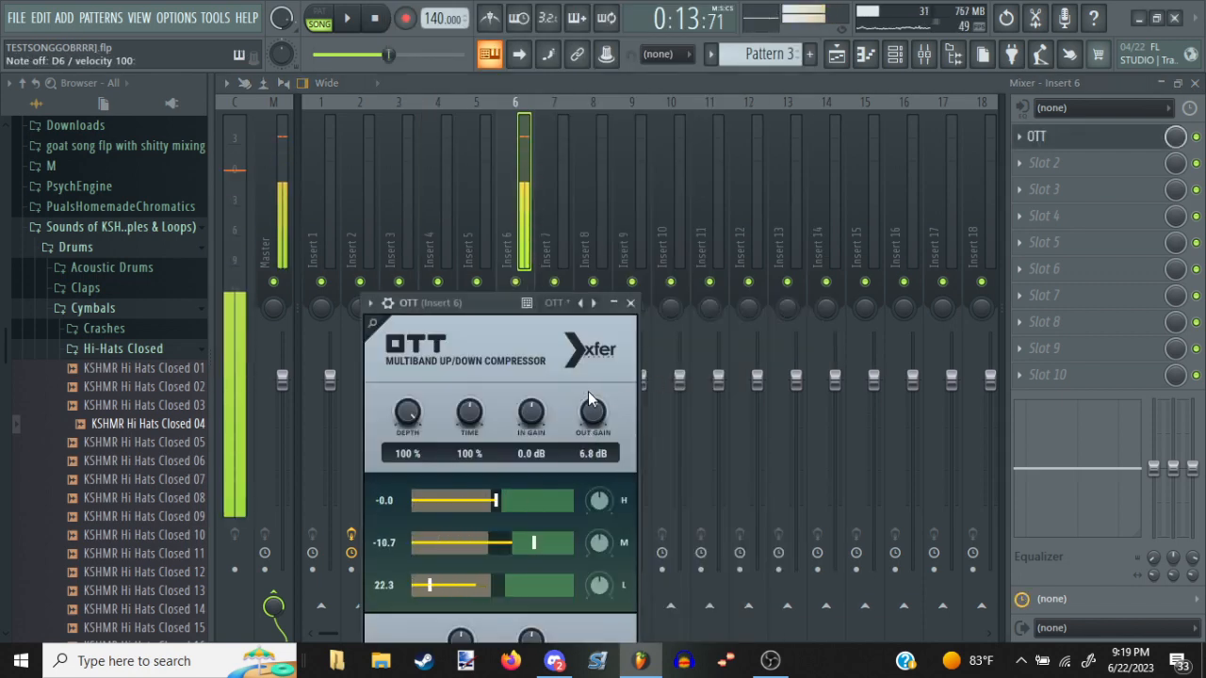
Add Fruity Reeverb 2 to slot 2 of Insert 6 with the Drum Room preset and audition it with the vocal
left_click(1084, 162)
left_click(629, 233)
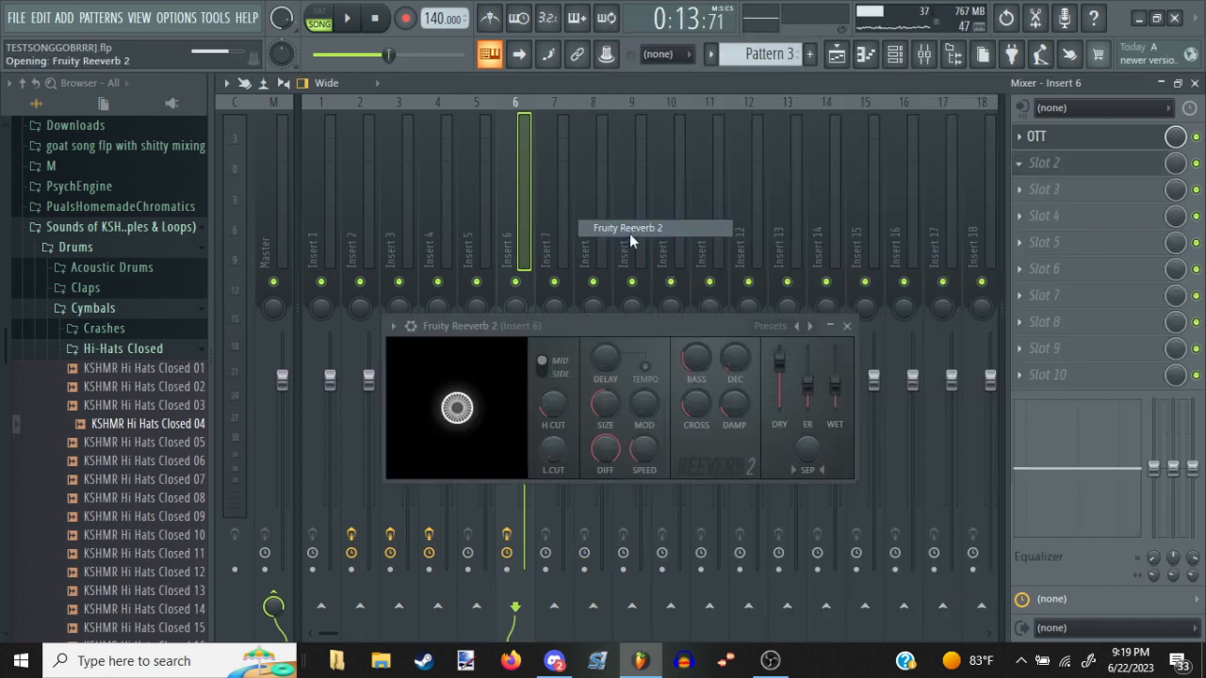
left_click(770, 326)
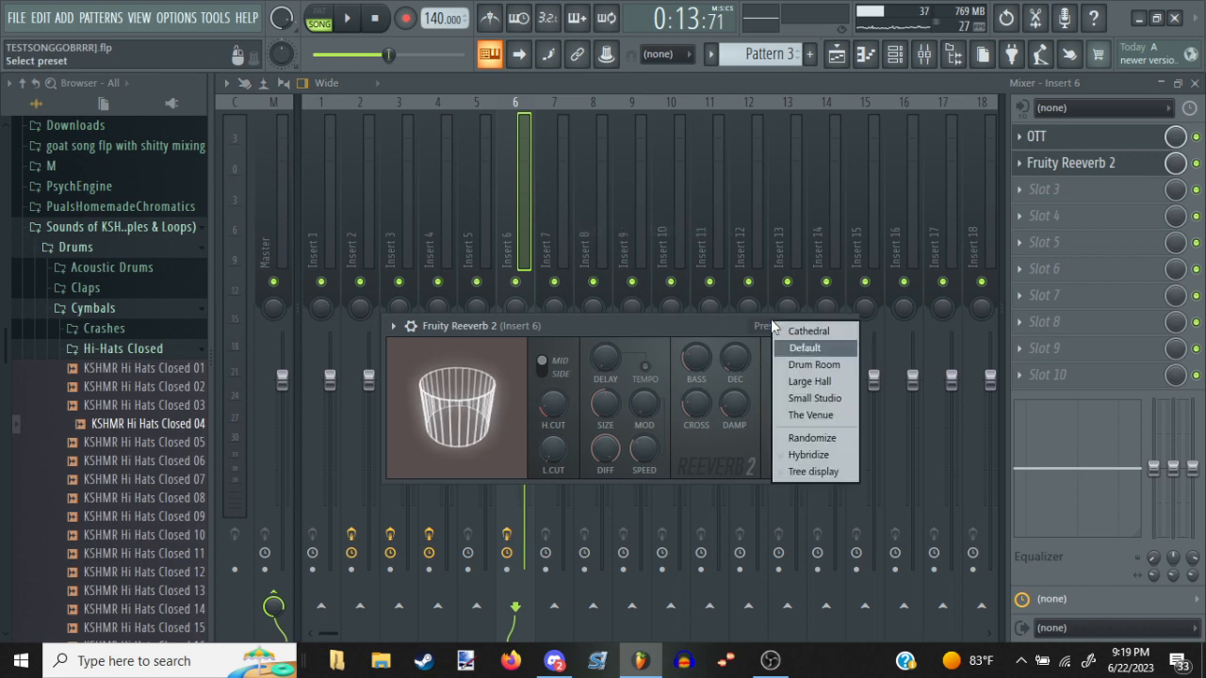
left_click(814, 365)
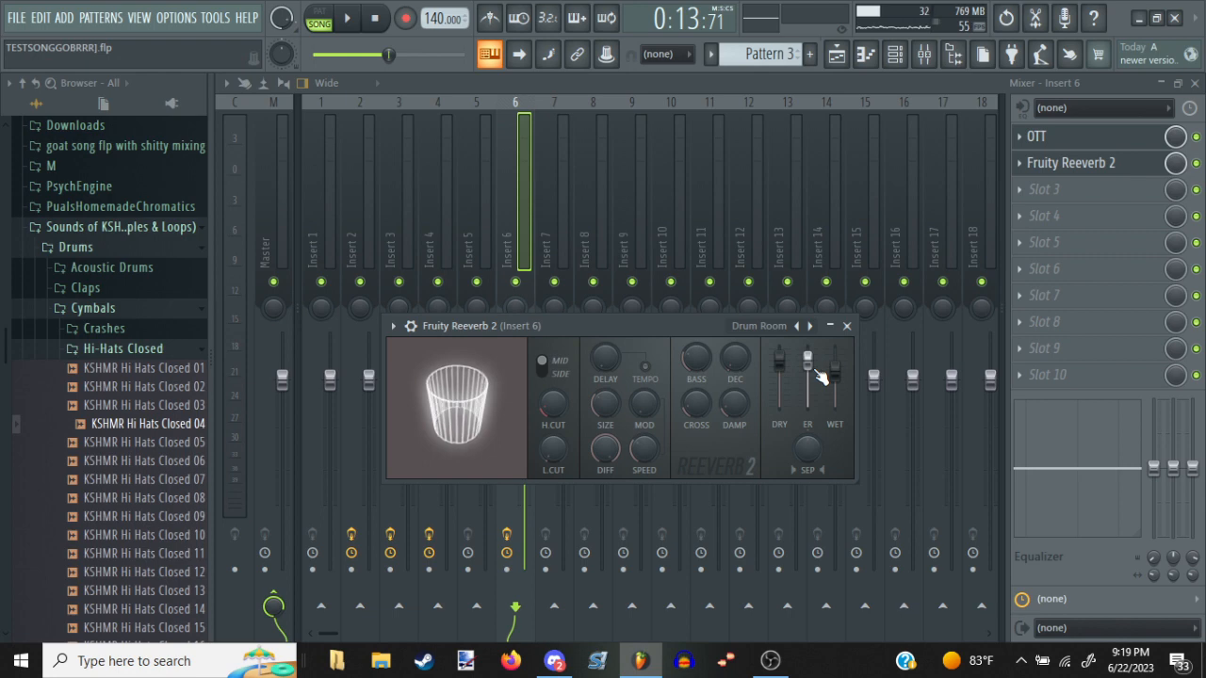
key("m")
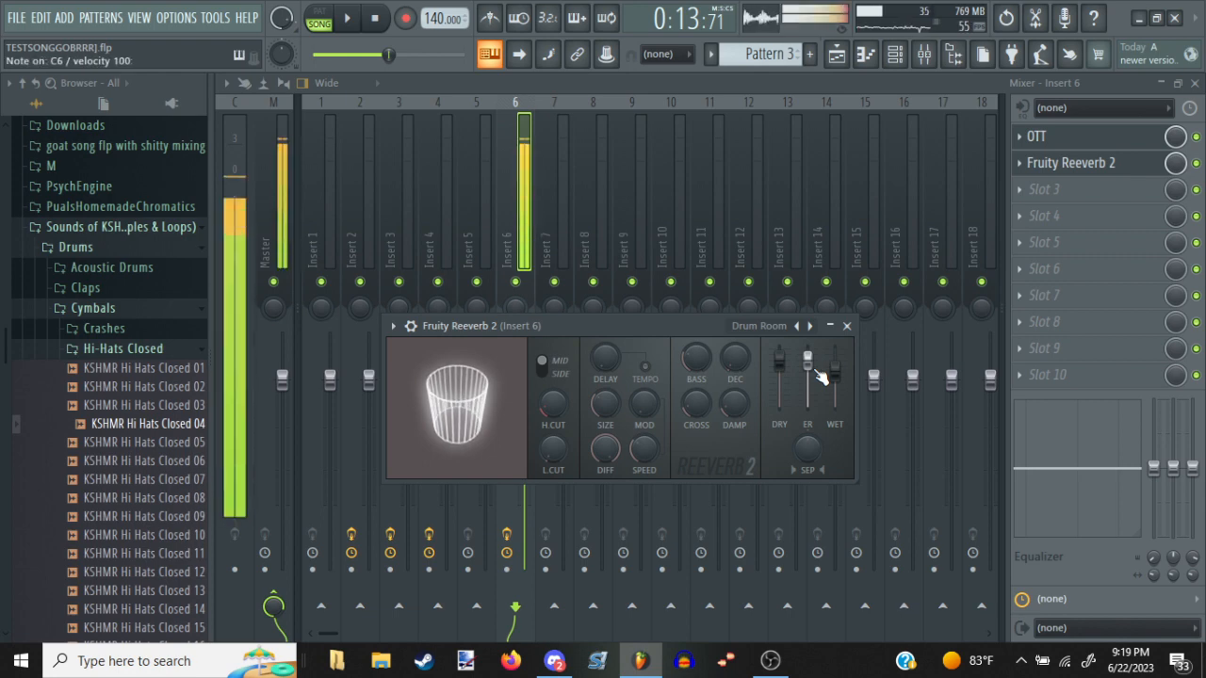
Add Fruity Chorus to slot 3 of Insert 6 and audition a few vocal notes through it
left_click(1093, 188)
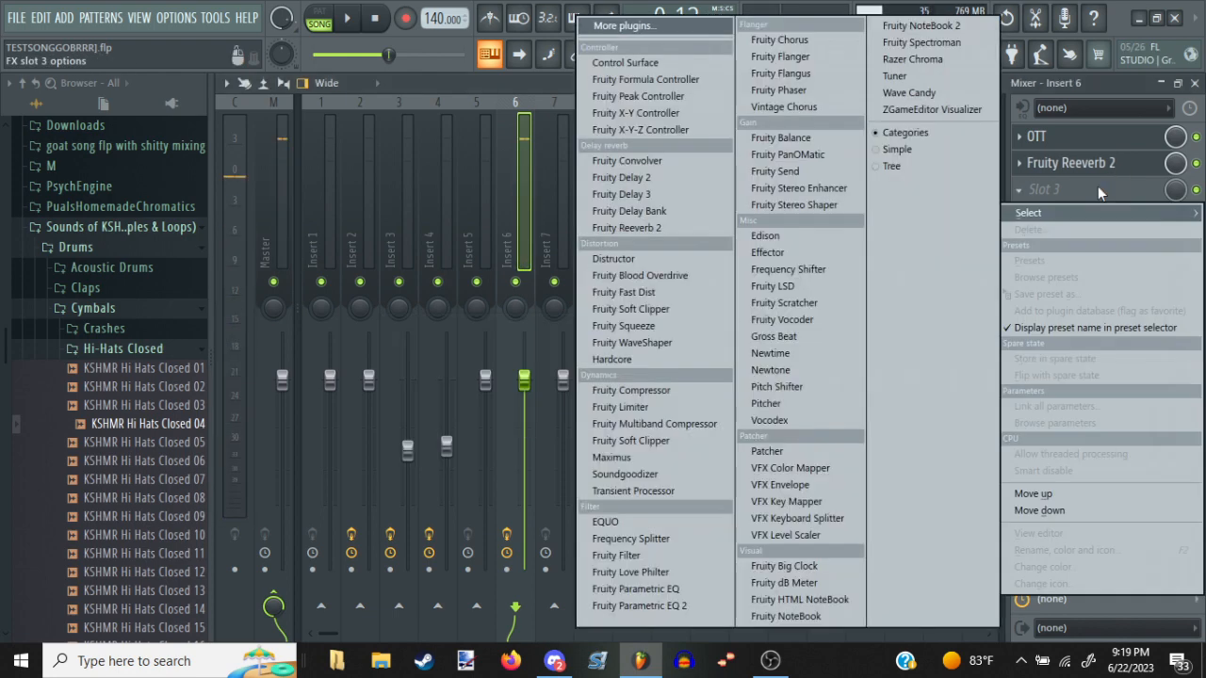
left_click(824, 37)
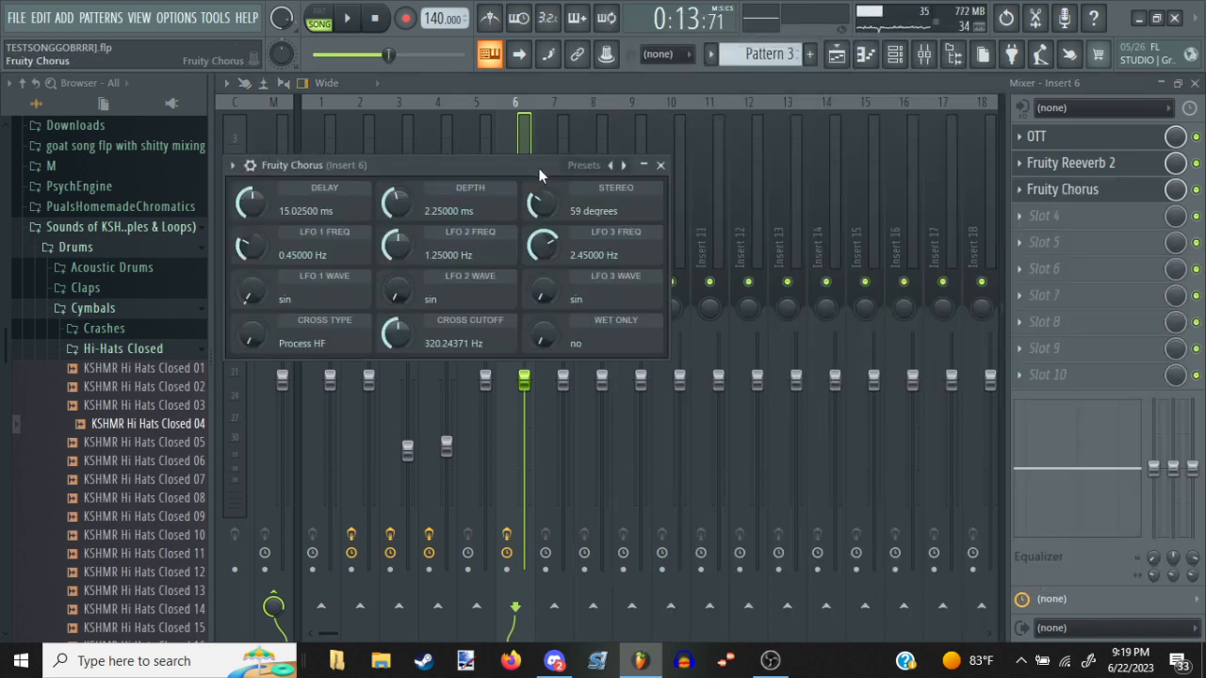
left_click_drag(538, 166, 543, 186)
key("w")
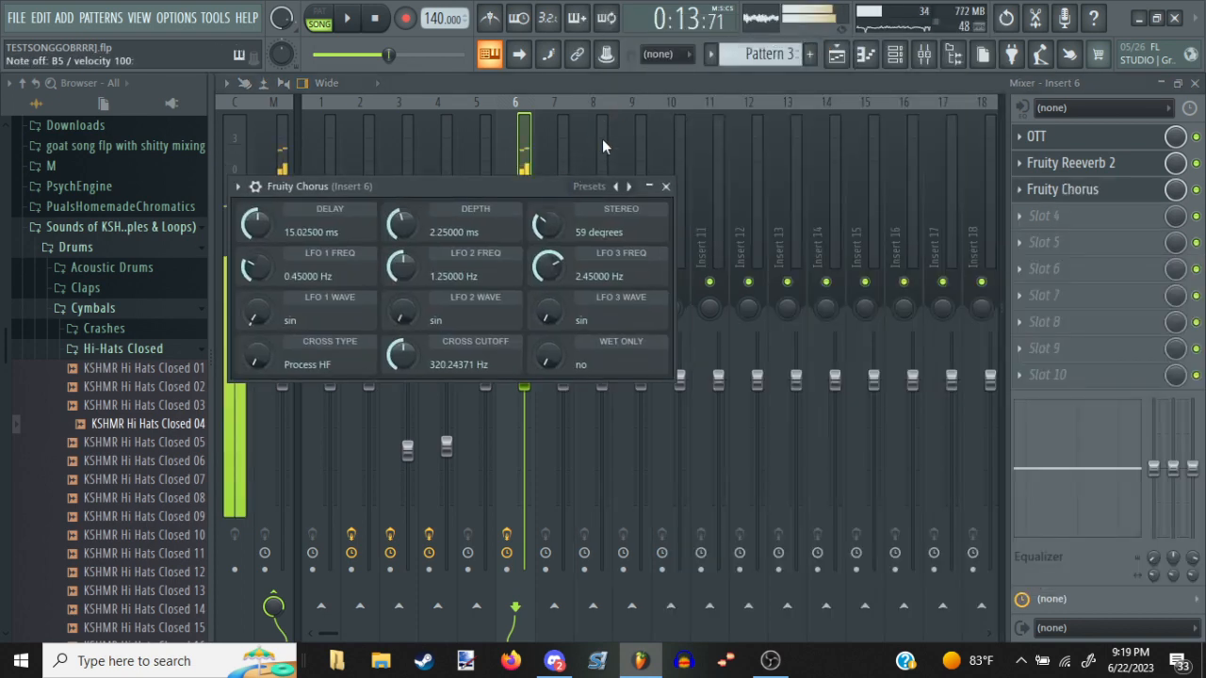
key("w")
key("m")
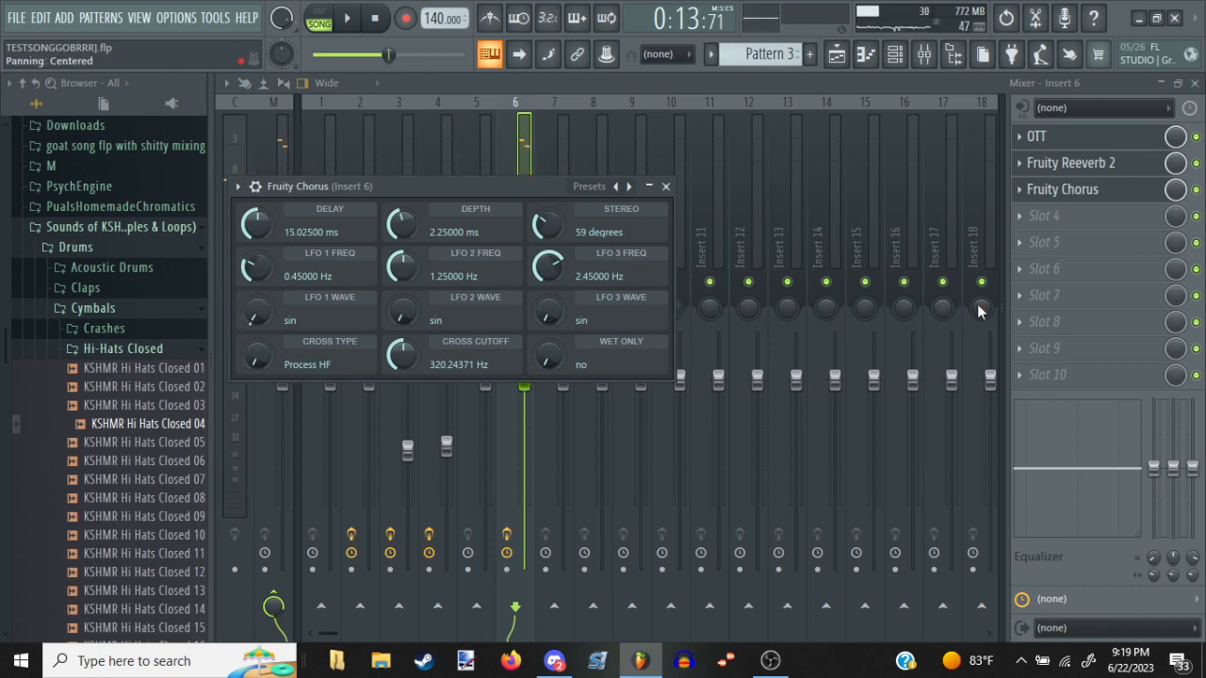
Add Fruity Flanger to slot 4 of Insert 6 and apply the Slight Detune preset
left_click(1044, 217)
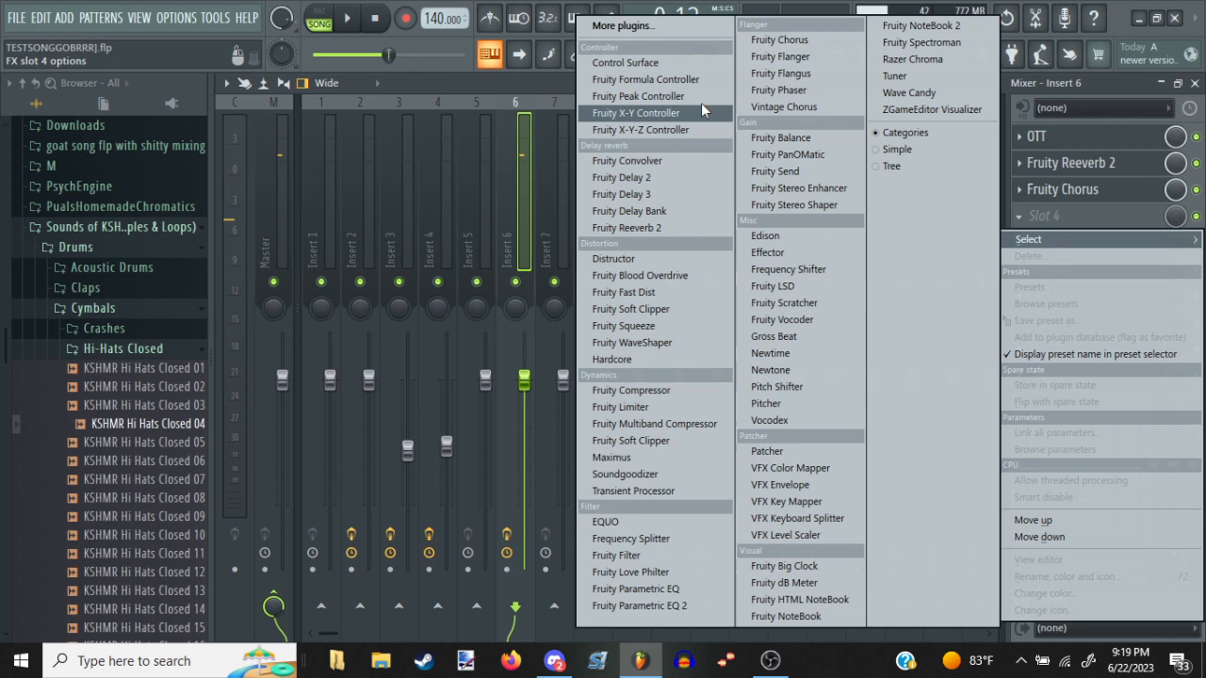
left_click(760, 59)
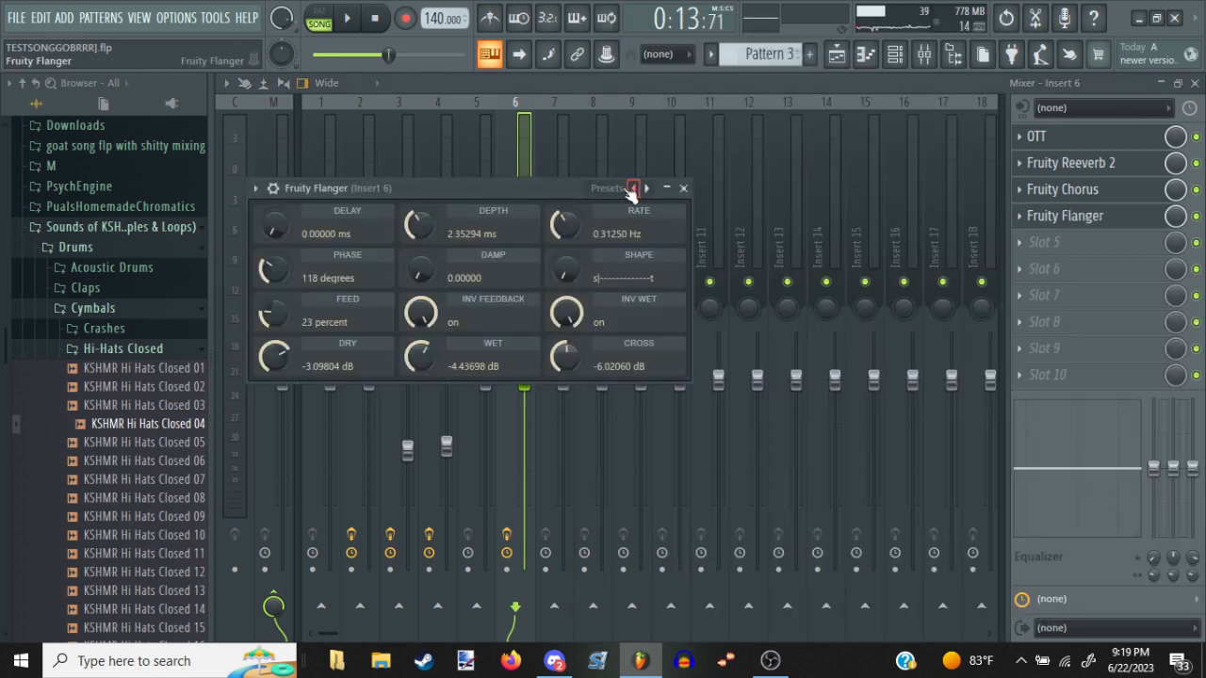
left_click(624, 191)
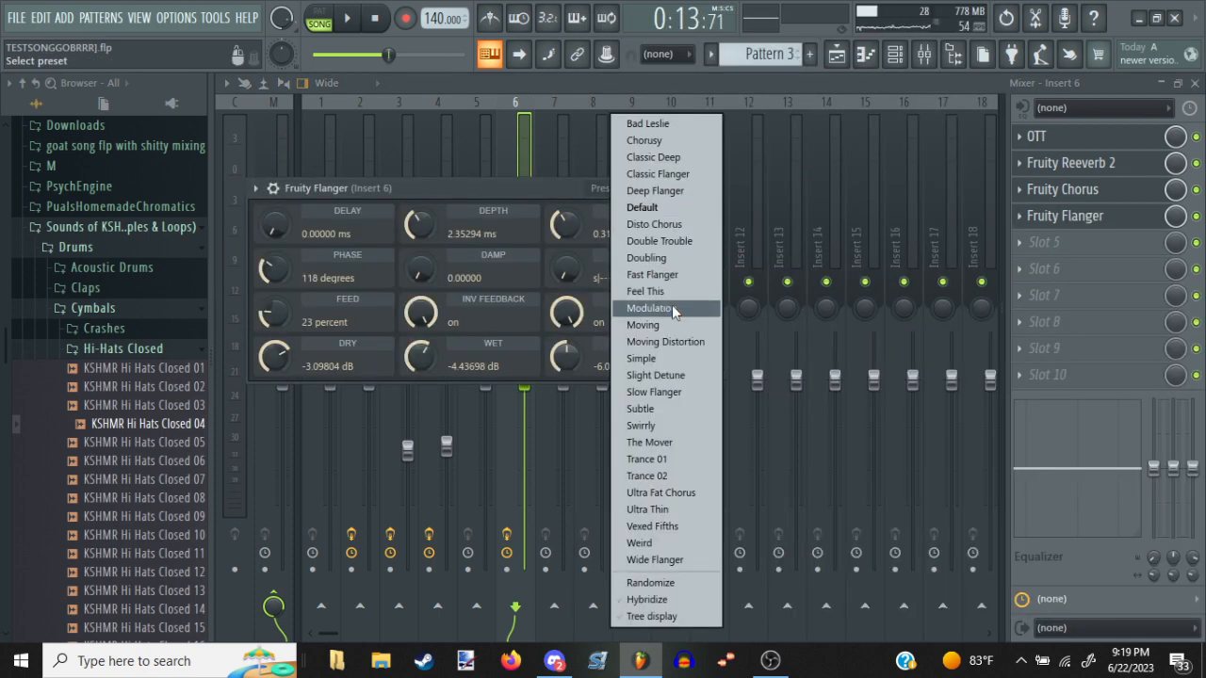
left_click(659, 377)
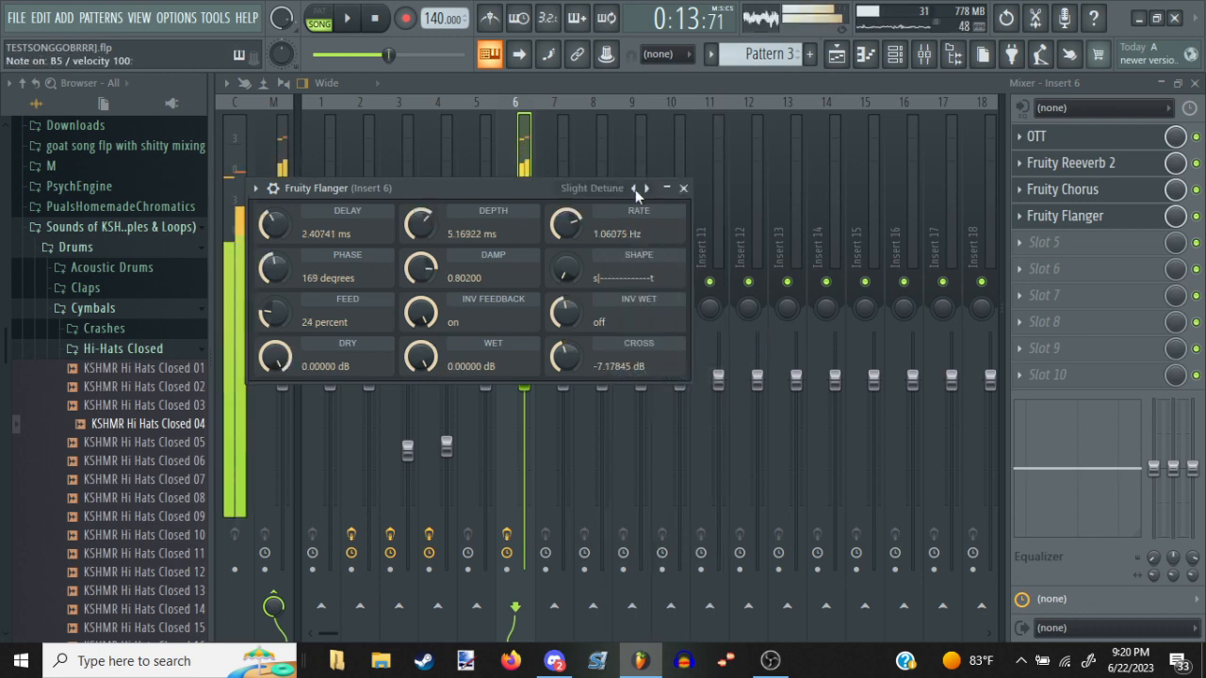
Add Fruity Parametric EQ 2 to slot 5 and cut the lows by lowering band 1 to -18 dB, tuning its frequency while auditioning notes
left_click(1044, 243)
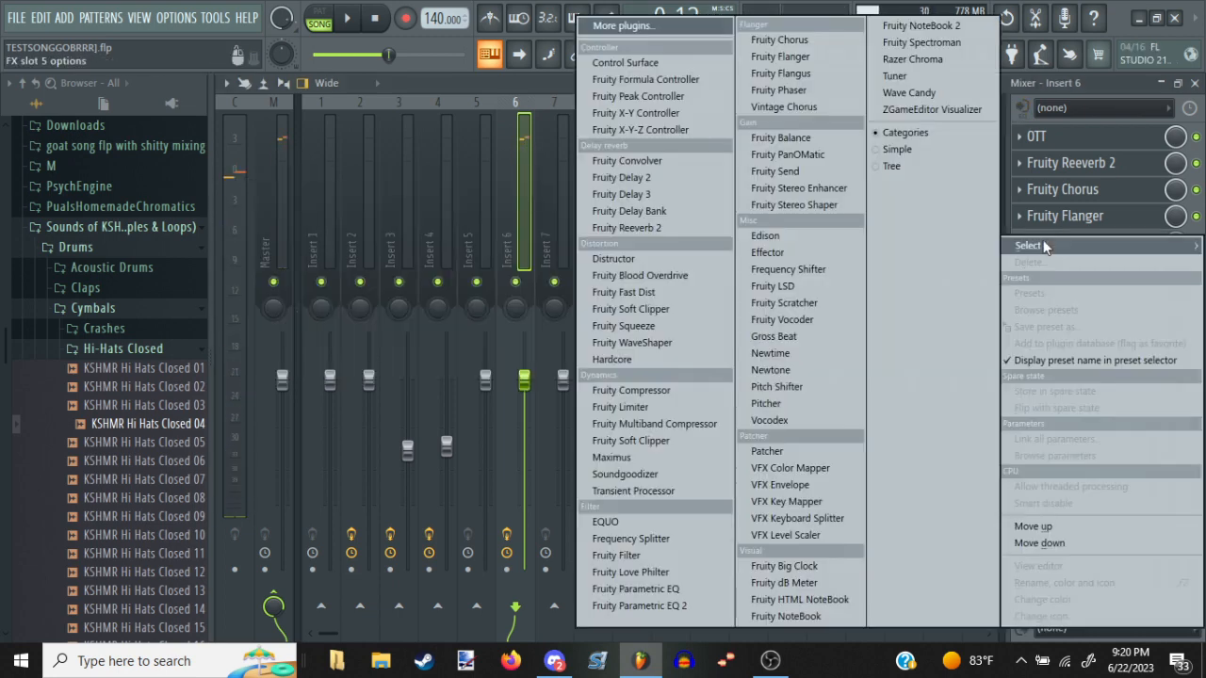
left_click(646, 606)
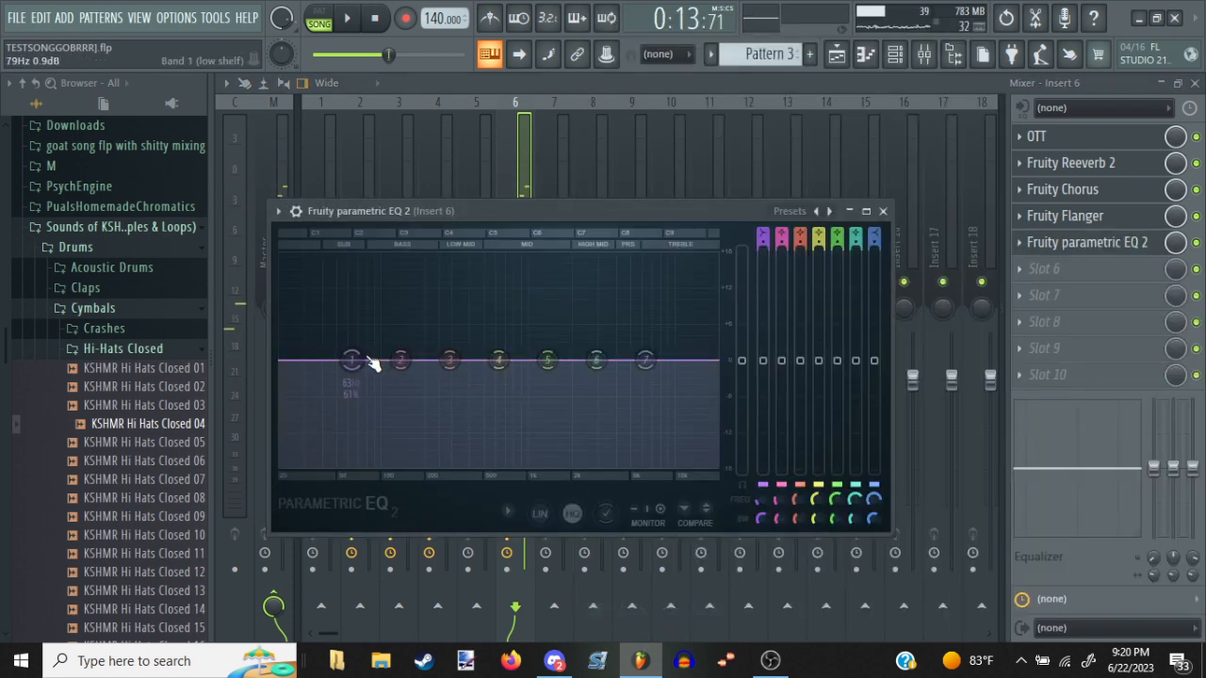
left_click_drag(352, 359, 498, 464)
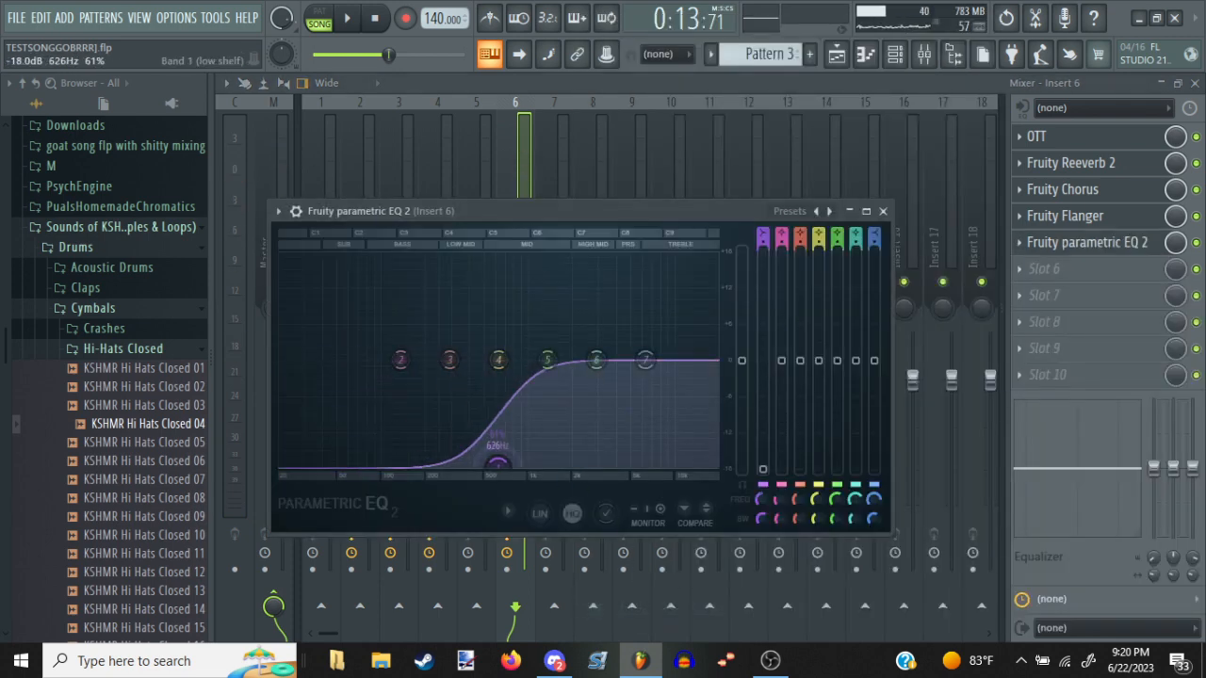
key("9")
key("0")
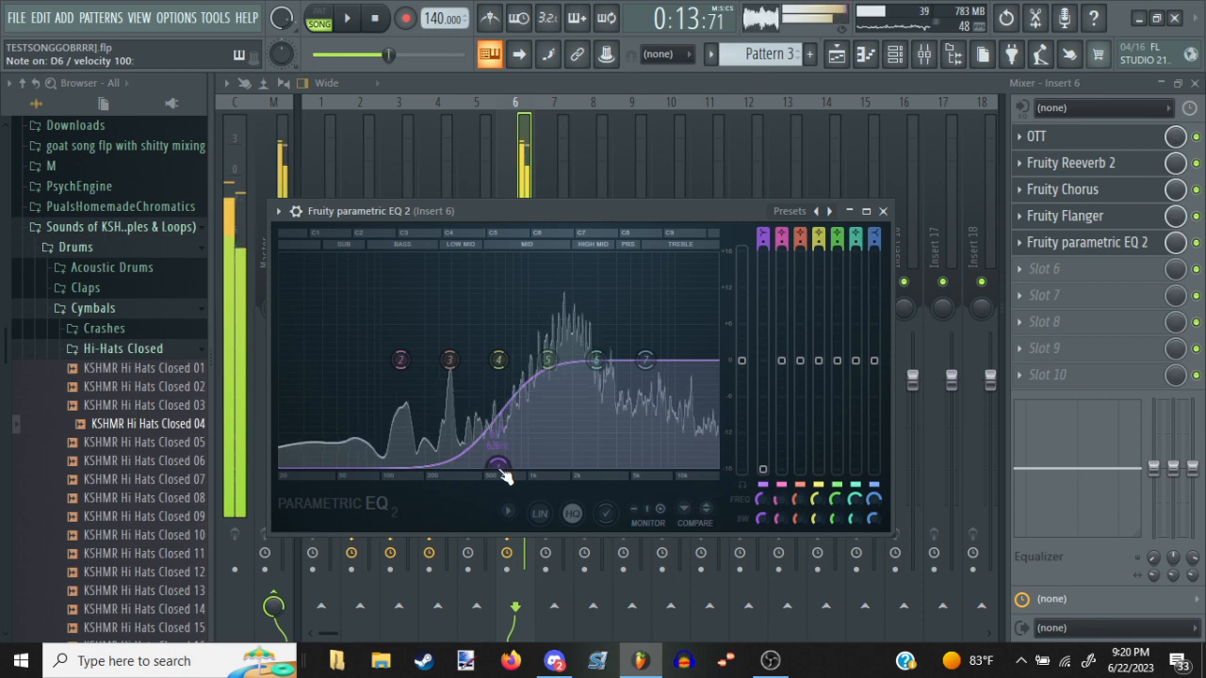
key("9")
left_click_drag(505, 476, 439, 477)
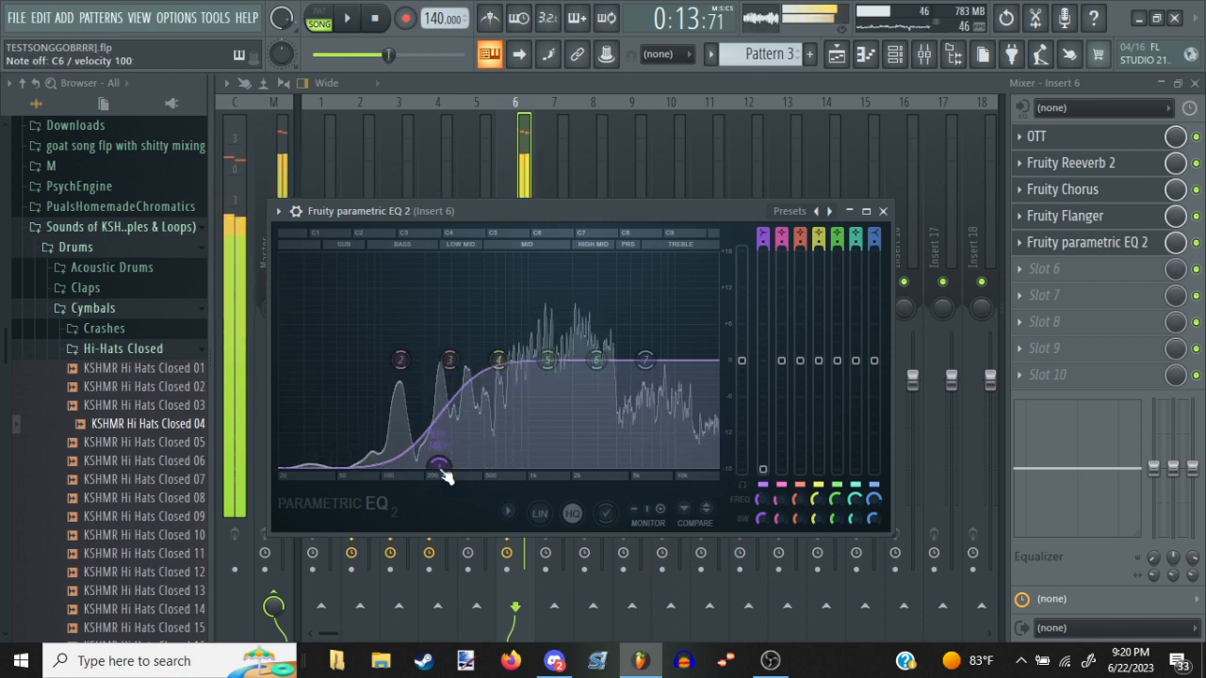
left_click(1055, 273)
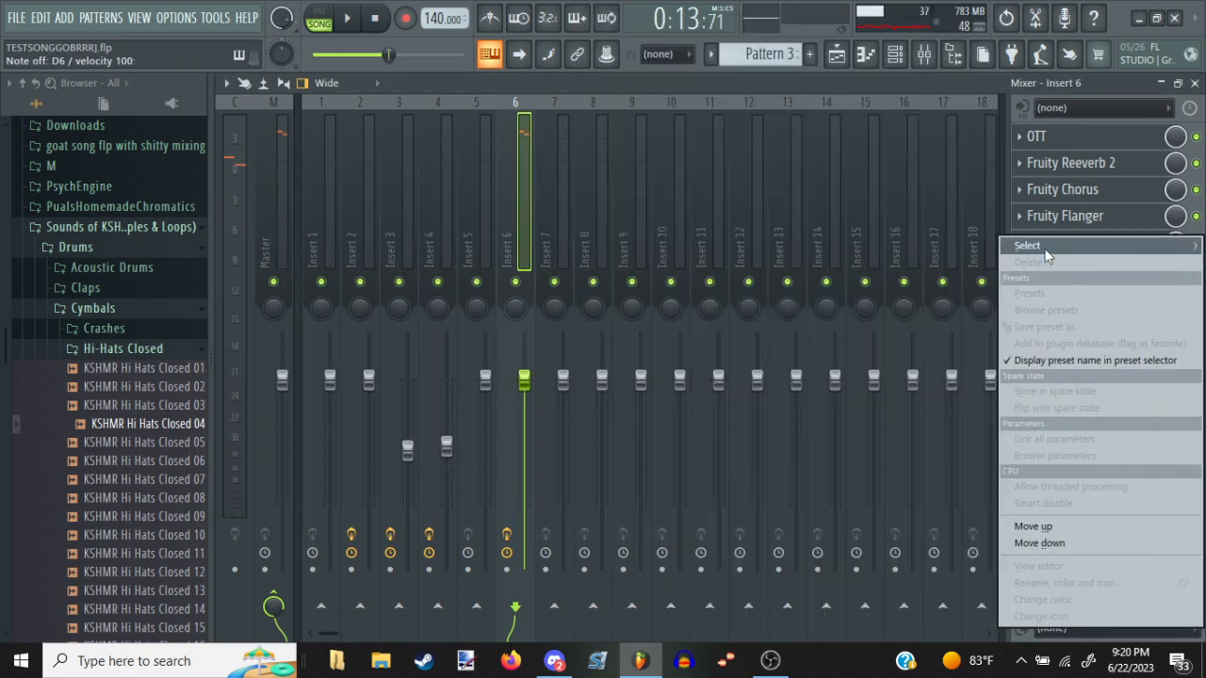
mouse_move(1045, 249)
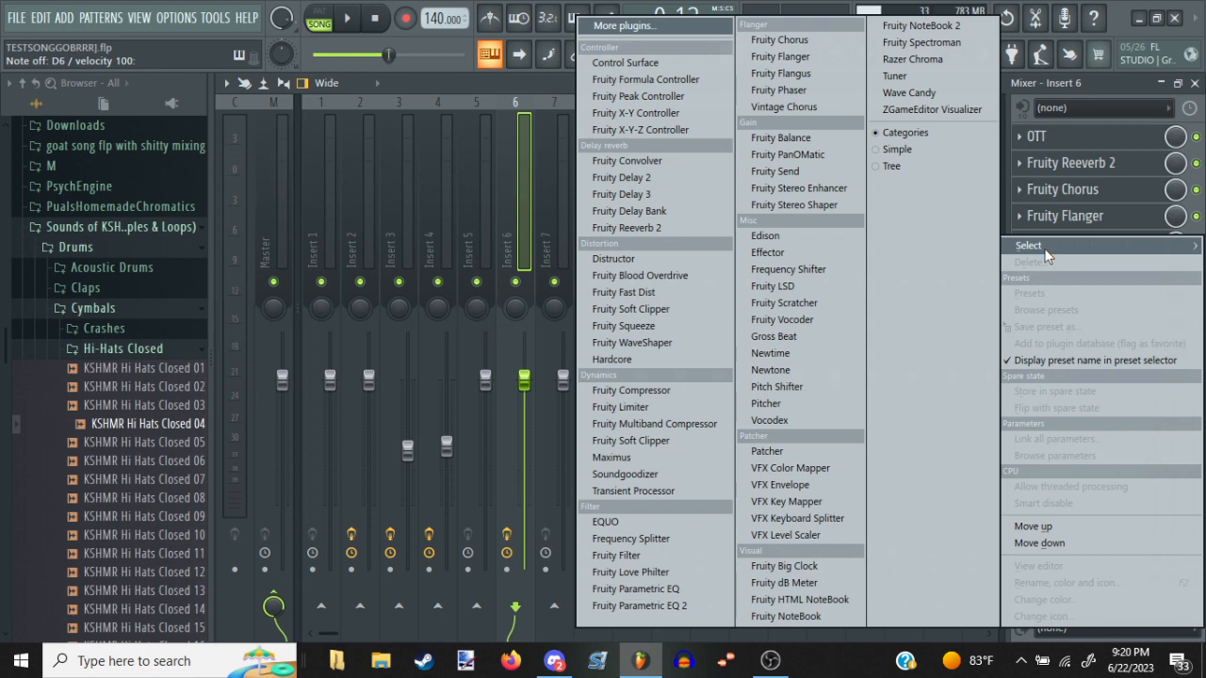
key("Escape")
key("Escape")
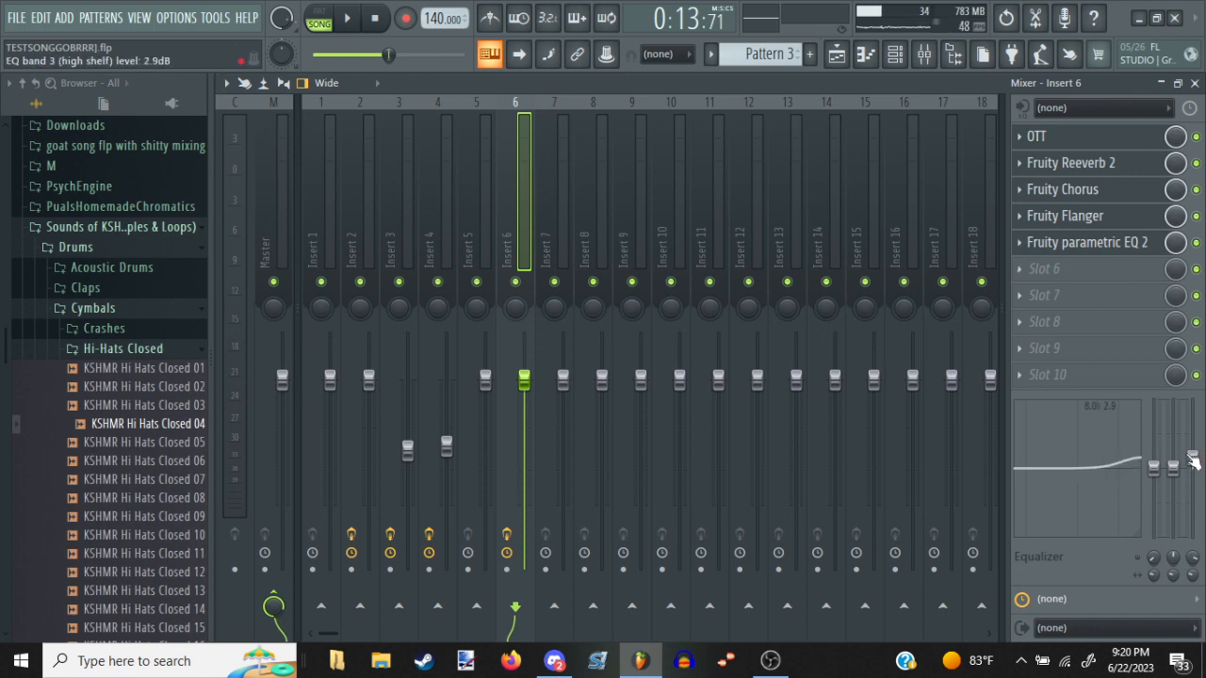
Audition the Squidward vocal through its effects and add Soundgoodizer to slot 6 of Insert 6
key("q")
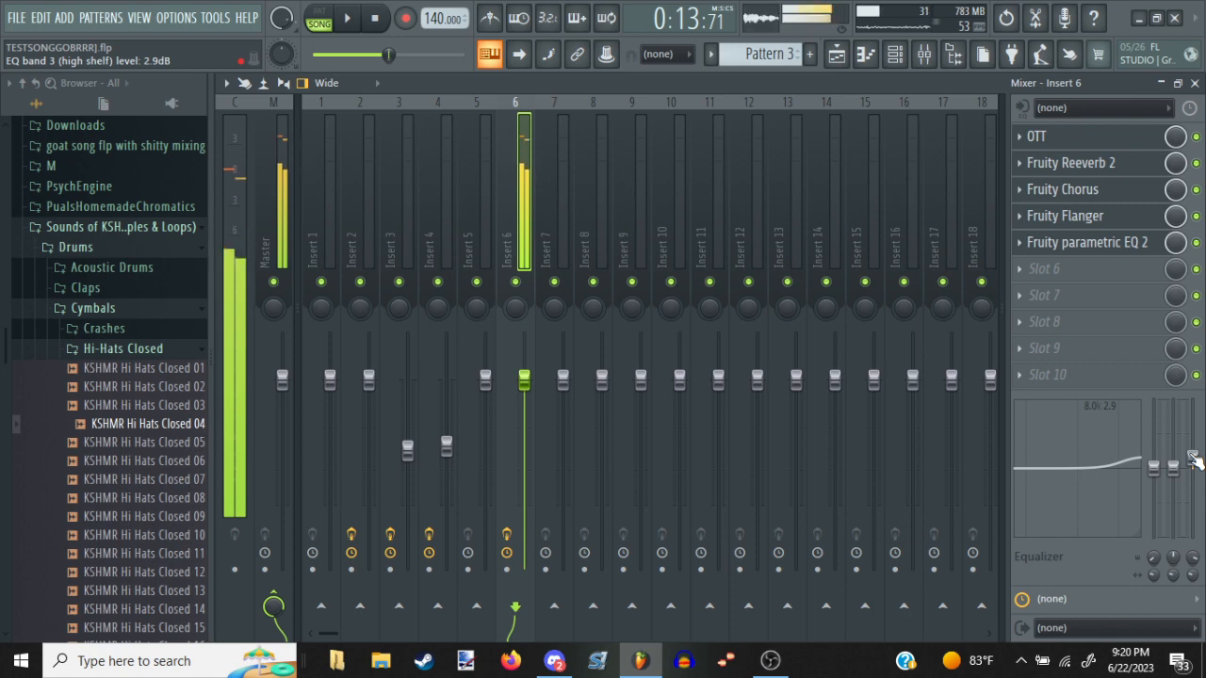
left_click(1021, 269)
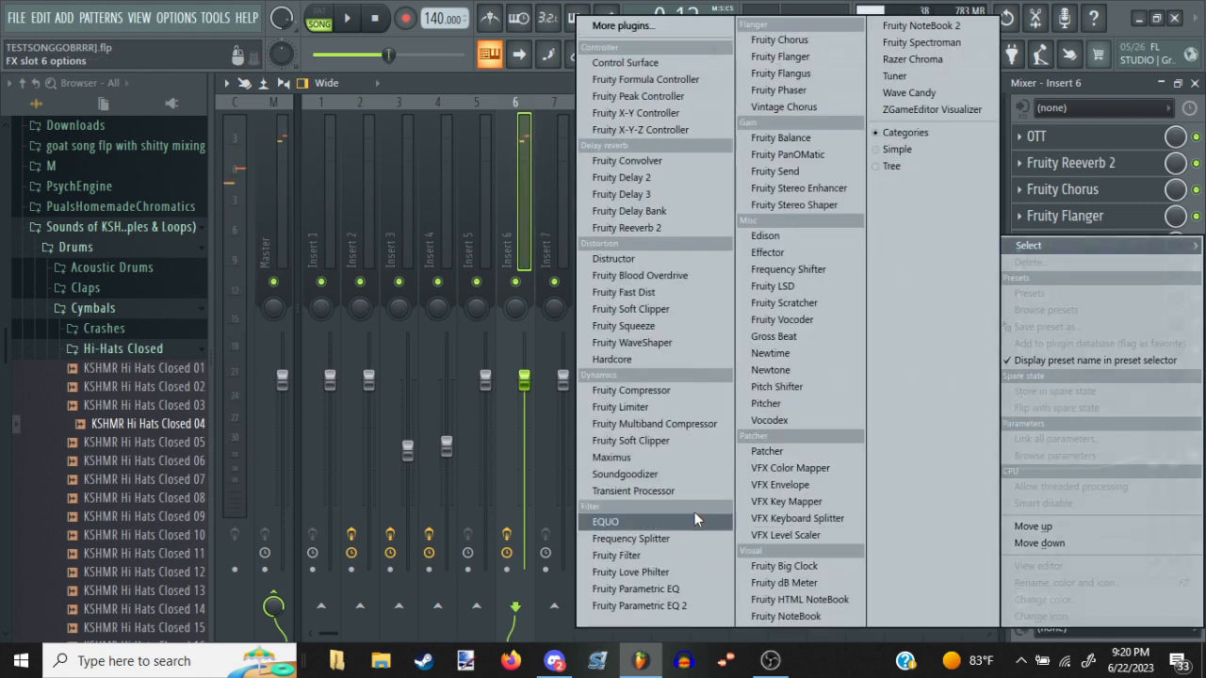
left_click(671, 474)
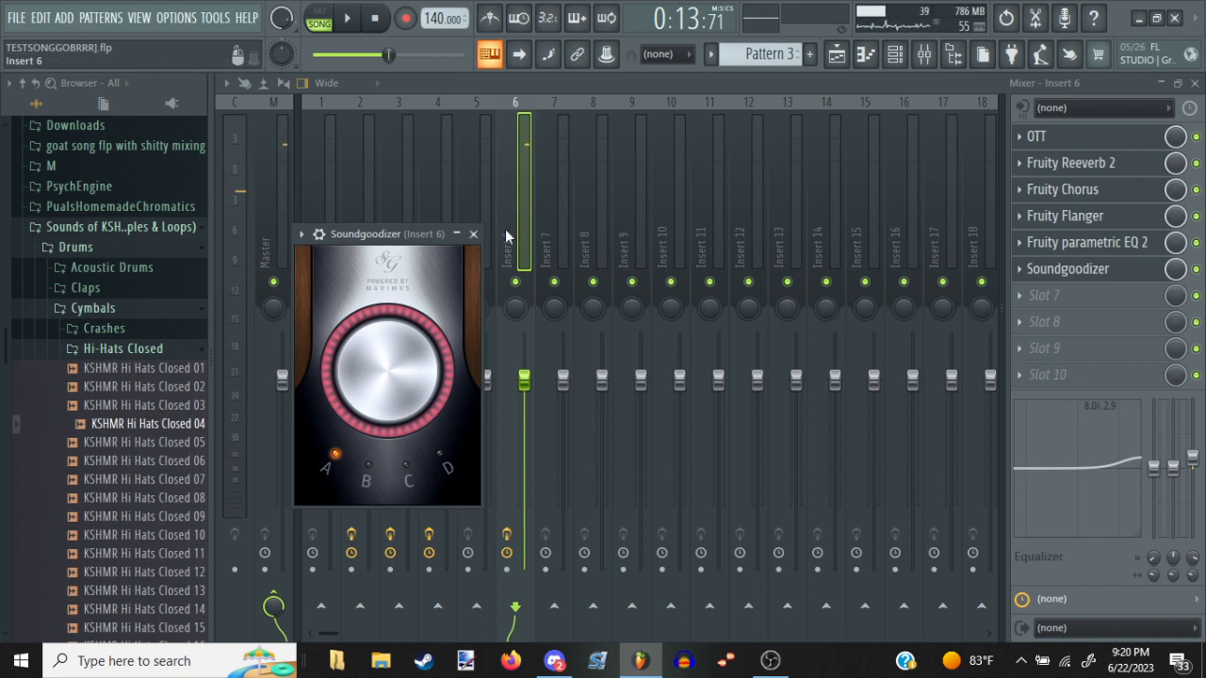
Select mixer Insert 5, bring up the MCMPlanktonFixed Slicex channel and audition a few of its notes
left_click(488, 209)
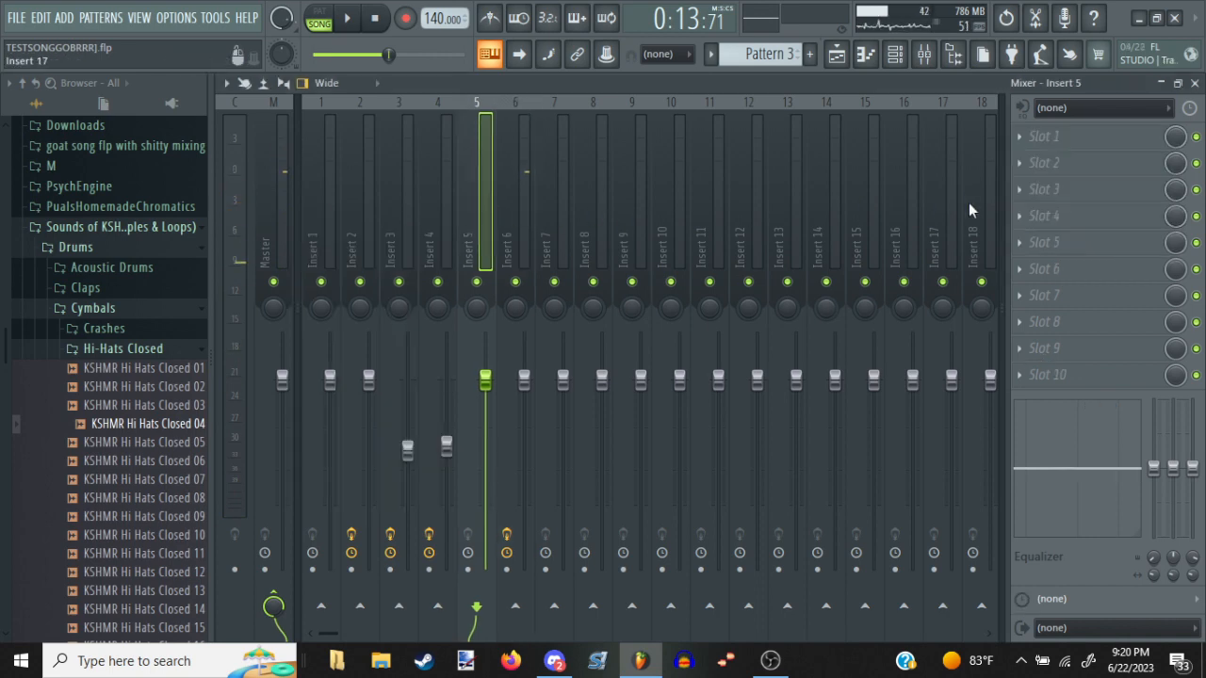
left_click(895, 54)
left_click(565, 274)
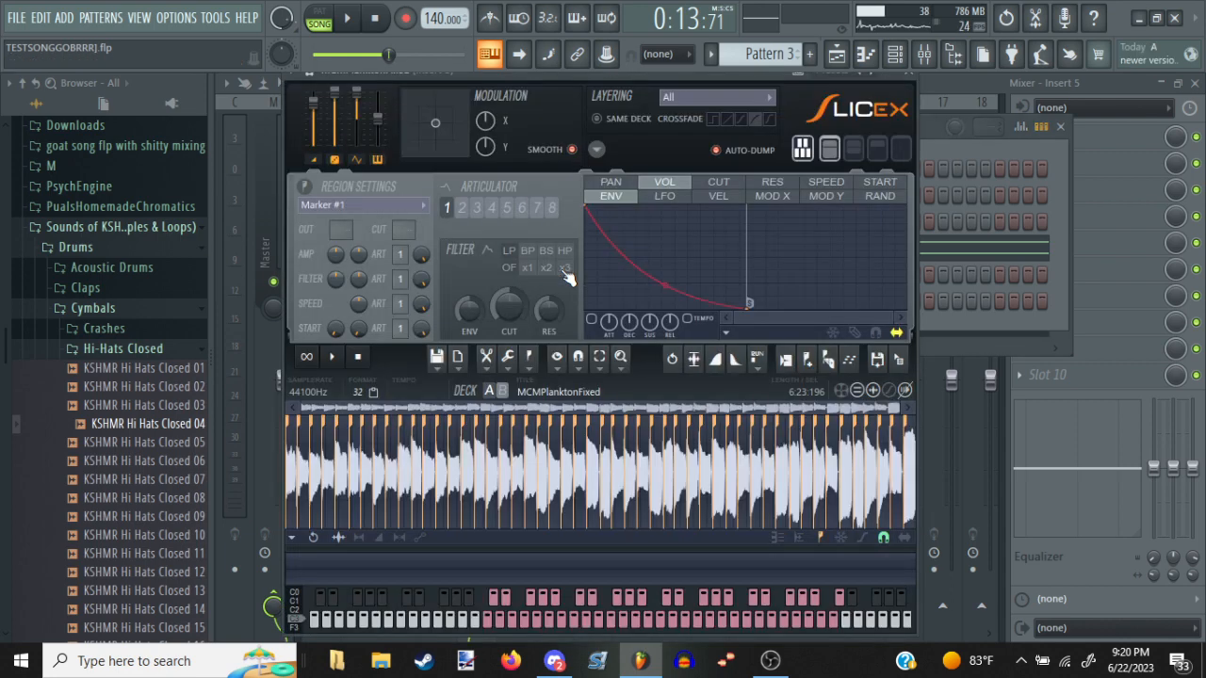
left_click(568, 279)
key("F6")
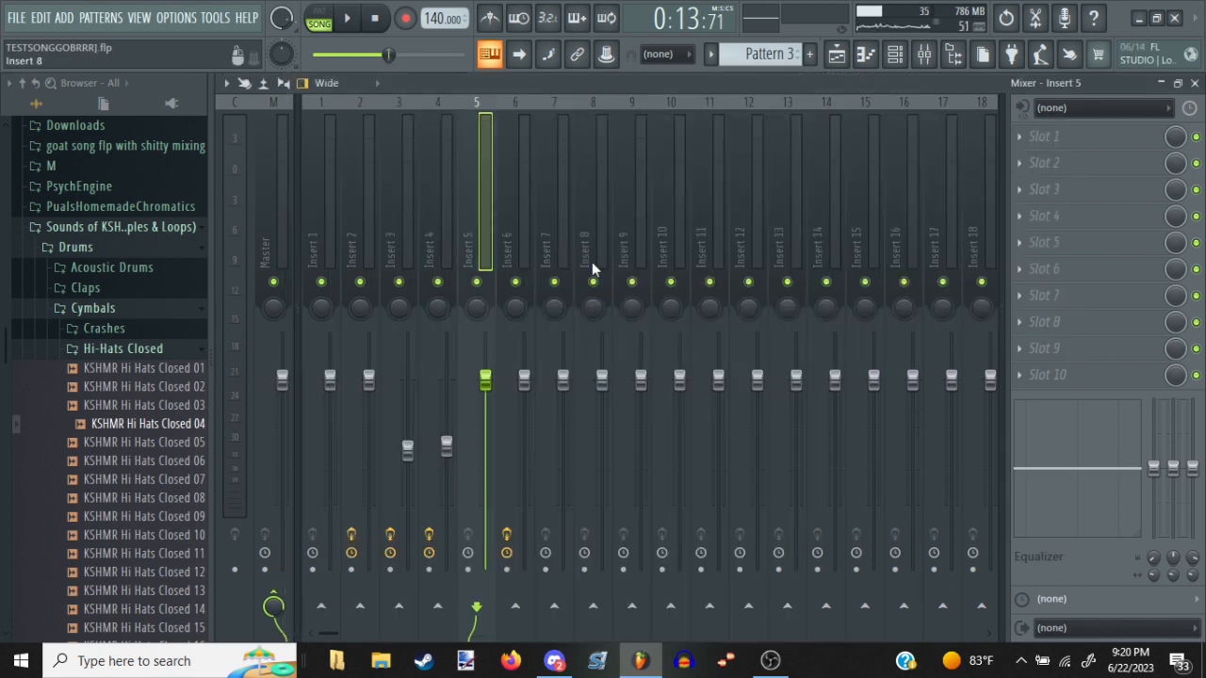
key("z")
key("b")
key("n")
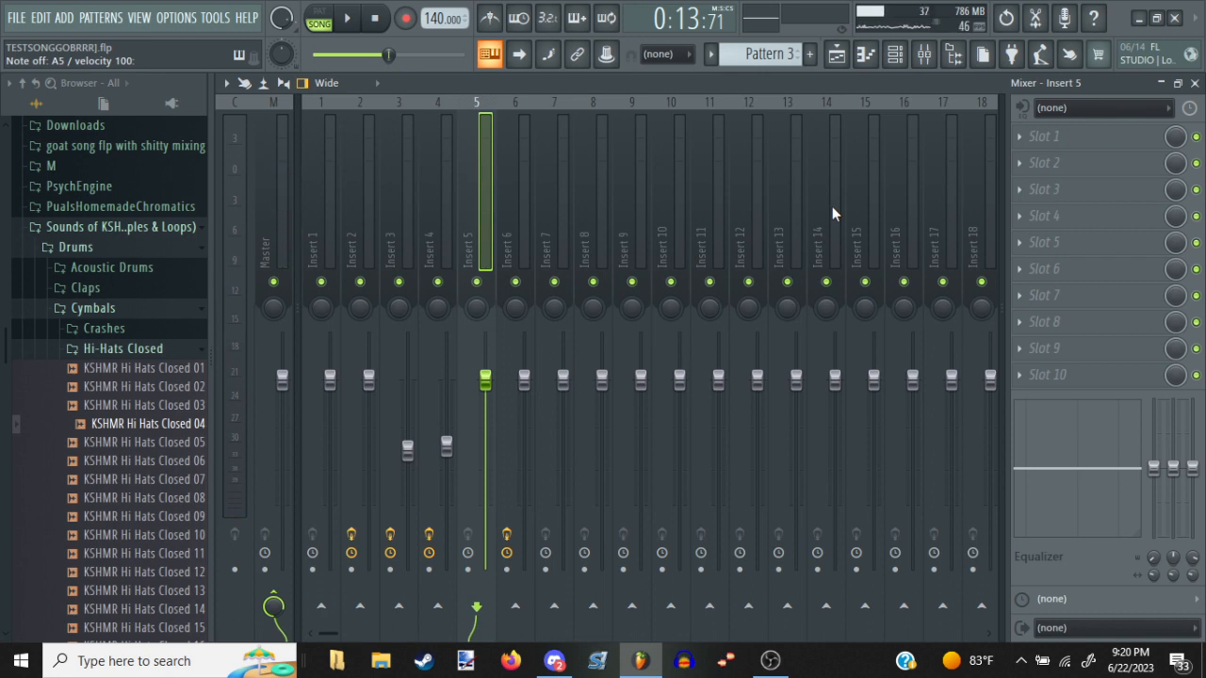
Add Effector to slot 1 of Insert 5 in Lo-Fi mode, turn off its bypass and move the XY point left of centre
left_click(1037, 137)
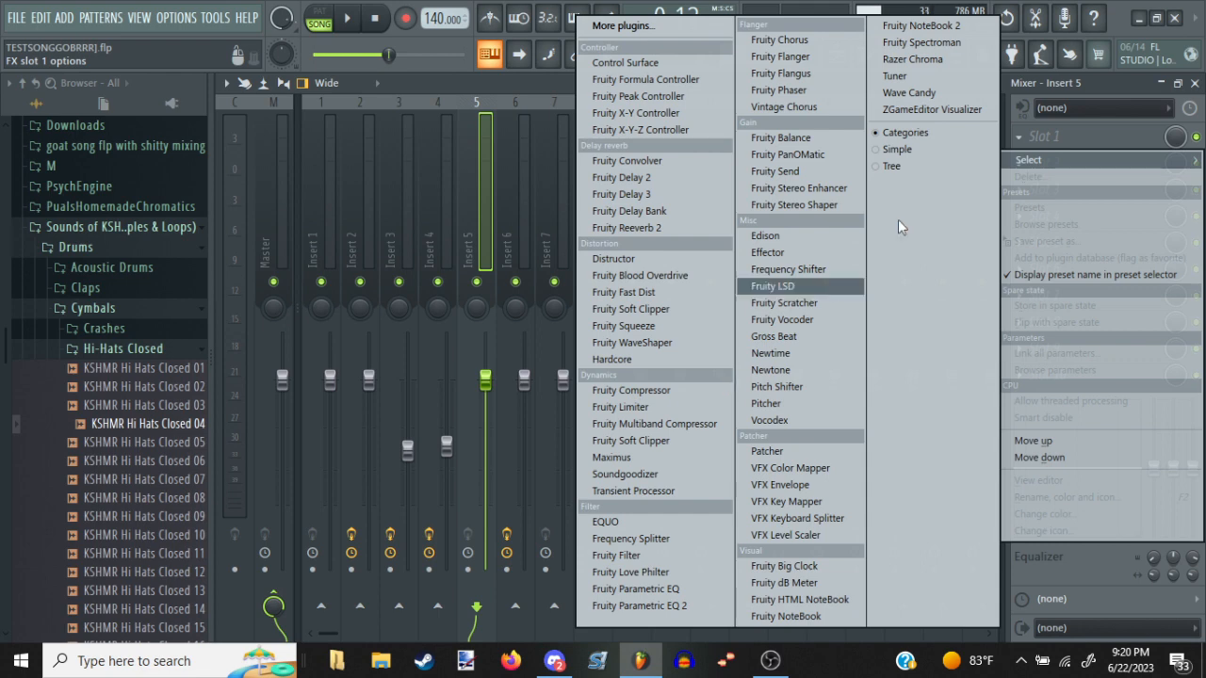
left_click(841, 253)
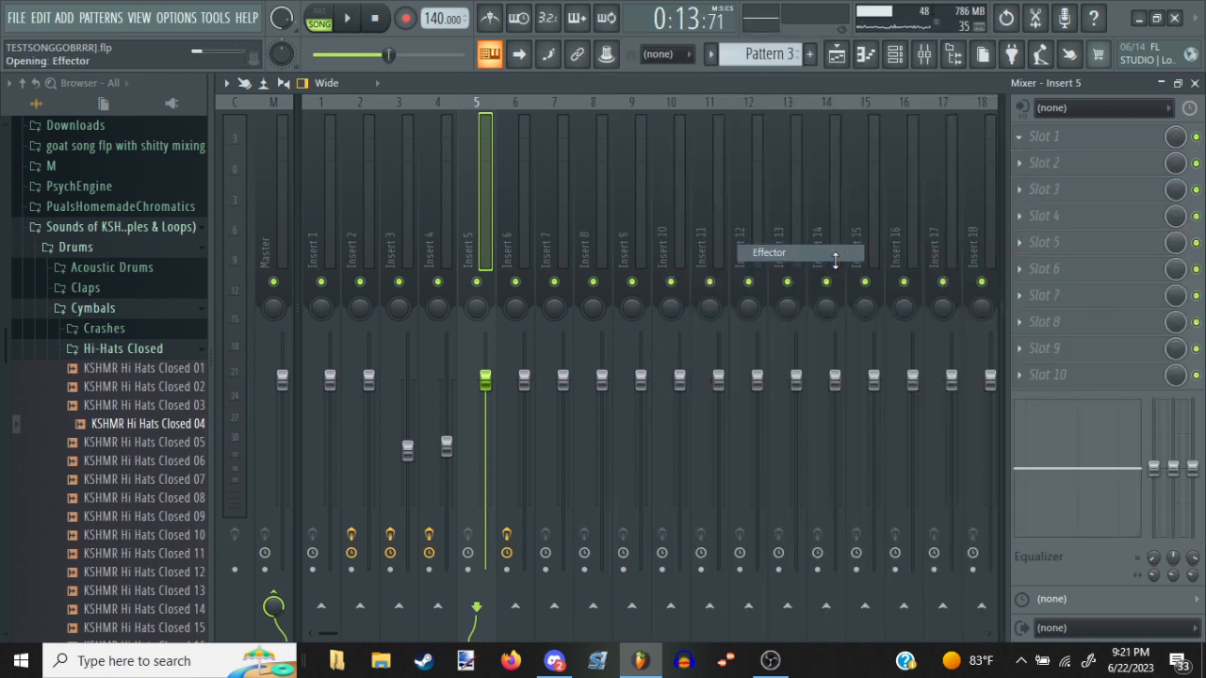
left_click(412, 580)
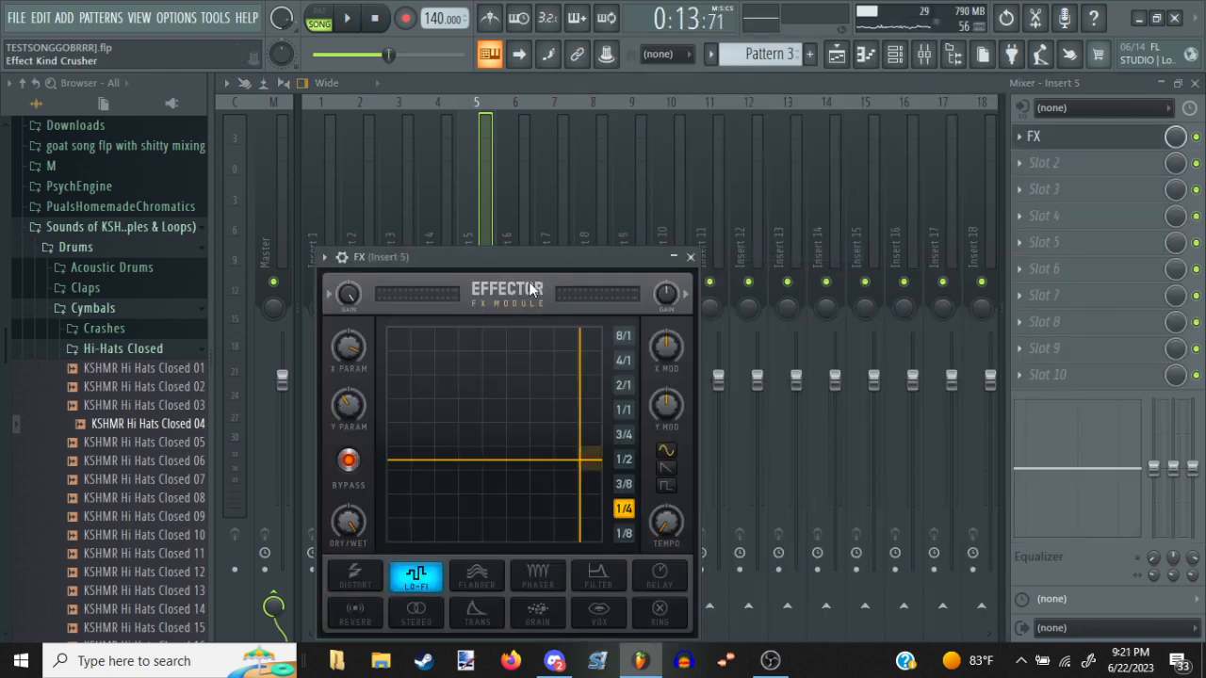
left_click(349, 461)
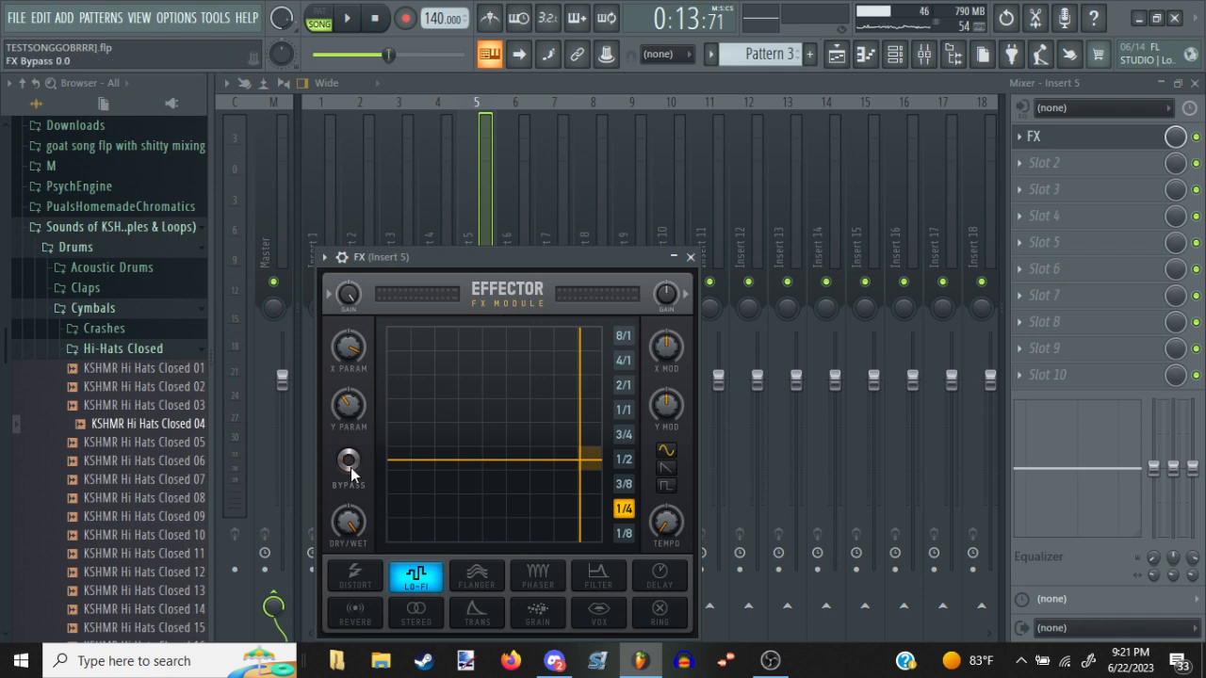
left_click(443, 481)
left_click(453, 457)
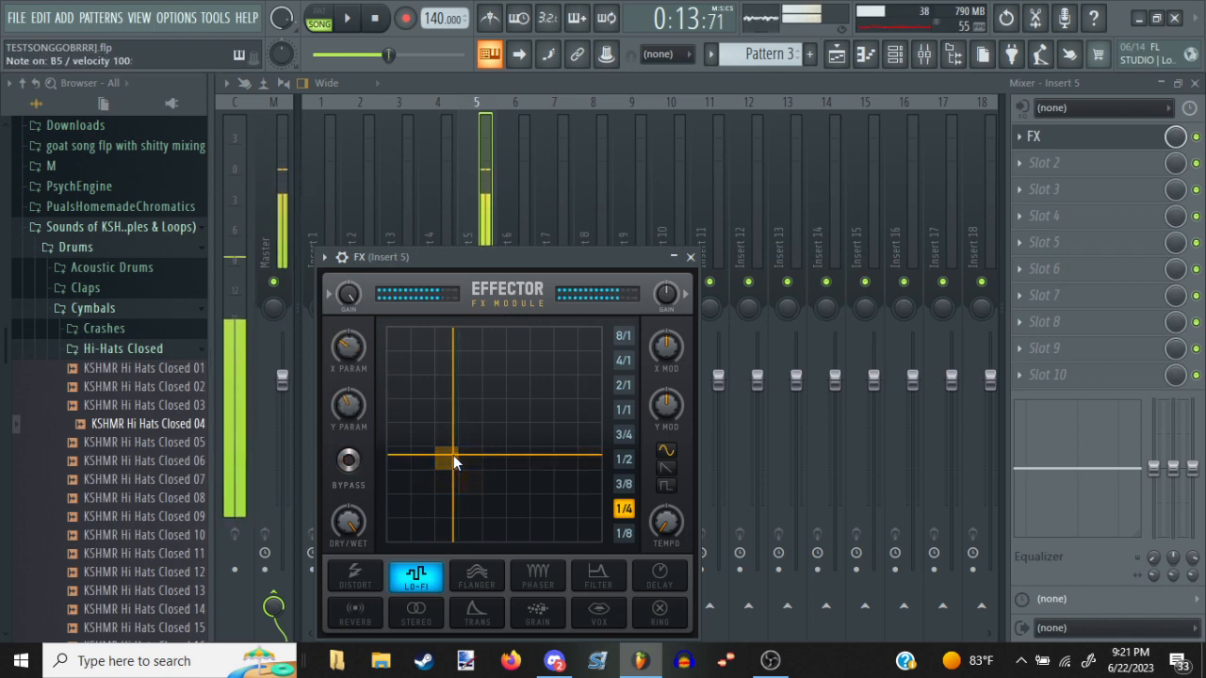
Add Fruity Chorus to slot 2 and OTT to slot 3 of Insert 5, with OTT's output gain at 6.5 dB
left_click(1118, 150)
left_click(800, 41)
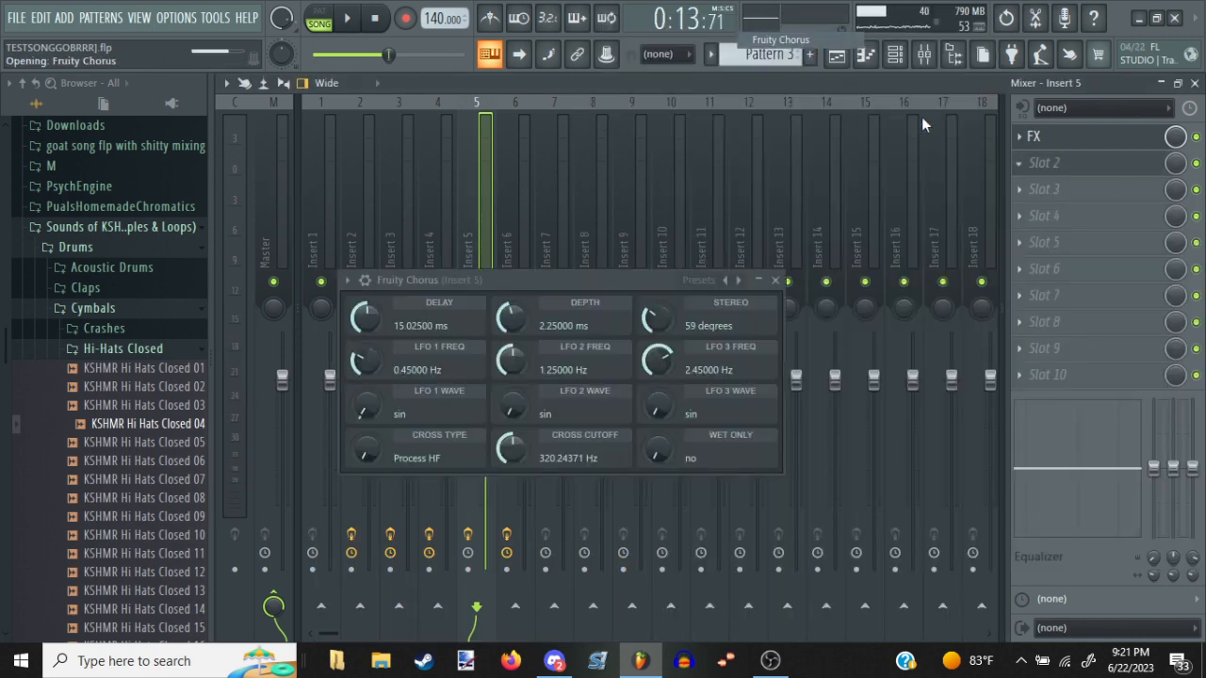
left_click(1055, 193)
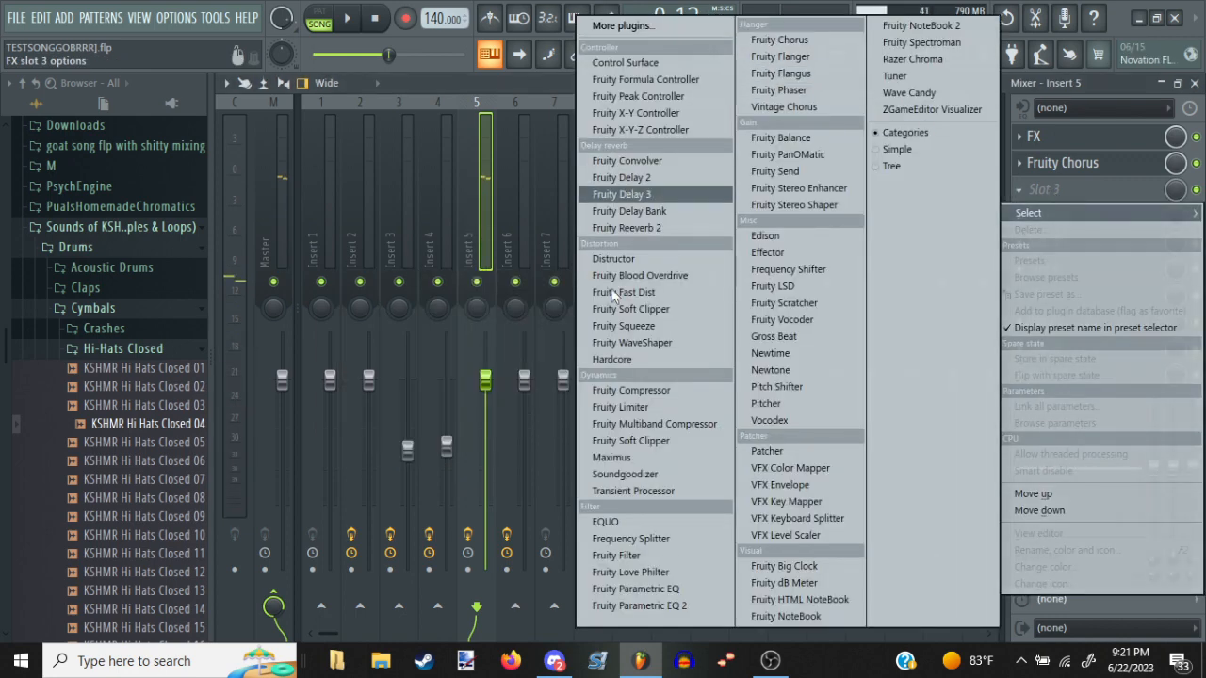
left_click(622, 25)
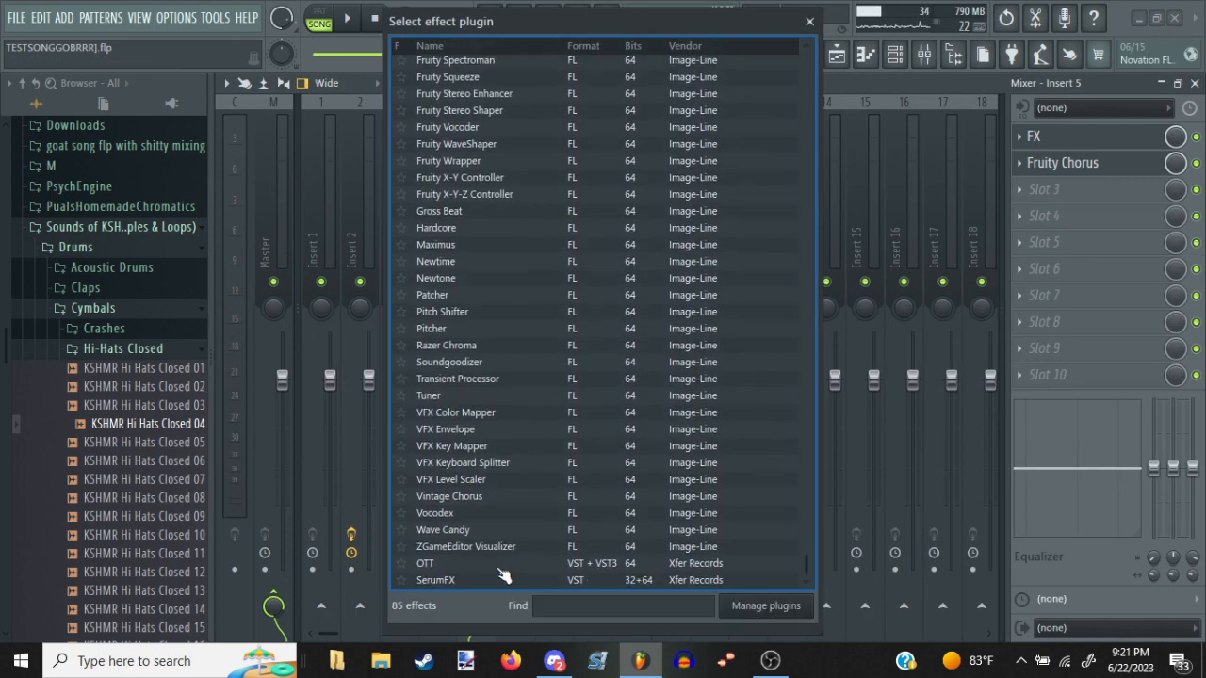
left_click(500, 565)
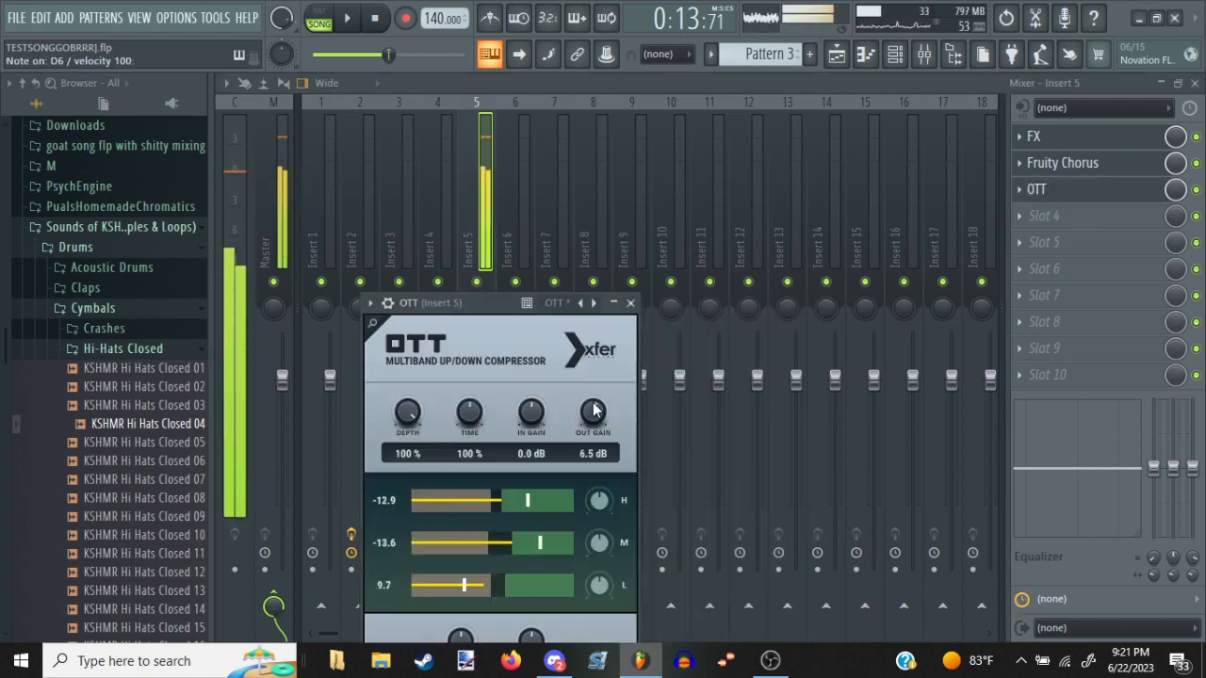
Add Fruity Flanger to slot 4 of Insert 5 with the Slight Detune preset
left_click(1051, 217)
left_click(862, 54)
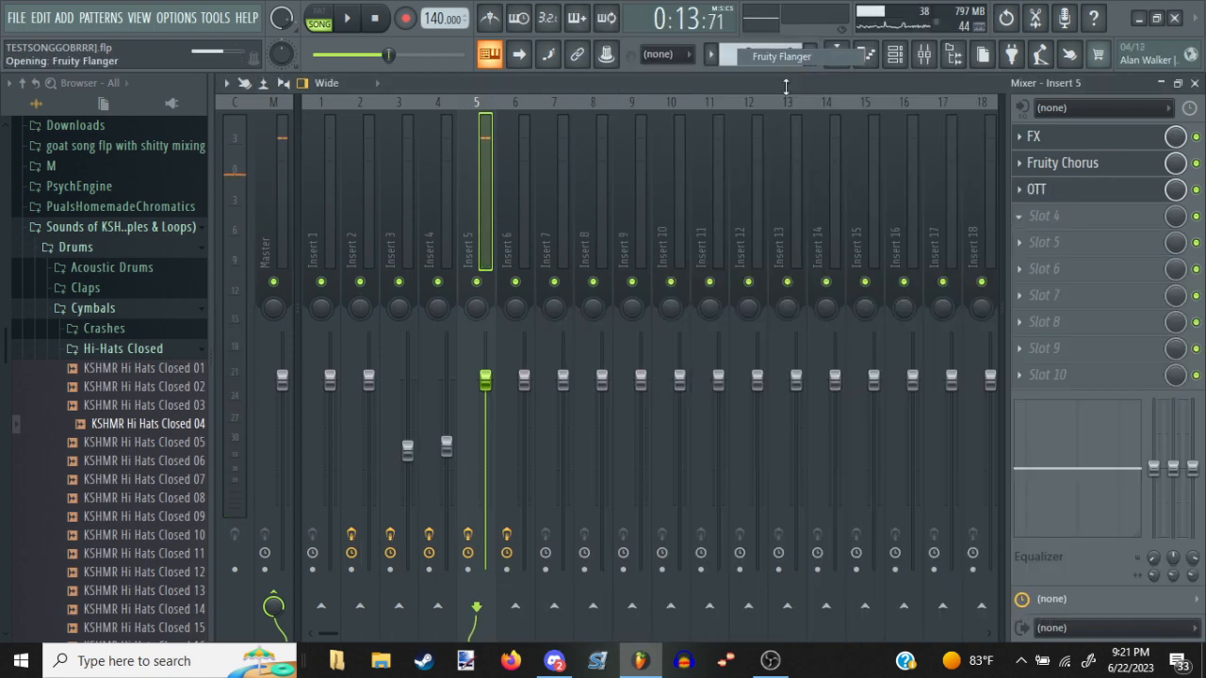
left_click(744, 326)
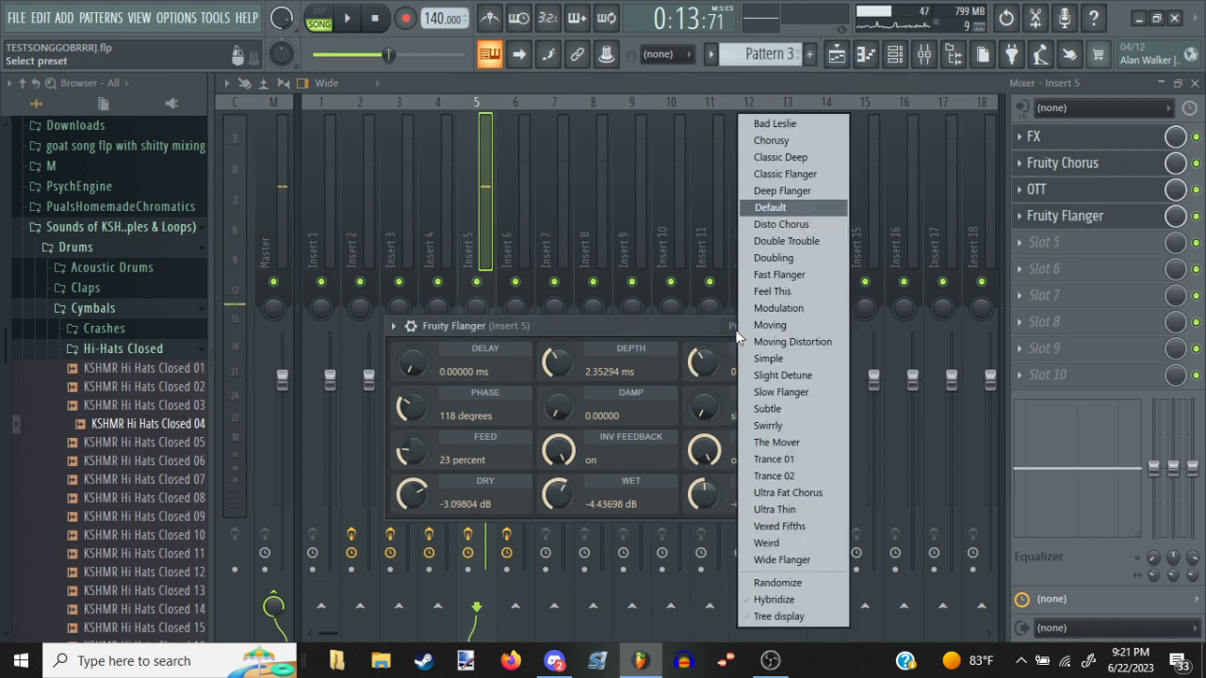
left_click(766, 377)
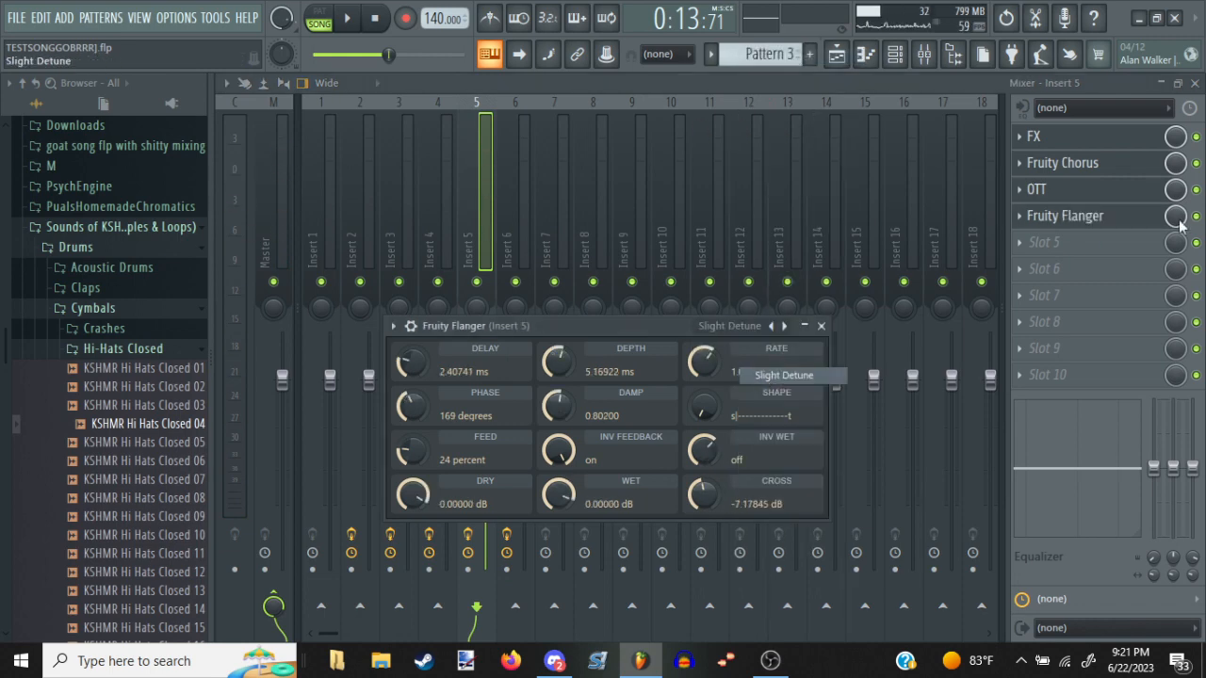
Add Fruity Parametric EQ 2 to slot 5 of Insert 5 and cut the lows with band 1 at -18 dB around 225 Hz
left_click(1105, 247)
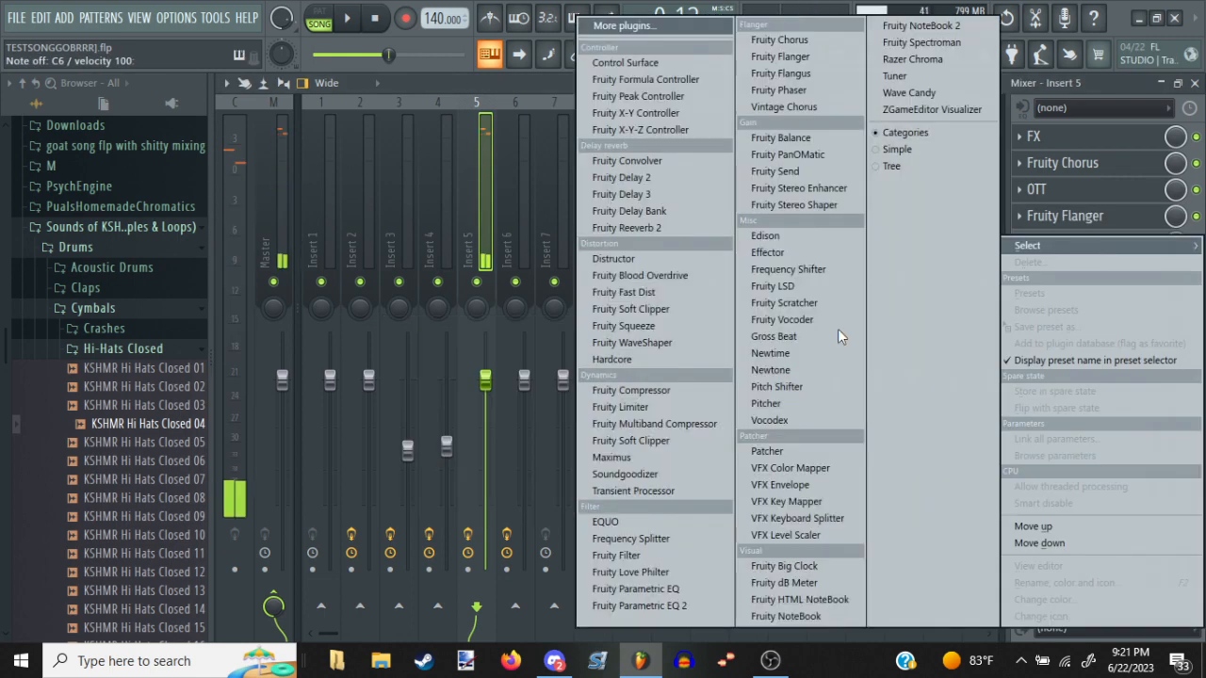
left_click(664, 599)
left_click_drag(250, 314, 386, 419)
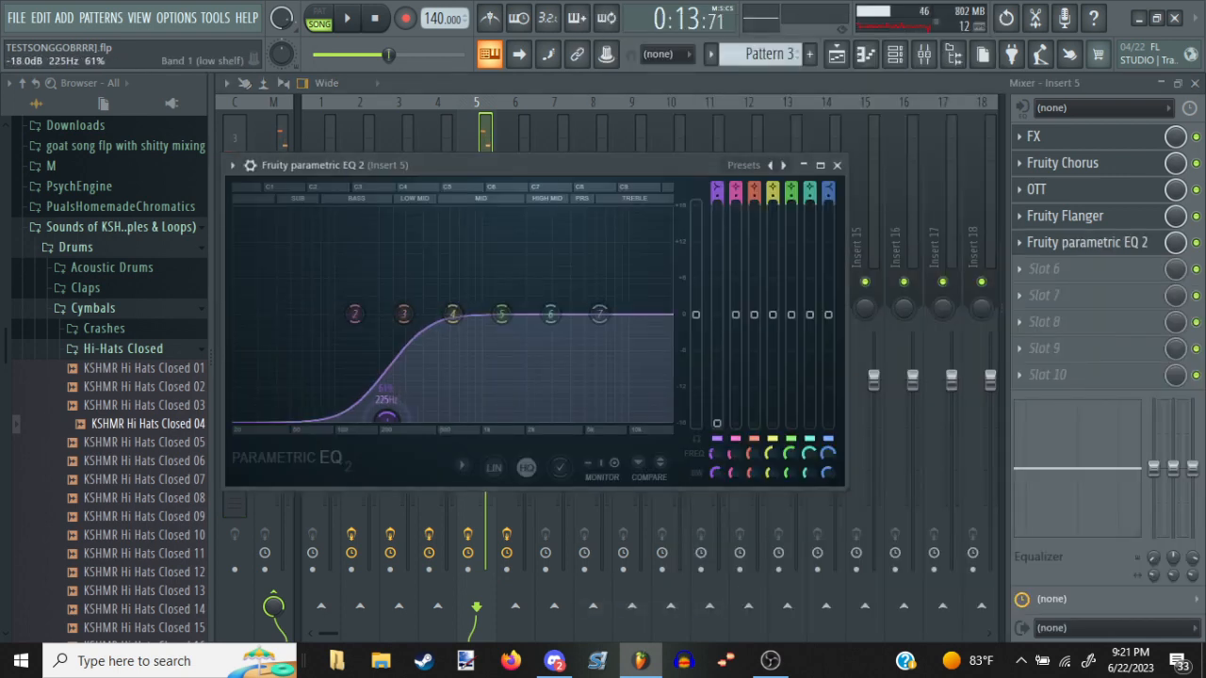
key("z")
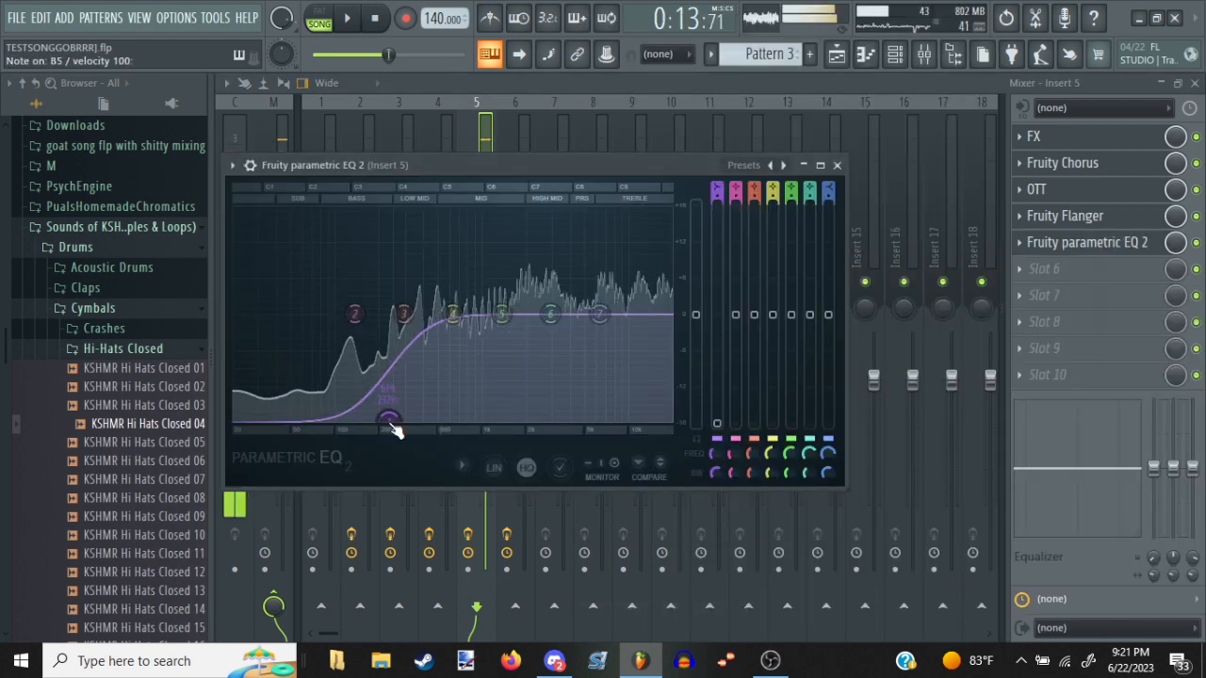
Add Fruity Reeverb 2 to slot 6 of Insert 5 with the Drum Room preset and audition the Plankton vocal
left_click(1031, 269)
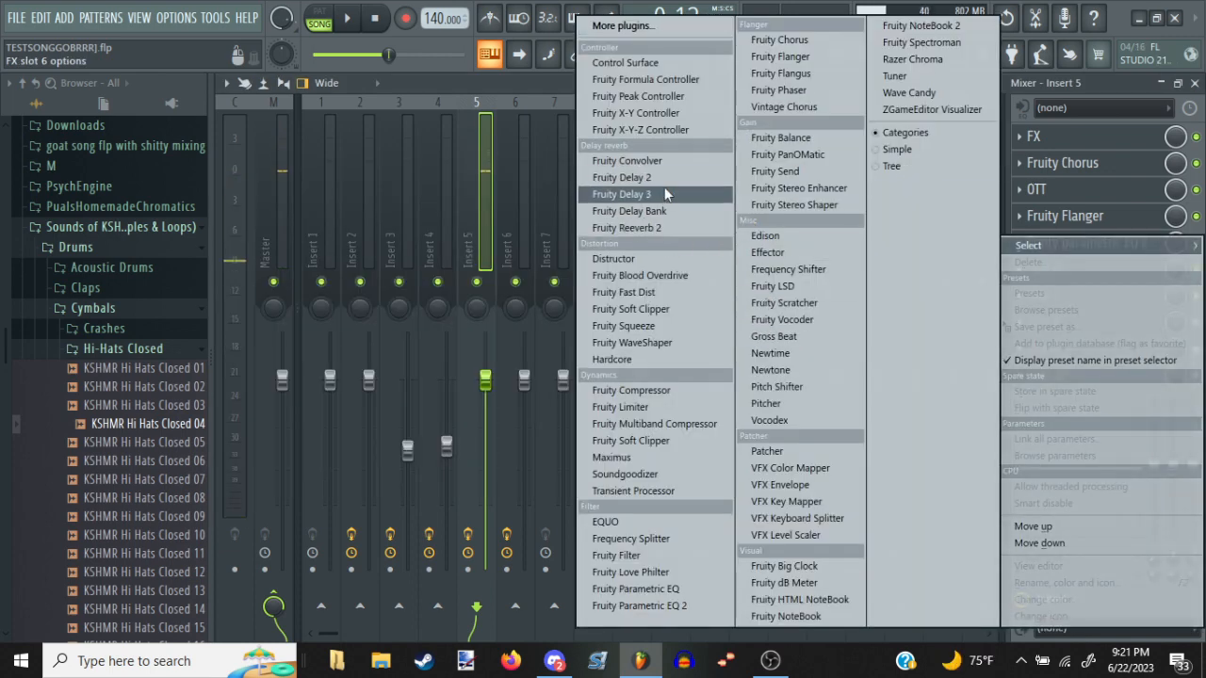
left_click(638, 228)
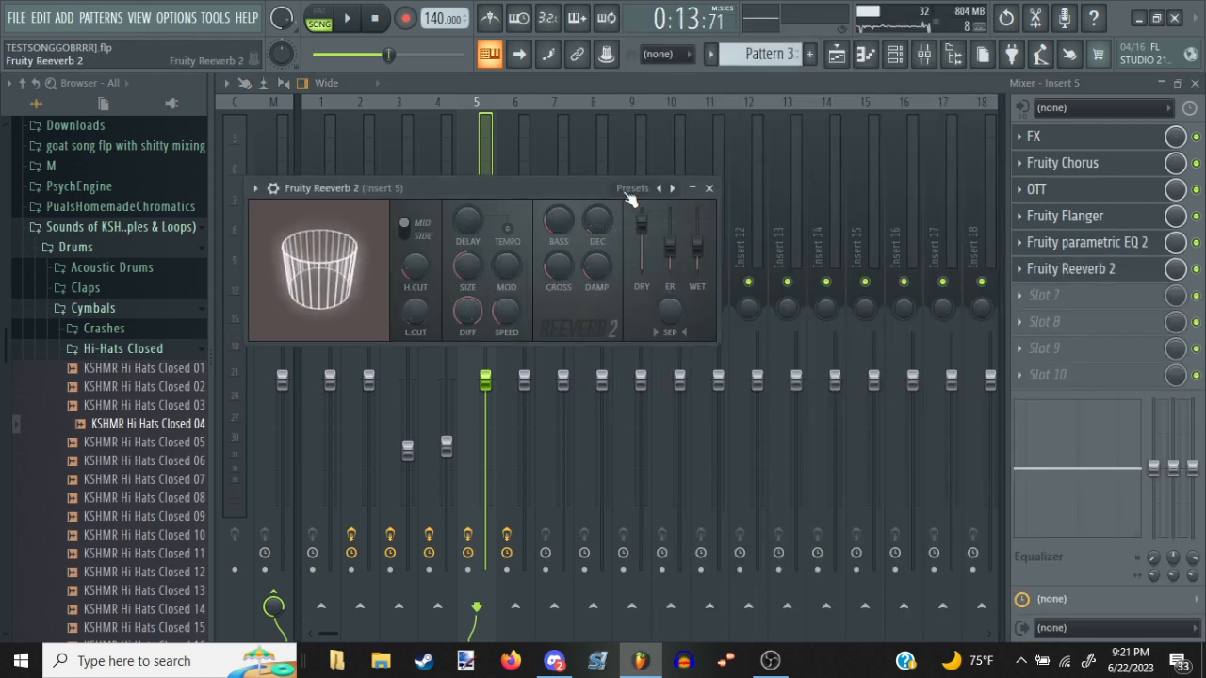
left_click(633, 189)
left_click(641, 235)
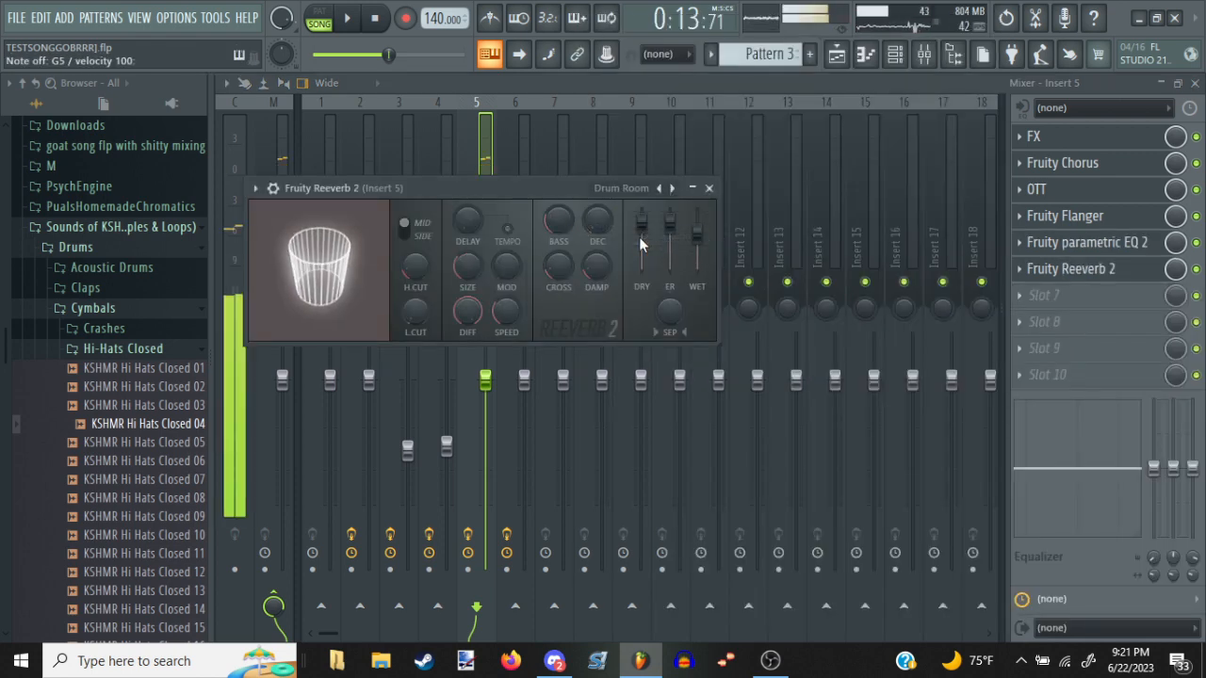
key("Escape")
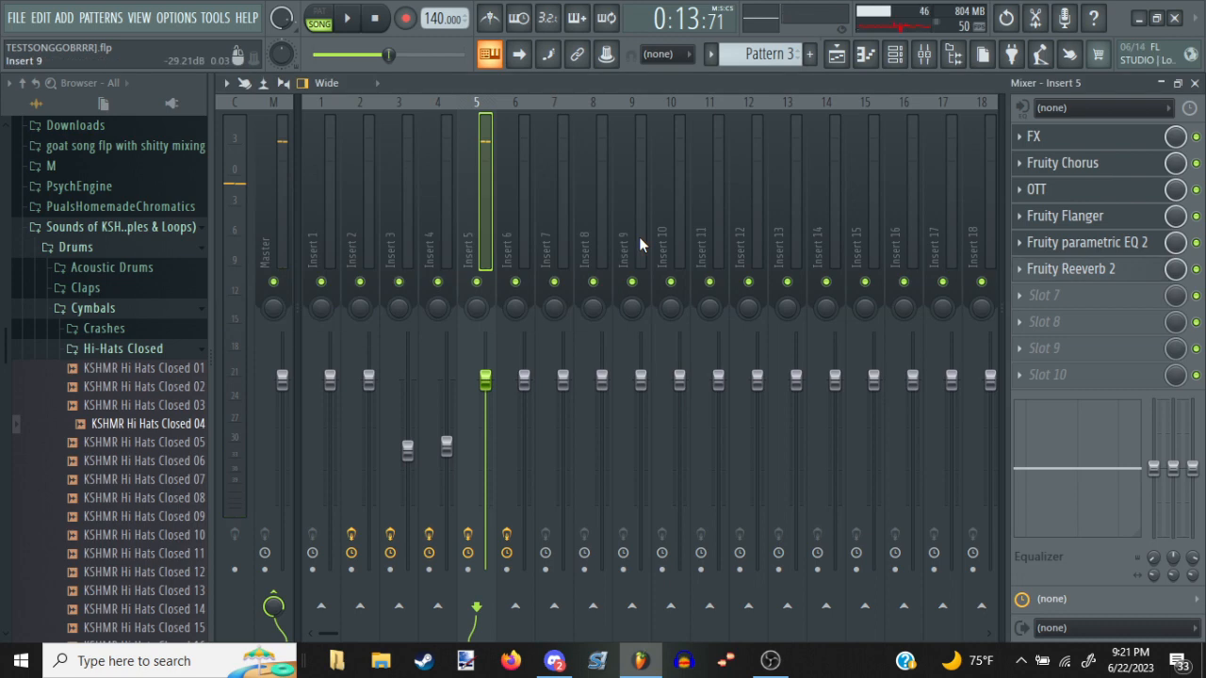
key("Escape")
Create a new empty pattern and place its clip on Track 1 at bar 1 of the playlist
left_click(989, 229)
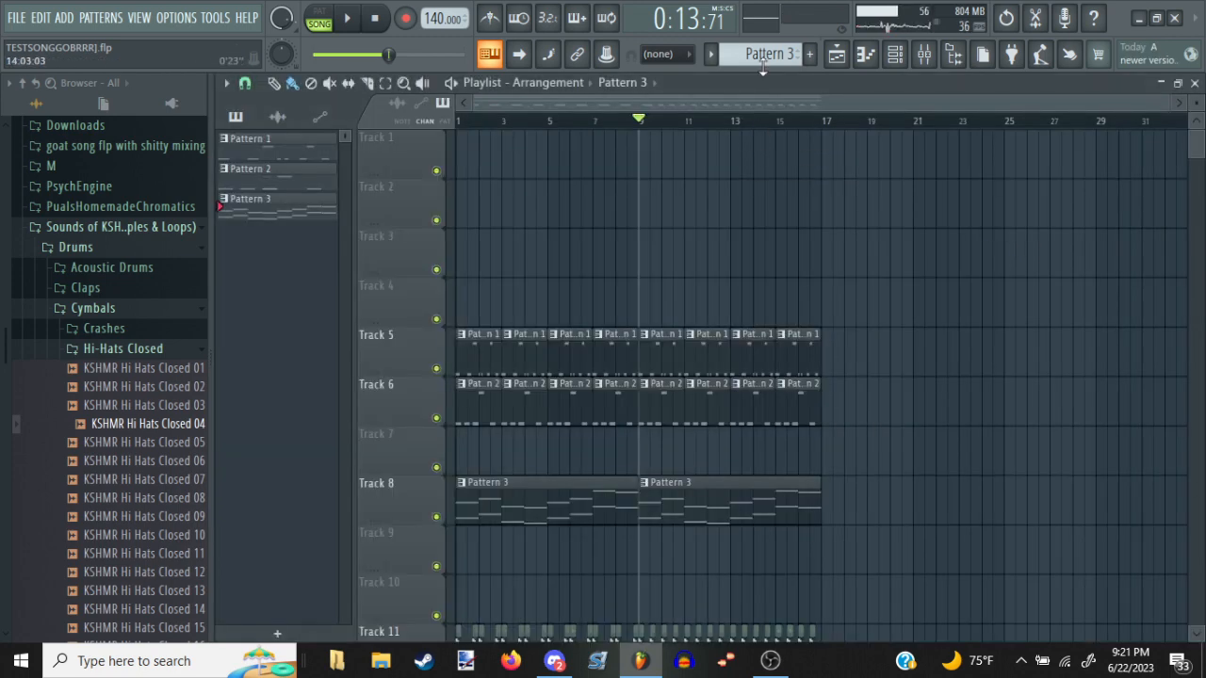
left_click(809, 54)
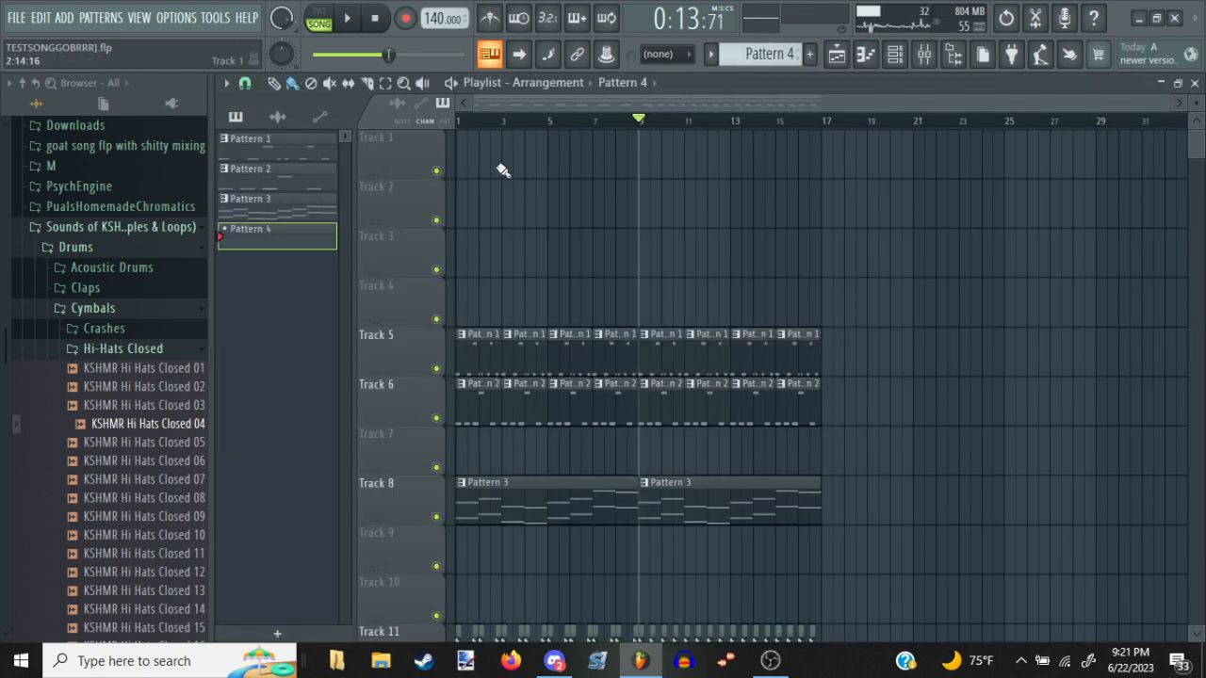
left_click(458, 158)
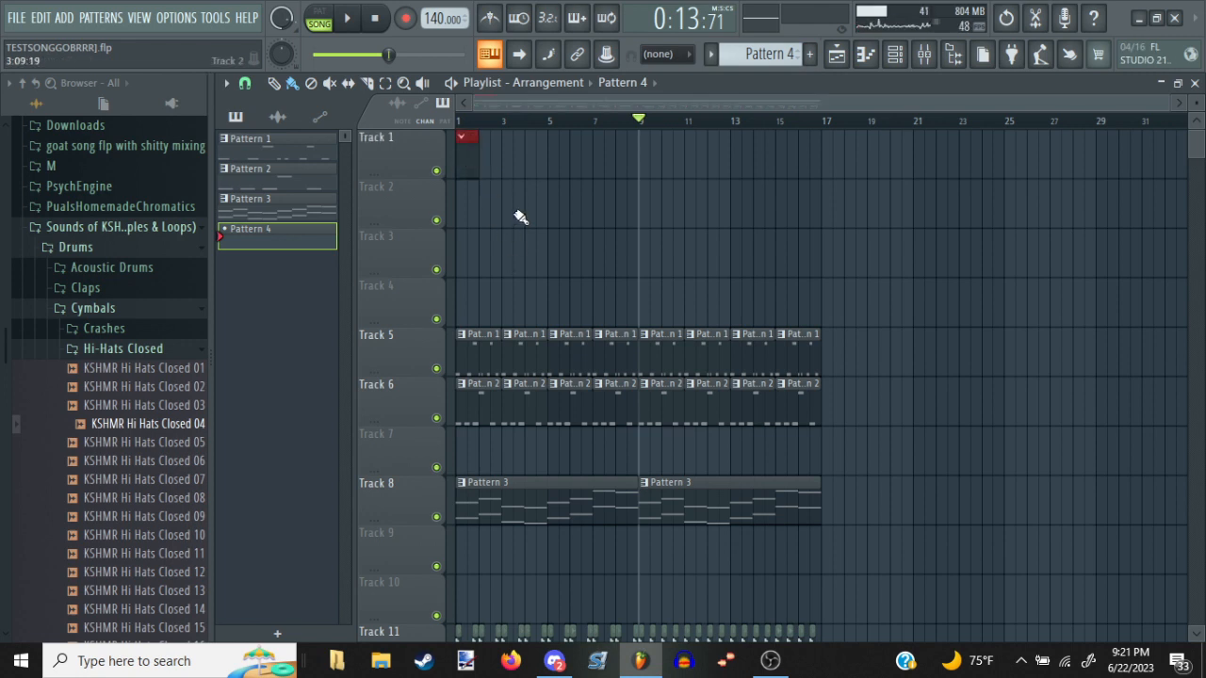
Look over the slice markers in the MCMPlanktonFixed piano roll, and return to the playlist
left_click(863, 58)
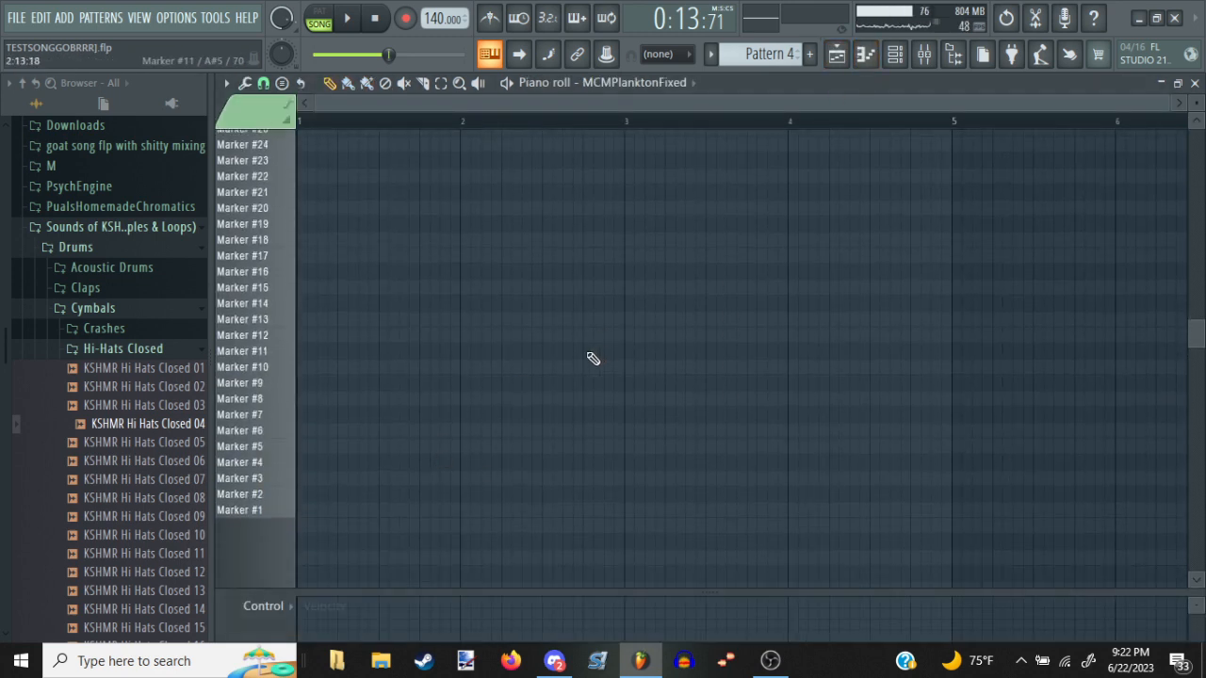
left_click_drag(576, 355, 596, 369)
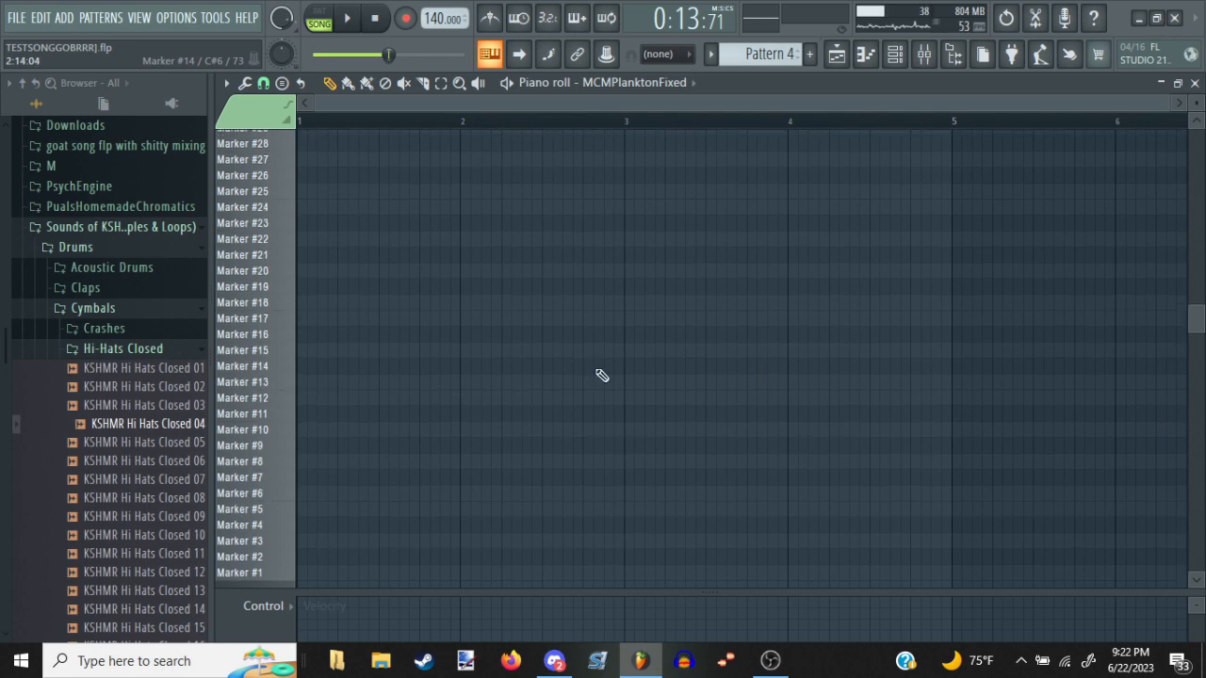
scroll(685, 204, "down", 1)
key("F5")
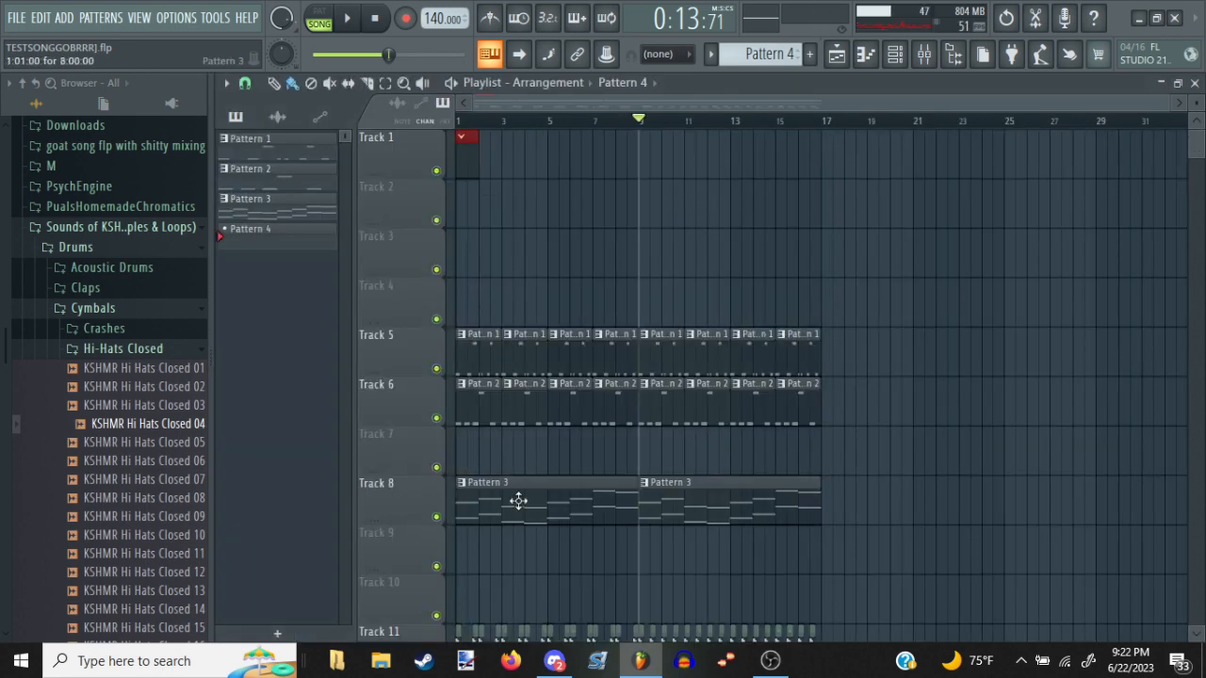
View the Serum notes of Pattern 1 in the piano roll, and switch to Discord
left_click(520, 419)
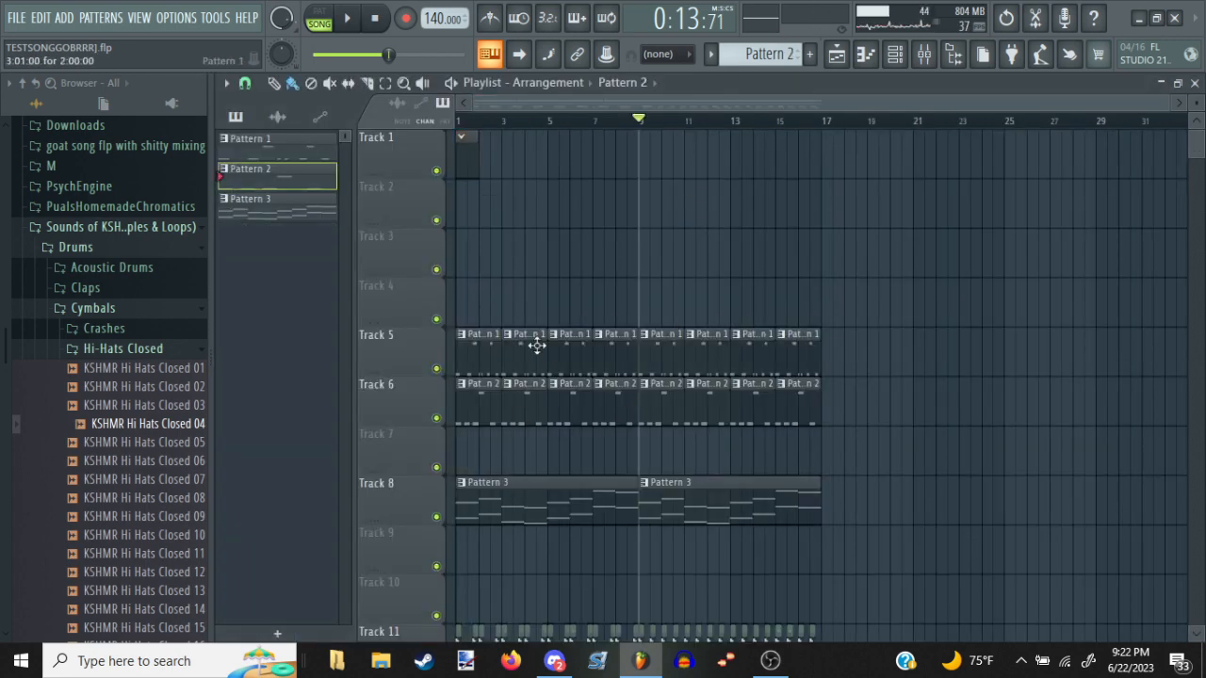
double_click(531, 345)
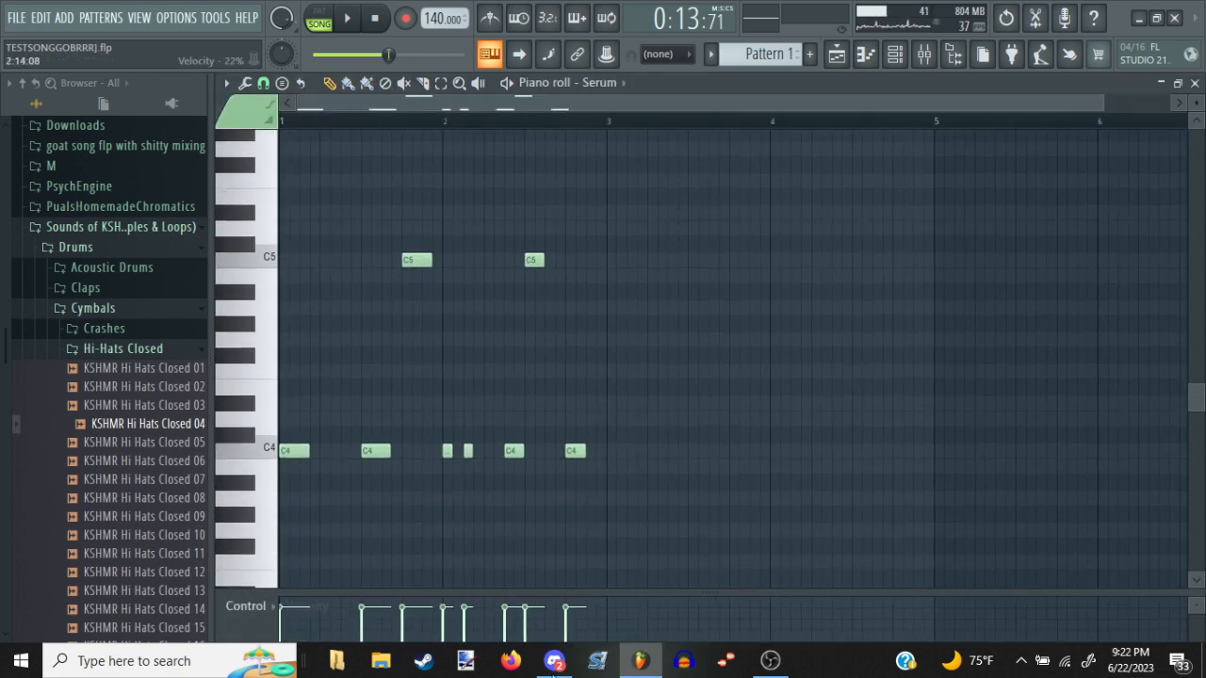
left_click(554, 661)
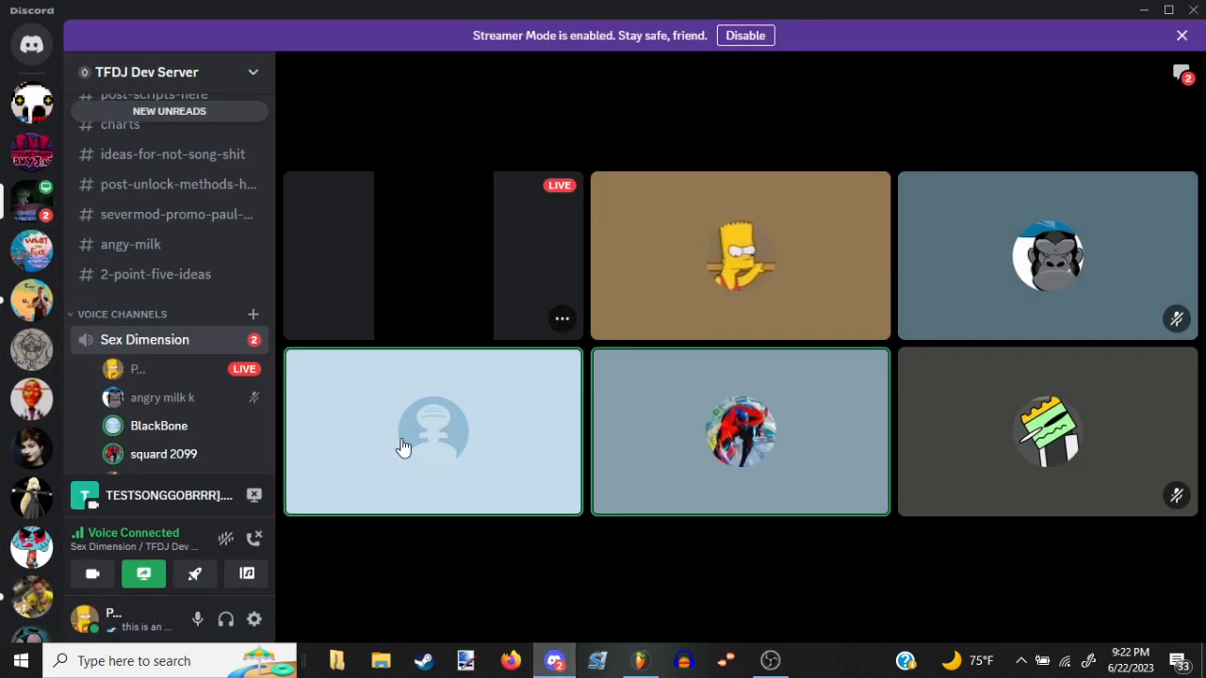
Restart the voice channel's screen share of the FL Studio window at 720p and 30 fps, and return to FL Studio
left_click(253, 499)
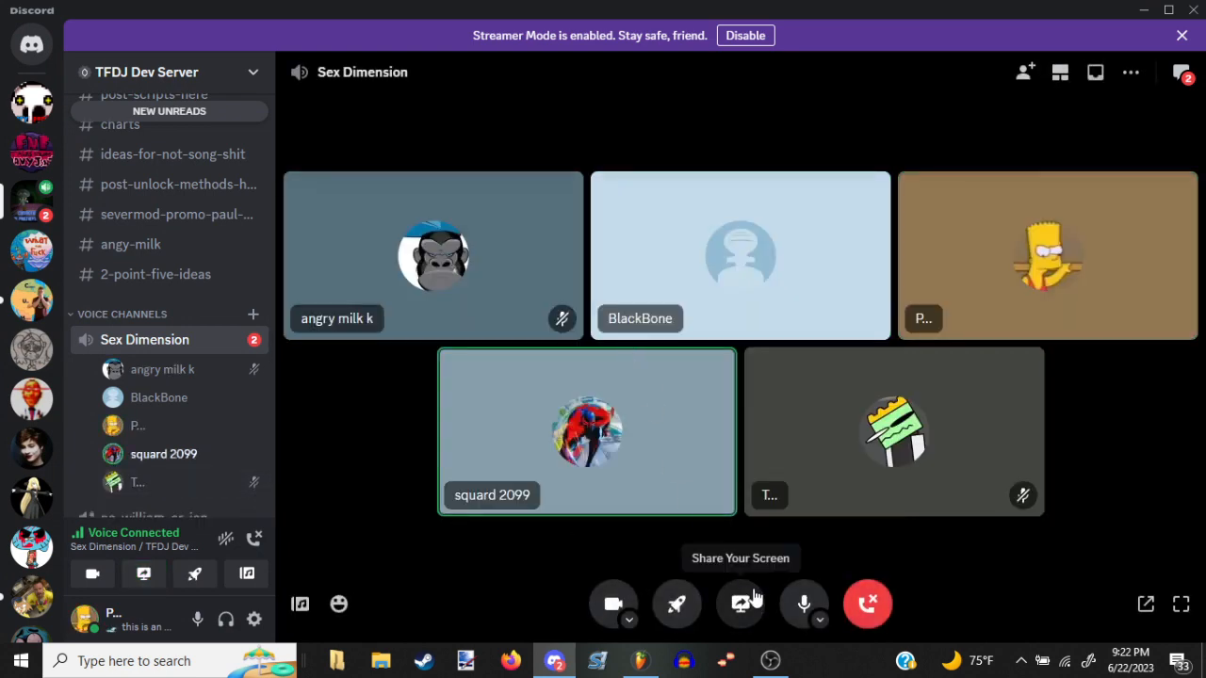
left_click(743, 603)
left_click(741, 321)
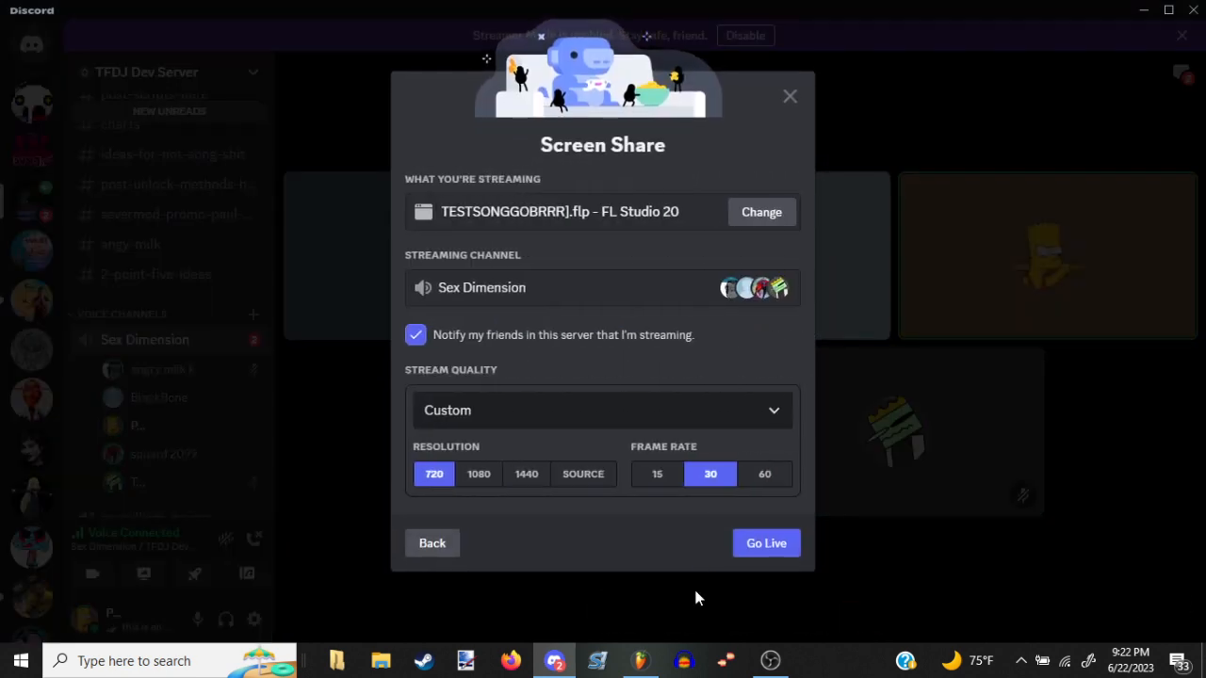
left_click(766, 544)
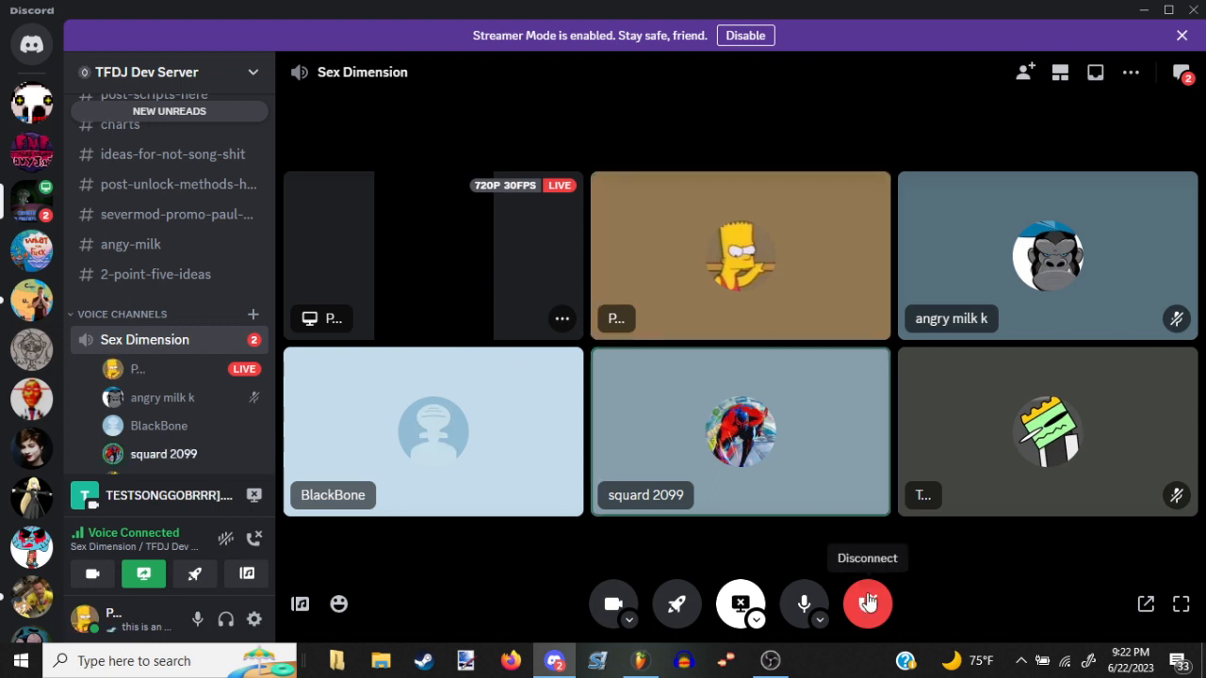
left_click(665, 601)
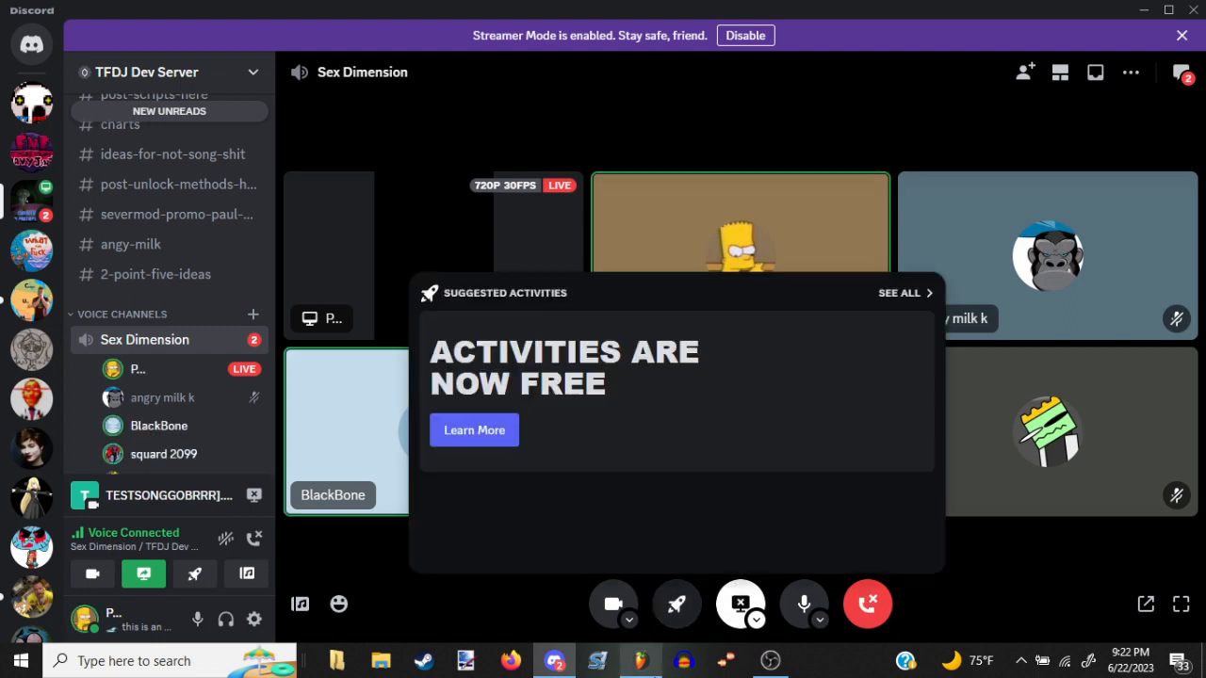
left_click(641, 661)
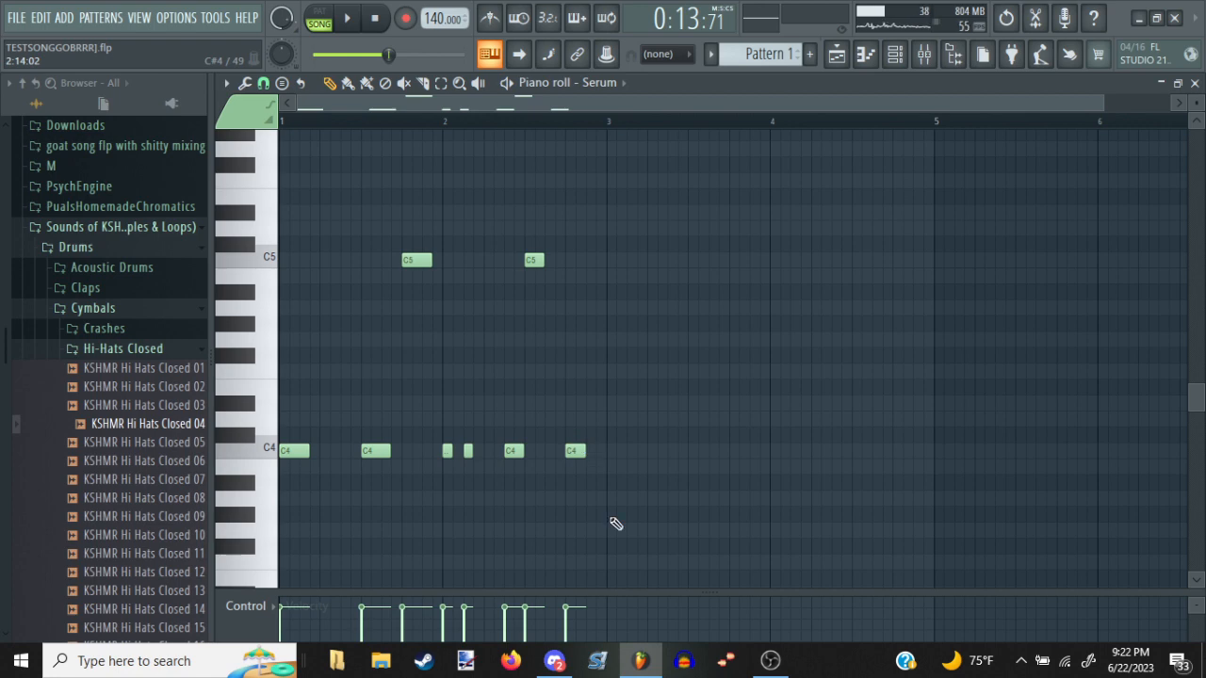
left_click(774, 668)
left_click(773, 668)
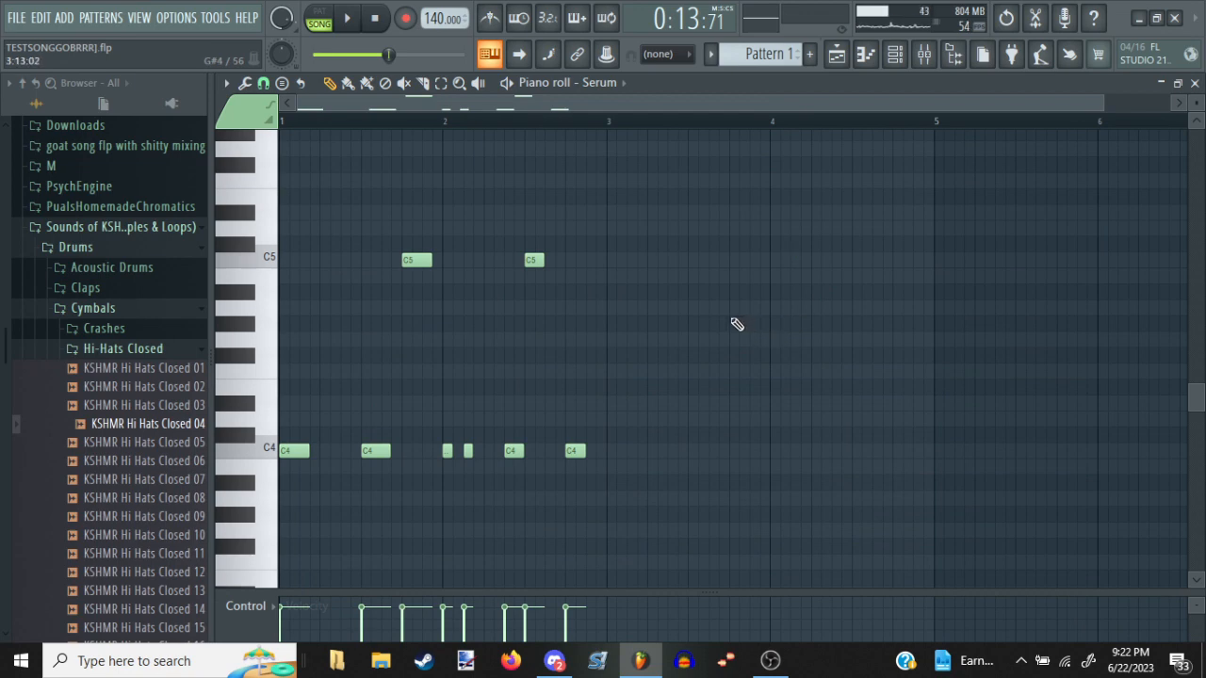
Bring up the playlist and switch to the empty Pattern 4
key("t")
key("e")
key("q")
key("F5")
key("F4")
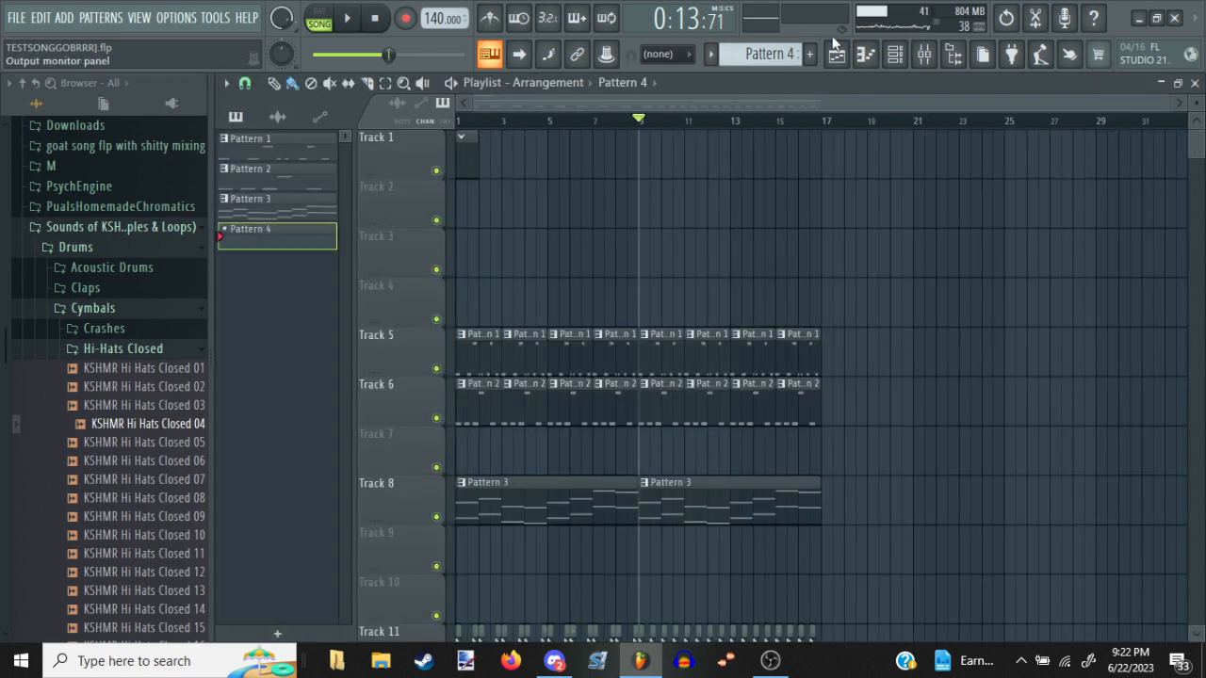
Paste the Serum notes of Pattern 1 into the MCMPlanktonFixed piano roll of Pattern 4 and audition them in pattern mode
left_click(865, 54)
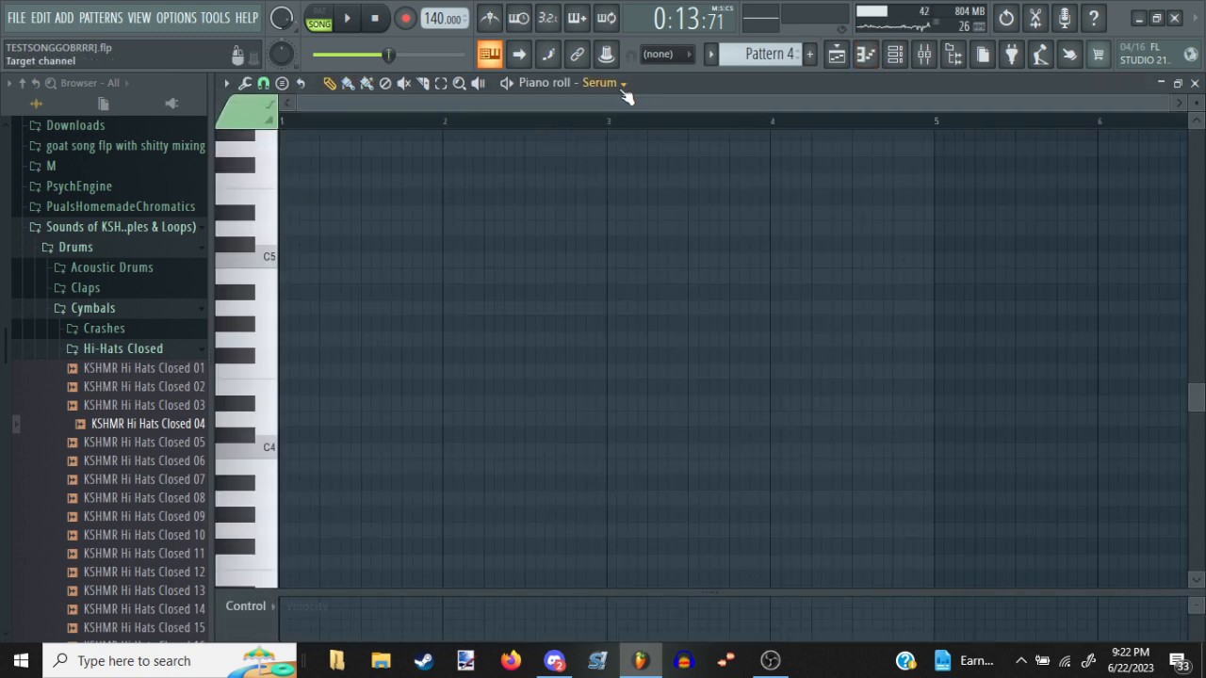
left_click(623, 89)
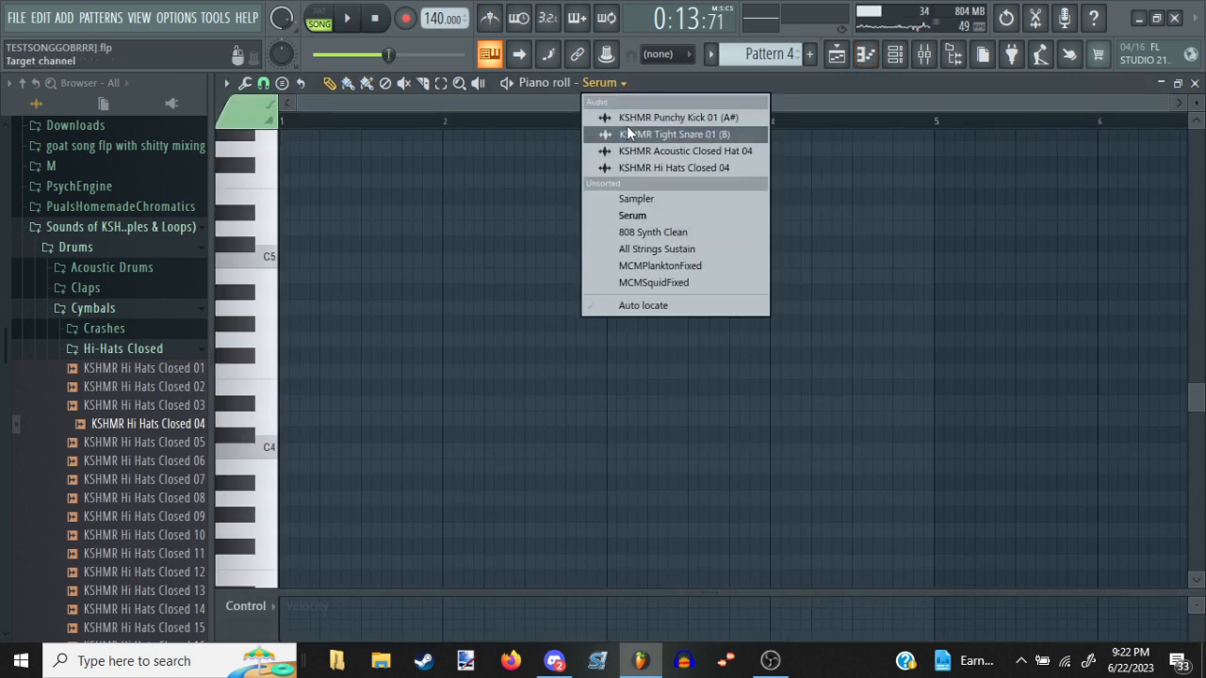
left_click(635, 264)
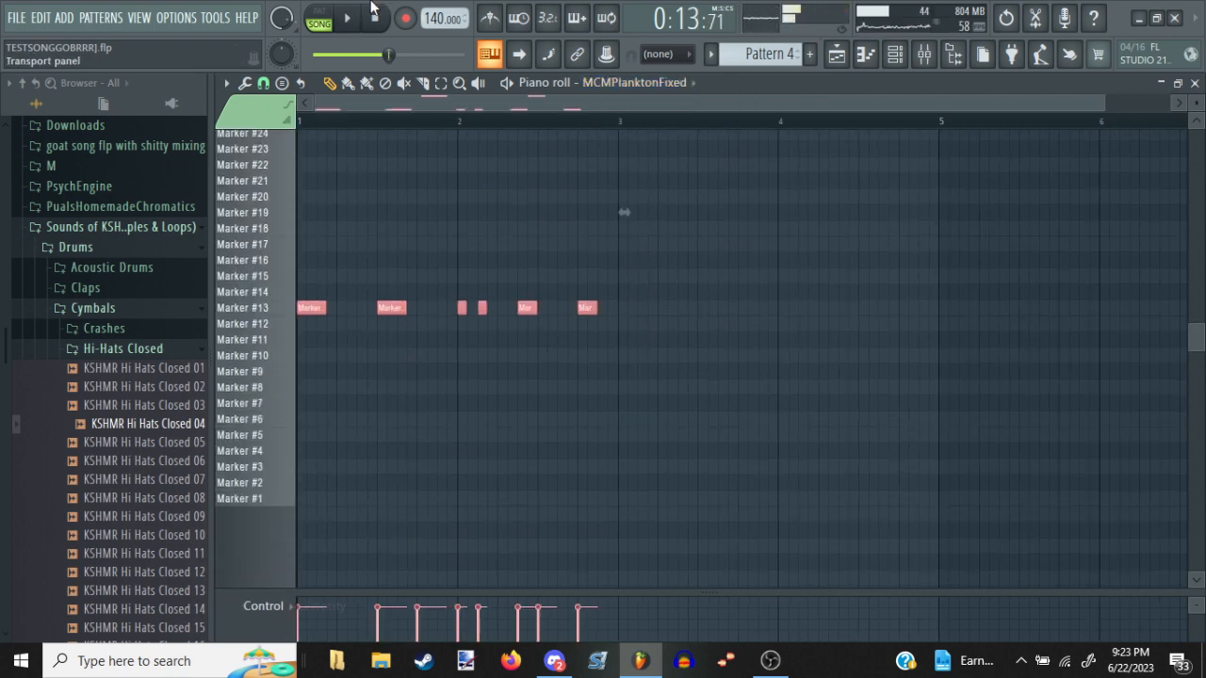
key("l")
key("space")
scroll(480, 277, "up", 3)
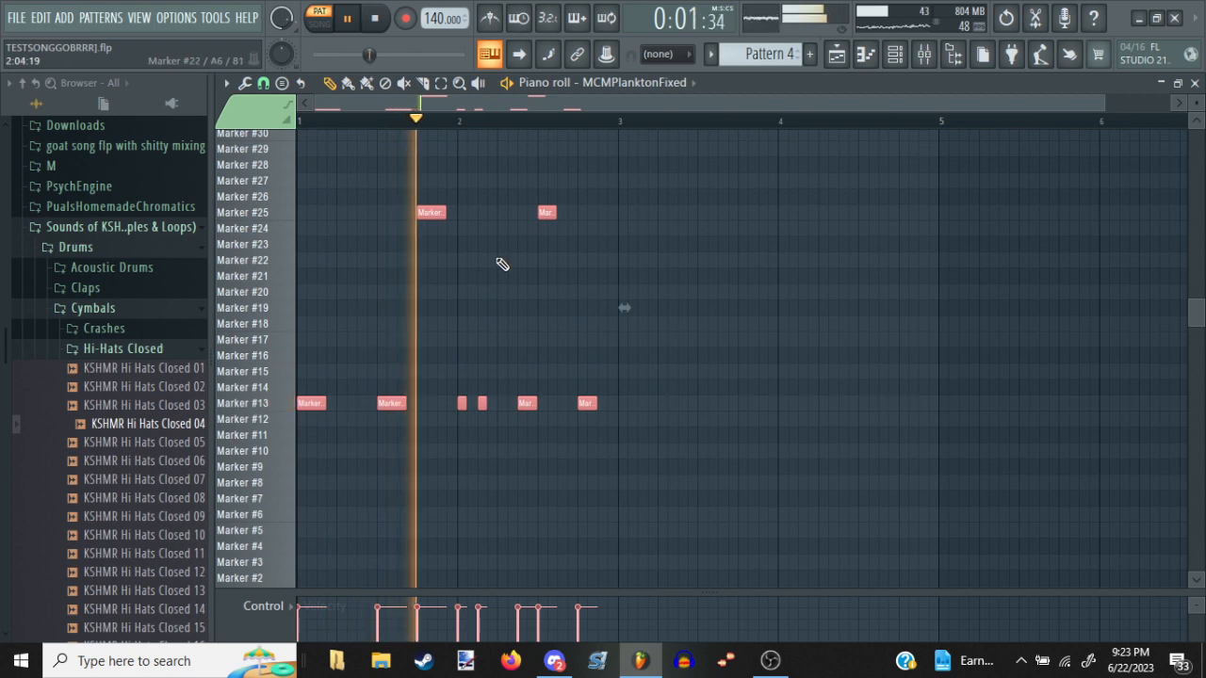
key("space")
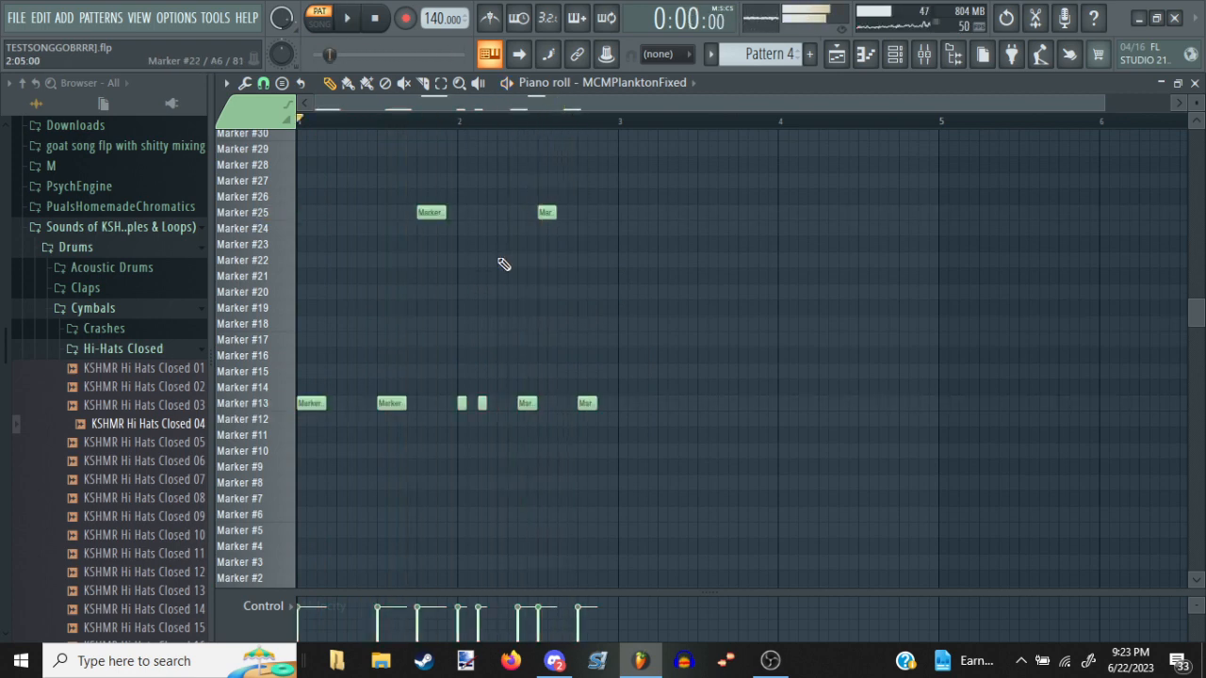
Add two one-step Marker #13 notes between the first two long Marker #13 notes in bar 1
scroll(490, 136, "up", 2)
scroll(484, 132, "up", 4)
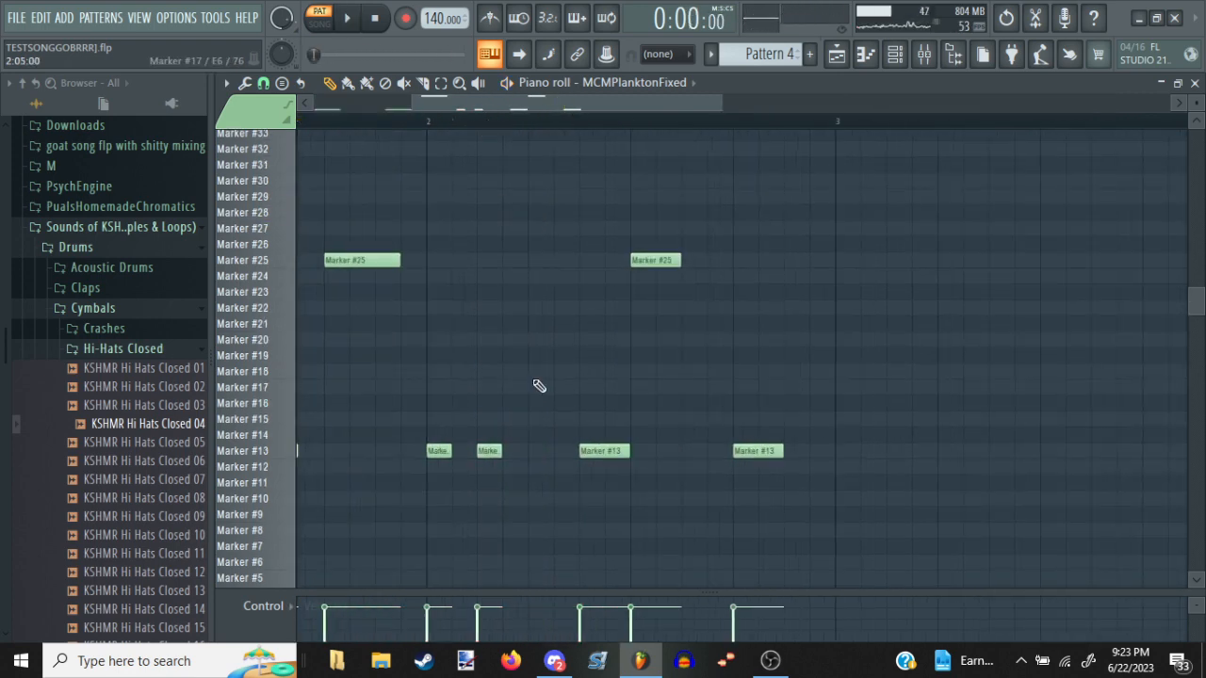
left_click_drag(538, 386, 762, 301)
left_click(487, 363)
right_click(480, 355)
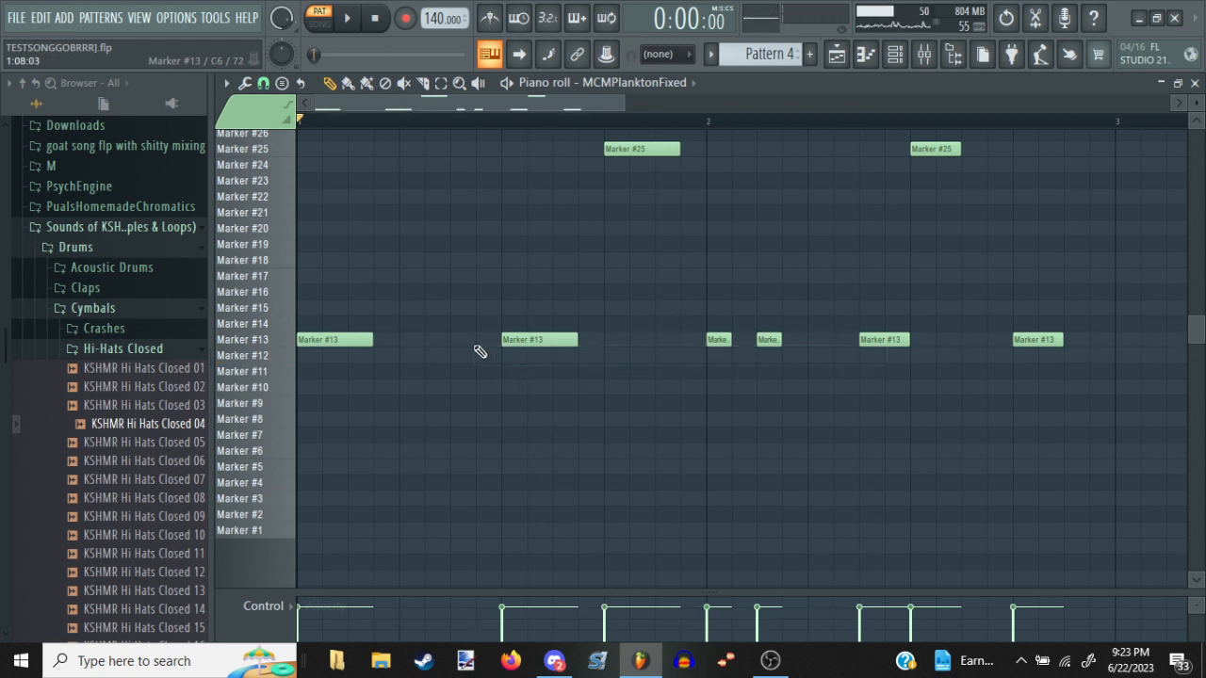
left_click(417, 337)
left_click_drag(805, 339, 405, 327)
left_click(456, 340)
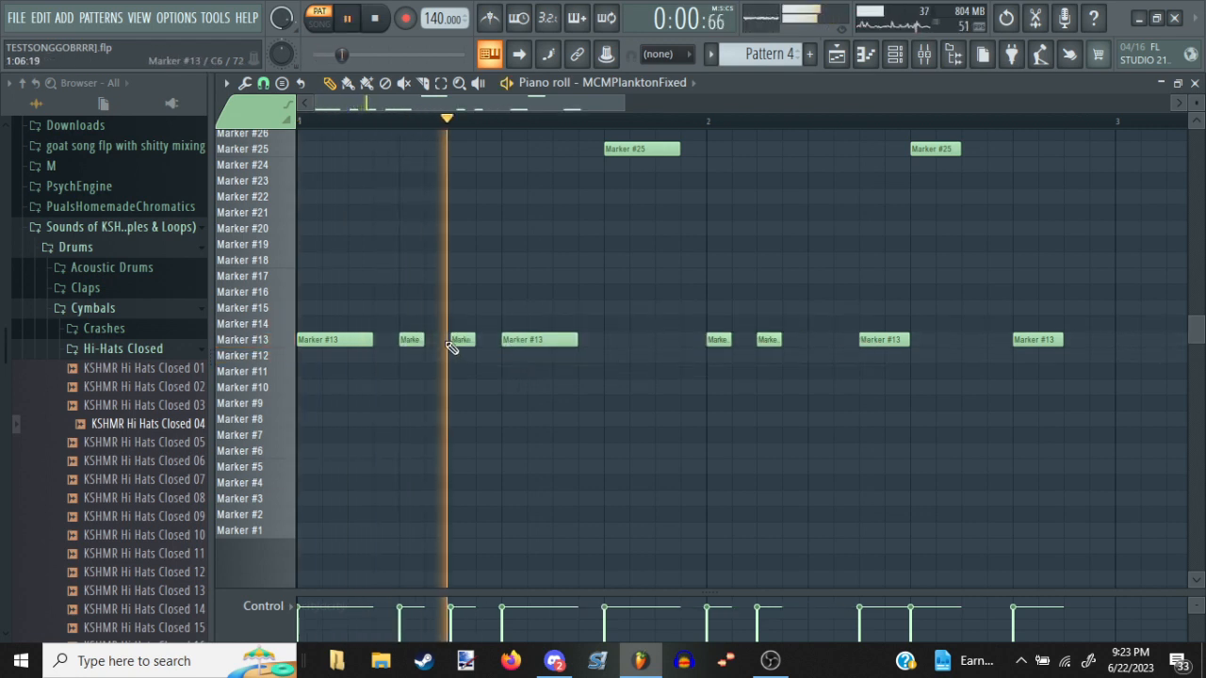
Add a Marker #12 note at 1:09, shorten the Marker #13 note above it to one step and make it a slide note
left_click(531, 356)
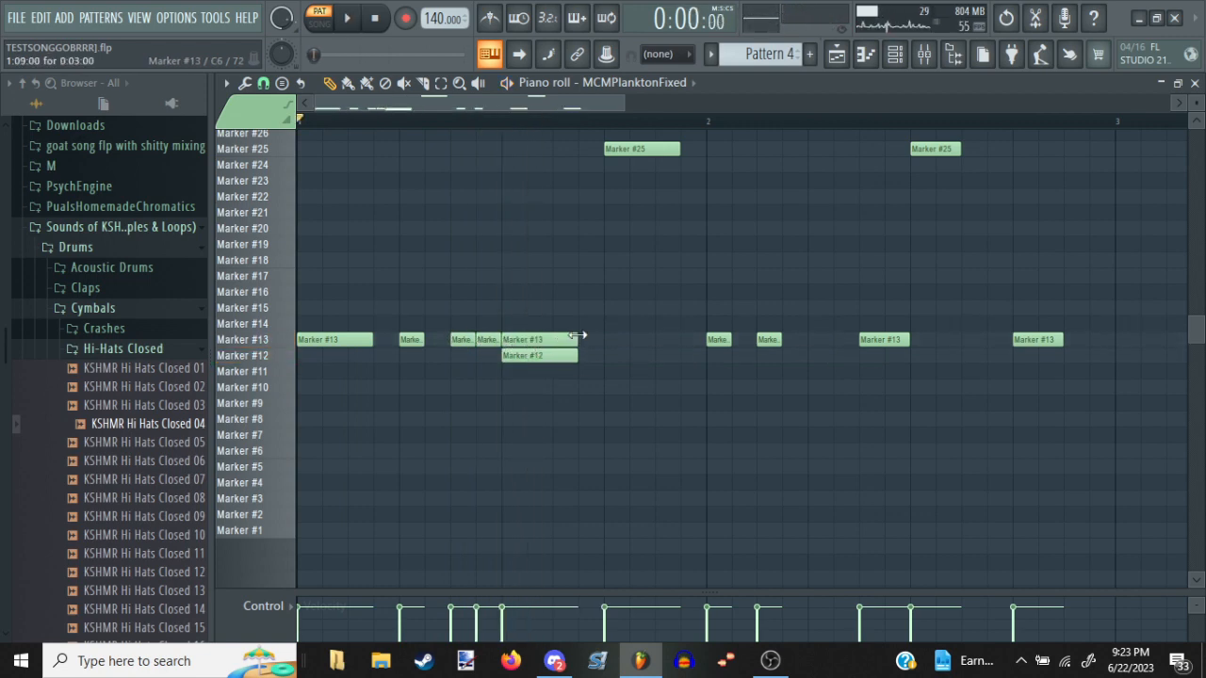
left_click(513, 336)
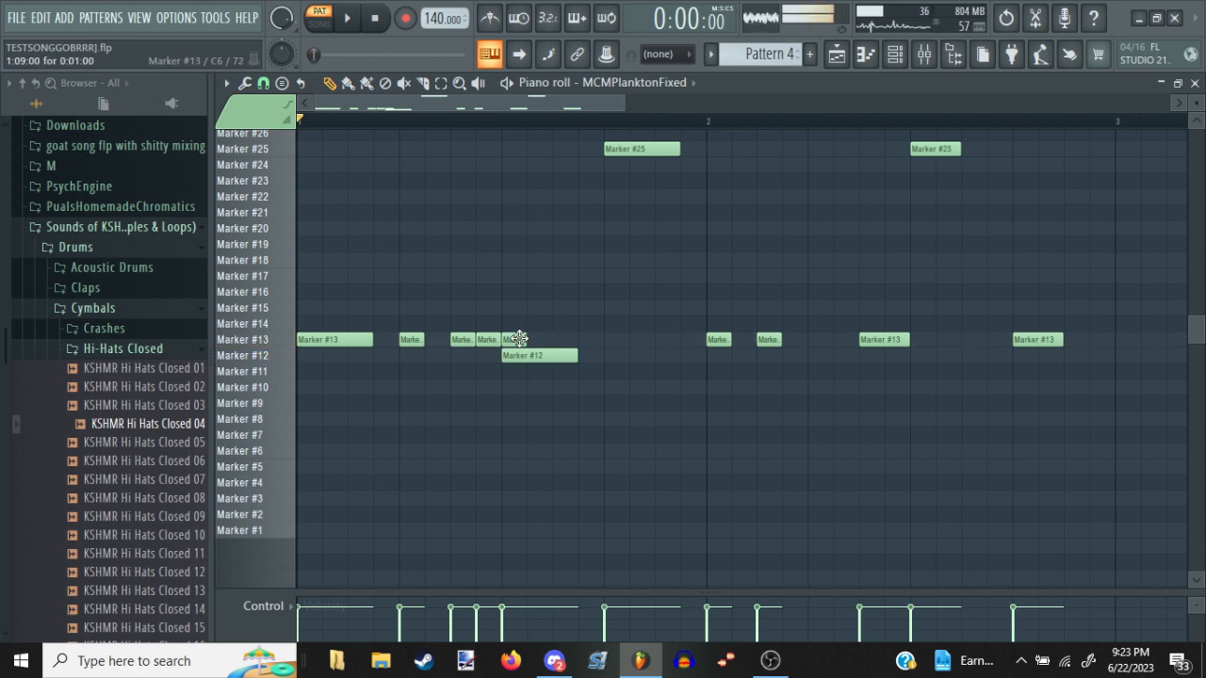
double_click(519, 339)
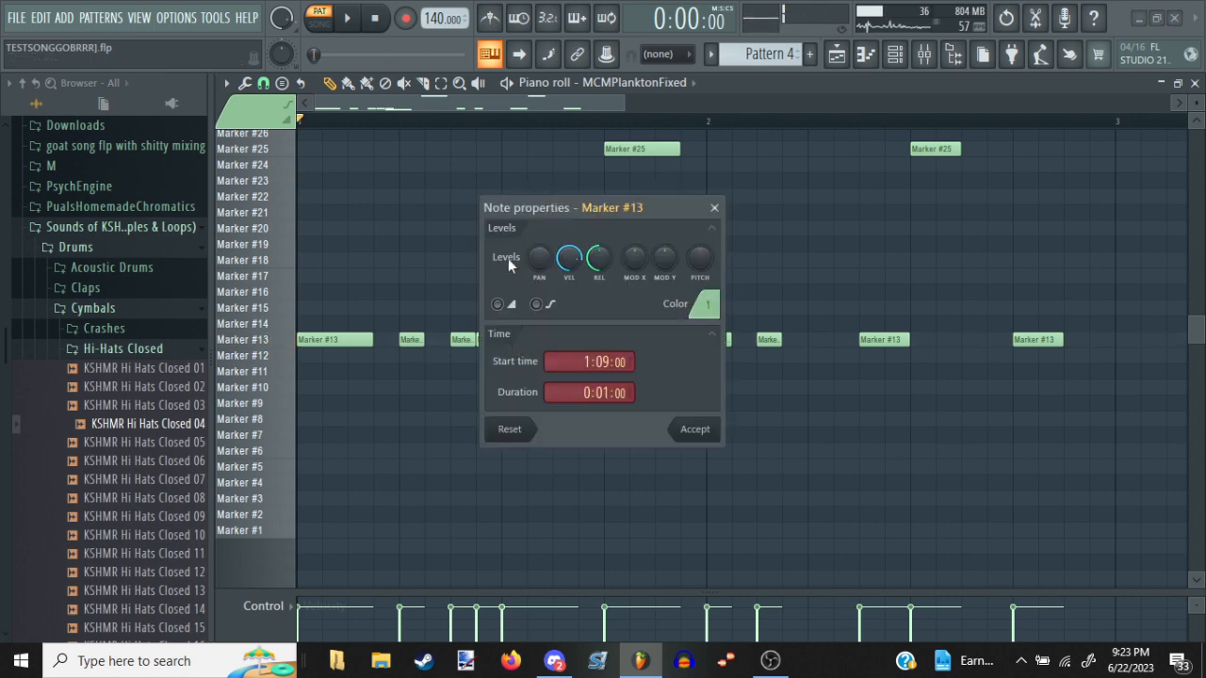
left_click(701, 425)
key("space")
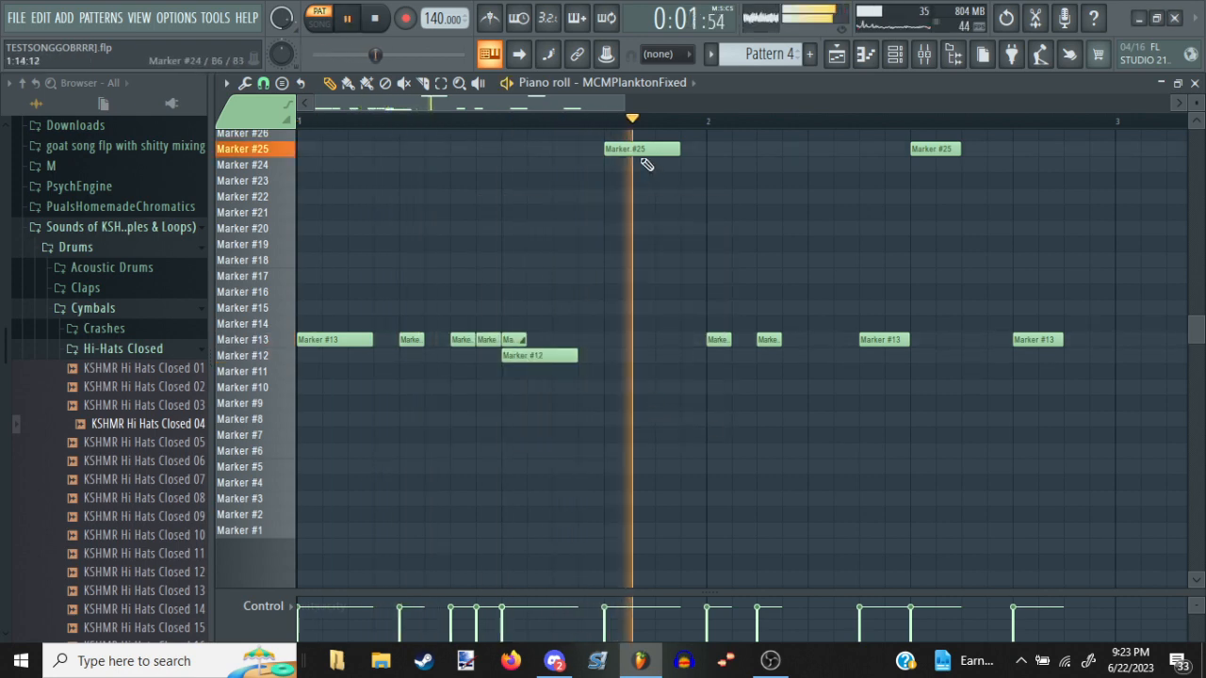
key("space")
Lengthen the Marker #12 note to four steps, add a one-step Marker #22 slide note above its end, and audition the pattern
left_click_drag(585, 212, 562, 166)
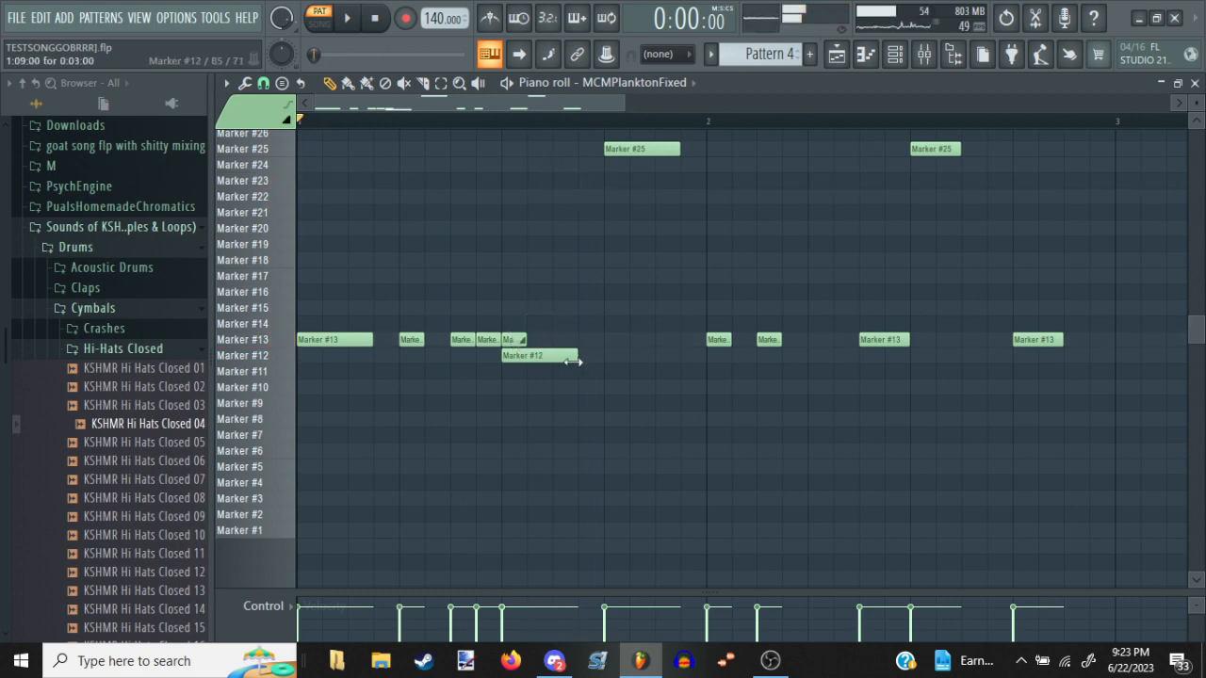
left_click_drag(596, 234, 586, 197)
key("space")
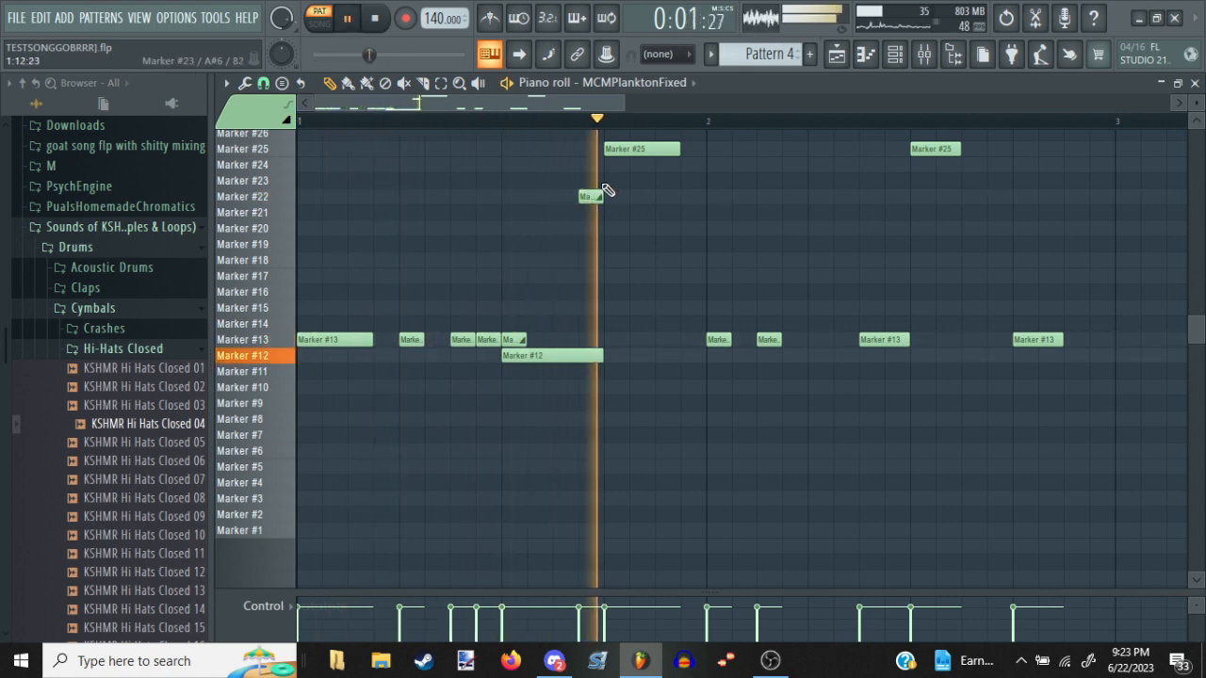
key("space")
Lengthen the first Marker #25 note to four steps and place one-step slide notes on Marker #22 and Marker #20 under its end
left_click(657, 210)
left_click_drag(653, 205, 655, 196)
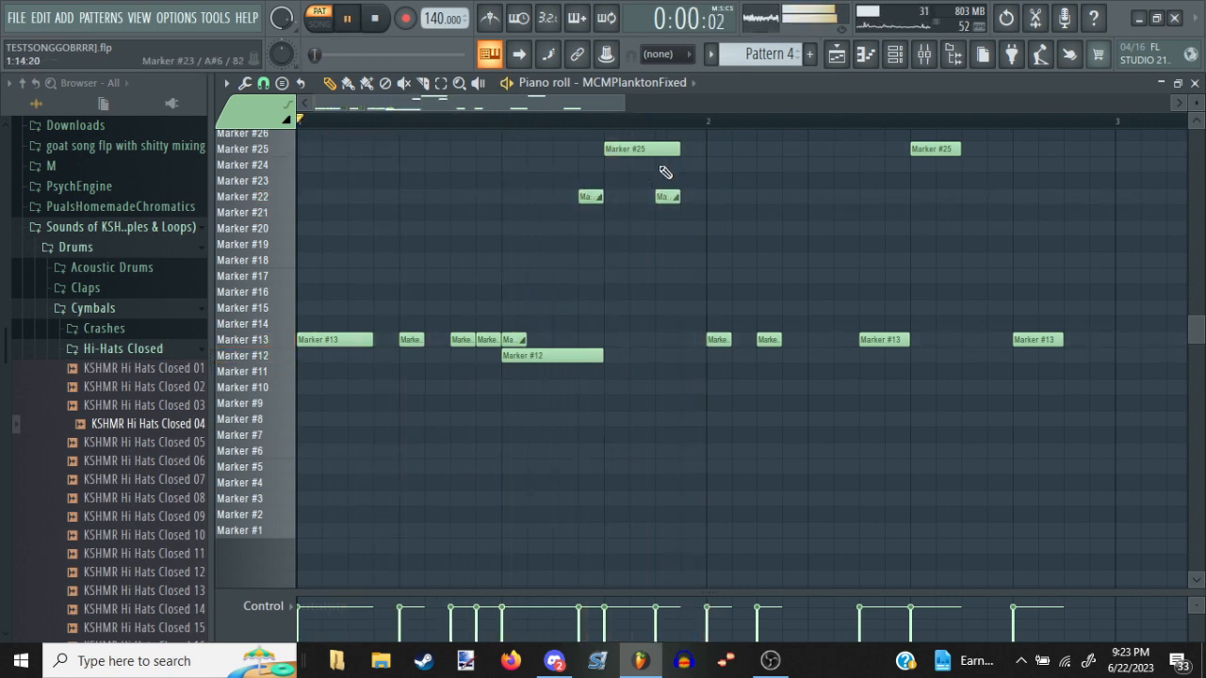
key("space")
key("space")
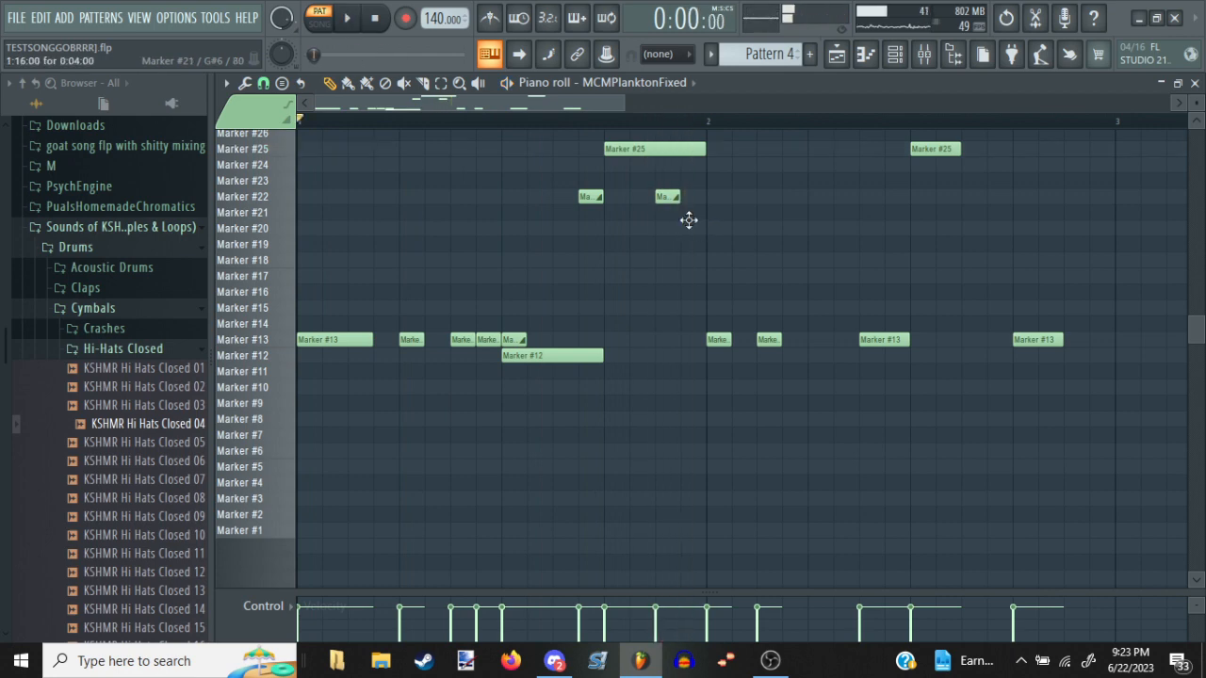
left_click(693, 229)
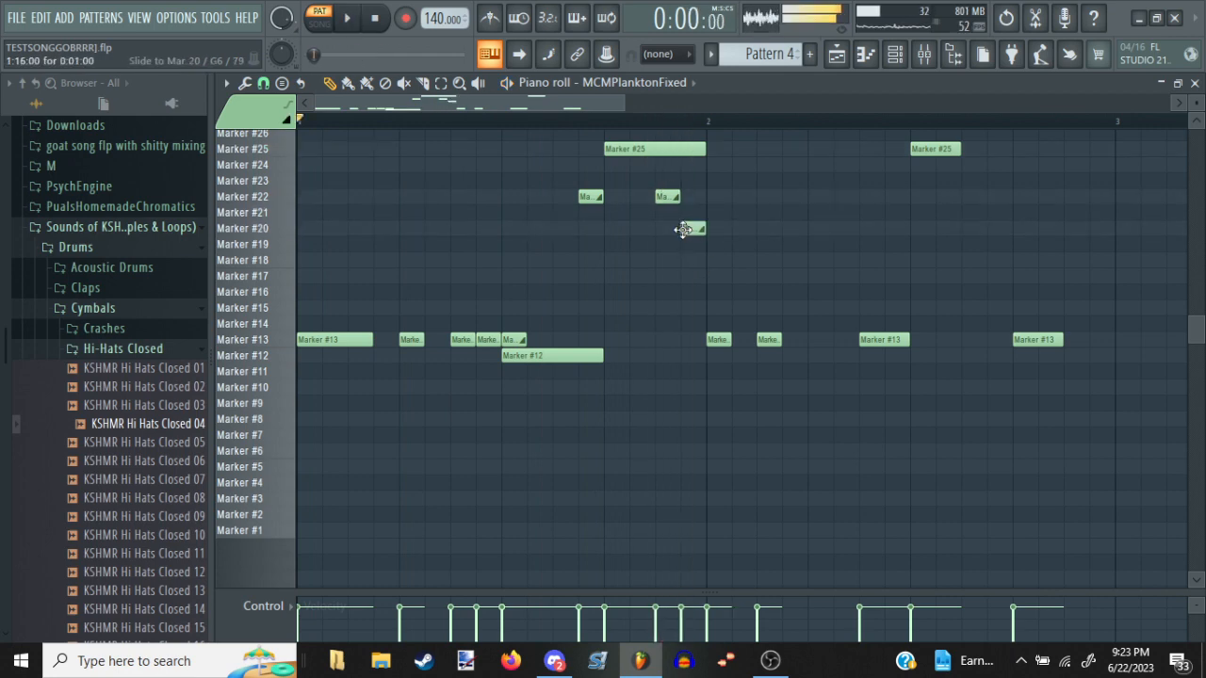
key("space")
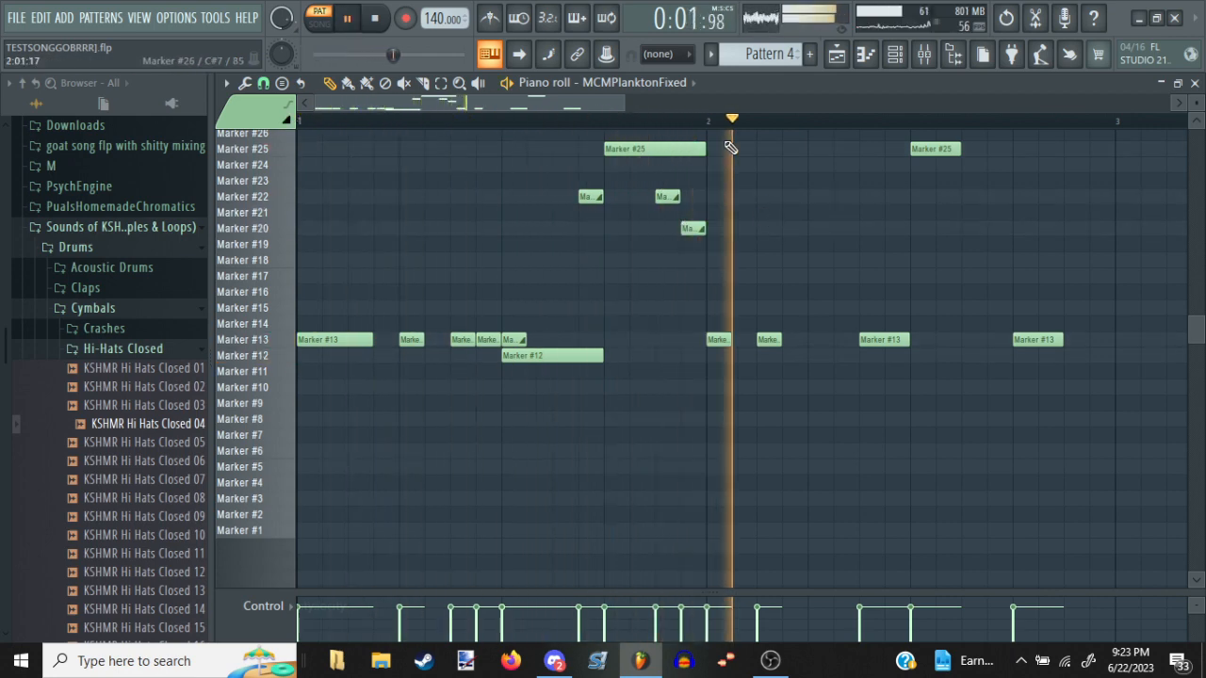
key("space")
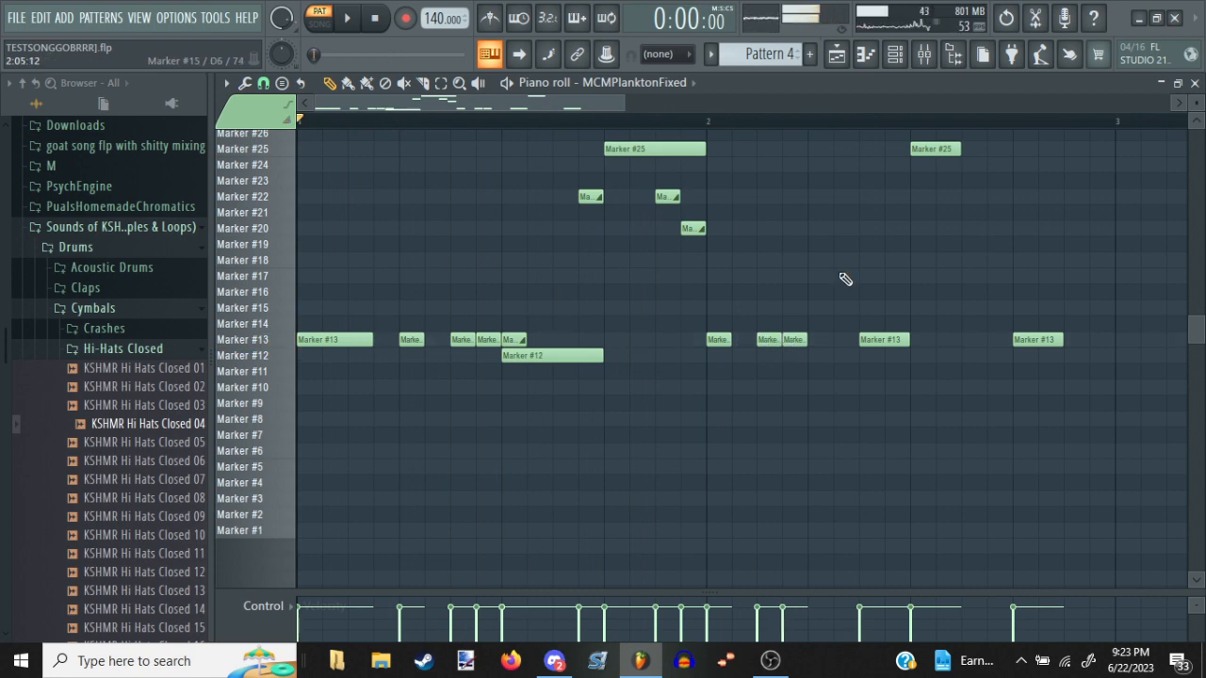
Add consecutive one-step notes on Marker #13, #25 and #24 from 2:04 to 2:06, and audition the pattern
left_click(814, 166)
left_click(837, 166)
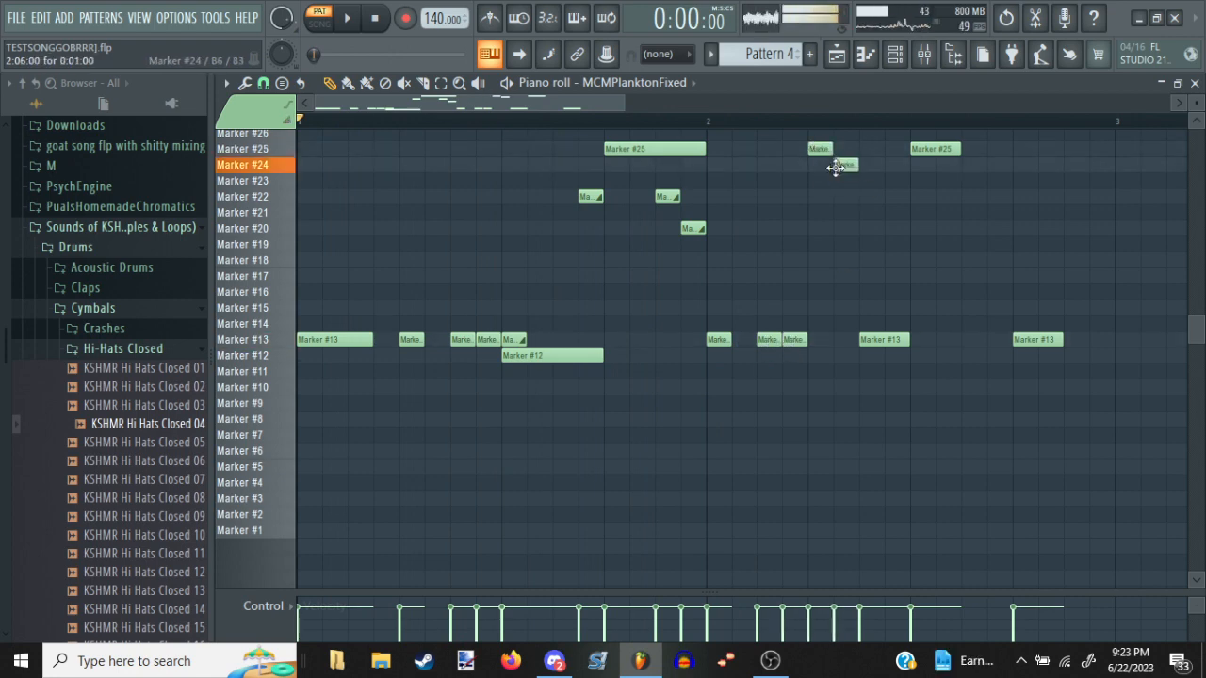
key("space")
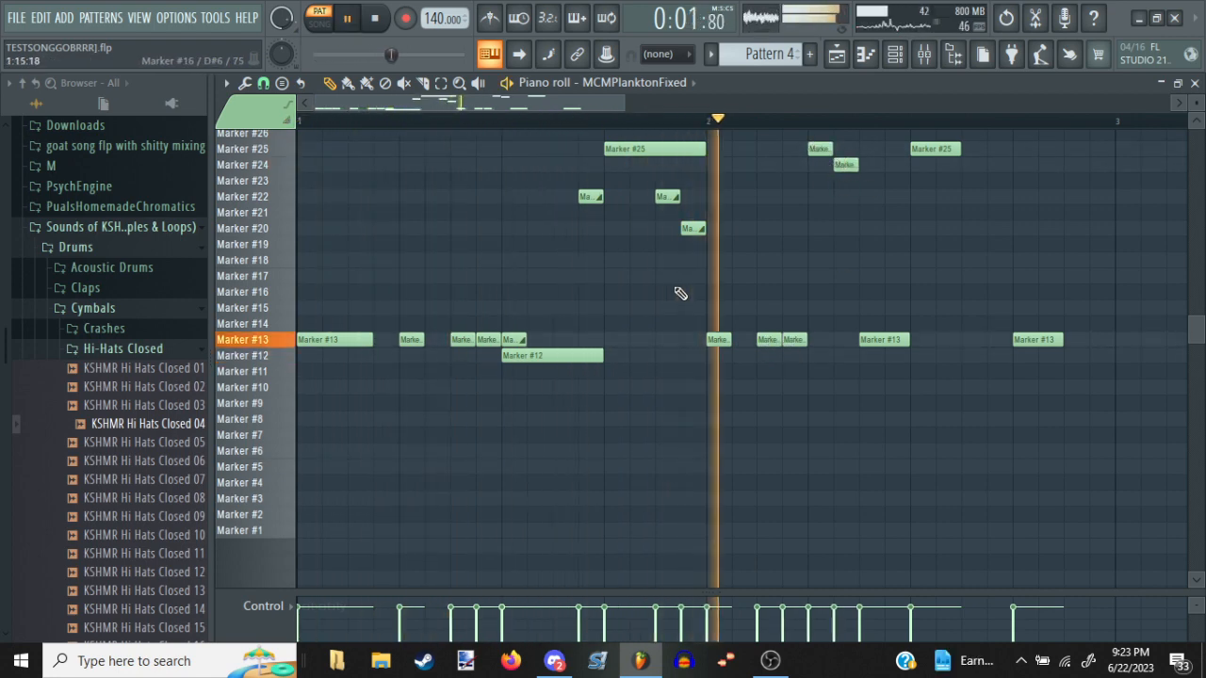
key("space")
Add one-step notes on Marker #24 at 2:11 and Marker #17 at 2:12 while auditioning the pattern
left_click(963, 166)
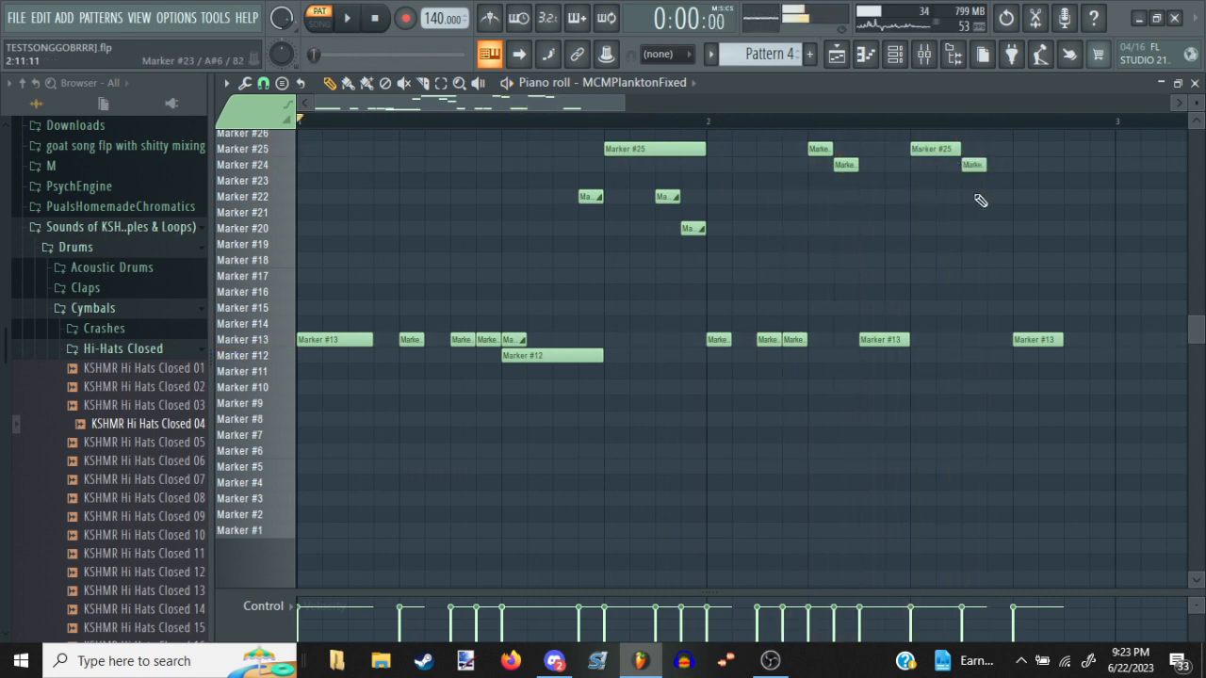
left_click(998, 261)
key("space")
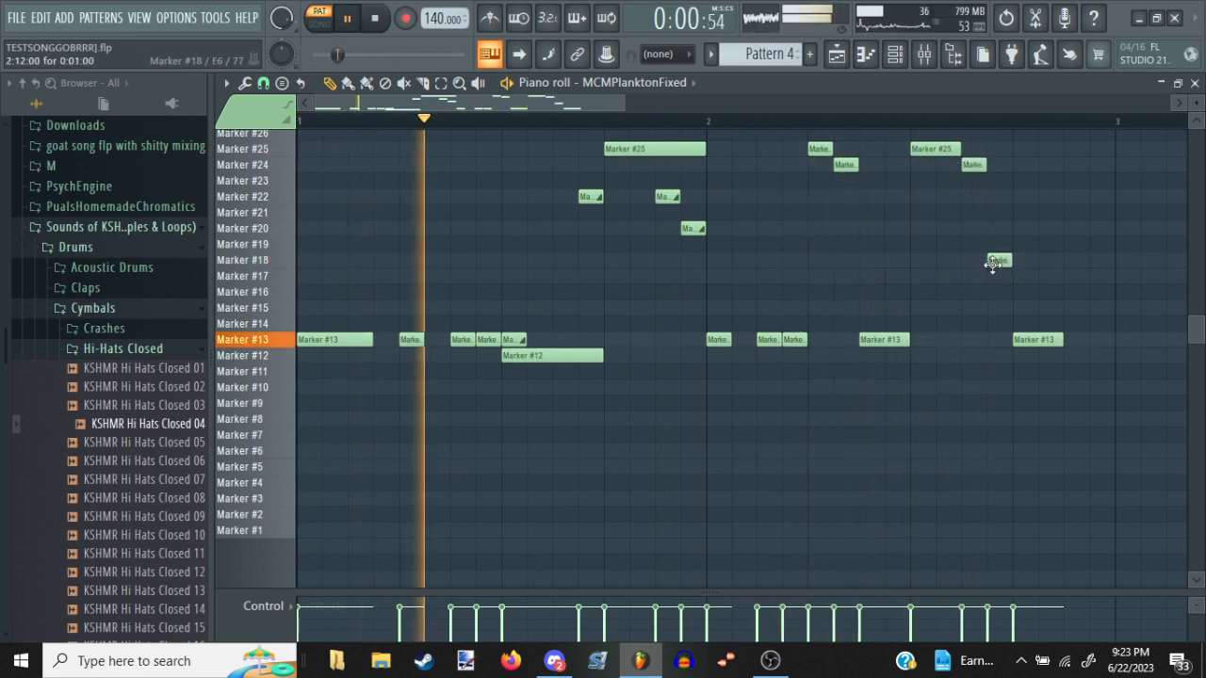
left_click_drag(996, 259, 998, 282)
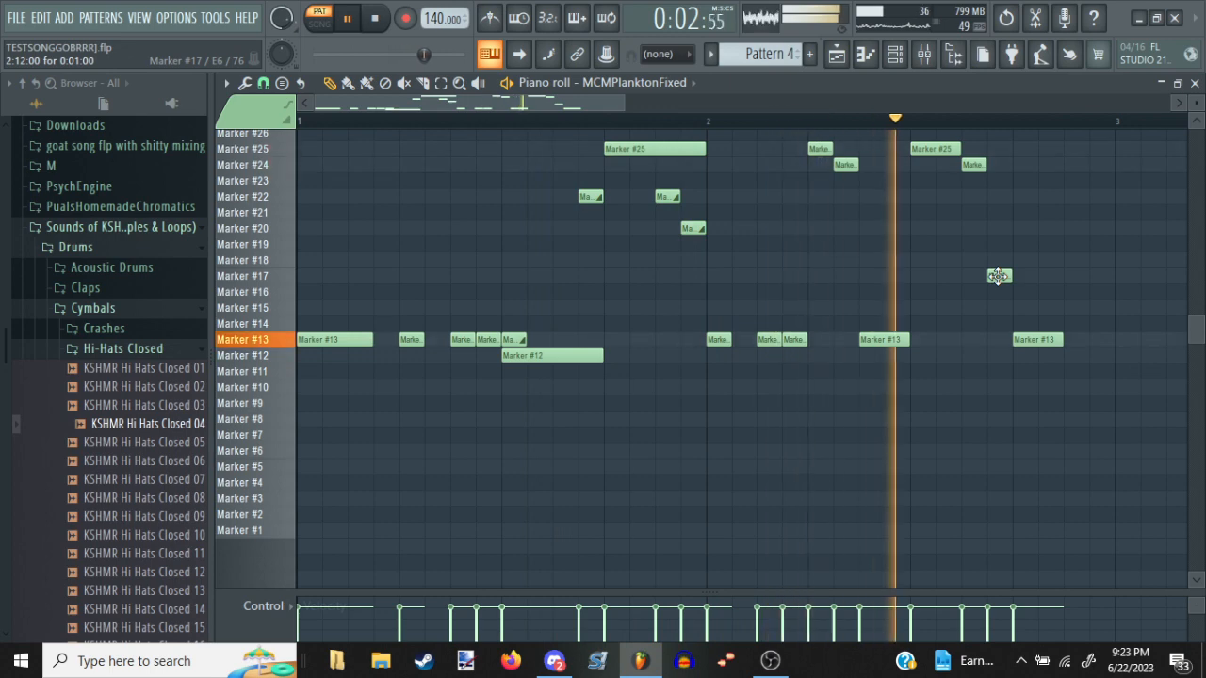
key("space")
Add a one-step Marker #13 note at 2:15, shorten the preceding Marker #13 note to one step, and move the Marker #17 note to Marker #16
left_click(1072, 338)
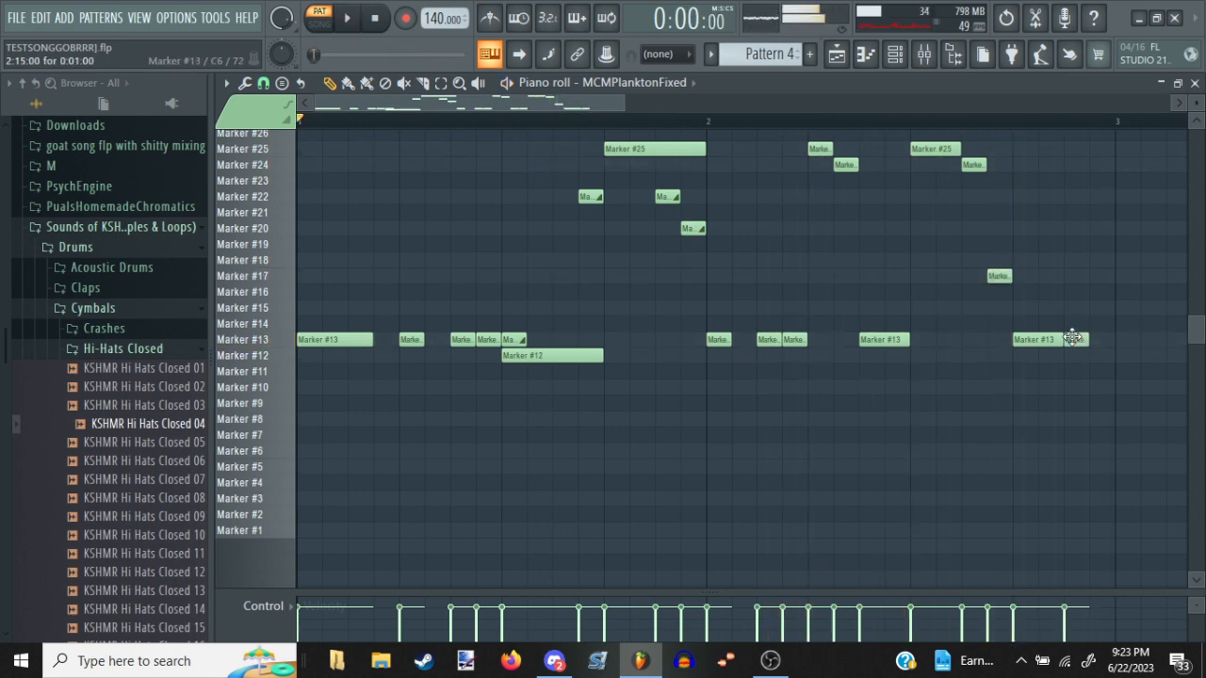
left_click(1053, 342)
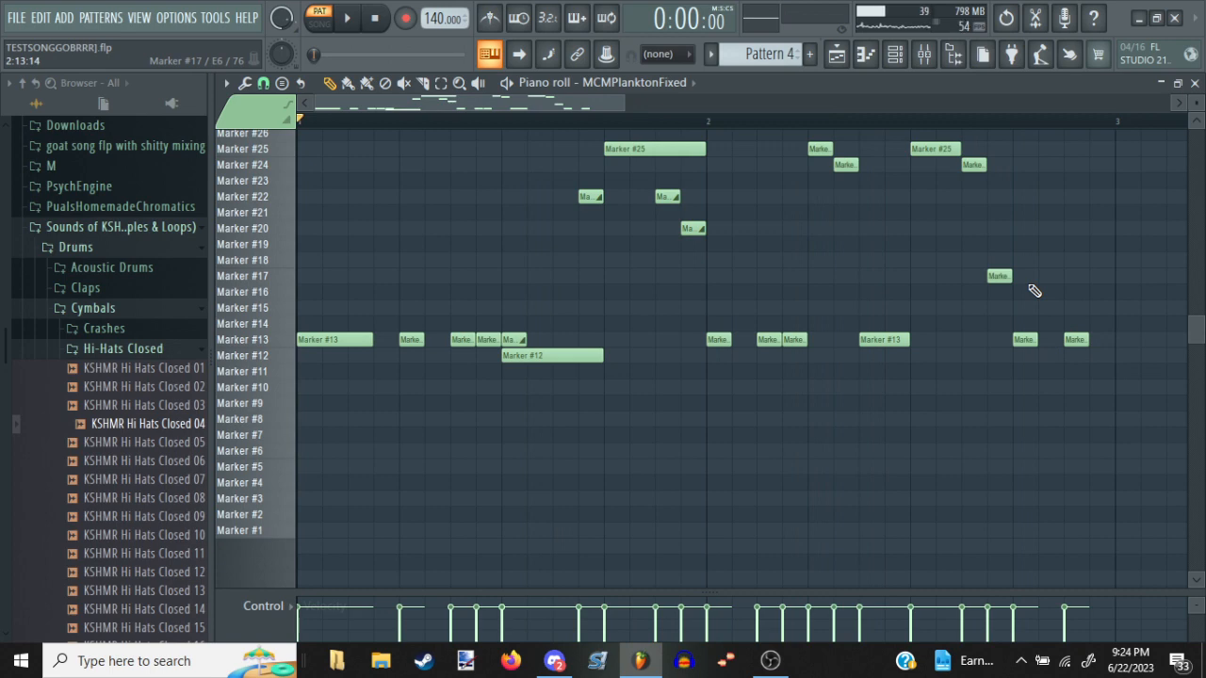
mouse_move(971, 289)
left_mouse_down()
mouse_move(925, 297)
mouse_move(945, 303)
left_mouse_up()
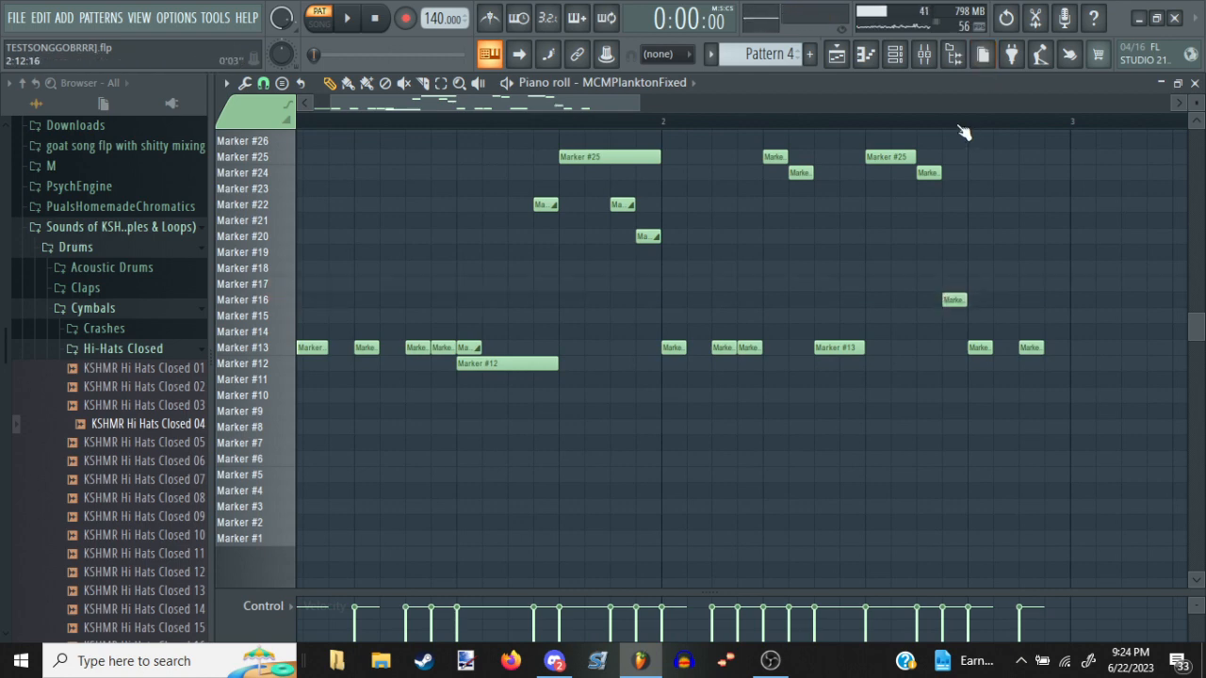
scroll(959, 126, "down", 2)
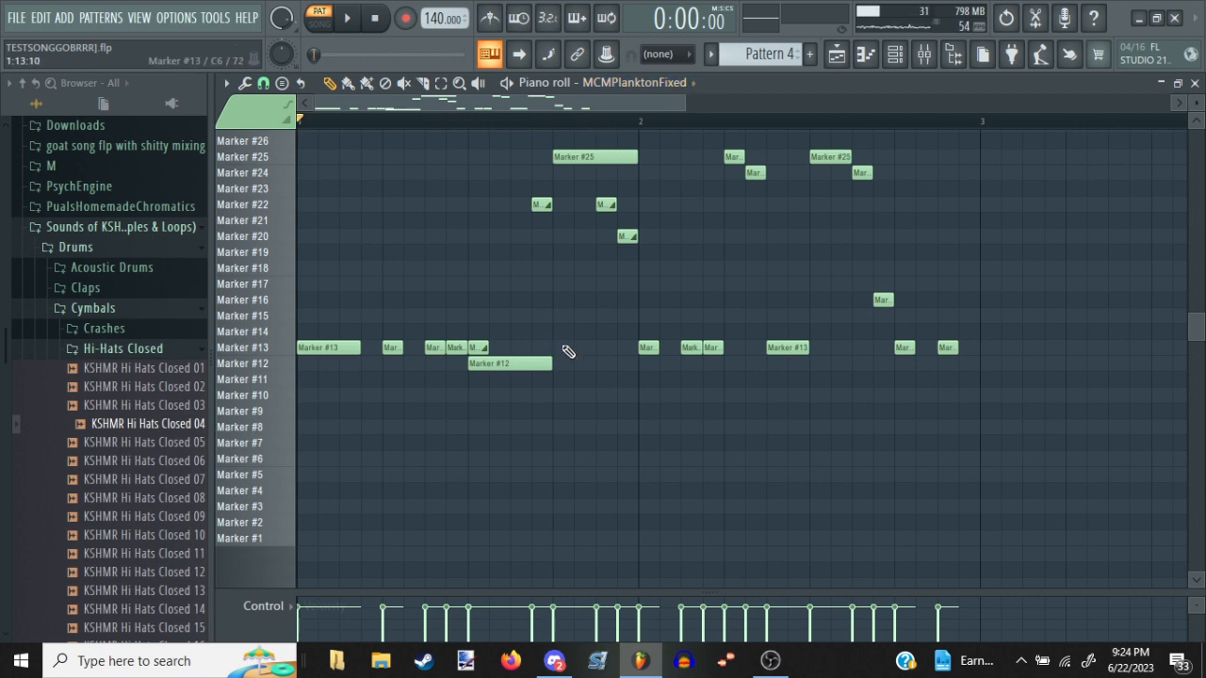
left_click_drag(999, 393, 600, 405)
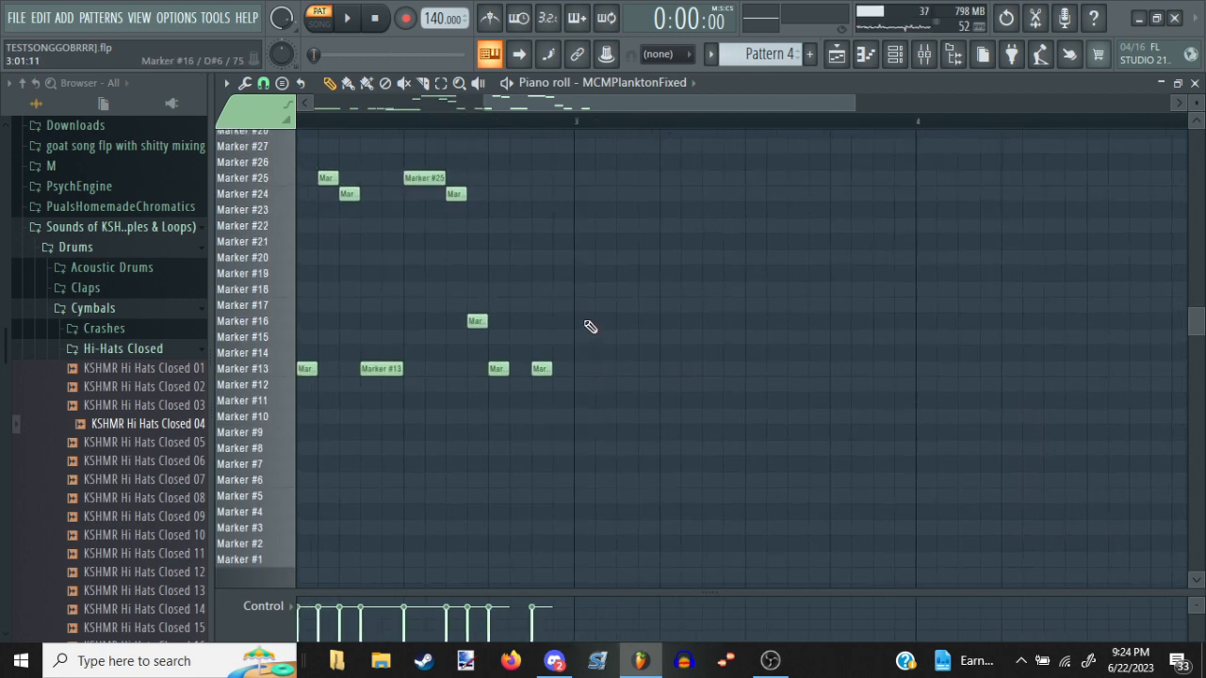
left_click(584, 320)
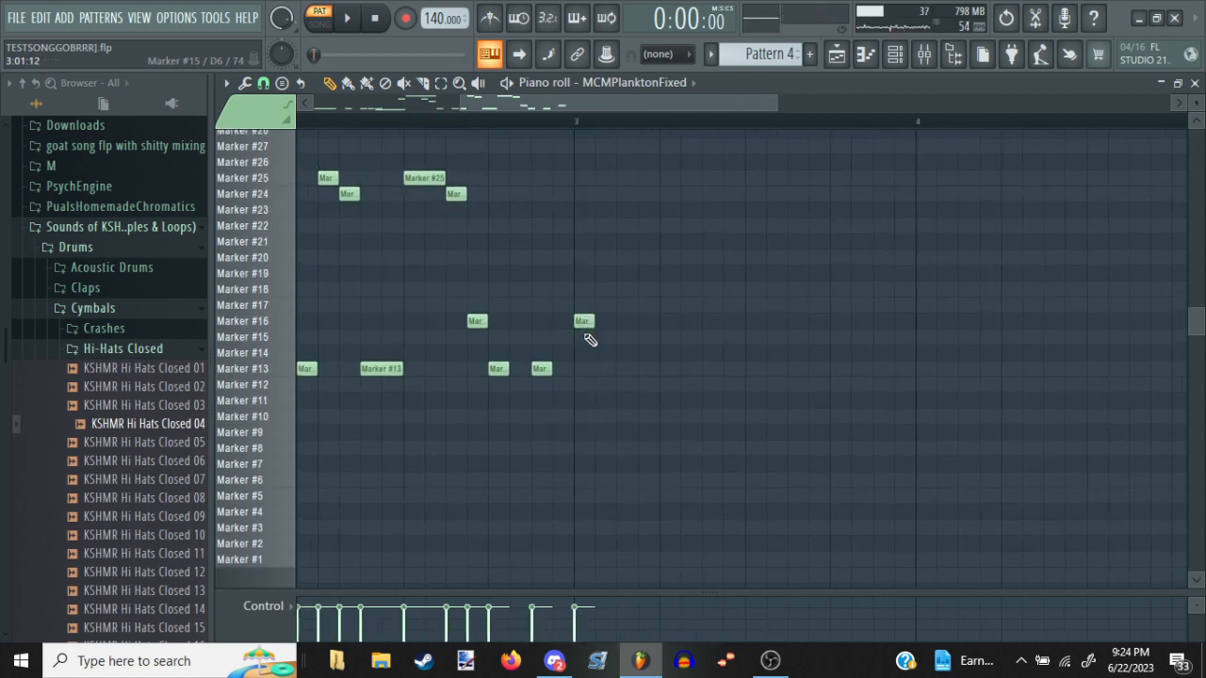
right_click(583, 322)
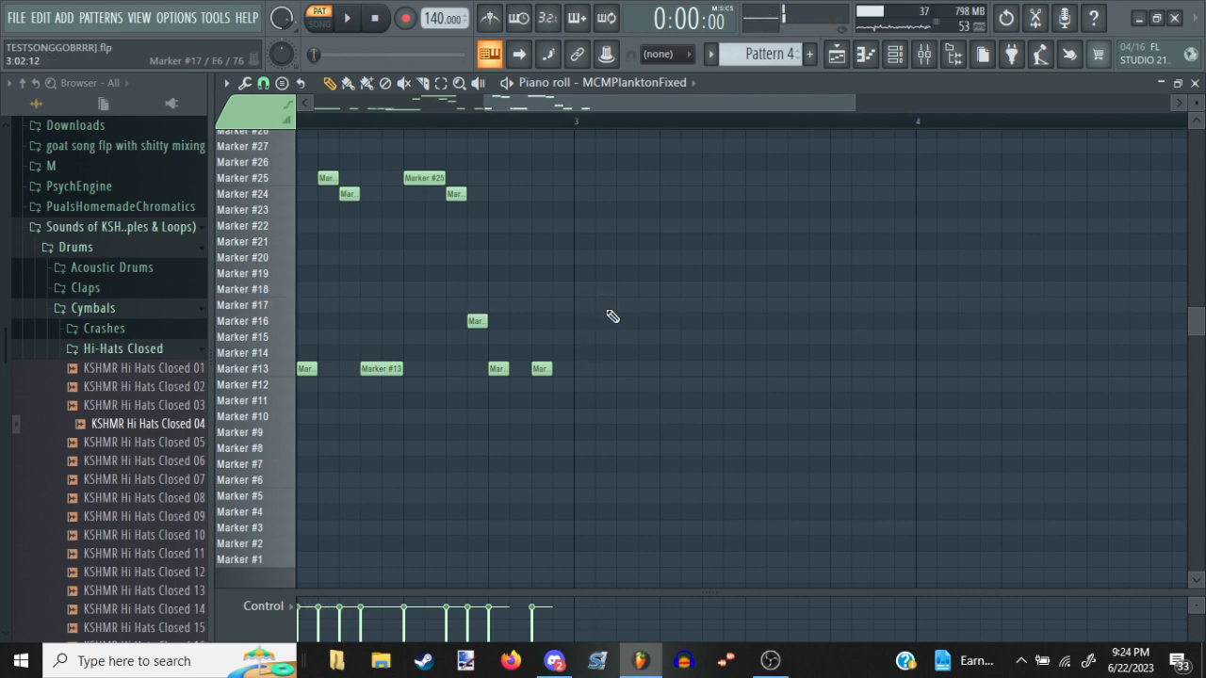
Move the two-step Marker #13 note at 2:07 up to Marker #15 and place a one-step slide note on Marker #13 beneath its start
key("space")
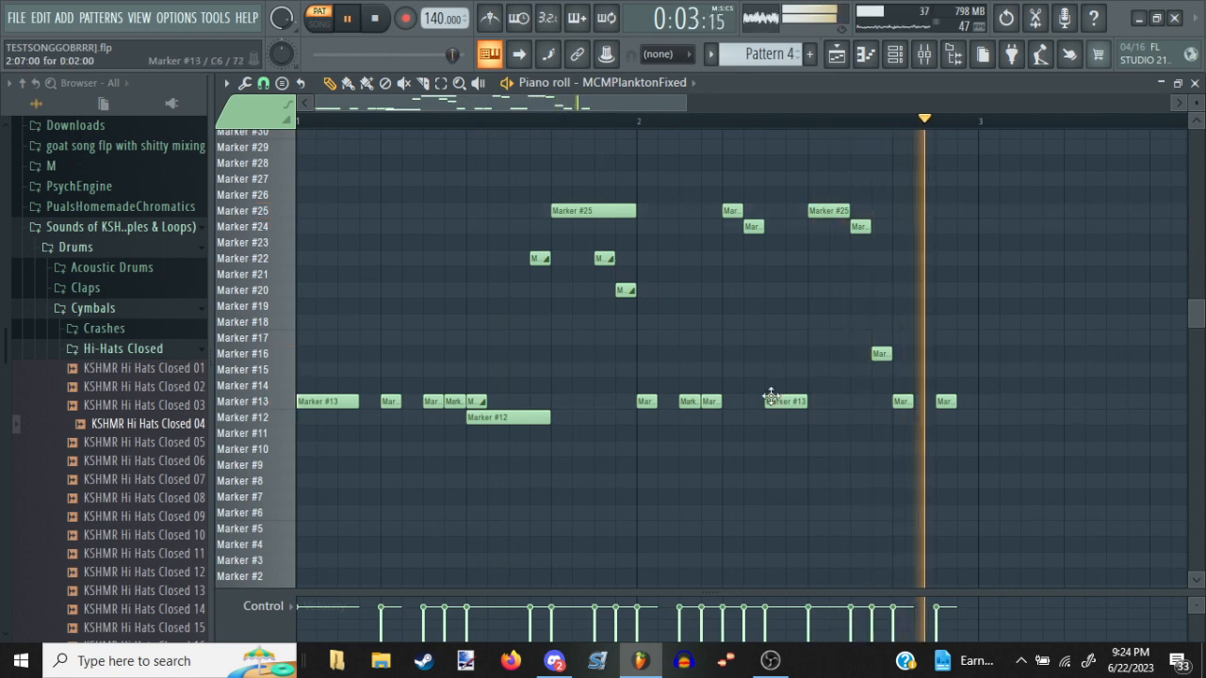
key("space")
left_click_drag(776, 401, 773, 361)
key("space")
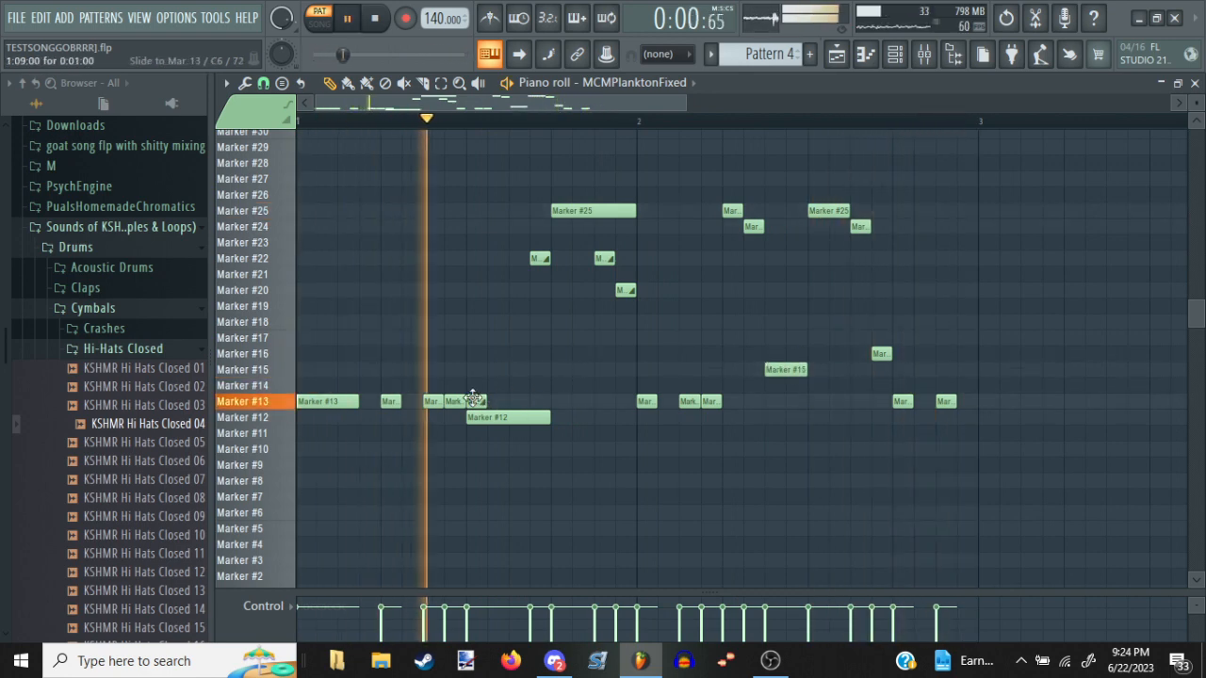
left_click(772, 401)
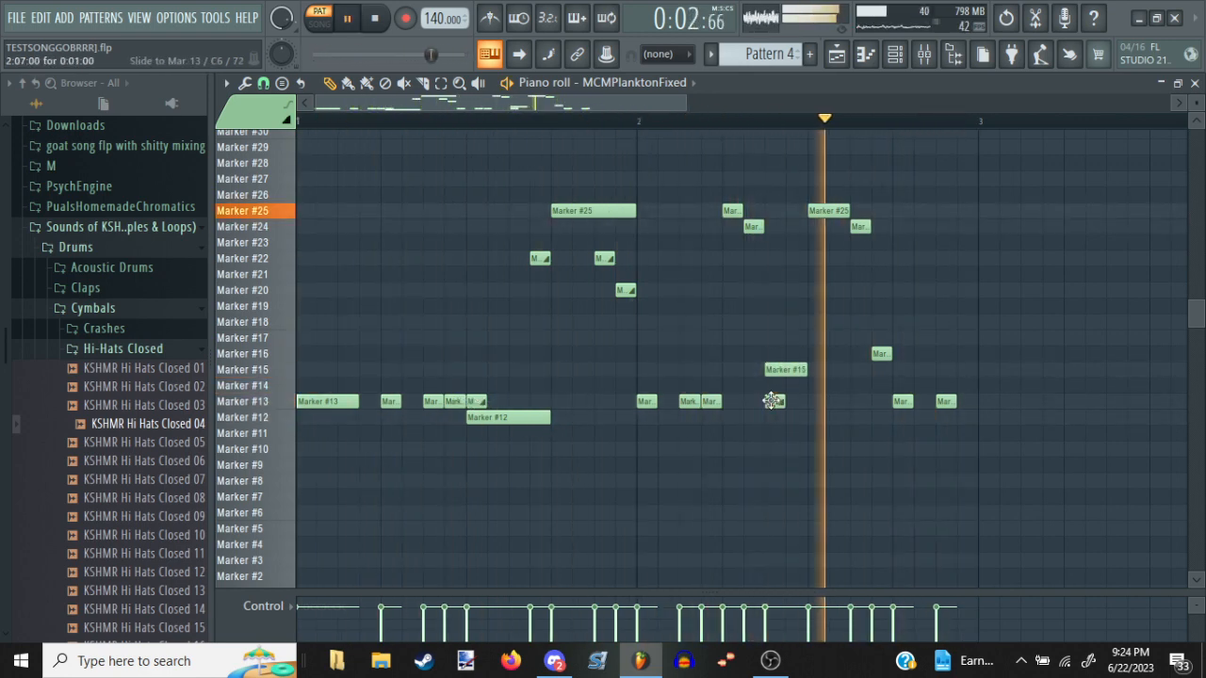
Shorten the Marker #15 note at 2:07 to one step and follow it with a one-step Marker #15 slide note at 2:08
key("space")
key("space")
left_click_drag(815, 386, 792, 366)
key("space")
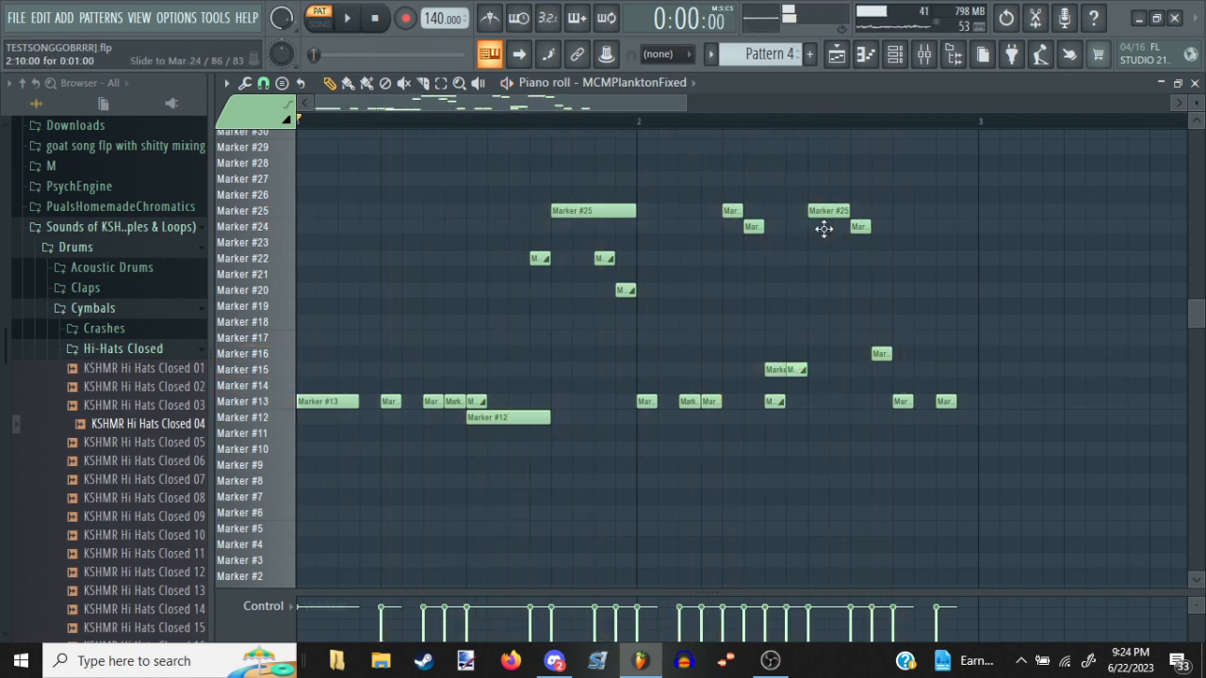
left_click_drag(858, 243, 872, 363)
key("space")
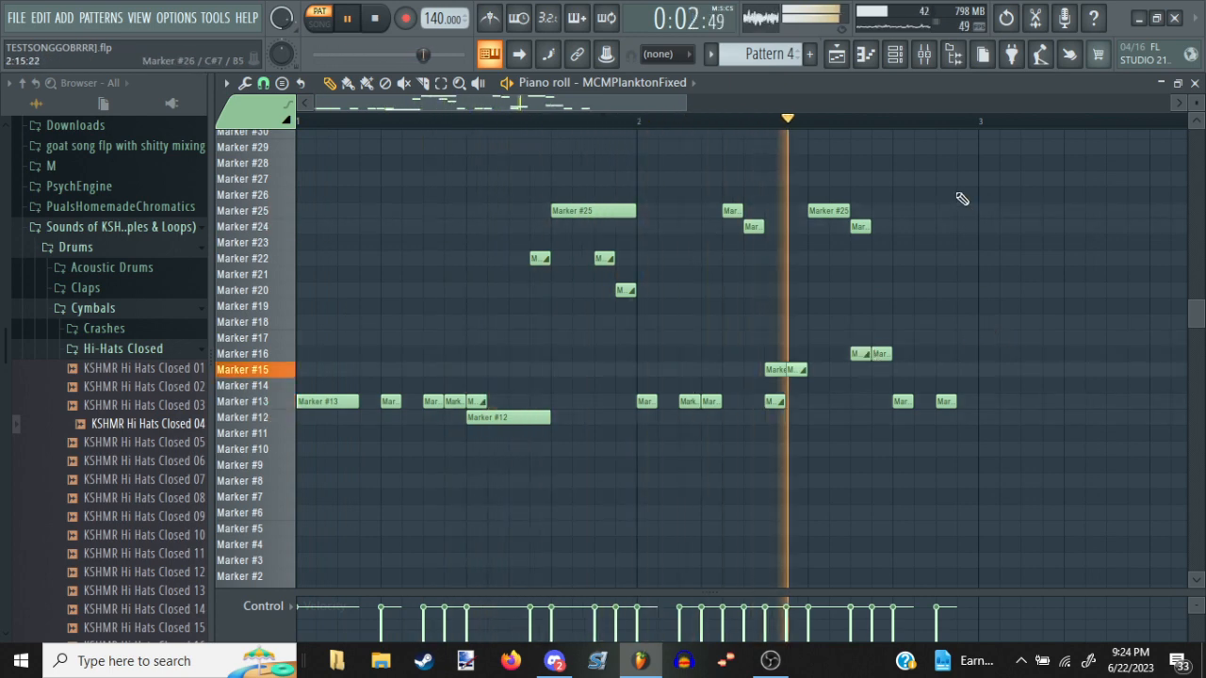
right_click(855, 351)
key("space")
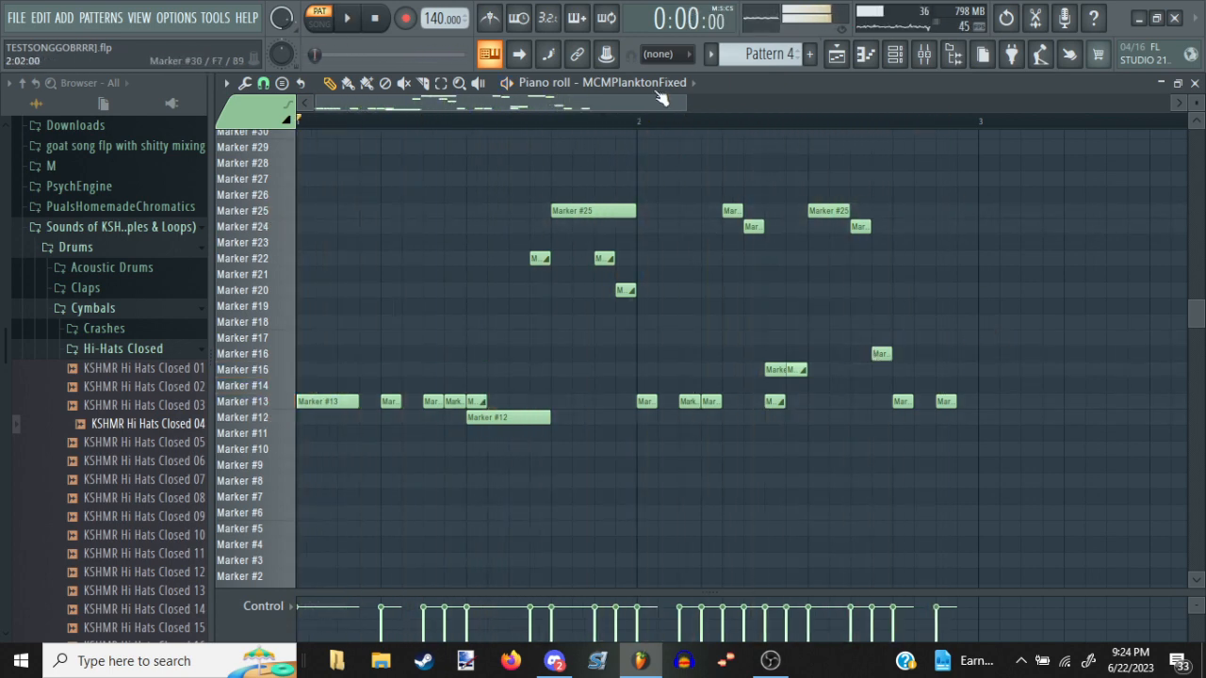
Switch to the MCMSquidFixed channel and paste the two-bar Plankton melody into bars 3 and 4
key("space")
key("space")
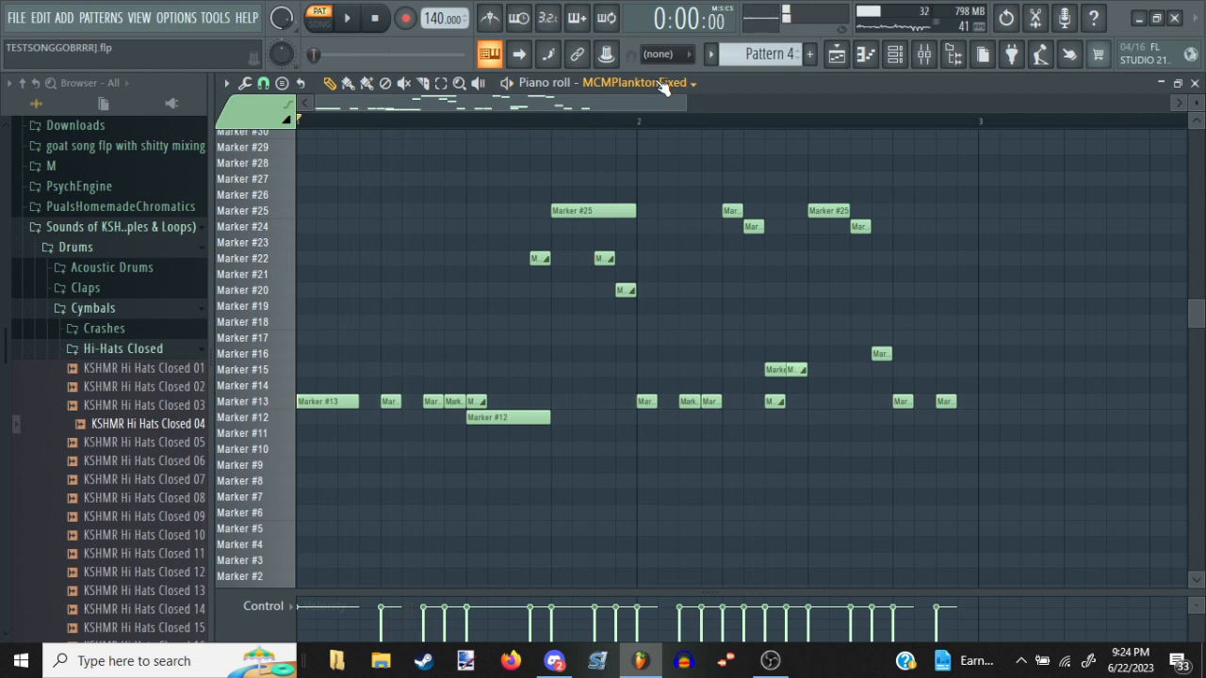
left_click(659, 84)
left_click(687, 283)
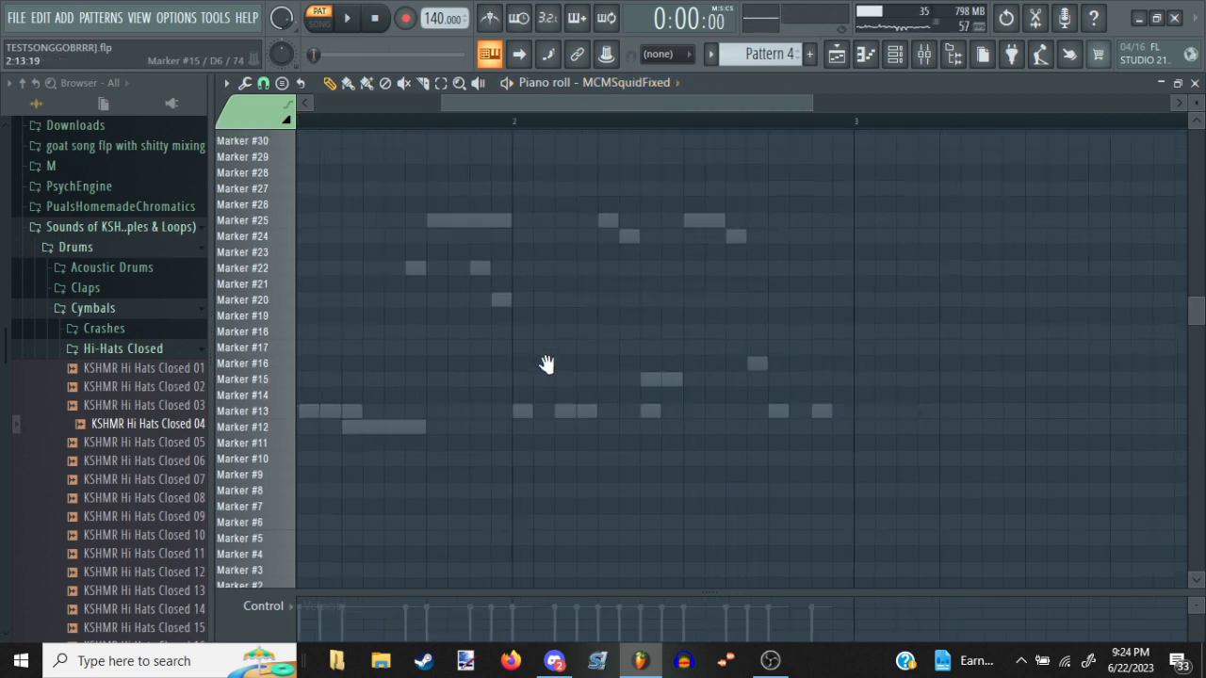
left_click_drag(631, 362, 463, 354)
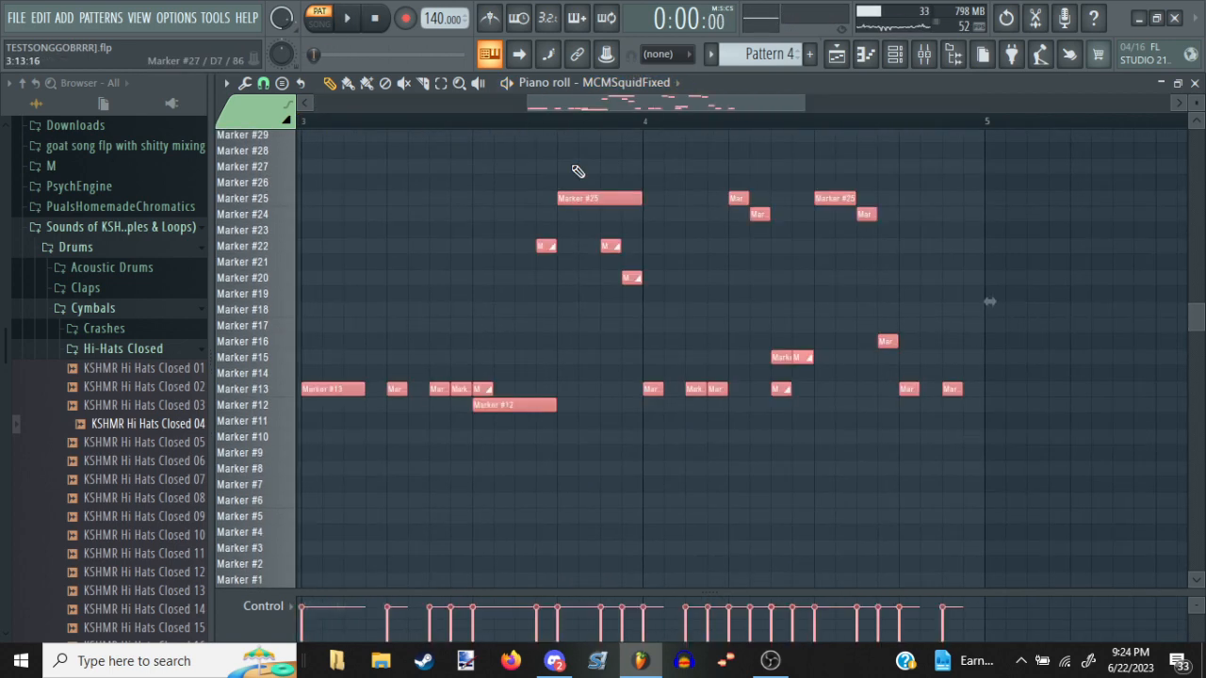
scroll(600, 118, "down", 4)
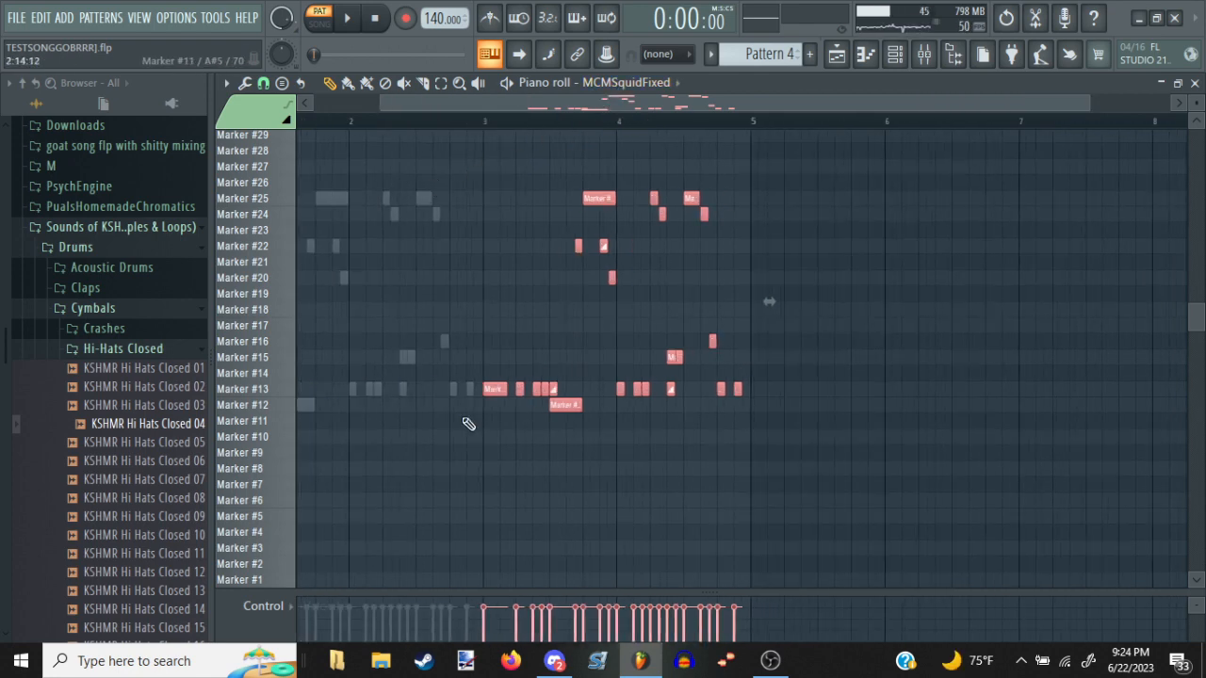
Deselect the pasted Squidward notes and audition the four-bar vocal pattern
left_click(468, 421)
left_click(484, 392)
left_click_drag(415, 378, 428, 403)
right_click(441, 389)
key("space")
left_click_drag(490, 226, 585, 290)
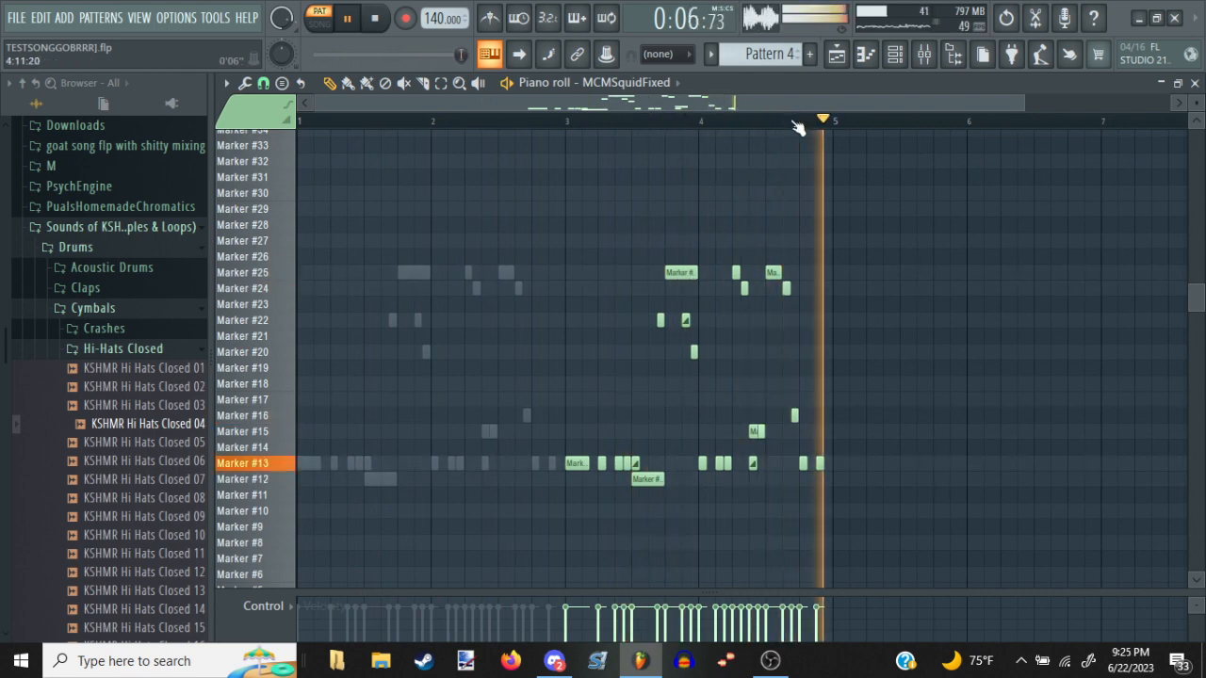
key("space")
Play the song from the playlist, and load Fruity Compressor into the first effect slot of the Master mixer track
key("F5")
key("l")
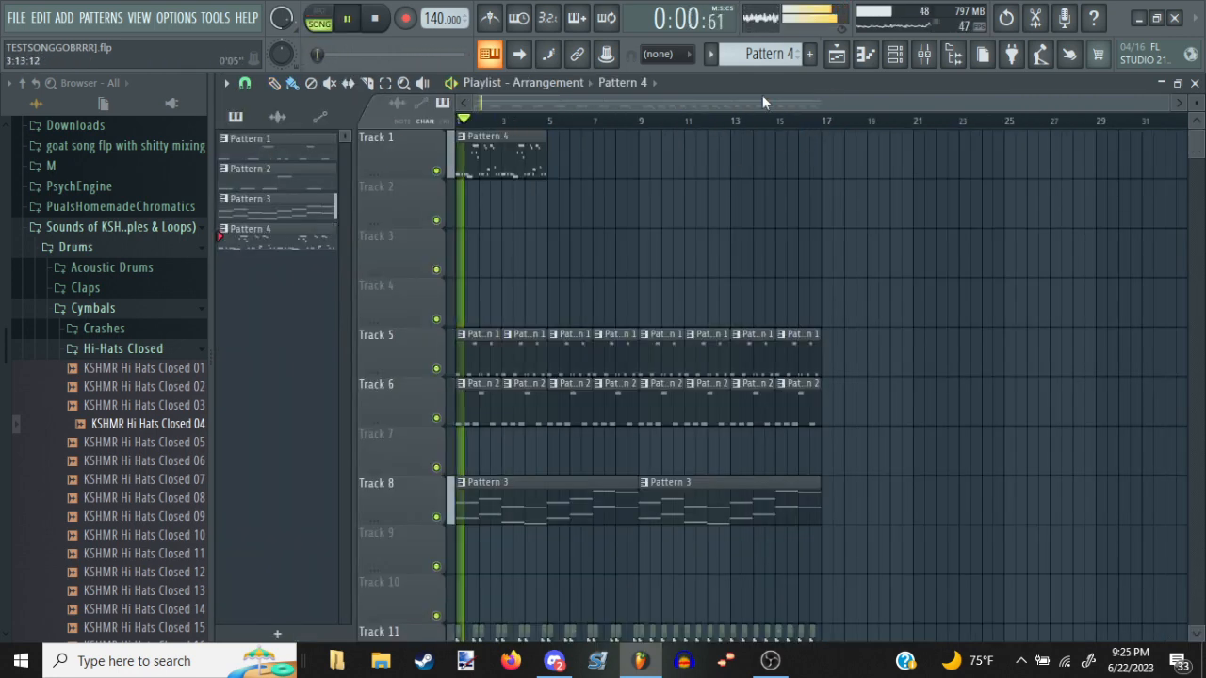
left_click(924, 55)
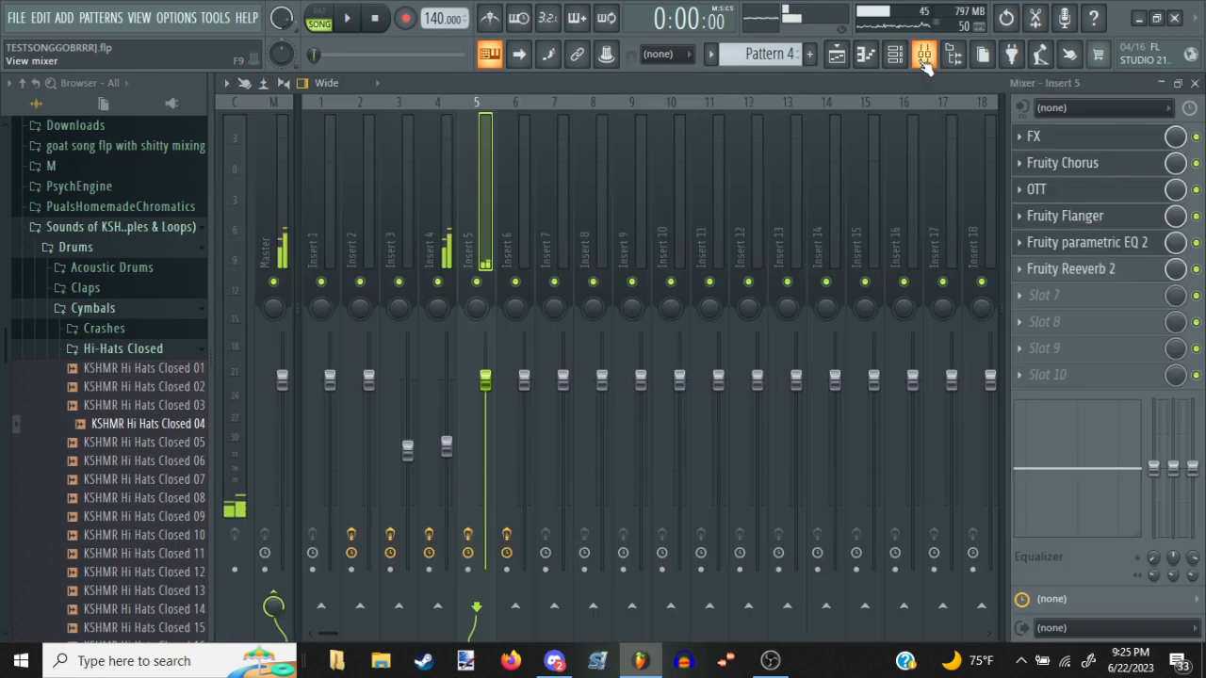
left_click(280, 168)
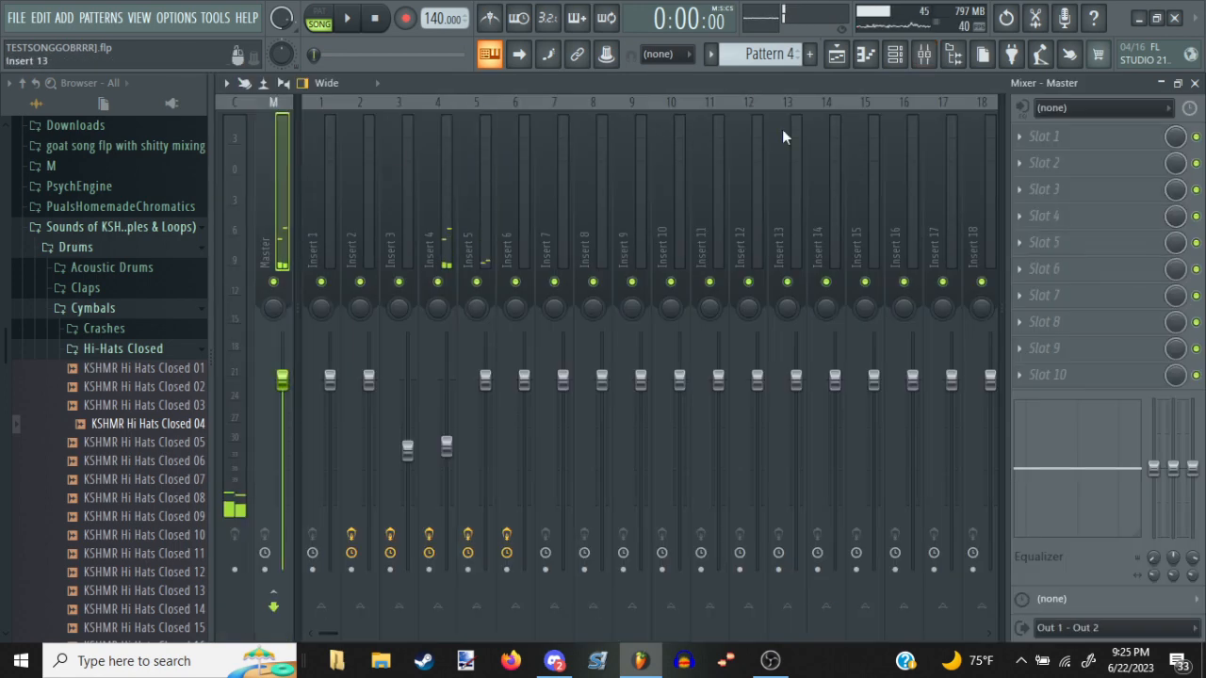
left_click(1036, 136)
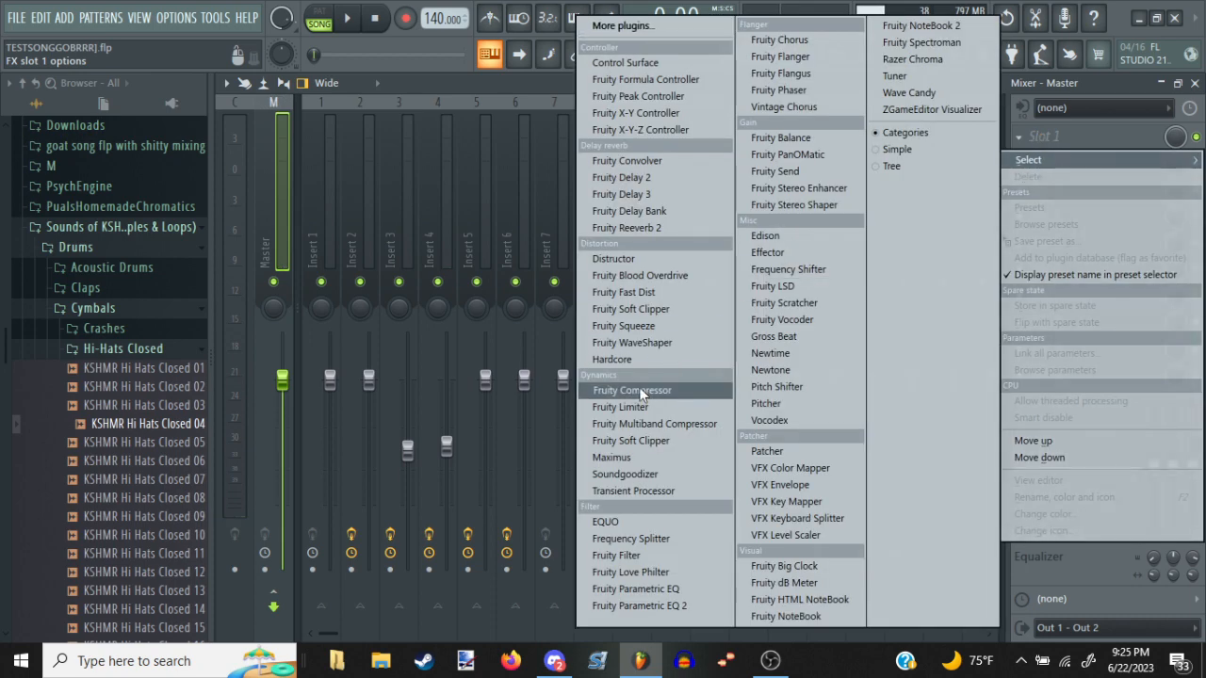
left_click(638, 390)
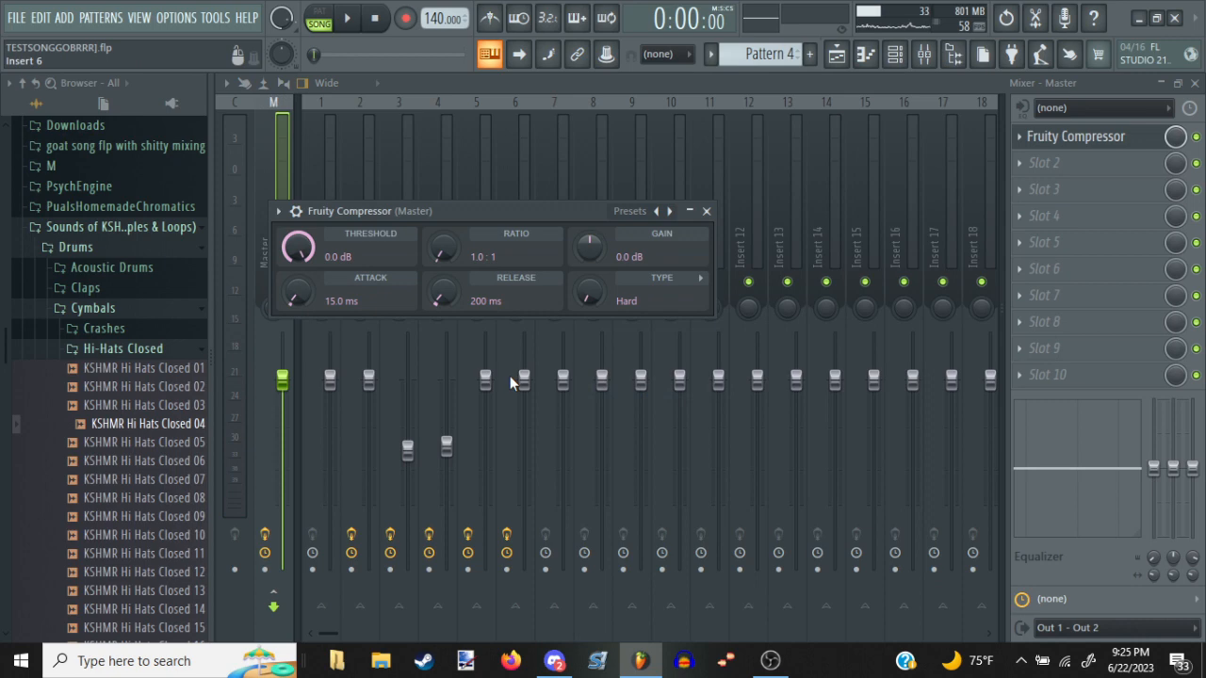
Lower the Insert 2 and Insert 4 levels and raise Insert 5 slightly while the song plays, and close the compressor window
left_click_drag(369, 379, 368, 405)
key("space")
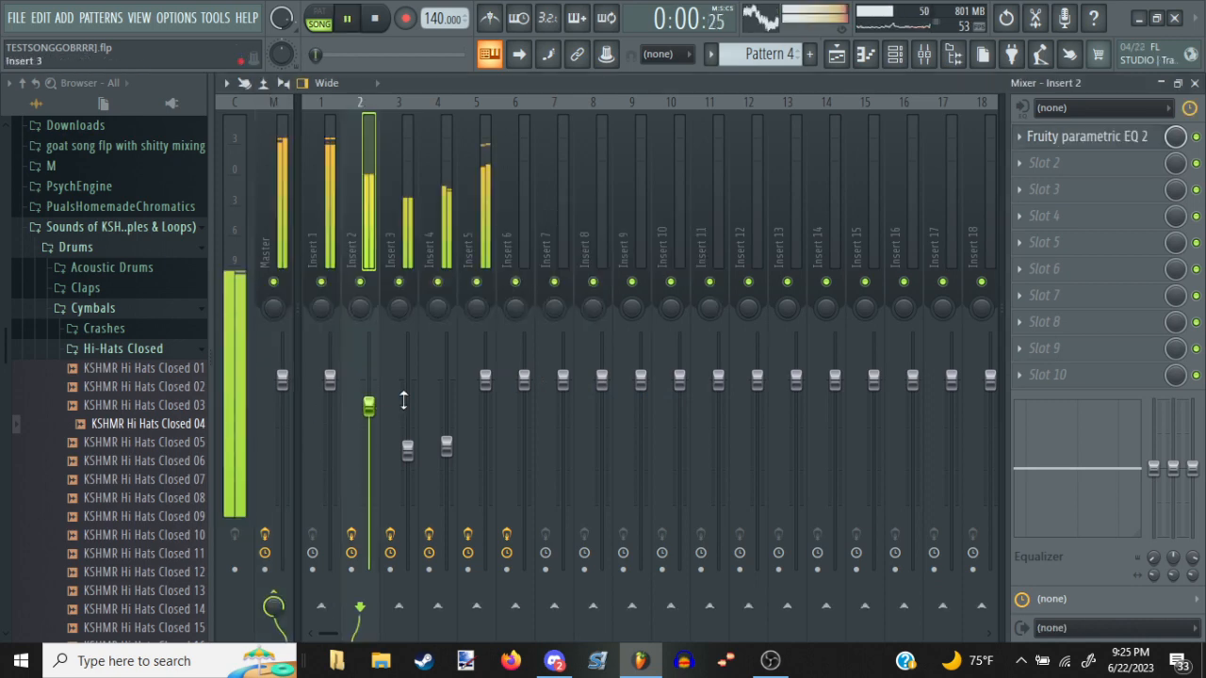
left_click_drag(485, 382, 485, 372)
left_click_drag(448, 447, 450, 470)
key("F9")
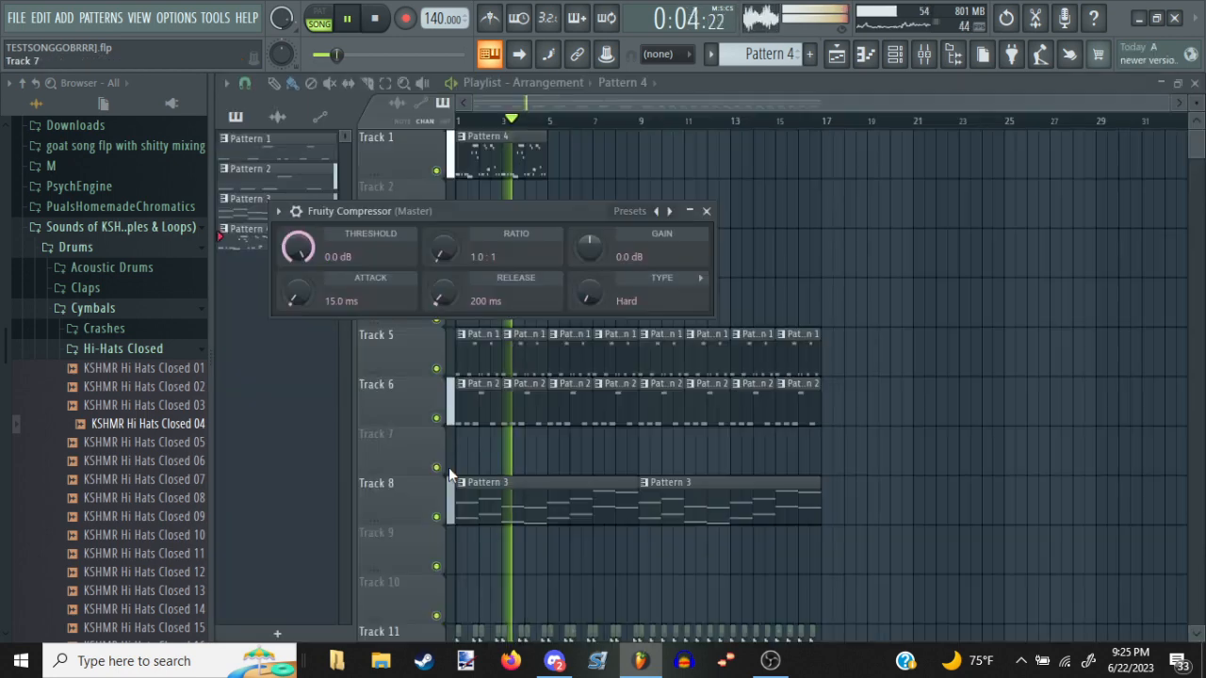
left_click(706, 210)
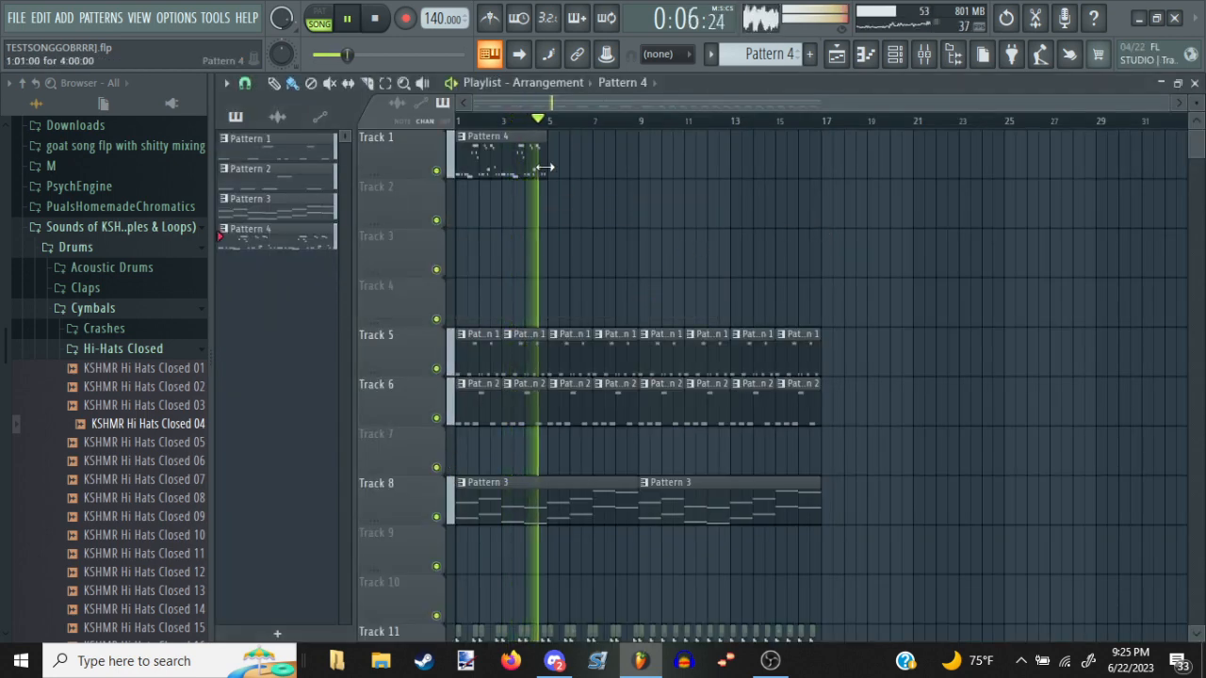
key("space")
Open Pattern 3's All Strings Sustain notes, then select and copy the upper C6, D#6, A5 and G#5 notes in bars 1 to 4
double_click(598, 479)
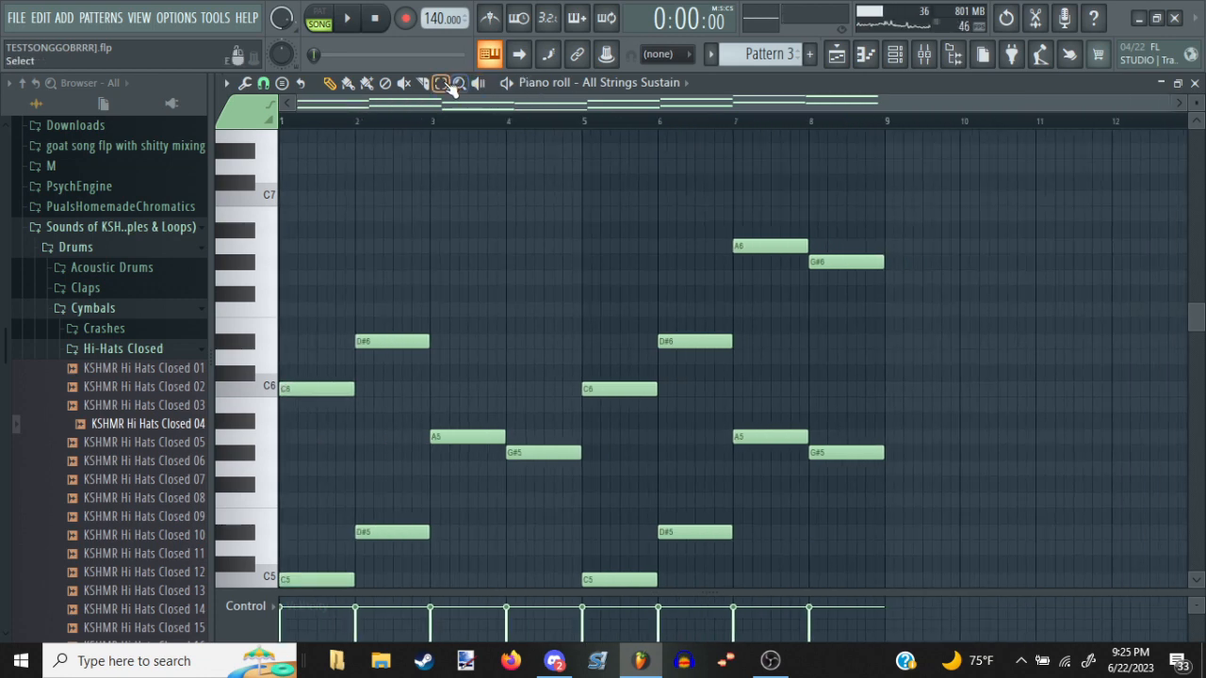
scroll(677, 380, "down", 3)
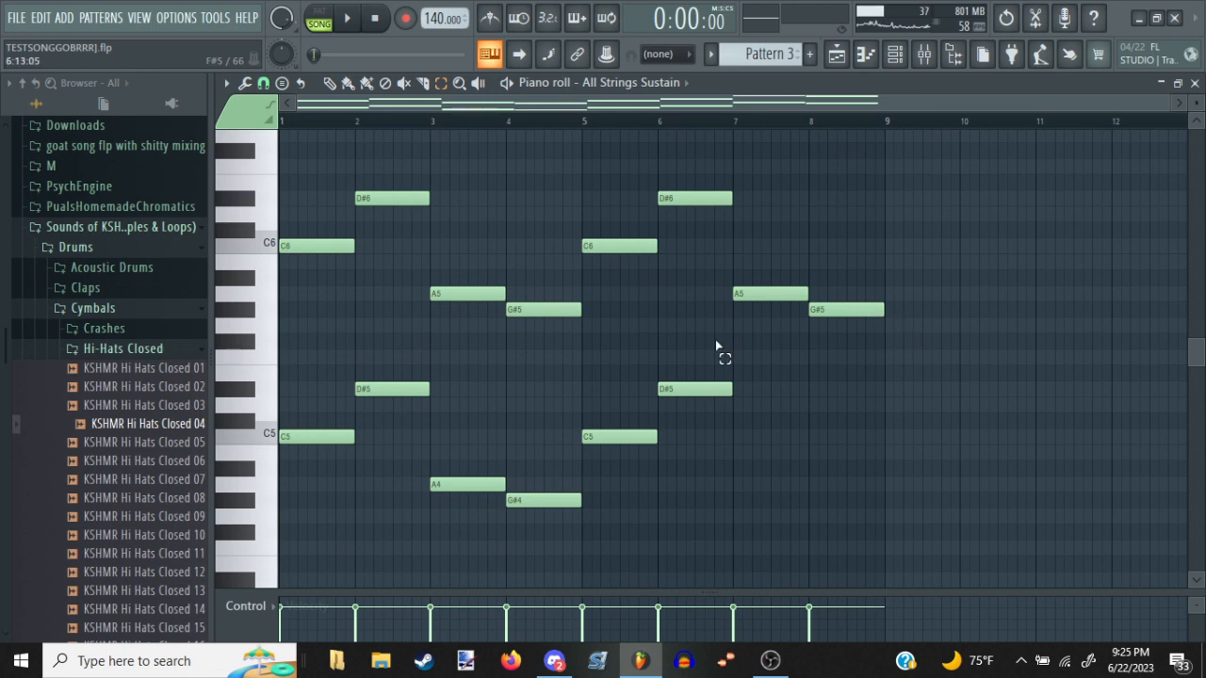
scroll(716, 347, "up", 2)
left_click_drag(814, 206, 401, 346)
left_click_drag(325, 184, 688, 420)
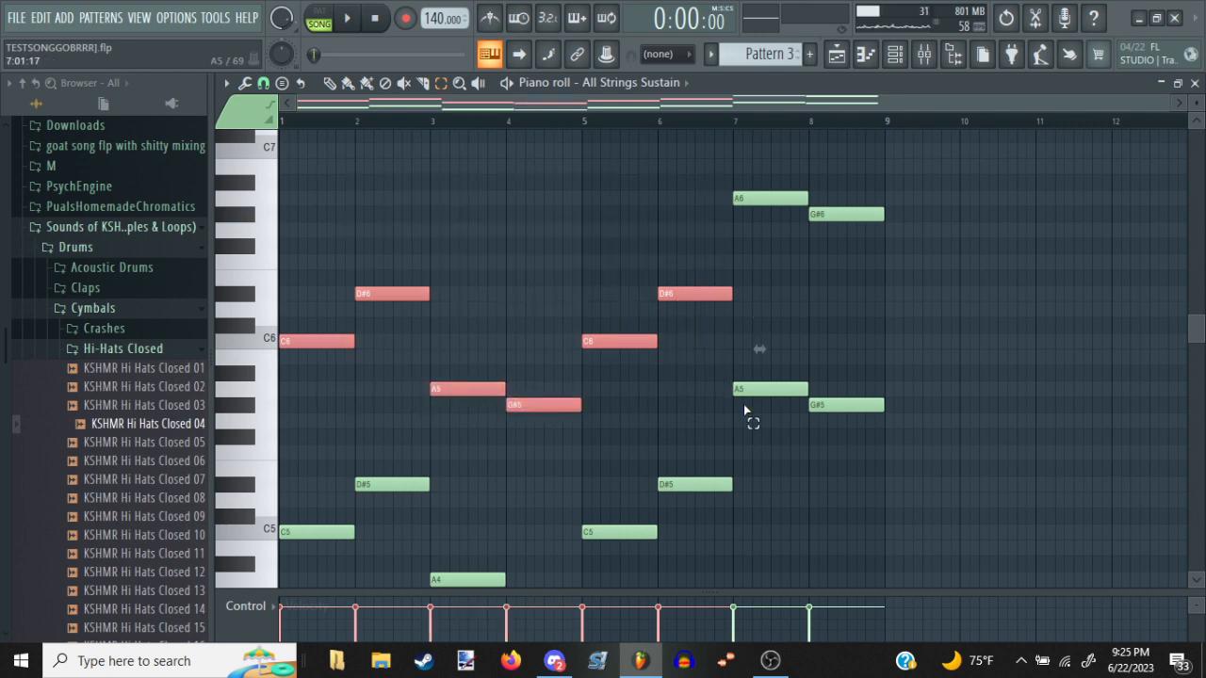
left_click_drag(750, 389, 1019, 414)
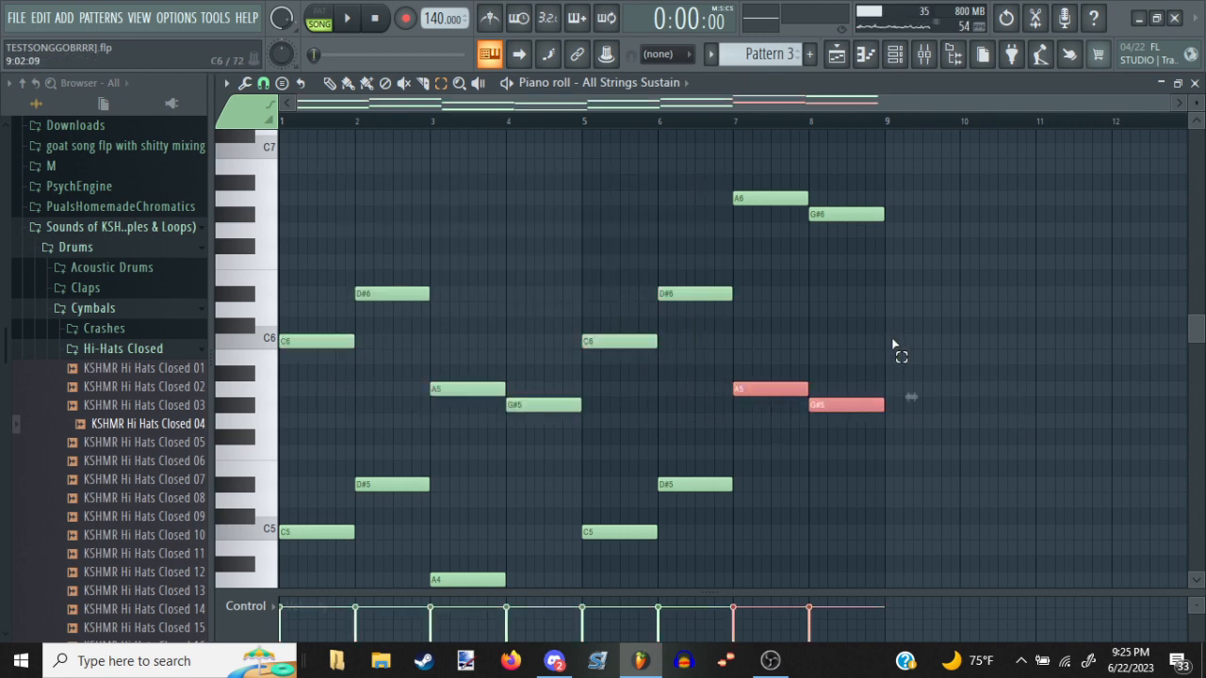
scroll(919, 311, "up", 2)
mouse_move(330, 349)
left_mouse_down()
mouse_move(590, 477)
mouse_move(356, 304)
mouse_move(315, 349)
left_mouse_up()
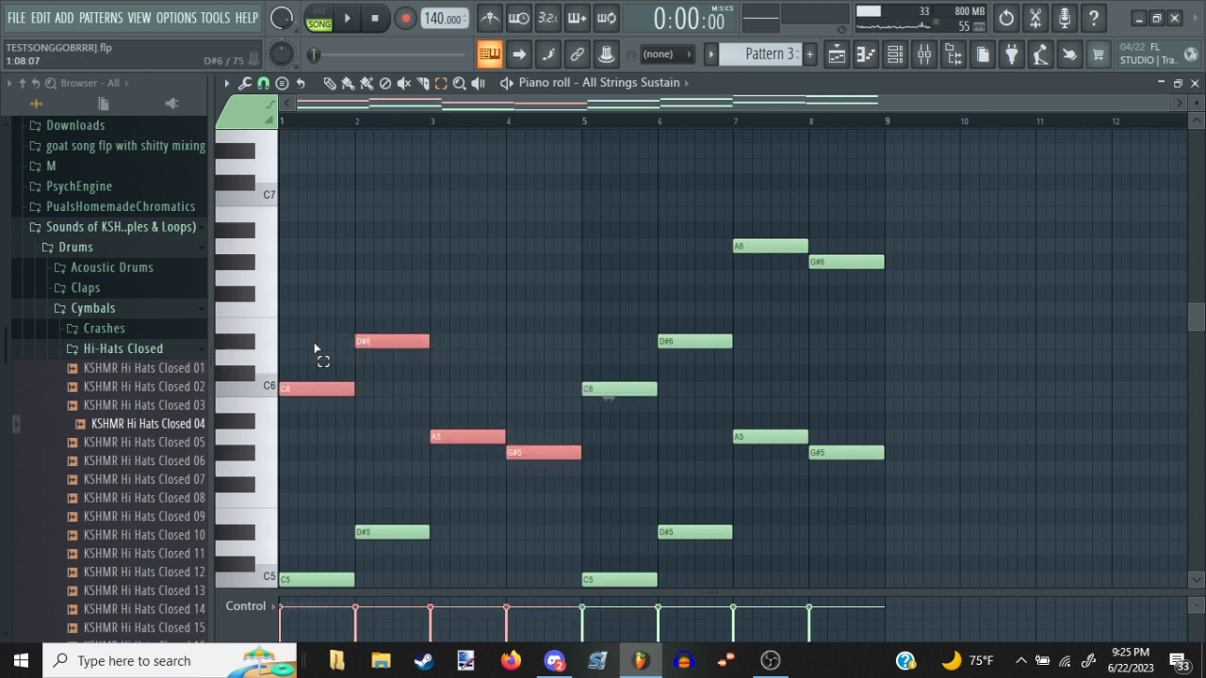
Return to Pattern 4's vocals and paste the copied string notes into MCMSquidFixed from bar 5 through bar 8
key("F5")
key("F7")
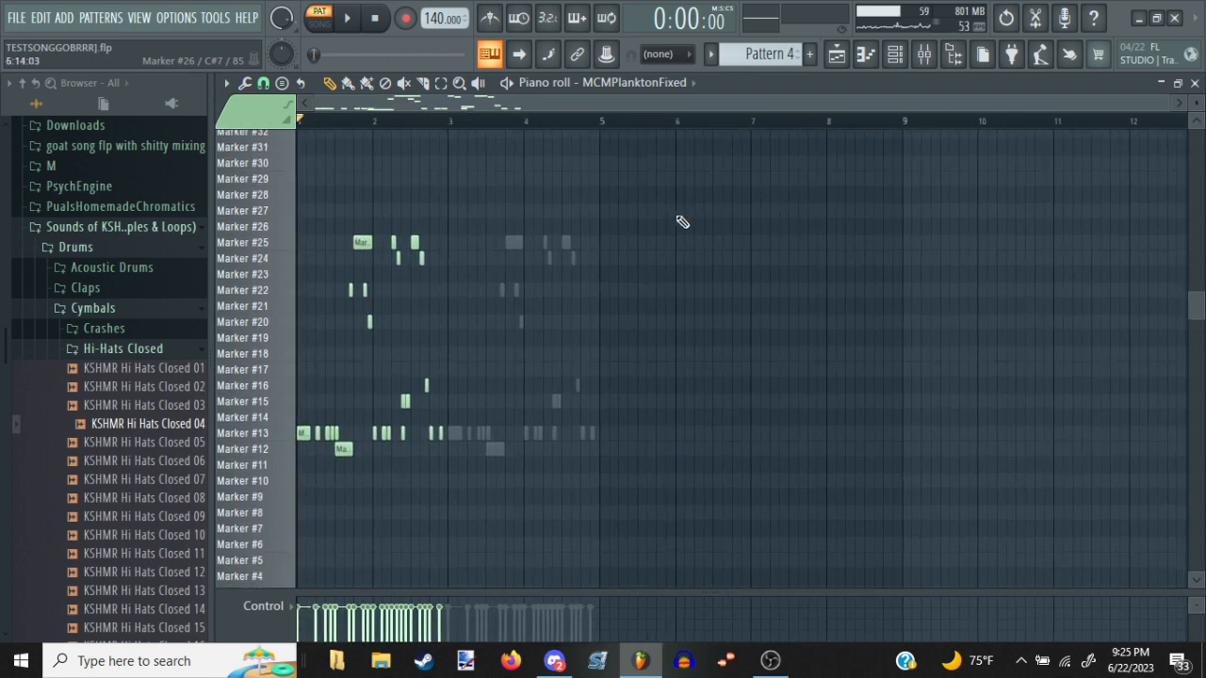
key("space")
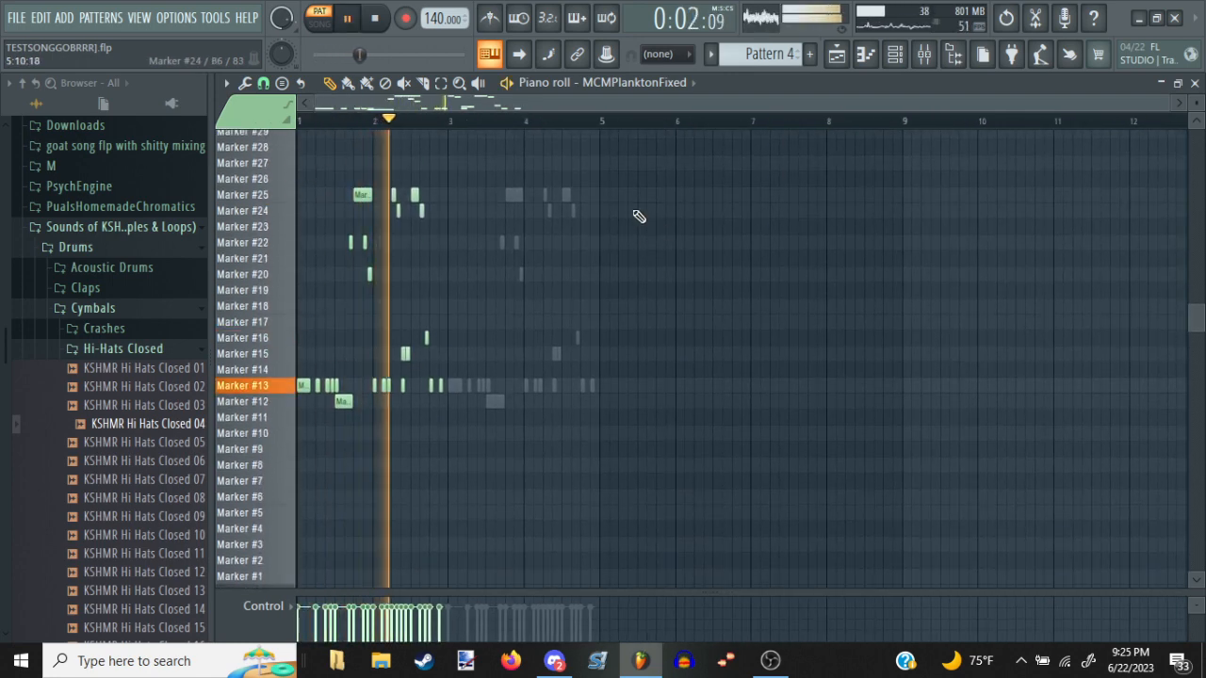
key("space")
left_click_drag(780, 302, 366, 314)
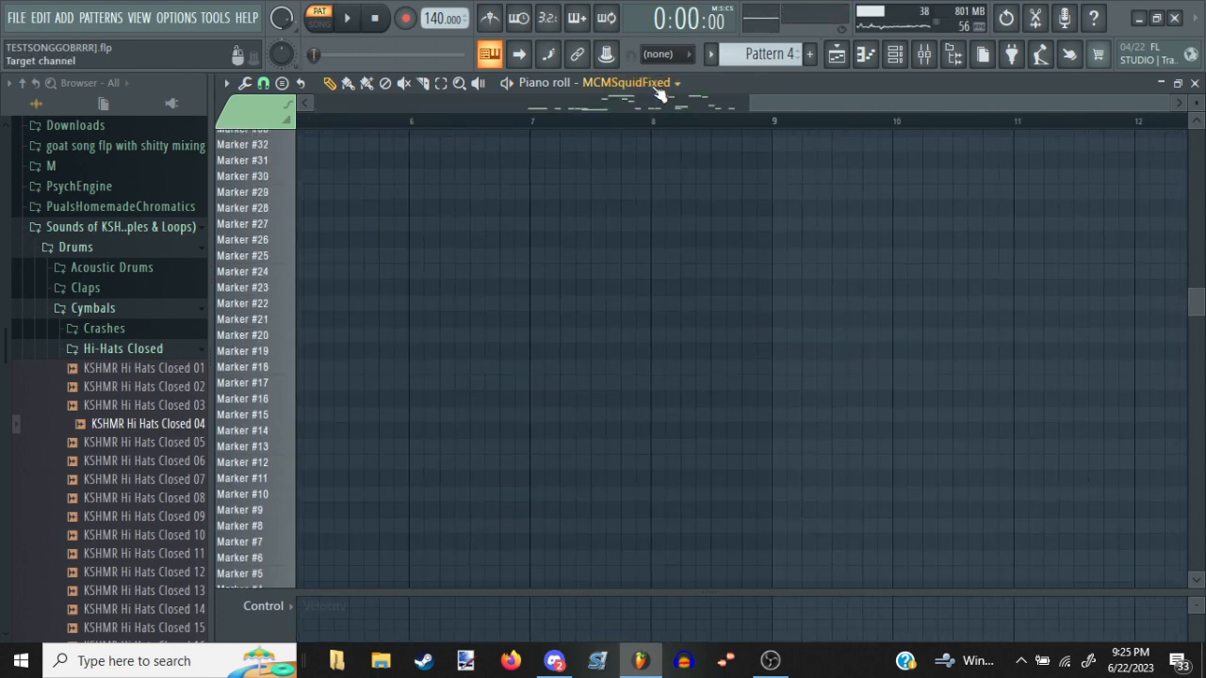
key("ctrl+v")
left_click_drag(559, 314, 713, 316)
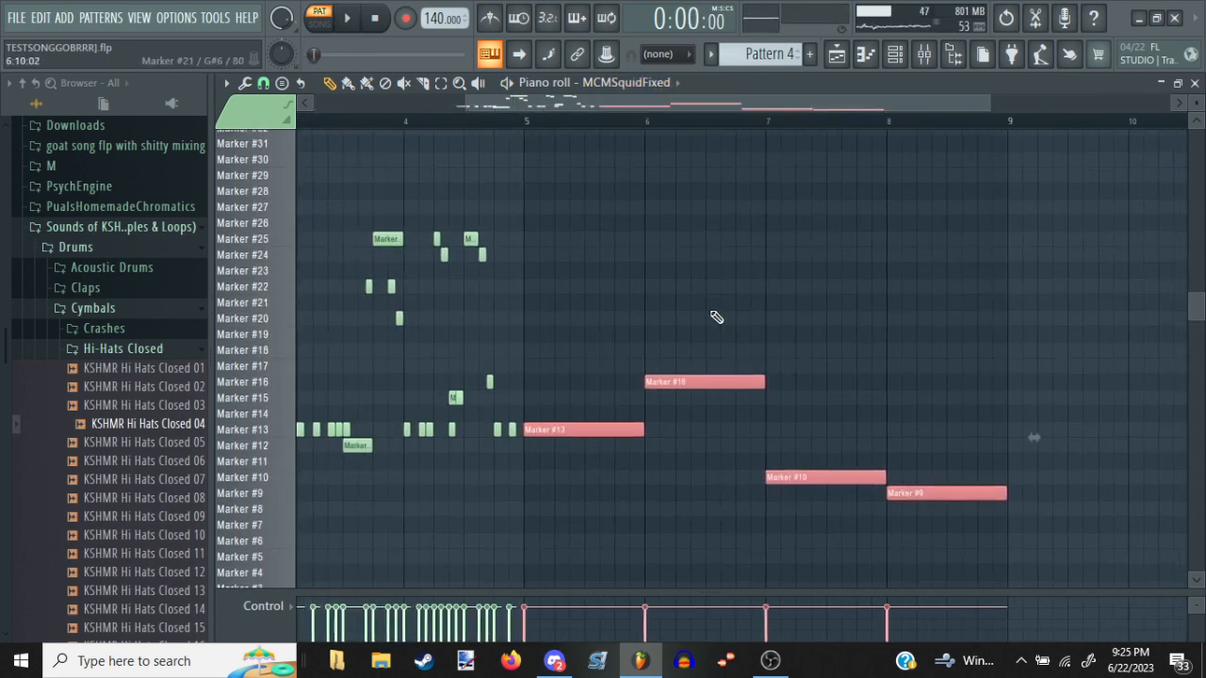
Compress the four pasted notes to half a bar each so they fill bars 5 and 6, auditioning from bar 5
left_click(528, 115)
key("space")
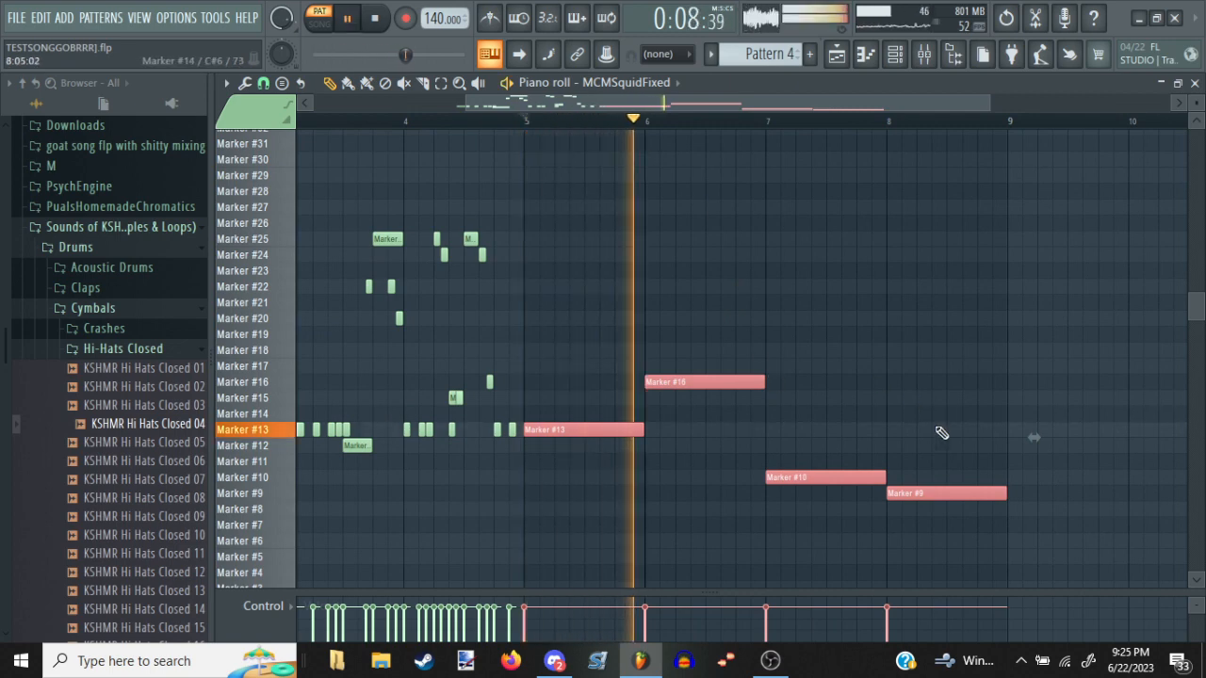
key("space")
left_click(1026, 440)
key("ctrl+z")
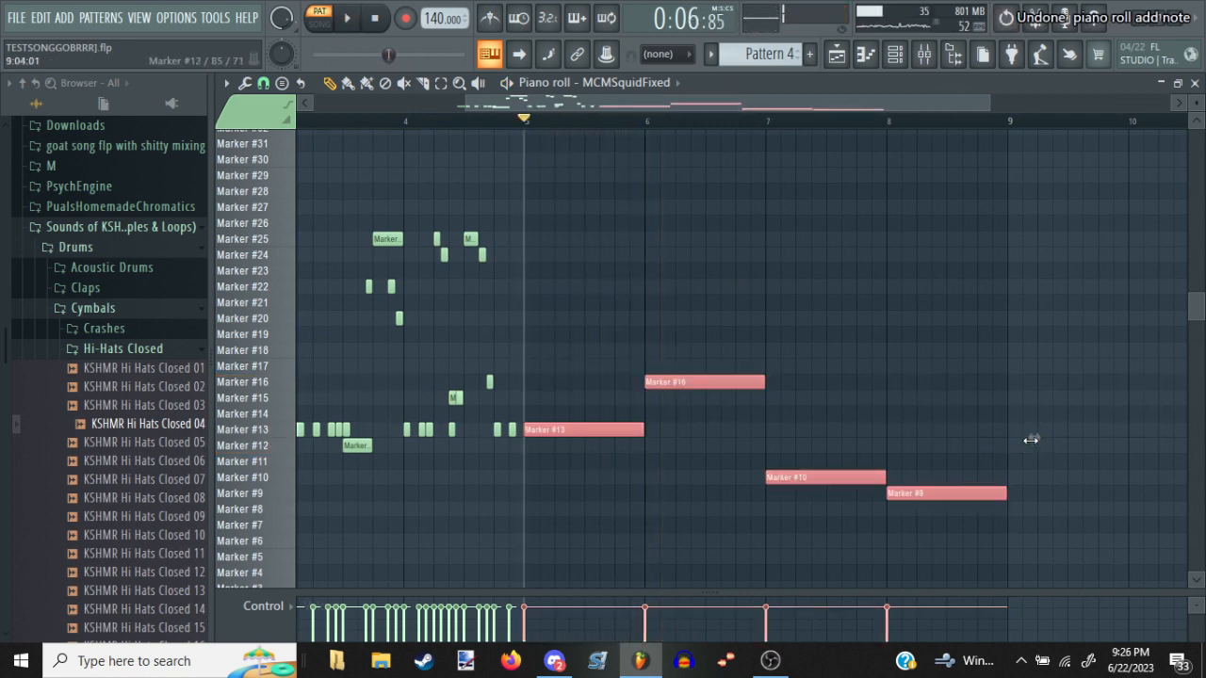
mouse_move(1030, 440)
left_mouse_down()
mouse_move(732, 423)
mouse_move(791, 415)
left_mouse_up()
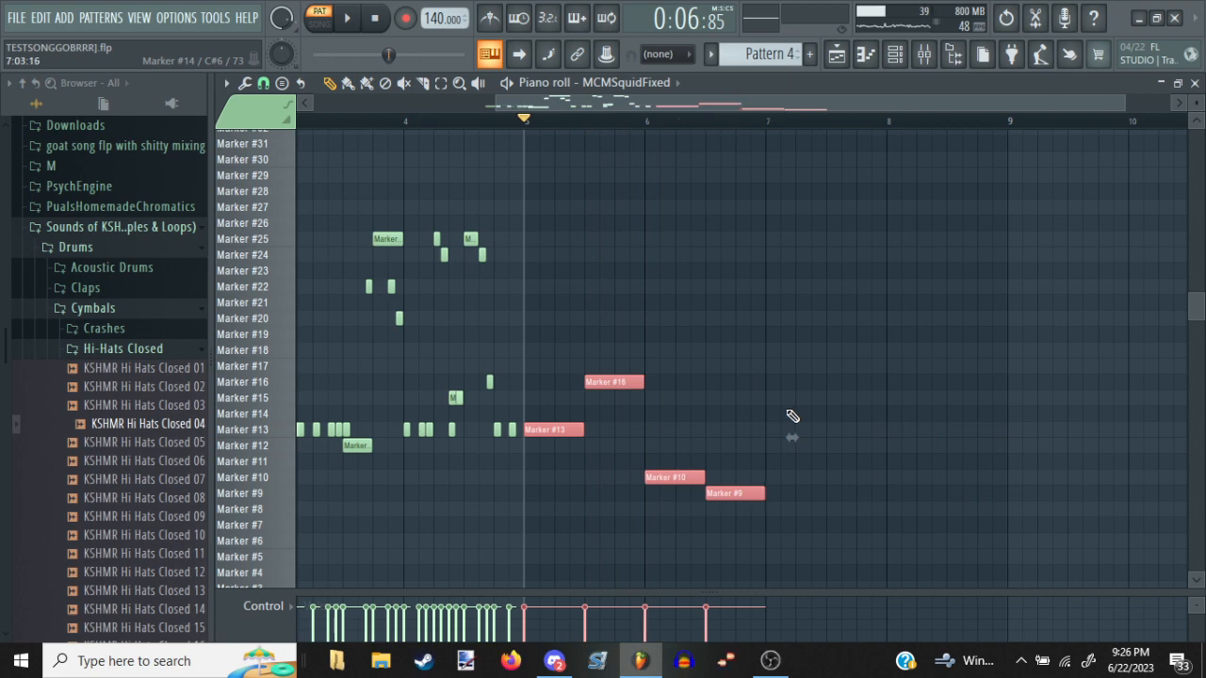
key("space")
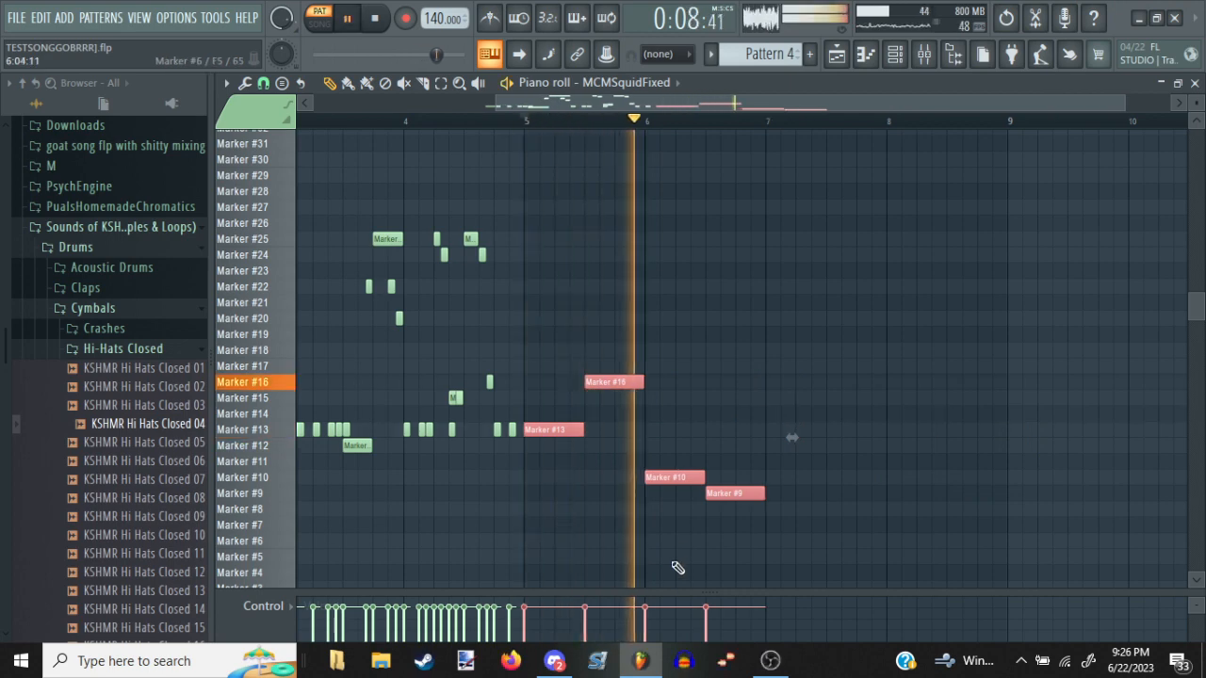
Deselect the four MCMSquidFixed notes, switch to MCMPlanktonFixed and paste the copied string notes from the start of bar 7
key("space")
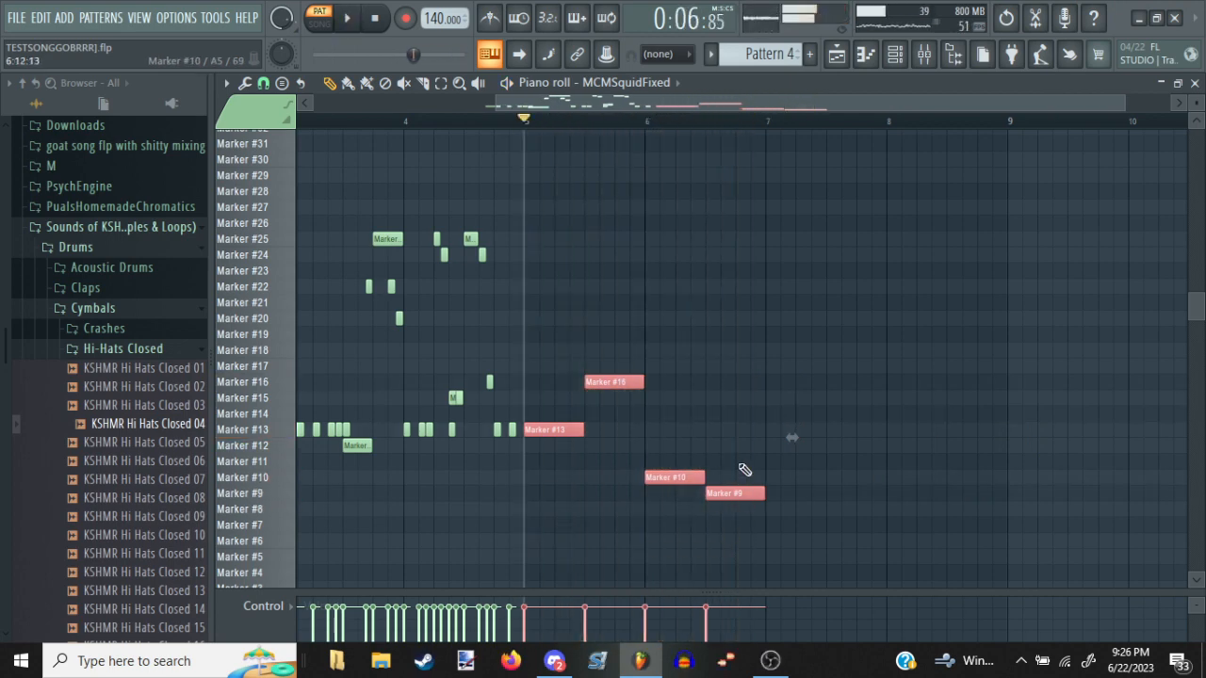
left_click(749, 472, "ctrl")
key("space")
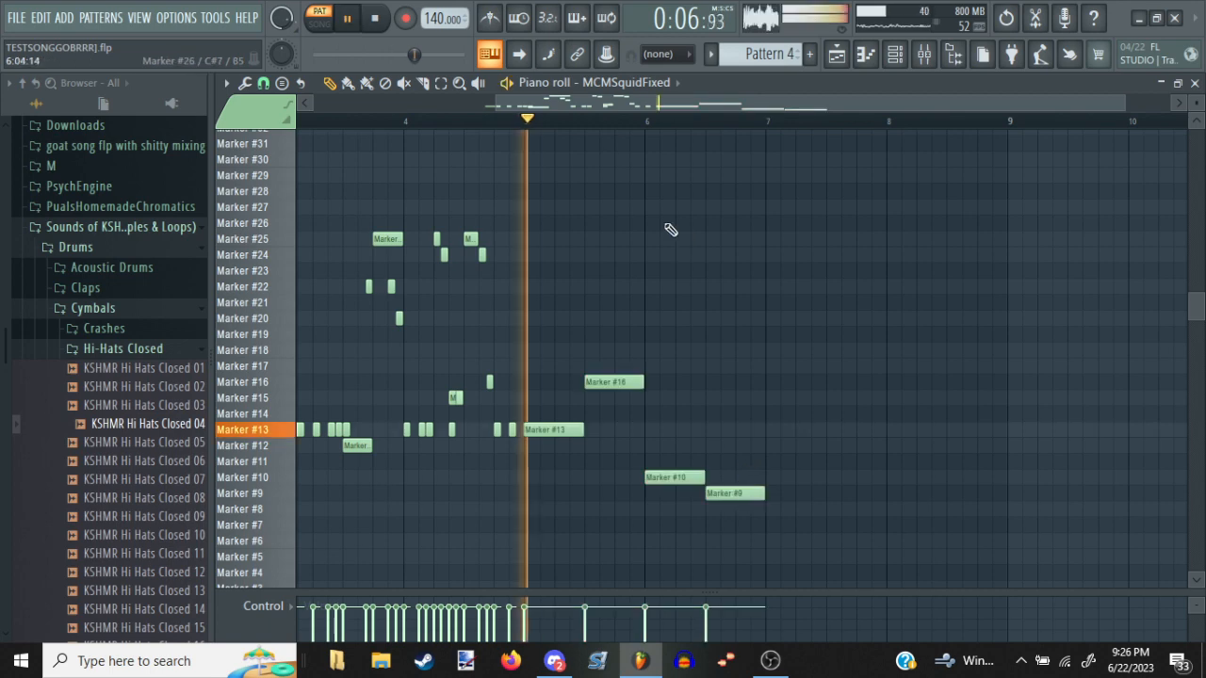
scroll(620, 101, "down", 2)
scroll(623, 96, "down", 1)
left_click_drag(813, 358, 616, 339)
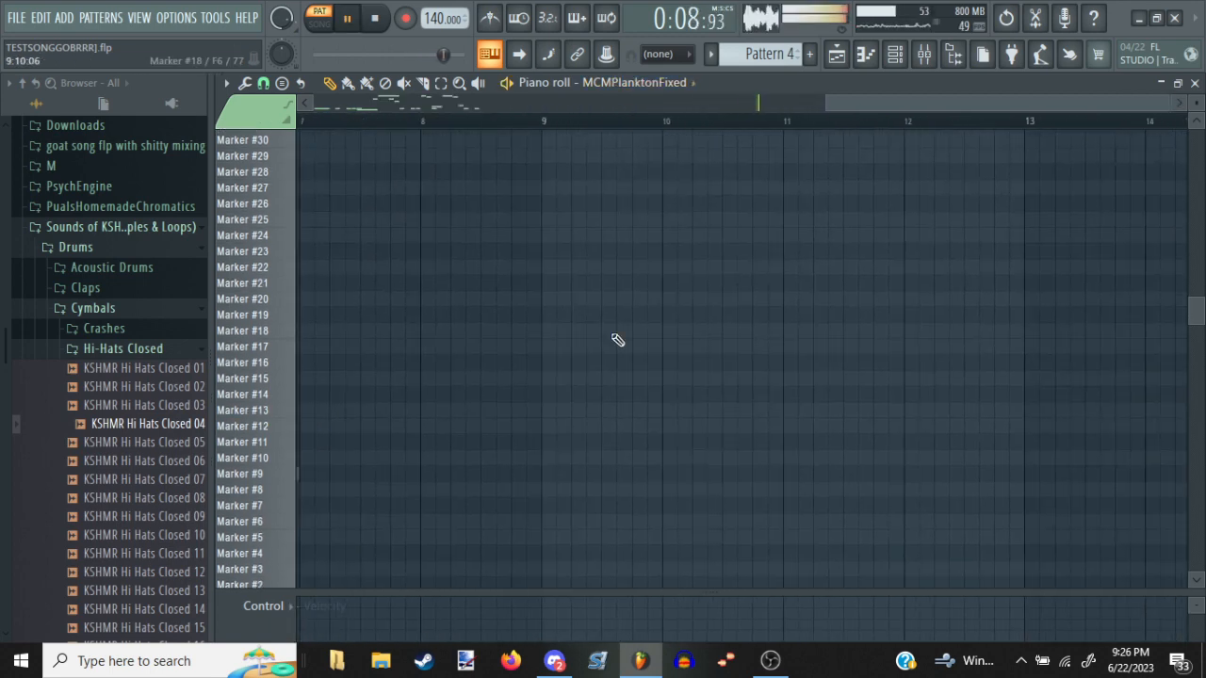
key("ctrl+v")
left_click(816, 414)
key("ctrl+a")
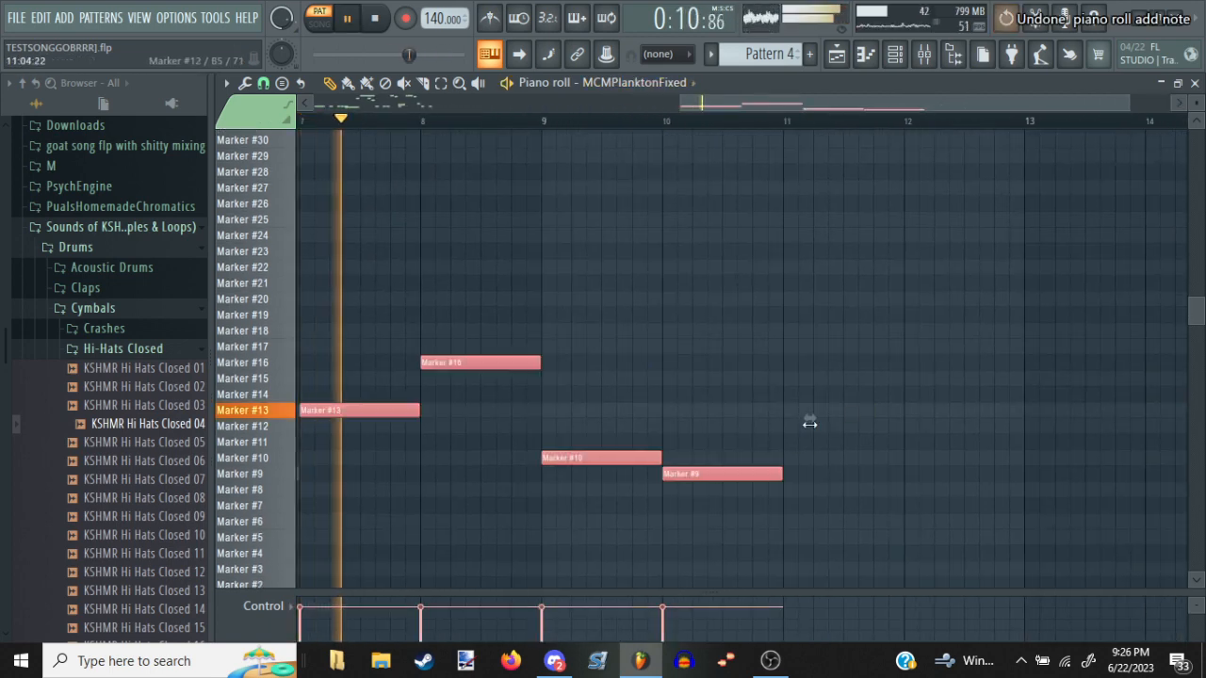
Compress the four pasted Plankton notes to half a bar each so they fill bars 7 and 8, auditioning from bar 5
left_click_drag(811, 420, 1145, 441)
left_click(624, 438, "ctrl")
key("space")
key("space")
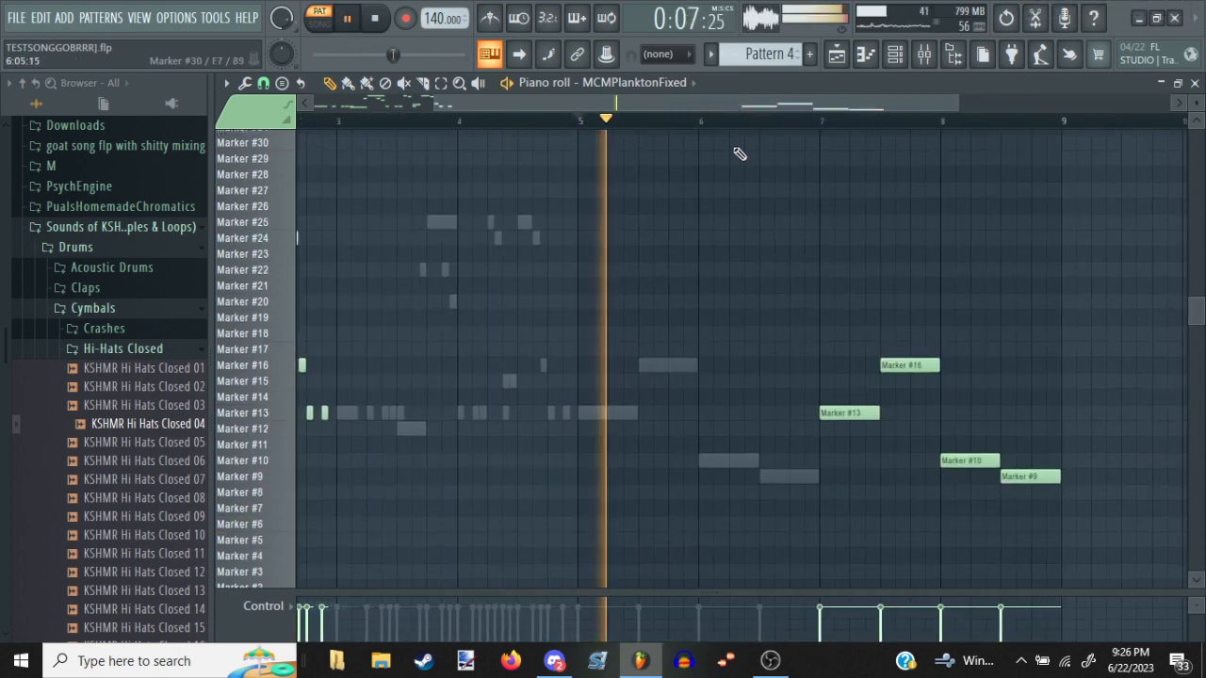
key("space")
Add a Marker #13 note of length 0:01:21 at the start of bar 5 in MCMPlanktonFixed, checking against MCMSquidFixed's notes
left_click(573, 415)
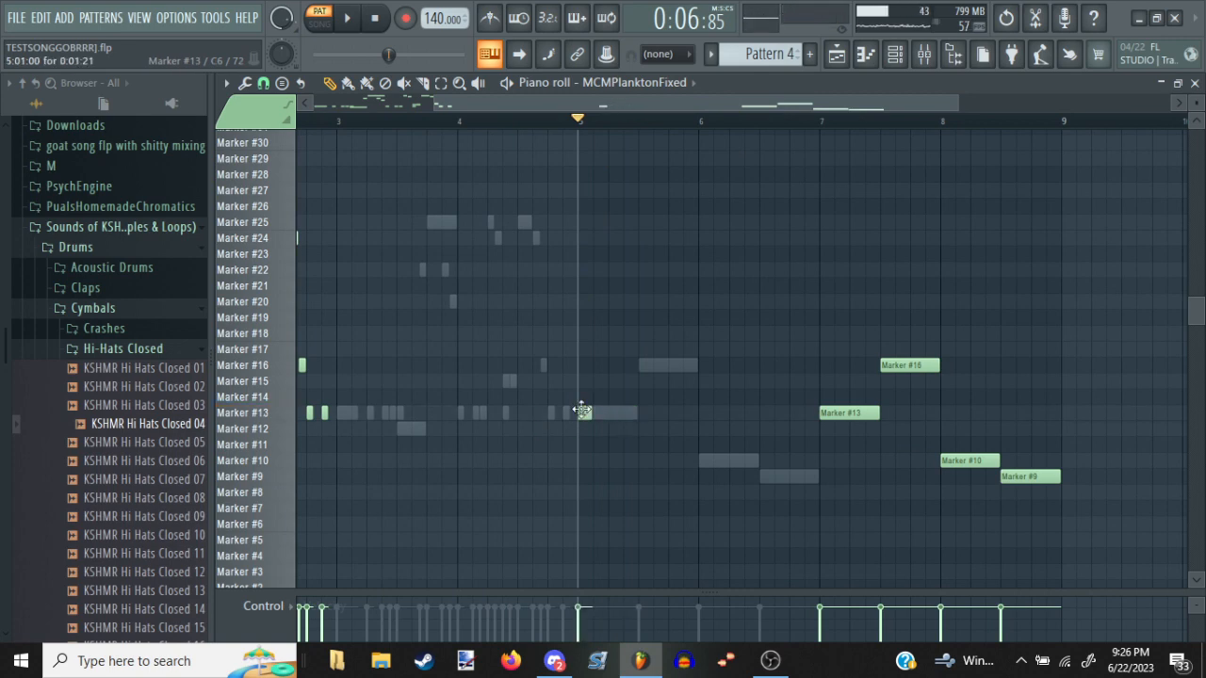
scroll(609, 89, "up", 1)
scroll(683, 130, "up", 2)
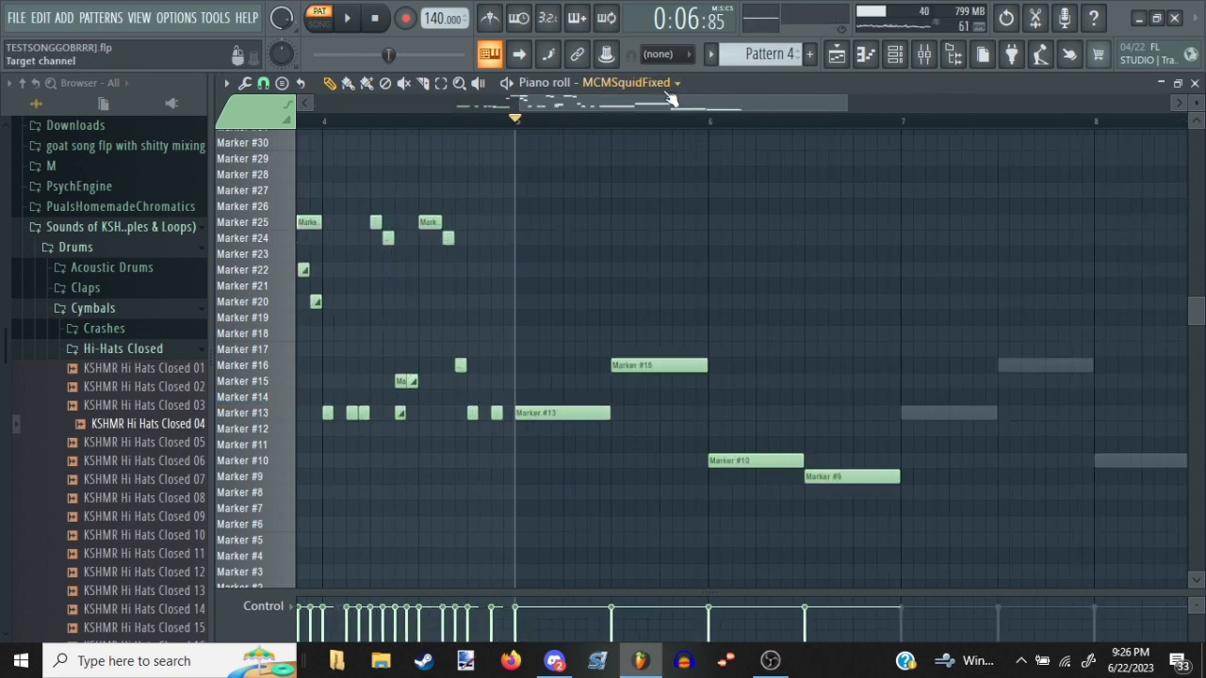
scroll(666, 91, "down", 1)
scroll(661, 108, "up", 2)
scroll(708, 121, "up", 2)
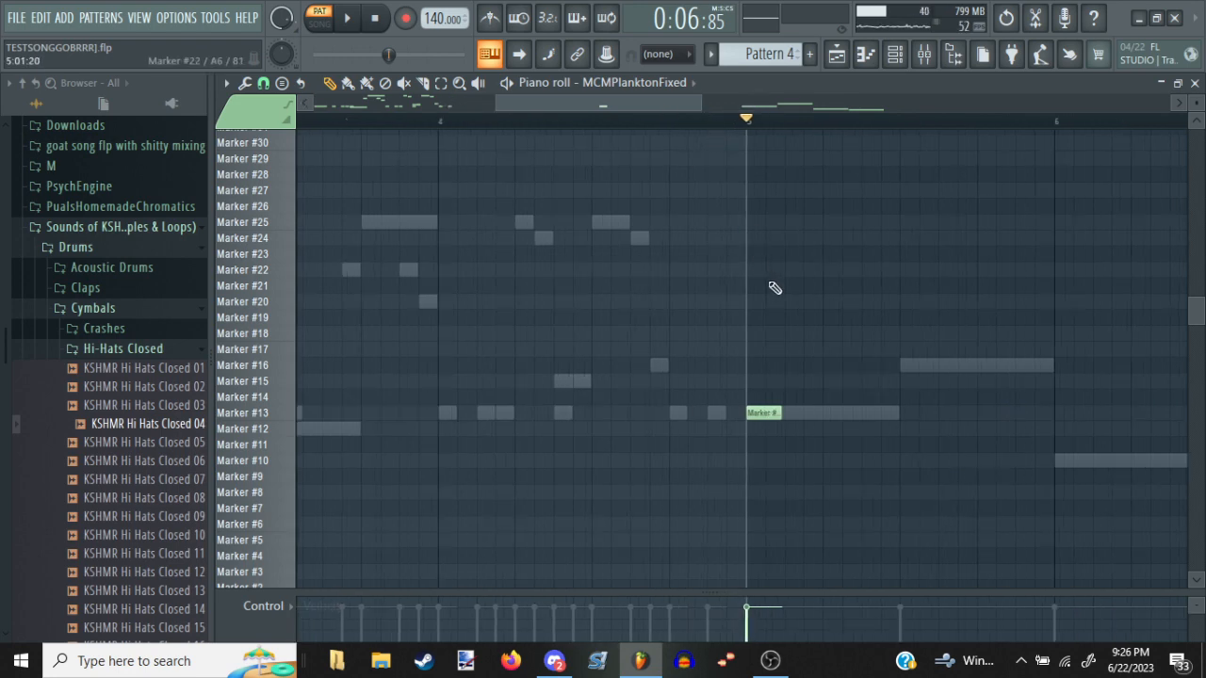
left_click_drag(751, 337, 631, 350)
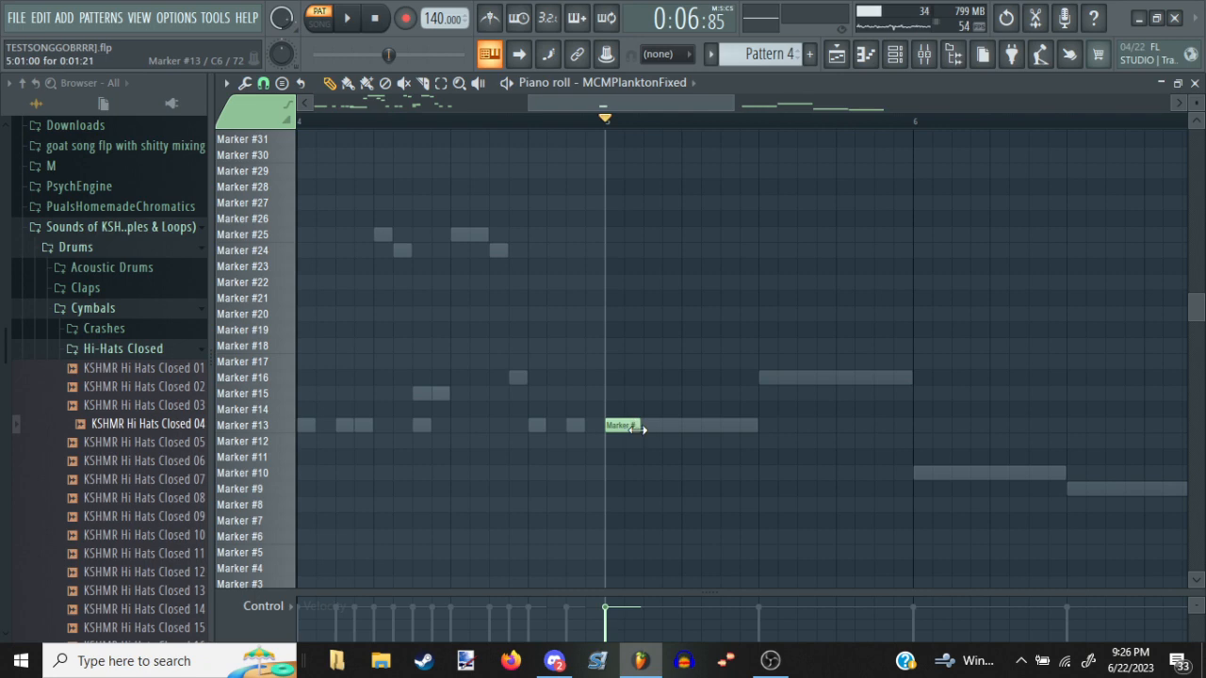
left_click(553, 661)
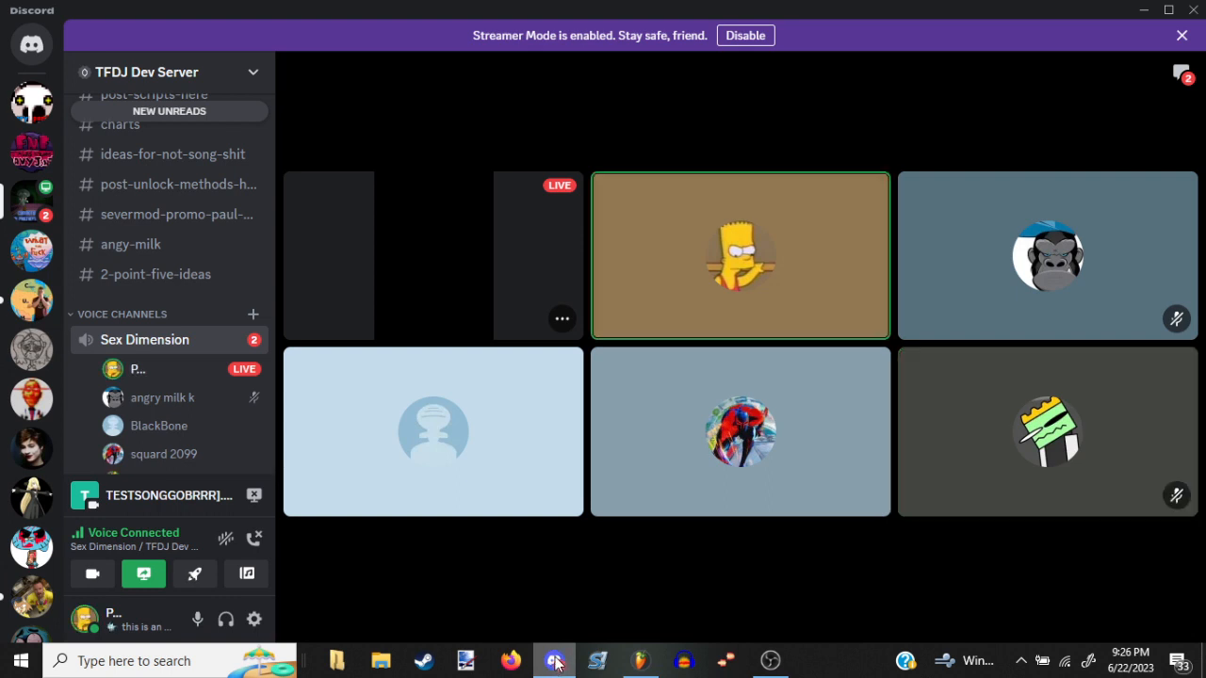
left_click(555, 661)
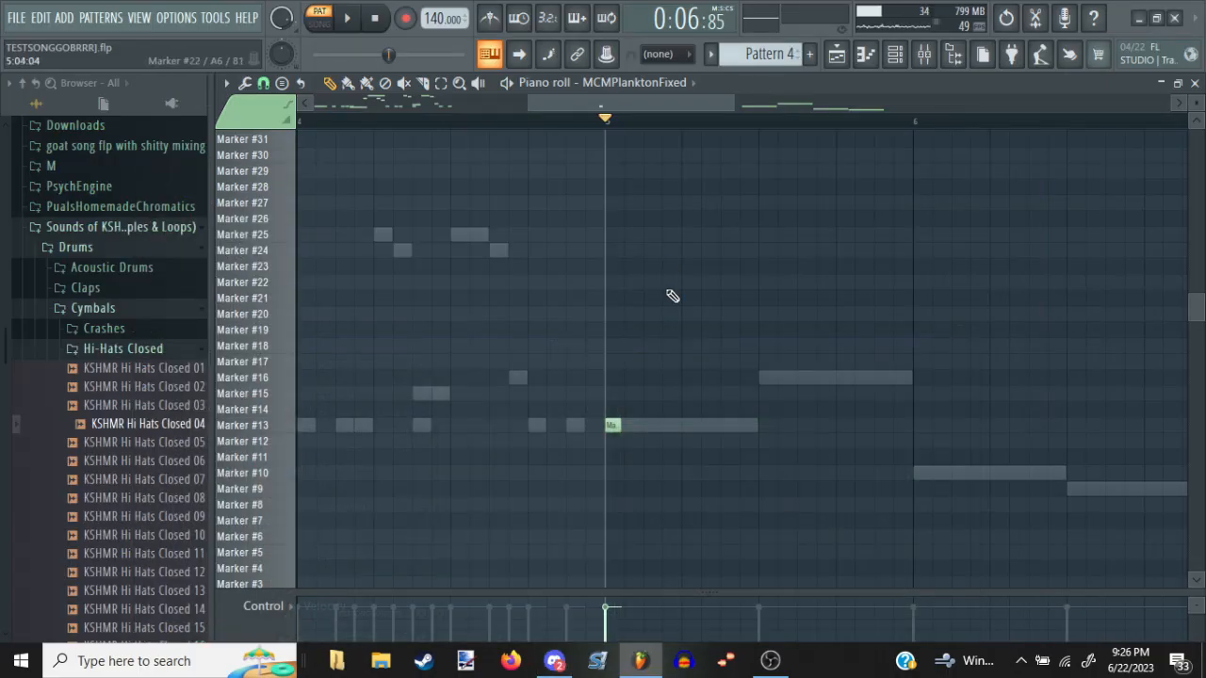
Shorten Plankton's Marker #13 note at bar 5 to 0:00:21 and add an equally short Marker #25 note on the bar's third step
left_click(614, 427)
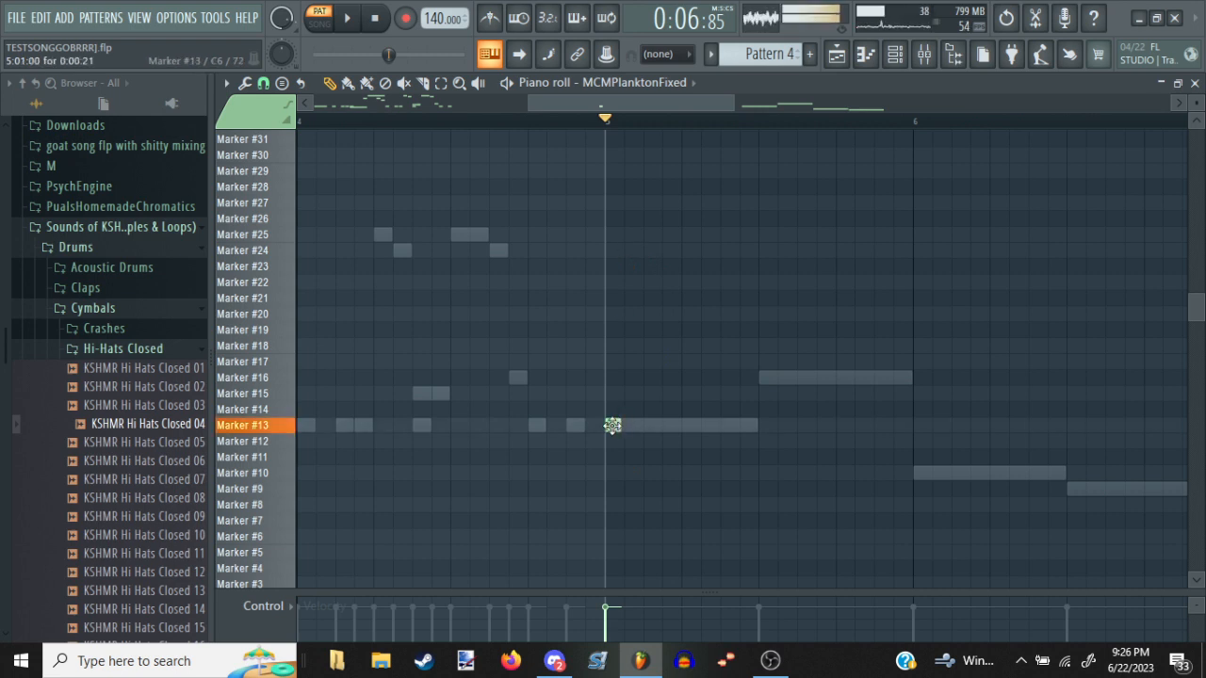
left_click(609, 237)
right_click(610, 237)
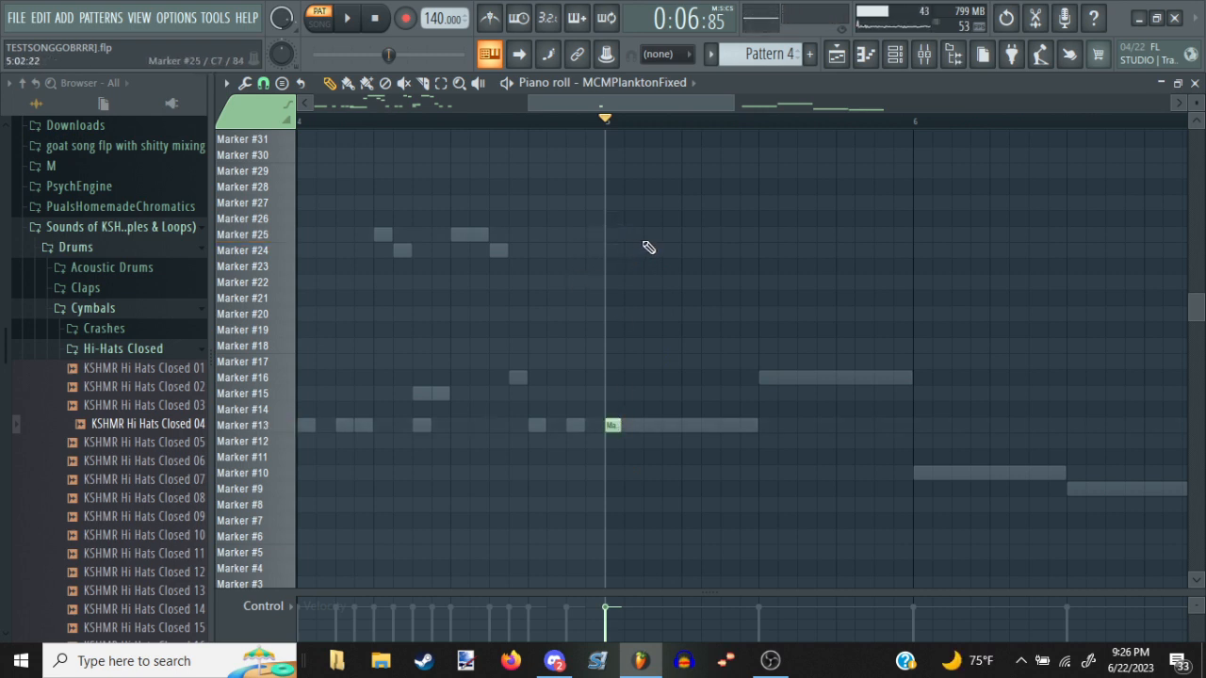
left_click(646, 239)
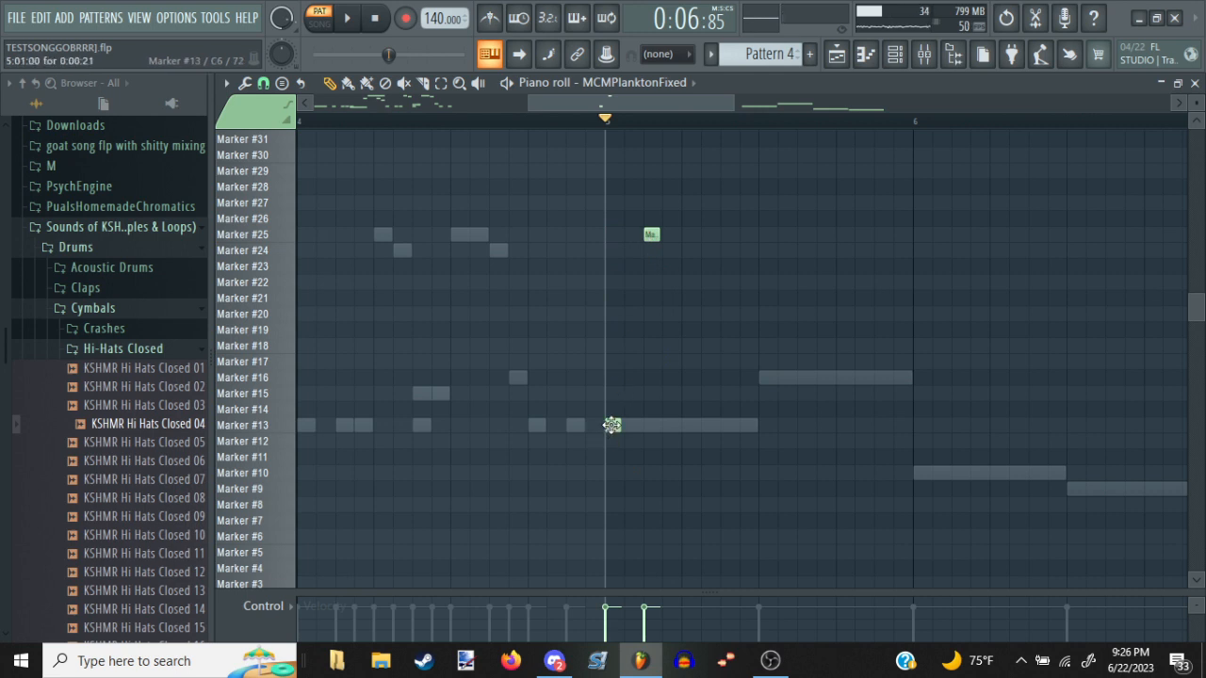
left_click(612, 424)
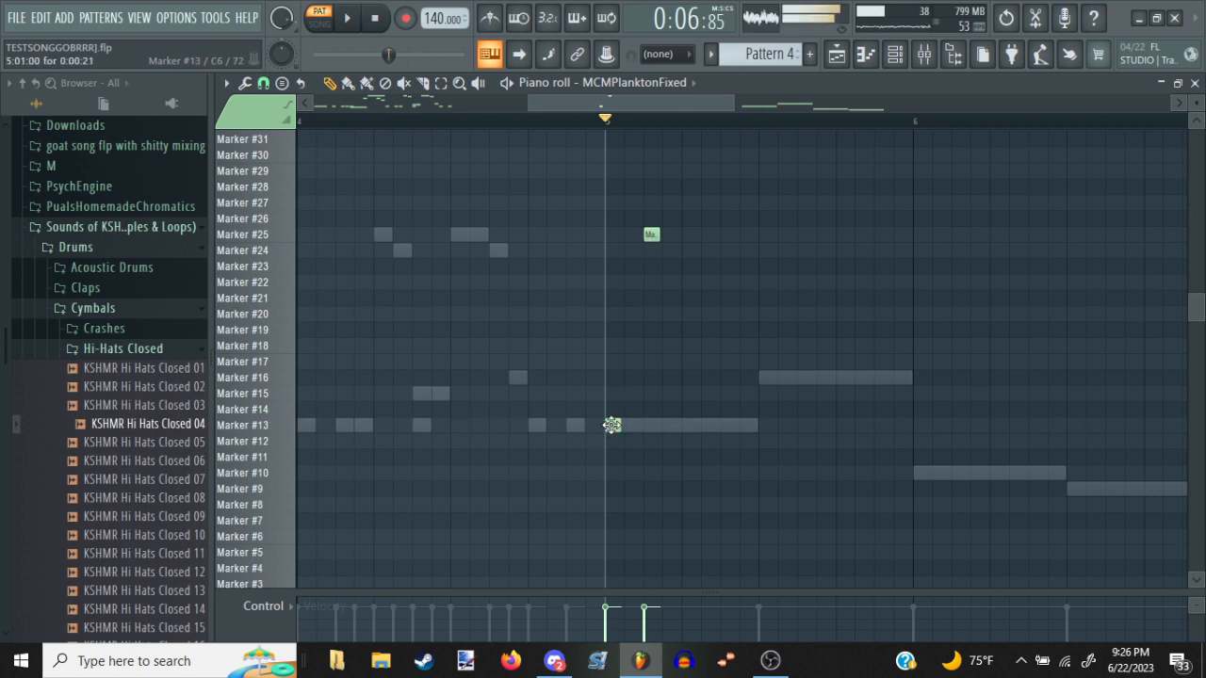
left_click(645, 237)
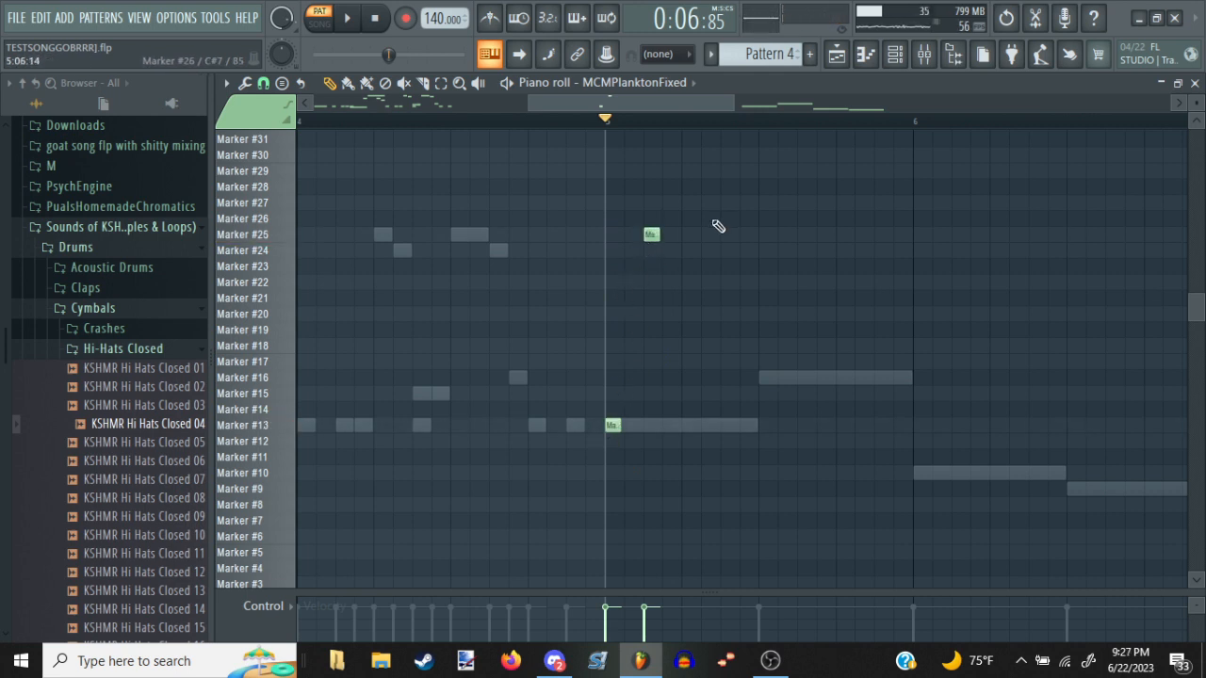
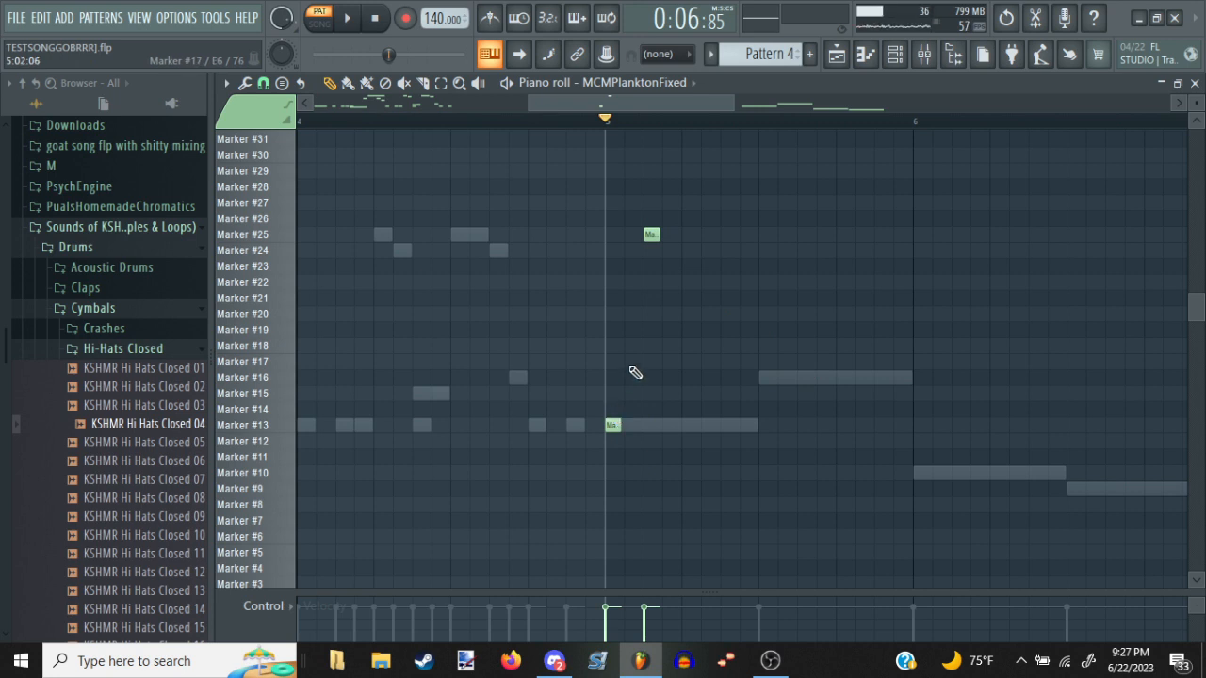
Move Plankton's Marker #25 note to bar 5's fourth step and add short Marker #16 and Marker #20 notes on the second and third steps
left_click_drag(649, 234, 668, 233)
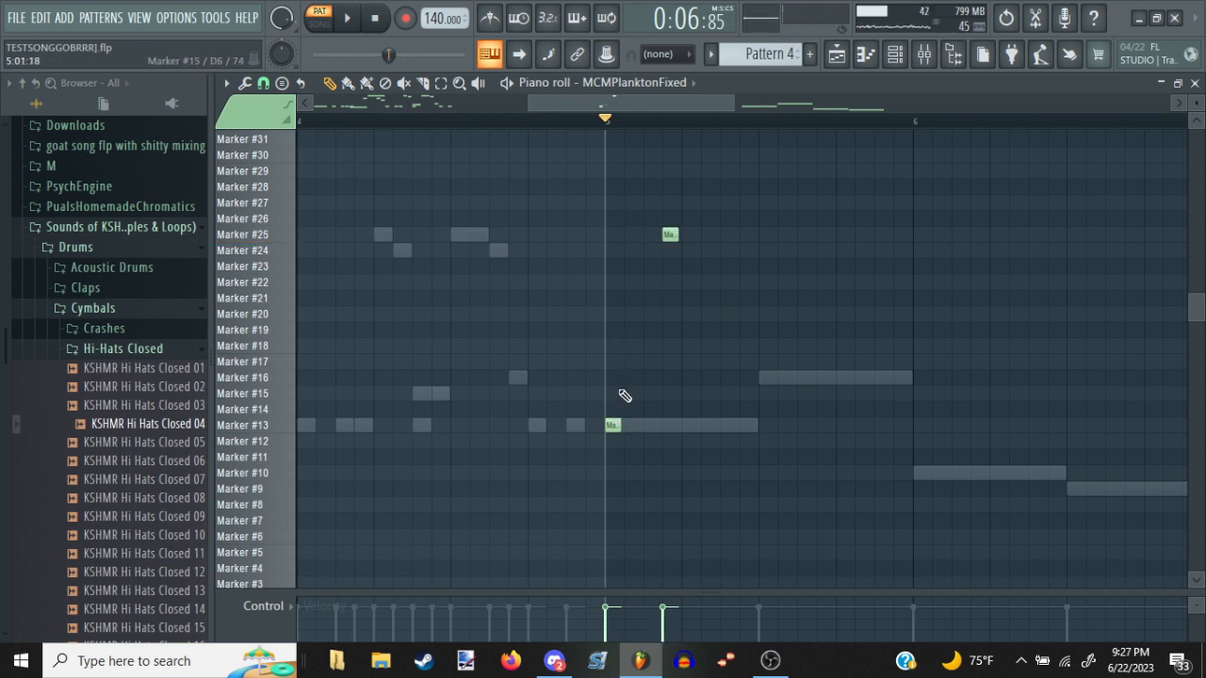
left_click(629, 378)
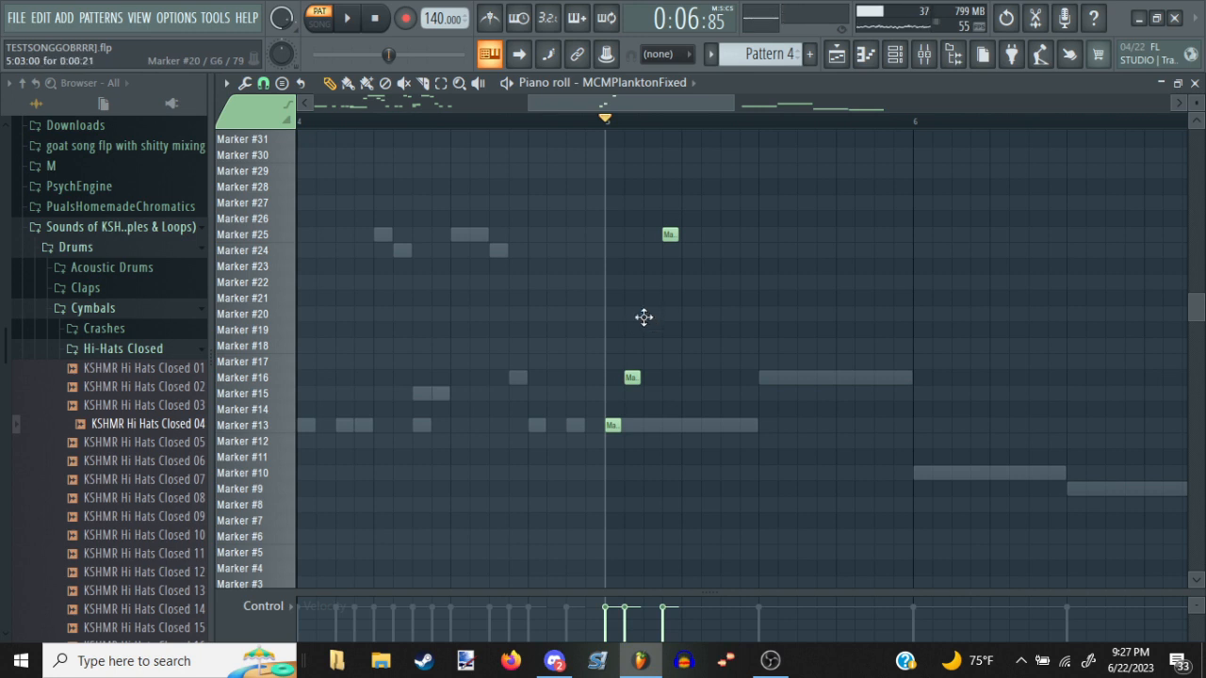
left_click(643, 316)
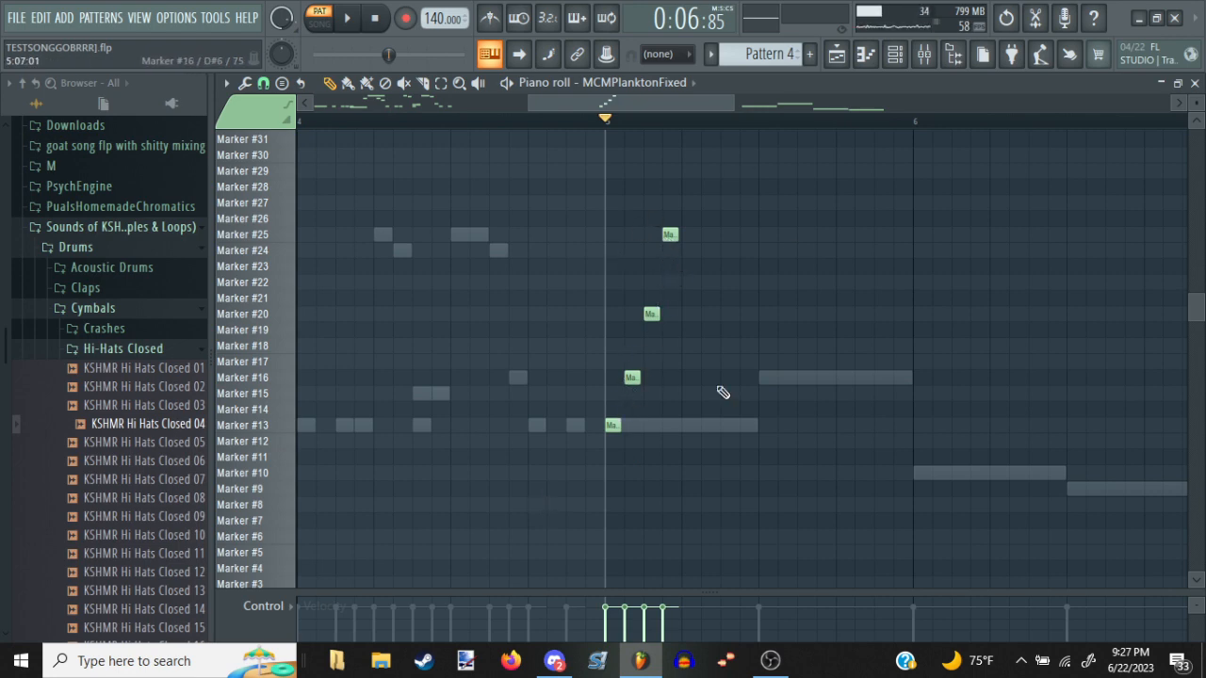
Write a rising run of short notes from Marker #13 to Marker #25 on consecutive steps from bar 10 and audition it
scroll(955, 432, "right", 10)
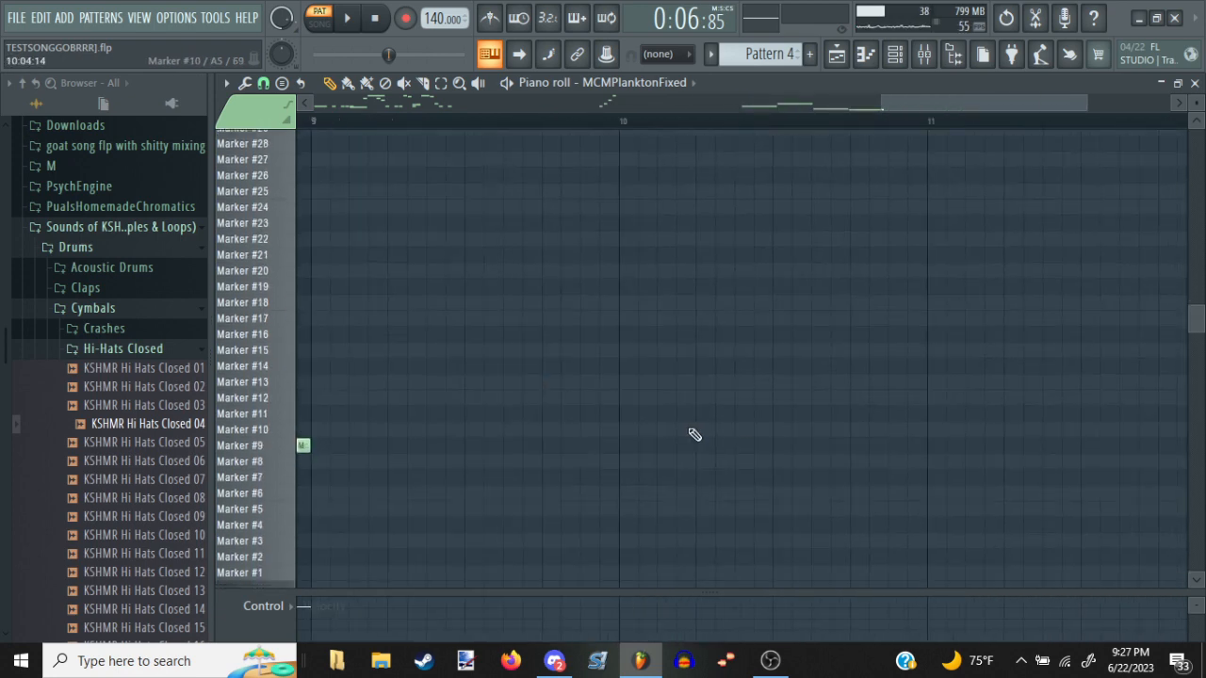
left_click(625, 382)
left_click(645, 365)
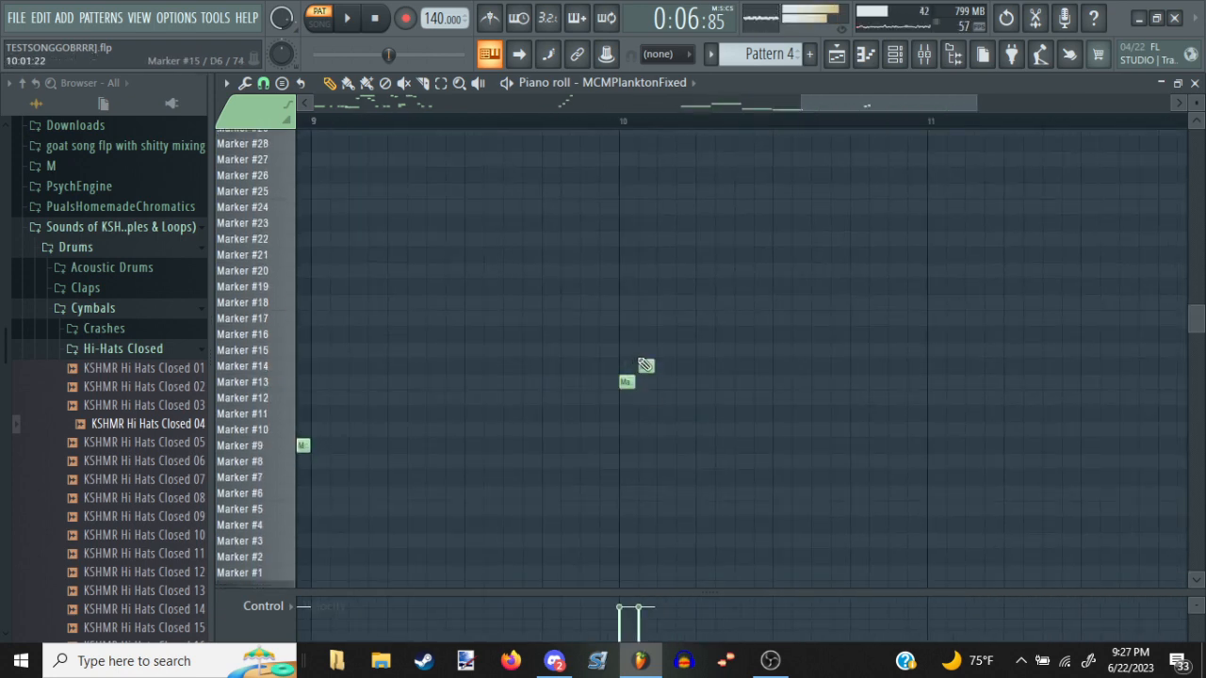
left_click(661, 349)
left_click(682, 334)
left_click(702, 318)
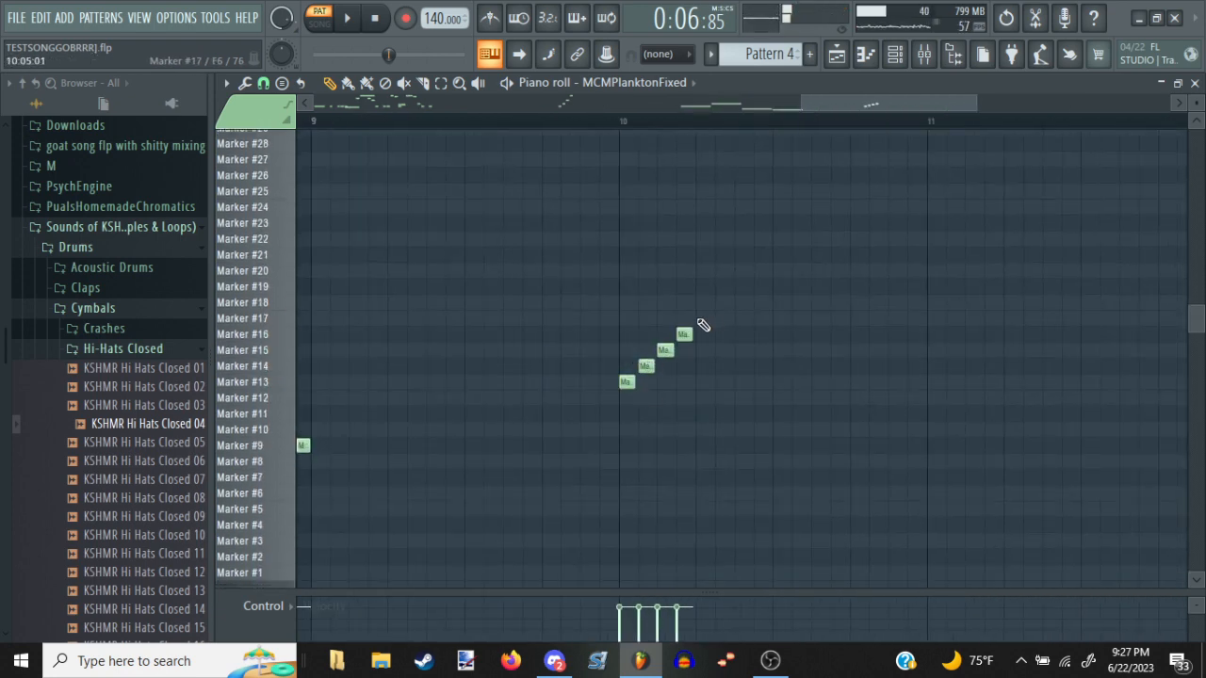
left_click(721, 302)
left_click(740, 285)
left_click(761, 270)
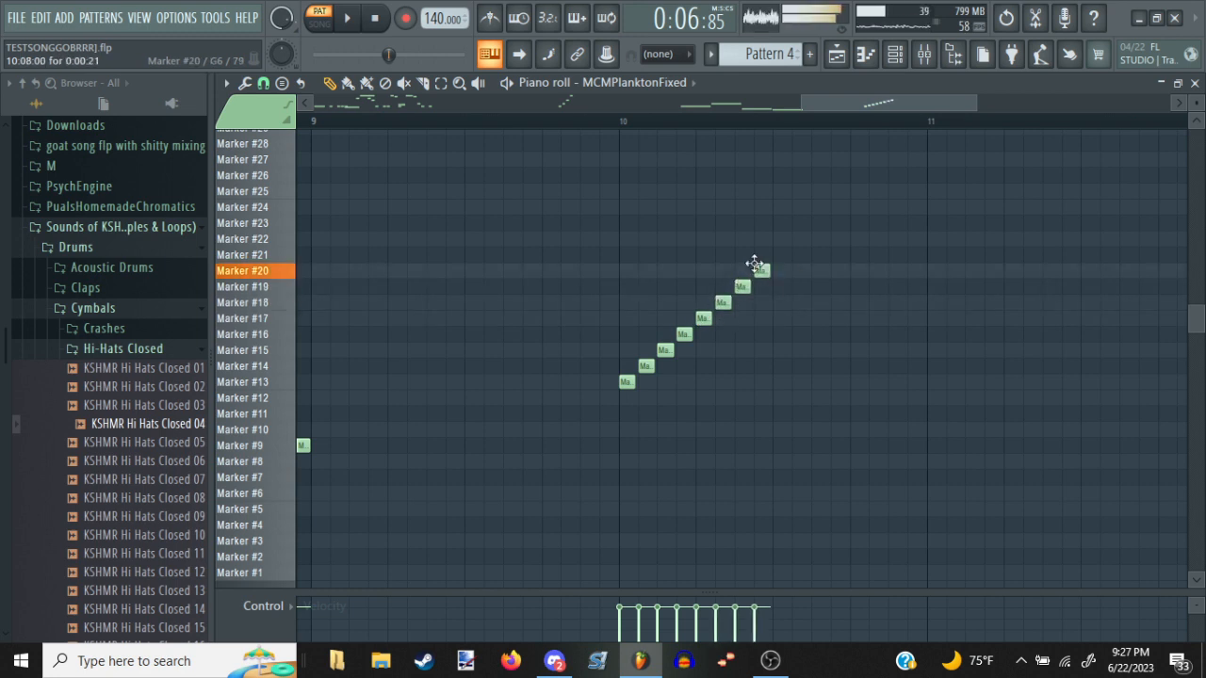
left_click(780, 255)
left_click(799, 239)
left_click(819, 222)
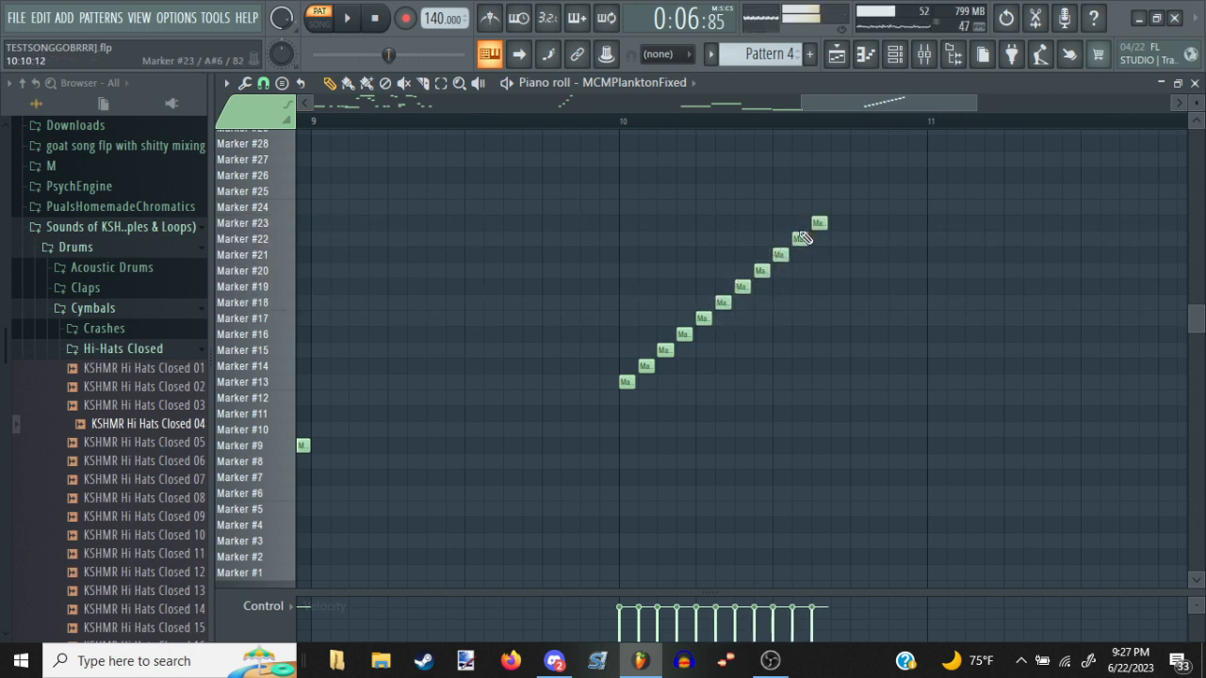
left_click(839, 207)
left_click(857, 191)
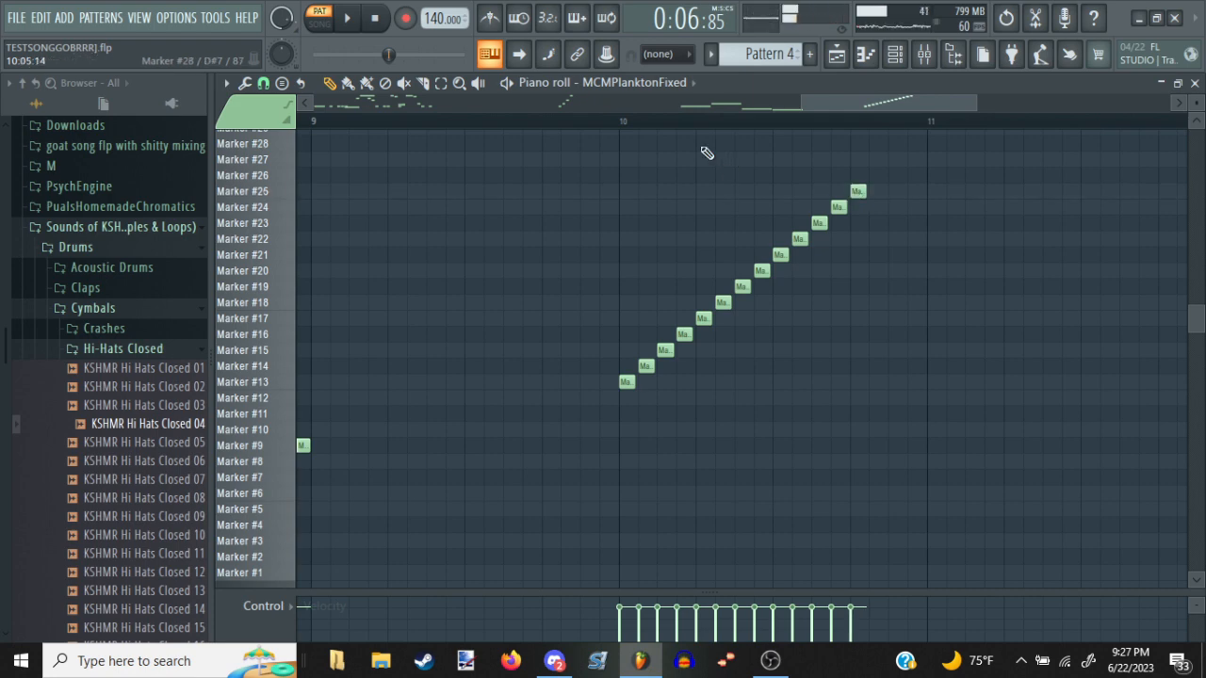
left_click(632, 127)
key("space")
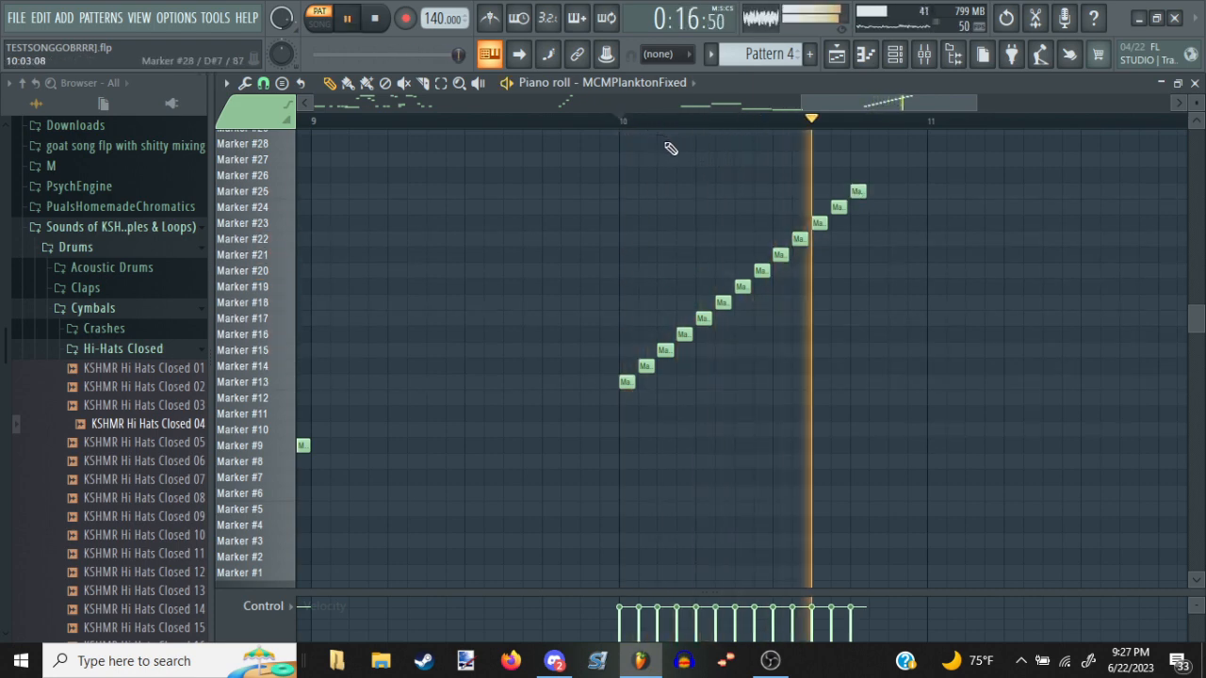
key("space")
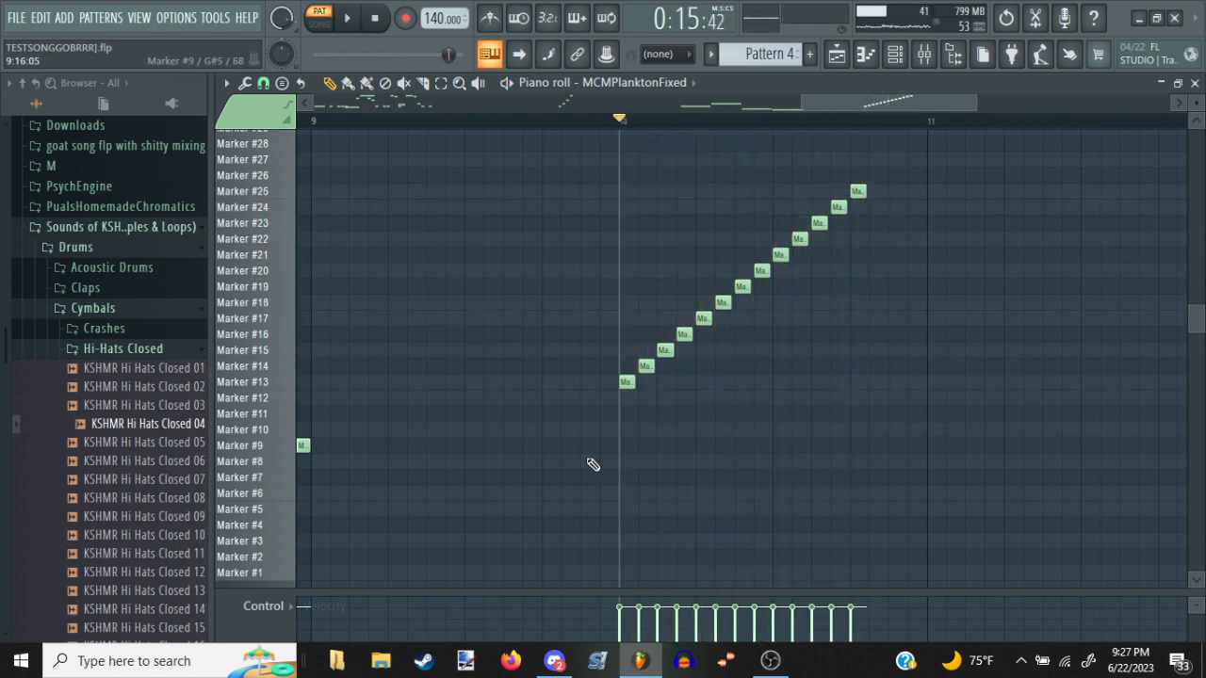
Select the thirteen-note run at bar 10, compress it to span four steps, and audition the result
scroll(611, 338, "left", 6)
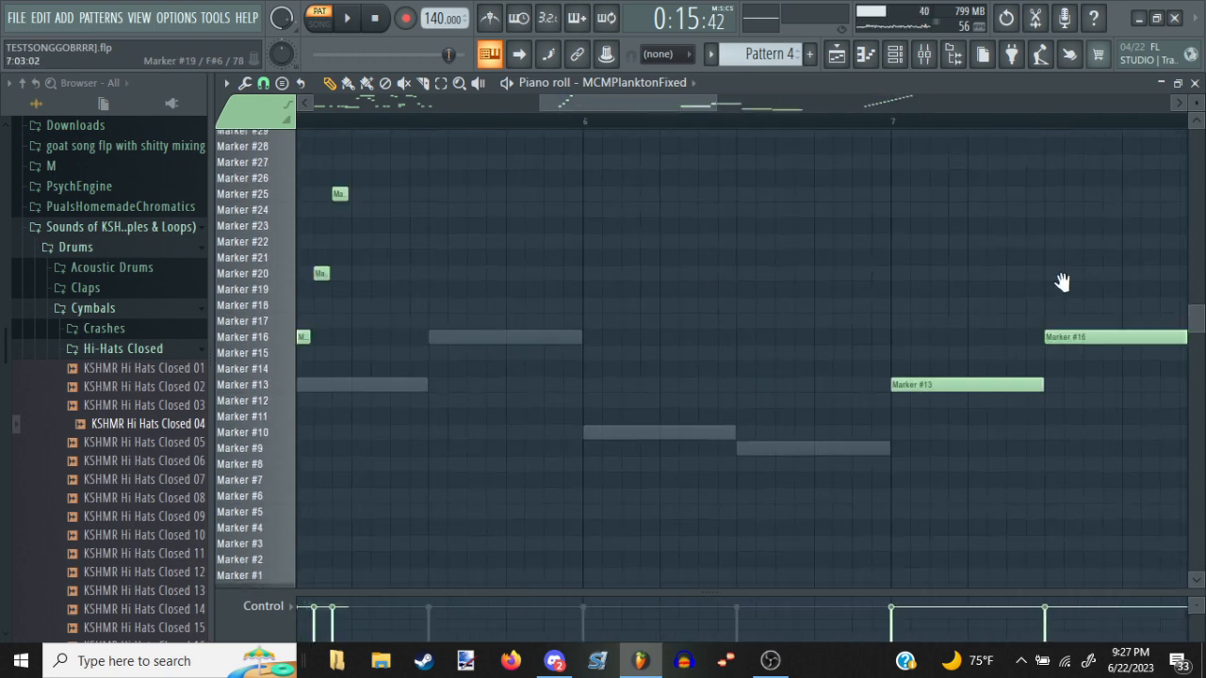
scroll(1045, 257, "right", 6)
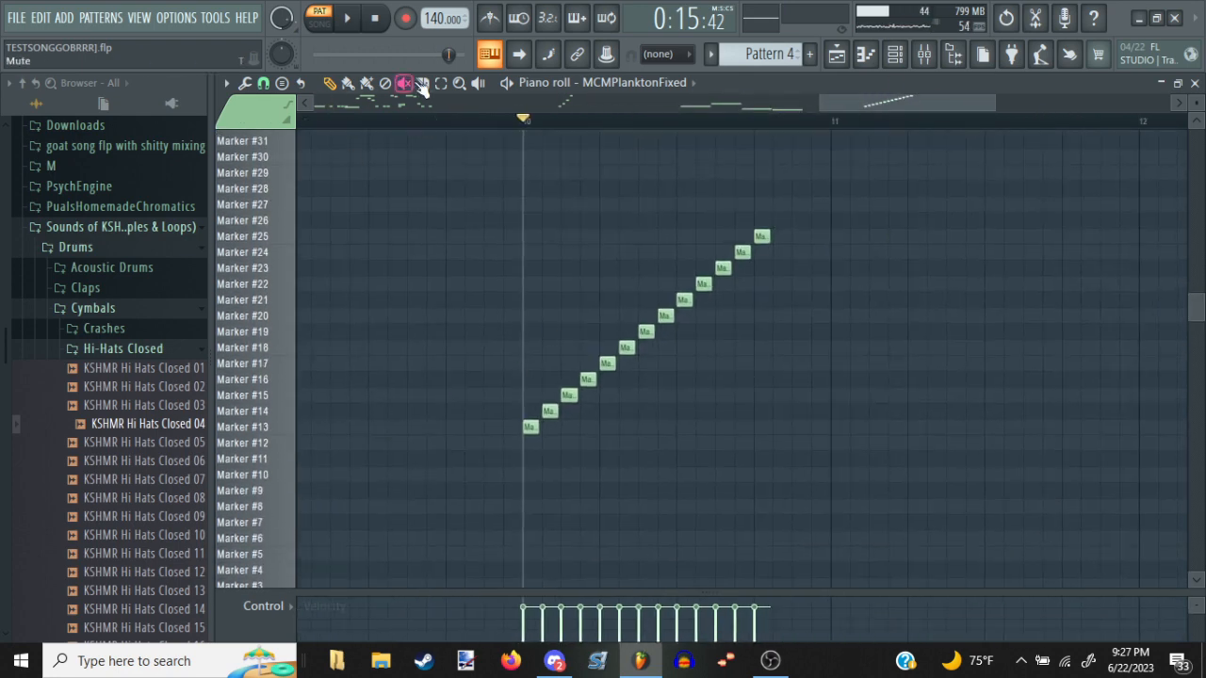
left_click_drag(775, 221, 508, 434)
key("p")
scroll(764, 132, "up", 5)
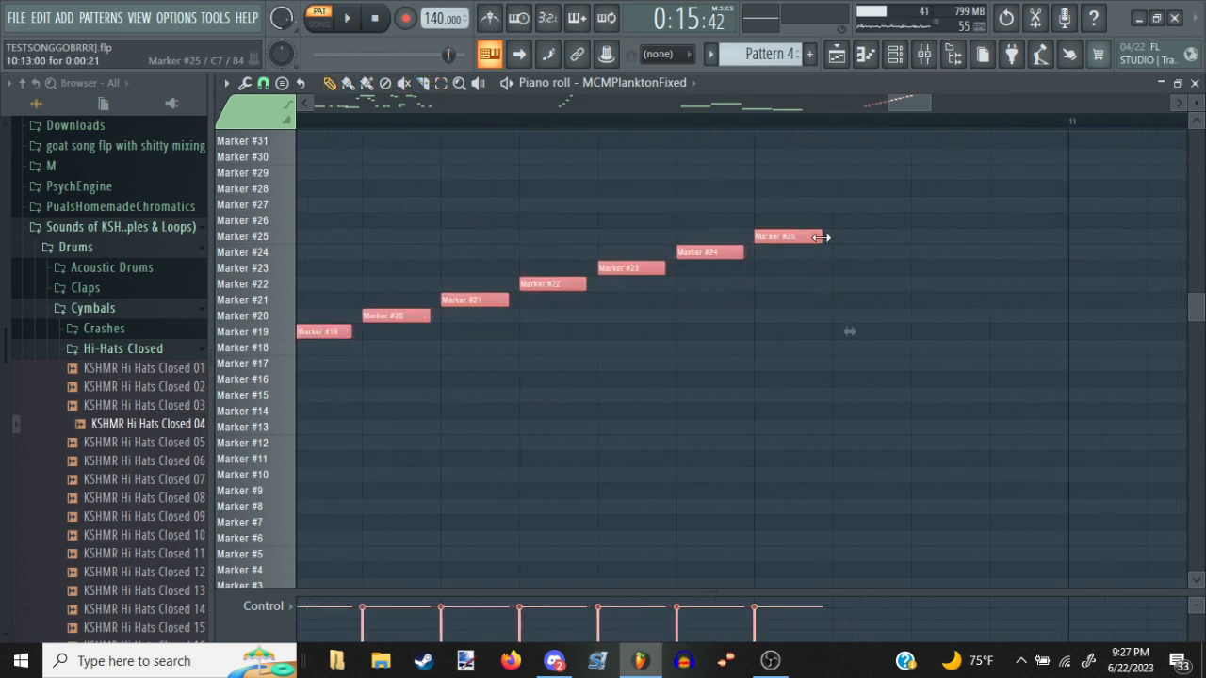
left_click_drag(852, 330, 355, 351)
left_click_drag(526, 385, 1010, 419)
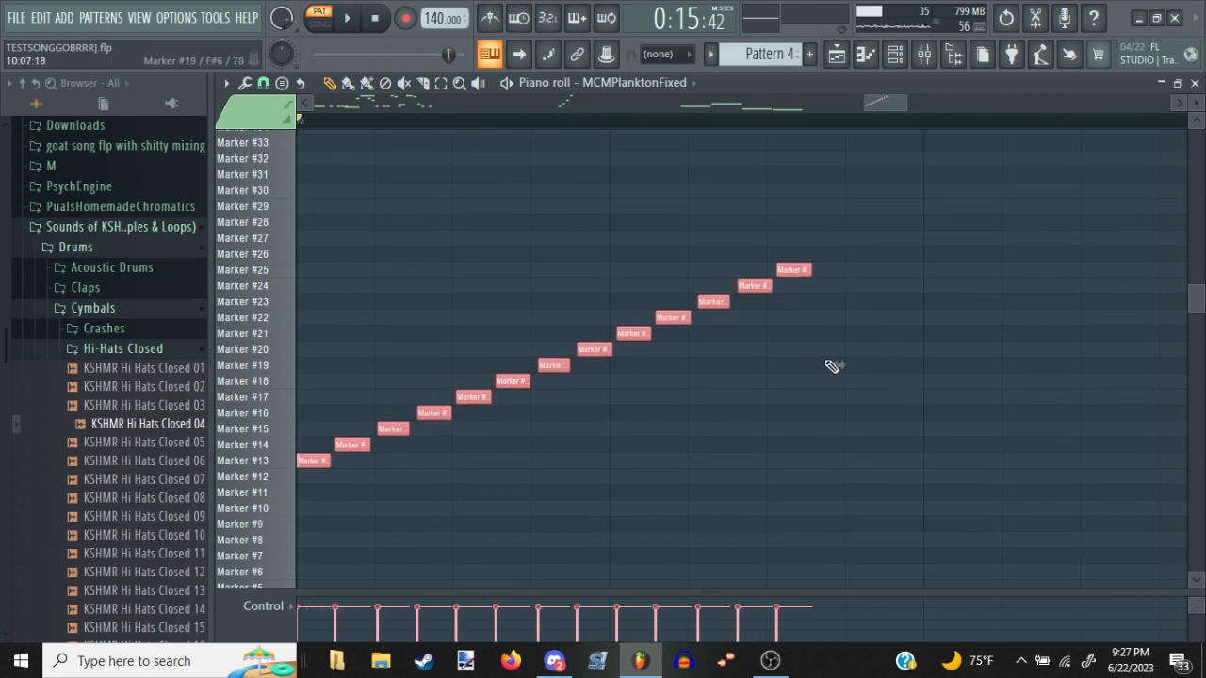
left_click_drag(837, 367, 885, 424)
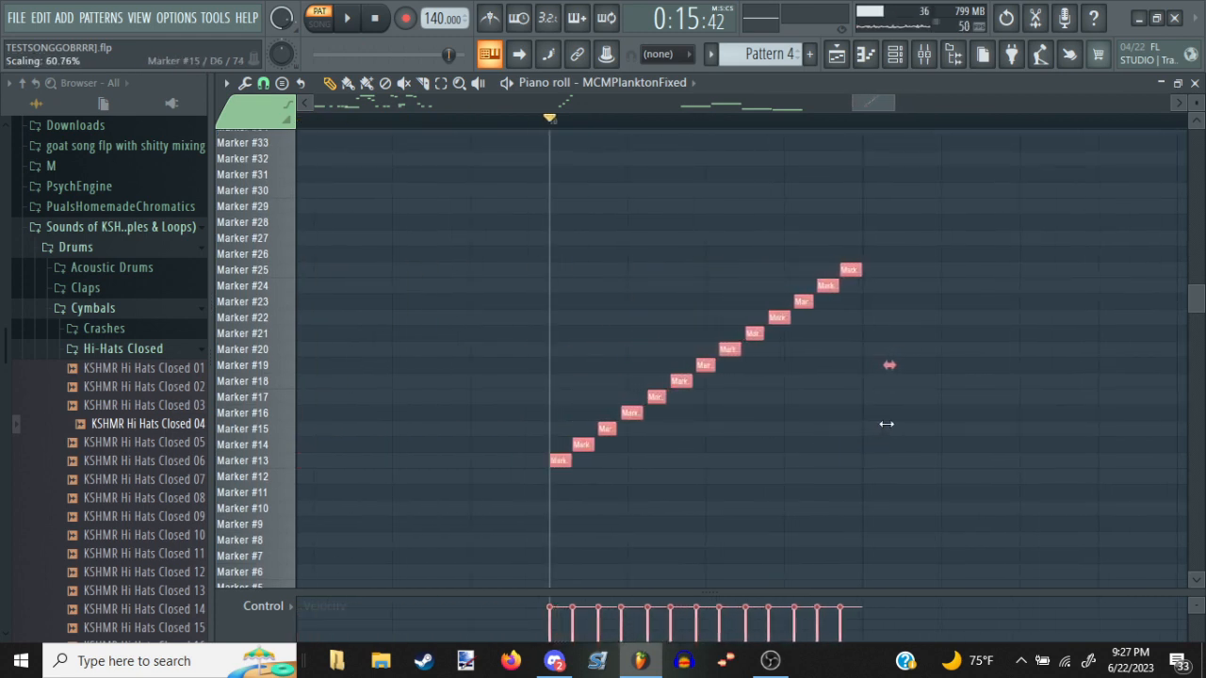
key("space")
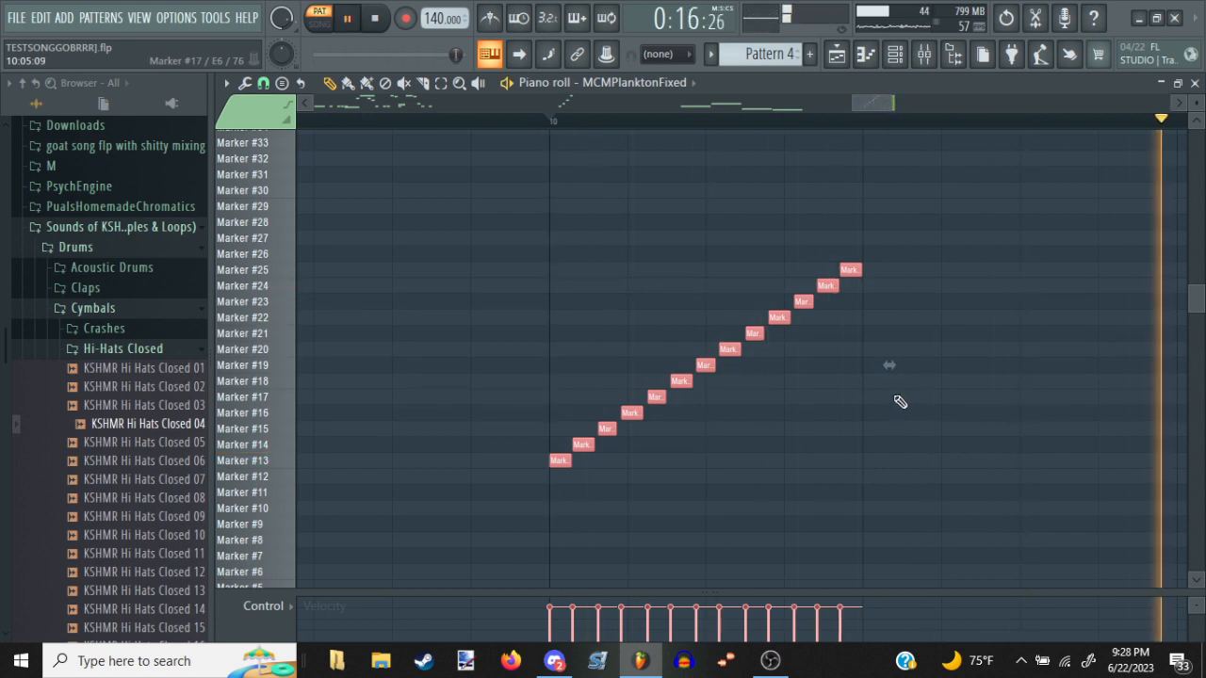
key("space")
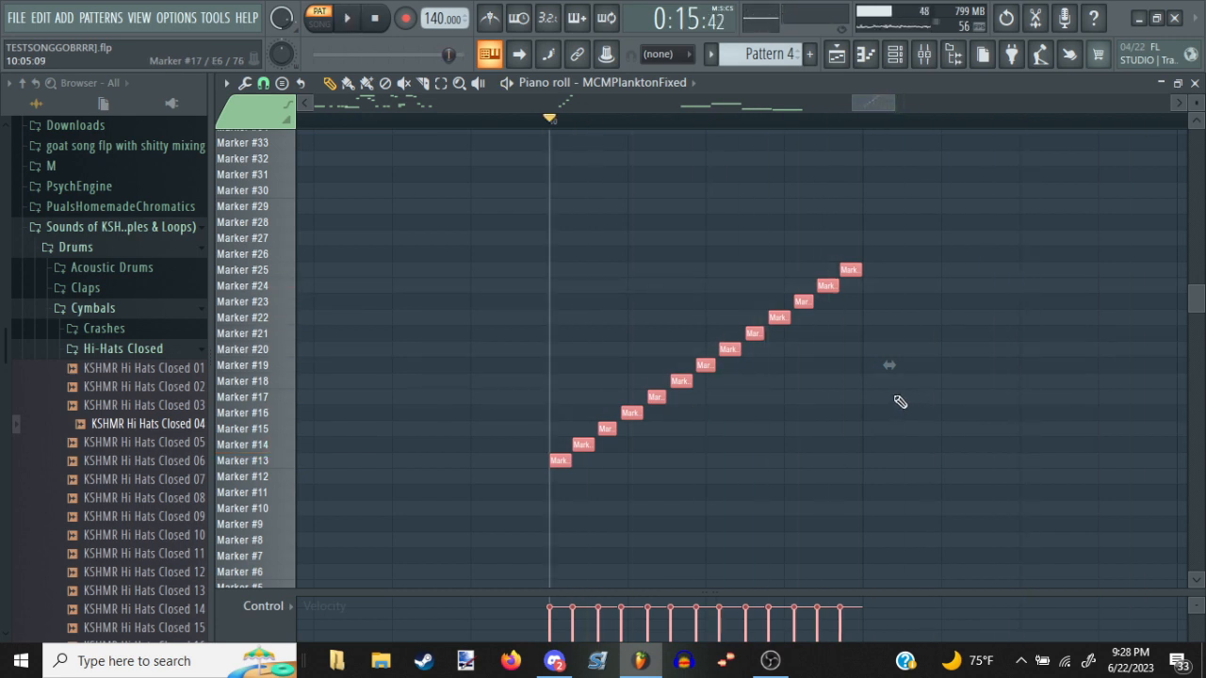
key("space")
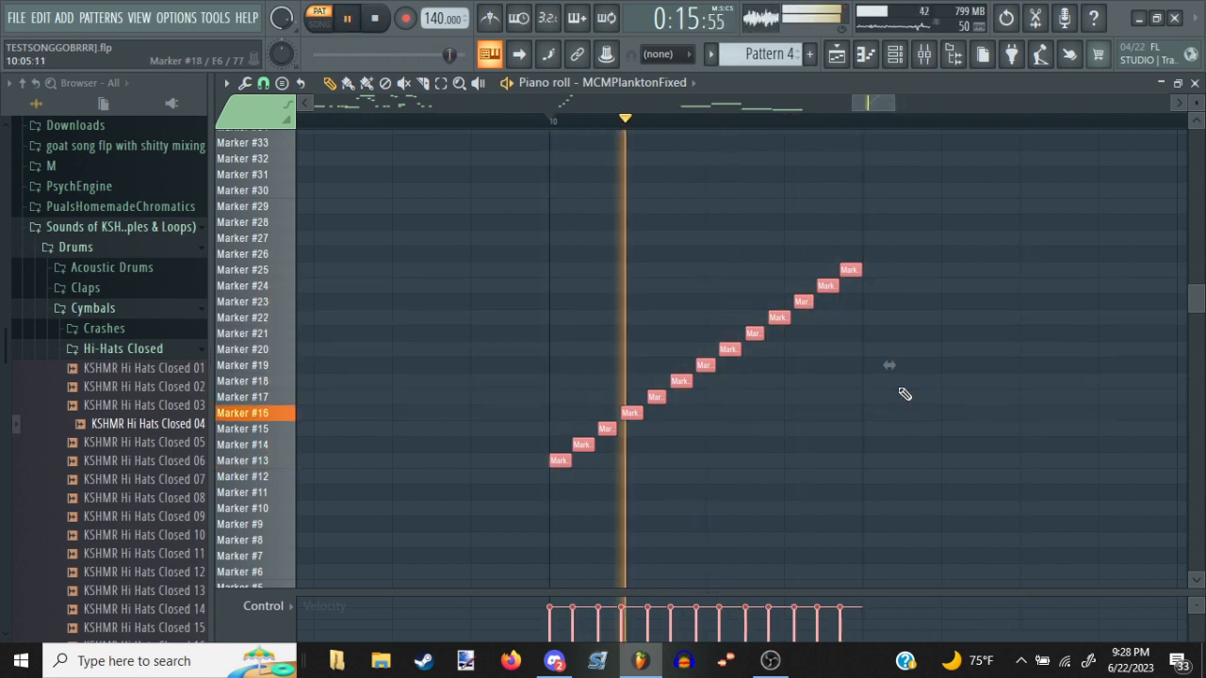
key("space")
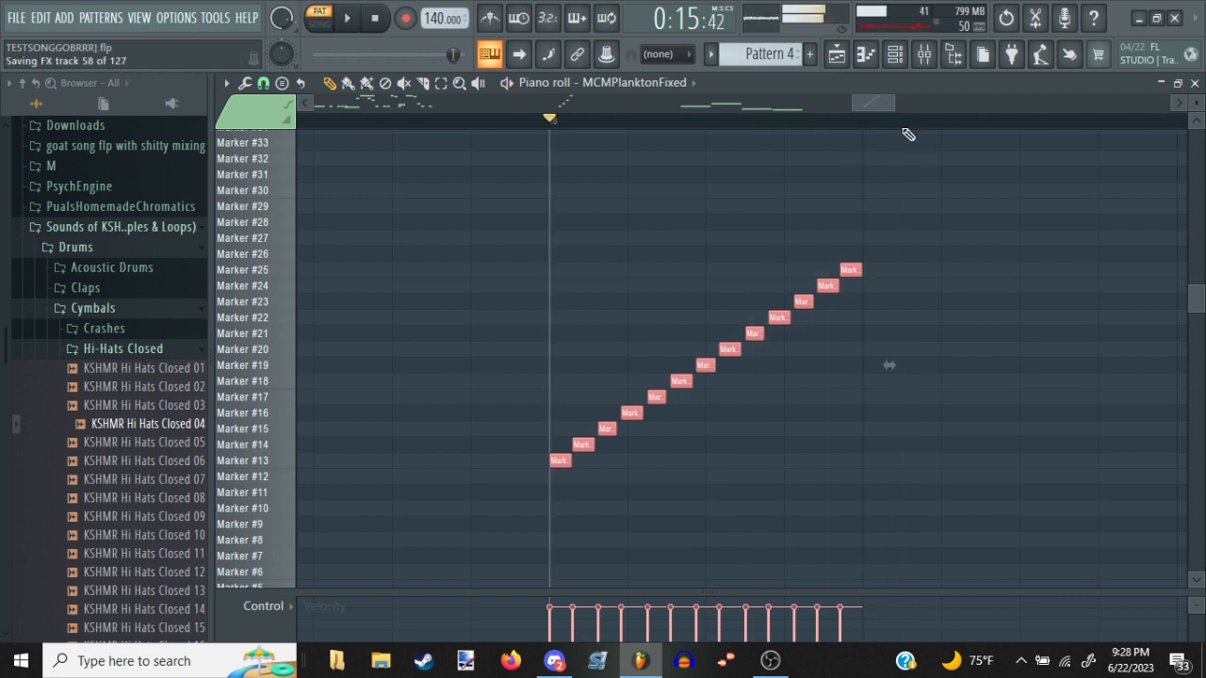
Delete the compressed Marker #13 to Marker #25 run at bar 10 and return to the bar 5 notes
scroll(901, 131, "down", 6)
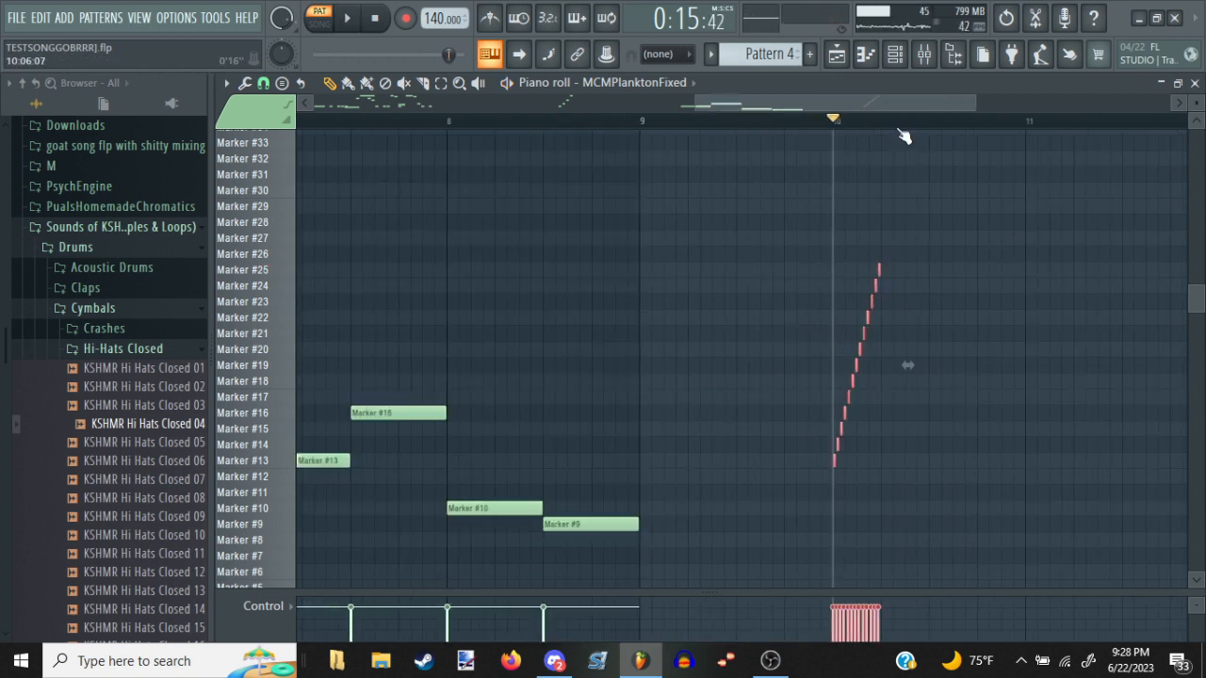
key("Delete")
left_click_drag(932, 241, 1121, 193)
left_click_drag(756, 236, 1192, 175)
Audition Plankton's four-note rising figure from the start of bar 5, removing the stray Marker #21 note
left_click(507, 123)
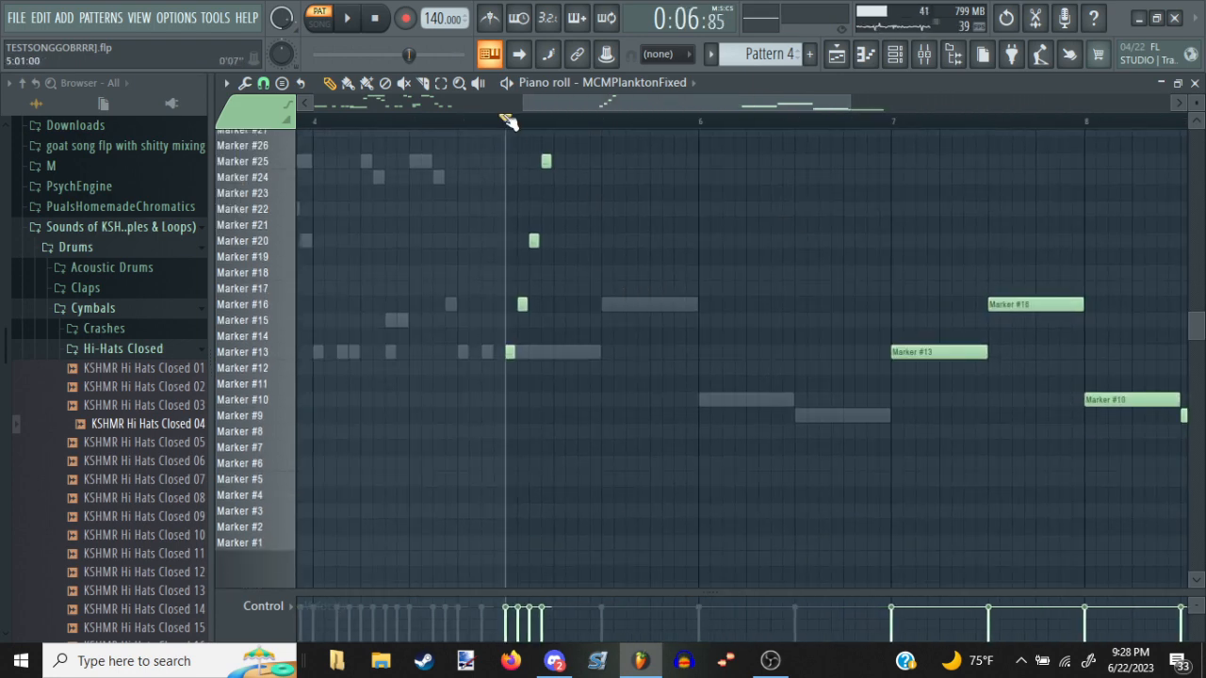
left_click(532, 225)
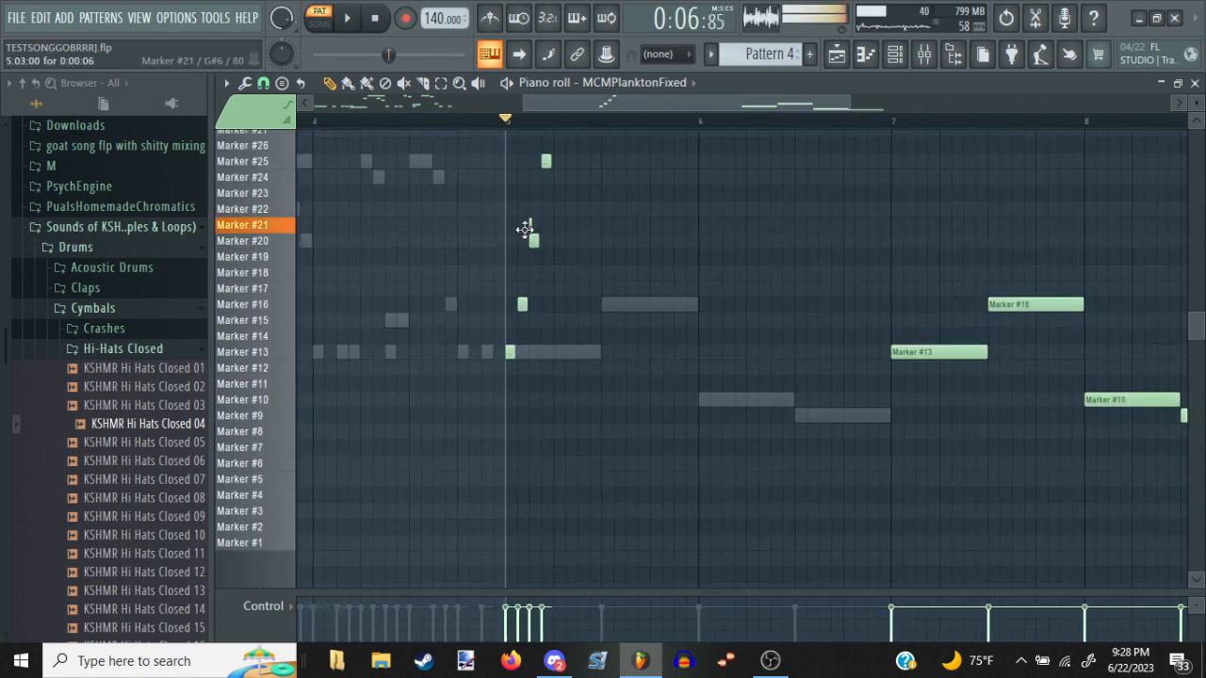
key("space")
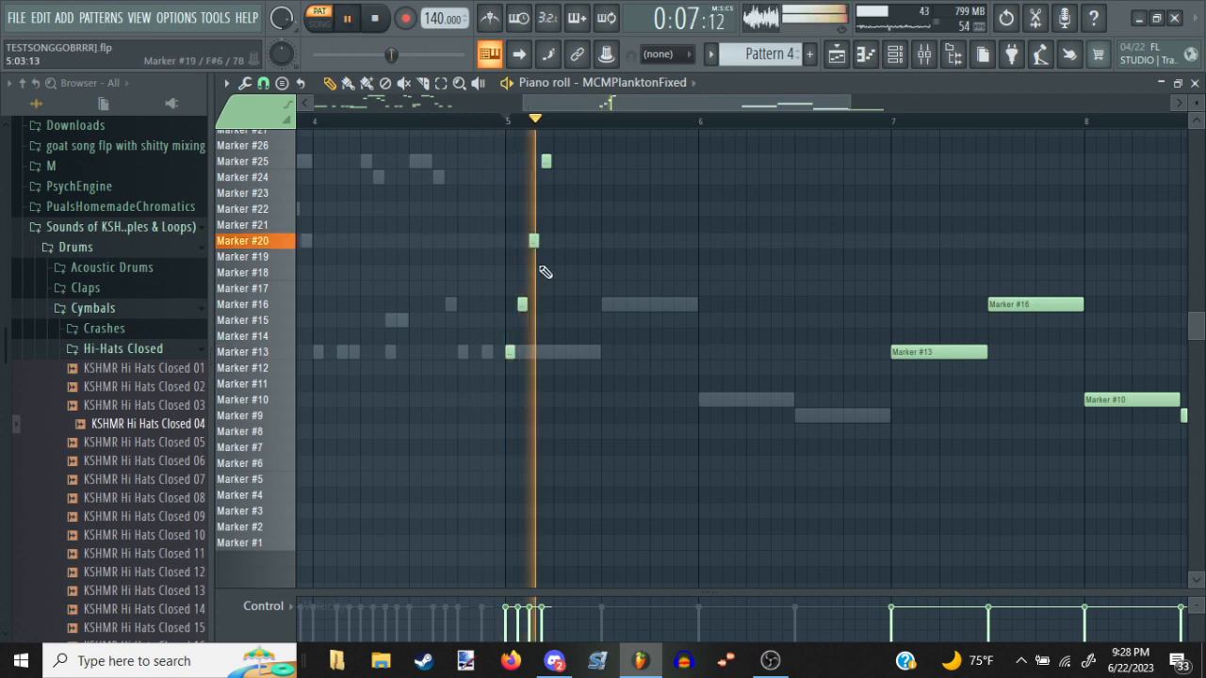
key("space")
Repeat the figure on bar 5's steps 5 to 8 with short Marker #13, Marker #16, Marker #20 and Marker #25 notes
left_click(558, 351)
left_click(569, 303)
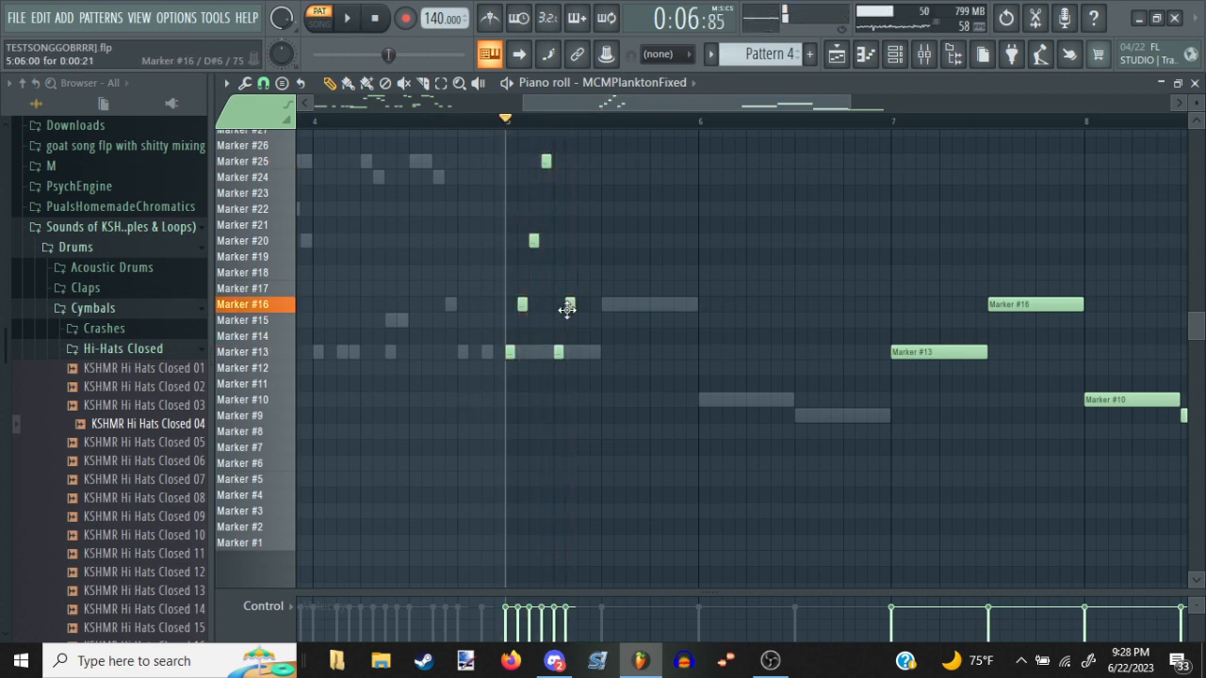
left_click(581, 241)
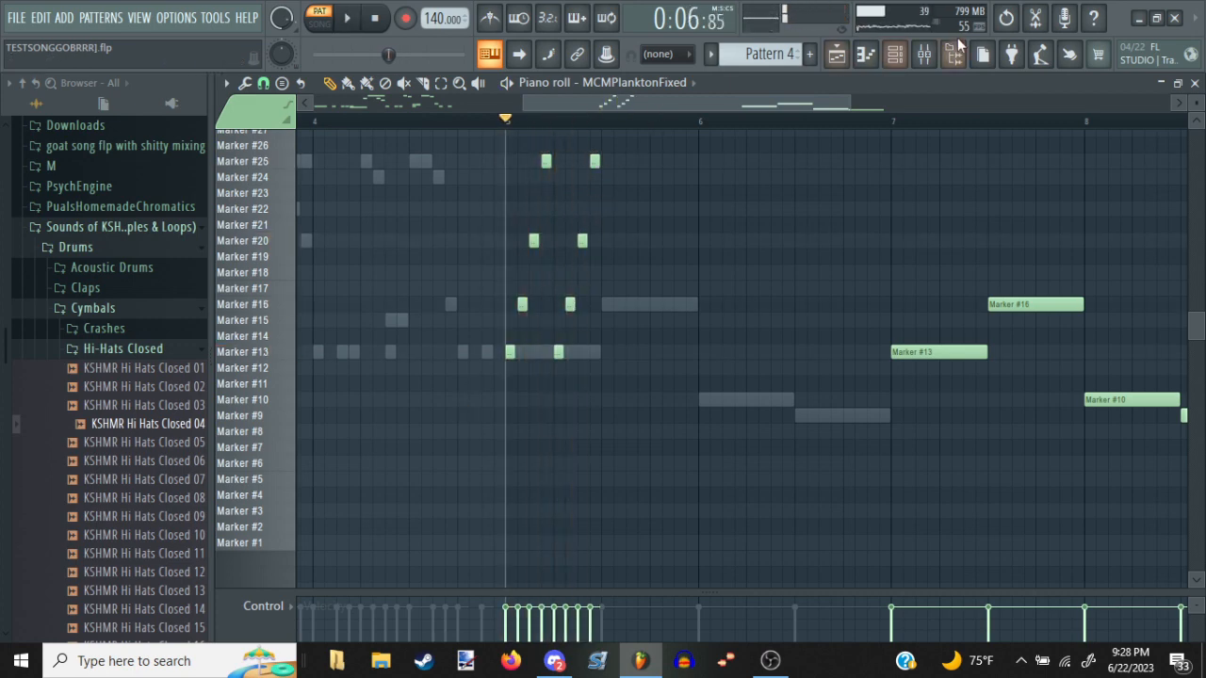
Check the channel rack, compare the opening Plankton melody with the new part, and audition from bar 5
left_click(866, 55)
left_click(866, 55)
left_click(895, 54)
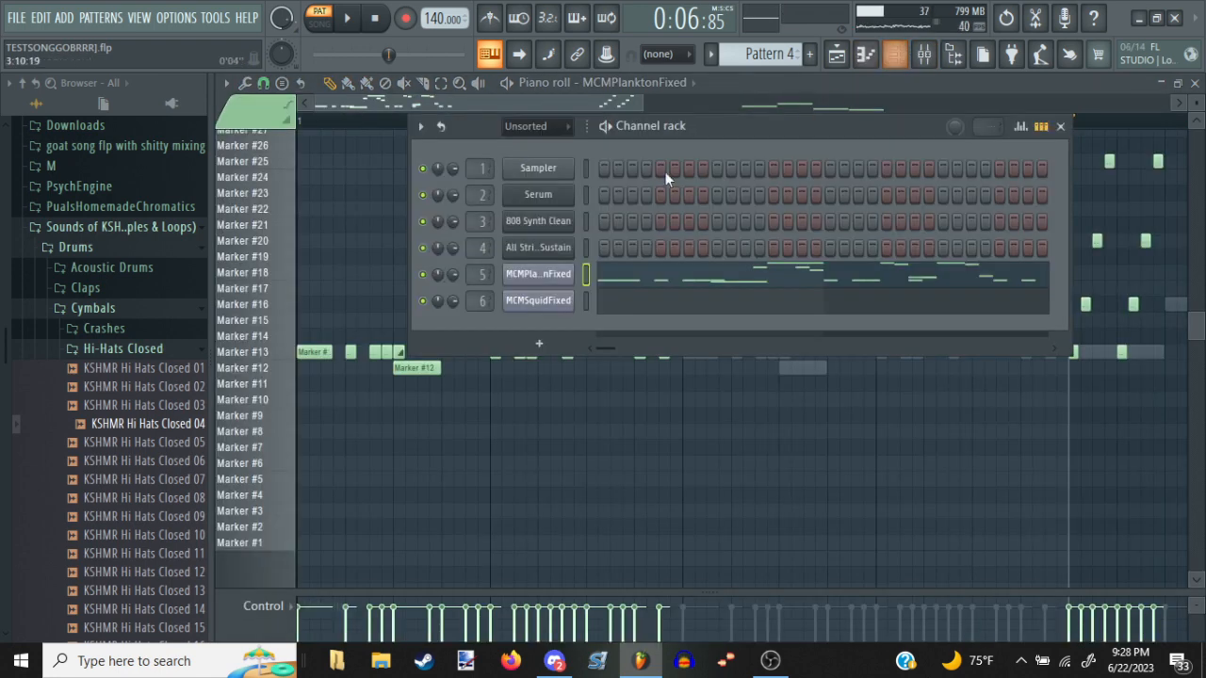
right_click(721, 509)
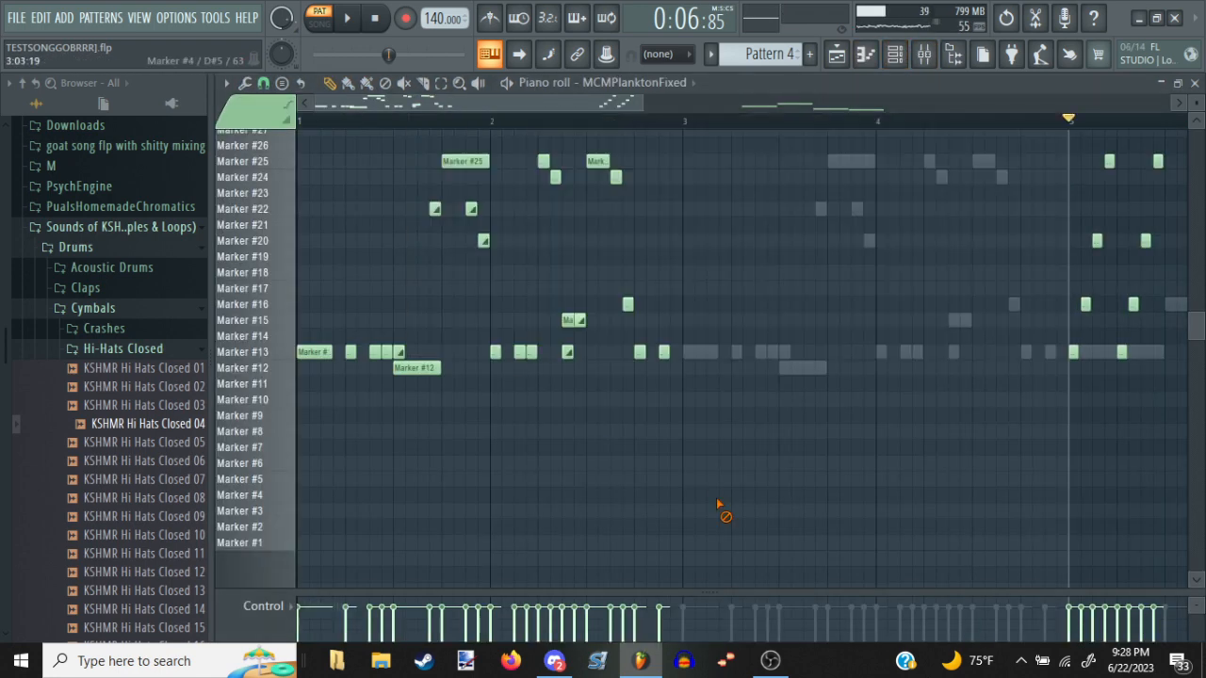
left_click_drag(773, 470, 279, 446)
key("space")
key("space")
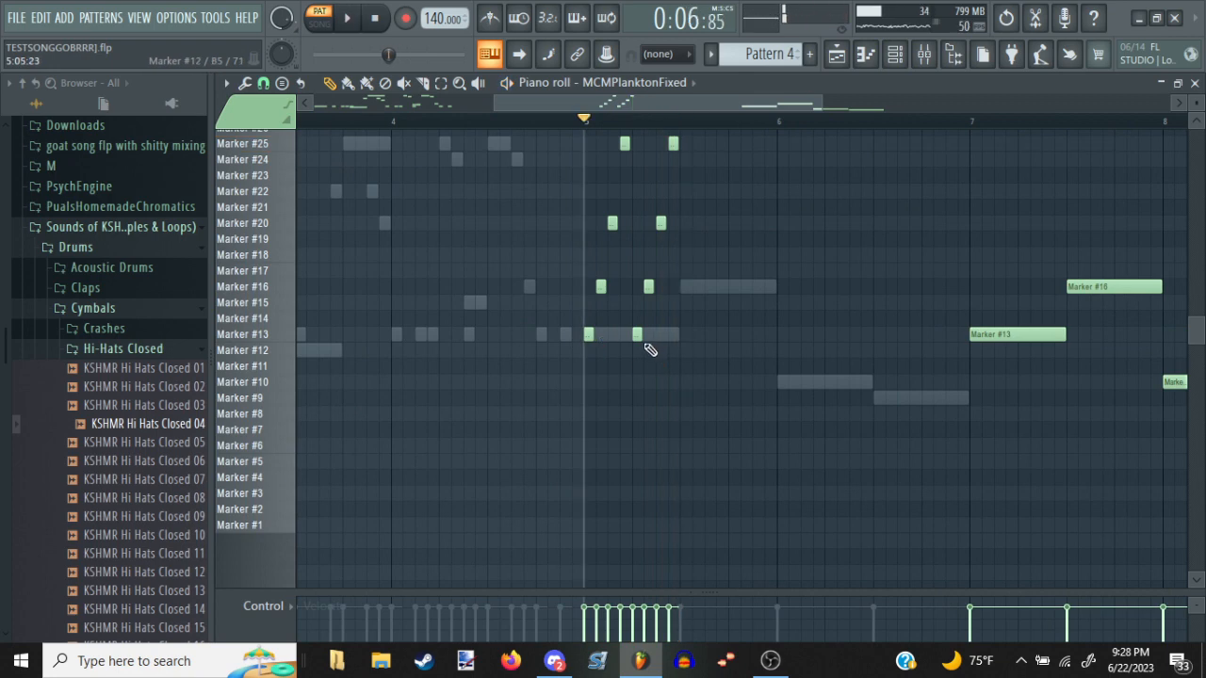
Add short Marker #13, Marker #16, Marker #20 and Marker #25 notes on steps 9 to 12 of bar 5 in MCMPlanktonFixed
left_click(676, 335)
left_click(692, 287)
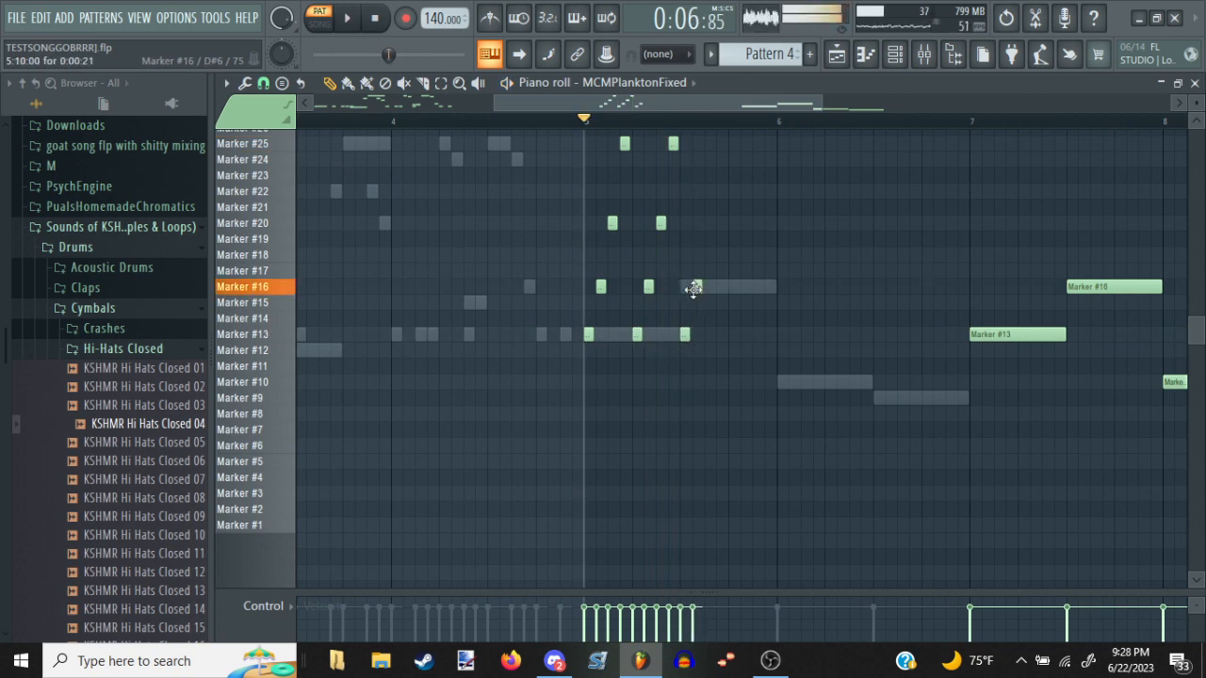
left_click(710, 239)
left_click_drag(708, 238, 705, 226)
scroll(732, 210, "up", 3)
left_click(716, 191)
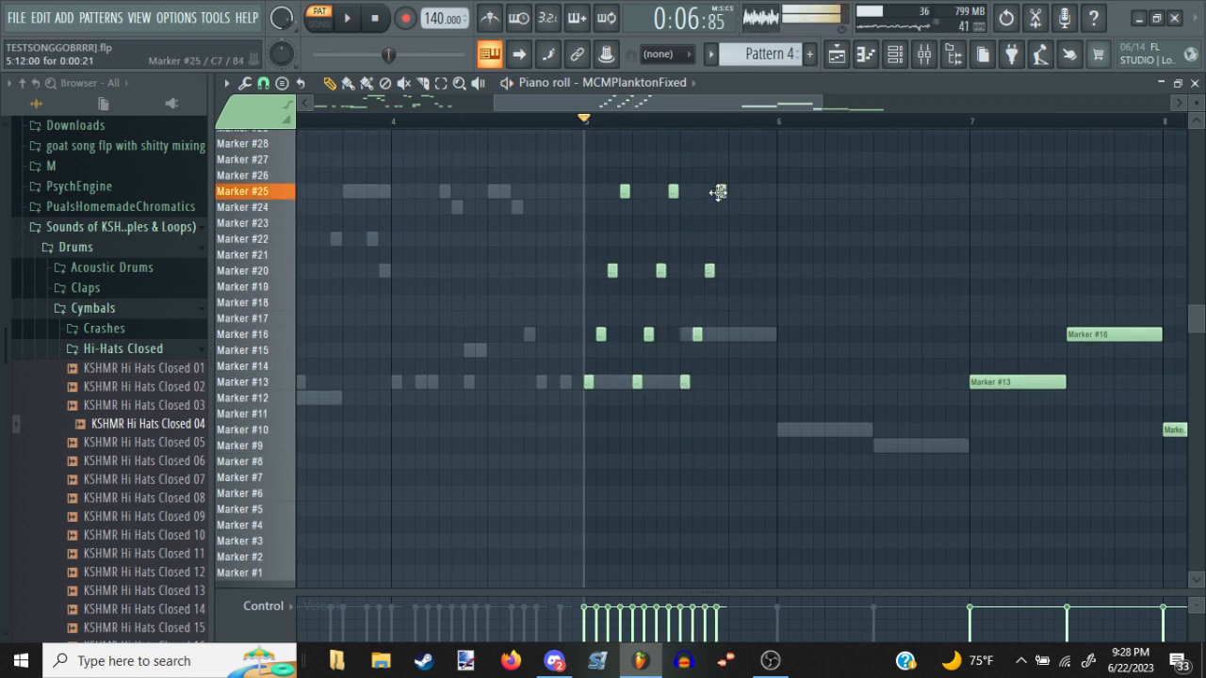
End bar 5 with two-step Marker #20 and Marker #16 notes on steps 13 and 15, and audition the phrase
left_click(734, 270)
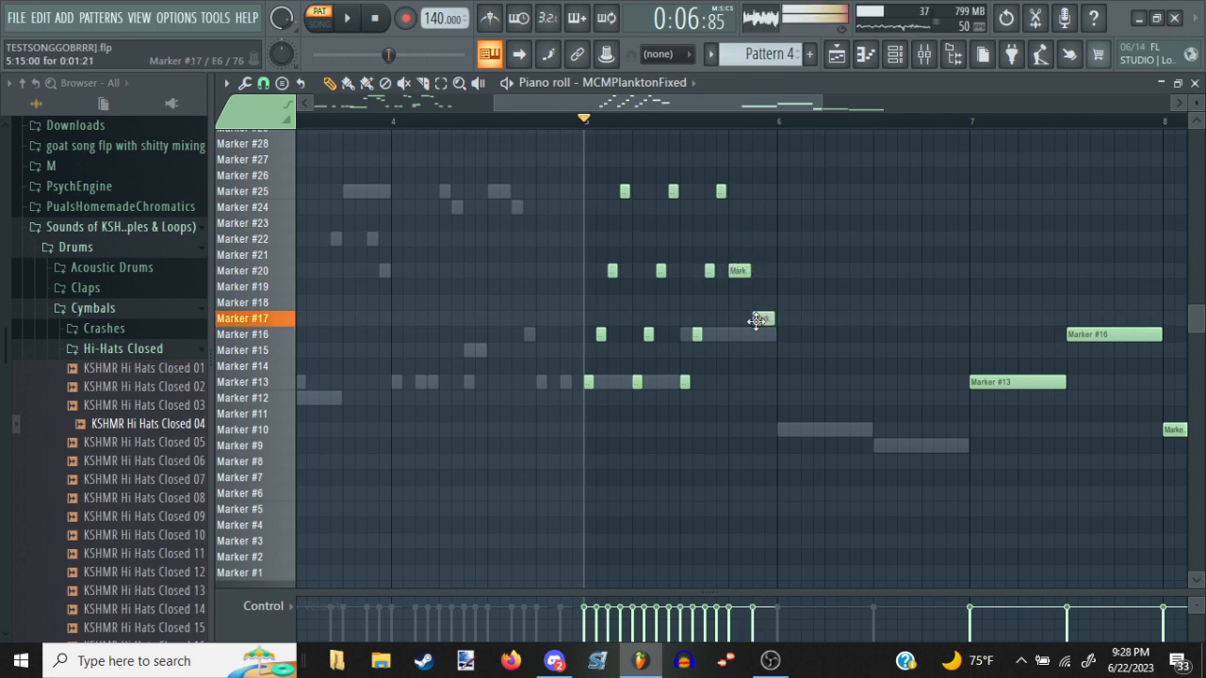
left_click(761, 333)
key("space")
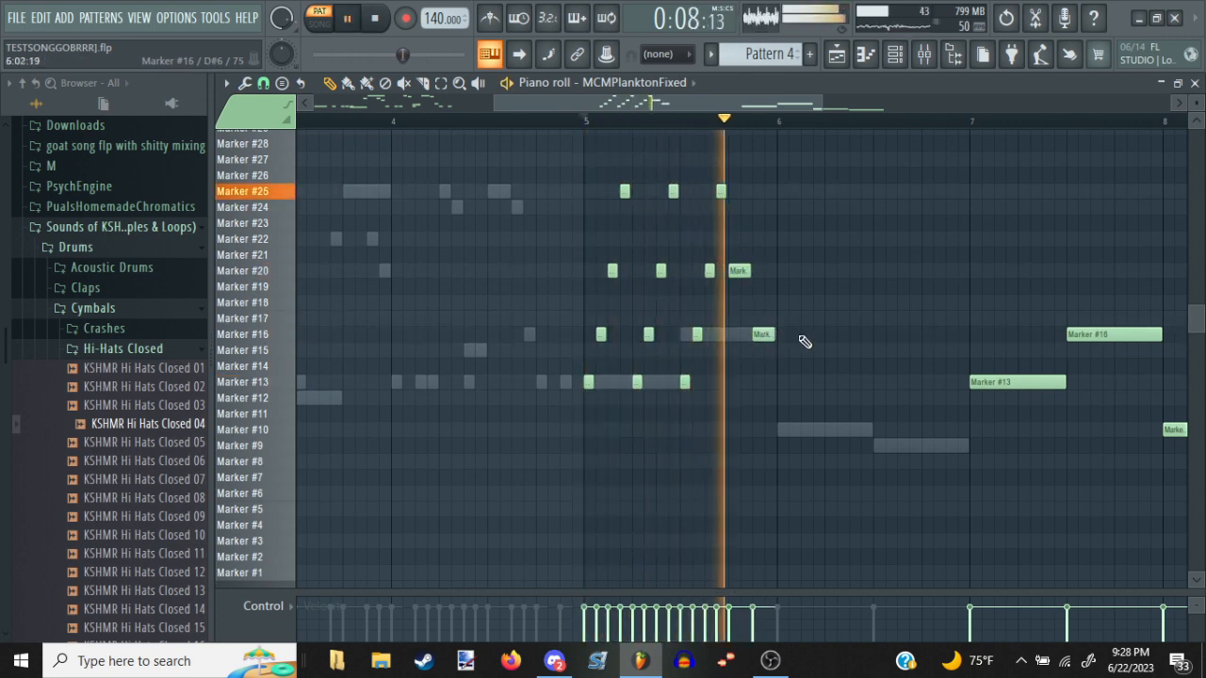
key("space")
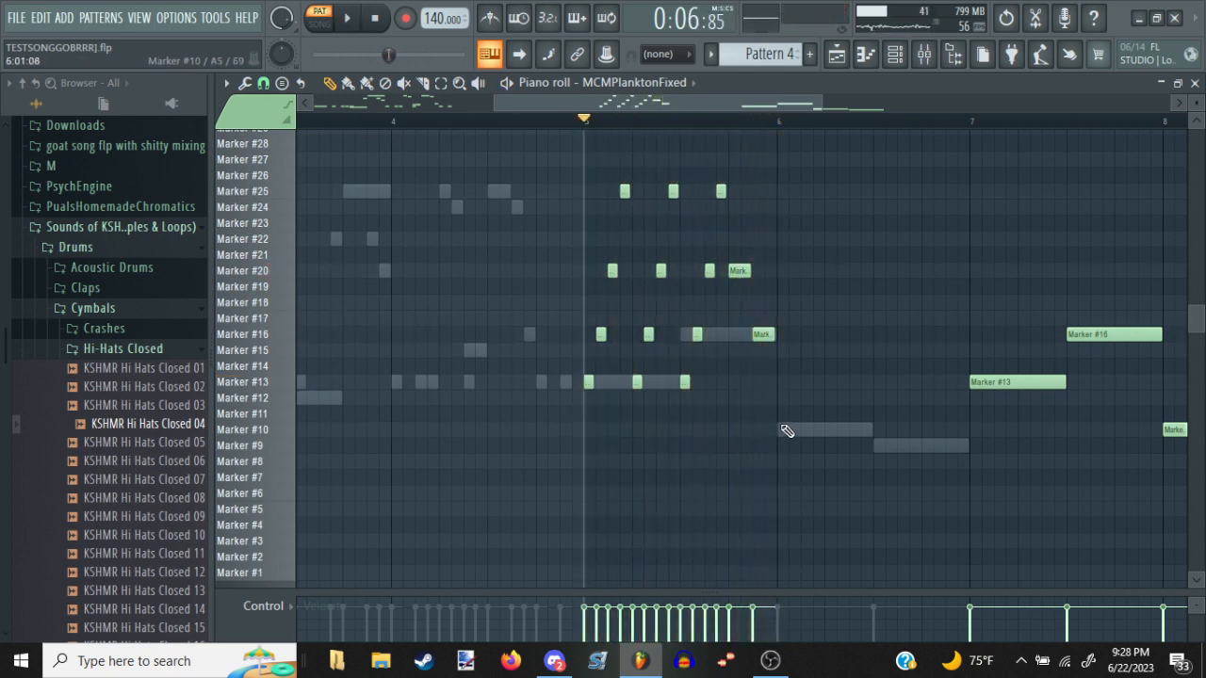
Add short Marker #10, Marker #13, Marker #16 and Marker #20 notes on steps 1 to 4 of bar 6, and audition them
left_click(786, 430)
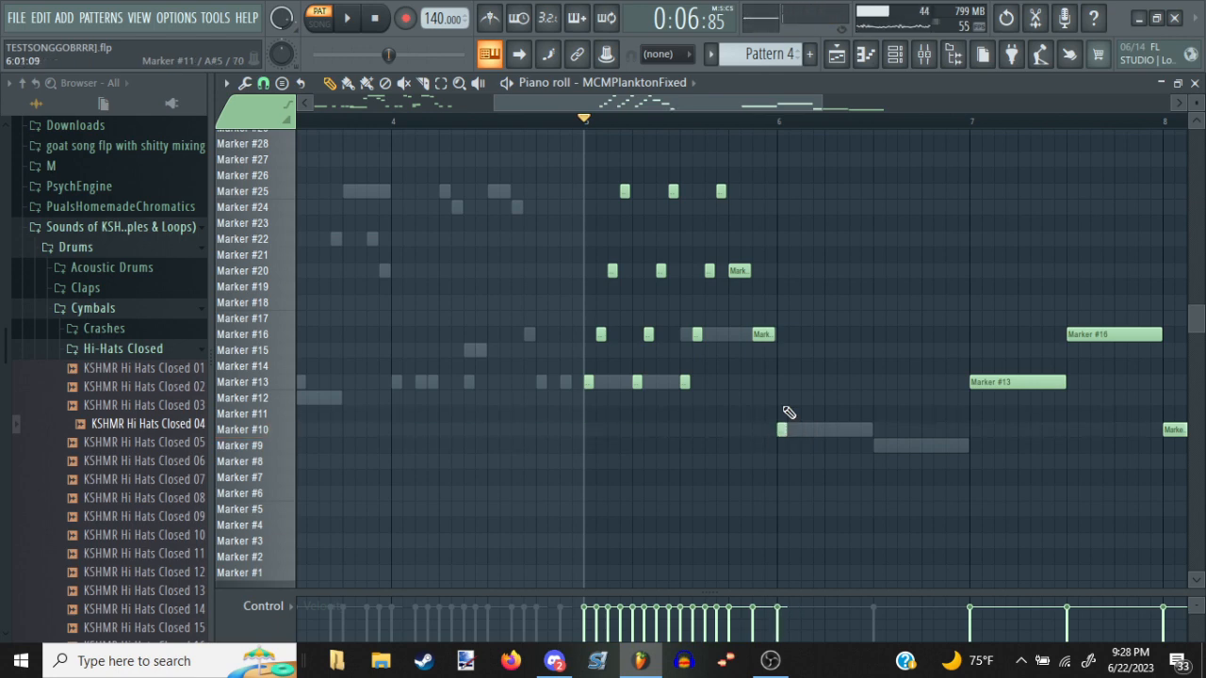
left_click_drag(787, 398, 790, 381)
left_click(801, 333)
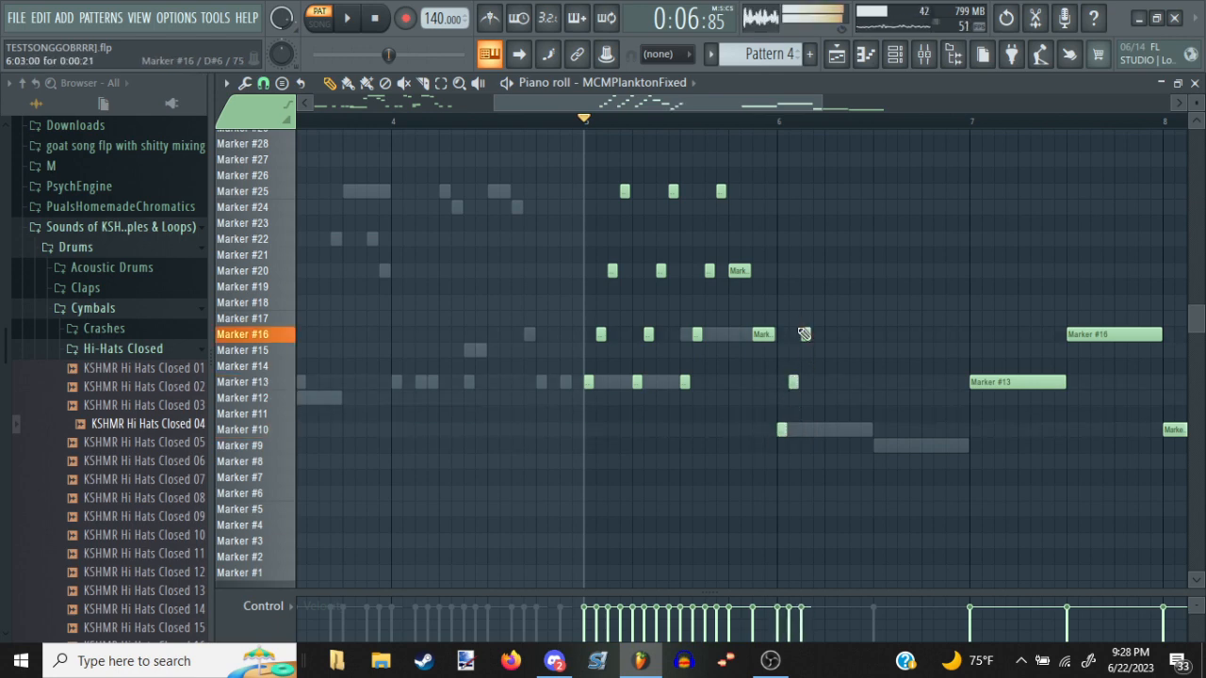
left_click(806, 270)
key("space")
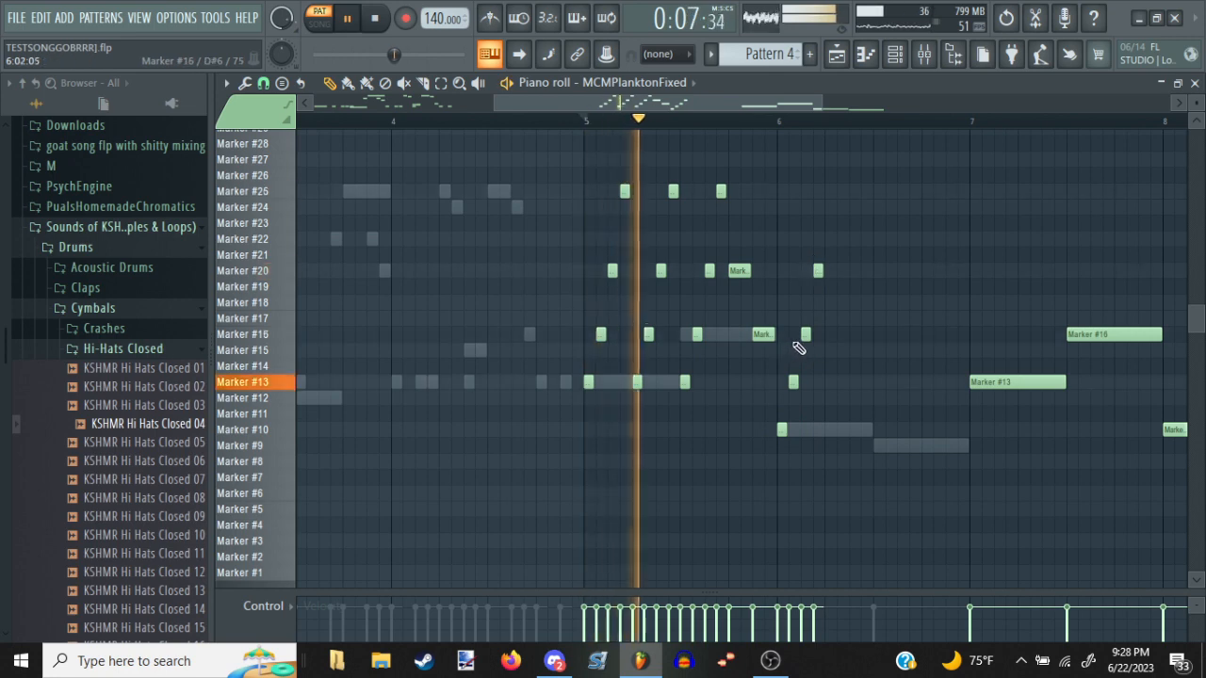
key("space")
Repeat the rising figure on bar 6's steps 5 to 8 with short Marker #10, Marker #13, Marker #16 and Marker #20 notes
left_click(829, 430)
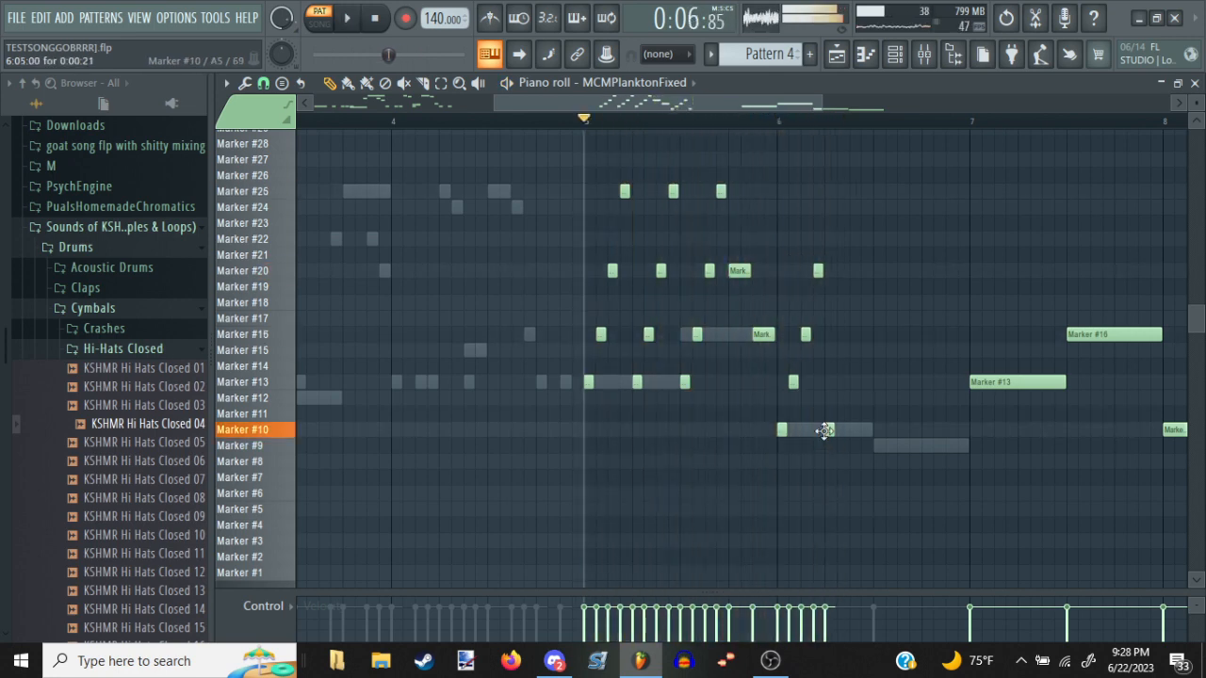
left_click(841, 382)
left_click_drag(846, 351, 848, 334)
left_click(861, 270)
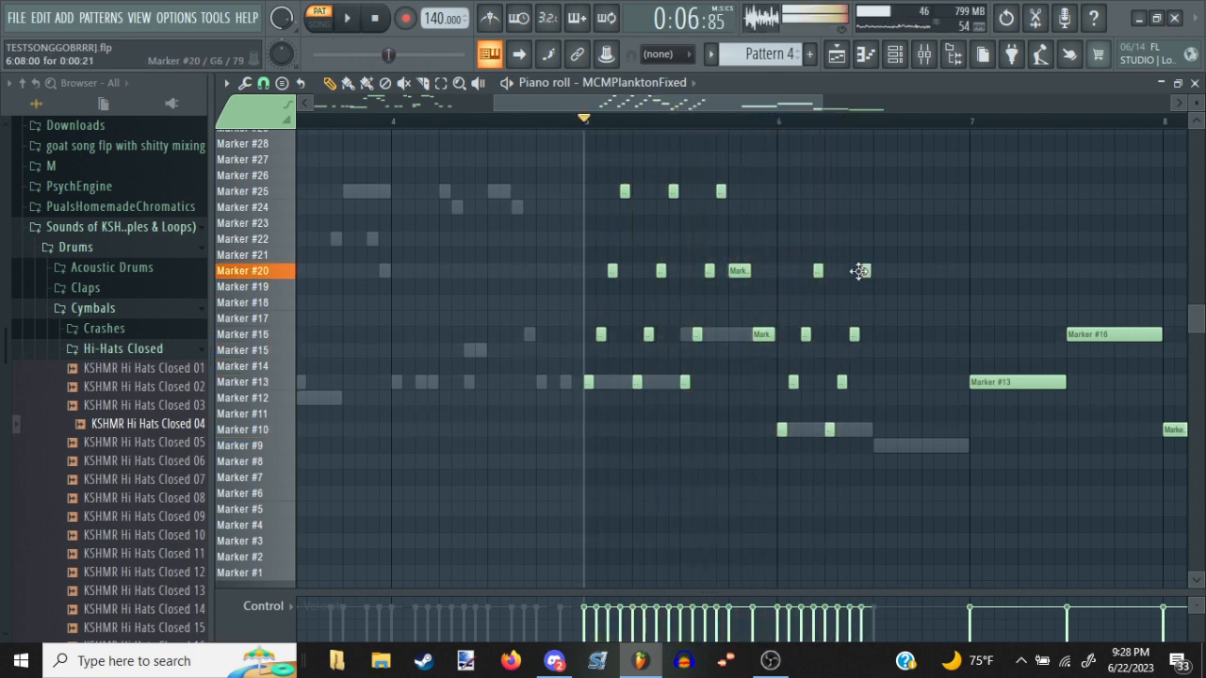
End bar 6 with four-step Marker #25 and Marker #24 notes on steps 9 and 13, and audition the phrase
left_click_drag(877, 179, 877, 195)
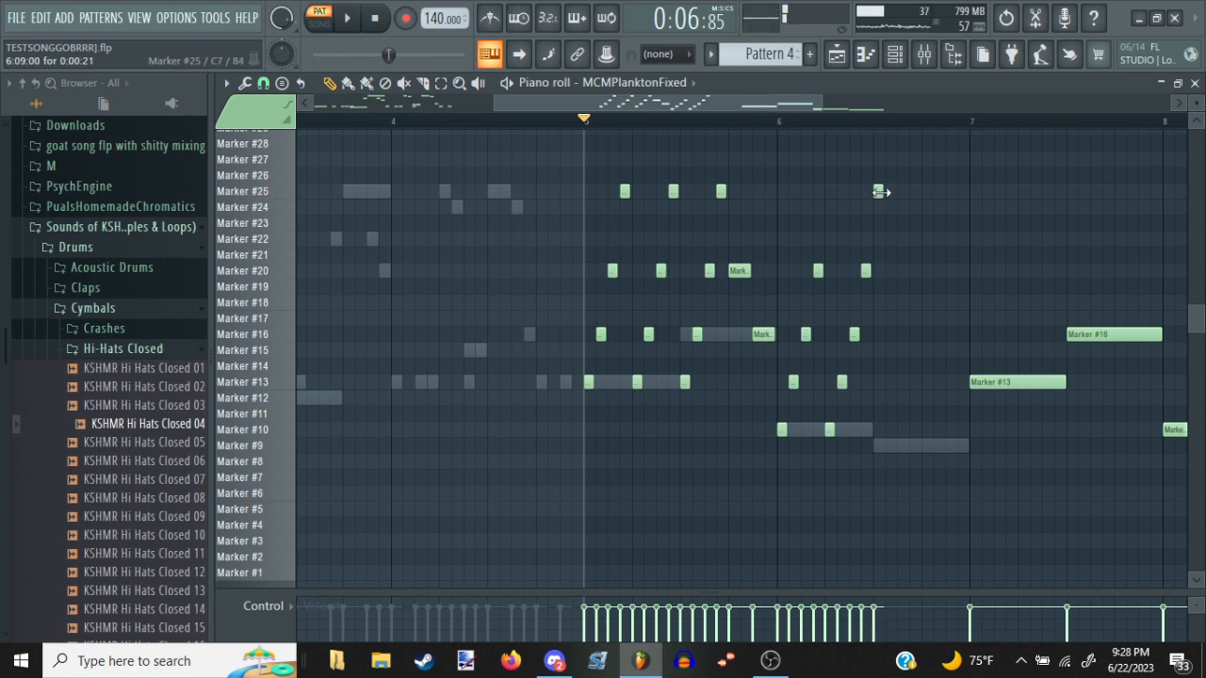
left_click(928, 207)
key("space")
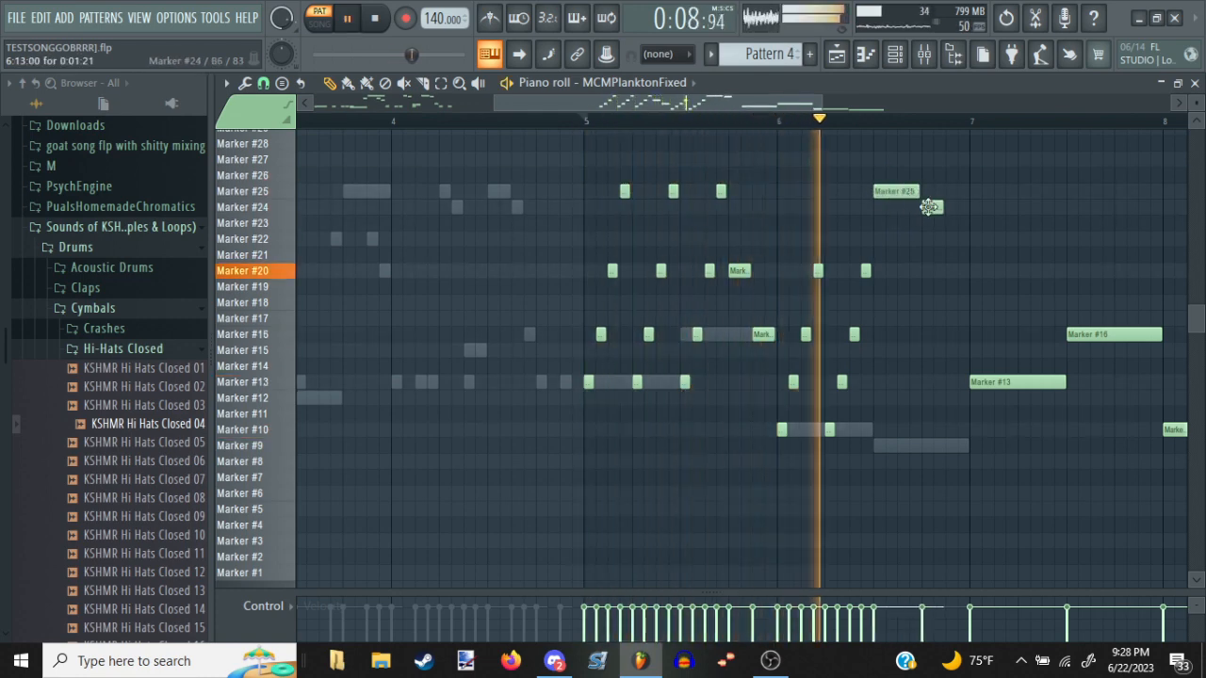
left_click_drag(950, 209, 970, 207)
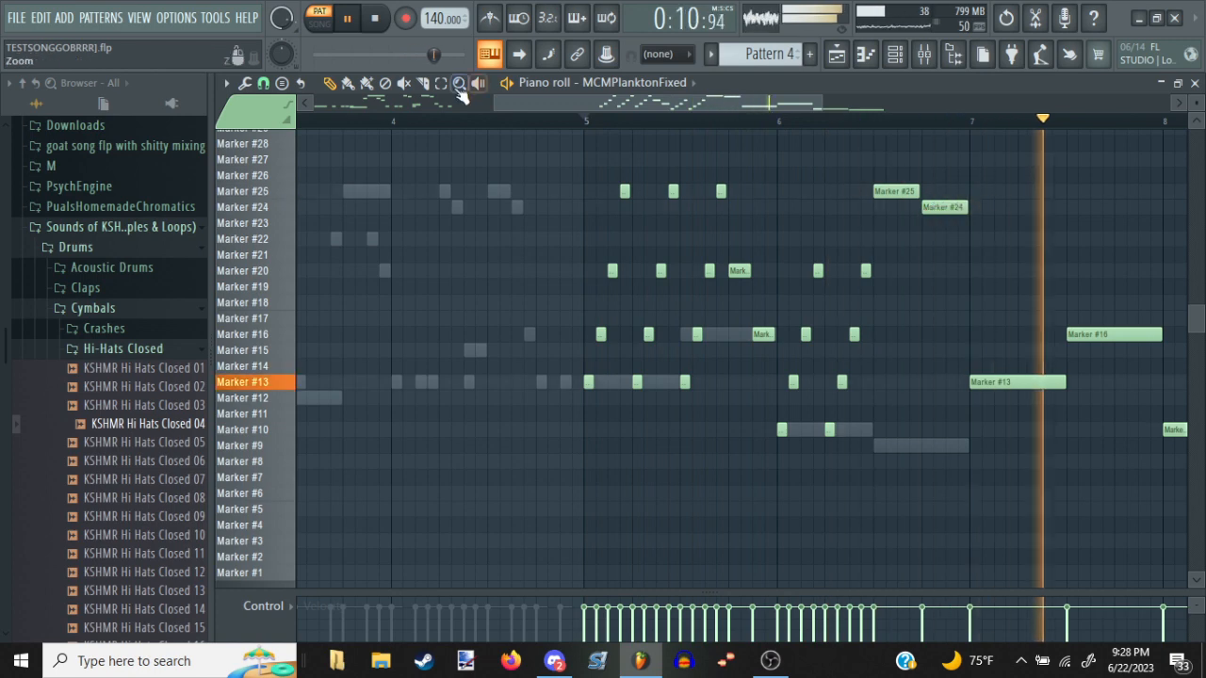
key("space")
Copy the phrase in bars 5 and 6 of MCMPlanktonFixed, and open the MCMSquidFixed piano roll with its channel unmuted
left_click_drag(515, 129, 949, 453)
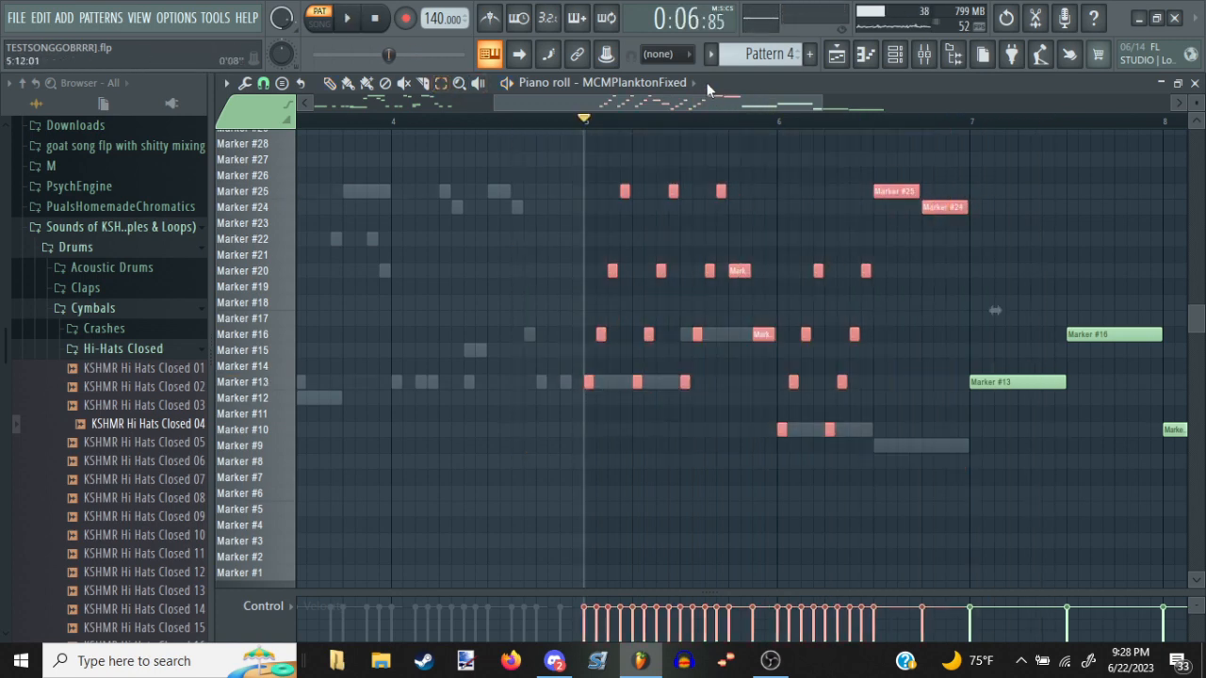
left_click(894, 54)
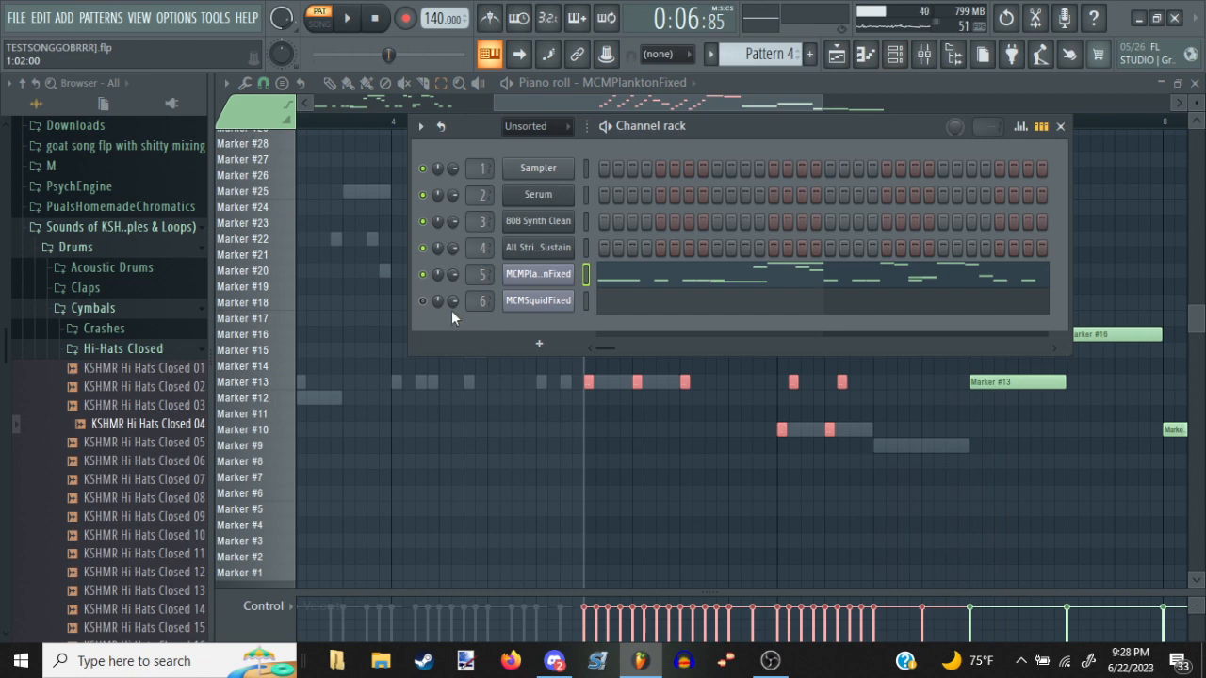
left_click(423, 300)
left_click(492, 377)
scroll(644, 85, "up", 1)
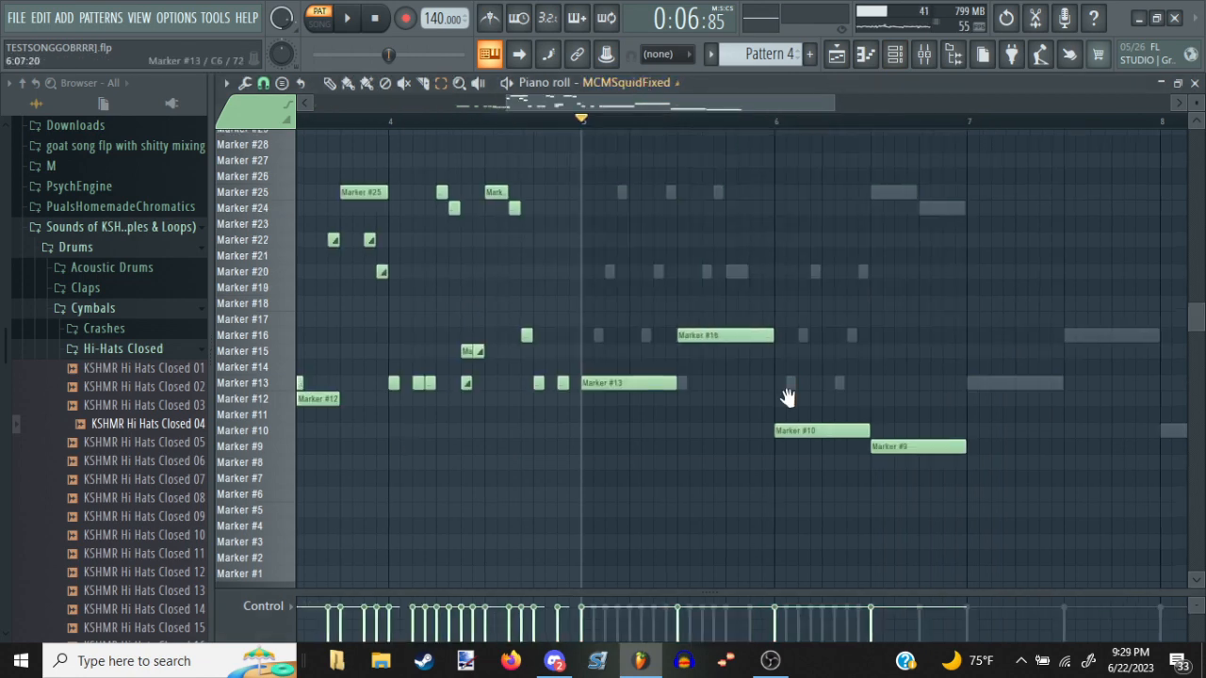
Paste the copied phrase into MCMSquidFixed at bar 7, audition it, and return to the playlist
left_click_drag(788, 396, 933, 369)
key("ctrl+v")
key("space")
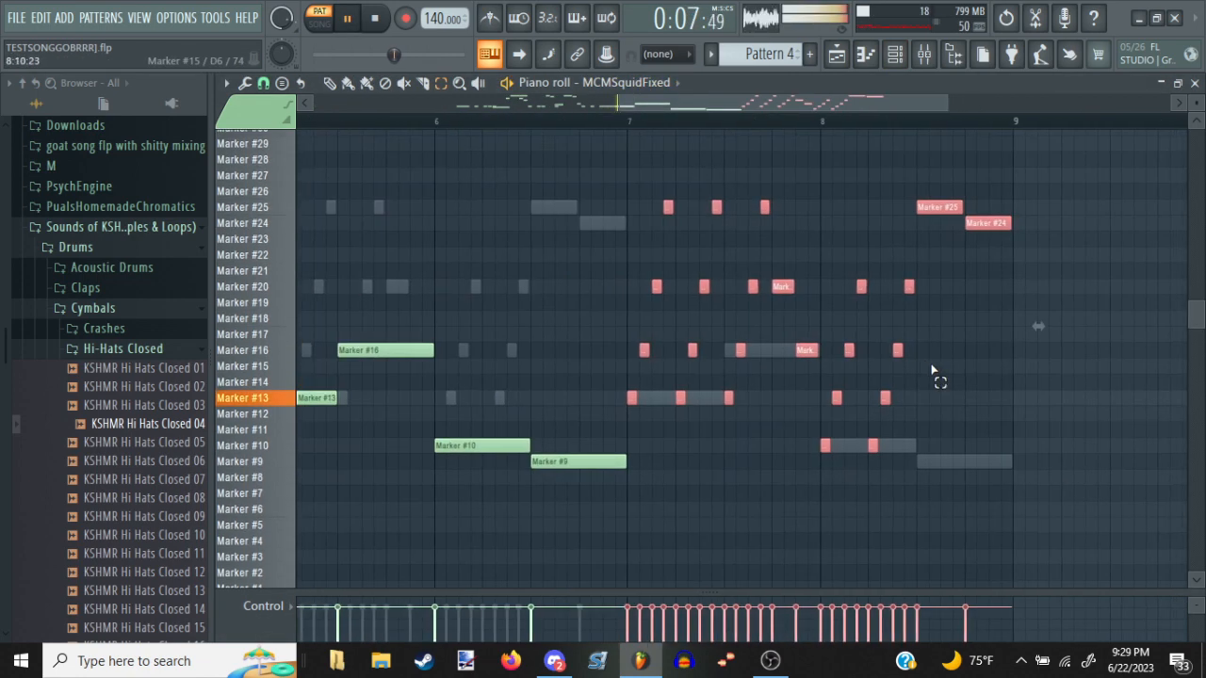
left_click(1015, 369)
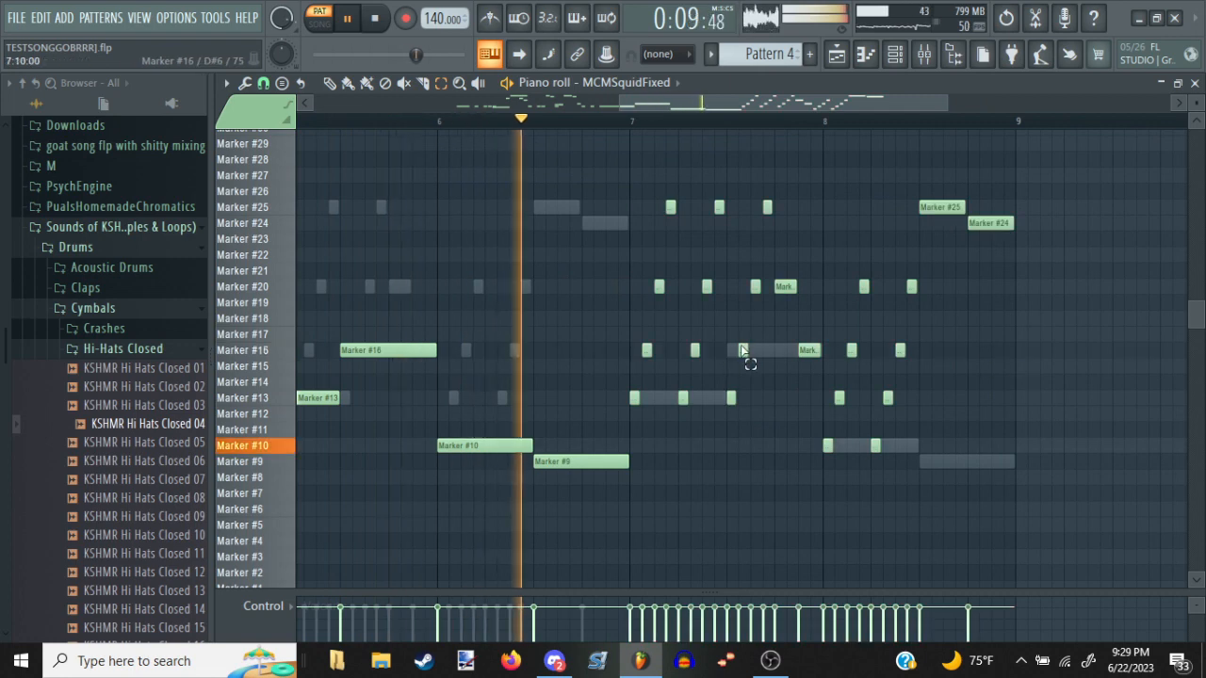
key("Escape")
key("Escape")
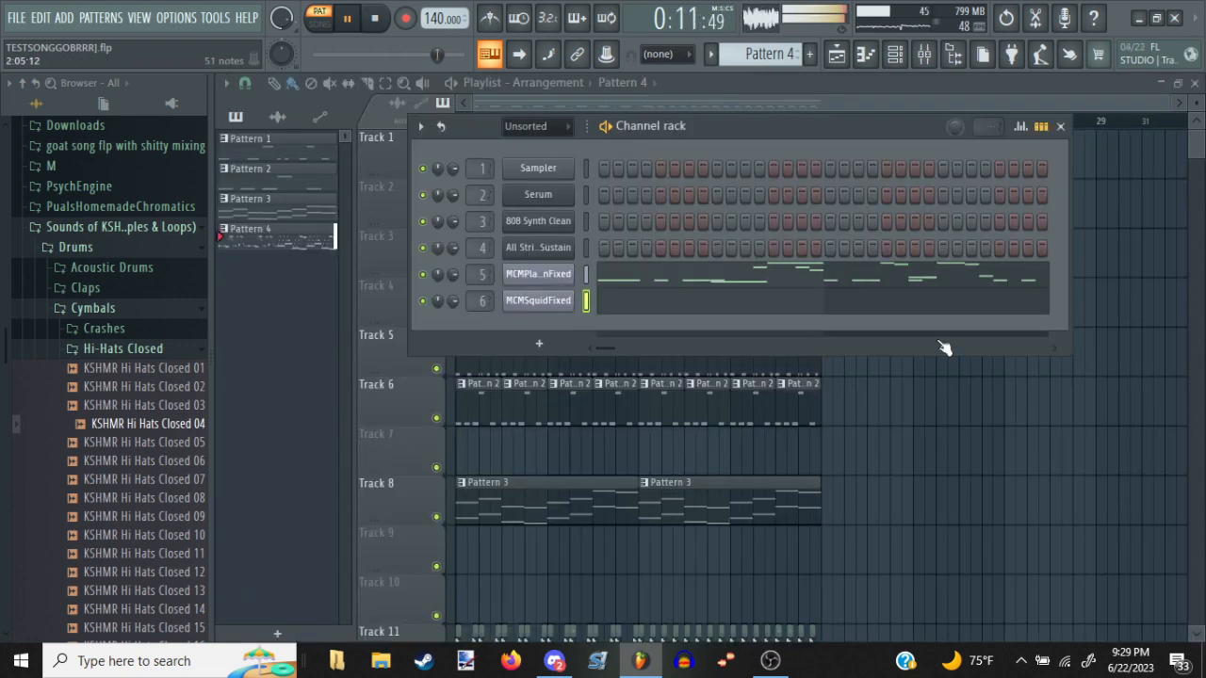
Play the full arrangement in song mode to check how the vocal melodies fit the drums, bass and strings
scroll(864, 305, "down", 4)
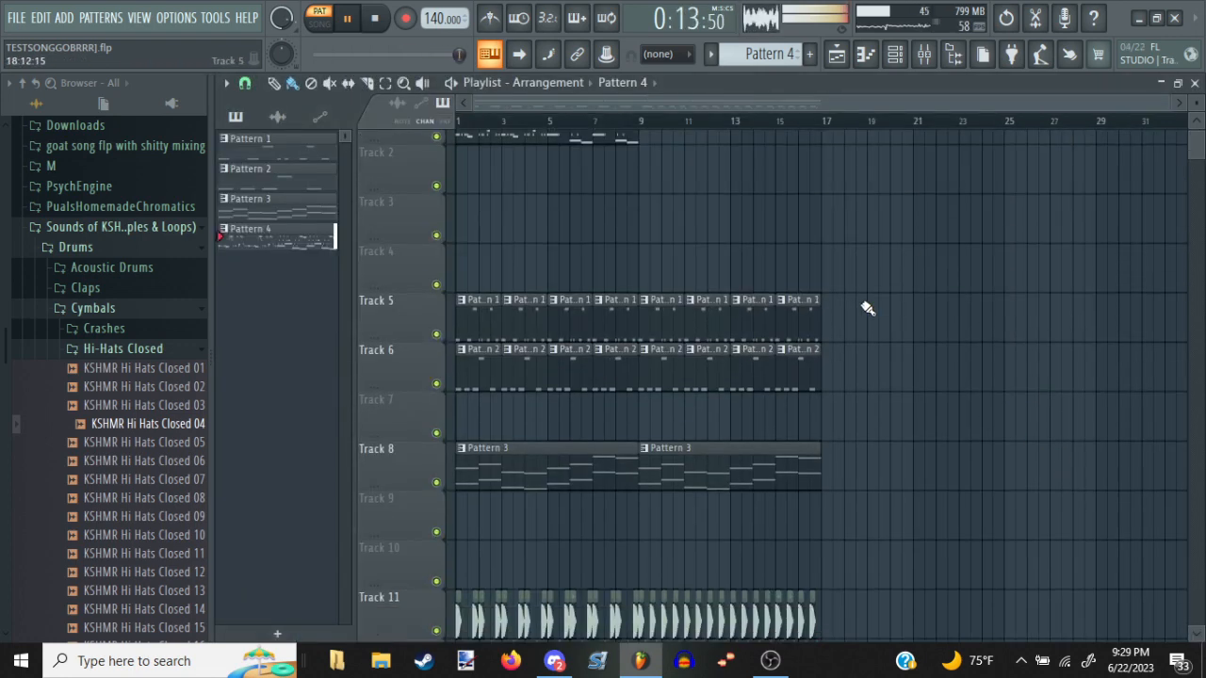
key("space")
scroll(868, 298, "up", 4)
key("l")
key("space")
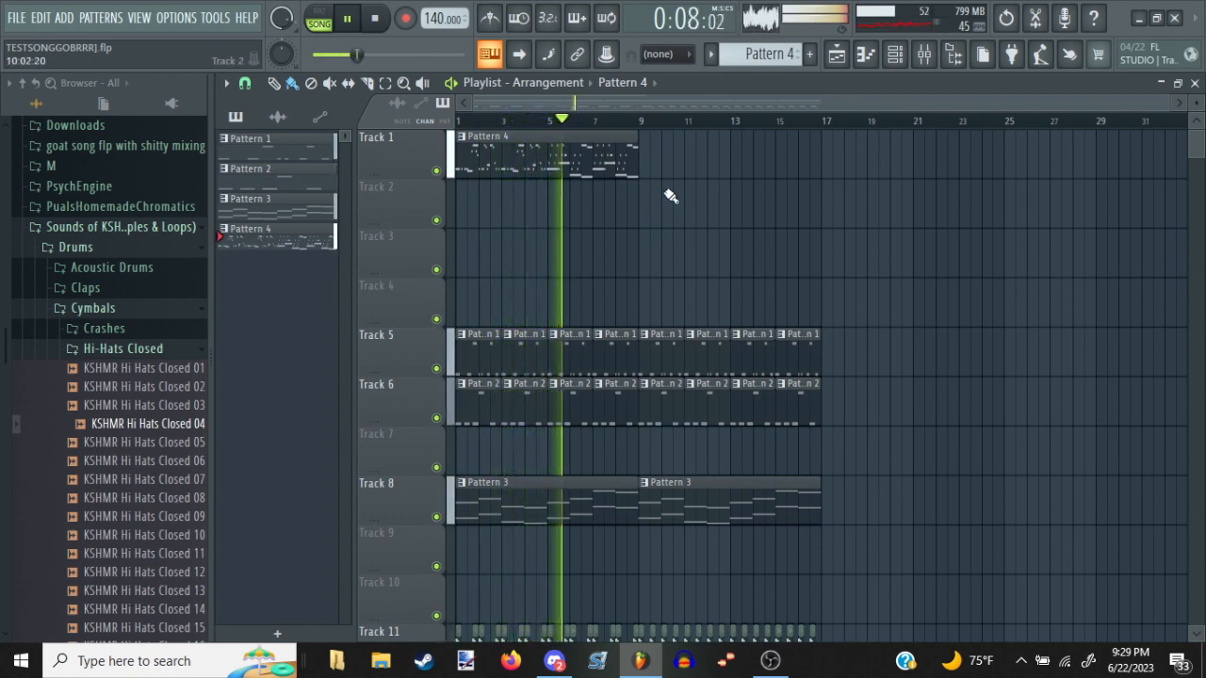
scroll(646, 133, "up", 4)
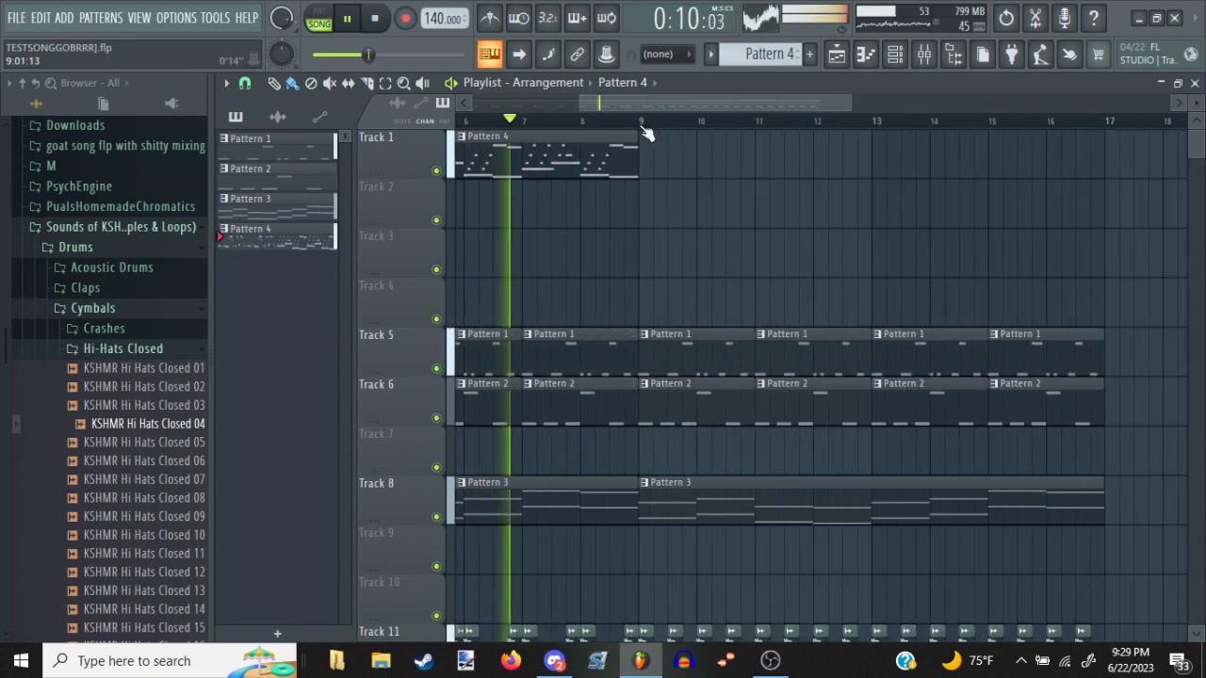
scroll(686, 120, "up", 4)
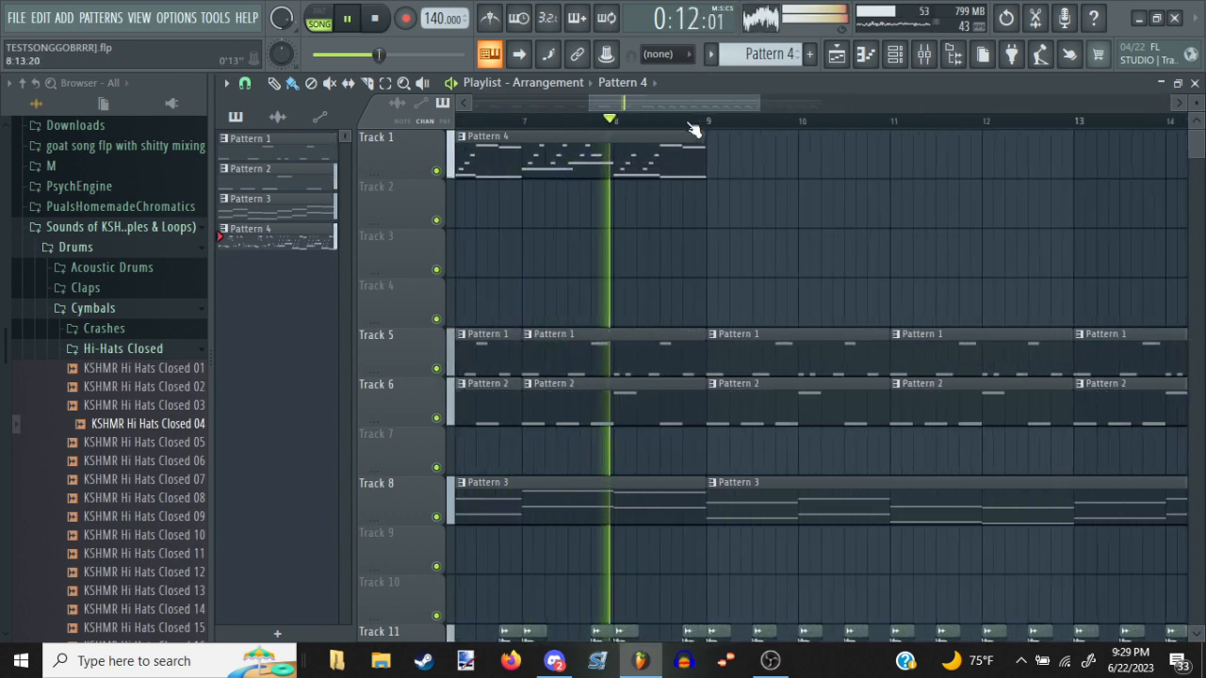
scroll(694, 123, "down", 8)
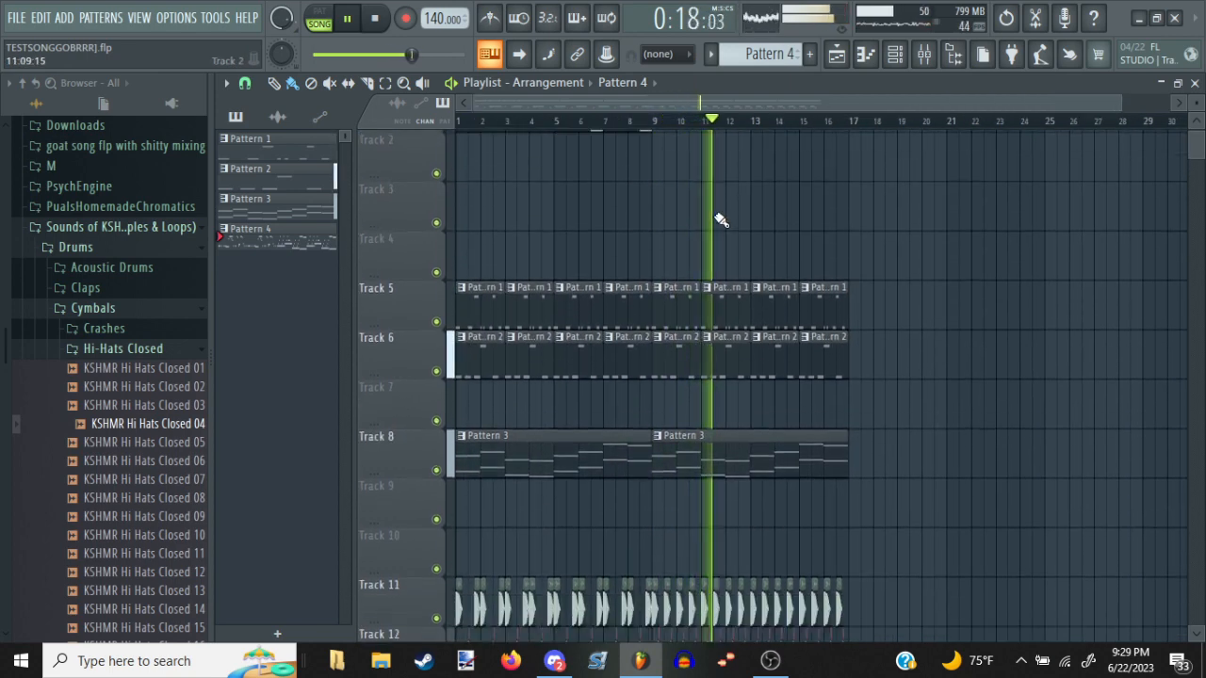
key("space")
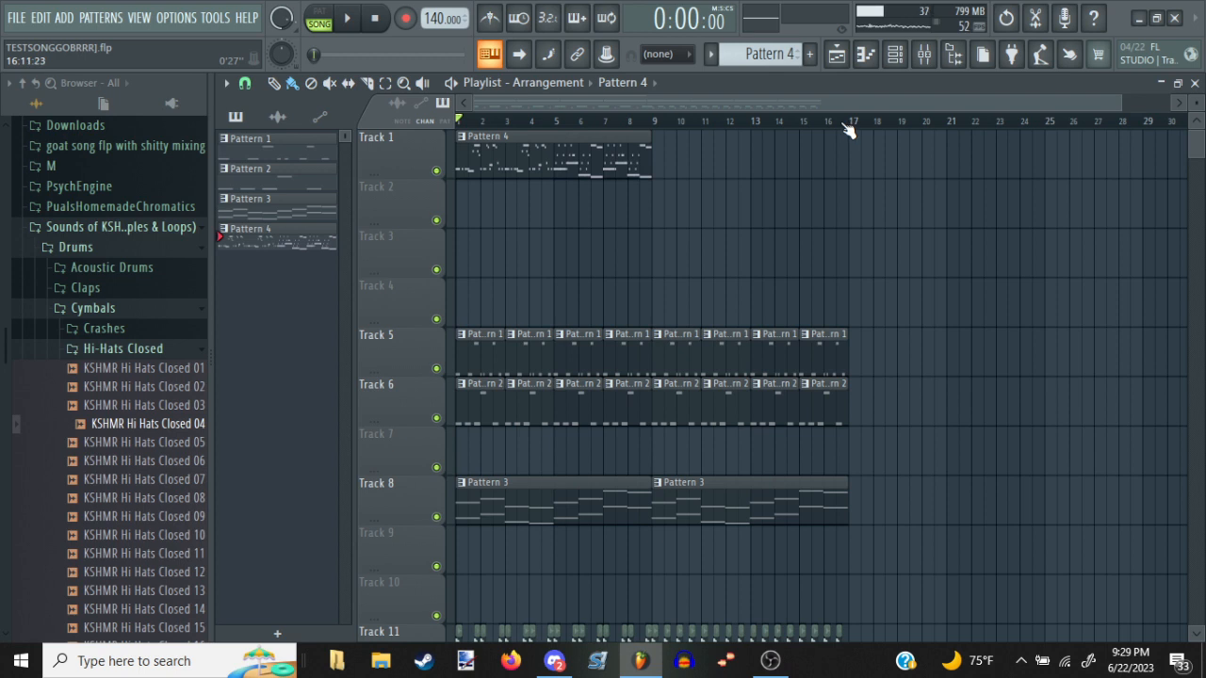
Examine the end of the arrangement around bars 16 and 17, and place the playhead at bar 9
left_click_drag(841, 125, 831, 172)
left_click_drag(848, 126, 834, 128)
right_click(838, 135)
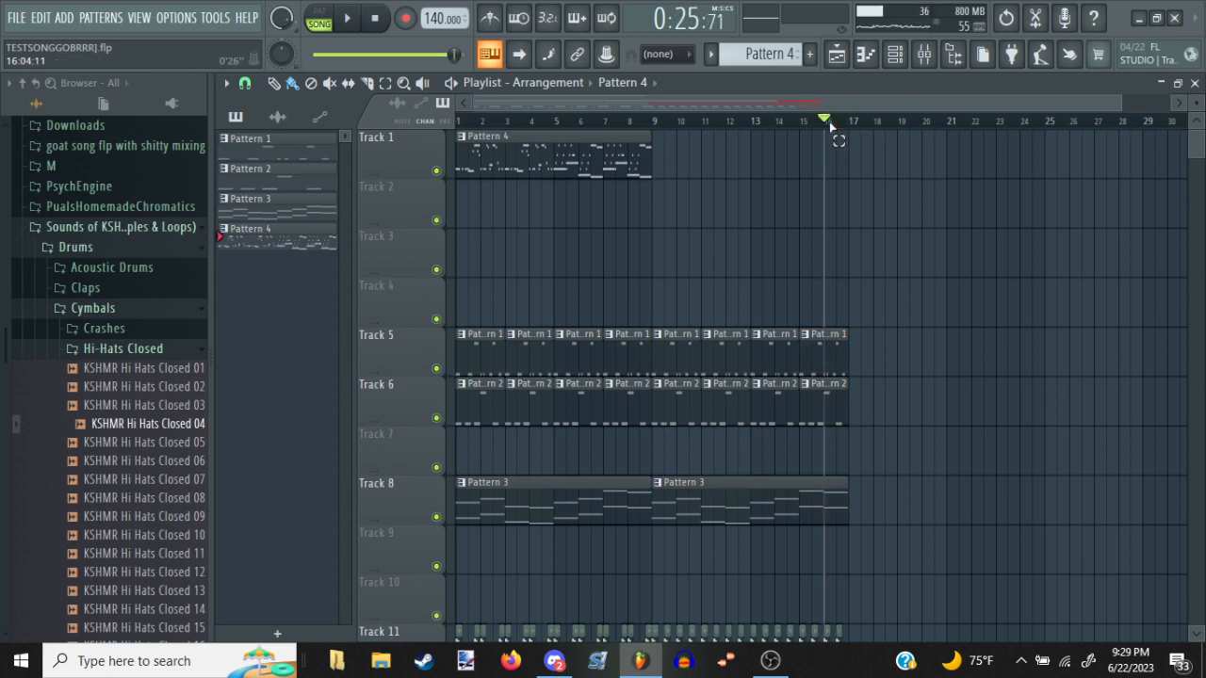
scroll(836, 130, "down", 1)
scroll(837, 130, "up", 4)
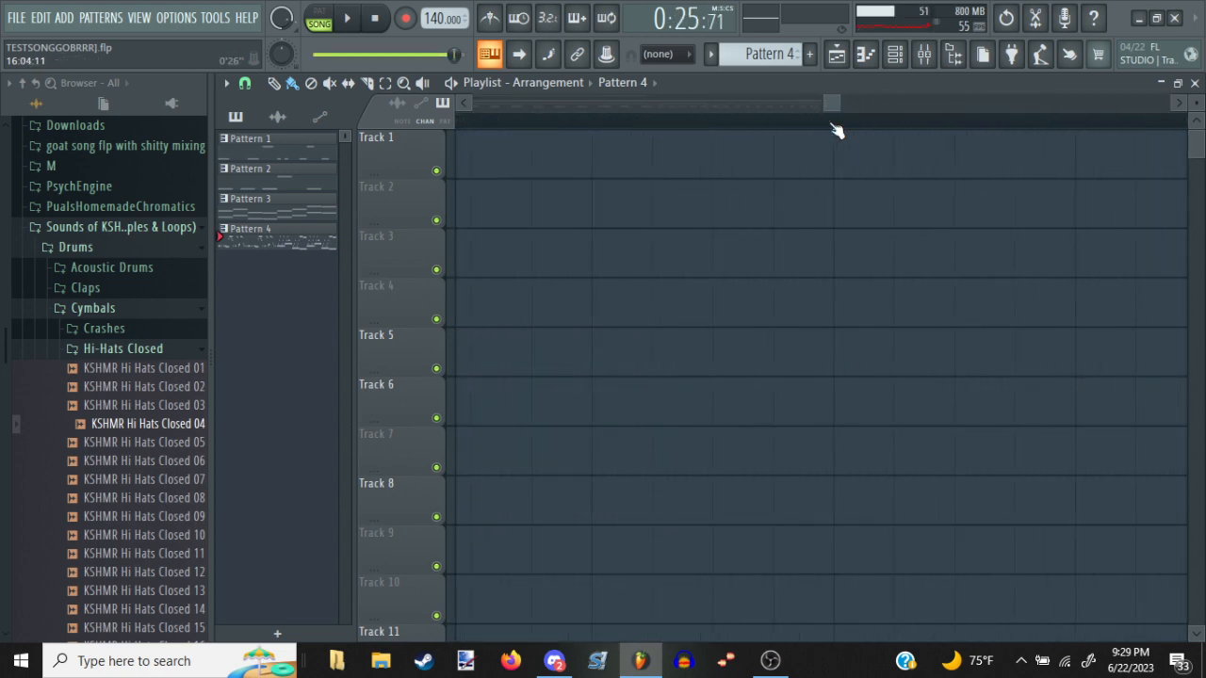
scroll(837, 130, "down", 4)
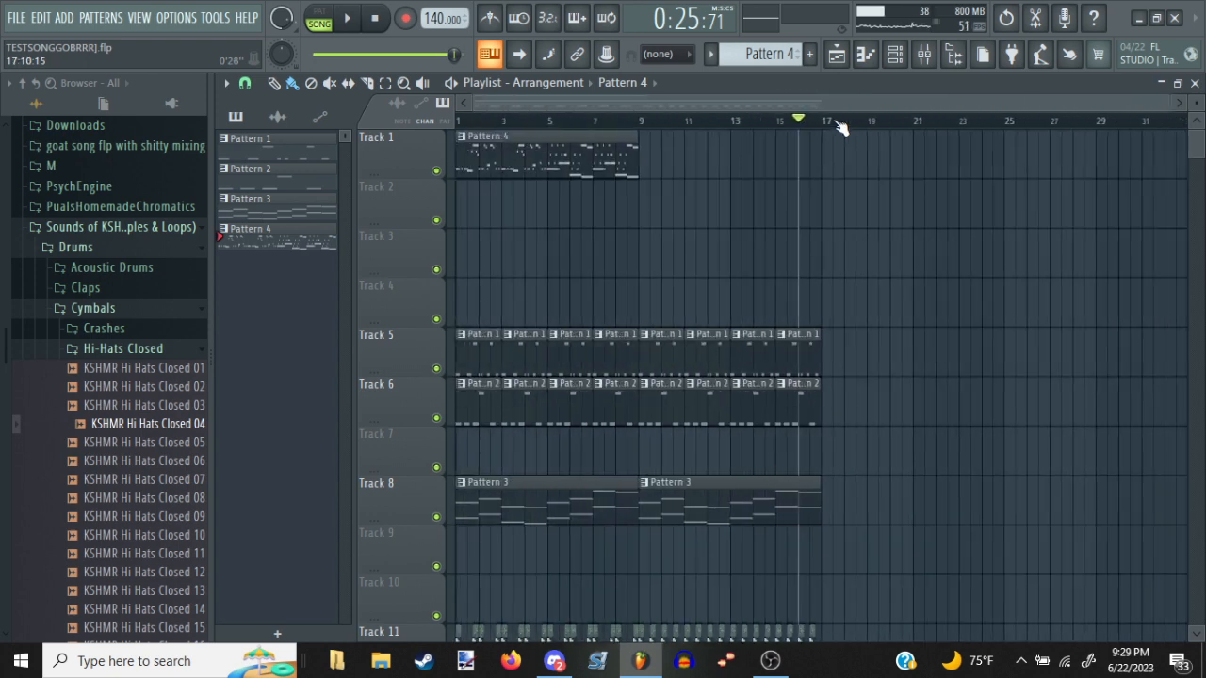
key("space")
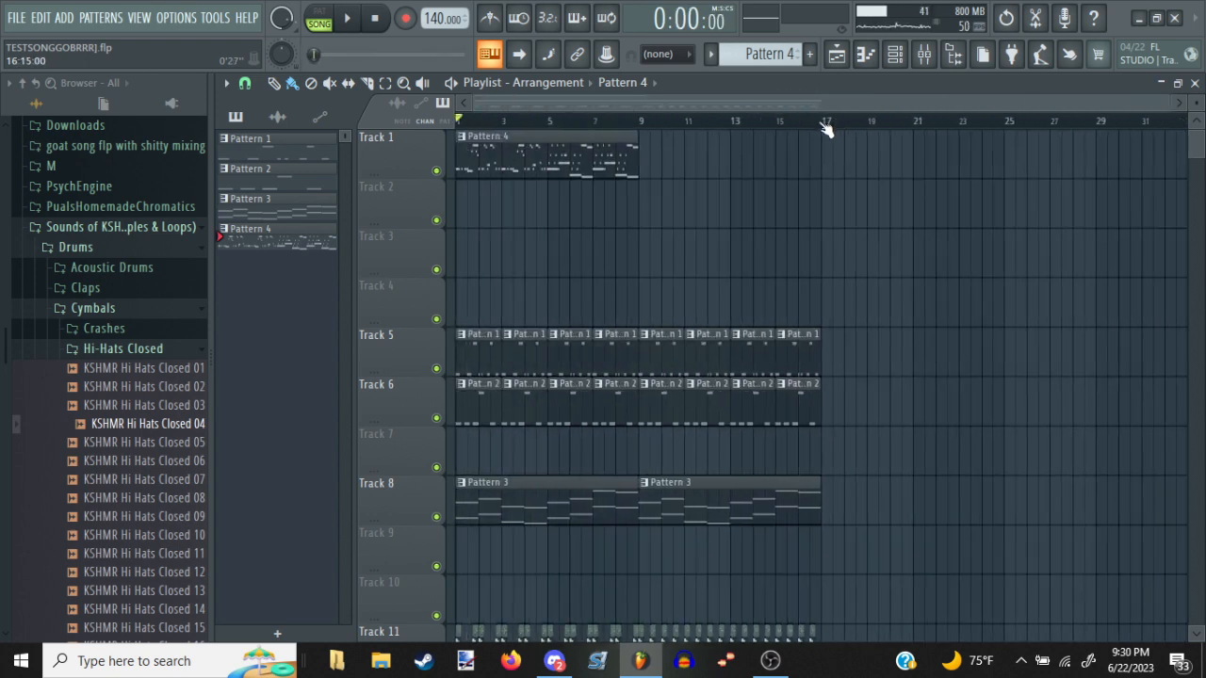
left_click(827, 129)
key("space")
left_click(787, 121)
left_click(652, 123)
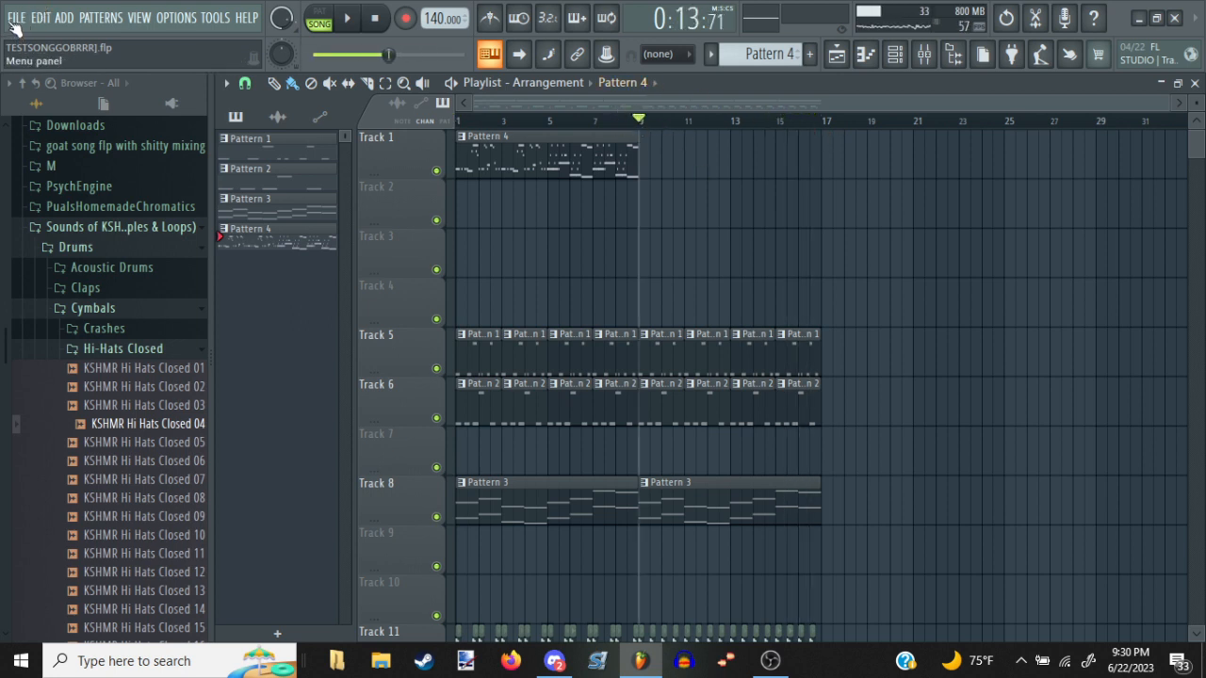
Save the project, keeping the MCMSquidFixed and MCMPlanktonFixed Slicex data
key("ctrl+s")
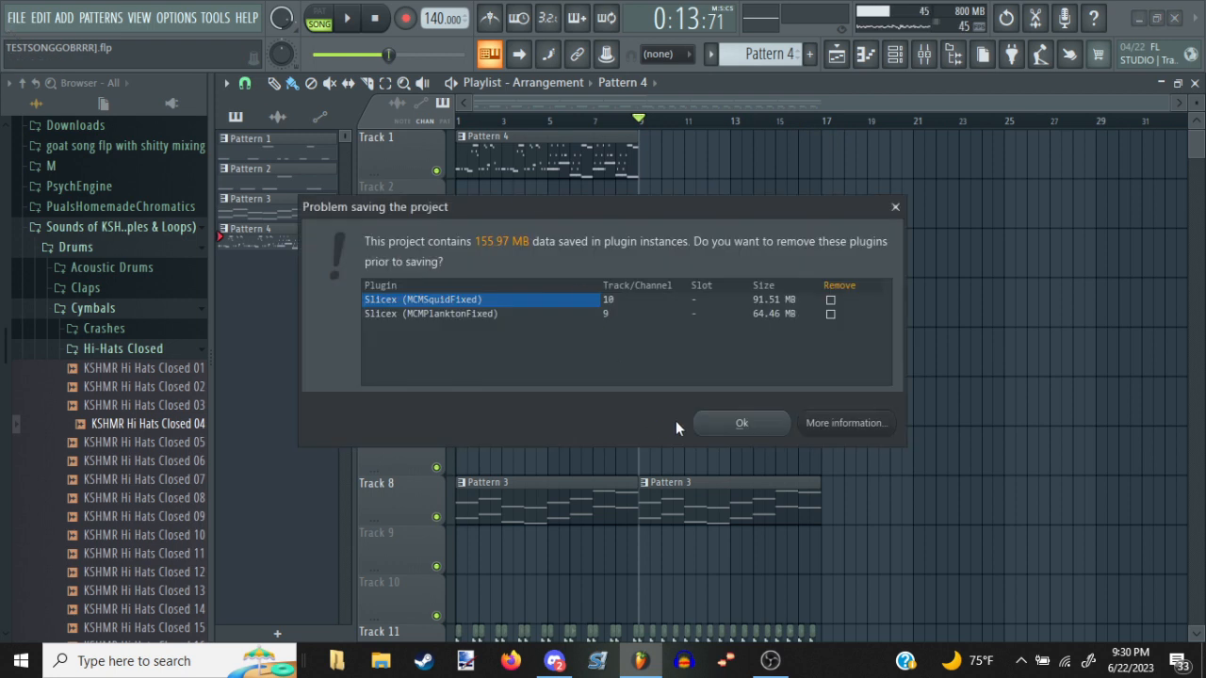
left_click(709, 424)
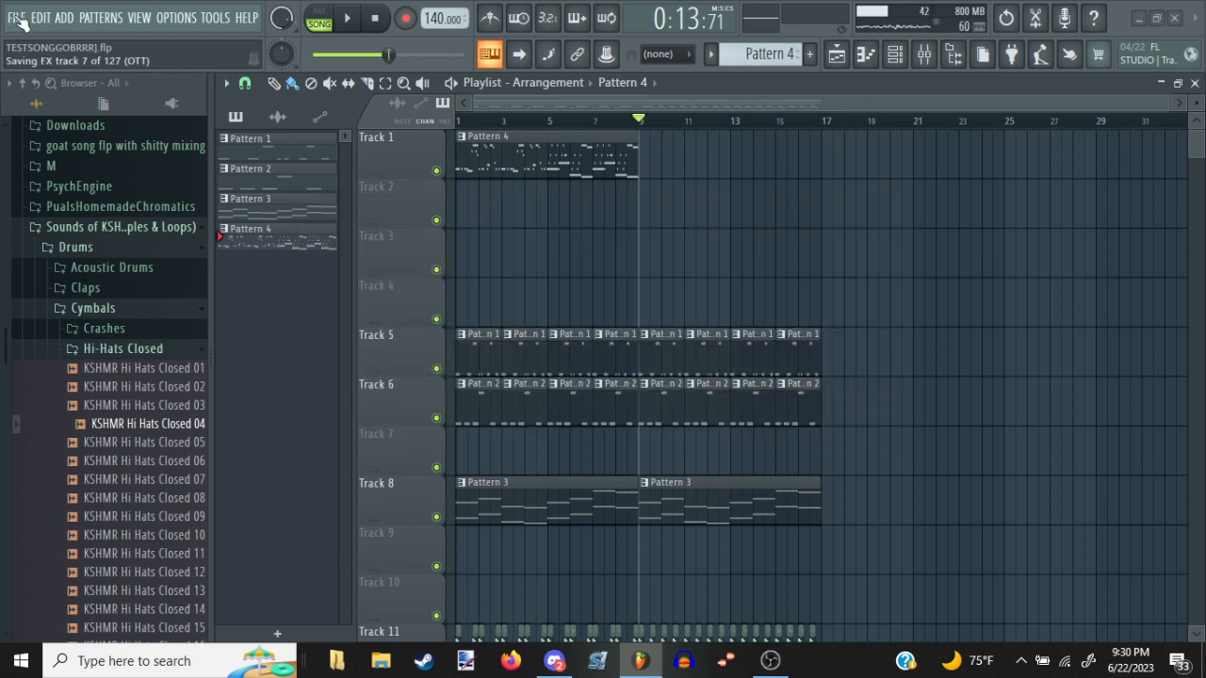
Open the ColdHeartedRemaster.flp project from the Downloads folder
left_click(16, 18)
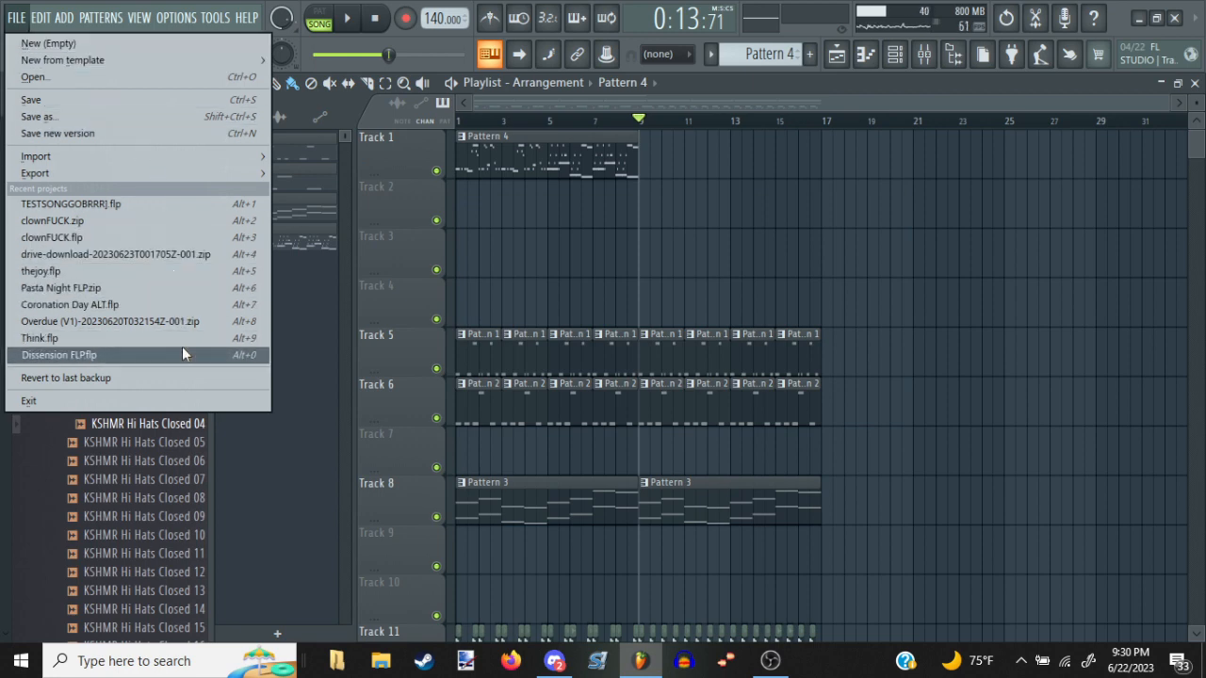
left_click(100, 83)
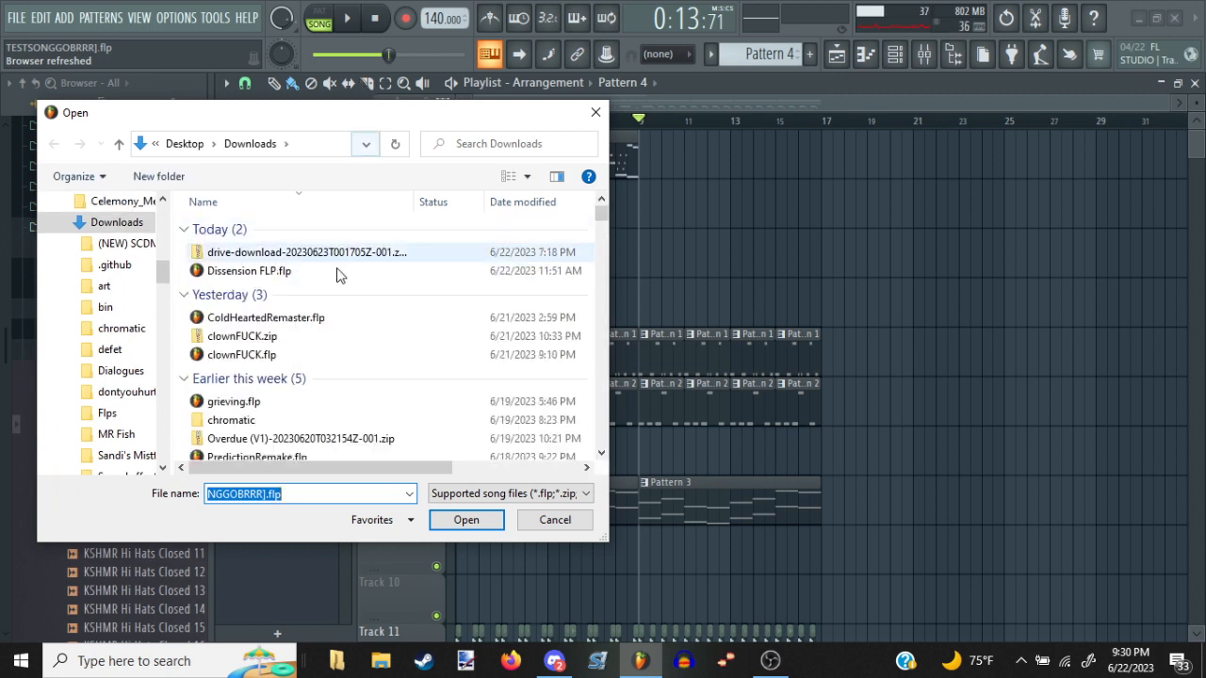
scroll(311, 315, "down", 3)
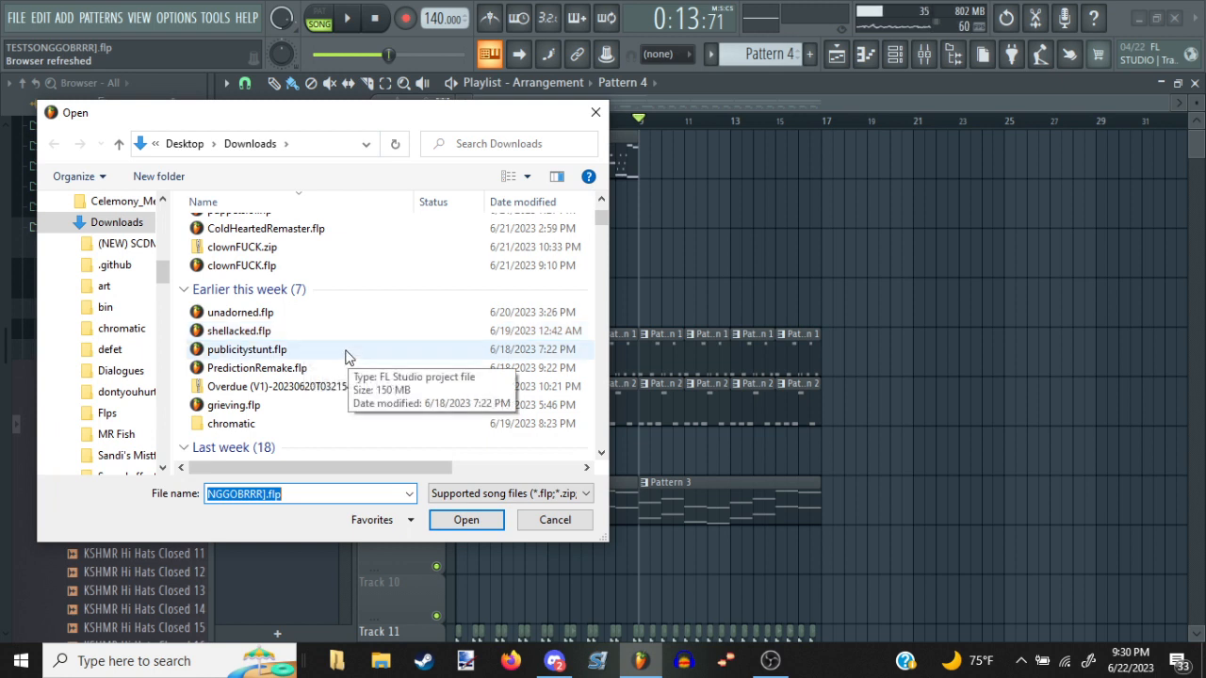
scroll(358, 373, "up", 3)
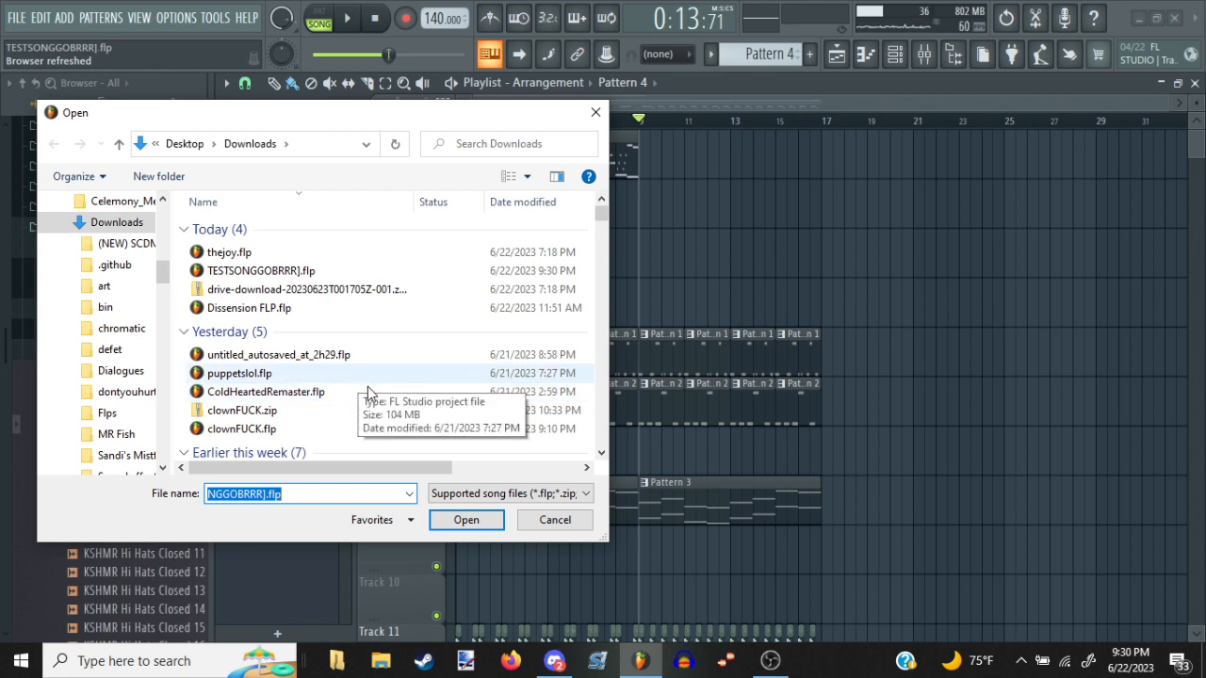
double_click(369, 390)
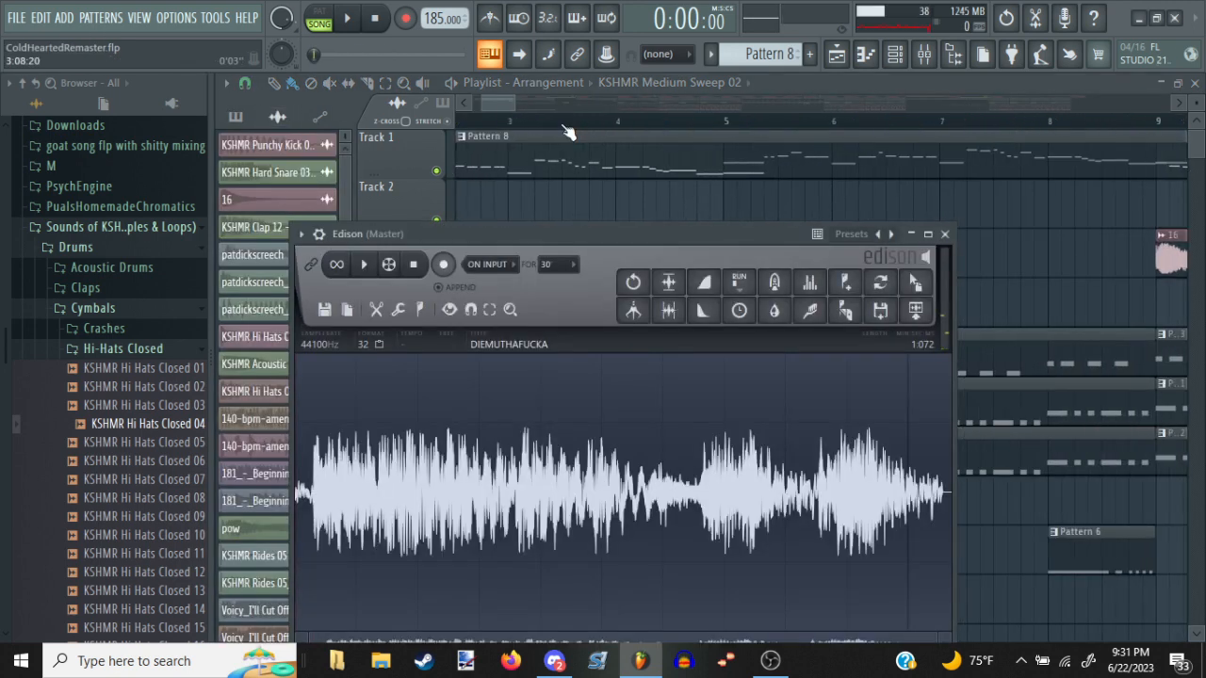
Audition the voice sample loaded in Edison on the Master track, and close Edison
left_click(364, 263)
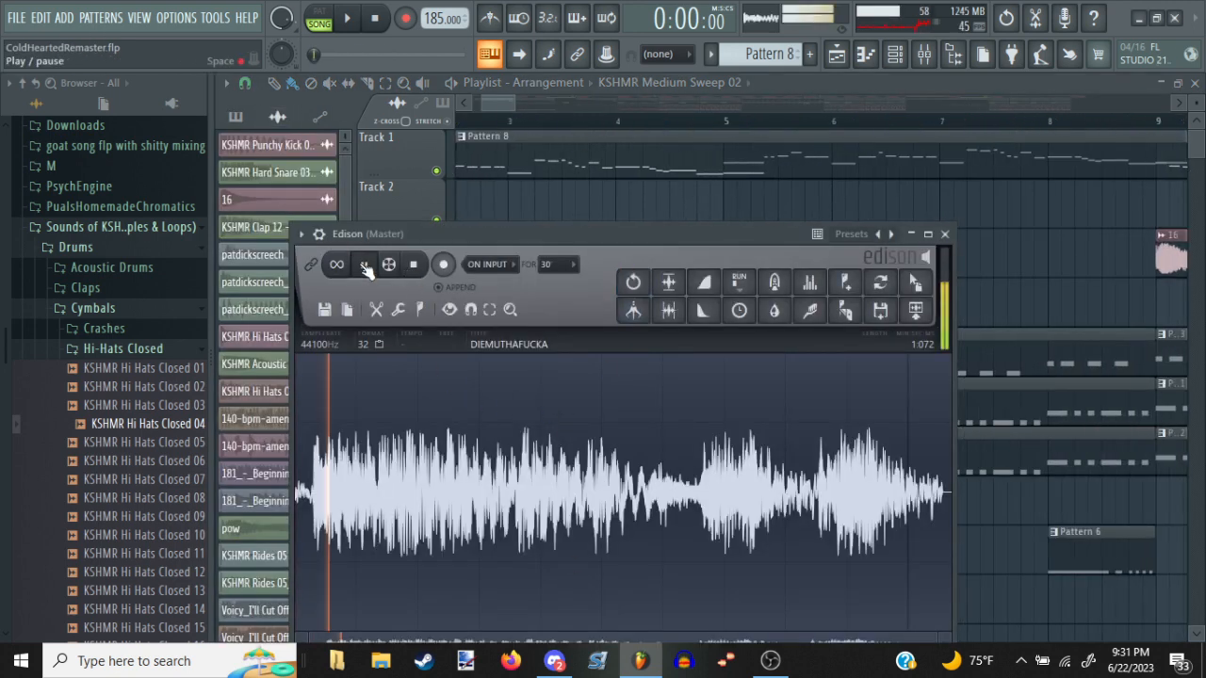
left_click(365, 267)
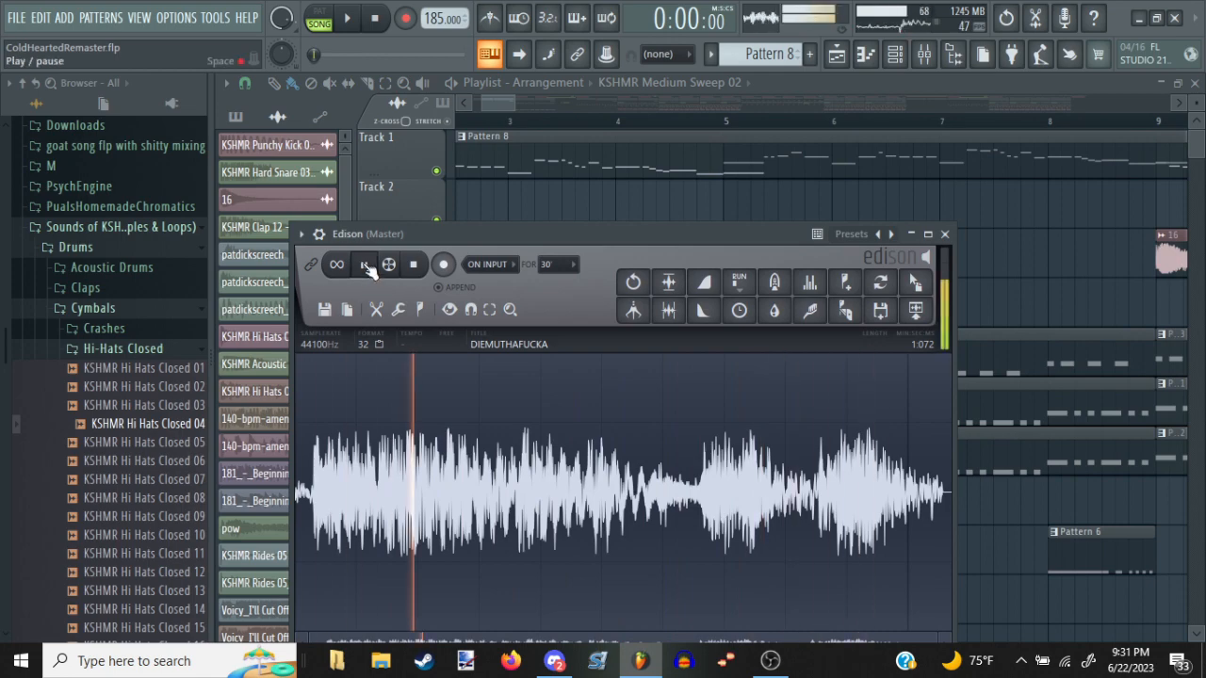
left_click(945, 234)
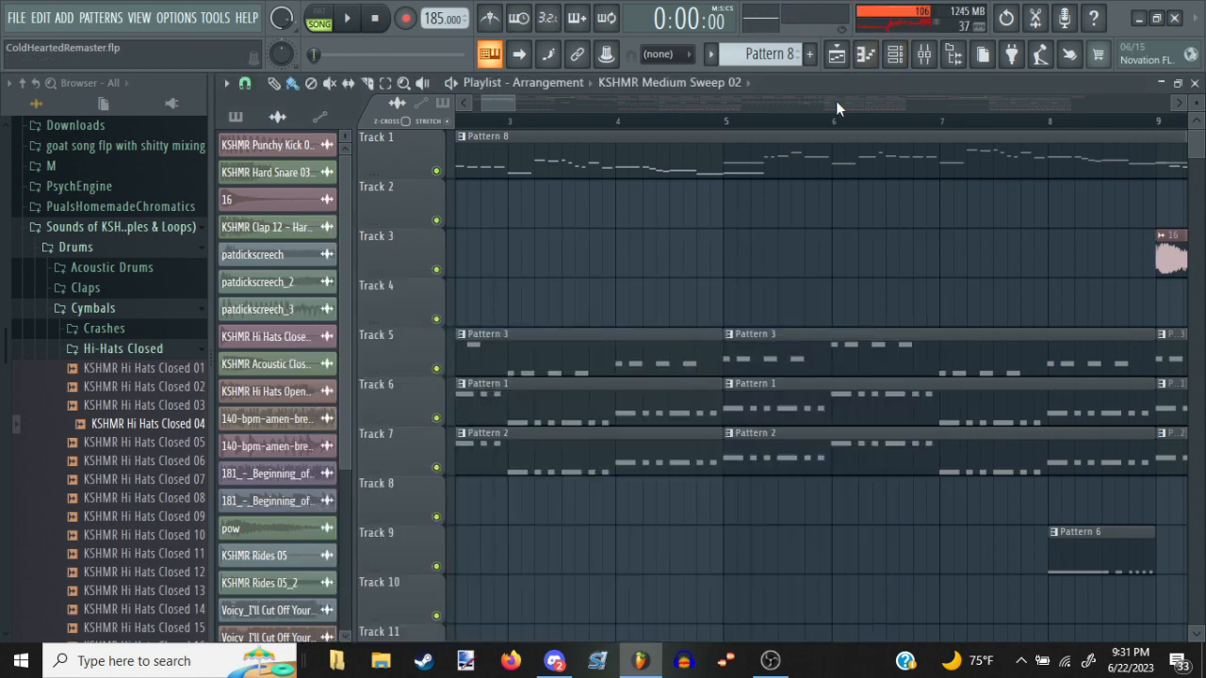
Examine the full arrangement and select the patdickscreech_2 clip on Track 2 near bar 20
scroll(830, 127, "down", 10)
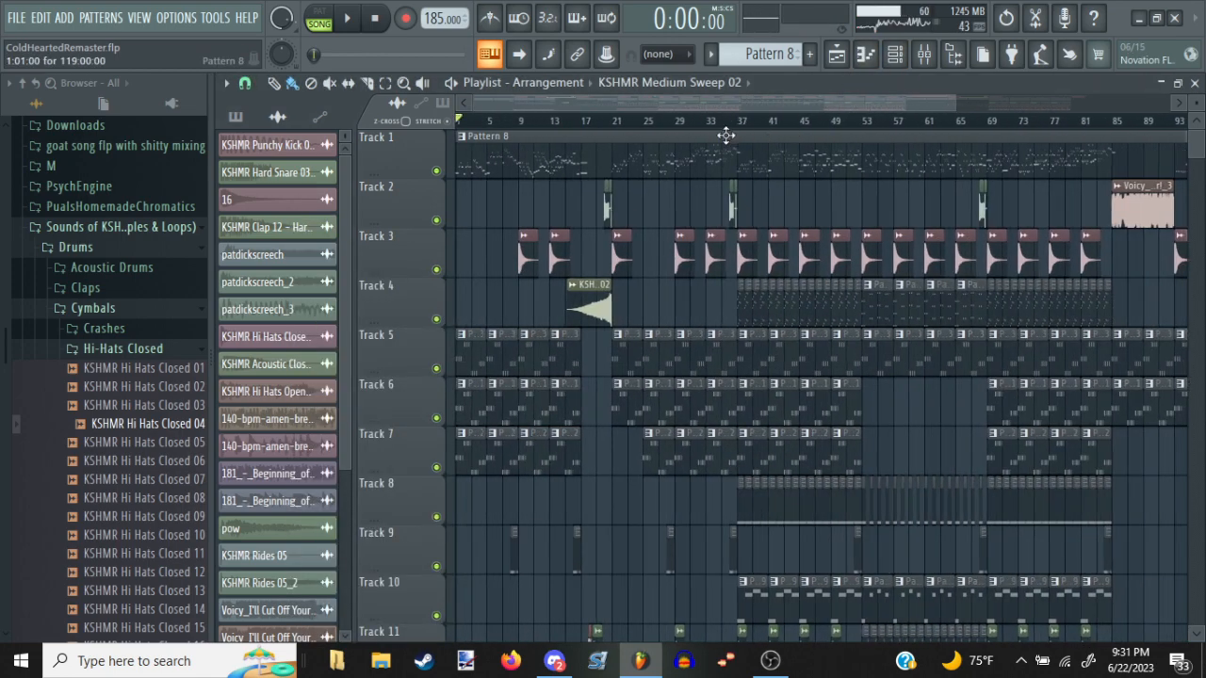
scroll(592, 127, "up", 8)
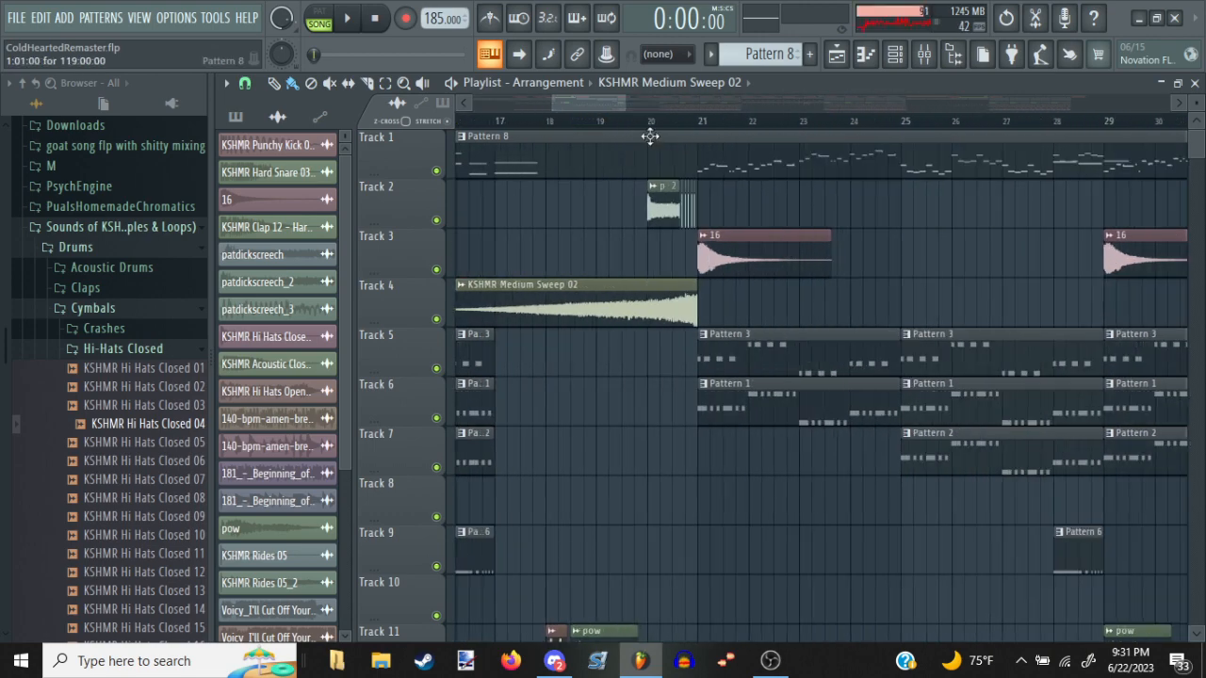
left_click(669, 190)
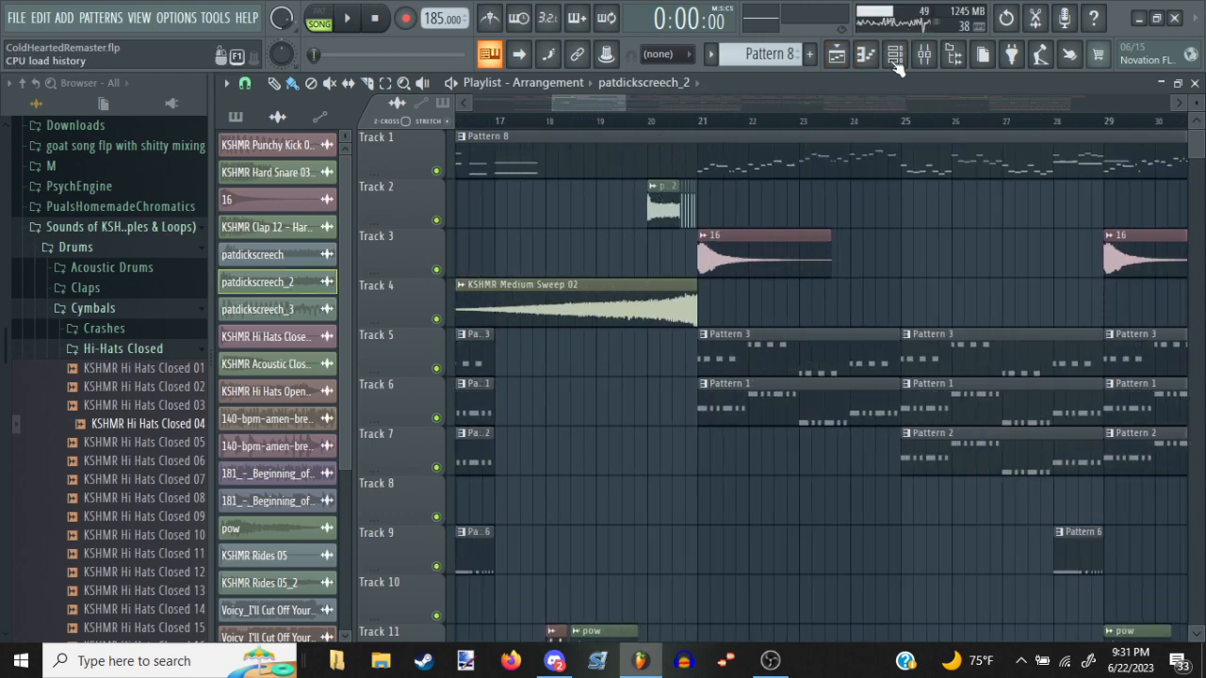
Play the opening of the song briefly, stop it, and bring the wider arrangement into view
left_click_drag(590, 105, 534, 107)
key("space")
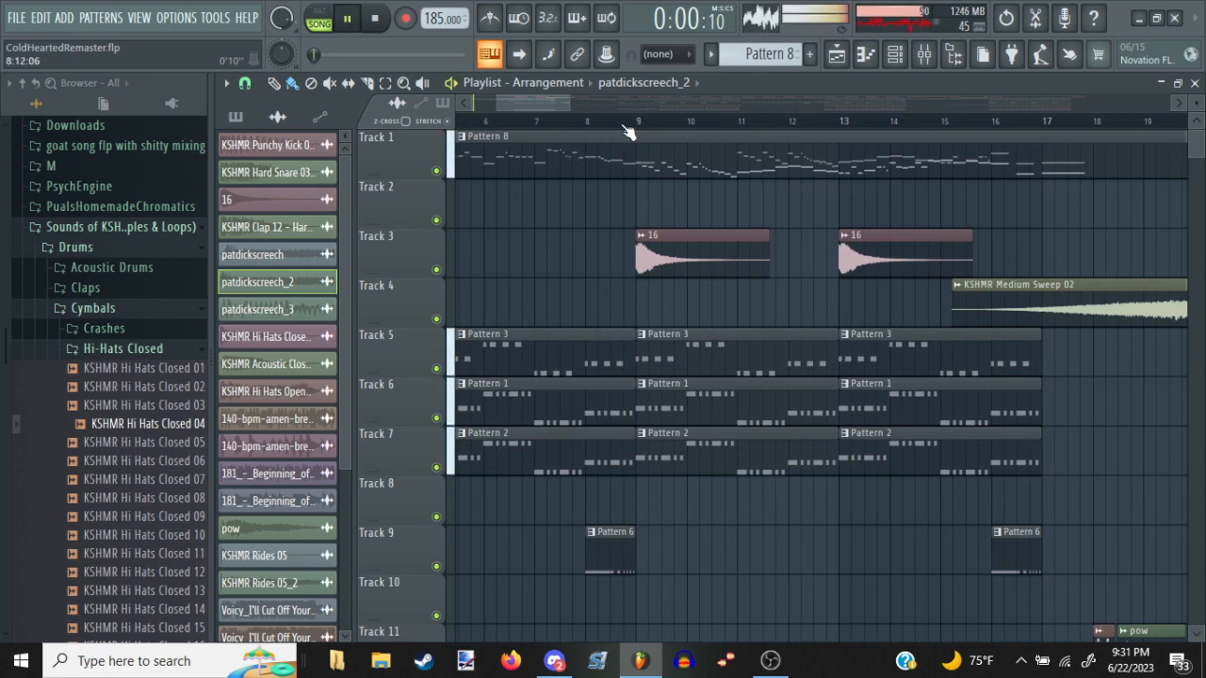
scroll(626, 127, "down", 1)
scroll(629, 131, "down", 5)
key("space")
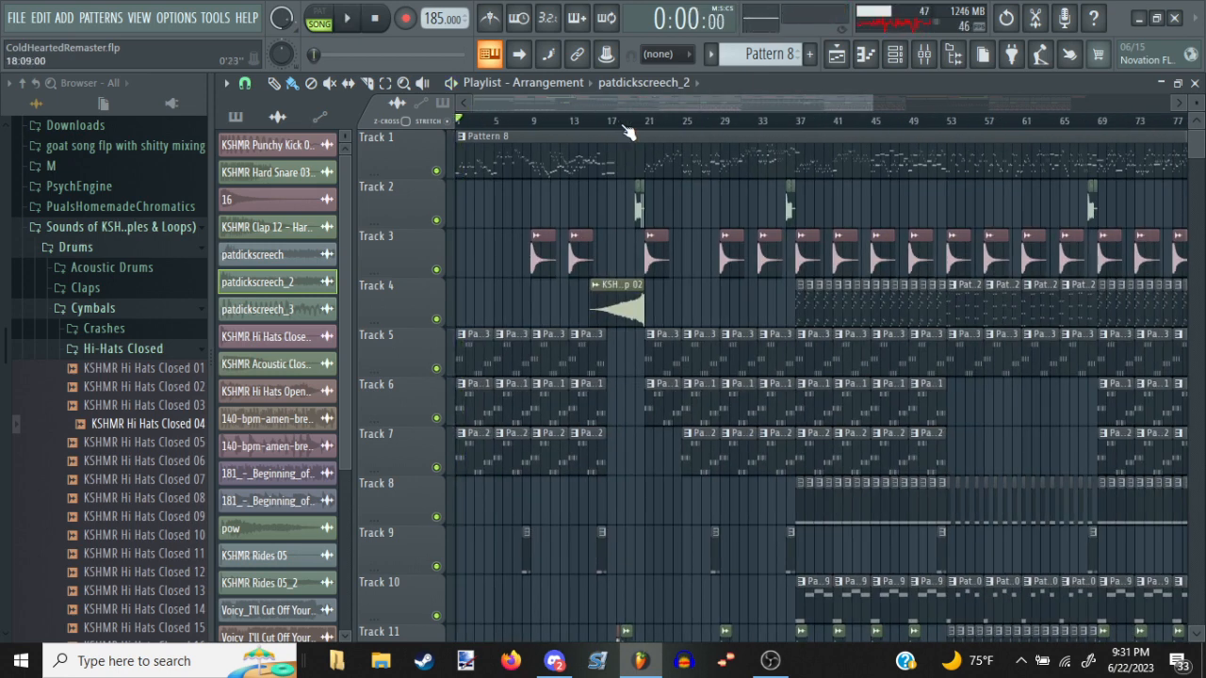
Lower the Master track's volume to 35% in the mixer and start song playback
left_click(923, 54)
left_click_drag(281, 380, 282, 502)
key("space")
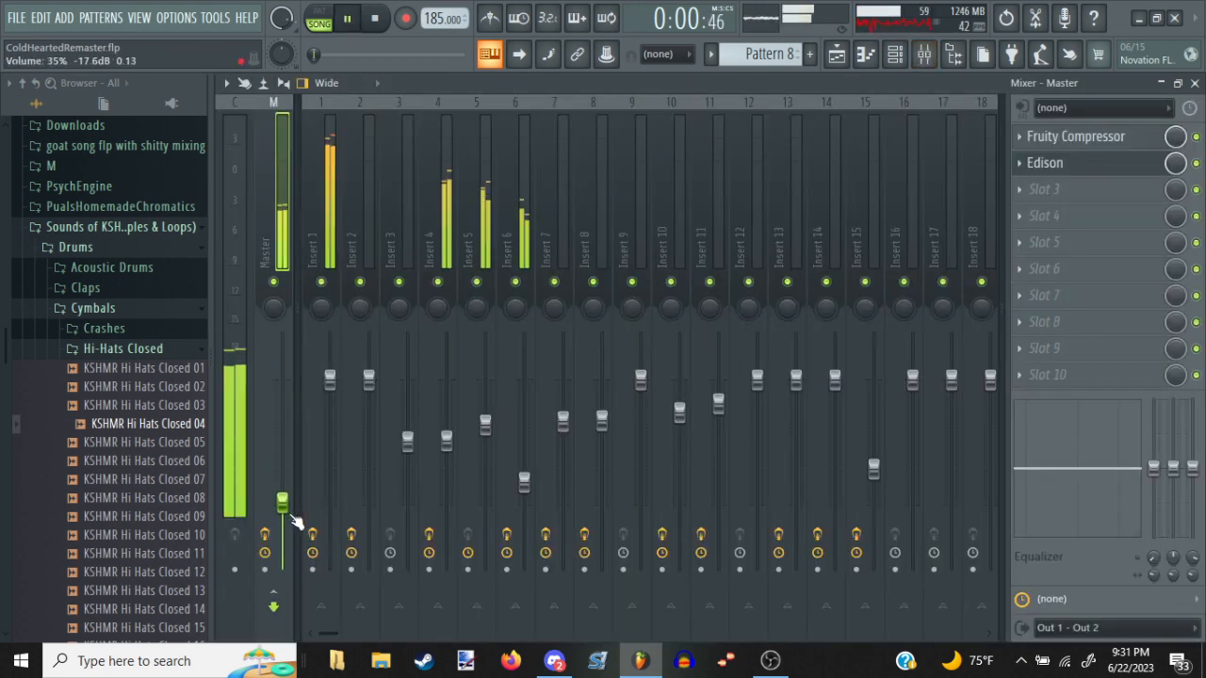
Follow the playback in the Playlist through the first eight bars, stop it, and examine the tracks below
key("F5")
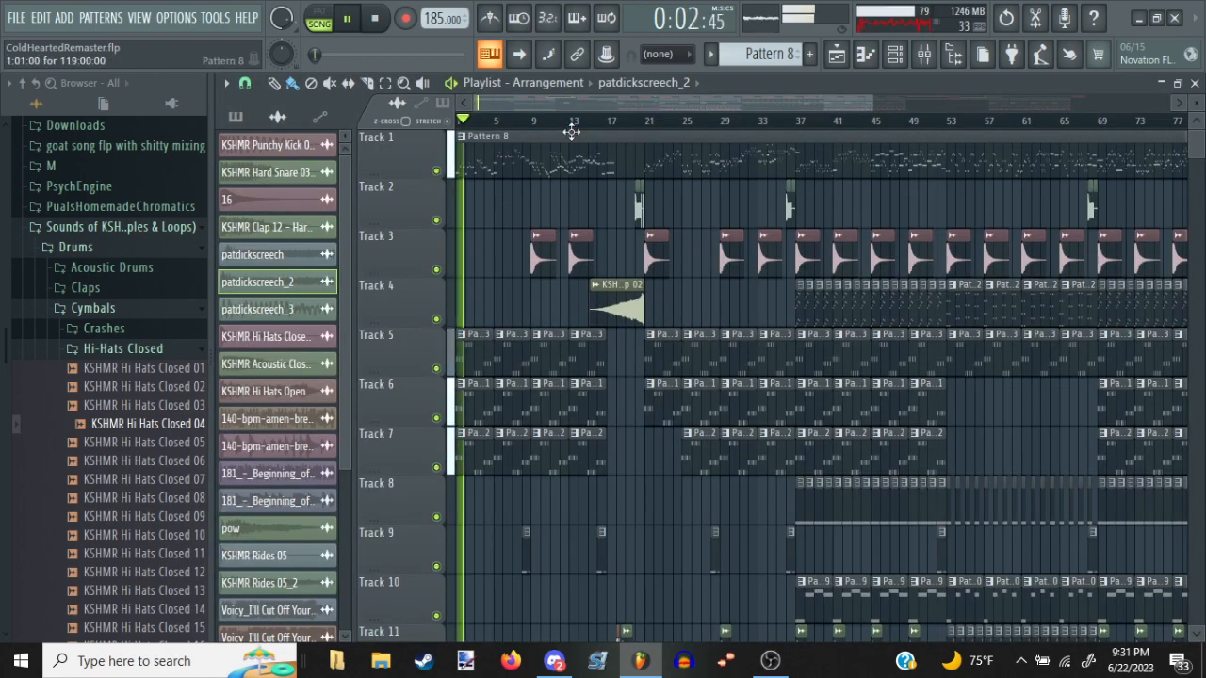
left_click_drag(581, 199, 1041, 353)
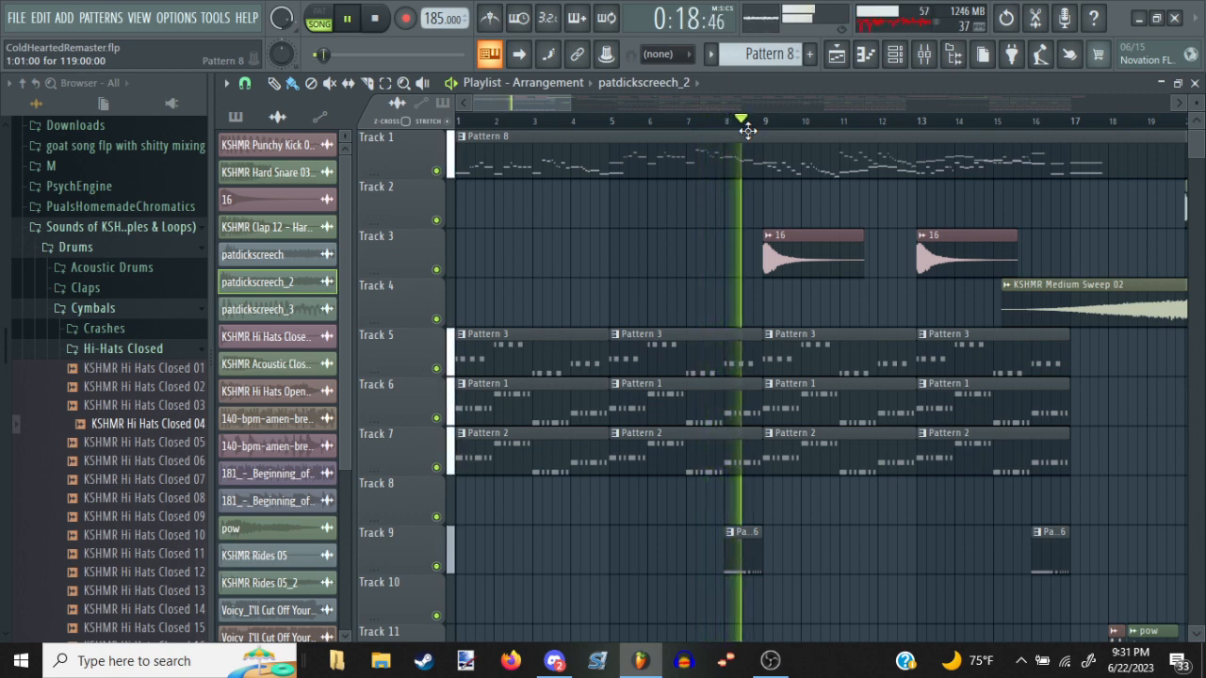
scroll(744, 132, "down", 1)
key("space")
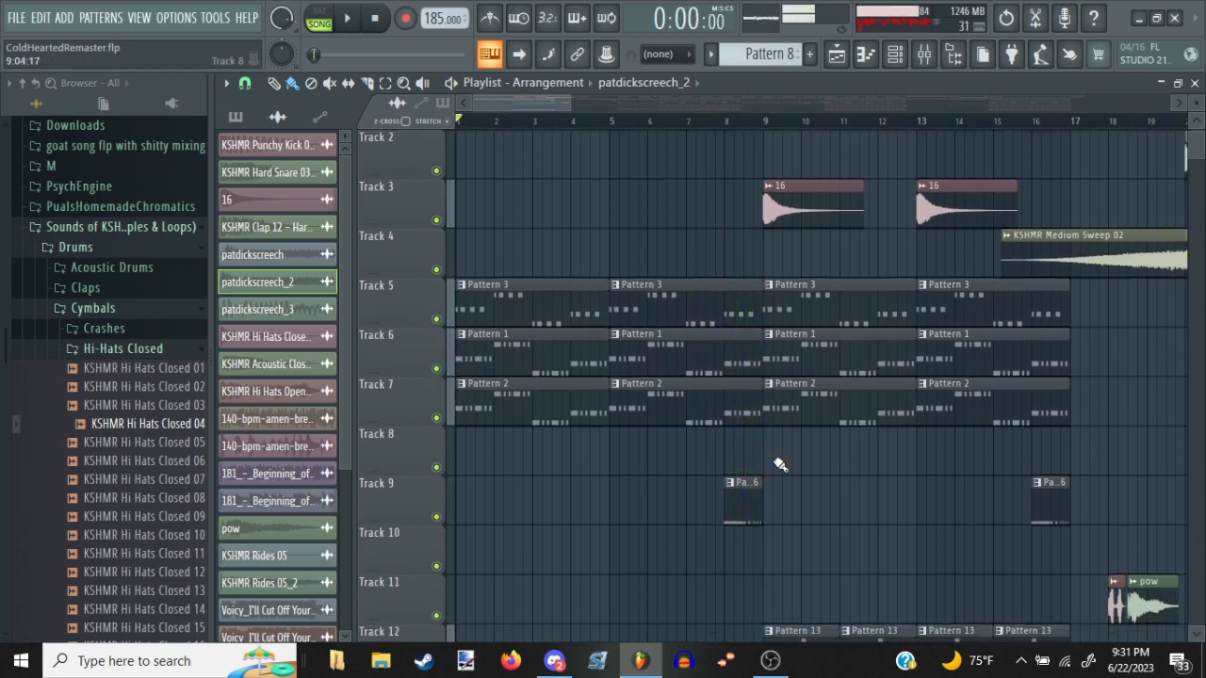
left_click(770, 661)
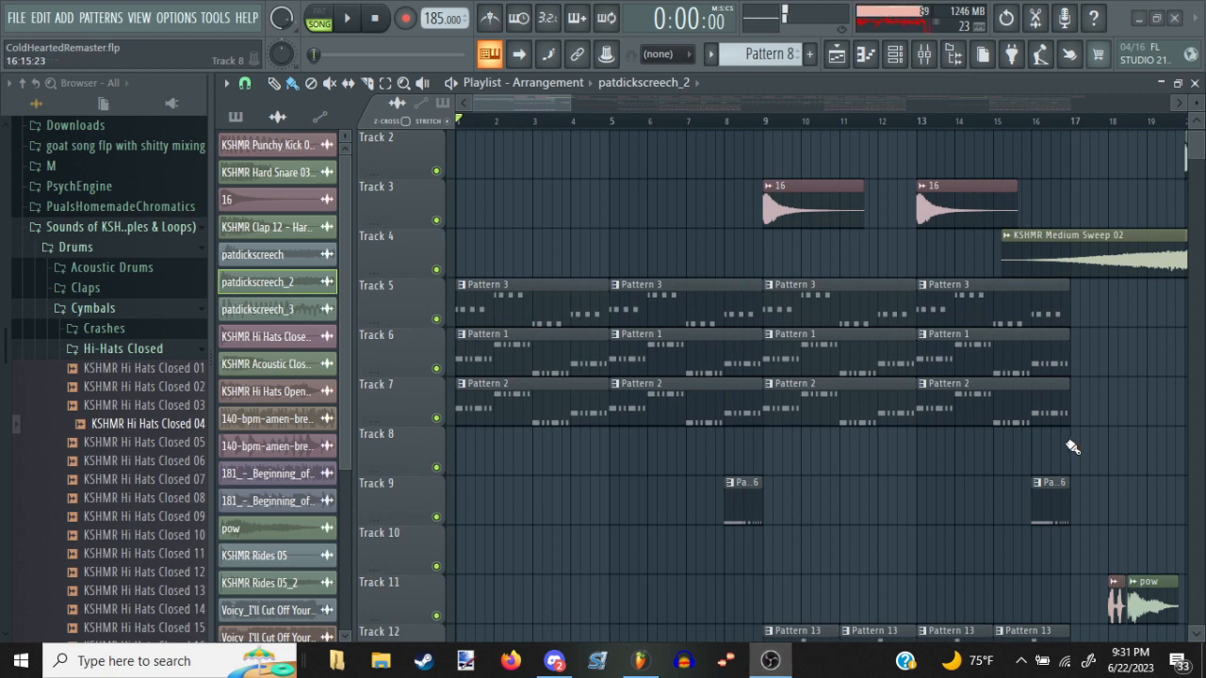